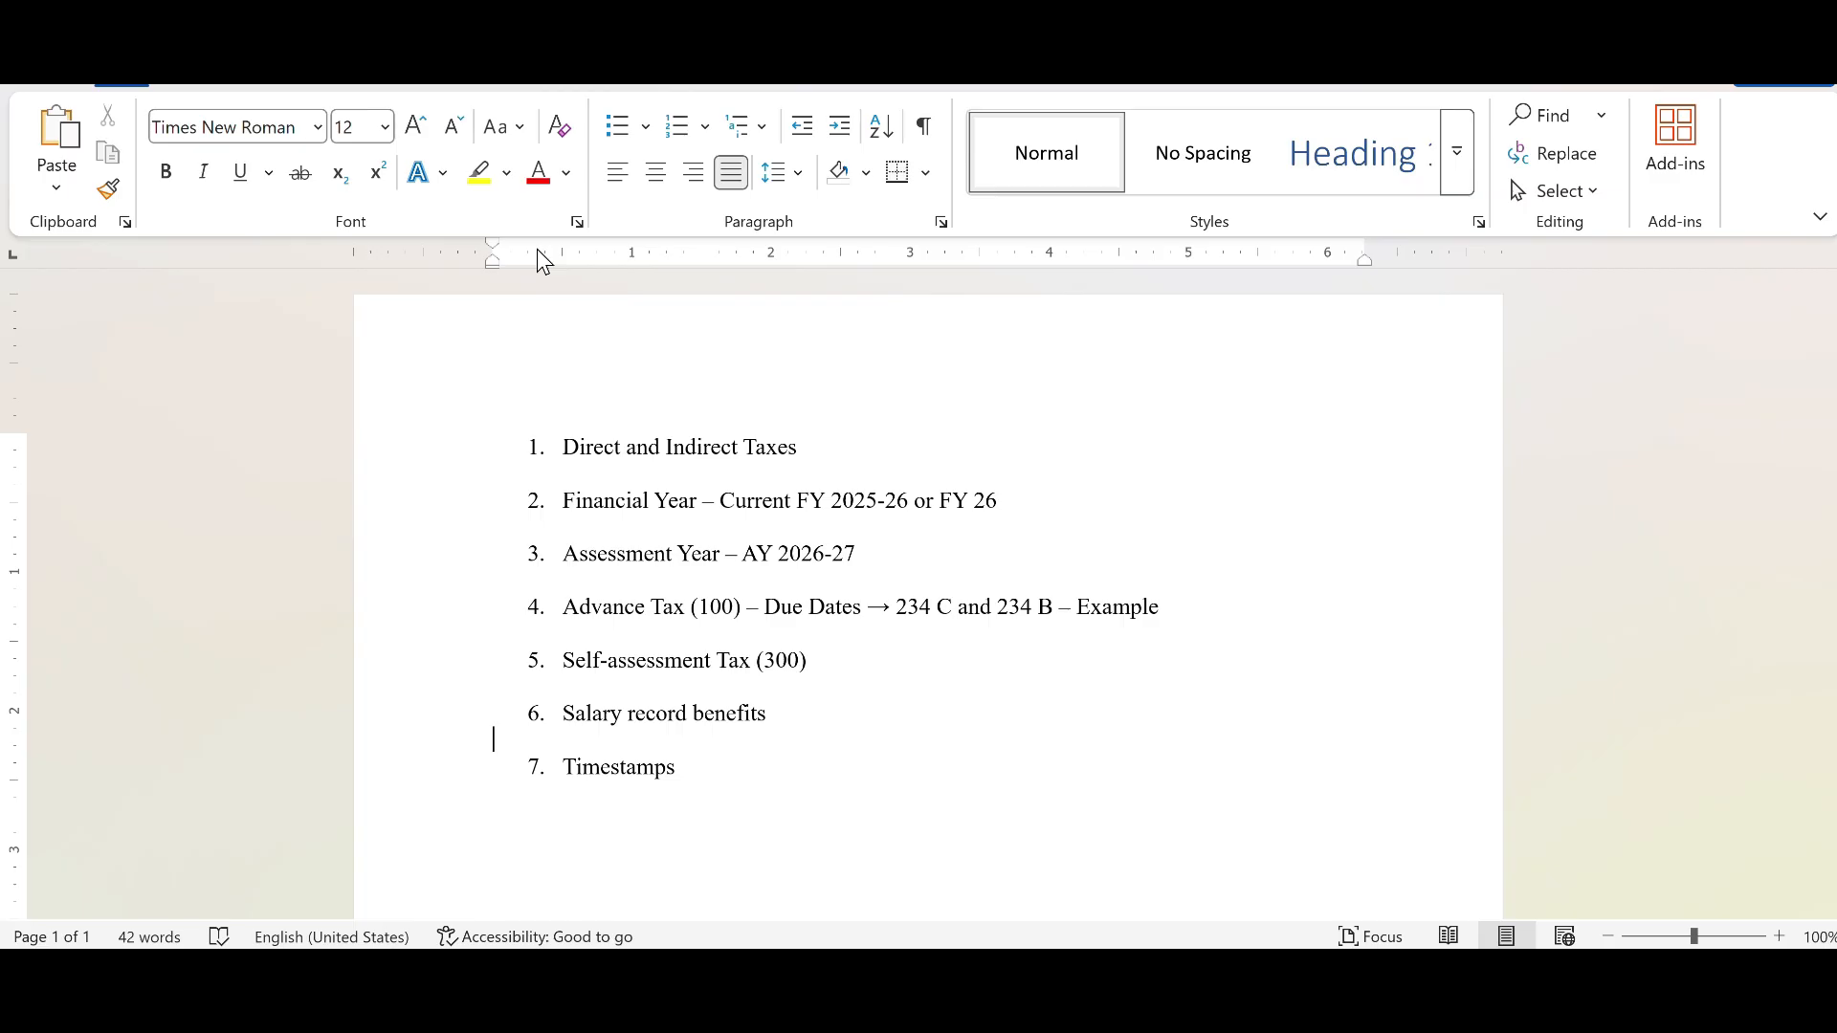
# Step: Highlight the Advance Tax and Self-assessment Tax items in the numbered topic list to walk through them
pyautogui.click(654, 622)
pyautogui.moveTo(647, 620); pyautogui.dragTo(1208, 600)
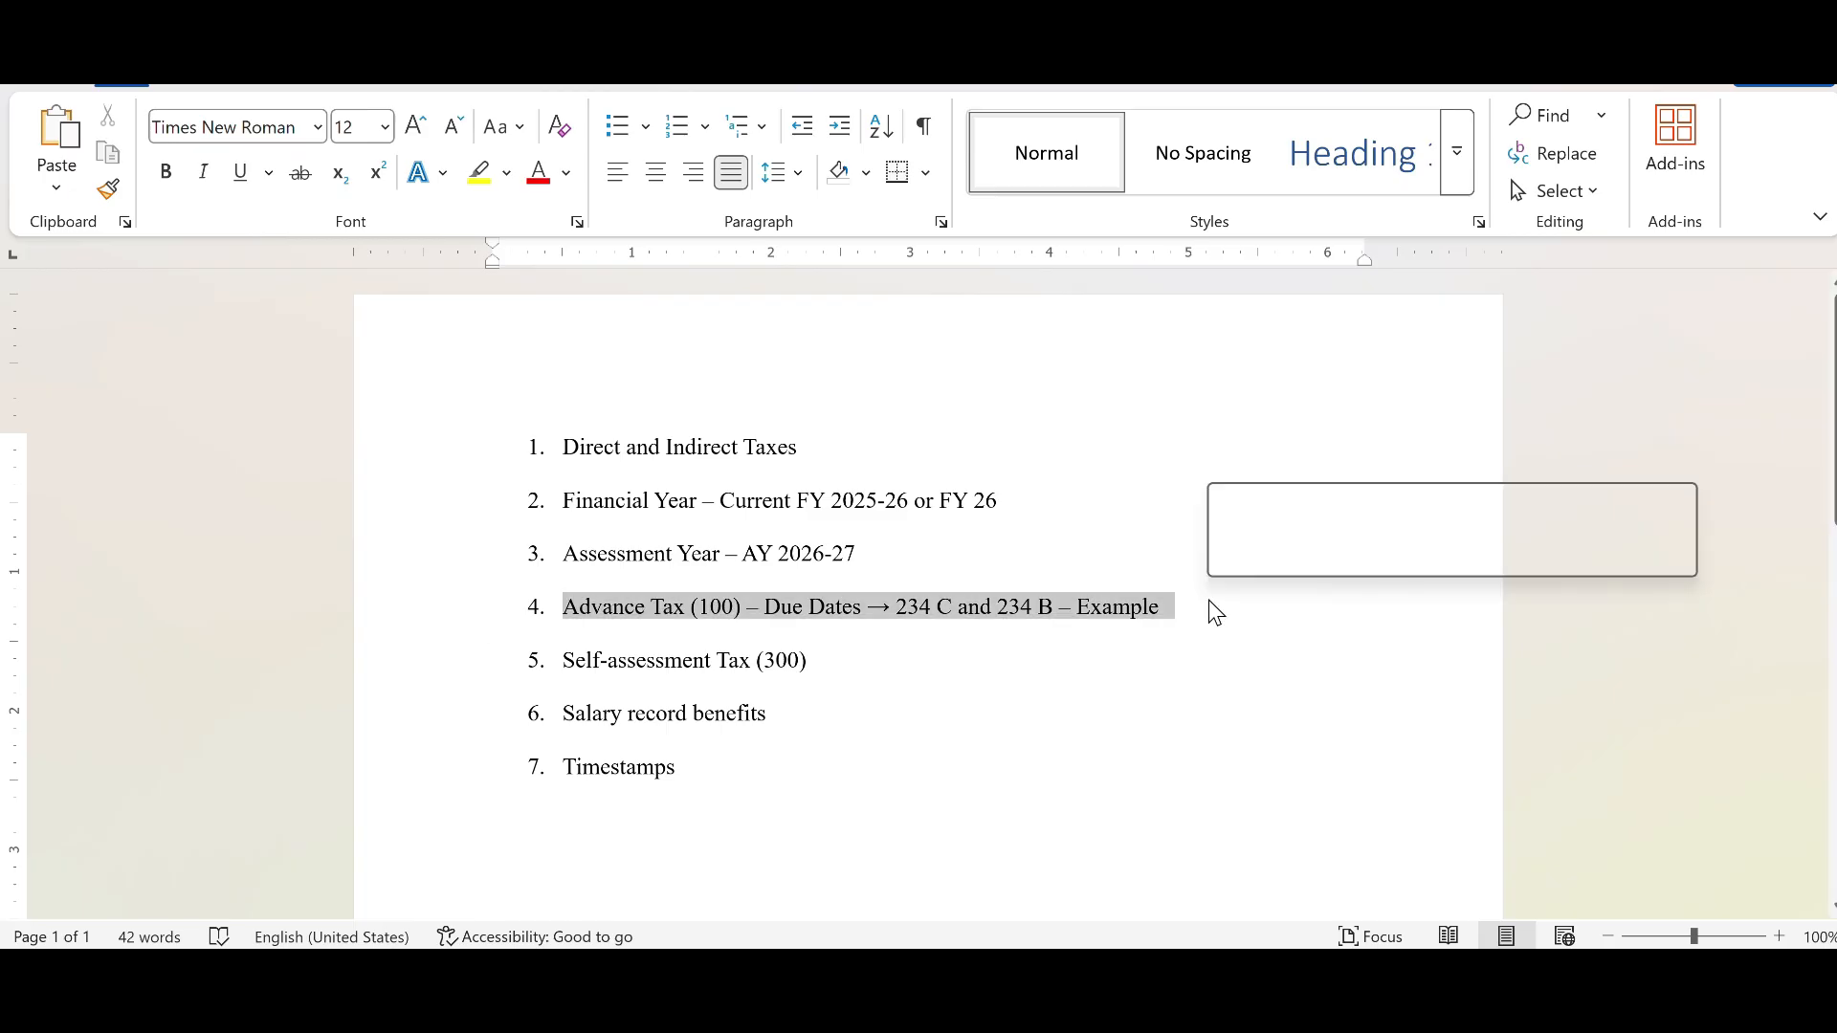
pyautogui.click(958, 695)
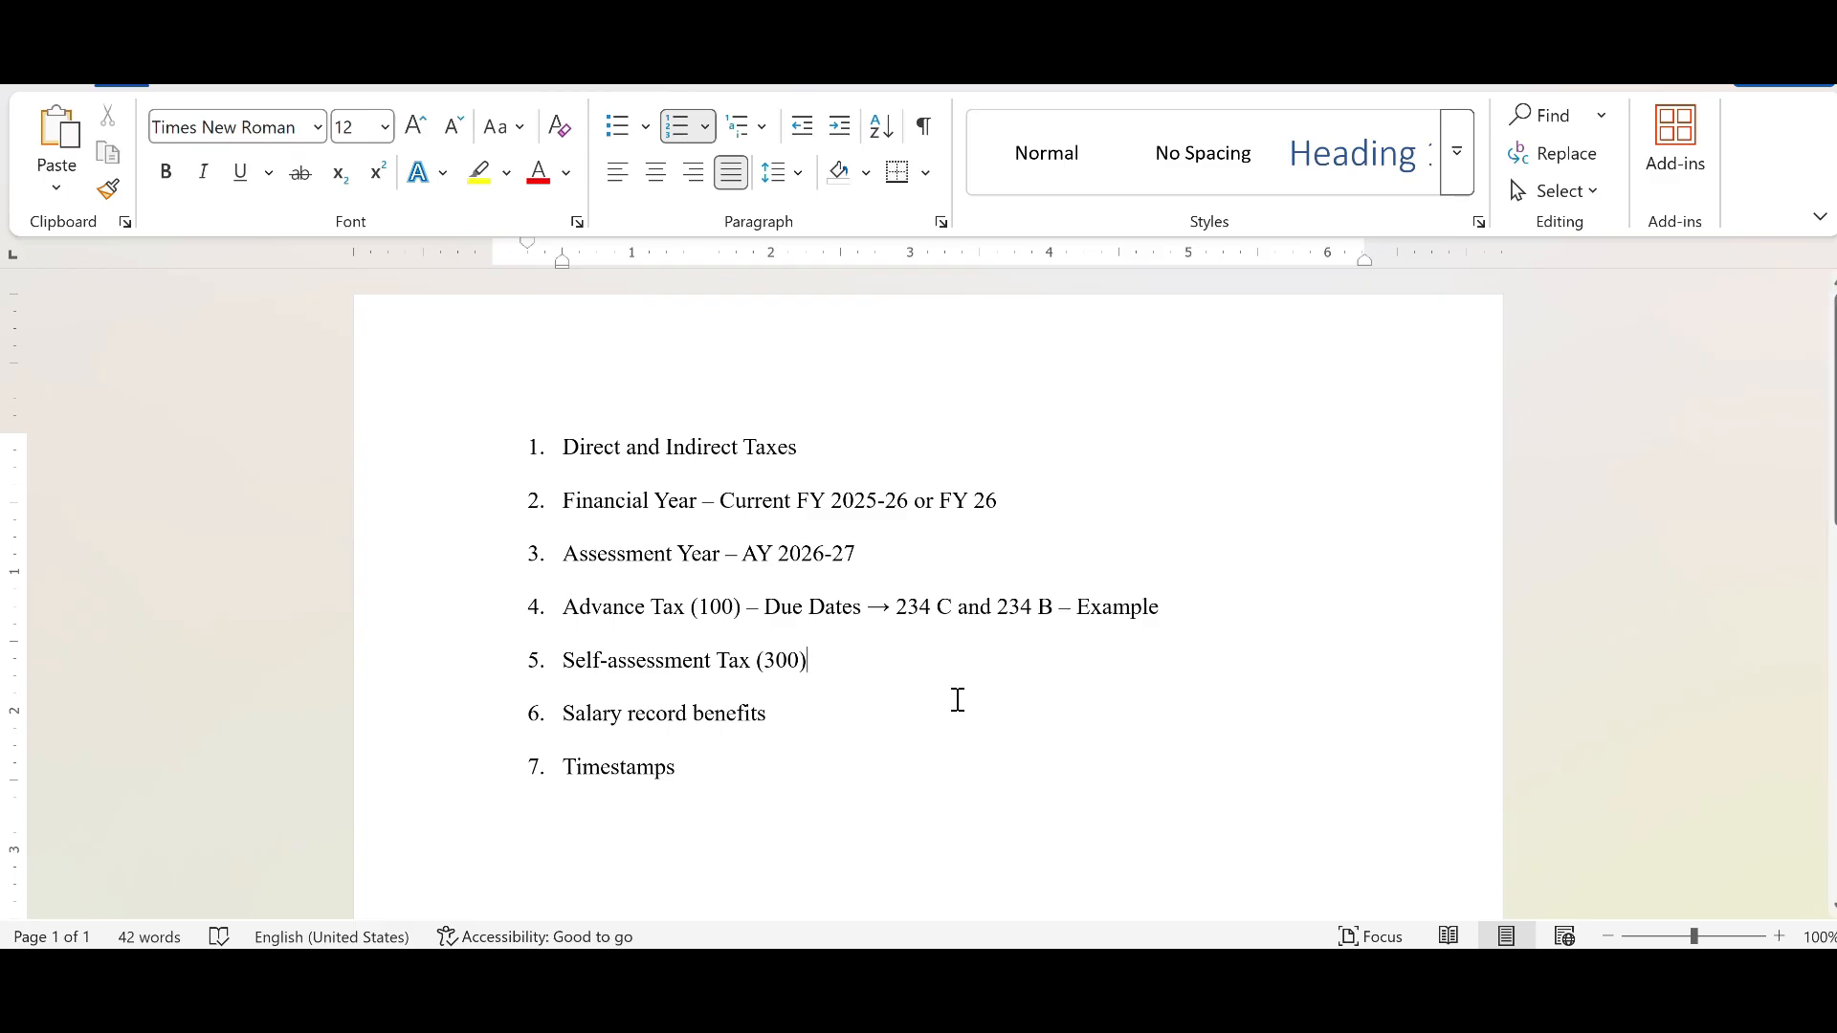
pyautogui.moveTo(842, 659); pyautogui.dragTo(529, 551)
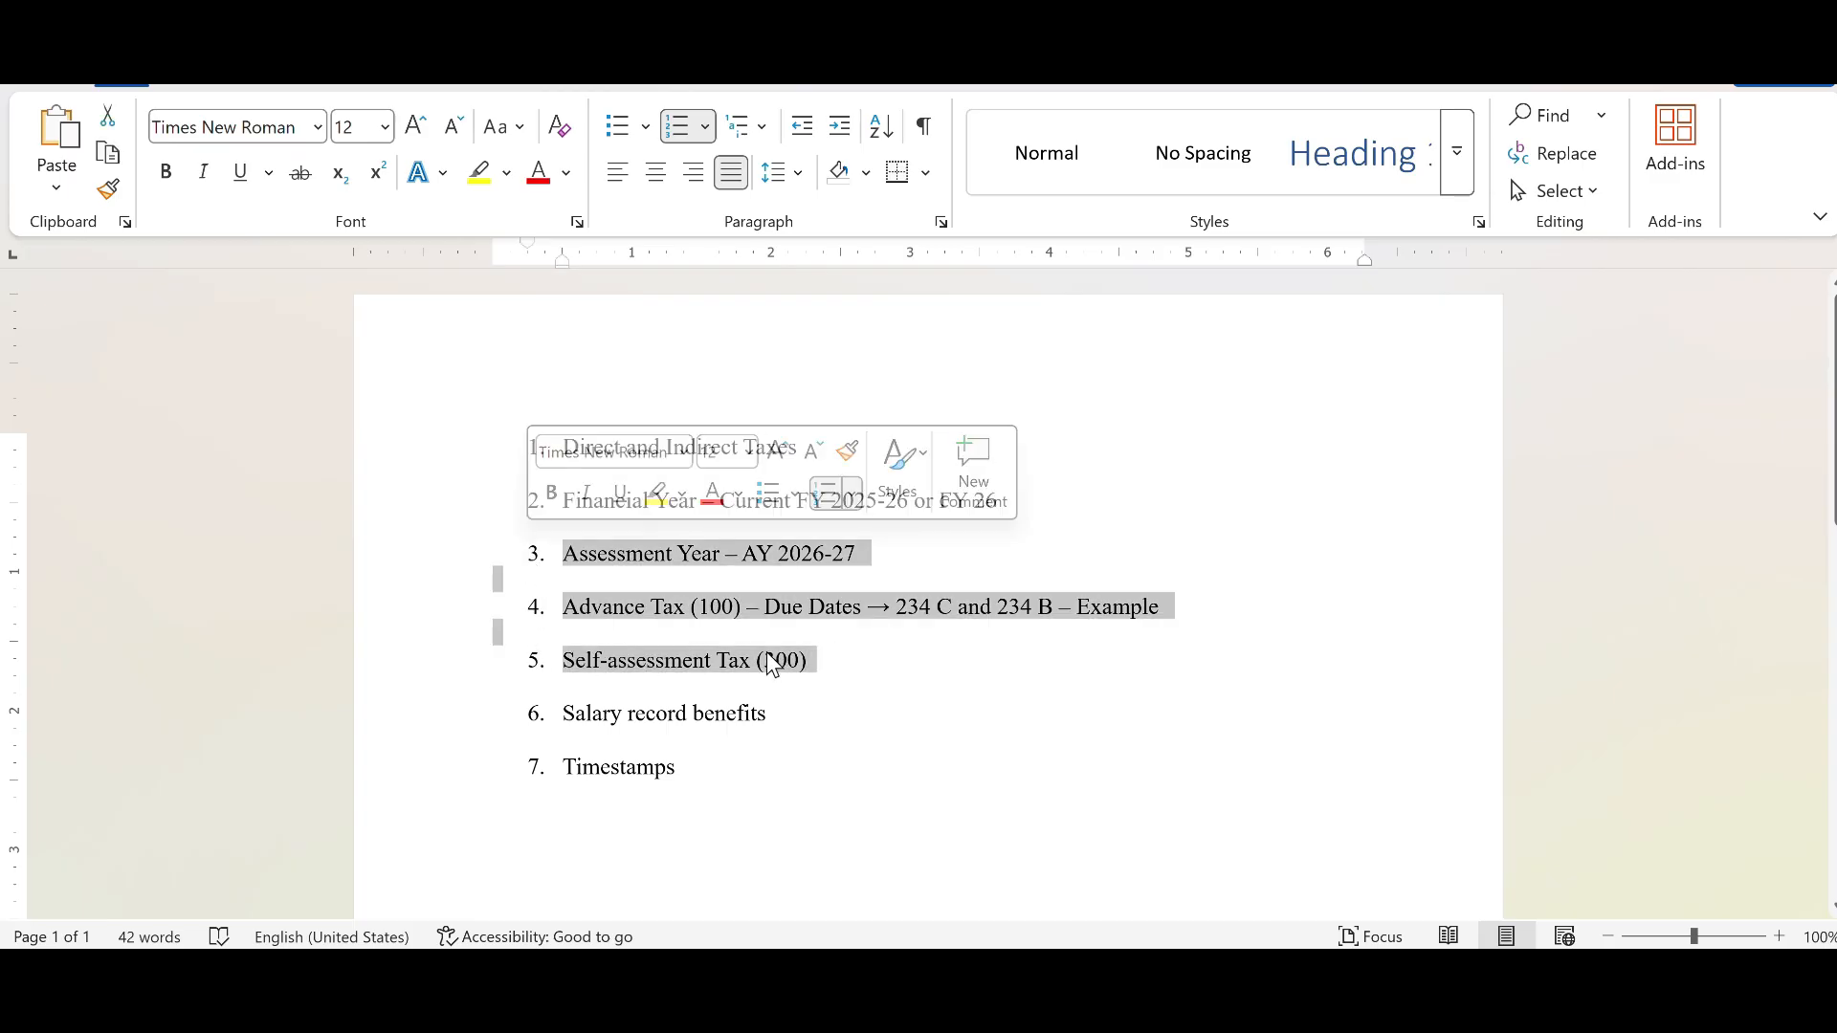
pyautogui.click(874, 656)
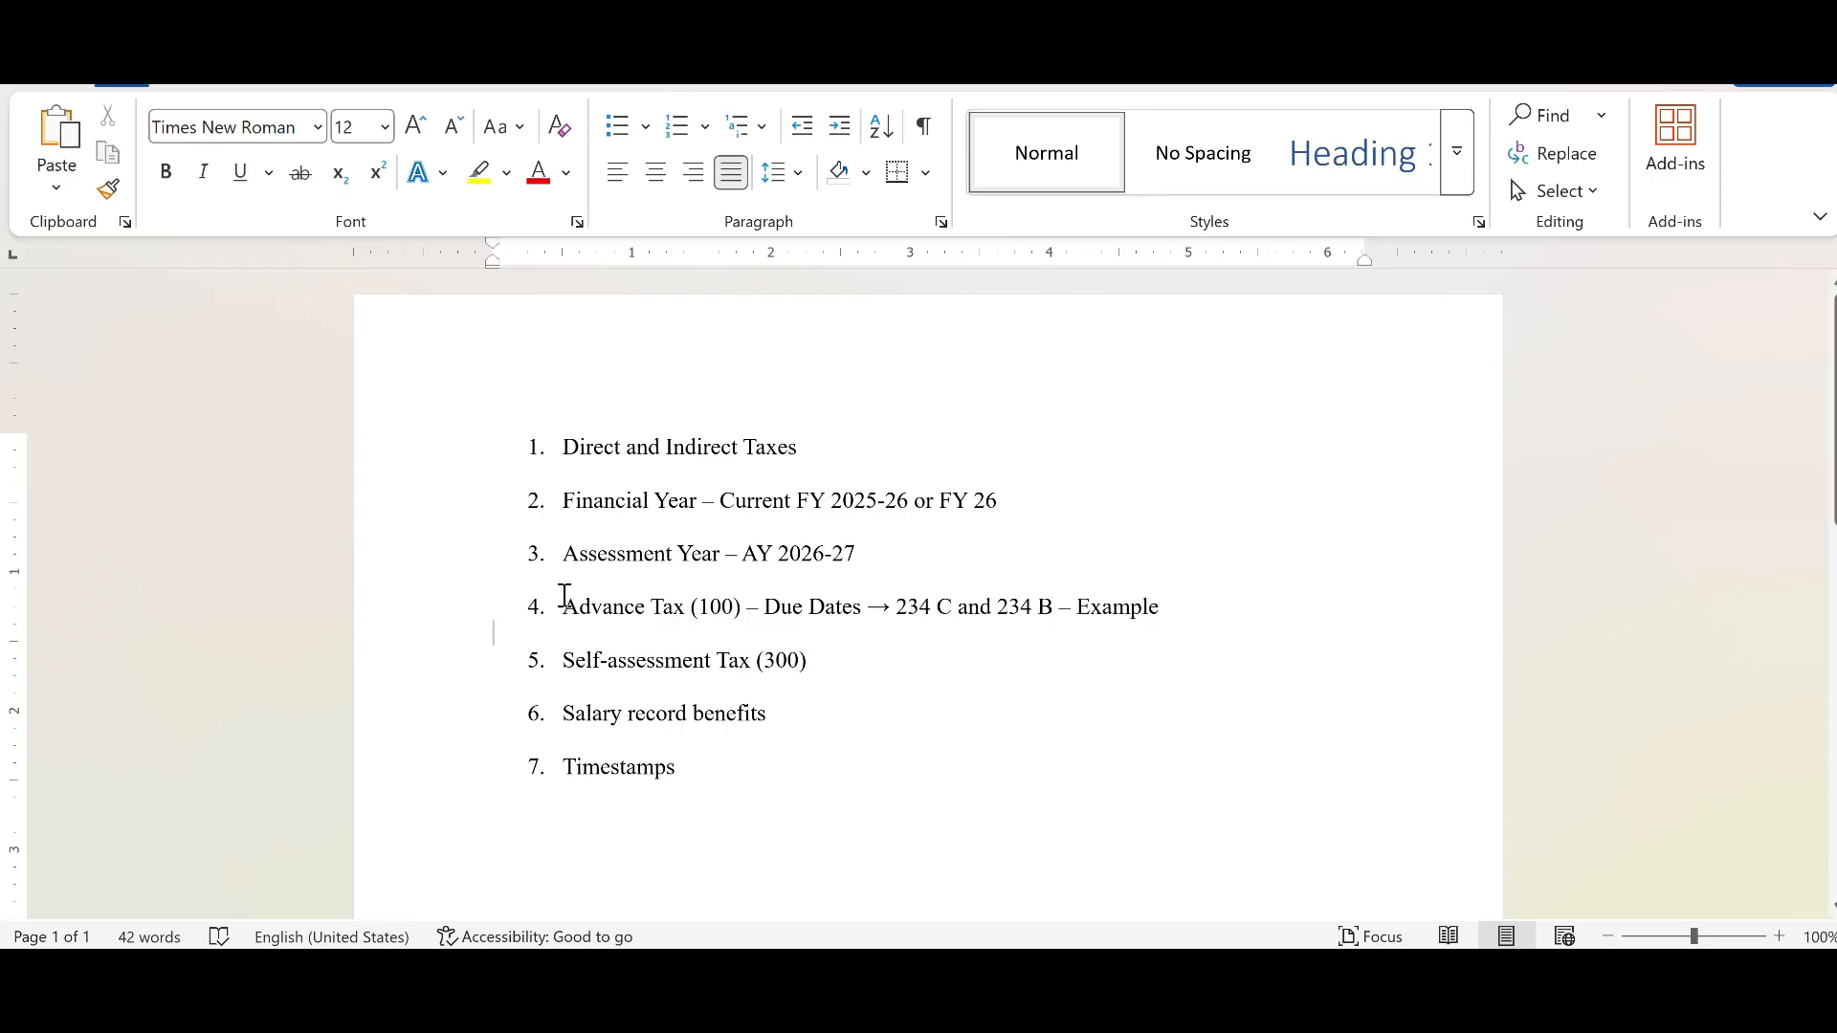
pyautogui.moveTo(562, 603); pyautogui.dragTo(742, 611)
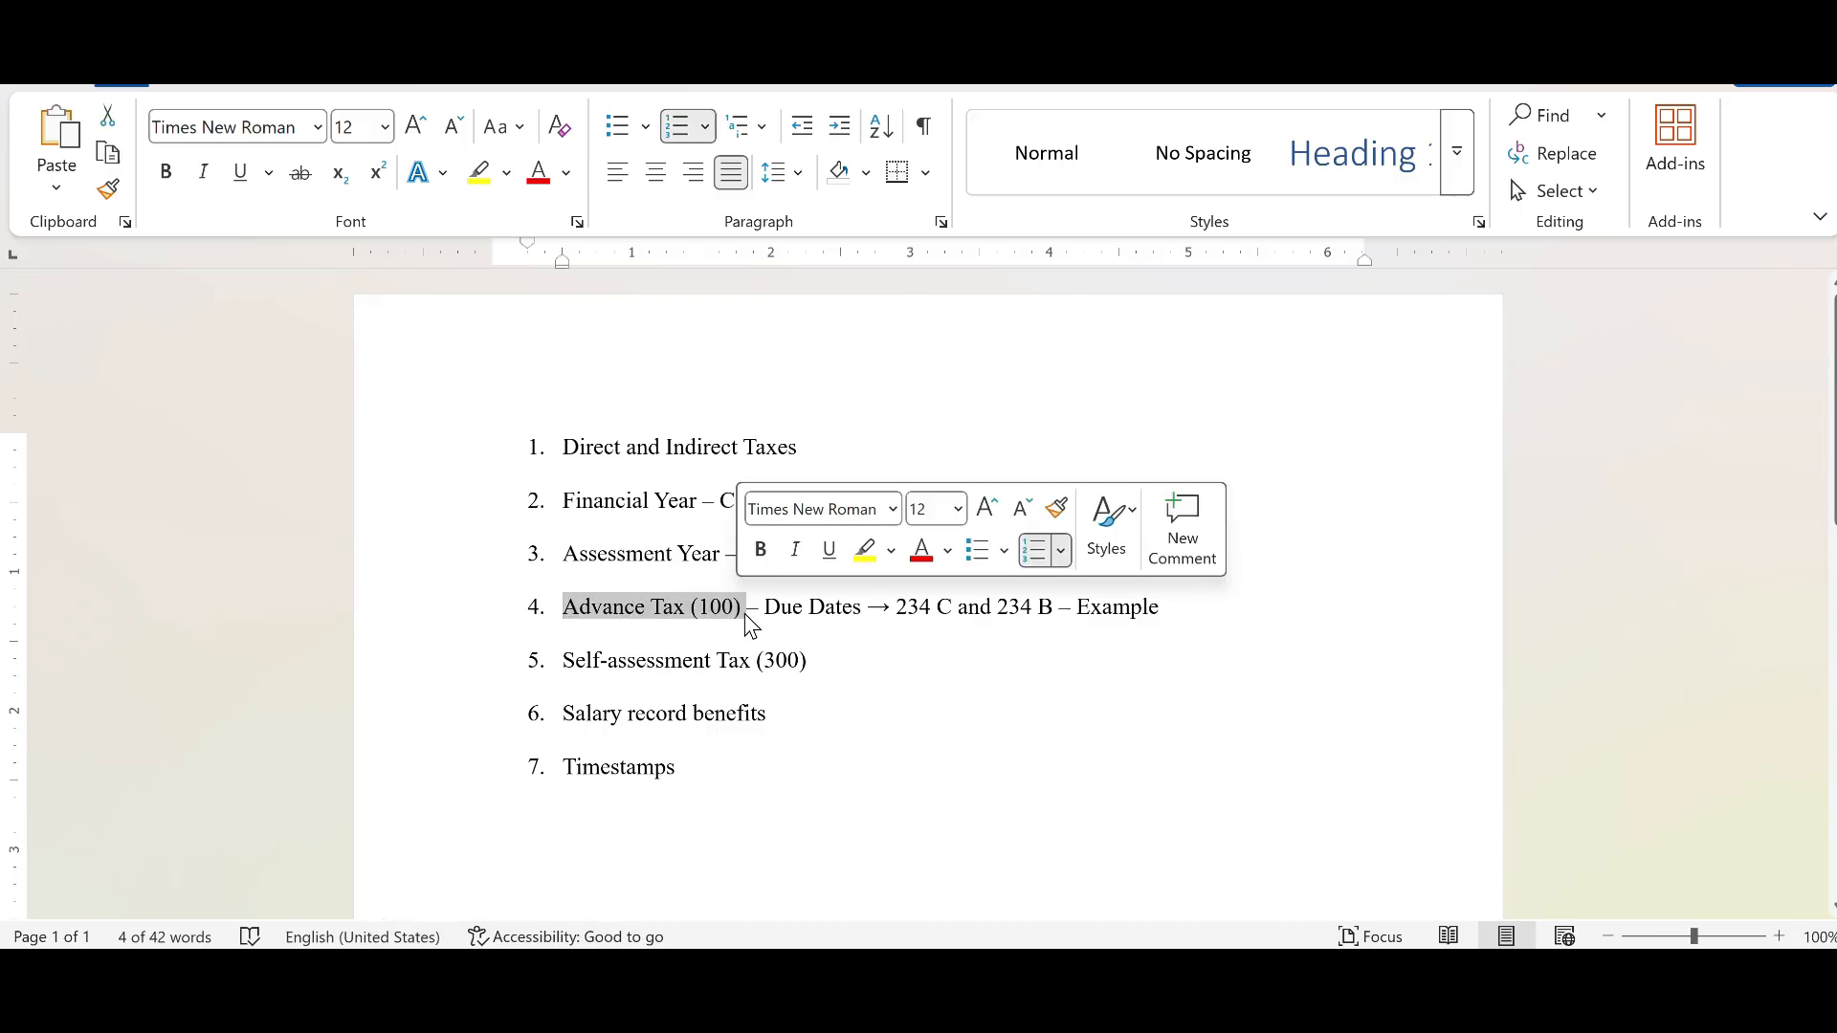
pyautogui.click(762, 661)
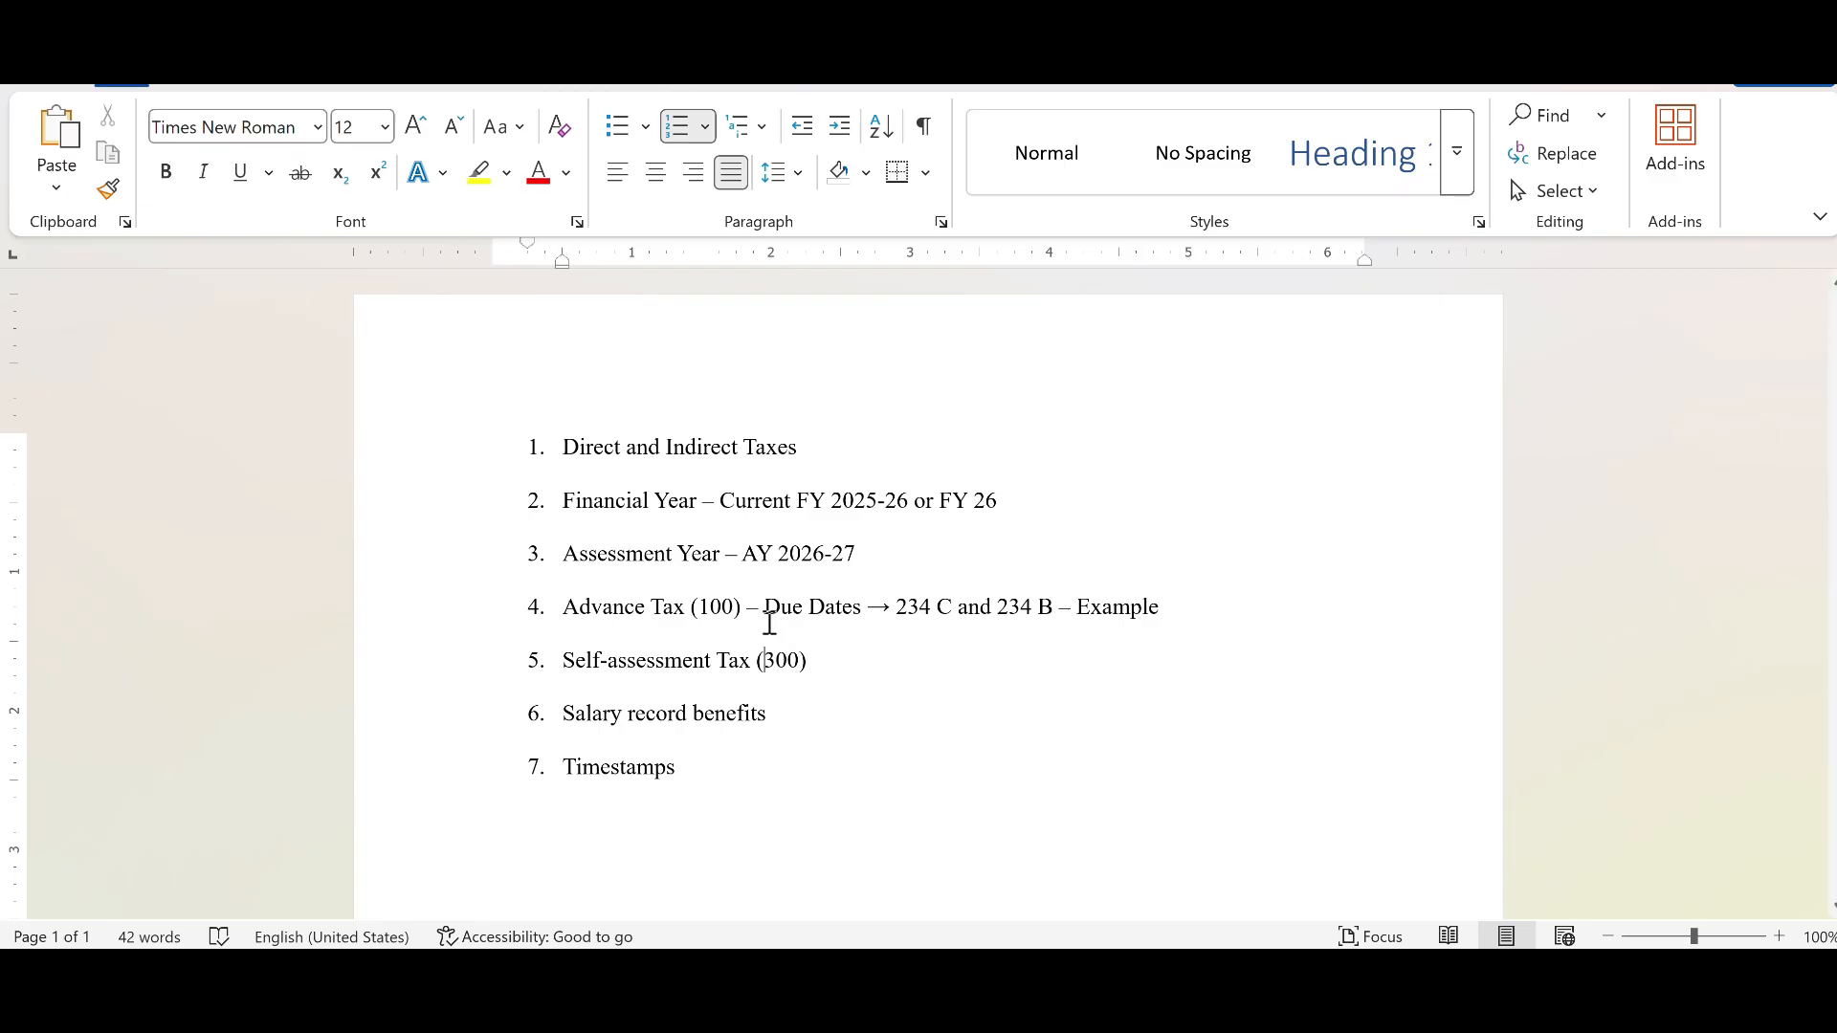
pyautogui.doubleClick(725, 607)
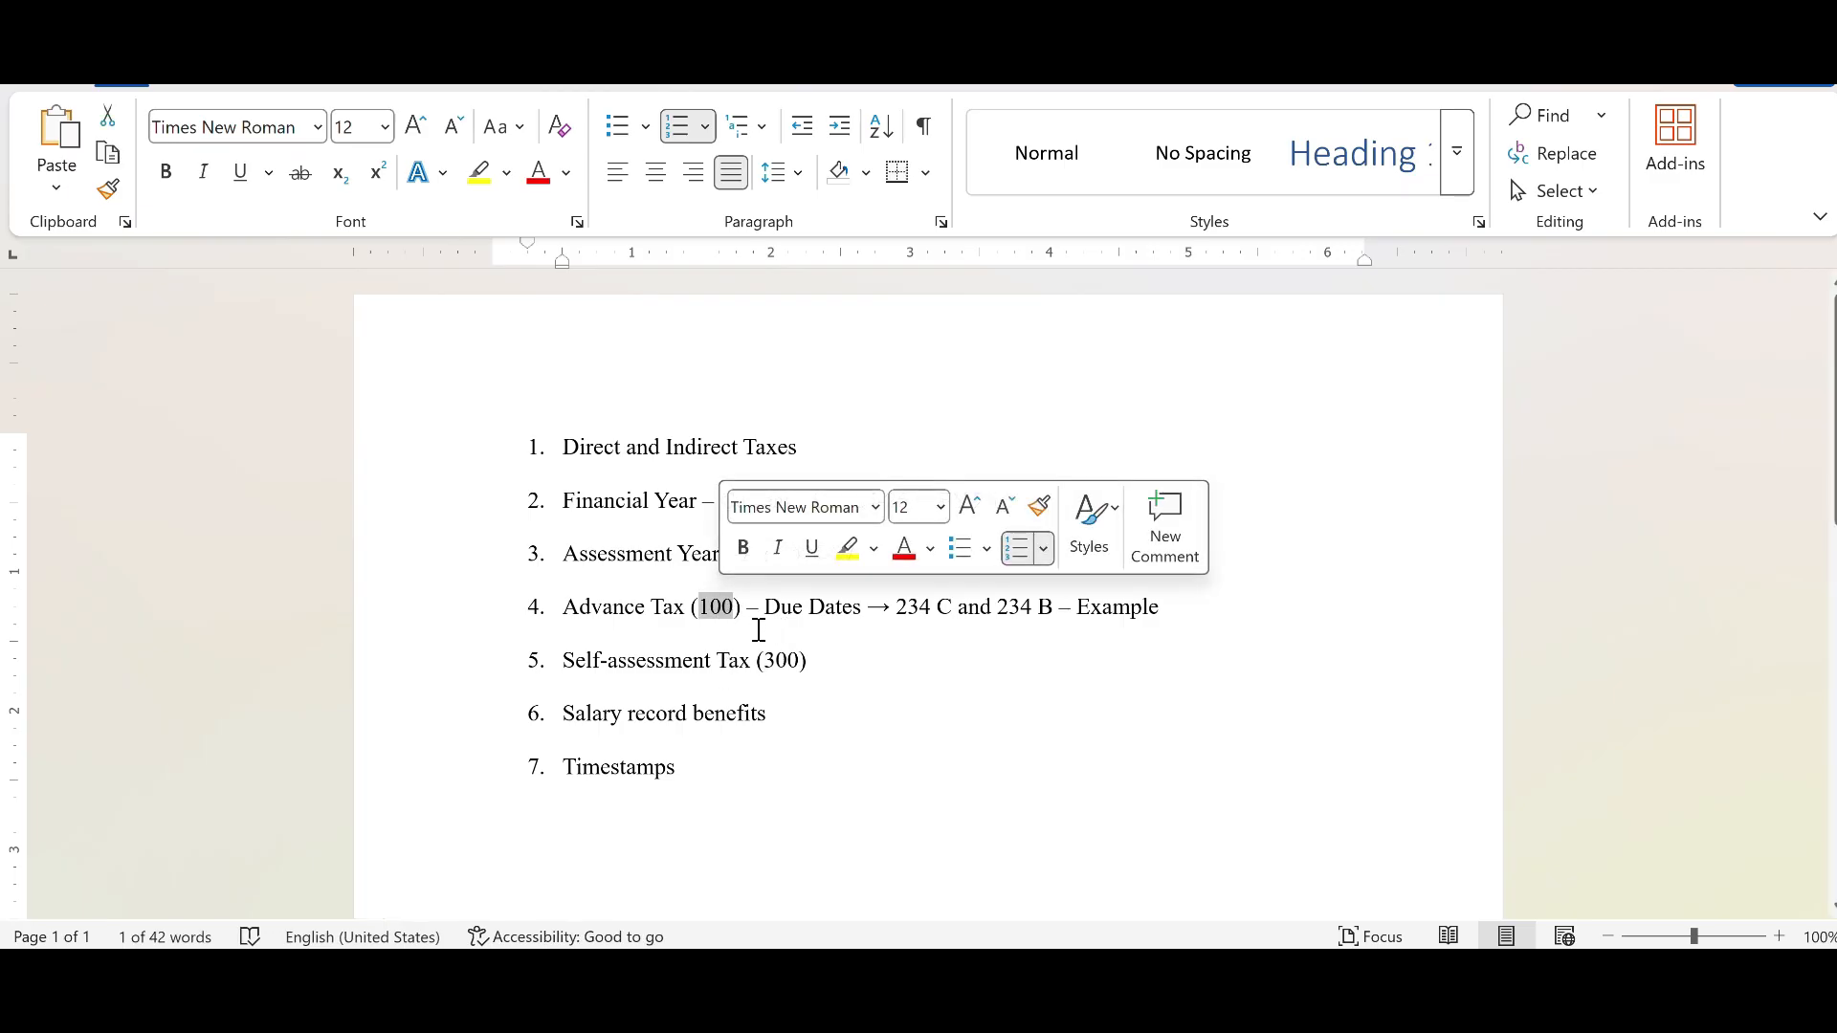
pyautogui.click(758, 631)
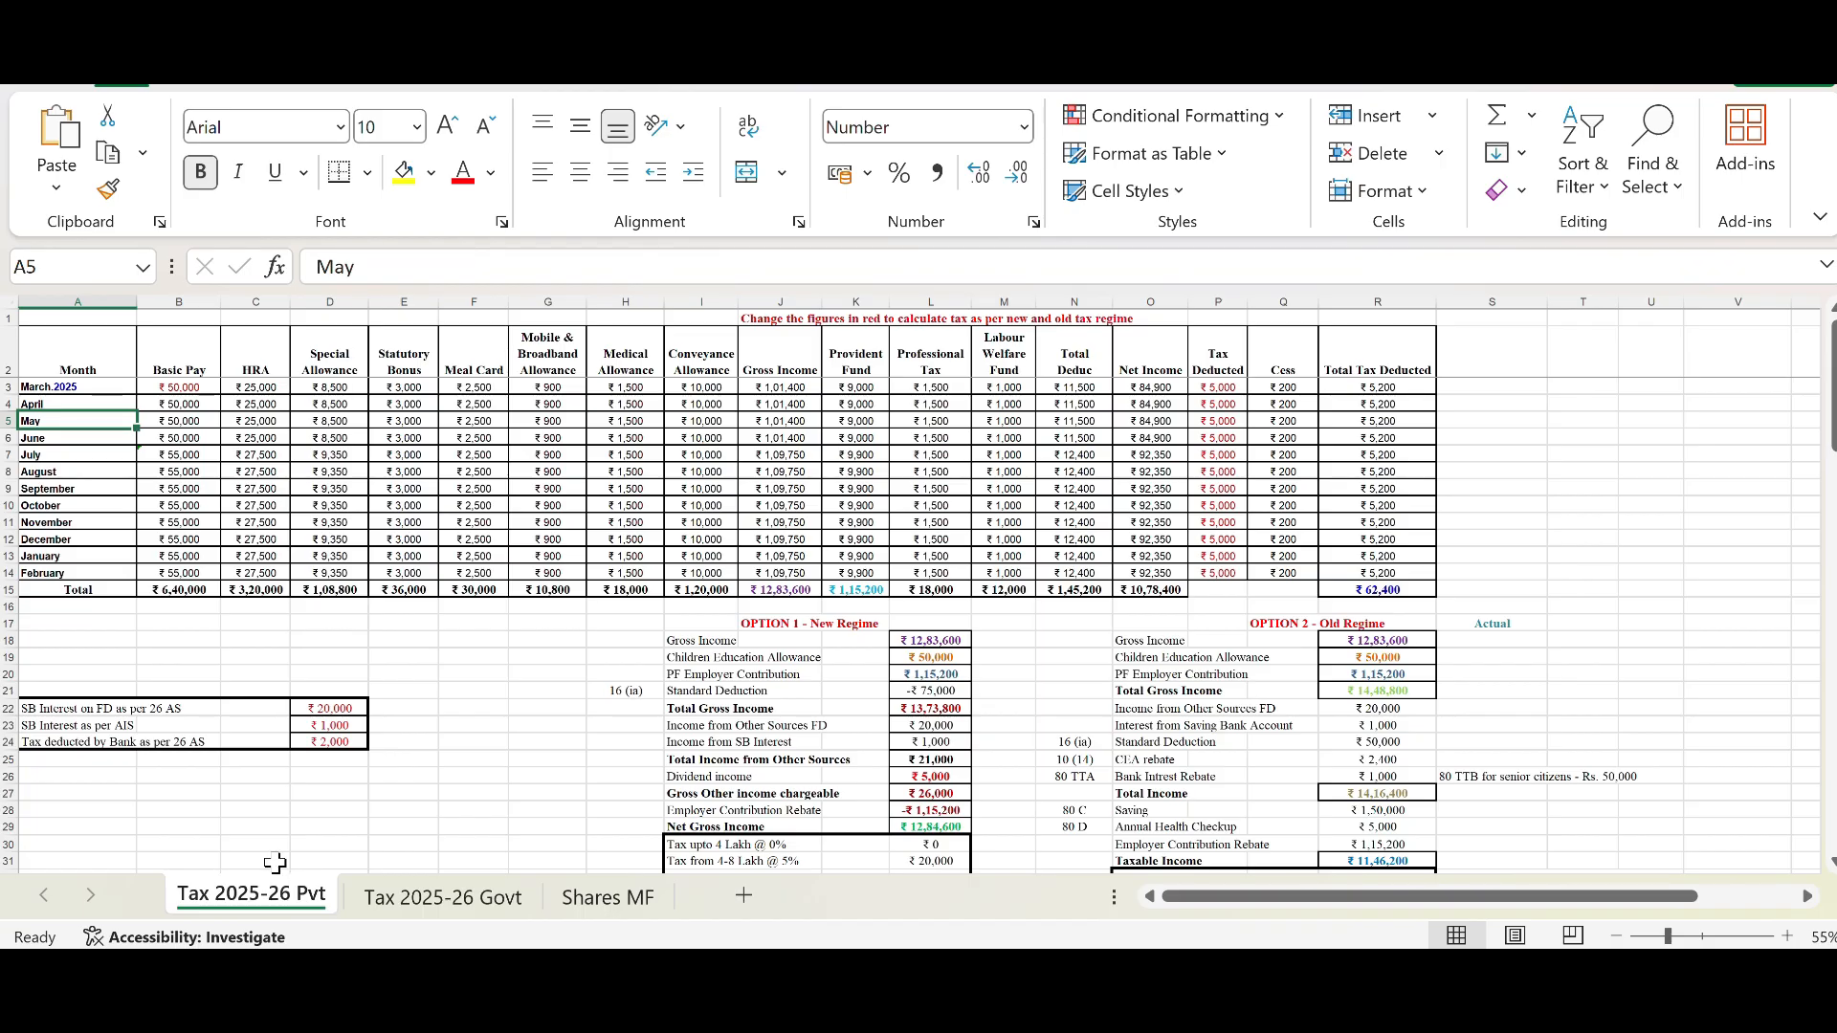
# Step: Select the month entries from March 2025 to February in the salary table to review them
pyautogui.moveTo(113, 391); pyautogui.dragTo(120, 575)
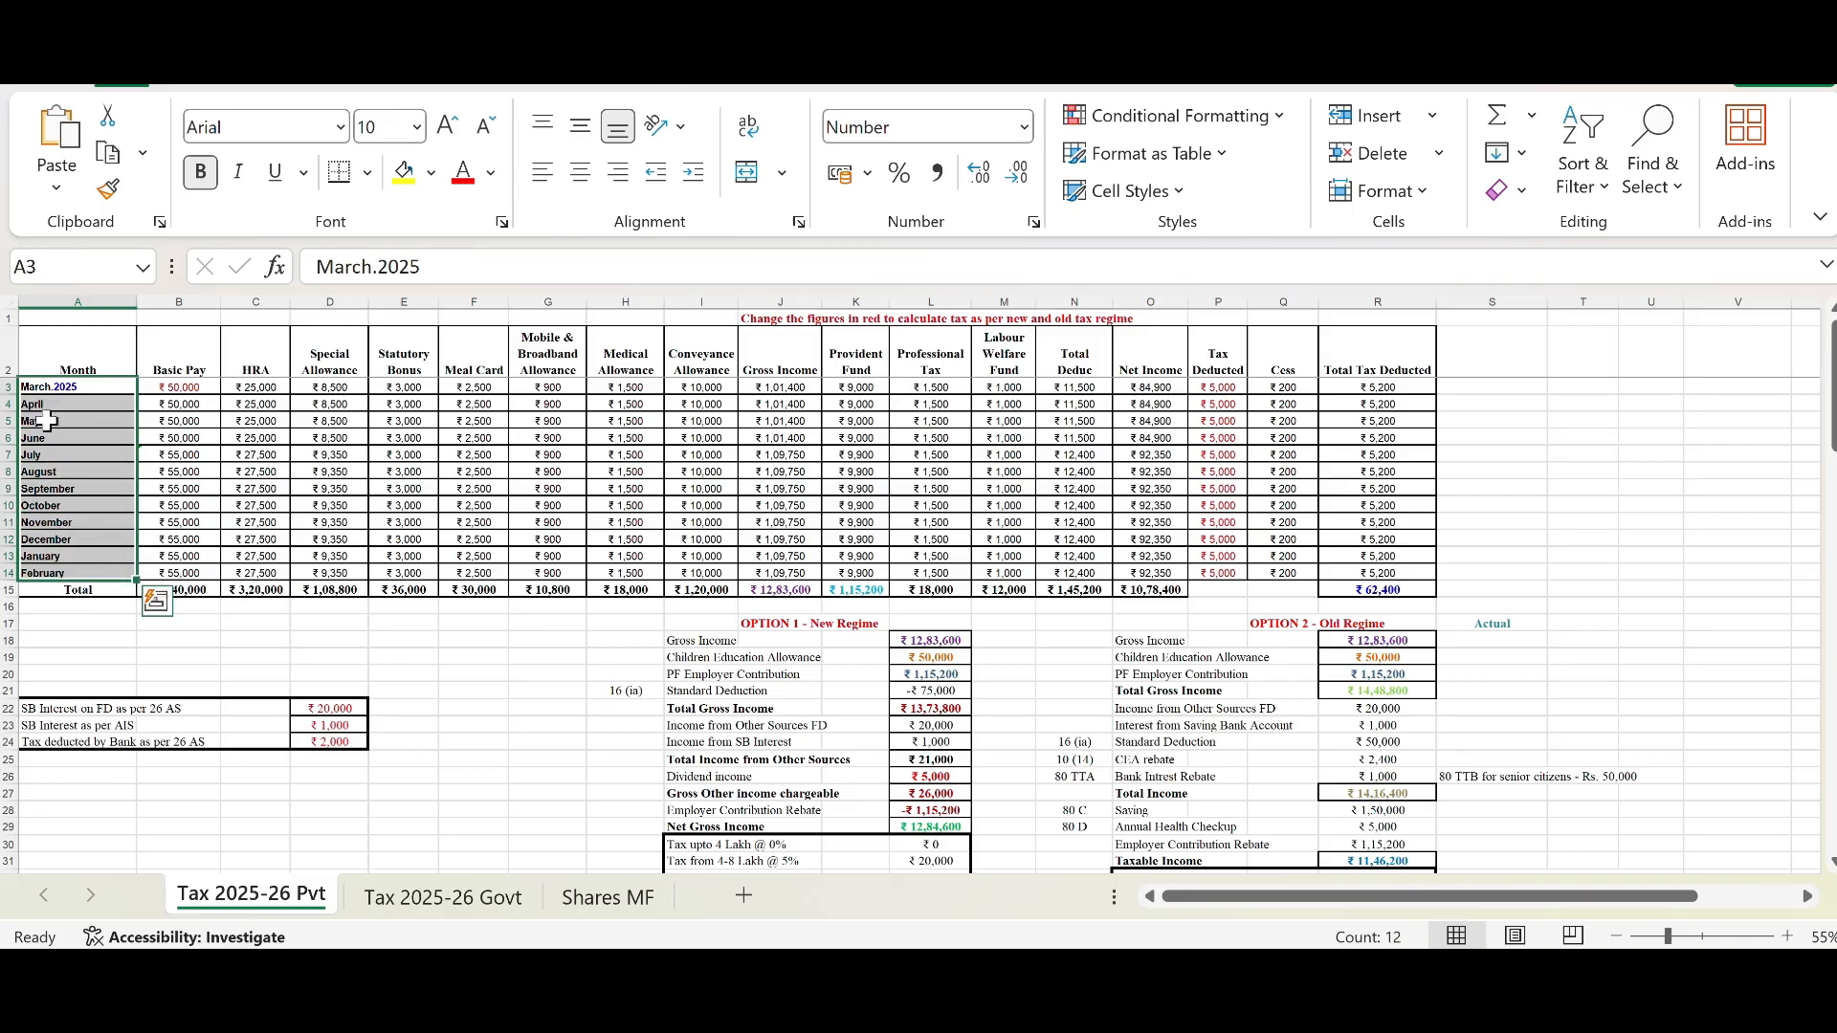
pyautogui.click(83, 393)
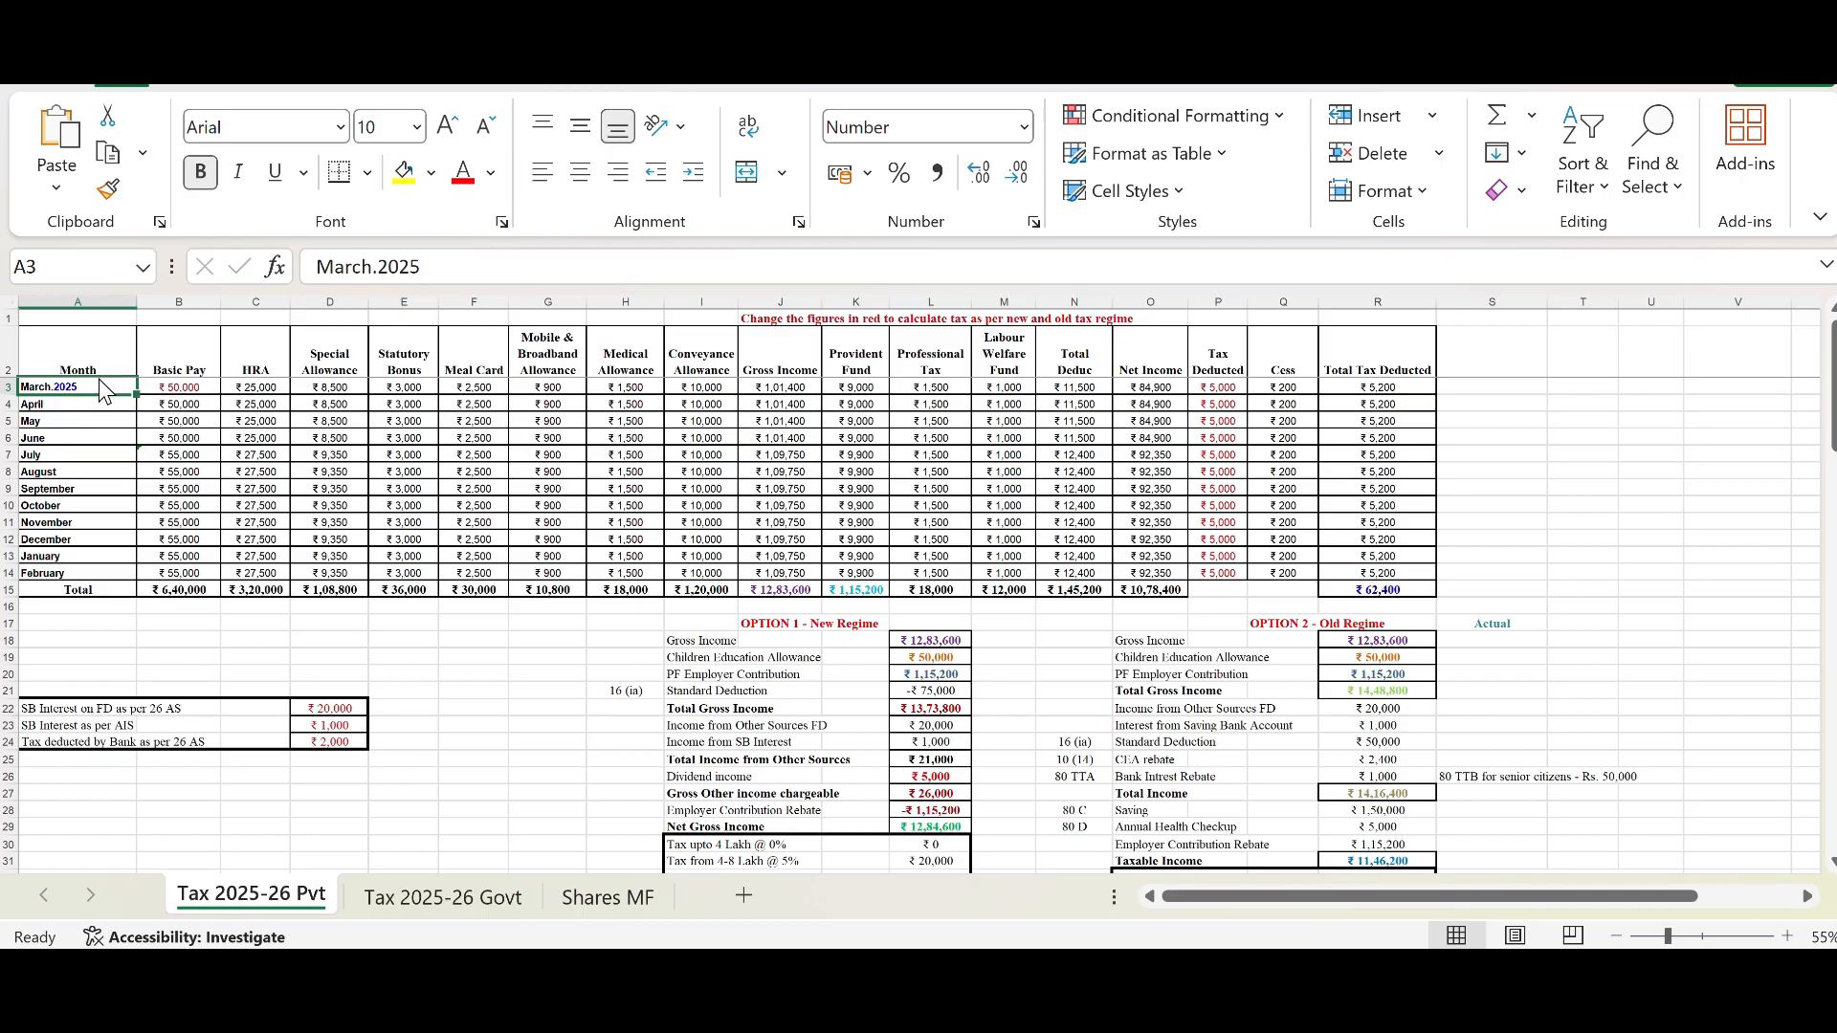
pyautogui.click(110, 575)
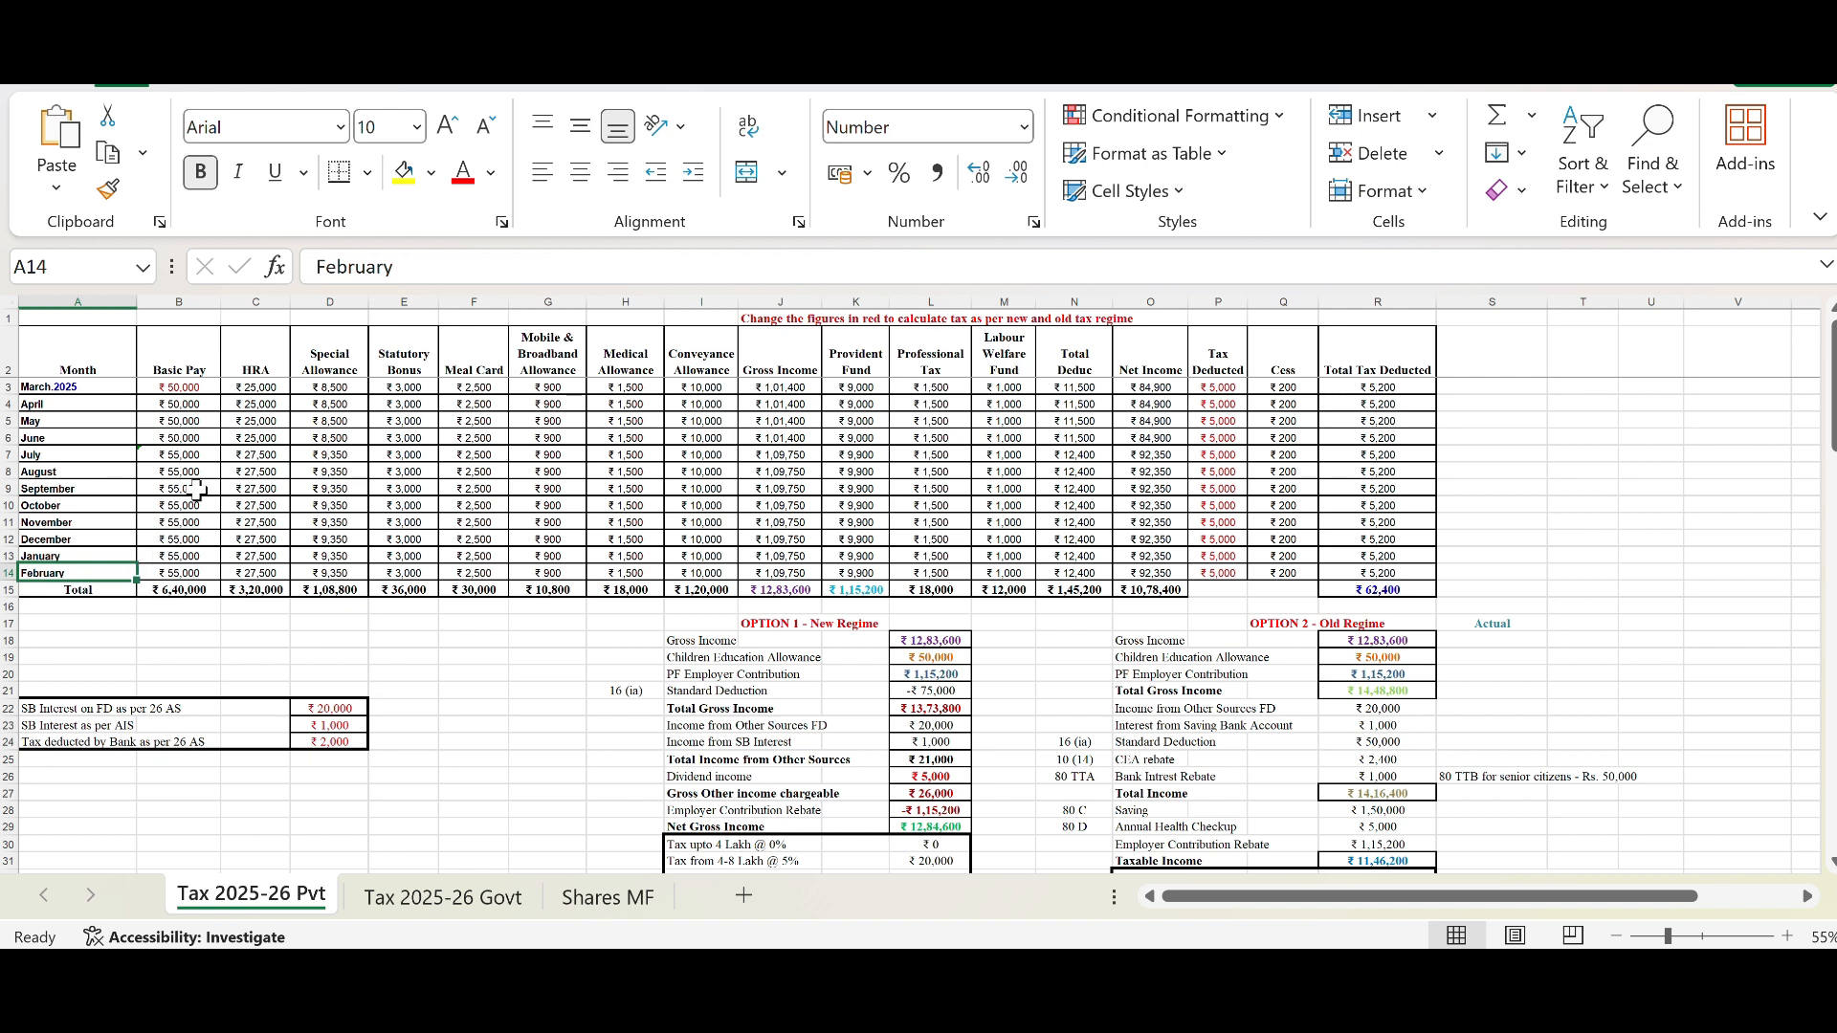
# Step: Try setting March 2025's Basic Pay to 60000 and undo the change
pyautogui.click(196, 388)
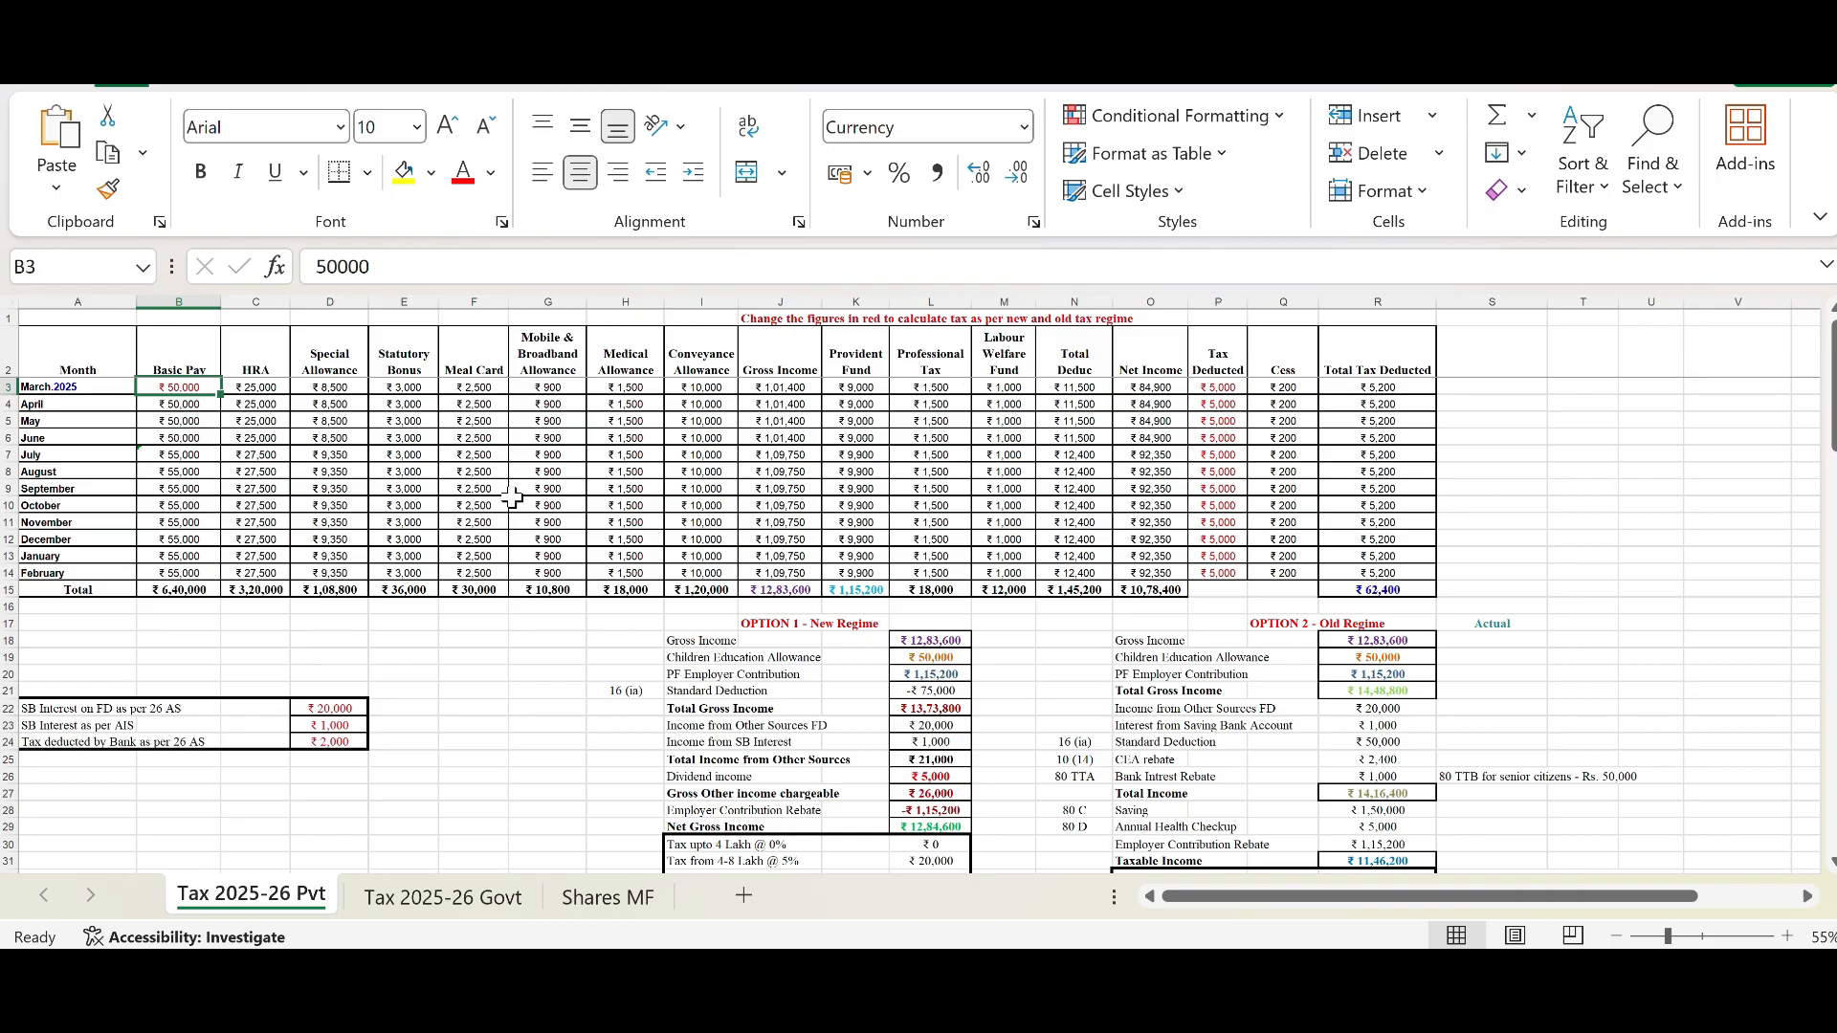
pyautogui.write('60000')
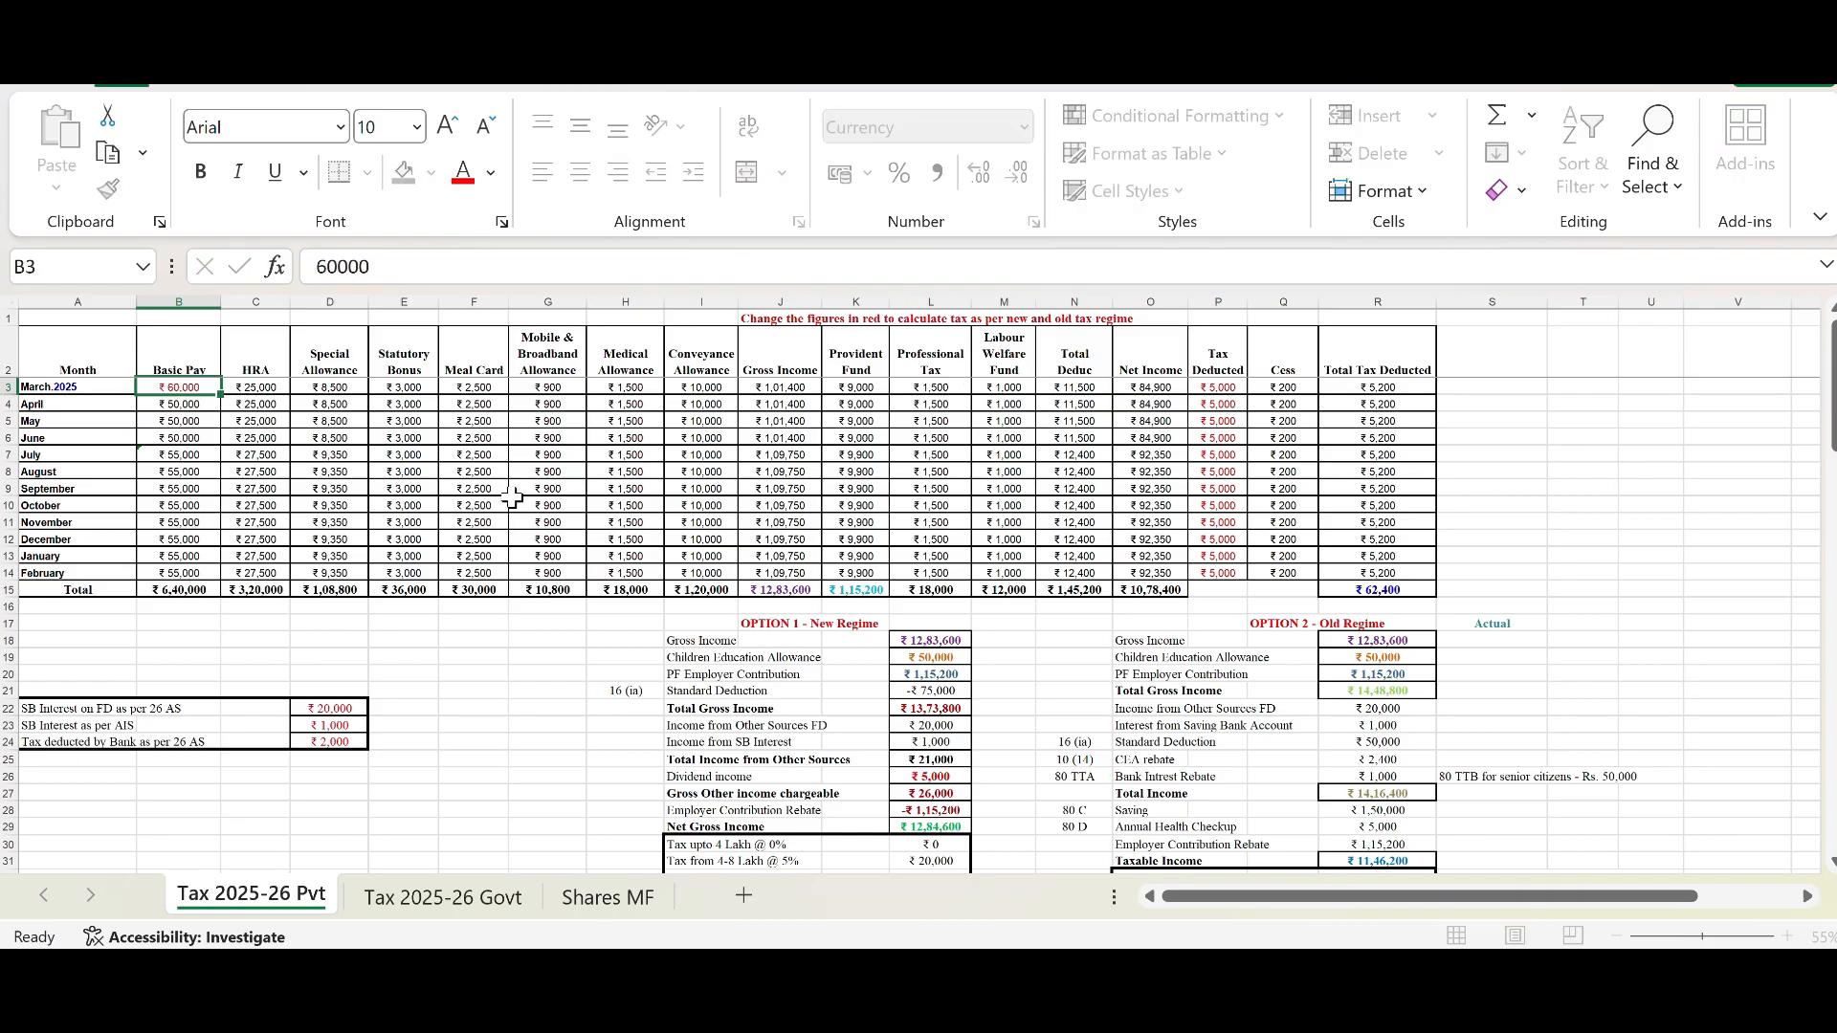
pyautogui.press('Return')
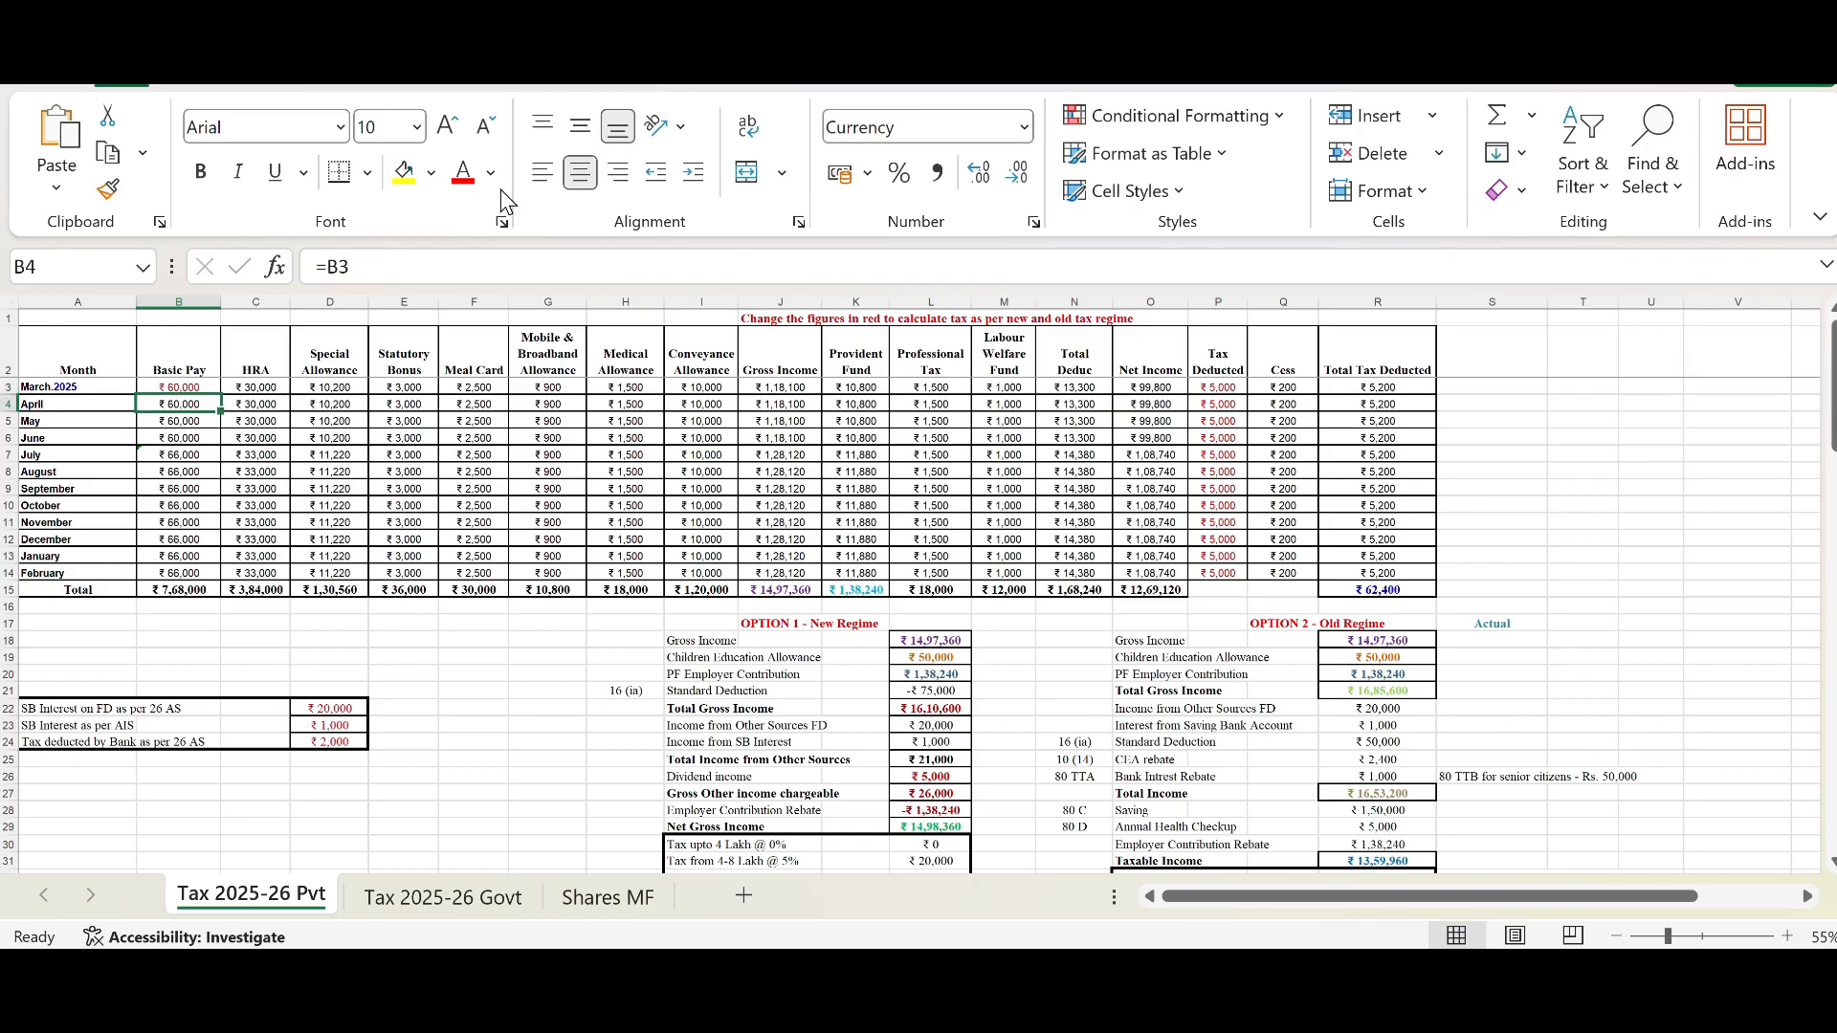
pyautogui.click(185, 455)
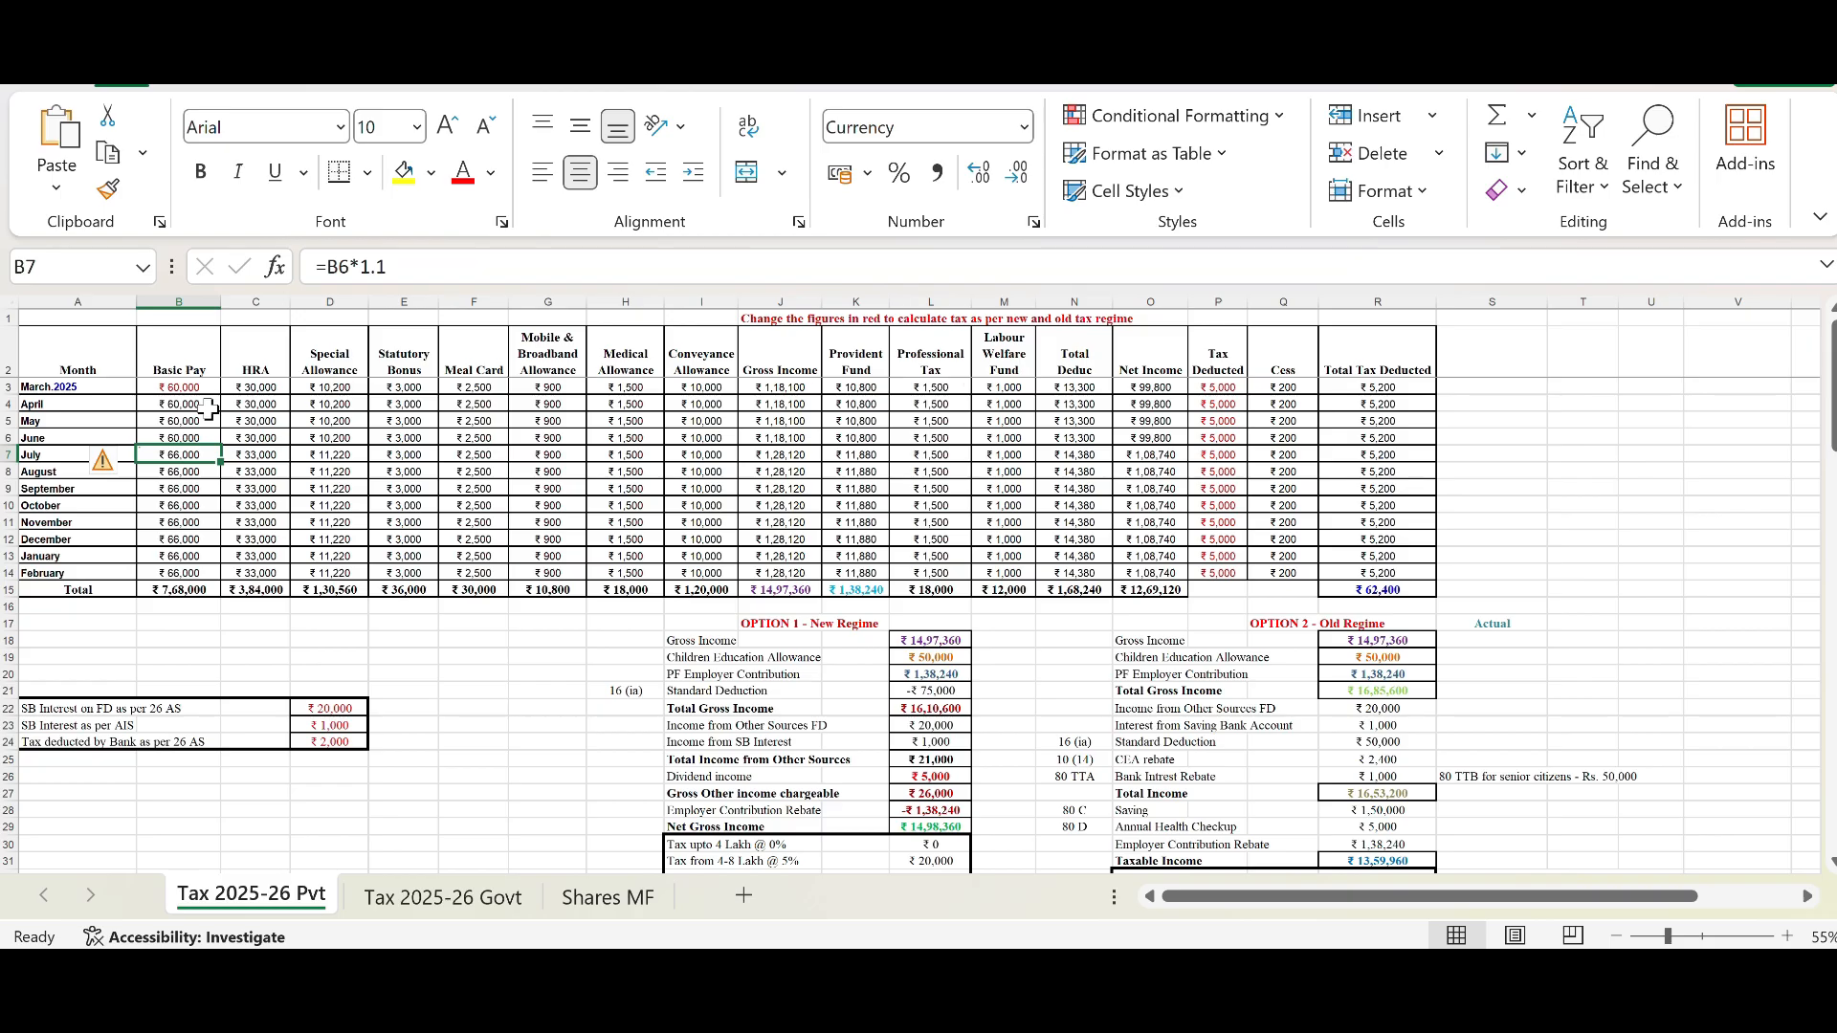
pyautogui.hotkey('ctrl', 'z')
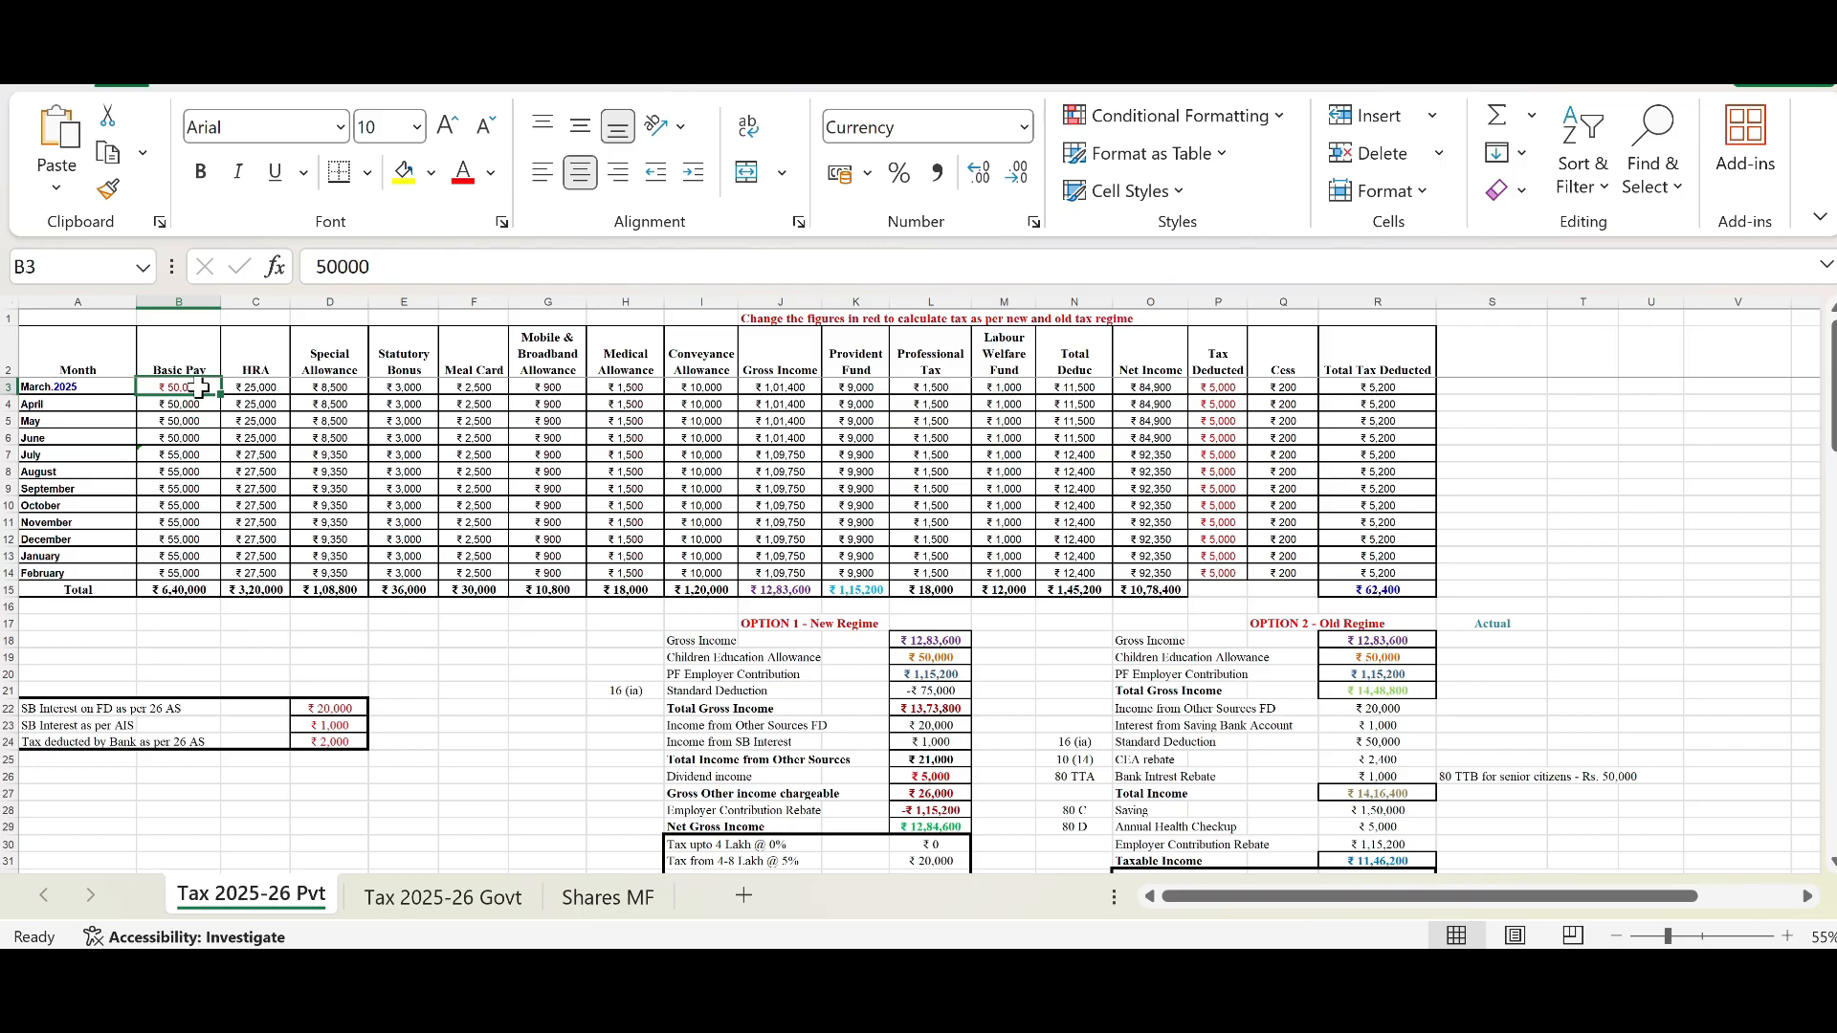
# Step: Inspect the formulas behind the Basic Pay and HRA cells across the months
pyautogui.click(196, 455)
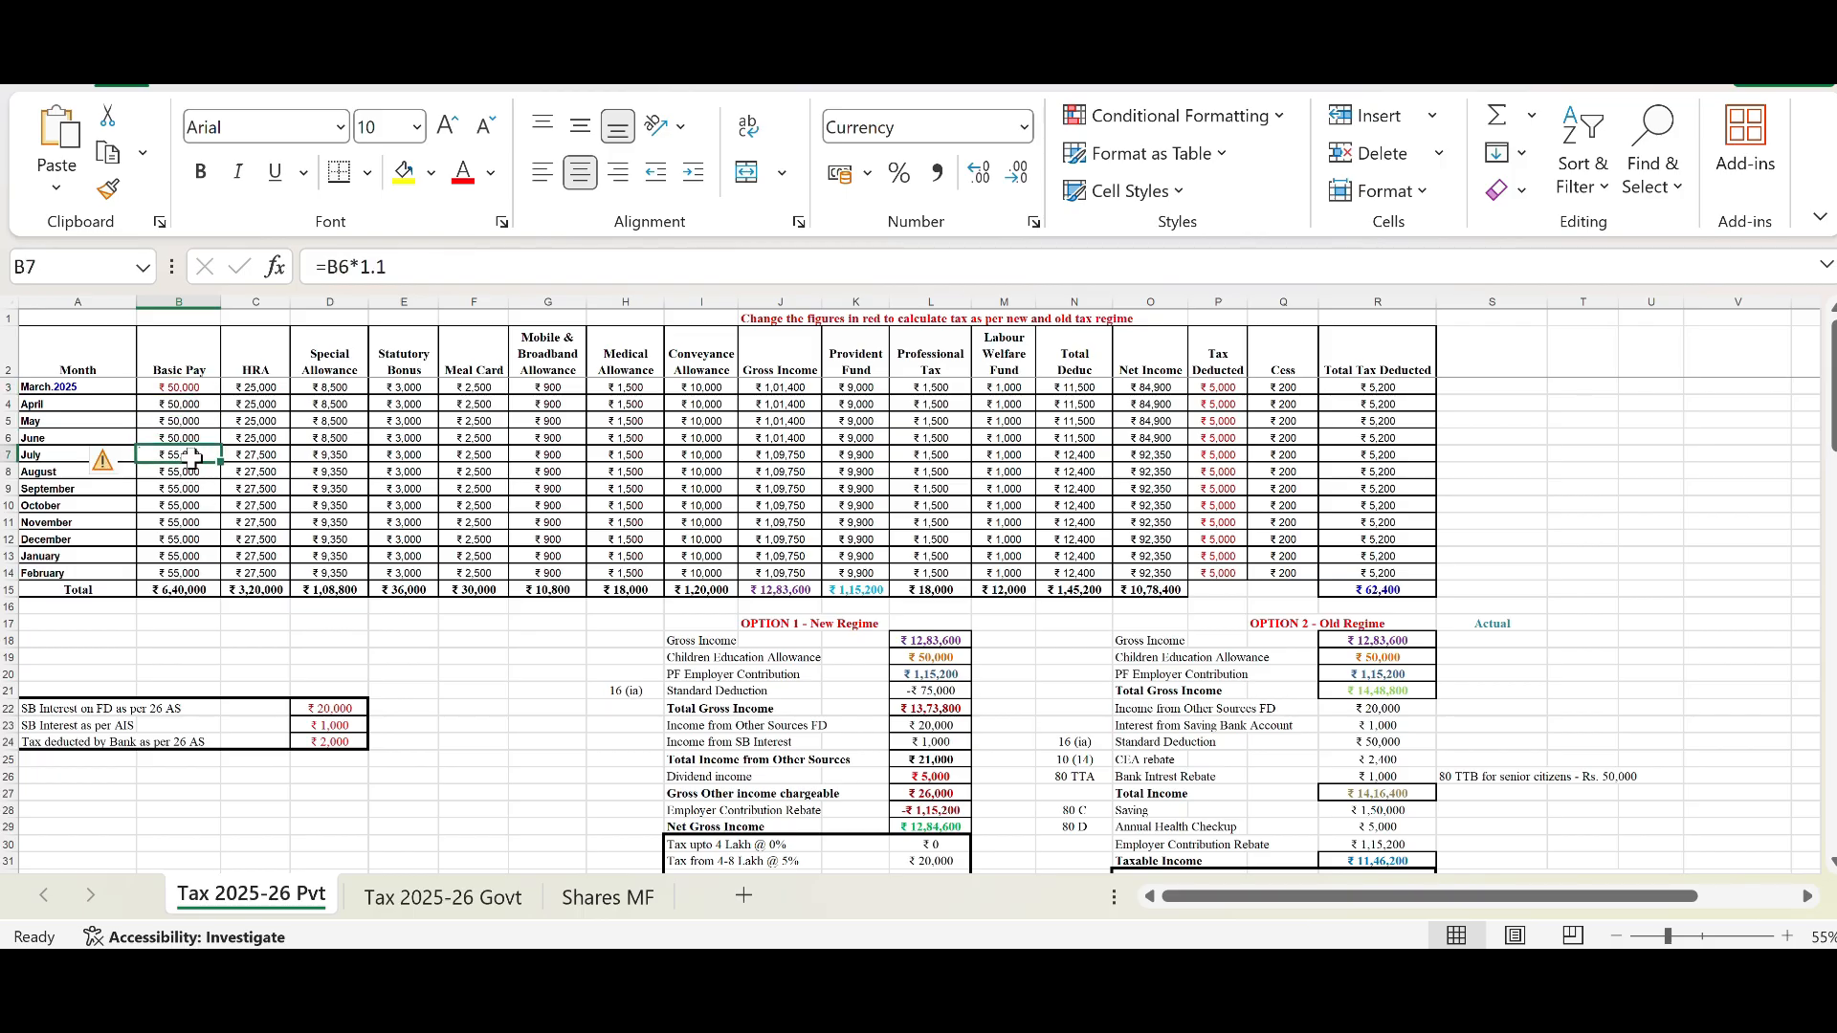
pyautogui.click(194, 438)
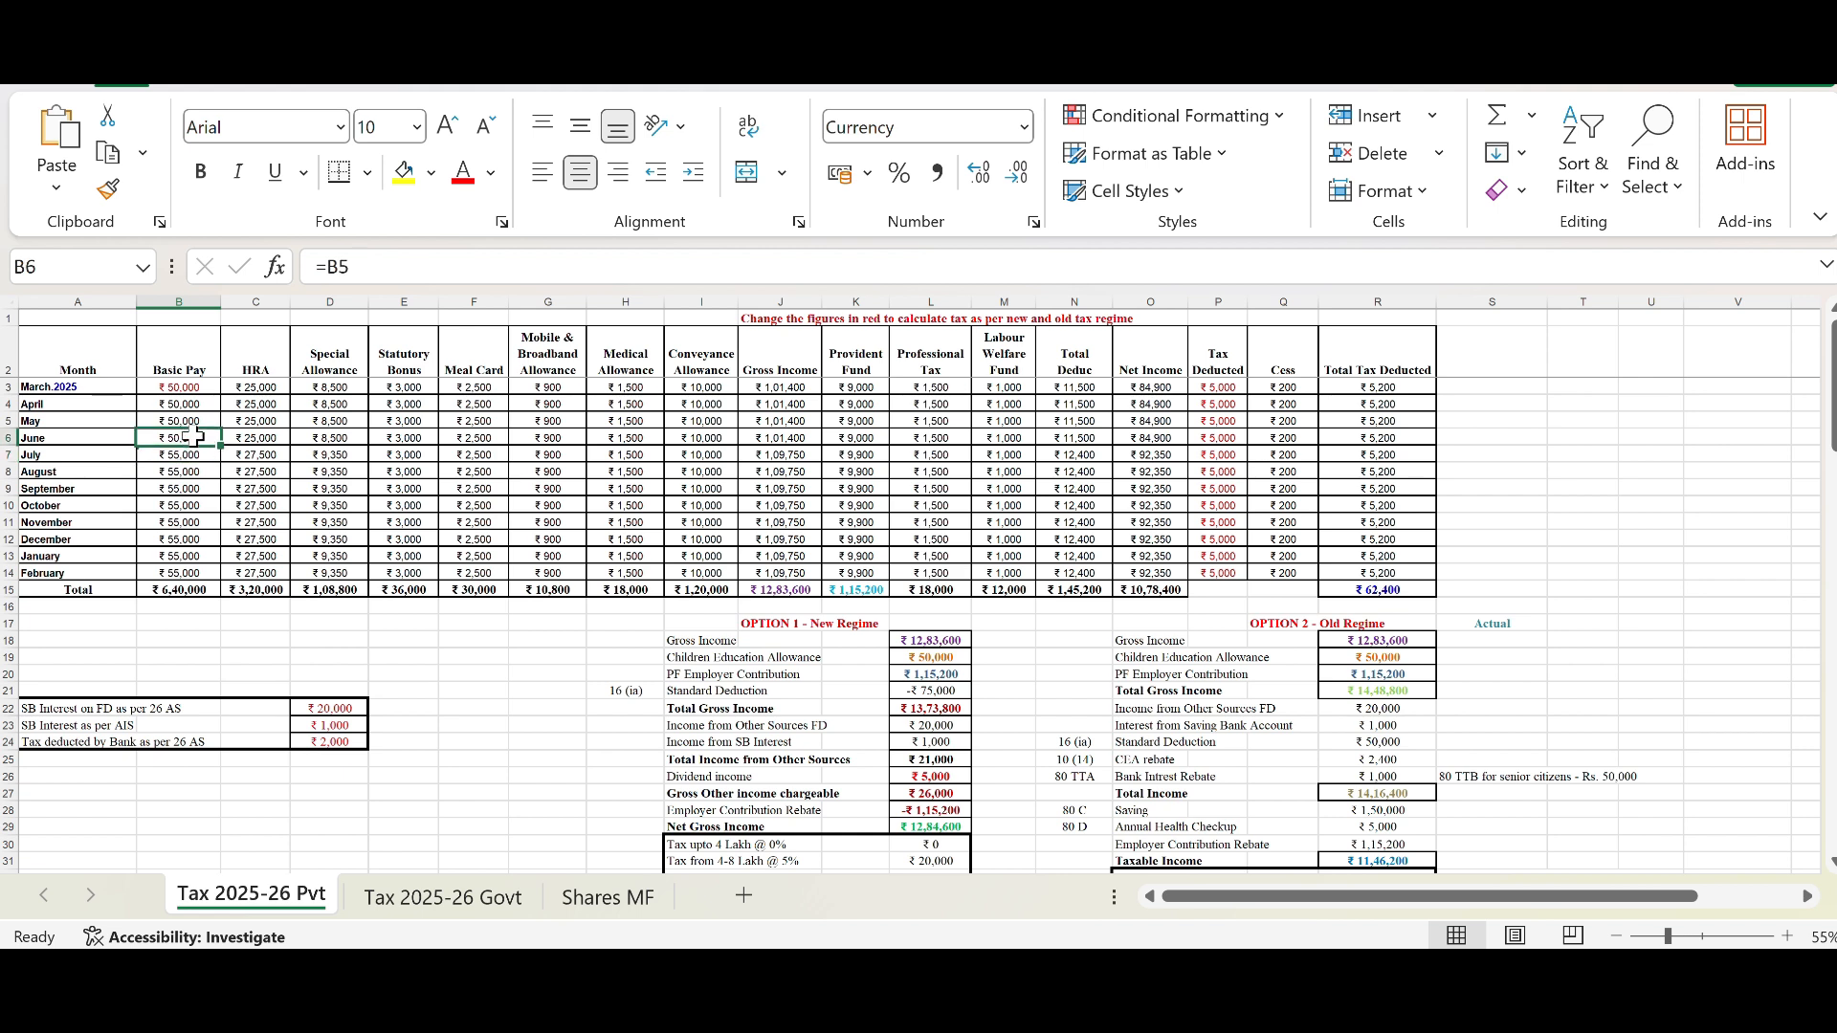
pyautogui.click(198, 458)
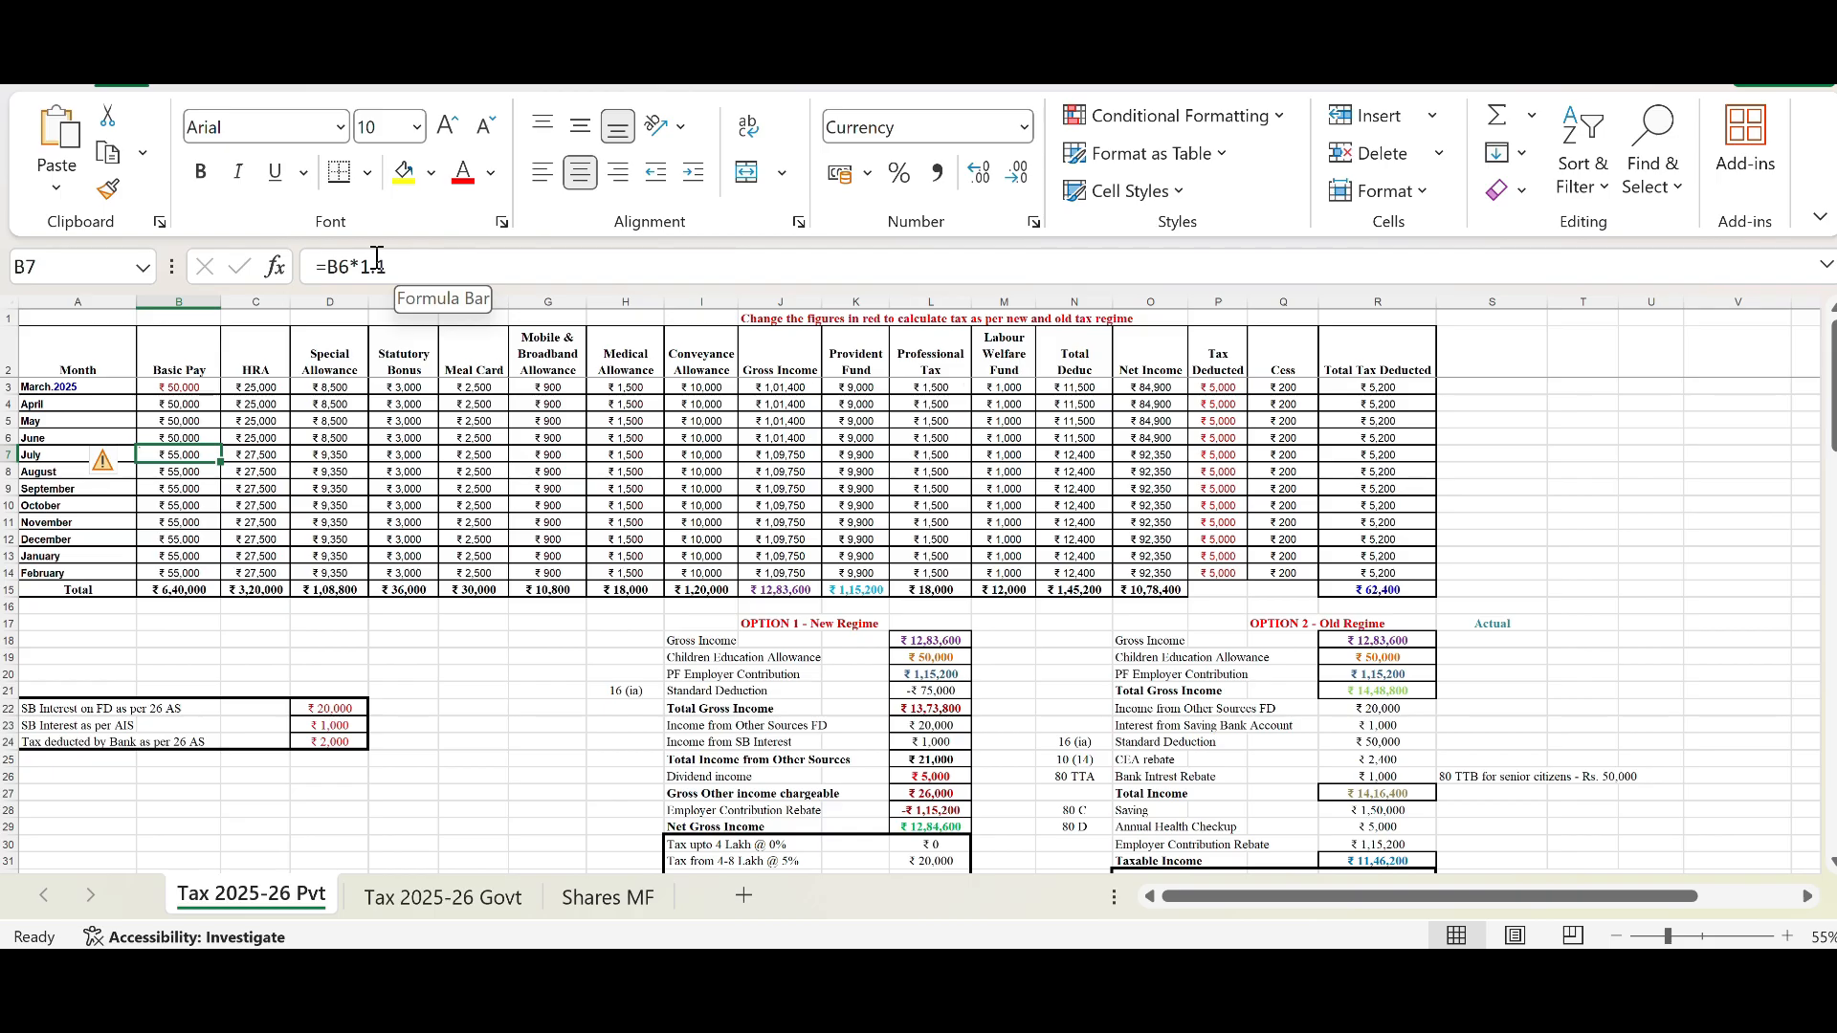
pyautogui.click(273, 343)
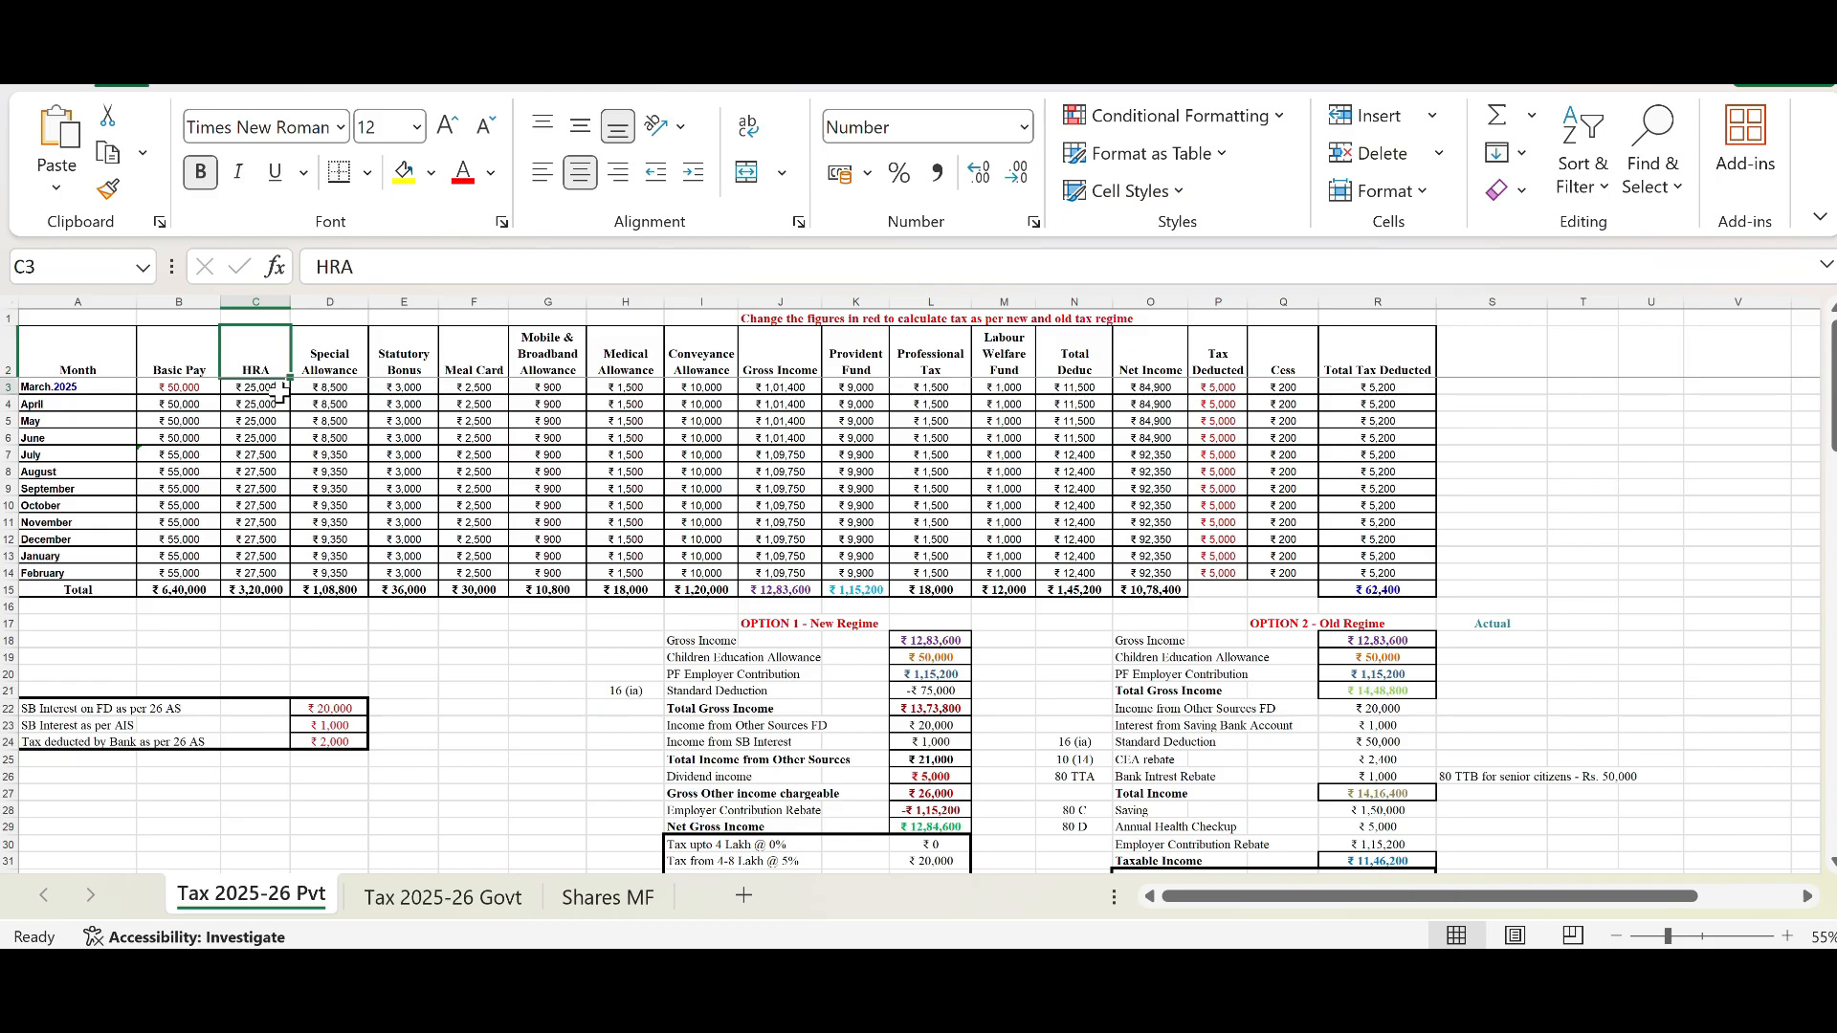
pyautogui.click(279, 393)
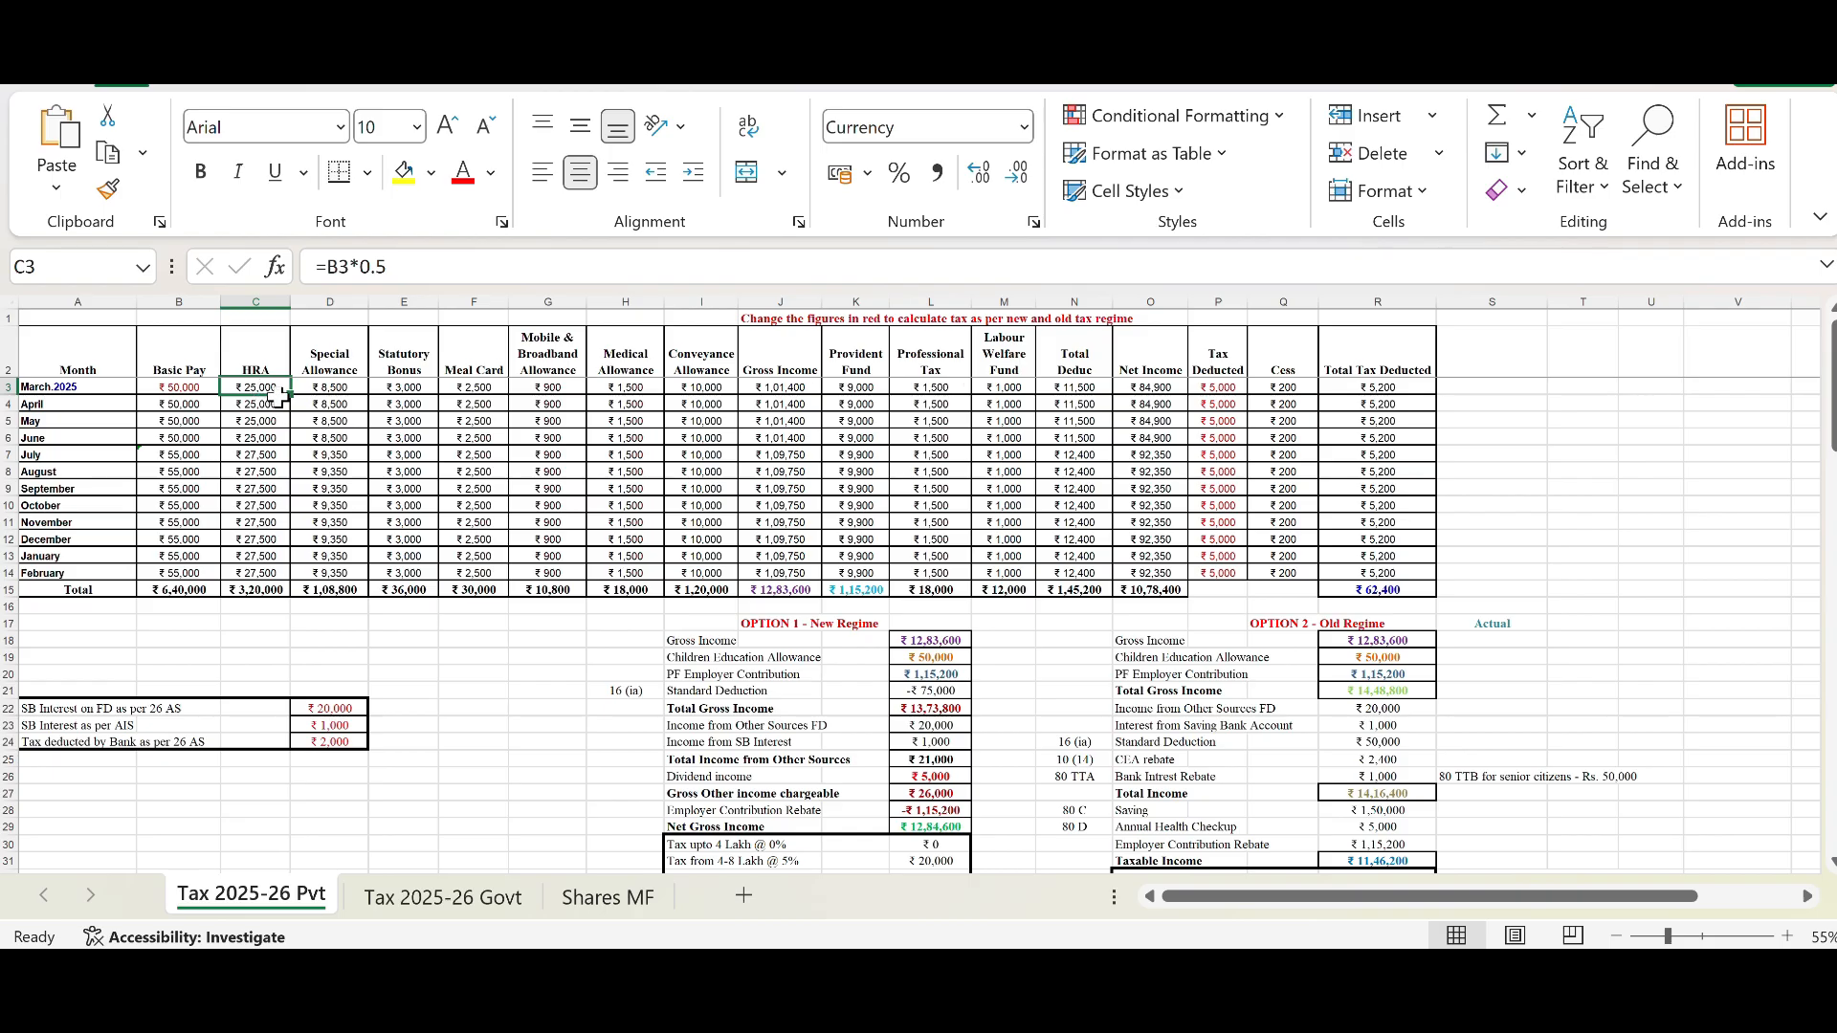
pyautogui.click(159, 396)
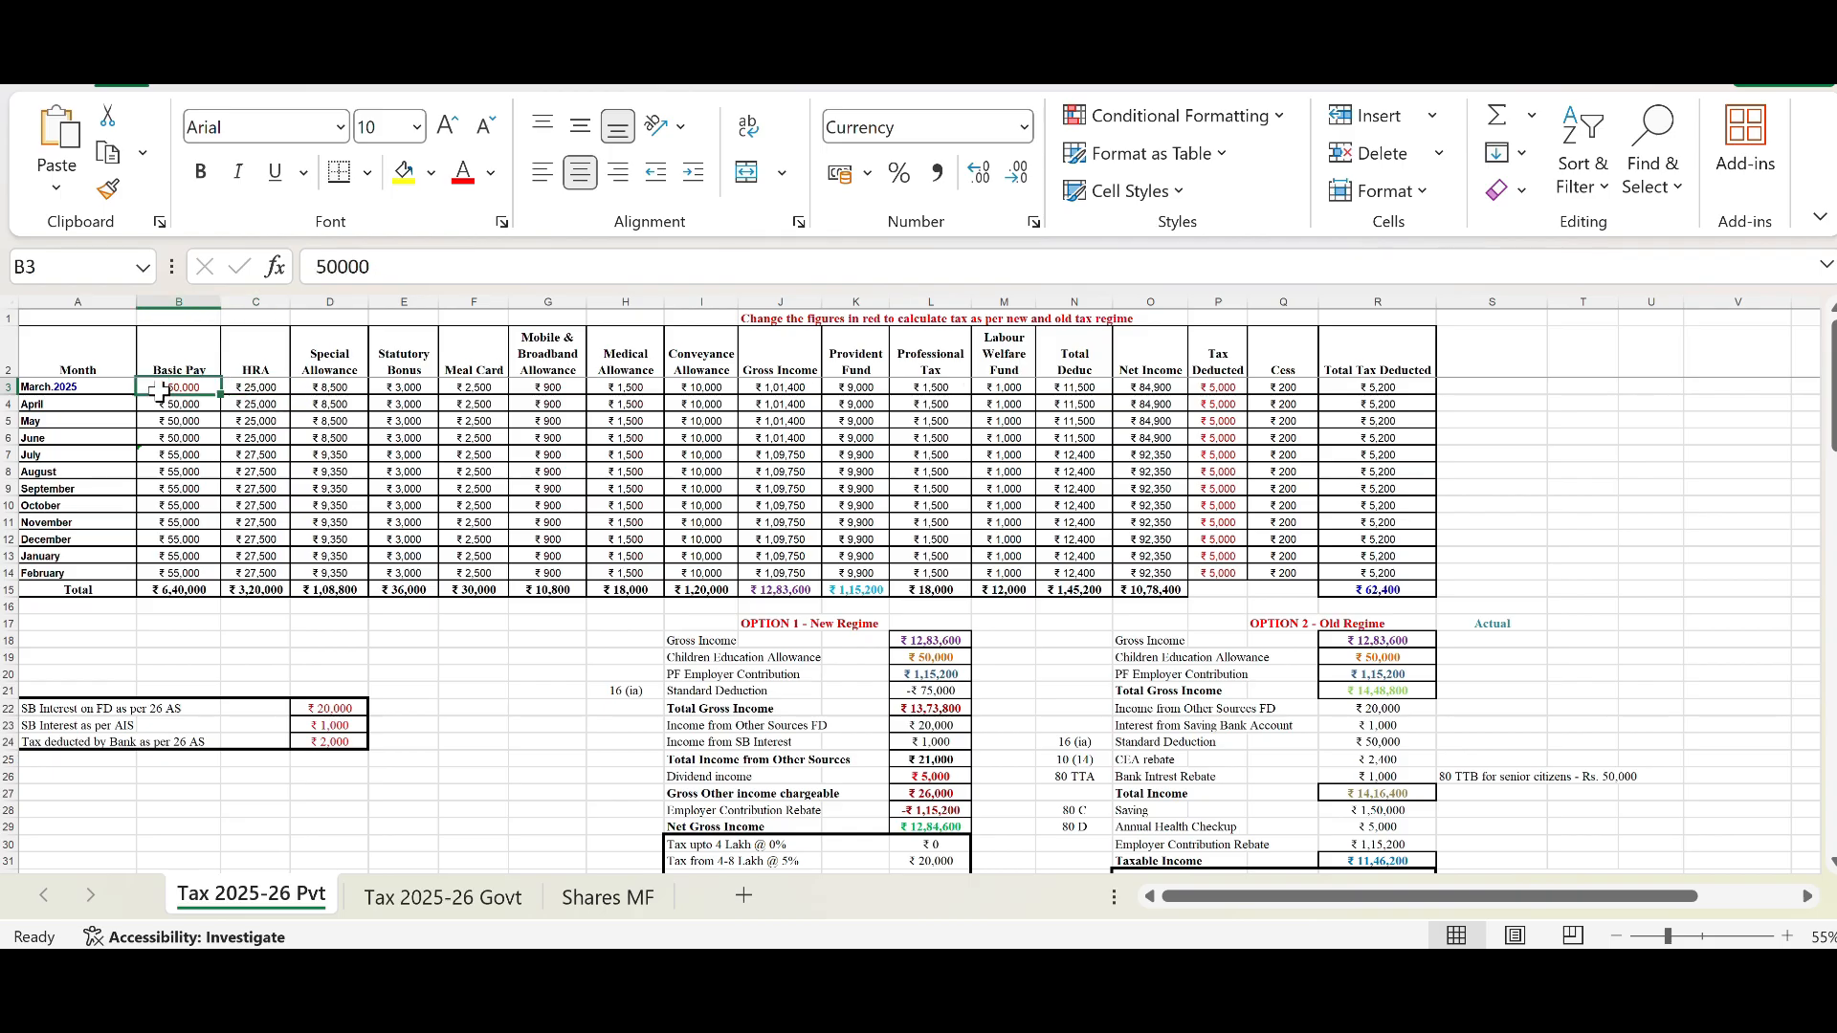
pyautogui.click(274, 392)
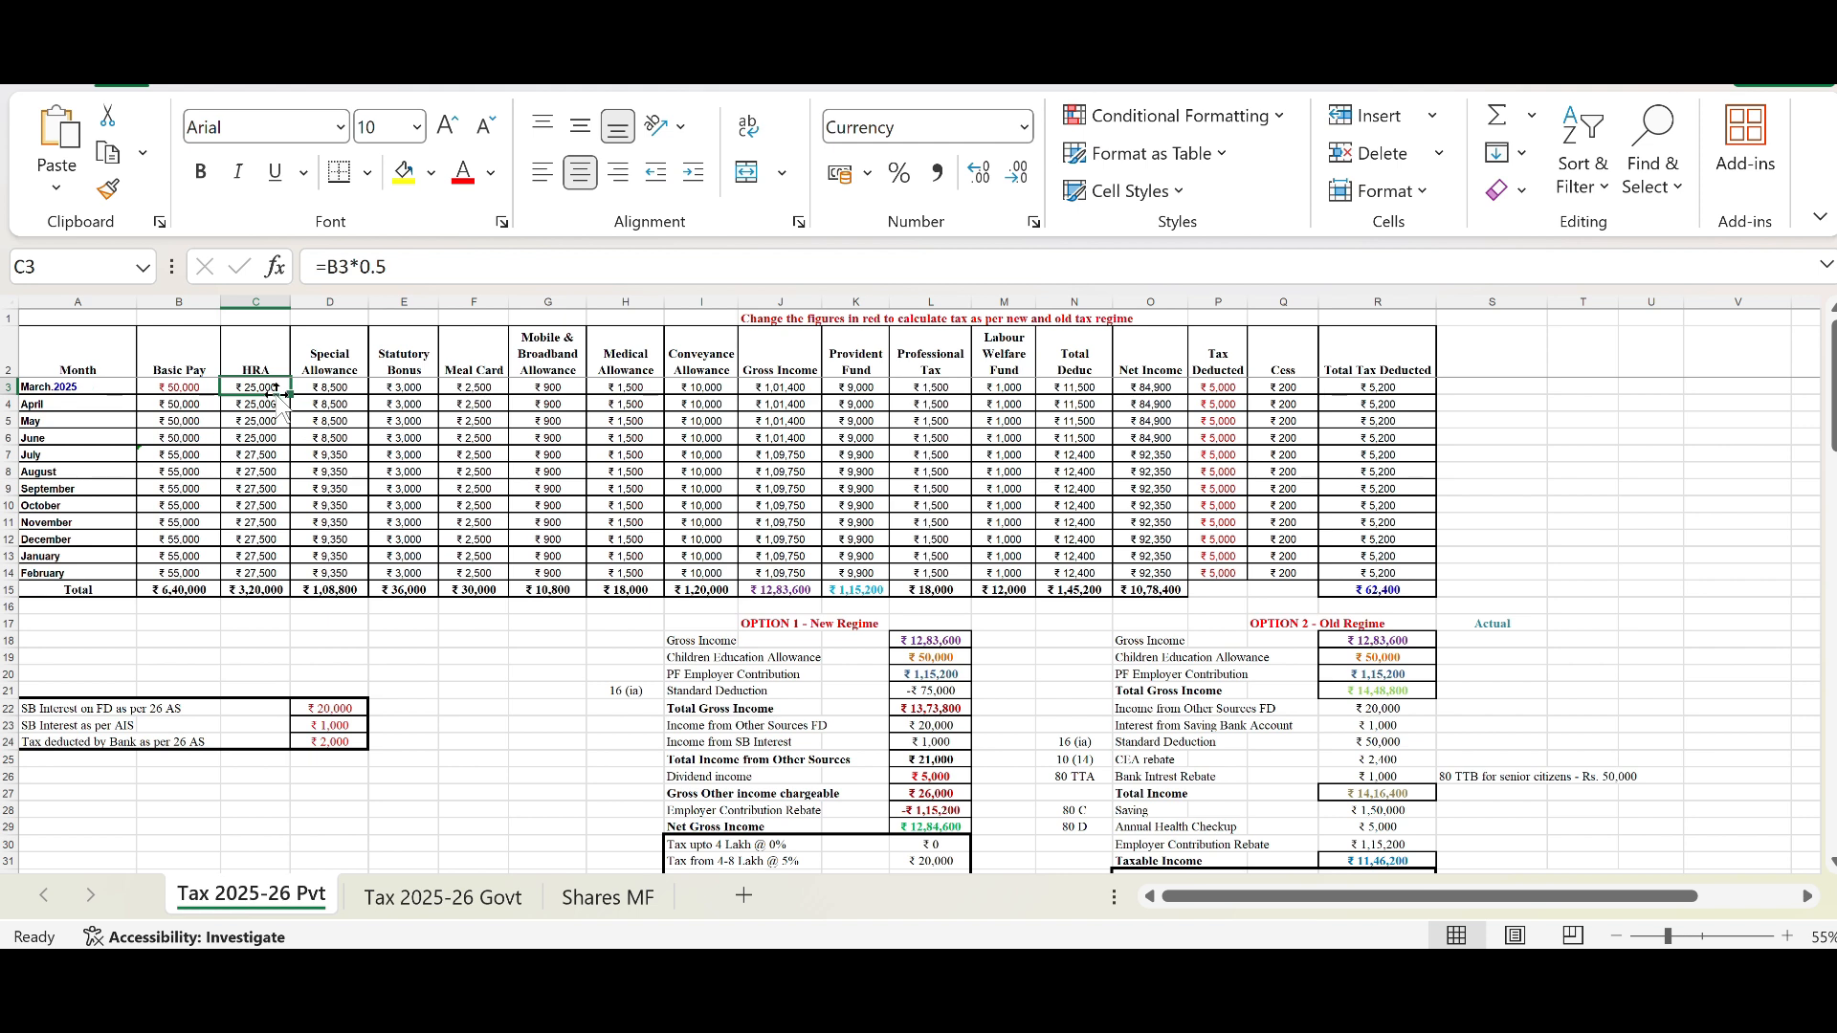
pyautogui.click(196, 381)
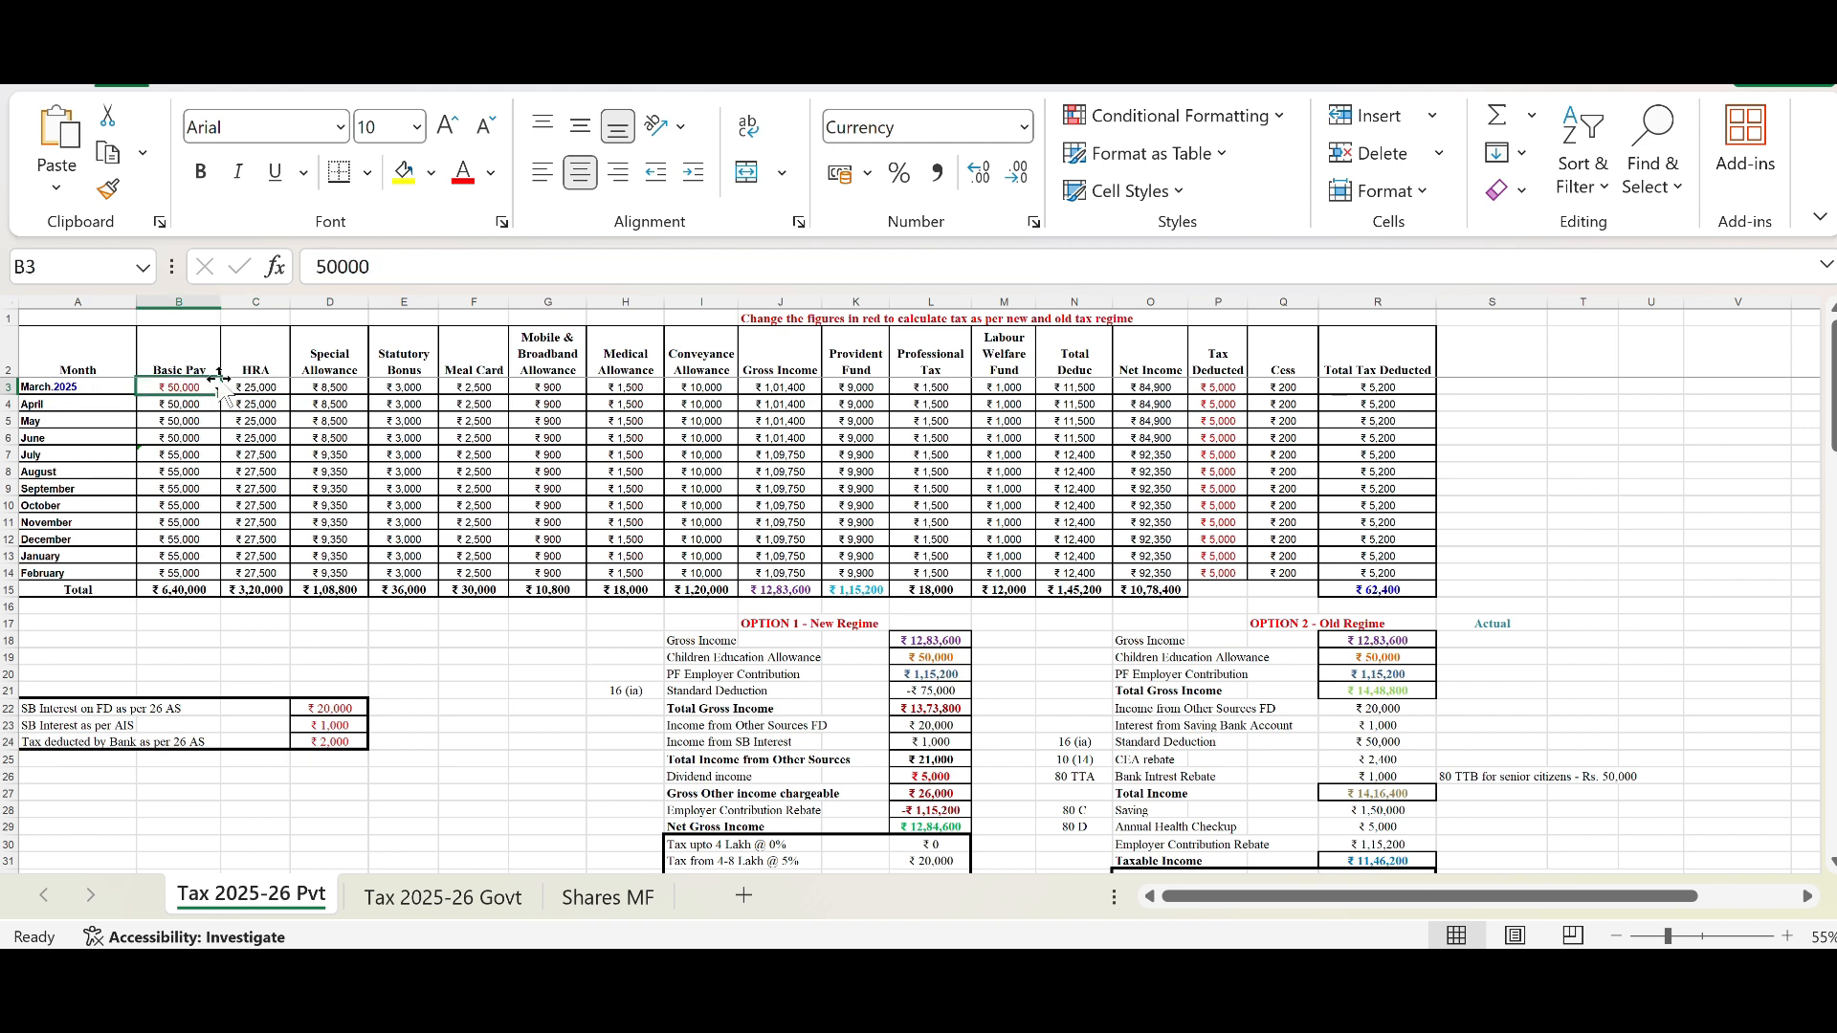
pyautogui.click(251, 381)
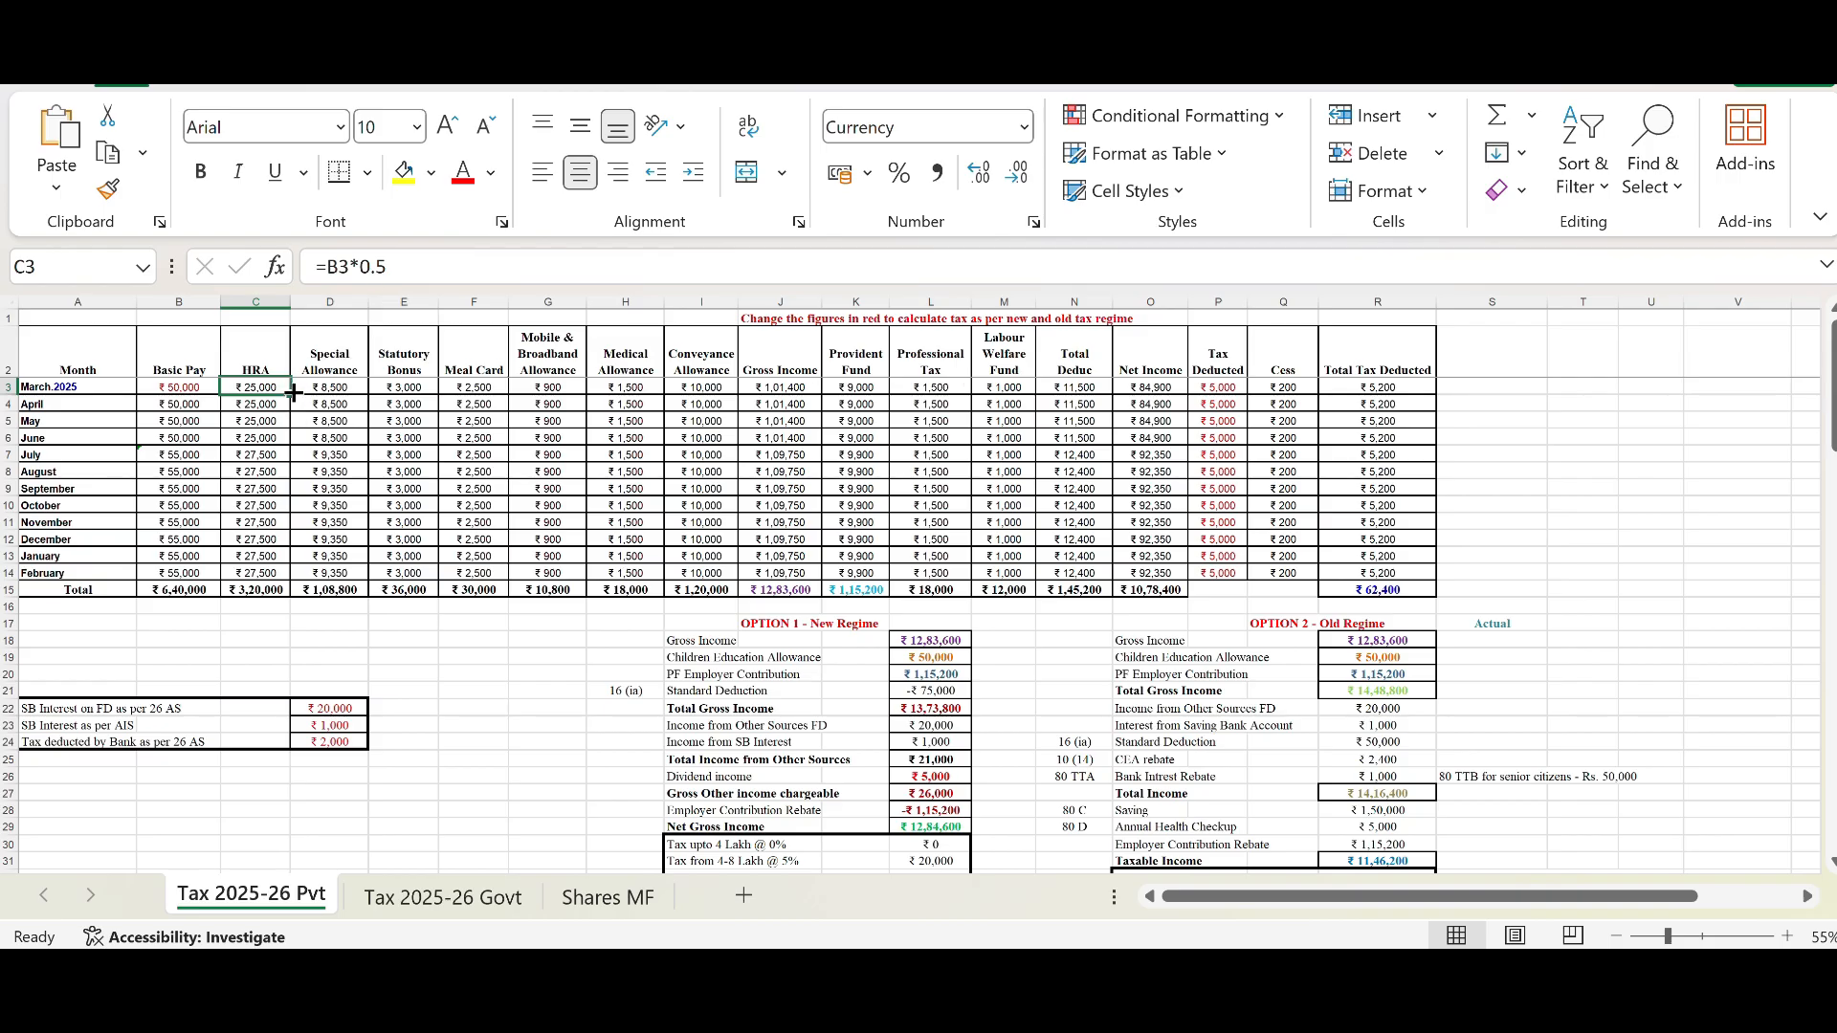
pyautogui.moveTo(292, 392); pyautogui.dragTo(285, 580)
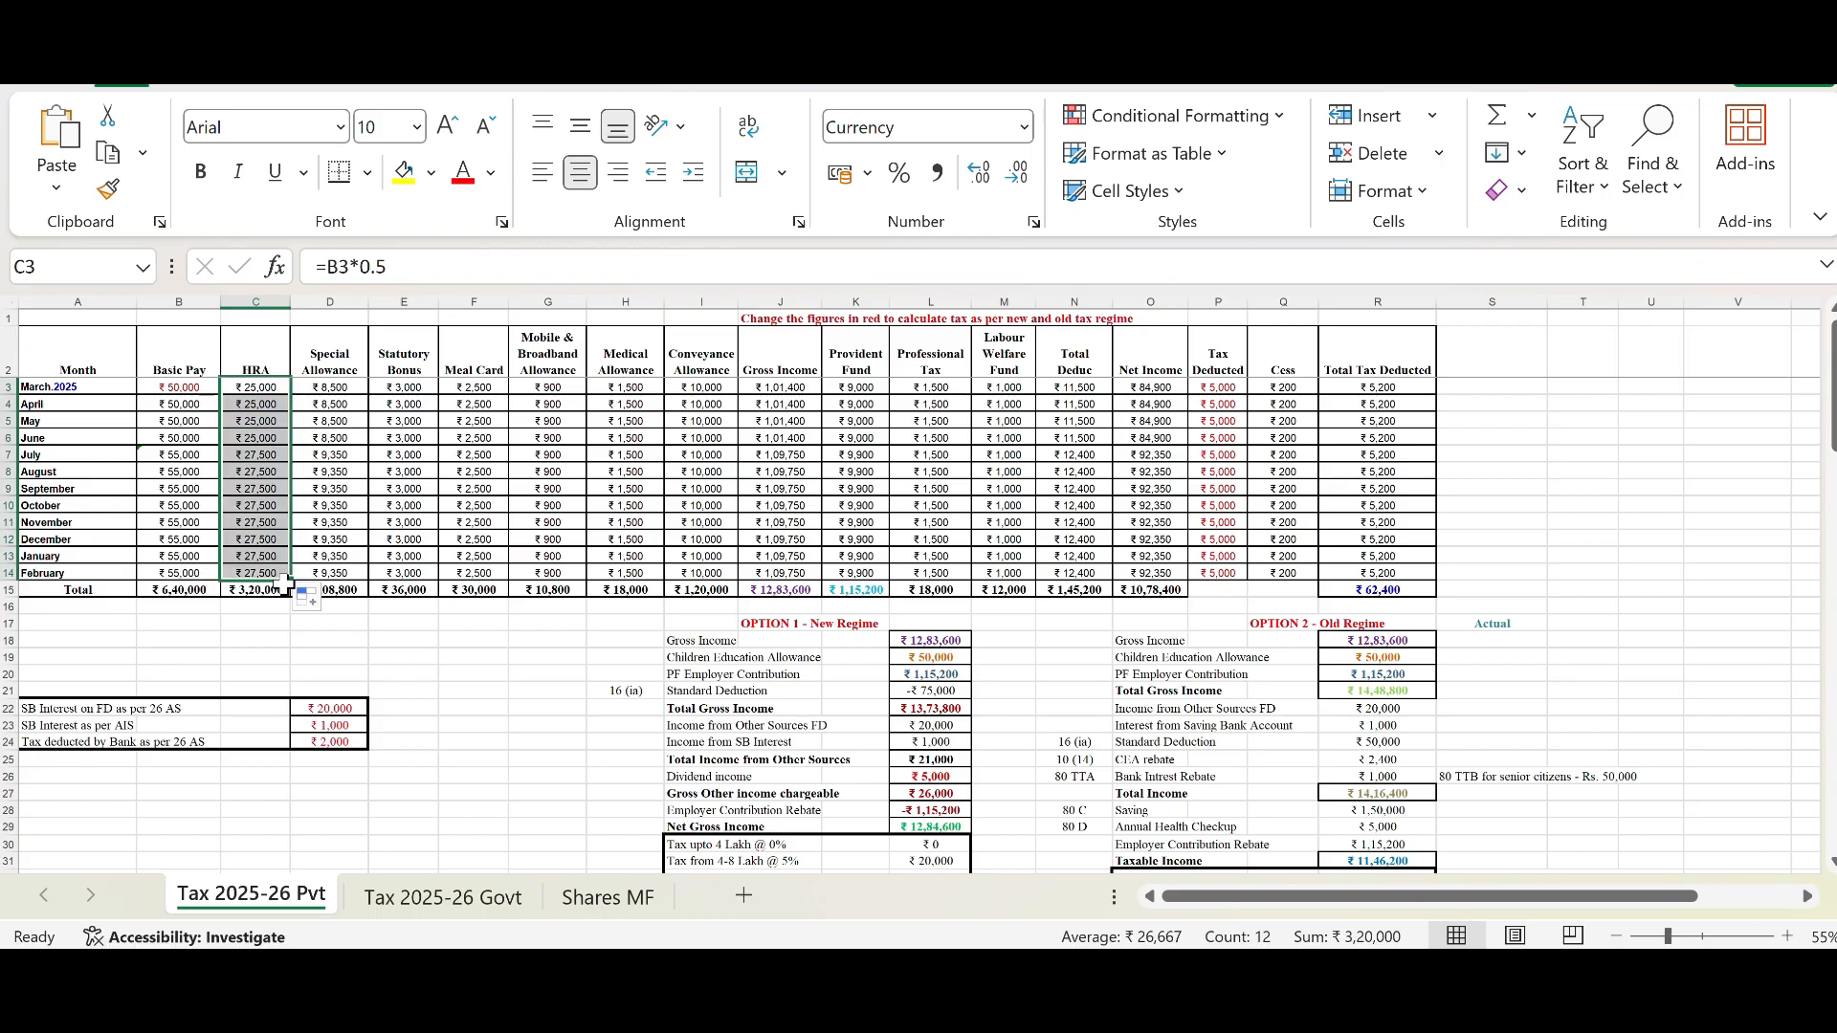
pyautogui.click(272, 572)
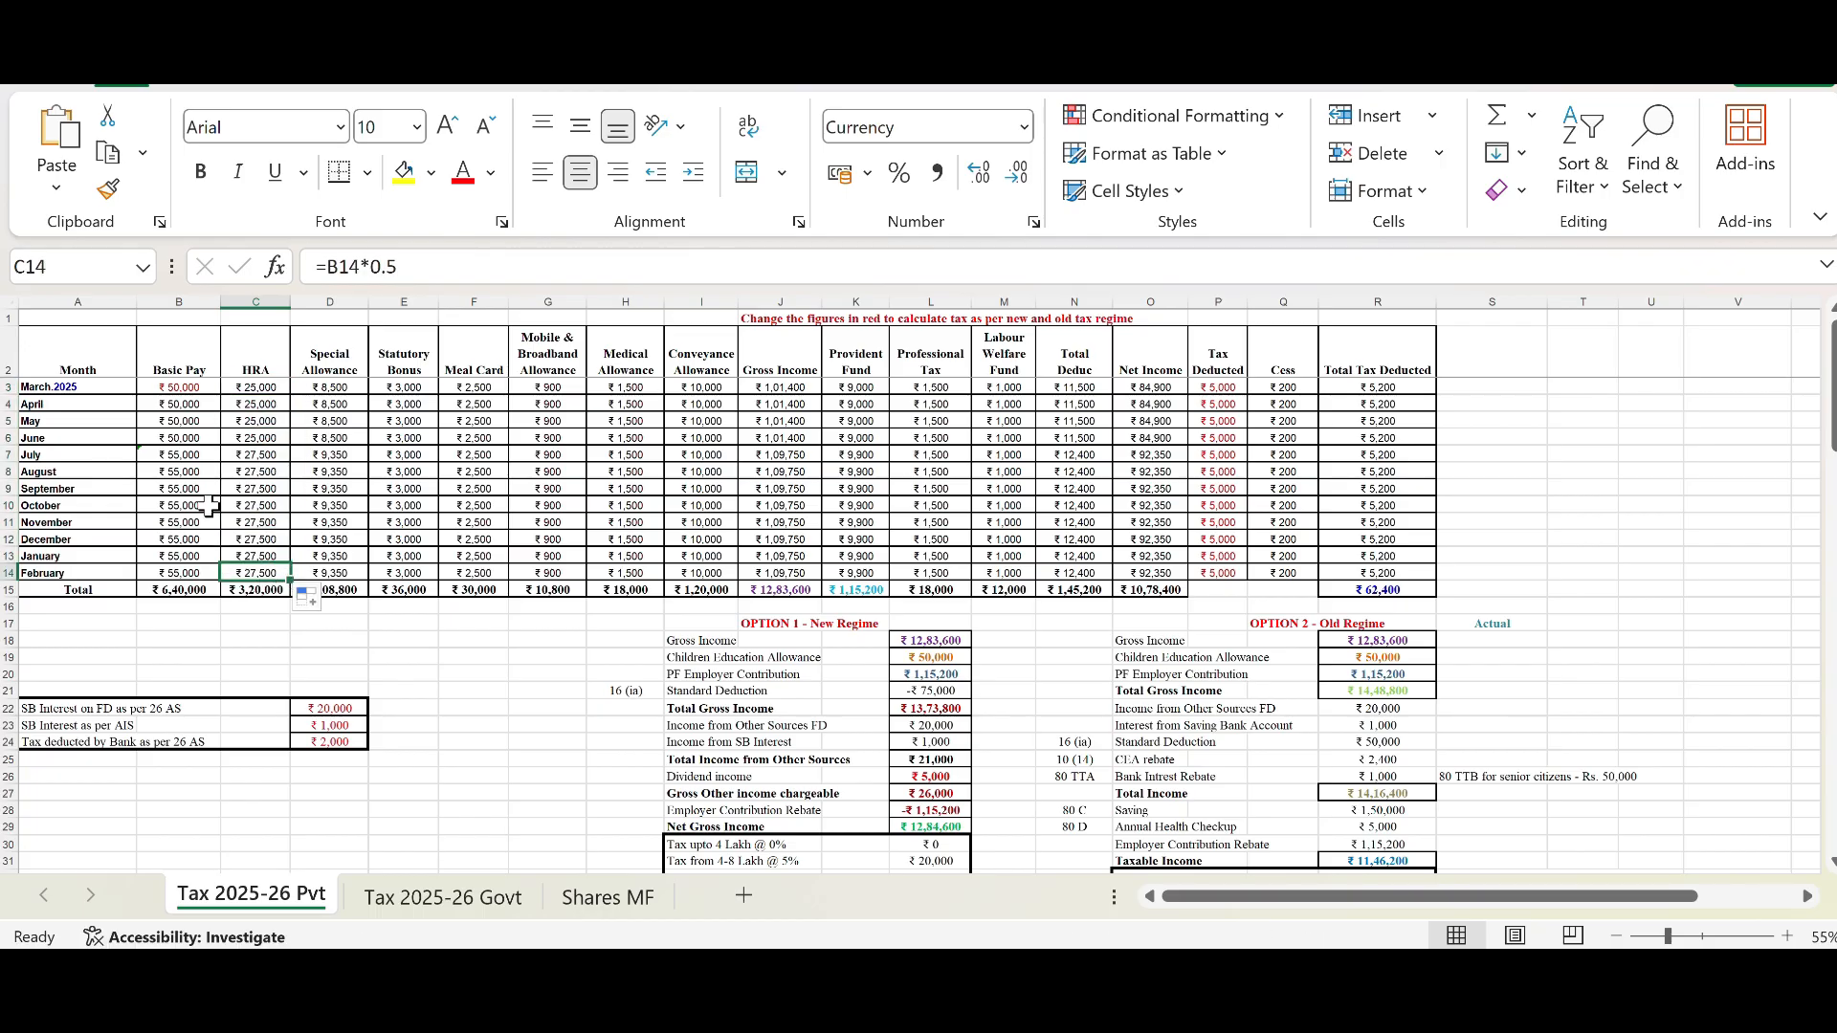
pyautogui.click(184, 455)
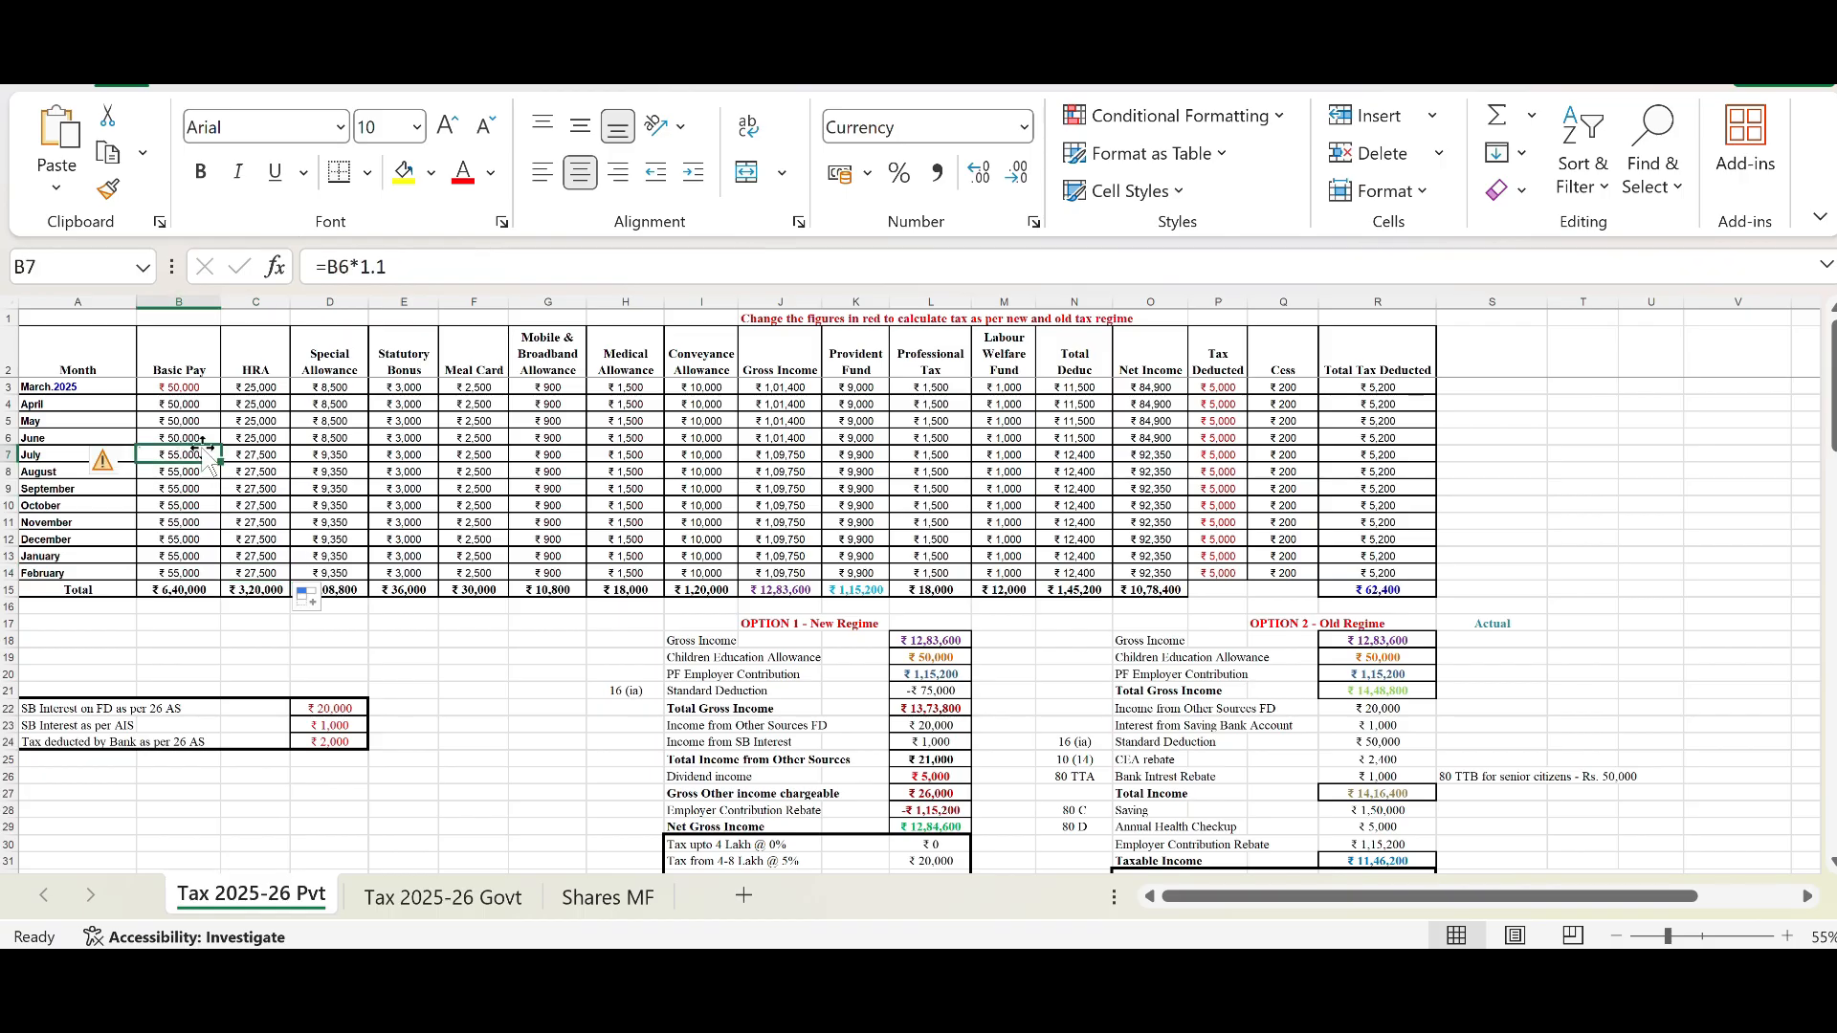
pyautogui.click(251, 452)
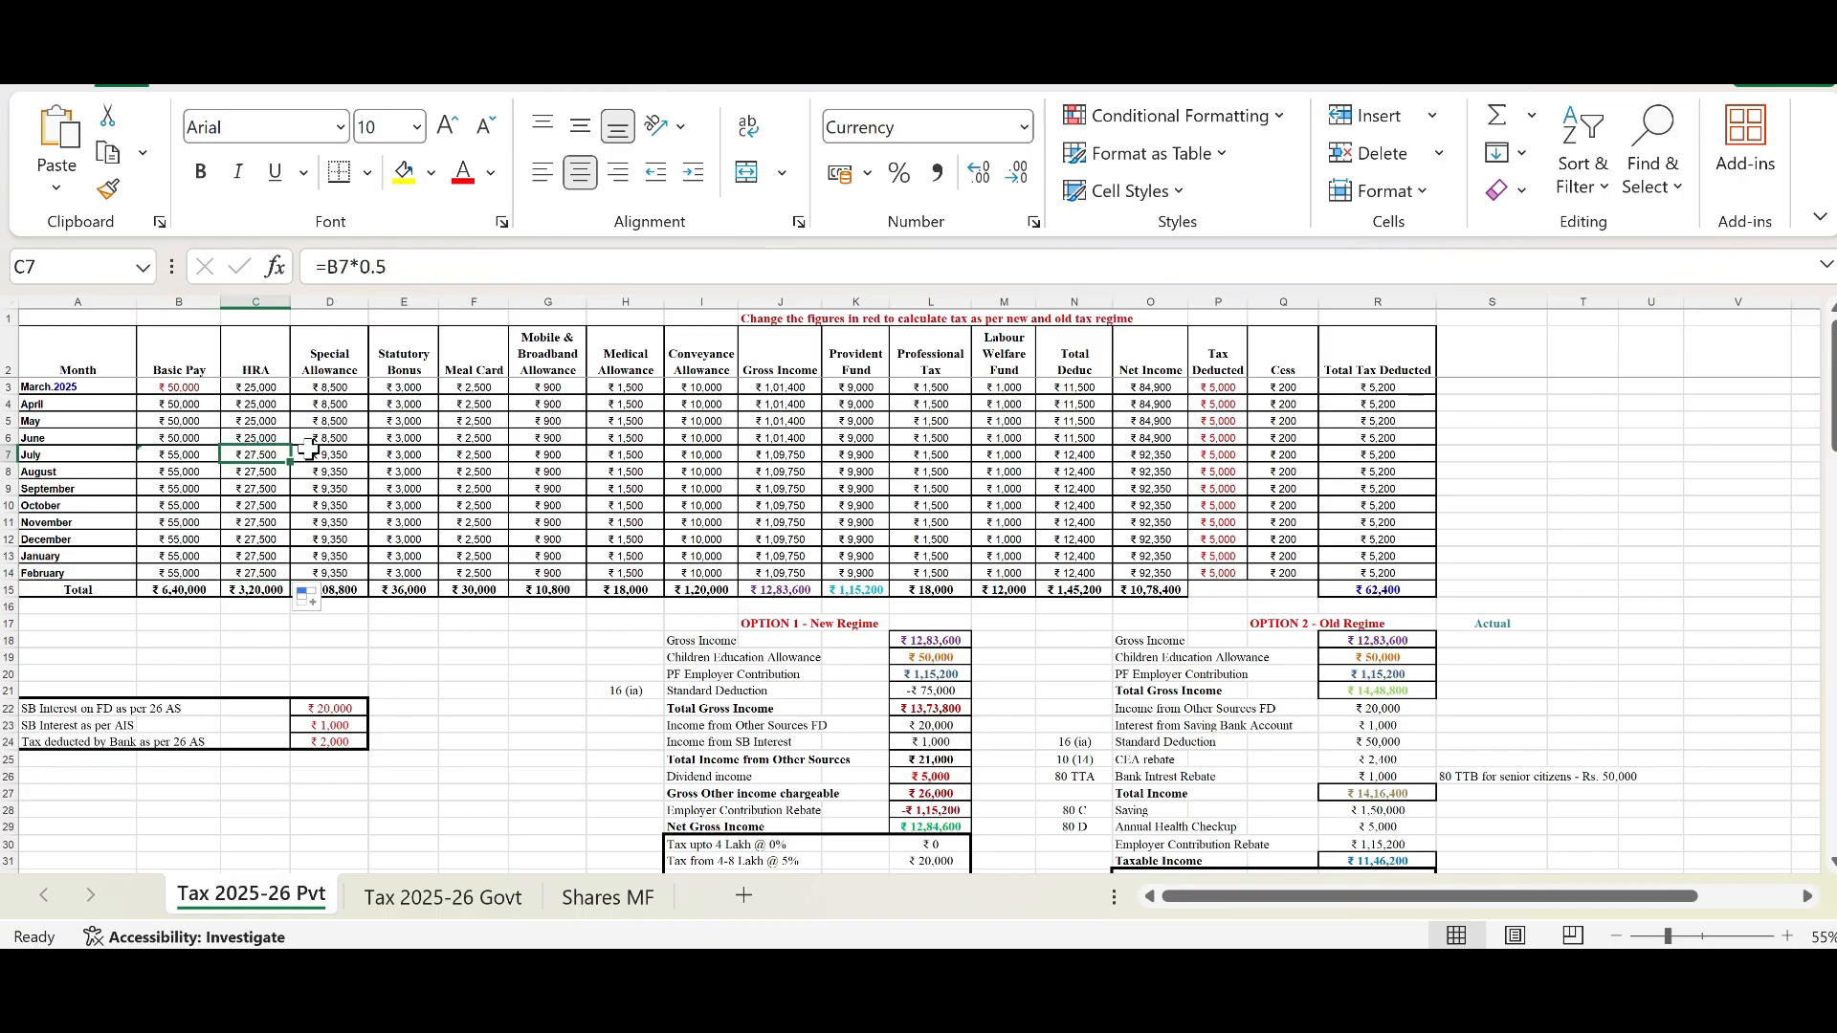
# Step: Inspect the Special Allowance formula and the Statutory Bonus, Meal Card and Mobile & Broadband Allowance columns
pyautogui.click(342, 371)
pyautogui.click(356, 388)
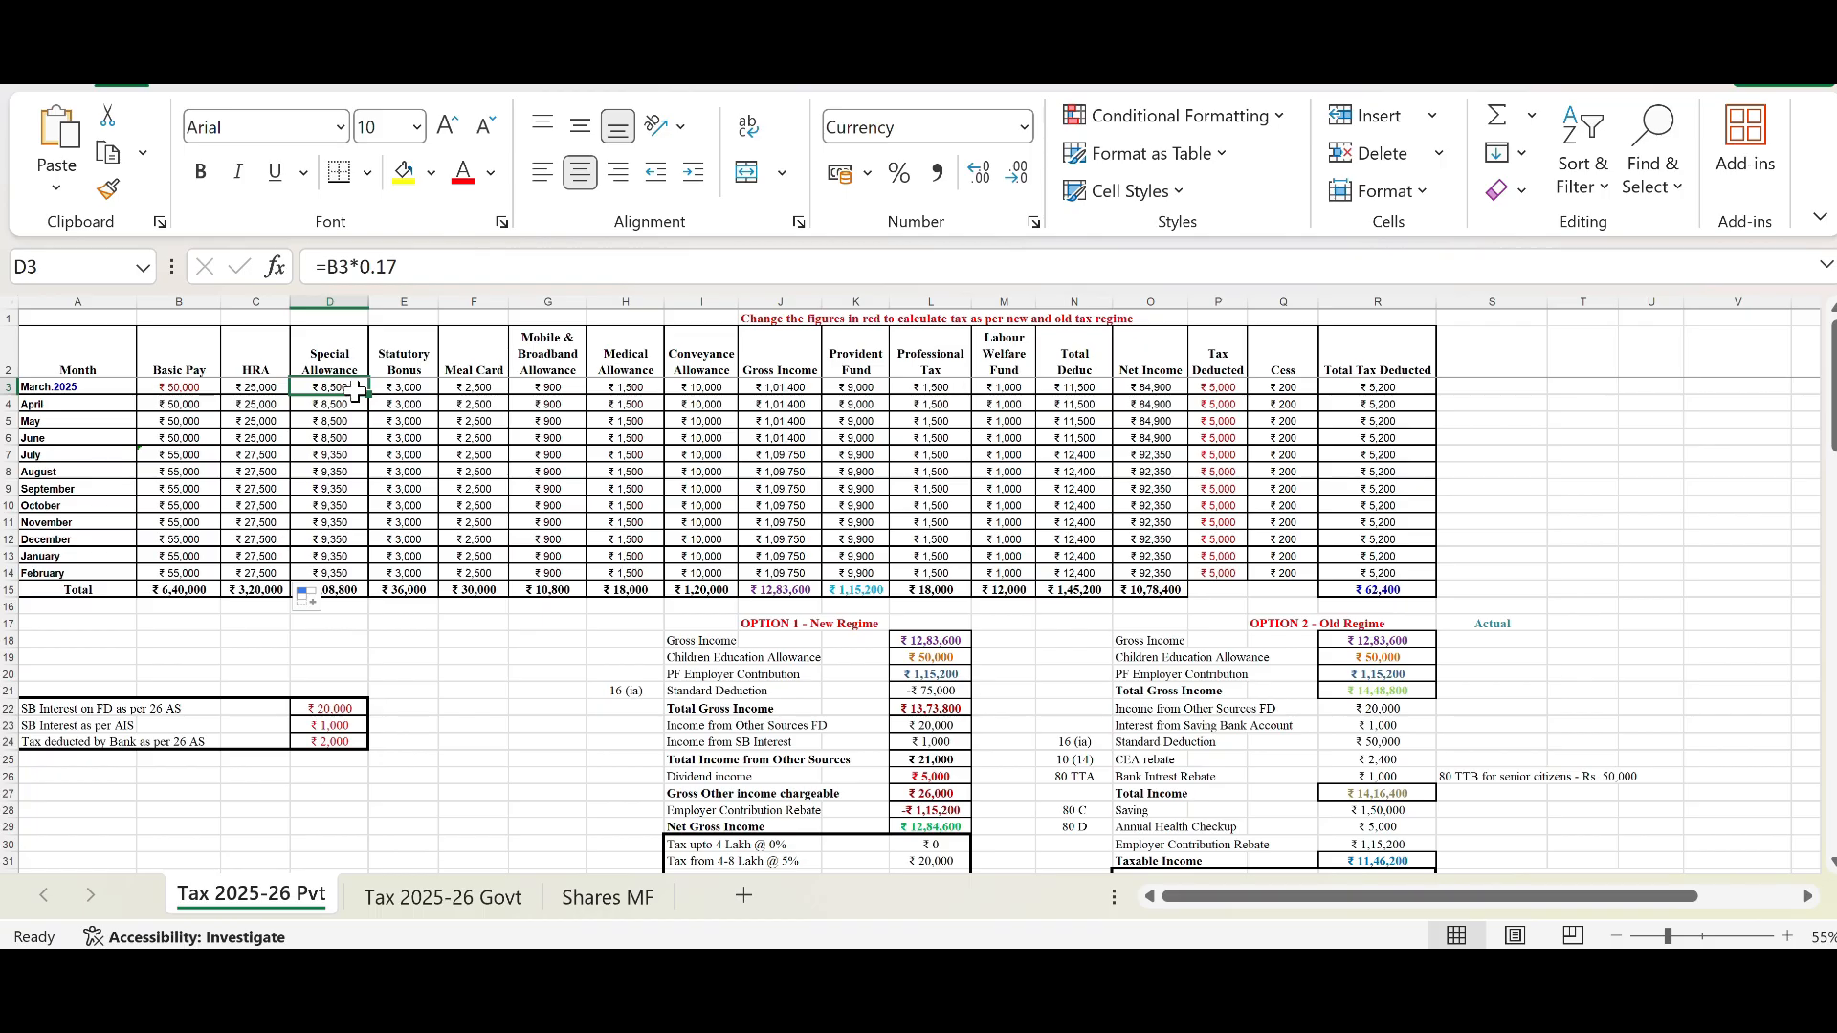
pyautogui.click(353, 365)
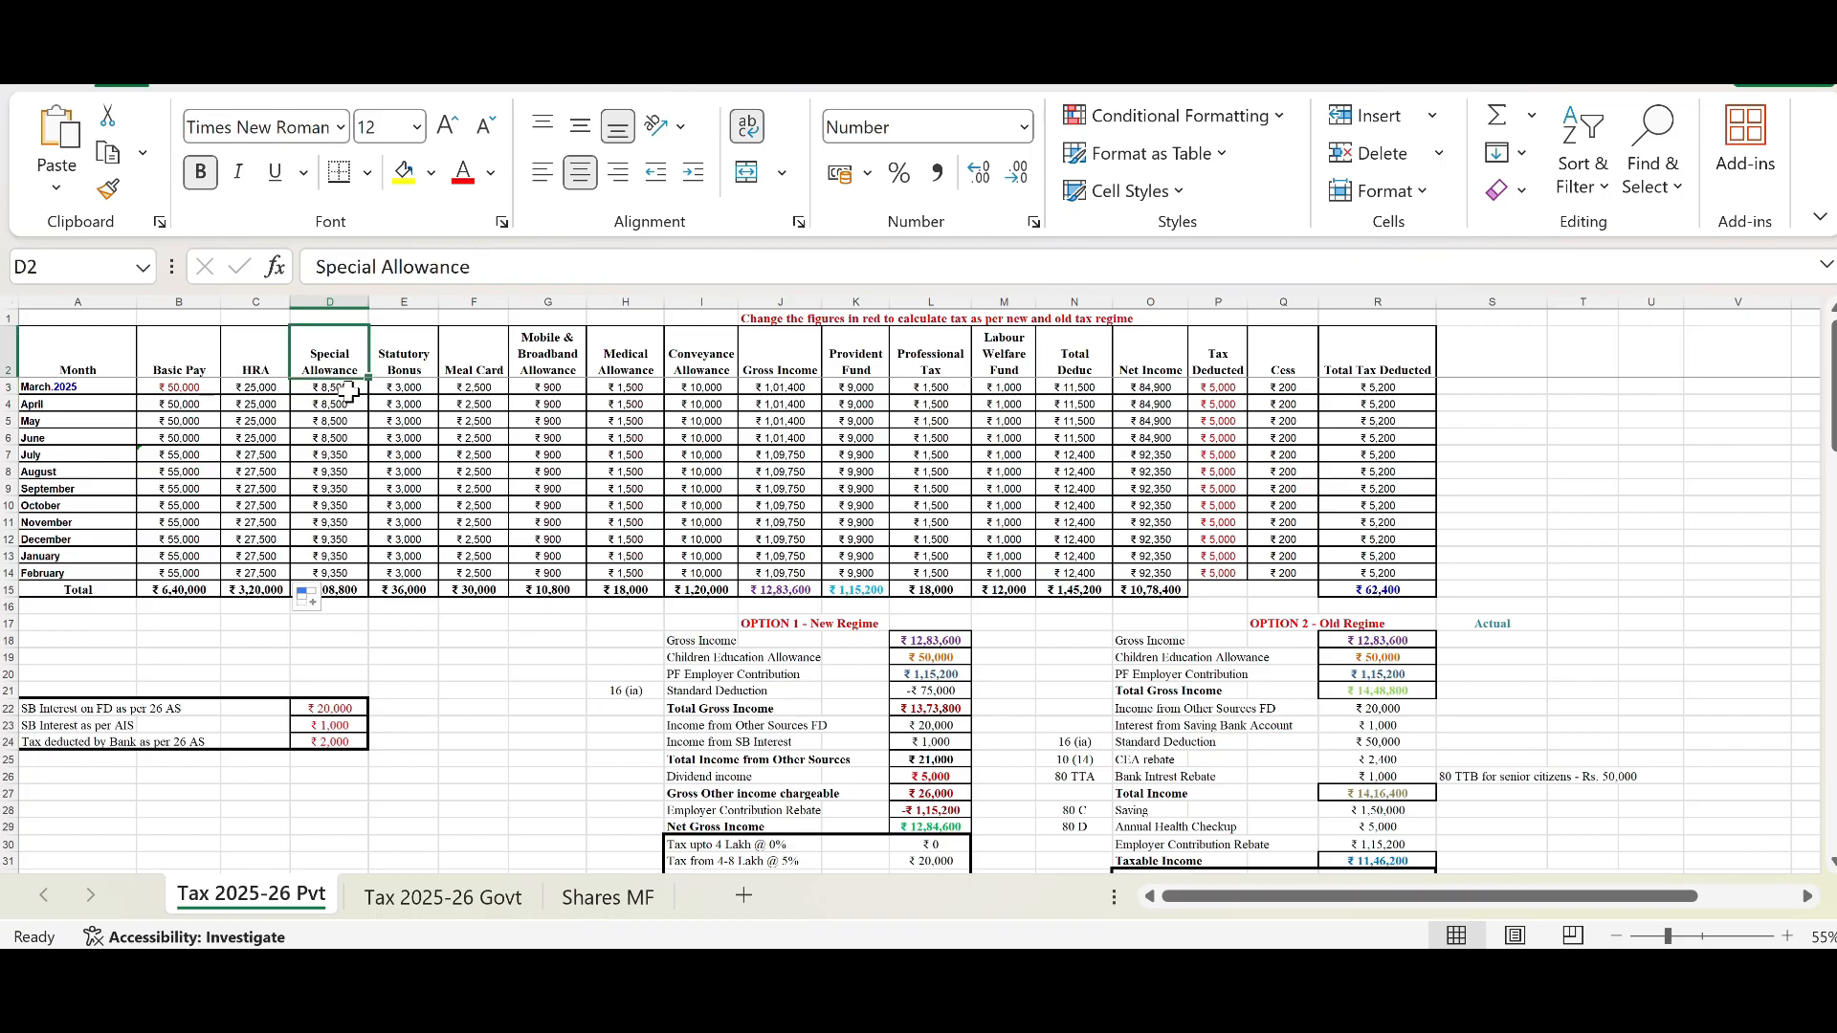
pyautogui.click(350, 391)
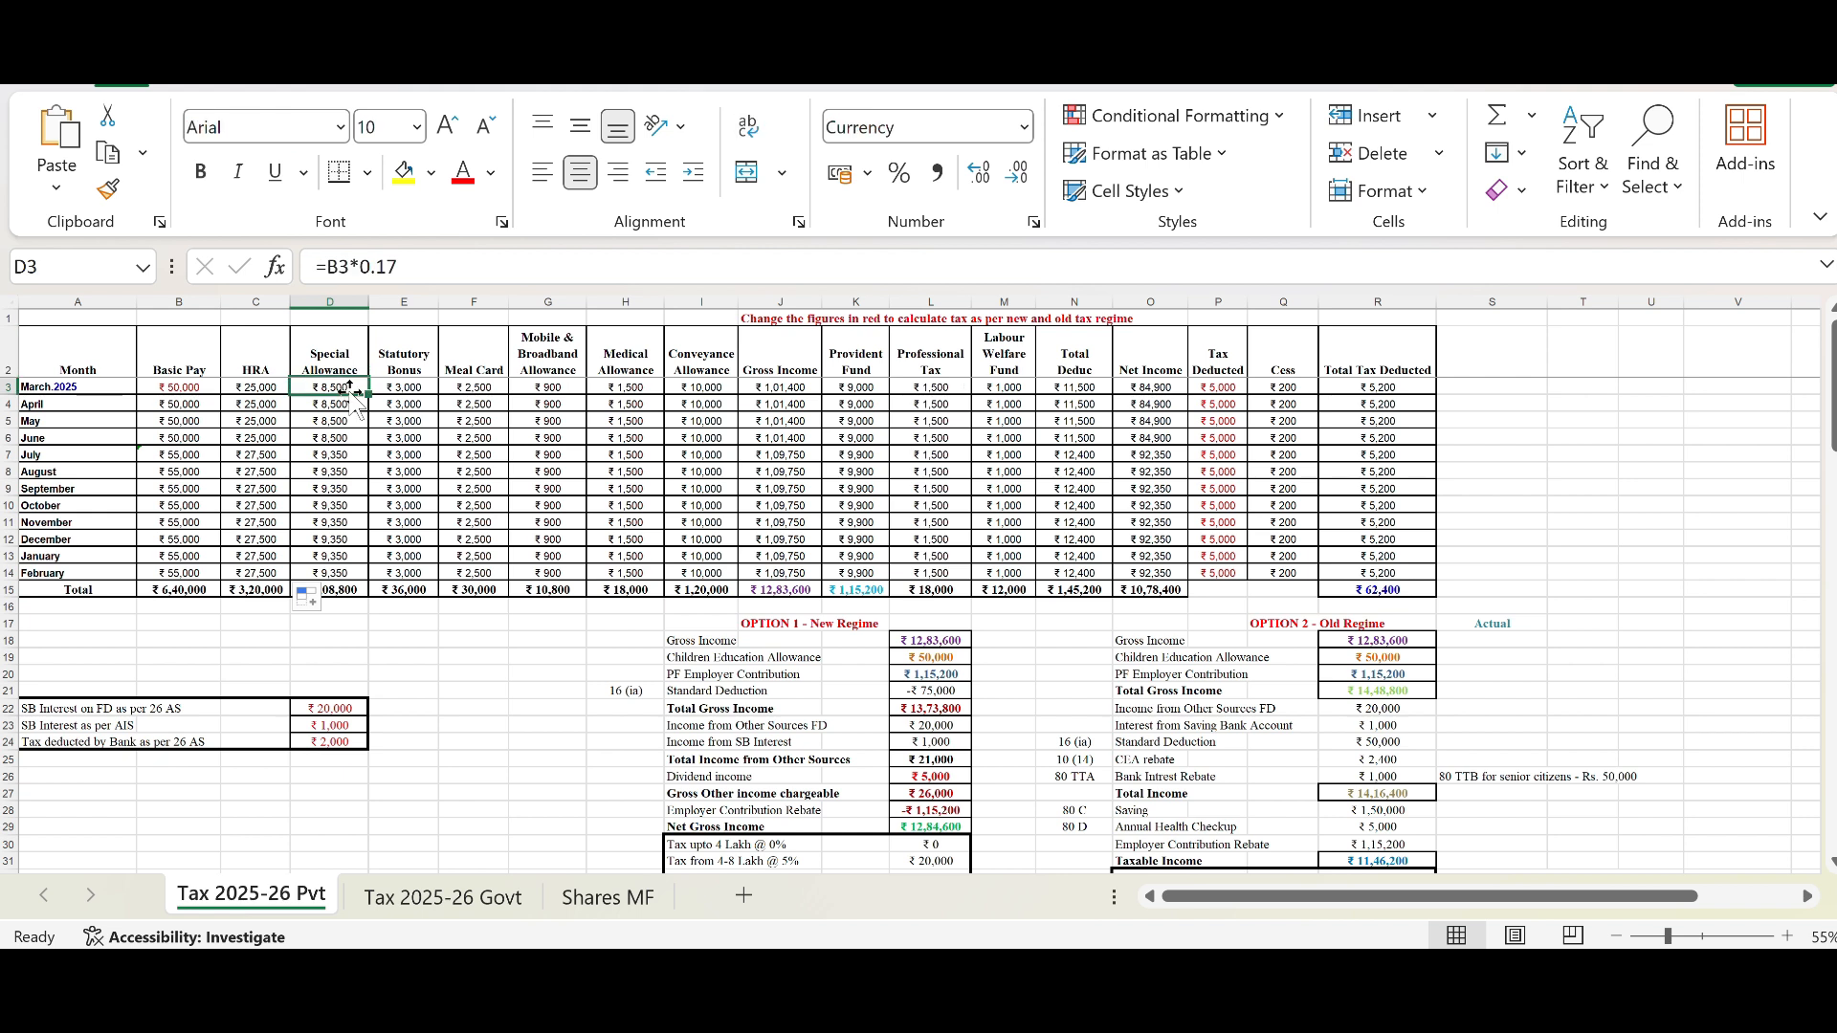
pyautogui.click(400, 359)
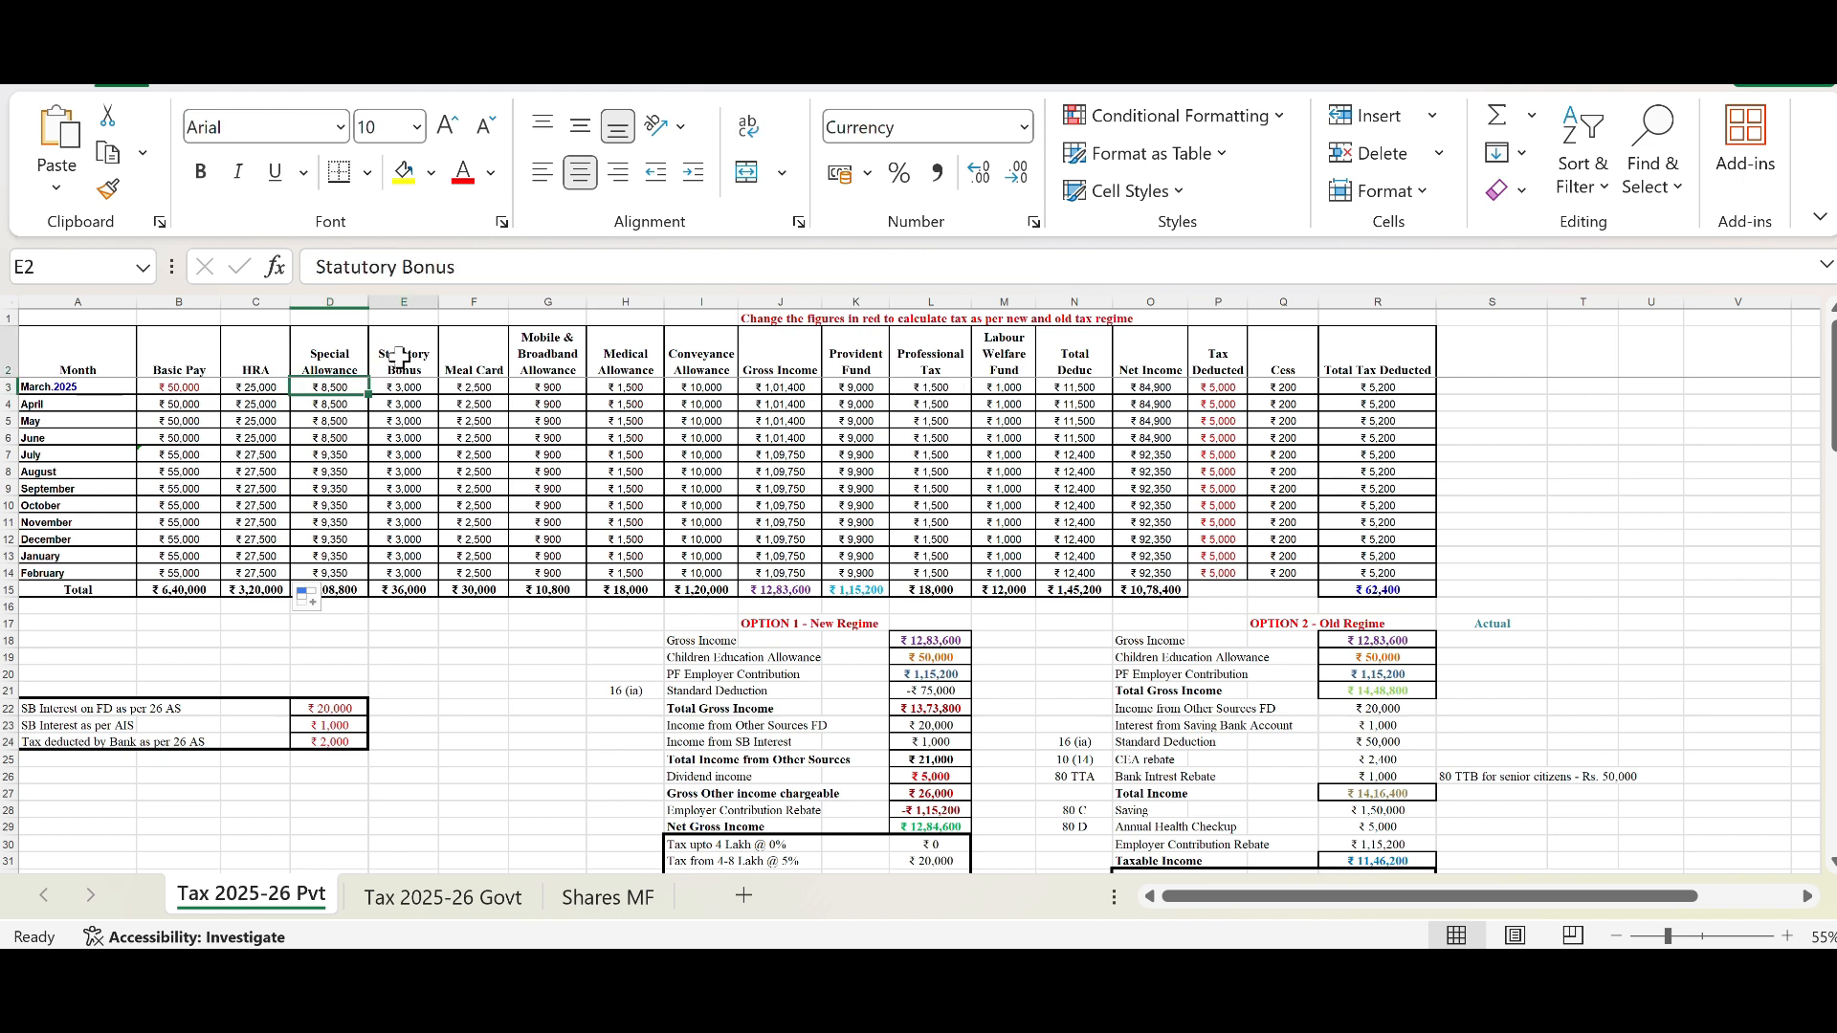
pyautogui.click(461, 358)
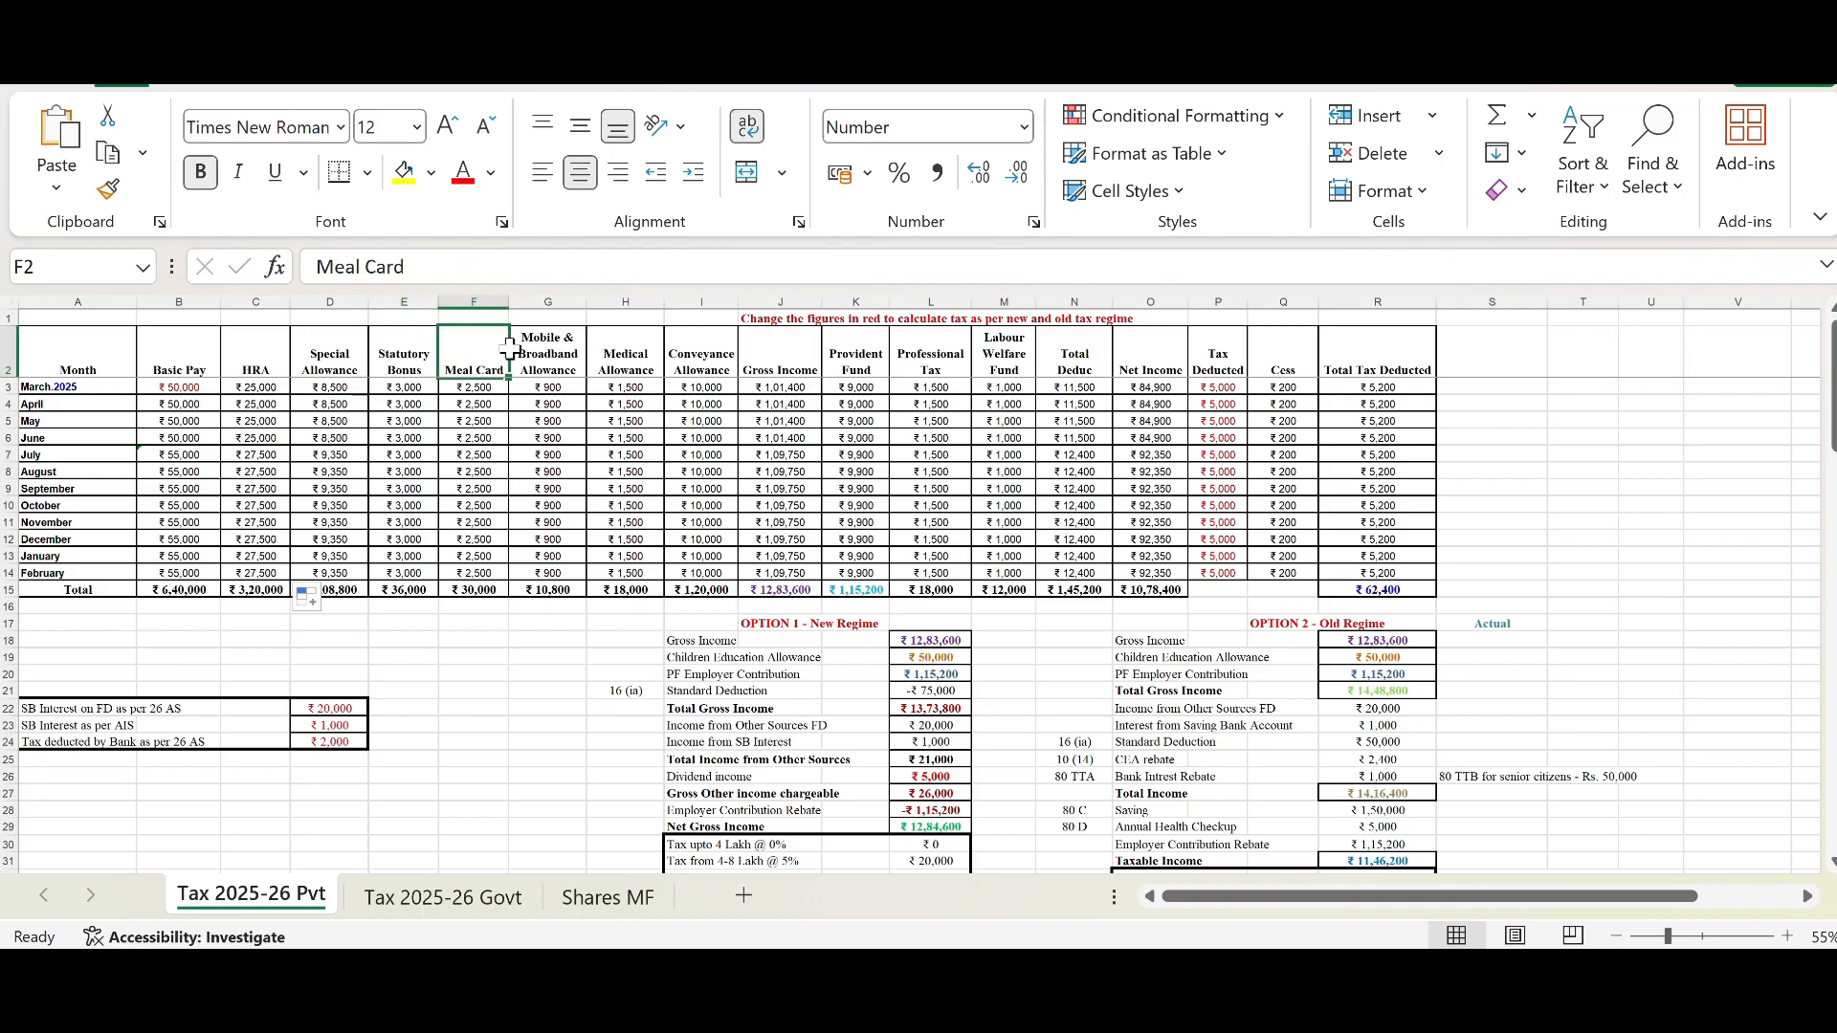
pyautogui.click(536, 356)
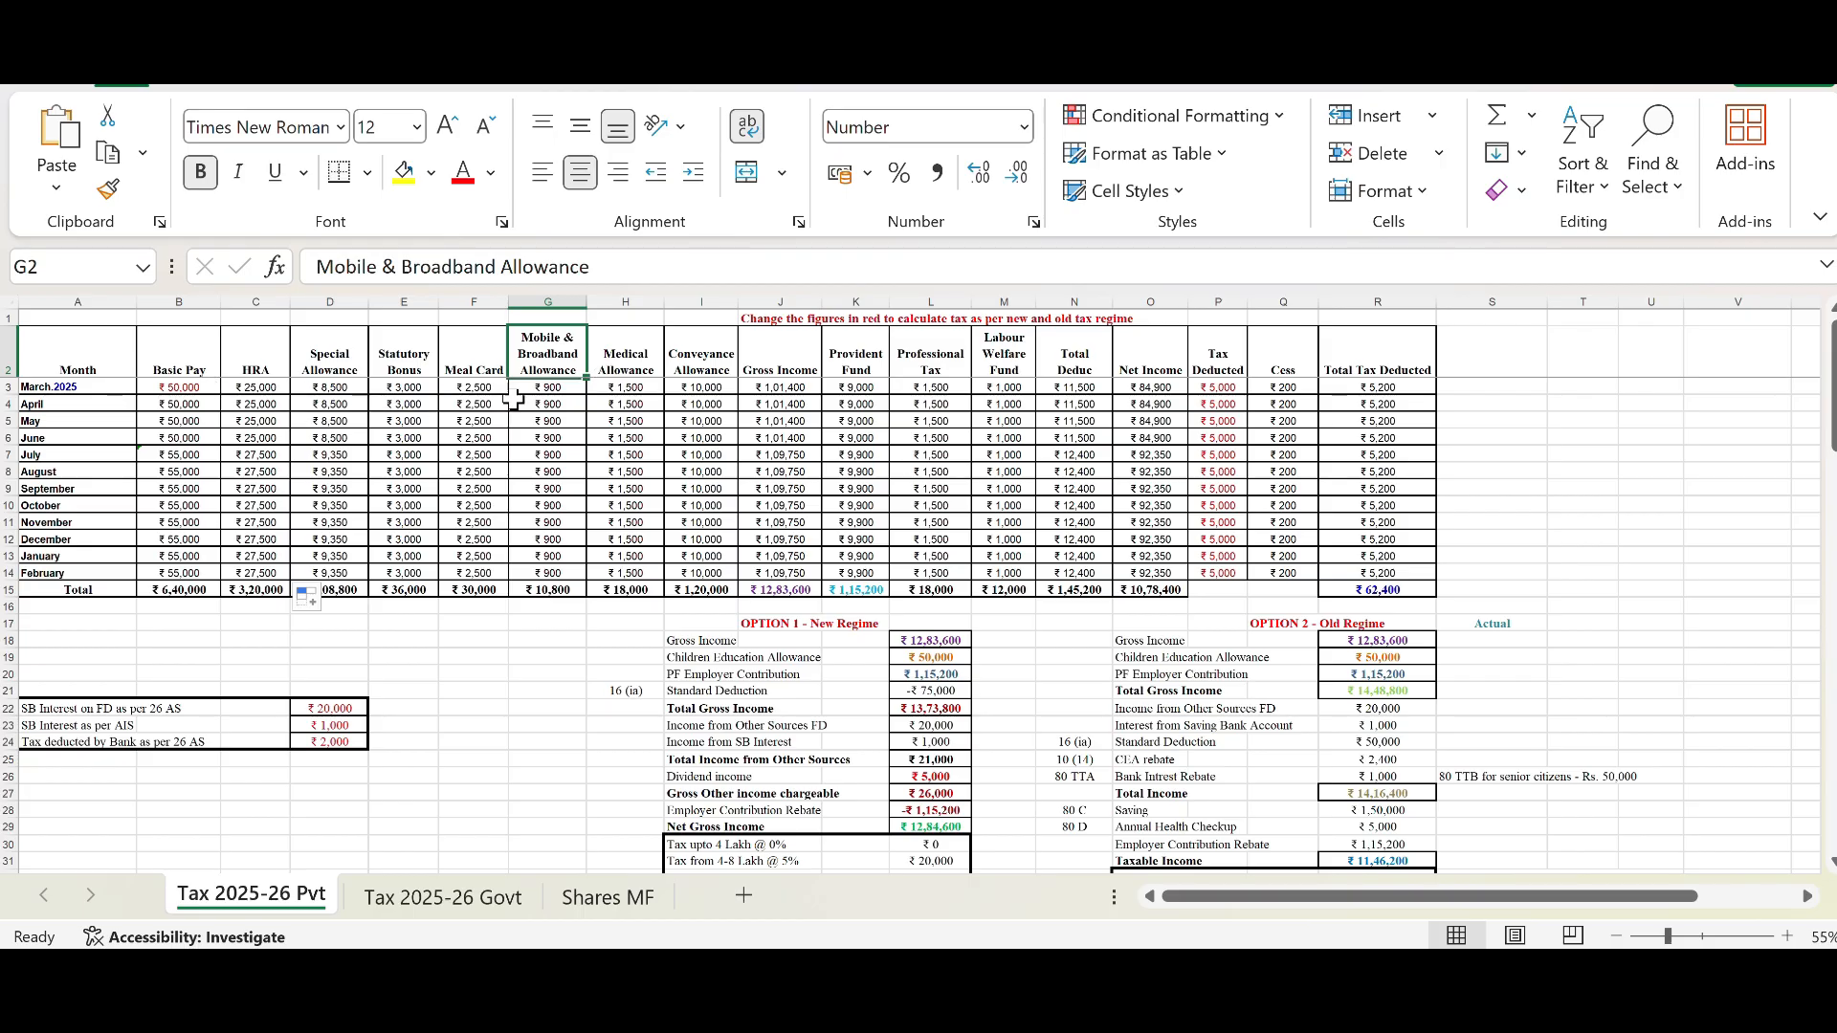
# Step: Inspect the Gross Income formula for March 2025 and the column total formulas for Basic Pay, HRA and Gross Income
pyautogui.click(790, 384)
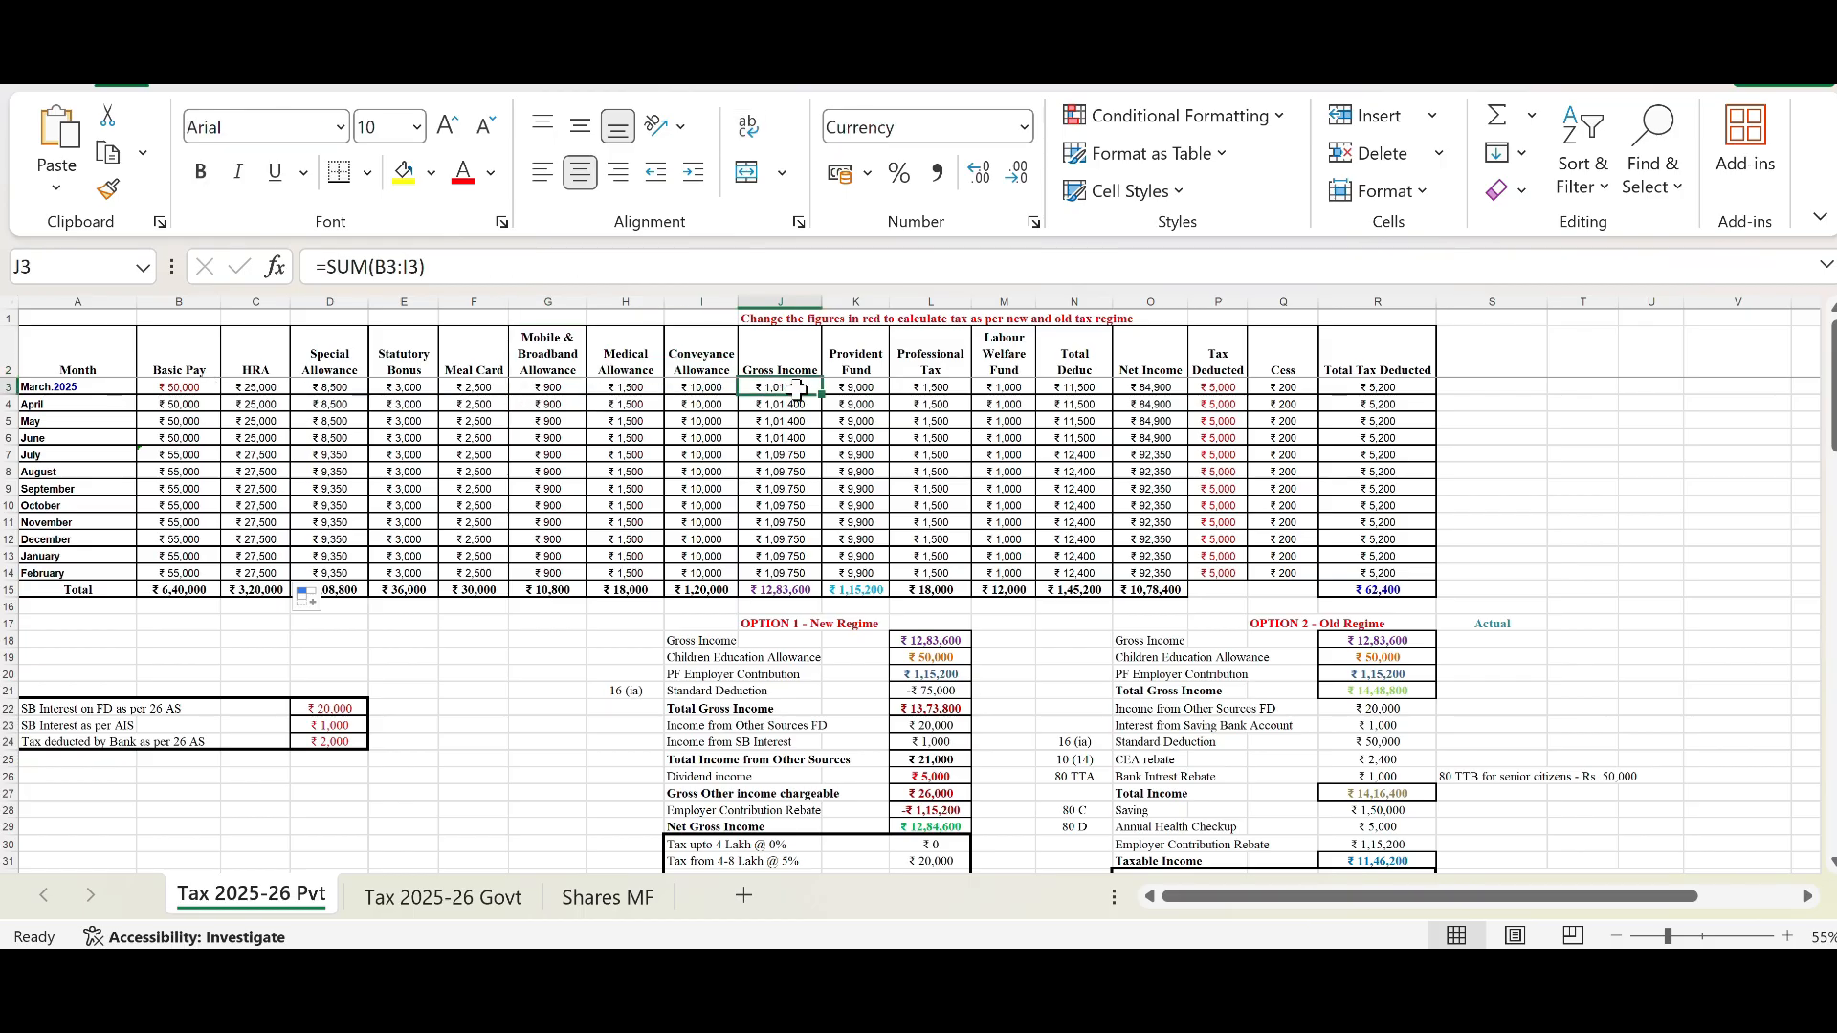
pyautogui.click(790, 359)
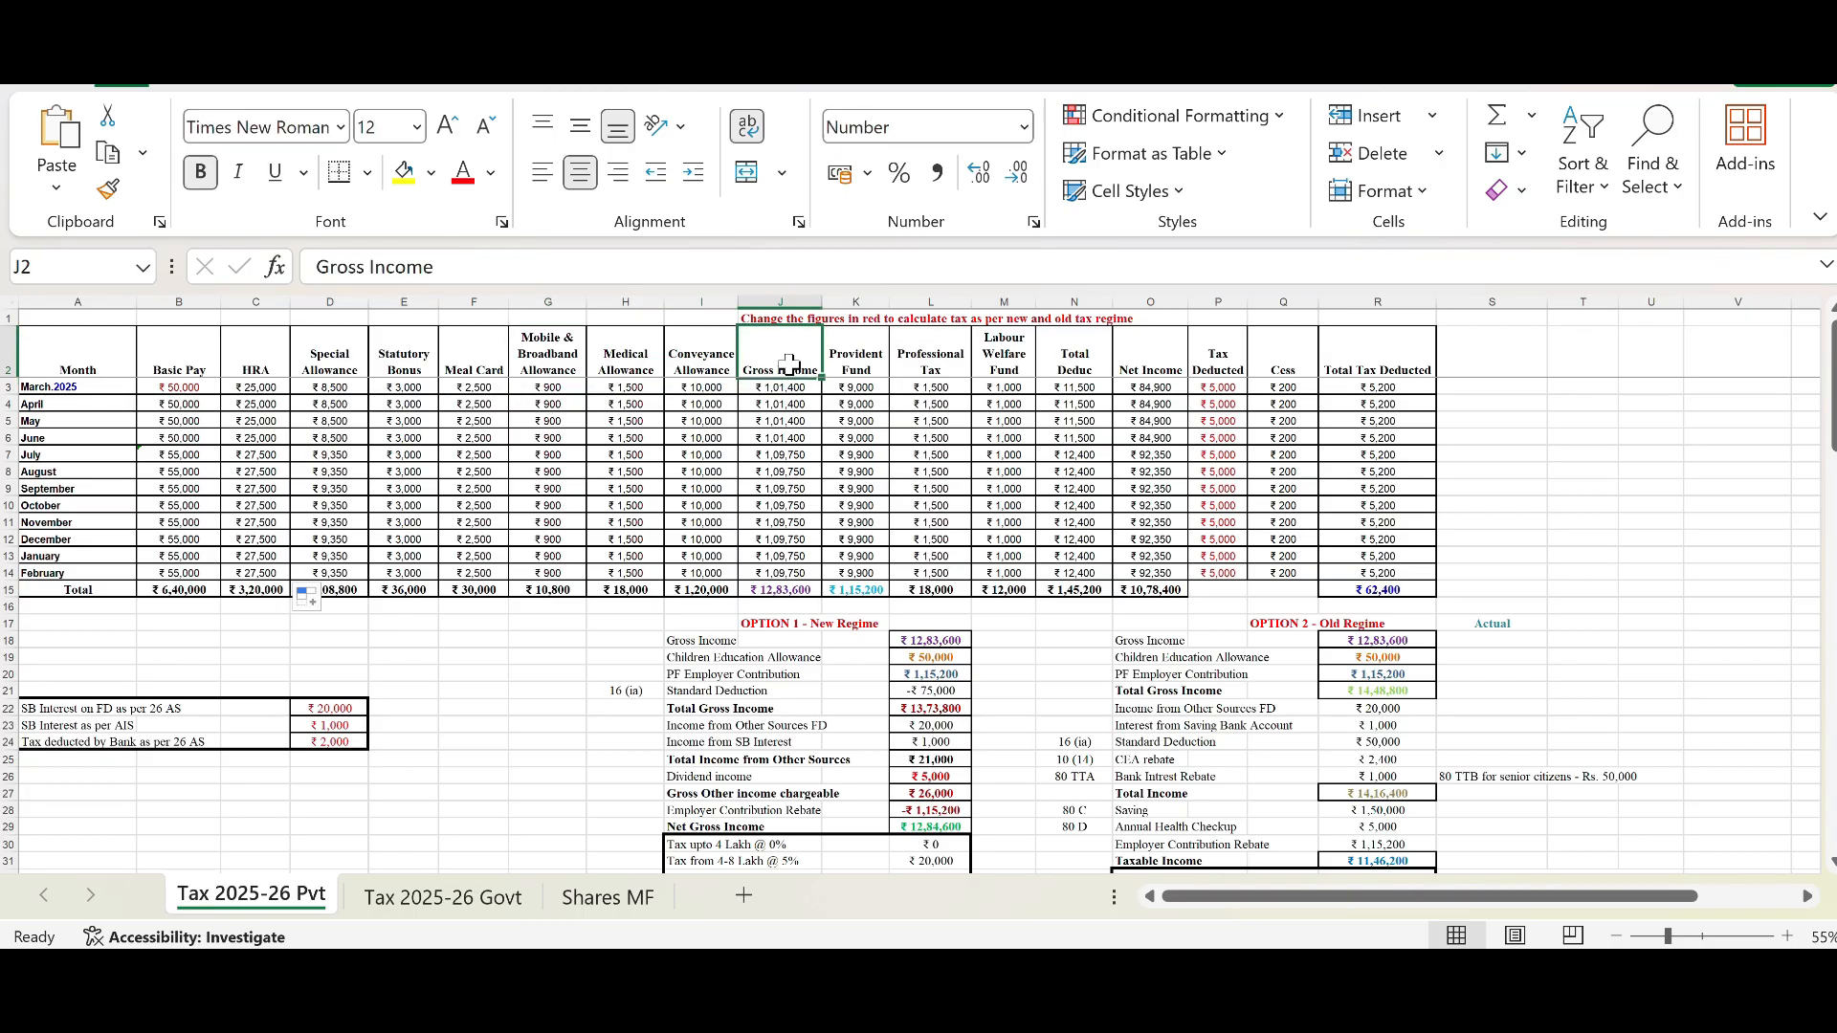
pyautogui.click(783, 386)
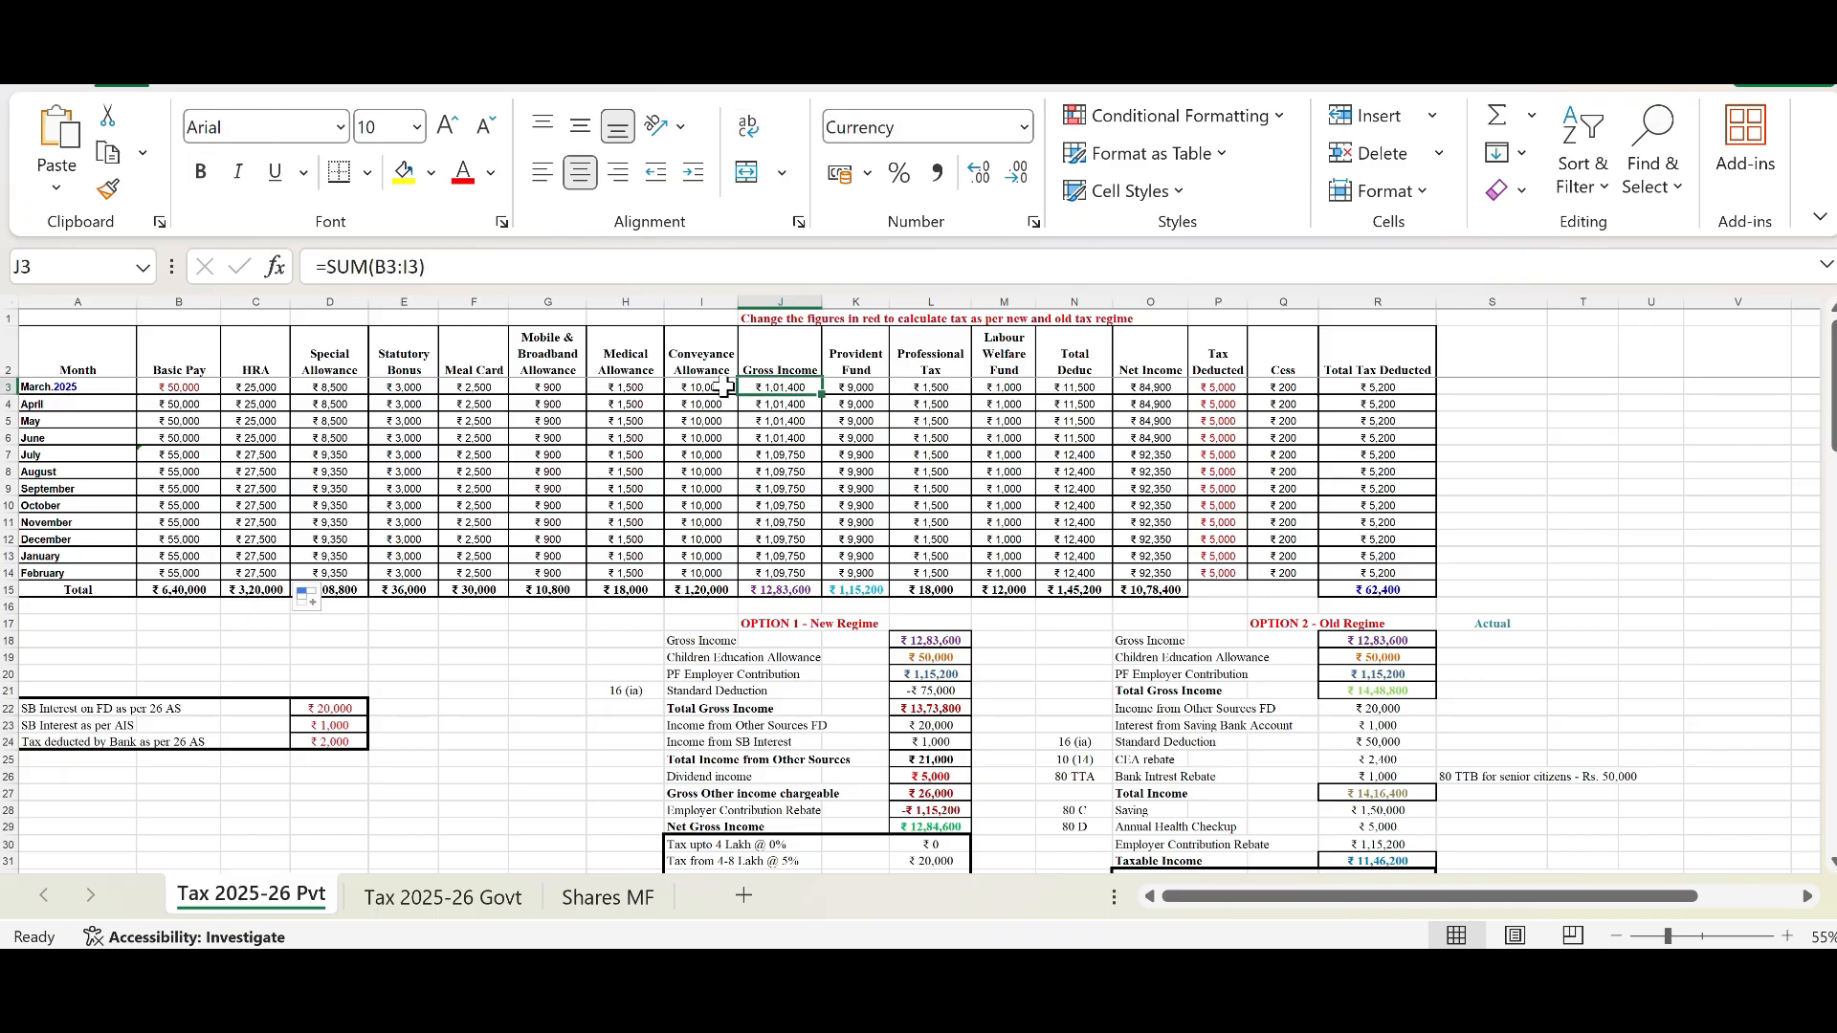
pyautogui.click(178, 387)
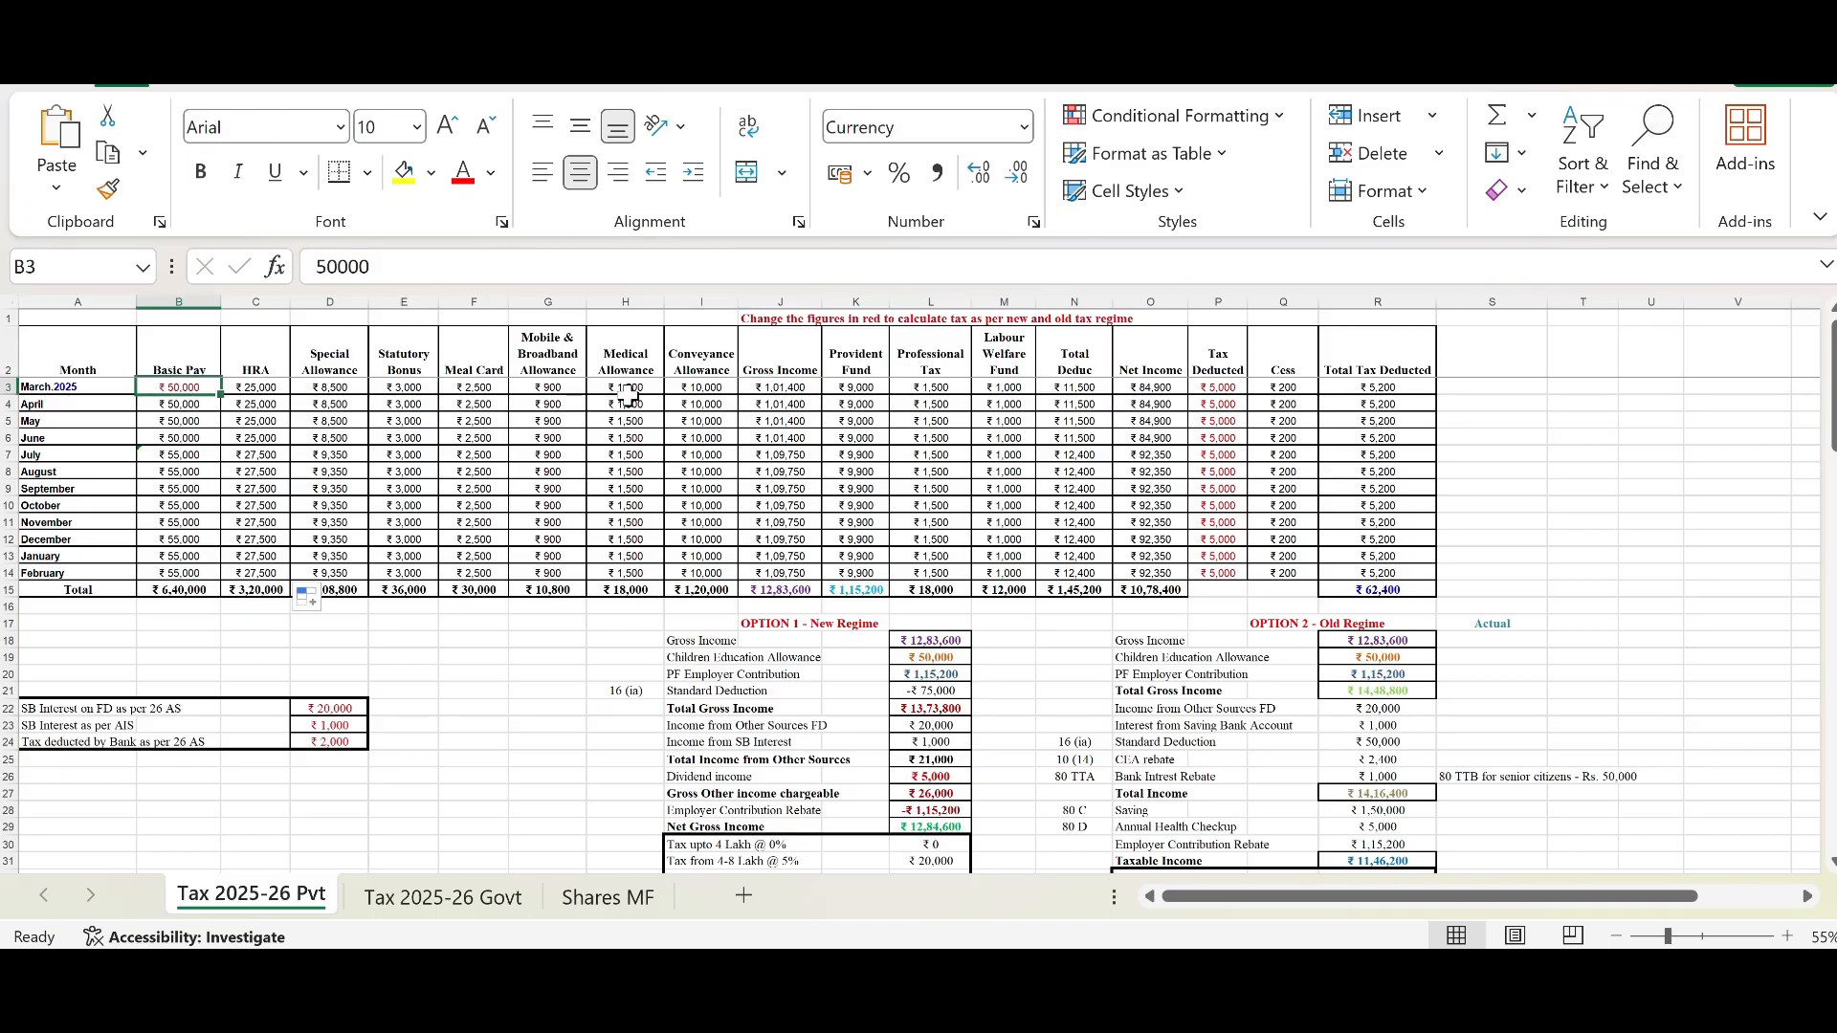
pyautogui.click(691, 390)
pyautogui.click(765, 383)
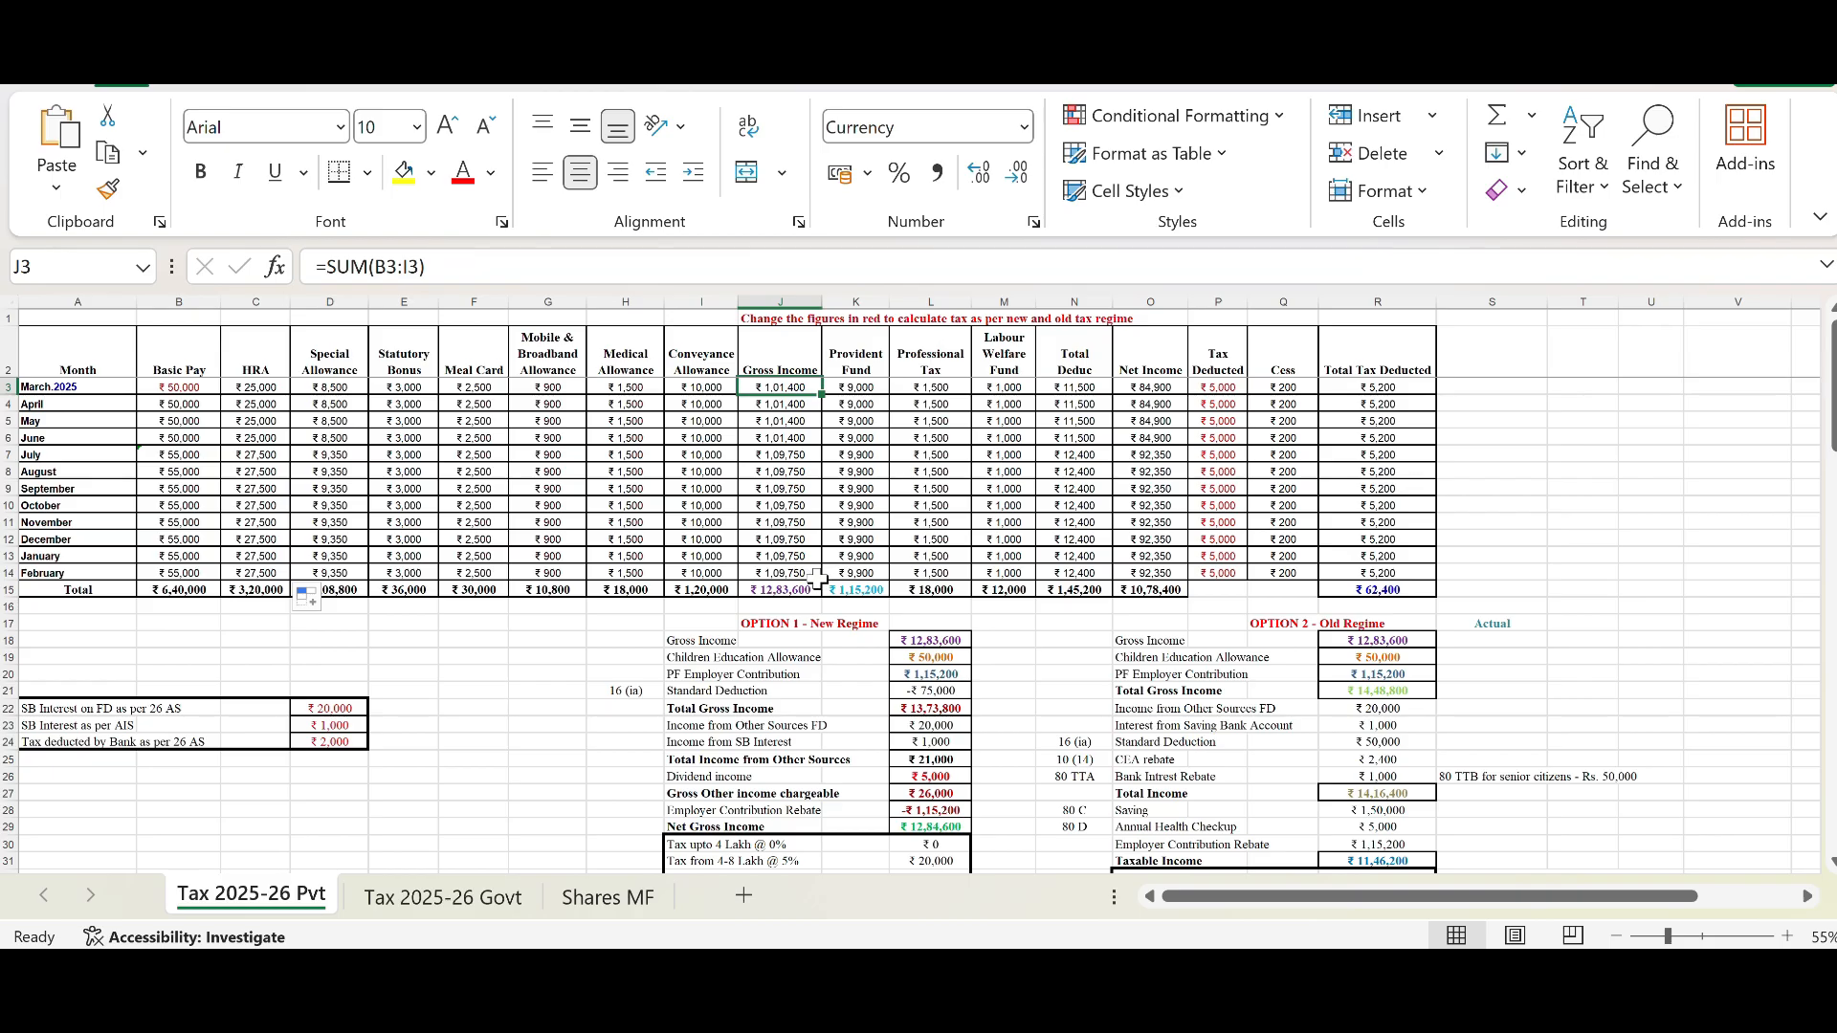
pyautogui.click(210, 591)
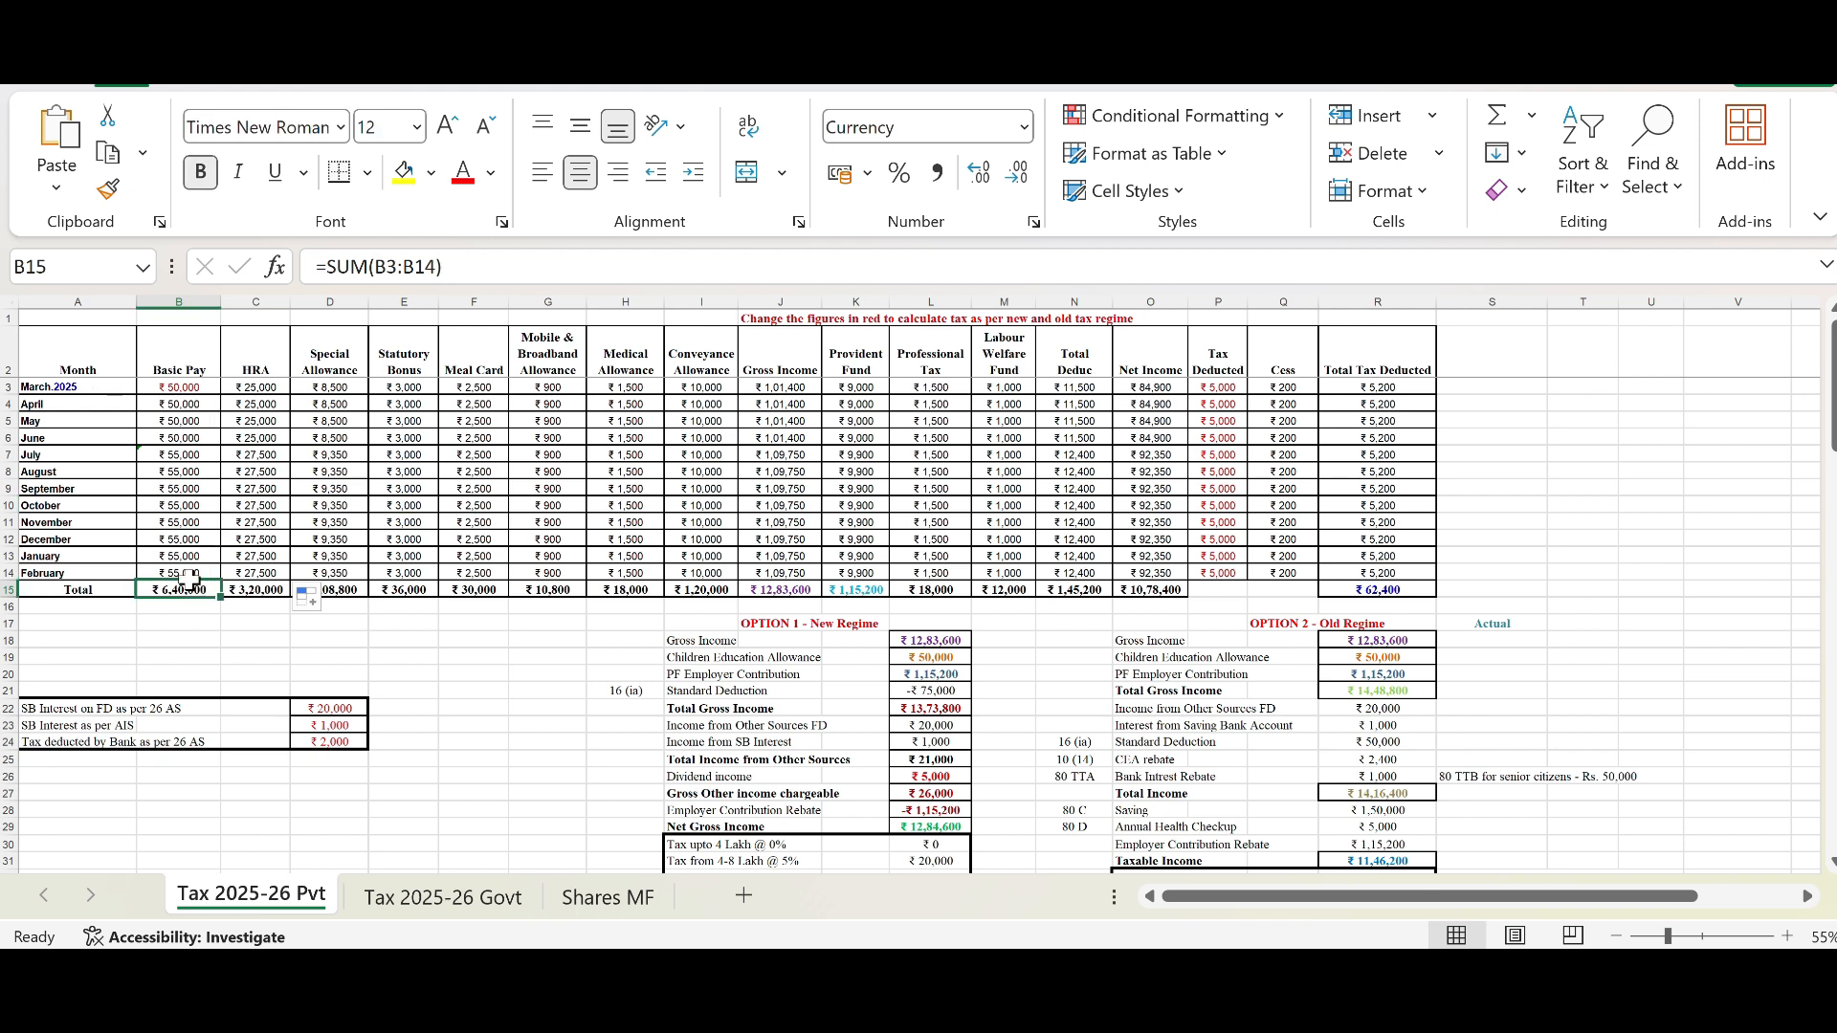
pyautogui.click(251, 589)
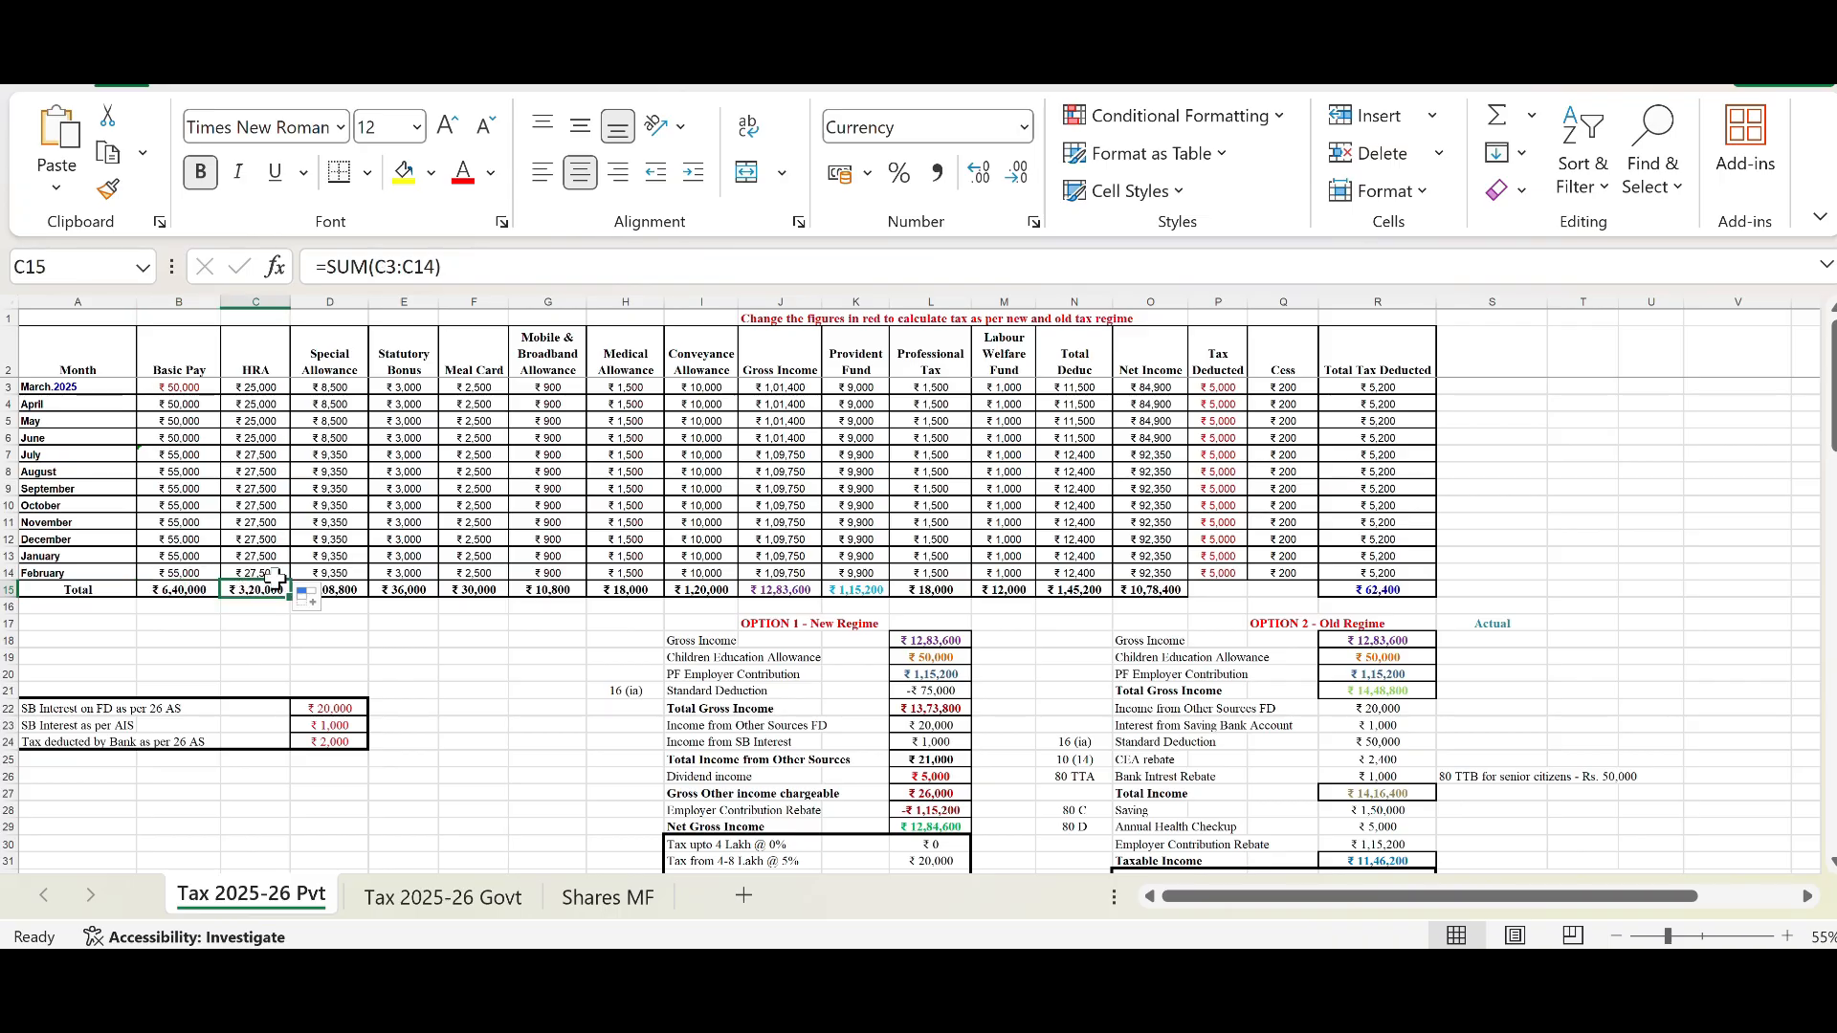
pyautogui.click(797, 591)
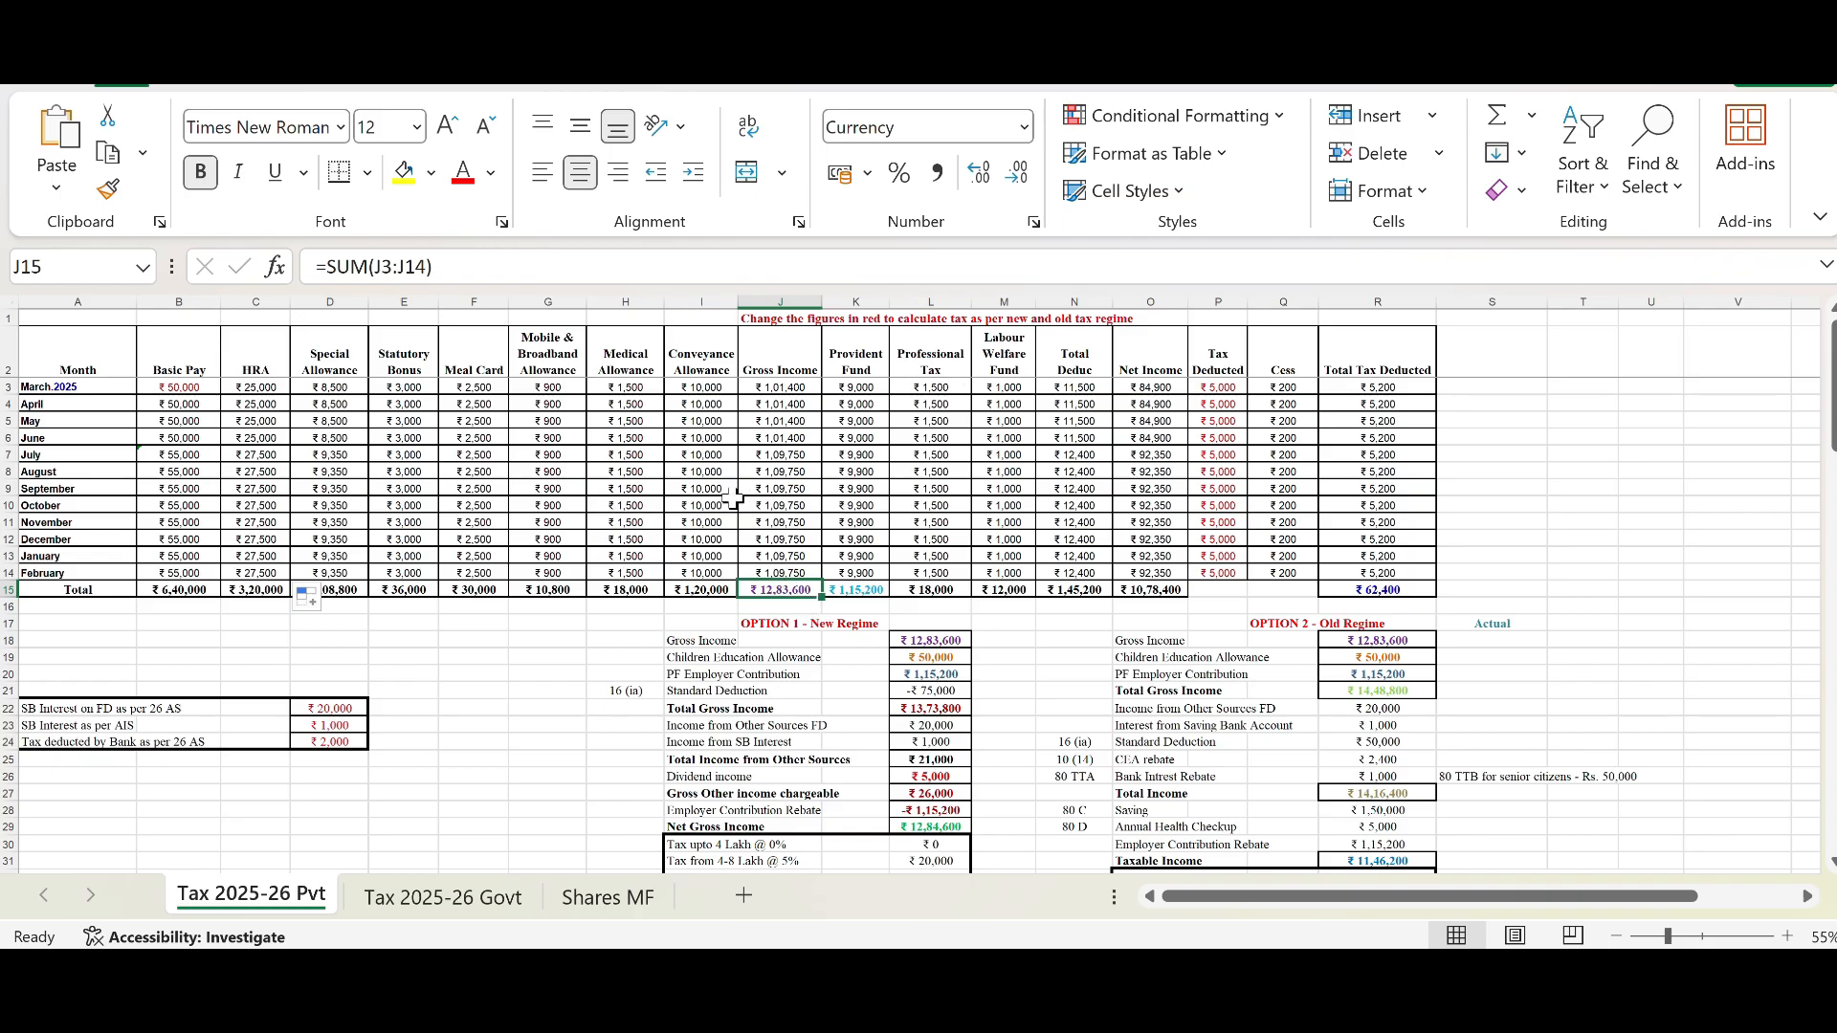
# Step: Inspect the March 2025 Provident Fund, Professional Tax, Labour Welfare Fund and Total Deductions cells
pyautogui.click(842, 354)
pyautogui.click(865, 388)
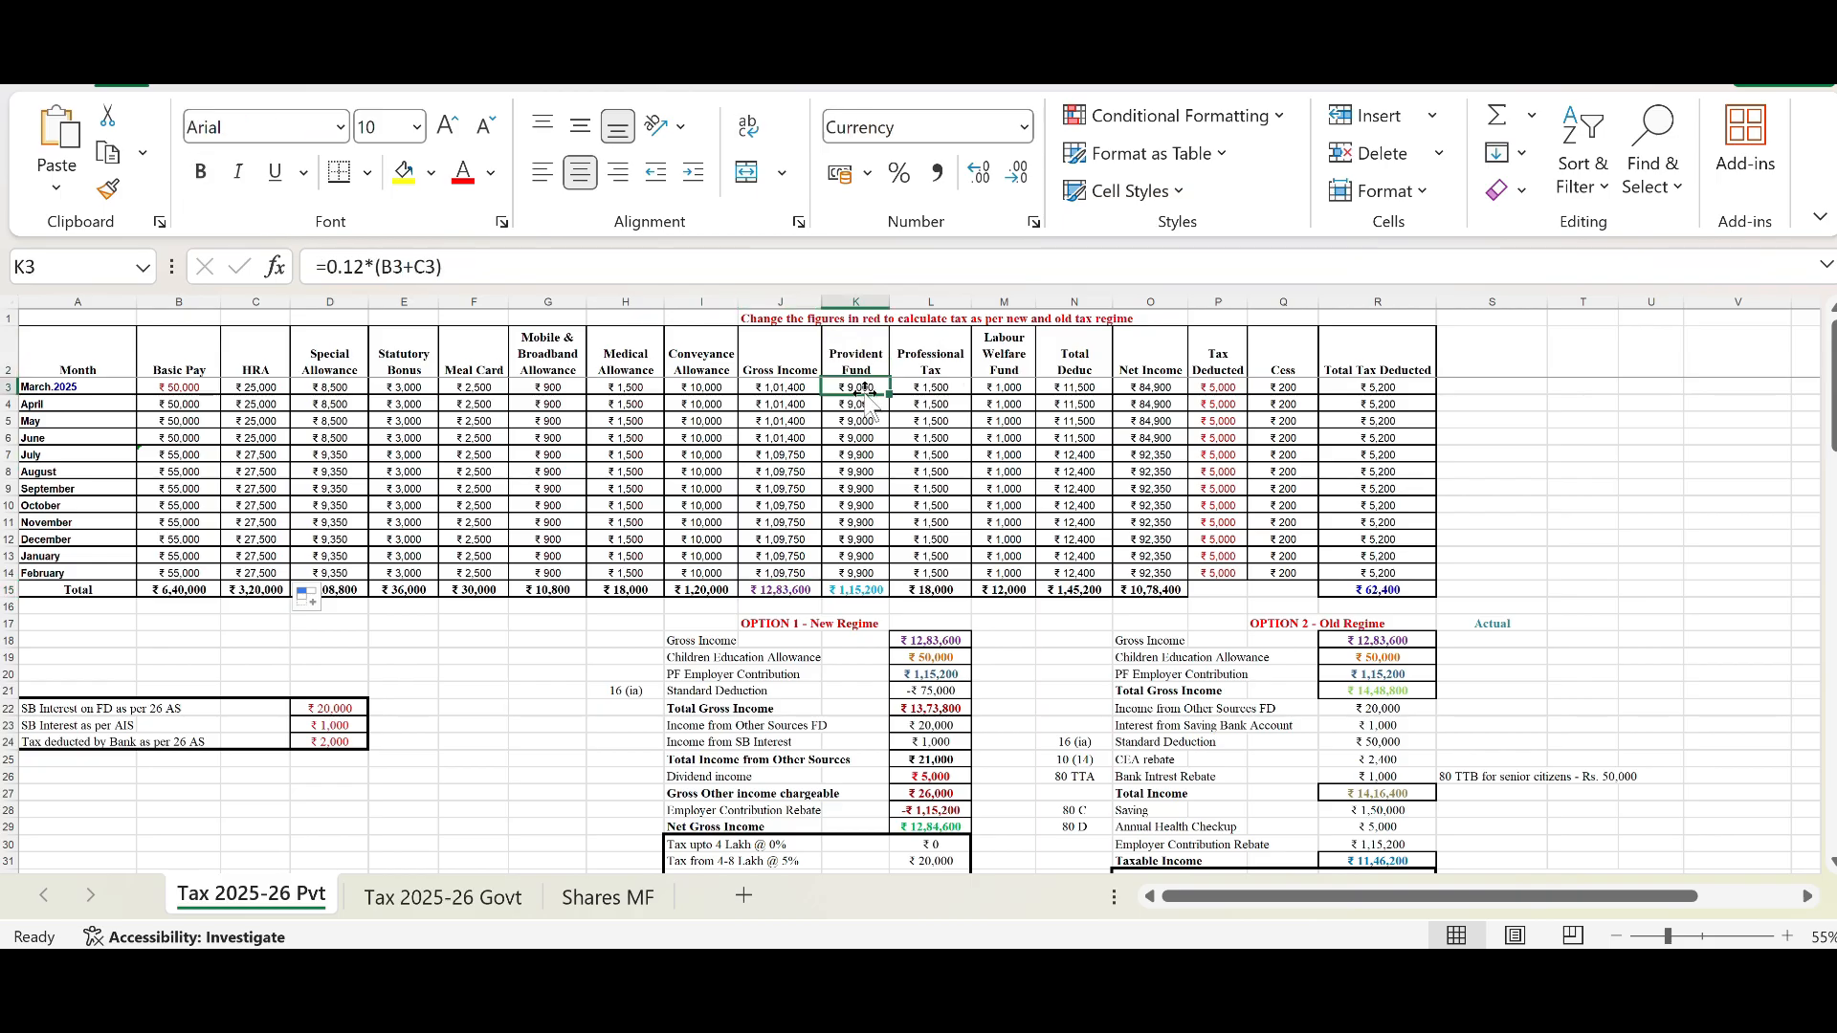
pyautogui.click(178, 388)
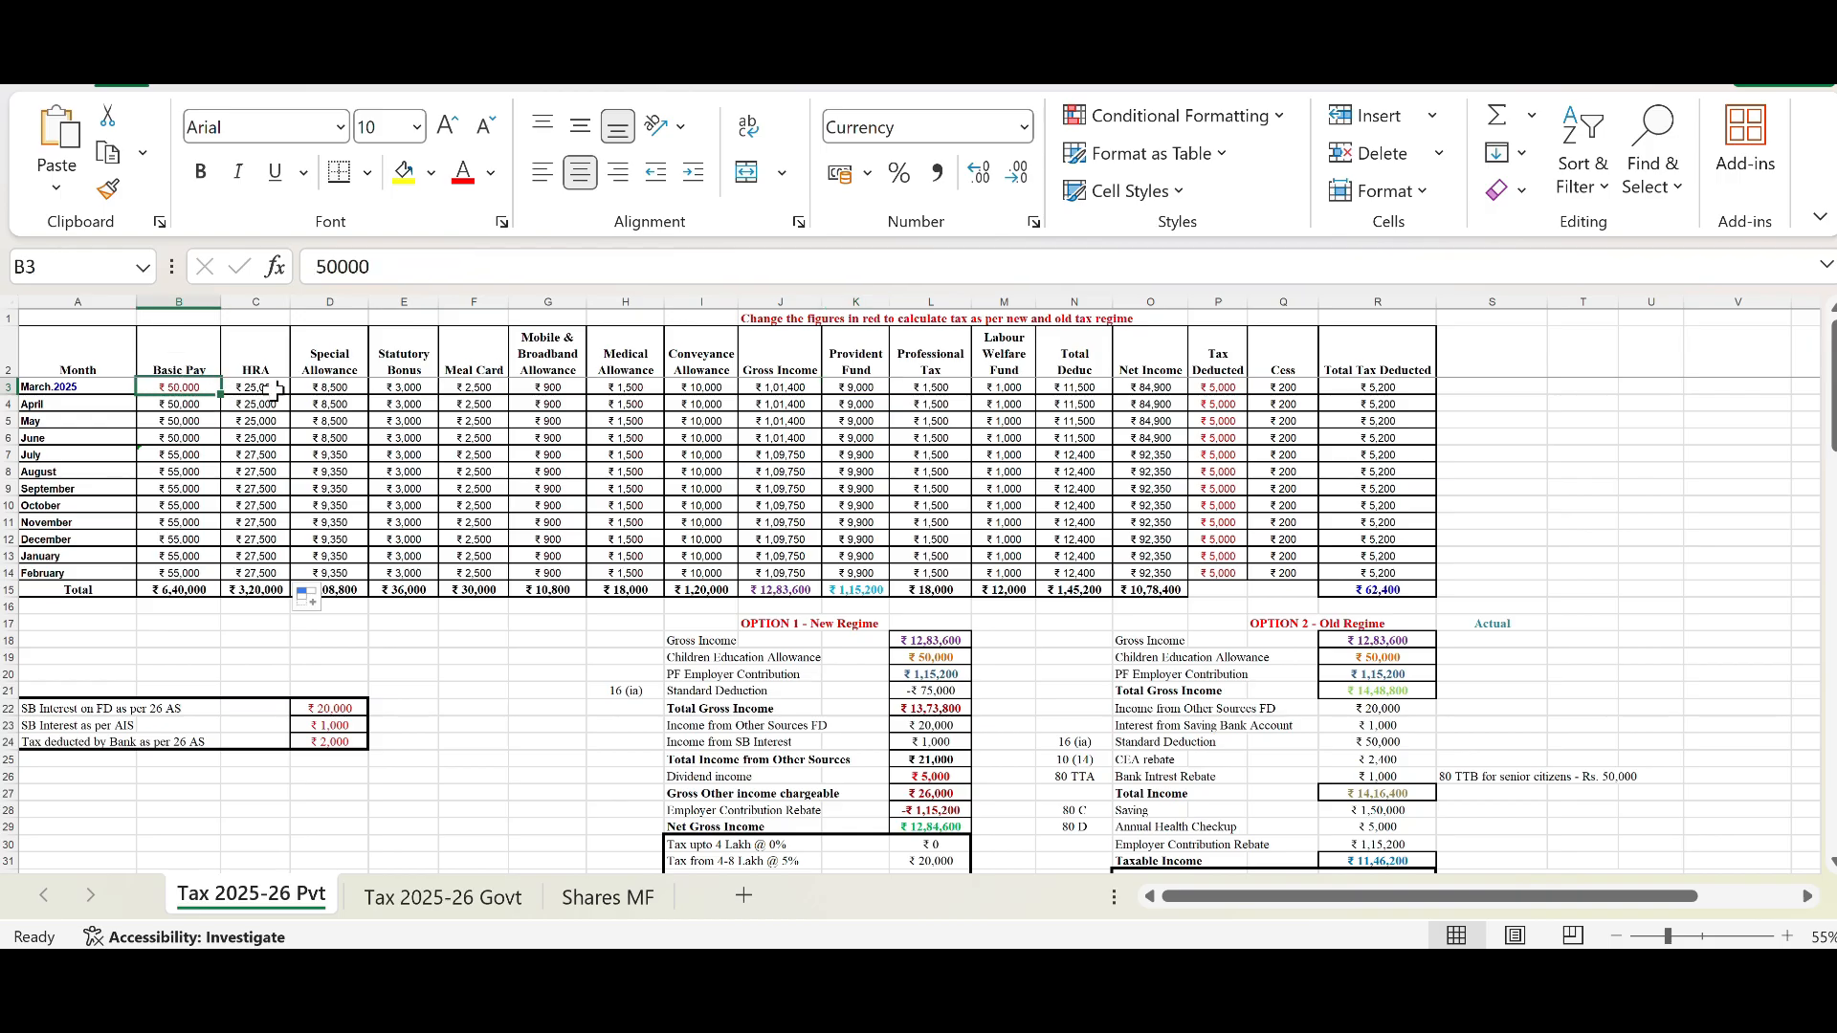
pyautogui.click(273, 387)
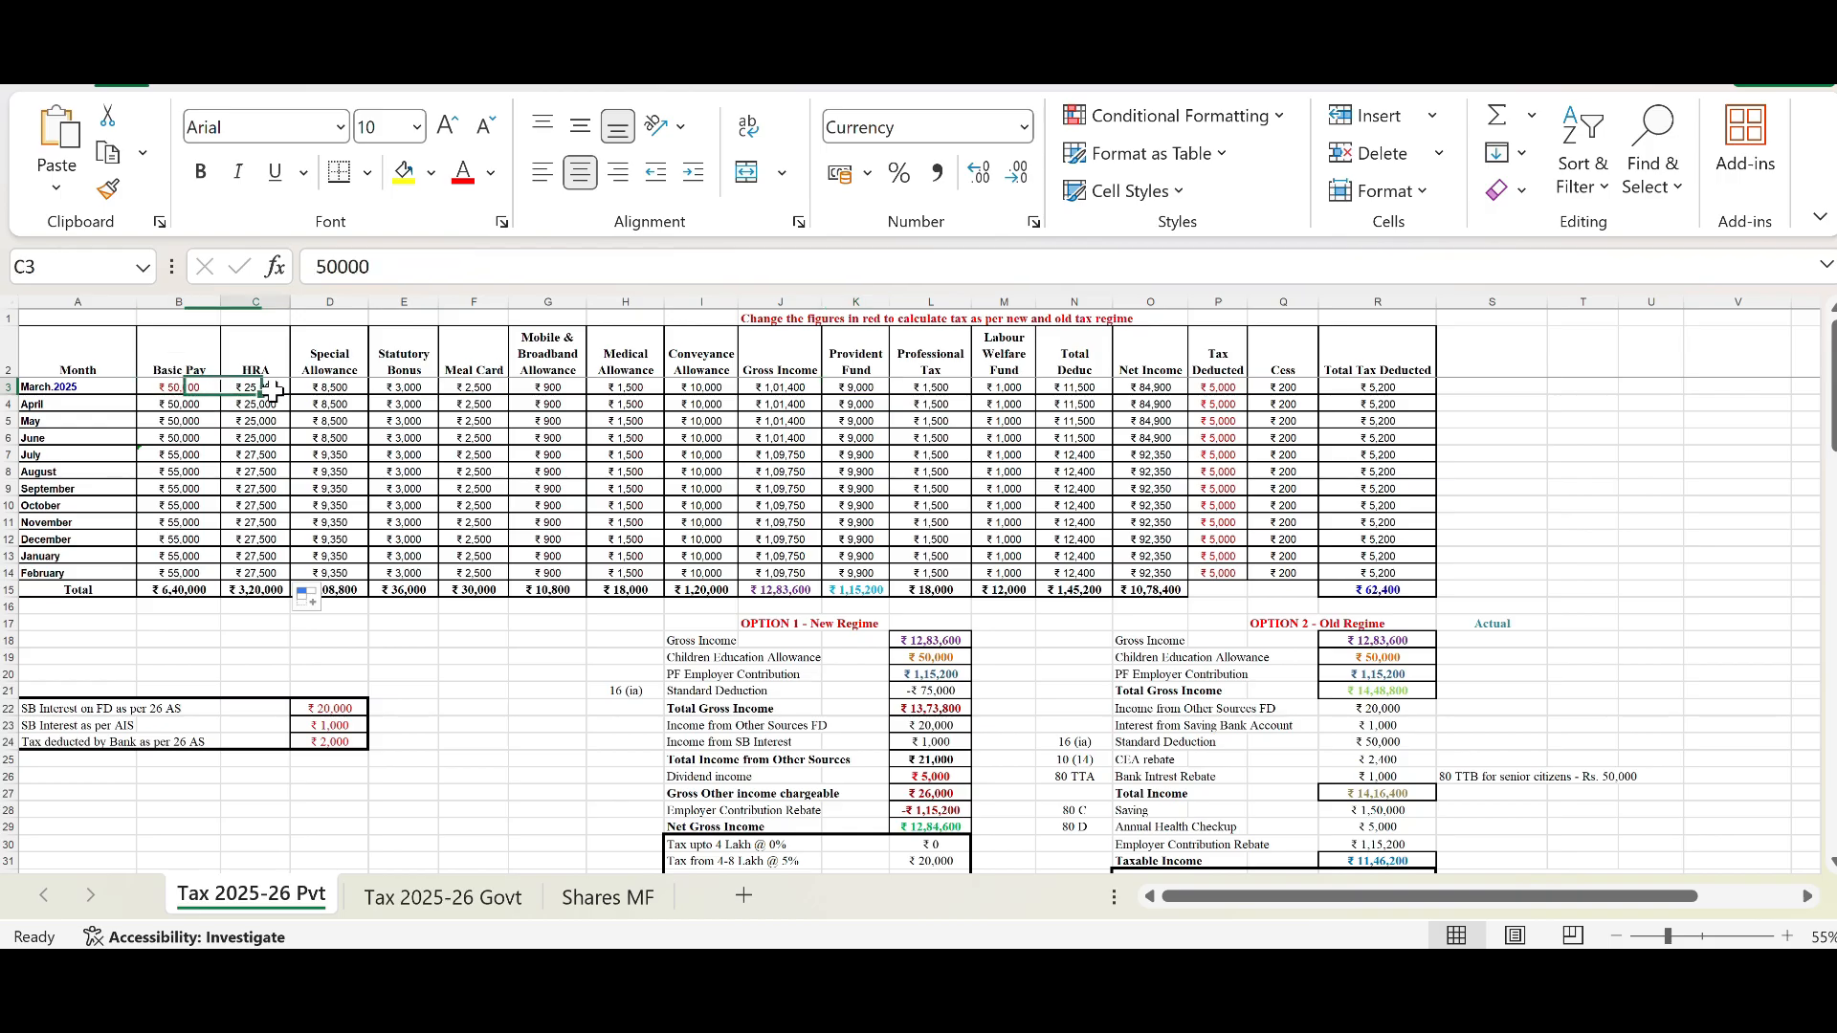
pyautogui.click(853, 390)
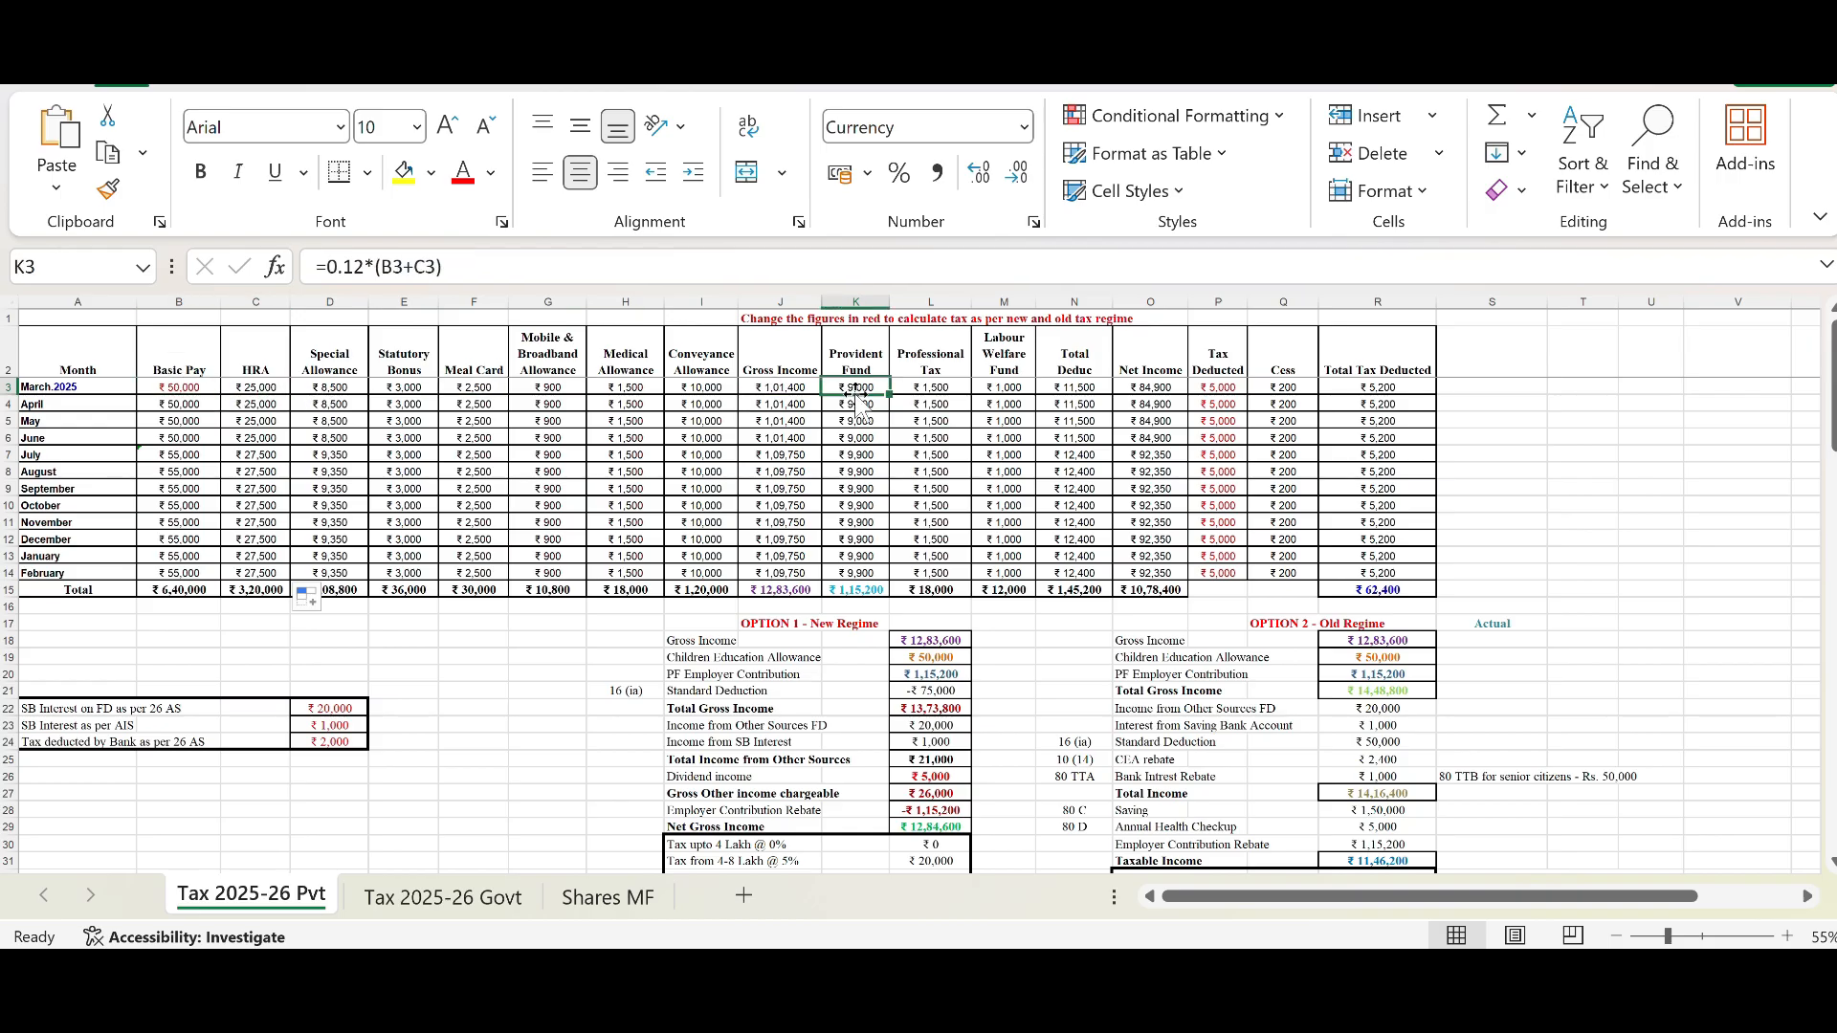
pyautogui.click(918, 393)
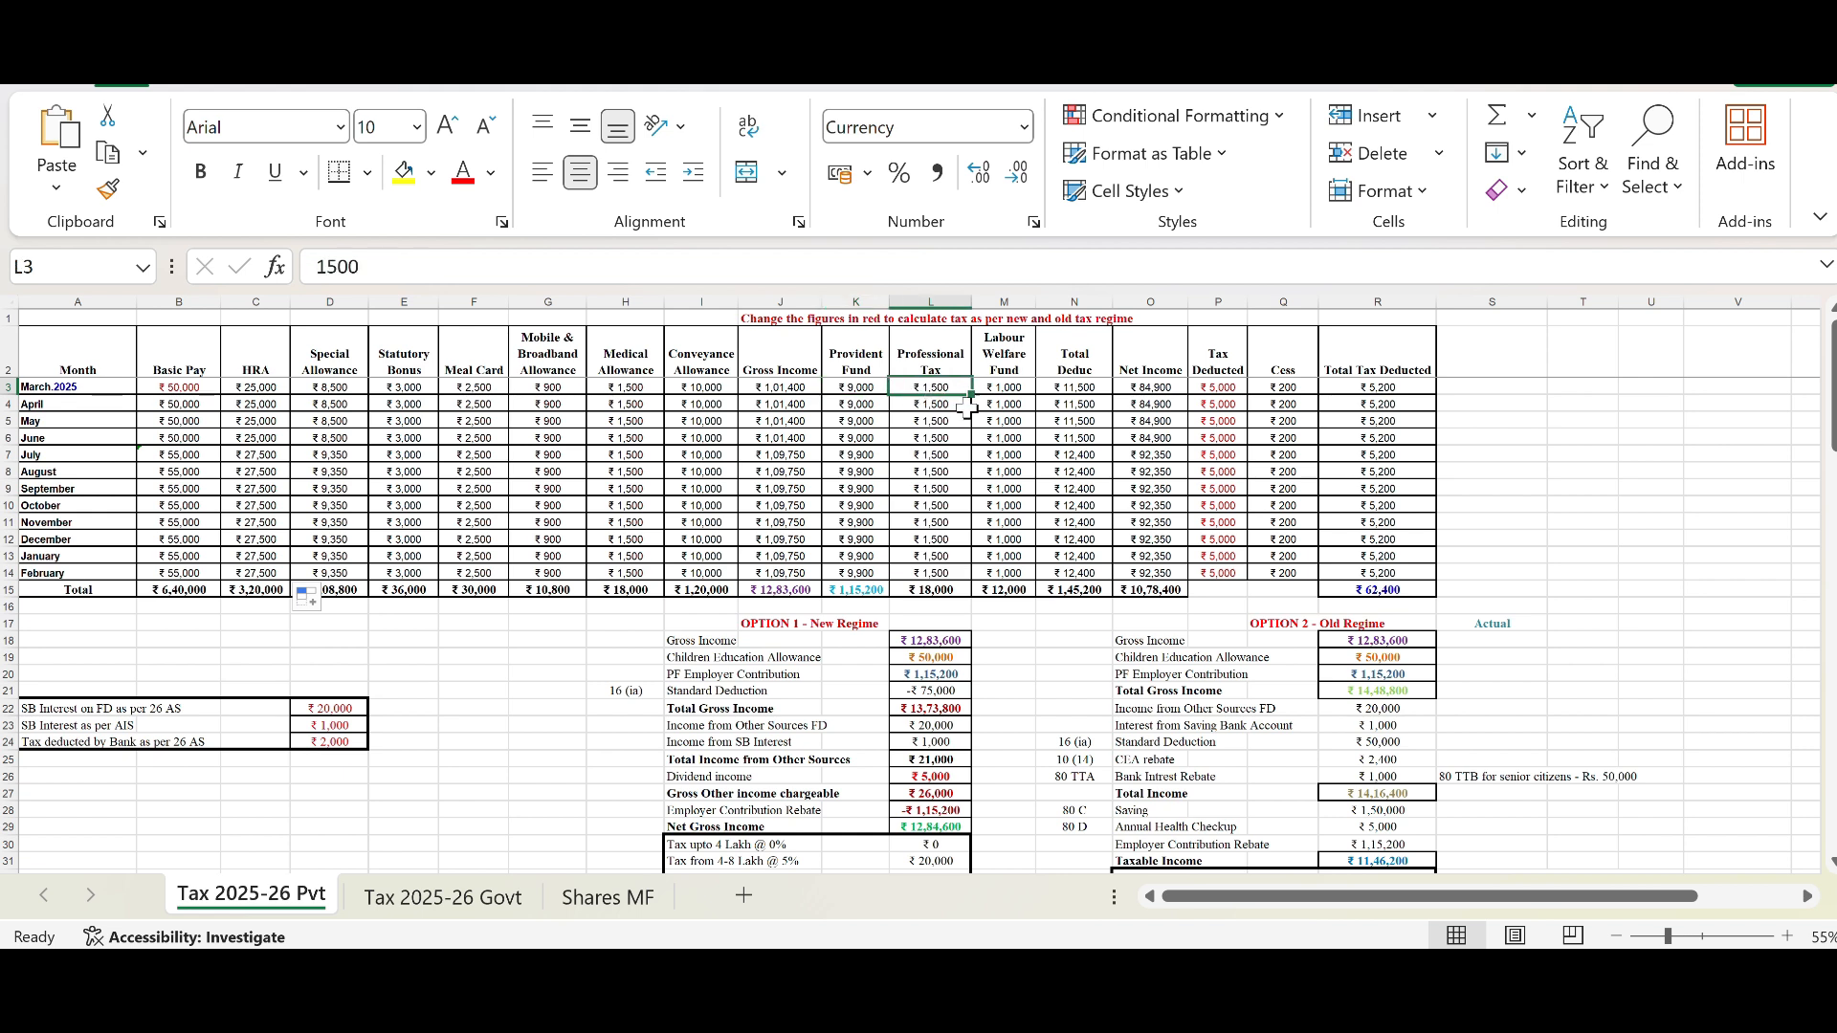
pyautogui.click(1014, 393)
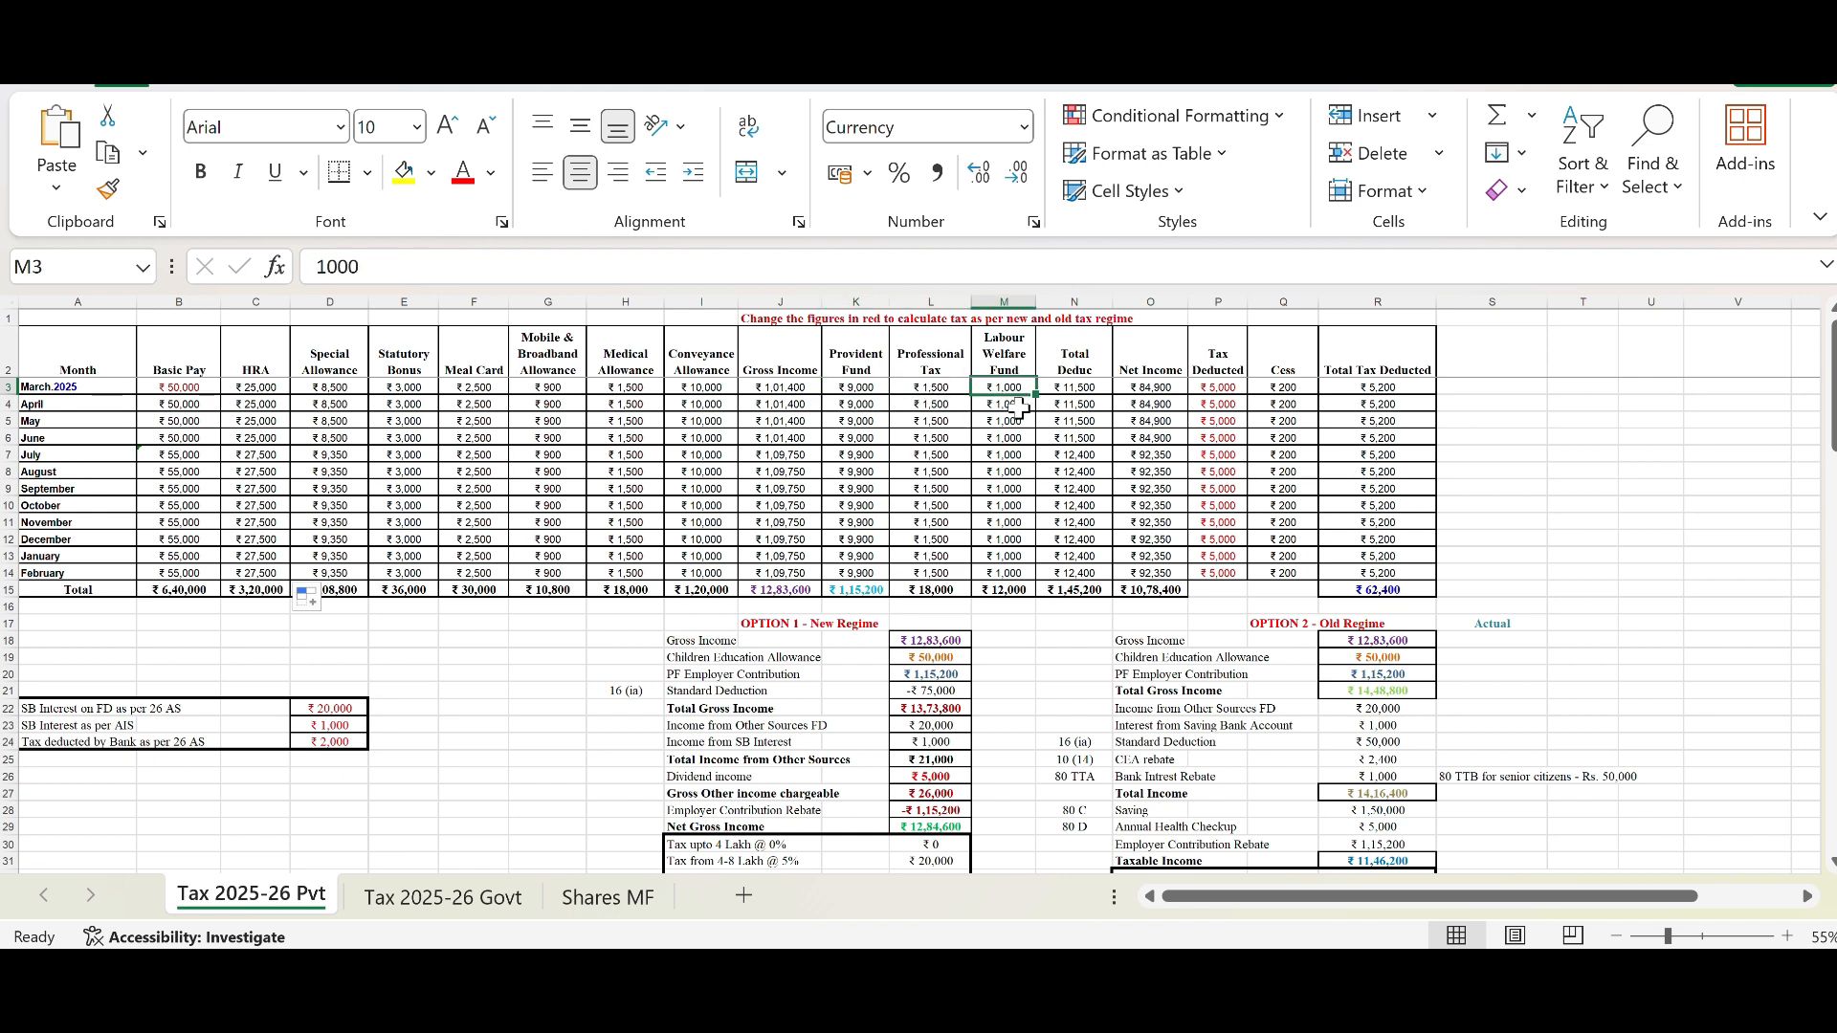
pyautogui.click(1077, 393)
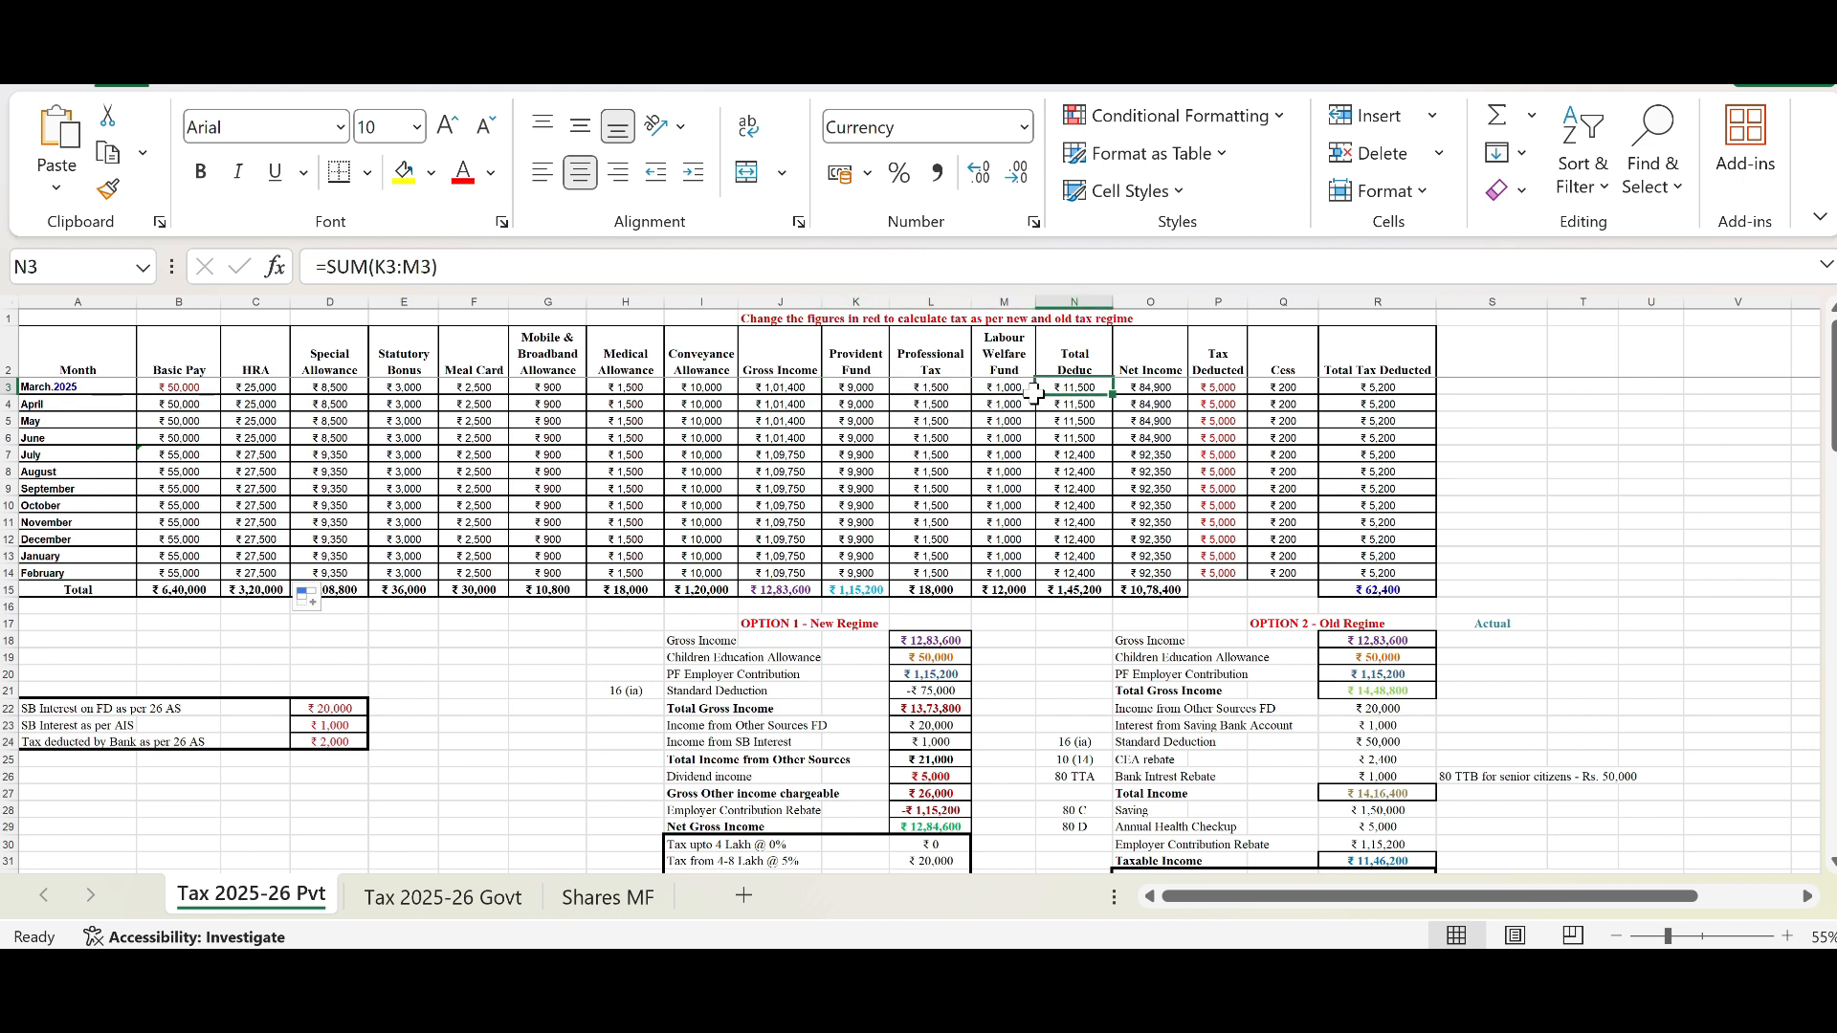
# Step: Inspect April's deductions, Net Income, Tax Deducted, Cess and Total Tax Deducted formulas, plus the Total Tax Deducted total
pyautogui.moveTo(851, 400); pyautogui.dragTo(1009, 405)
pyautogui.click(1071, 404)
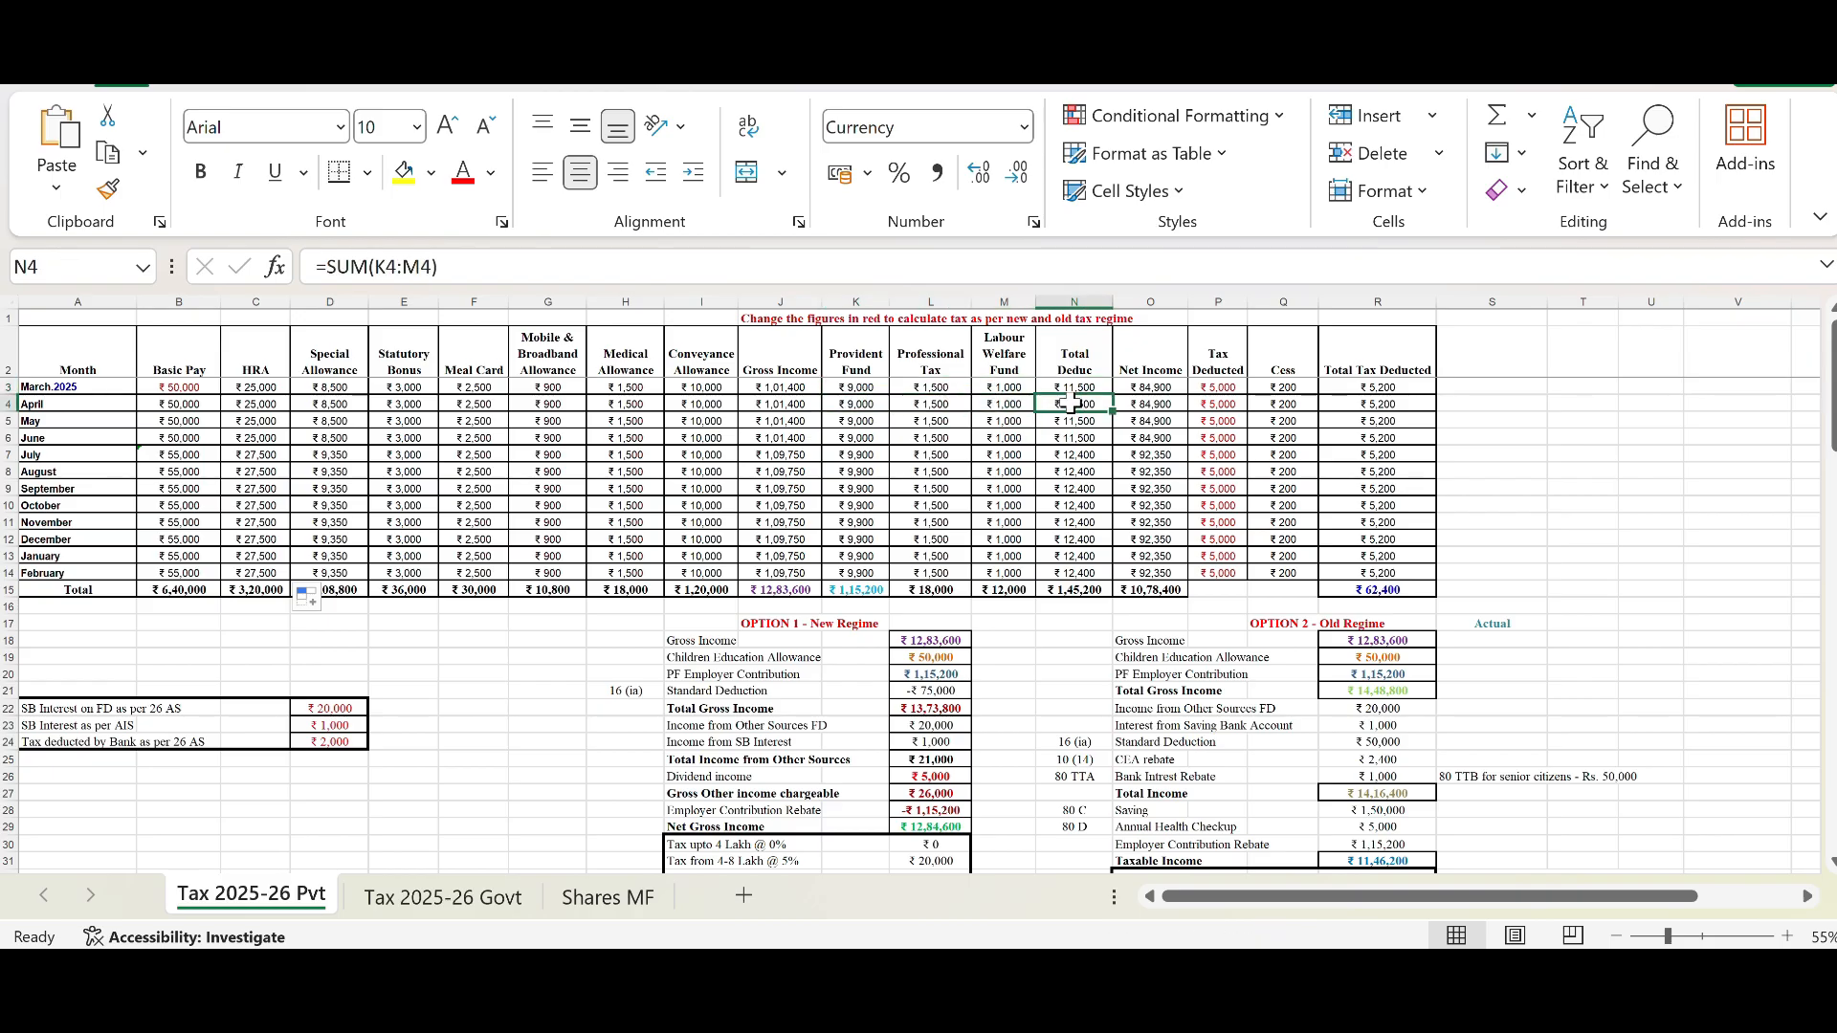
pyautogui.click(1132, 405)
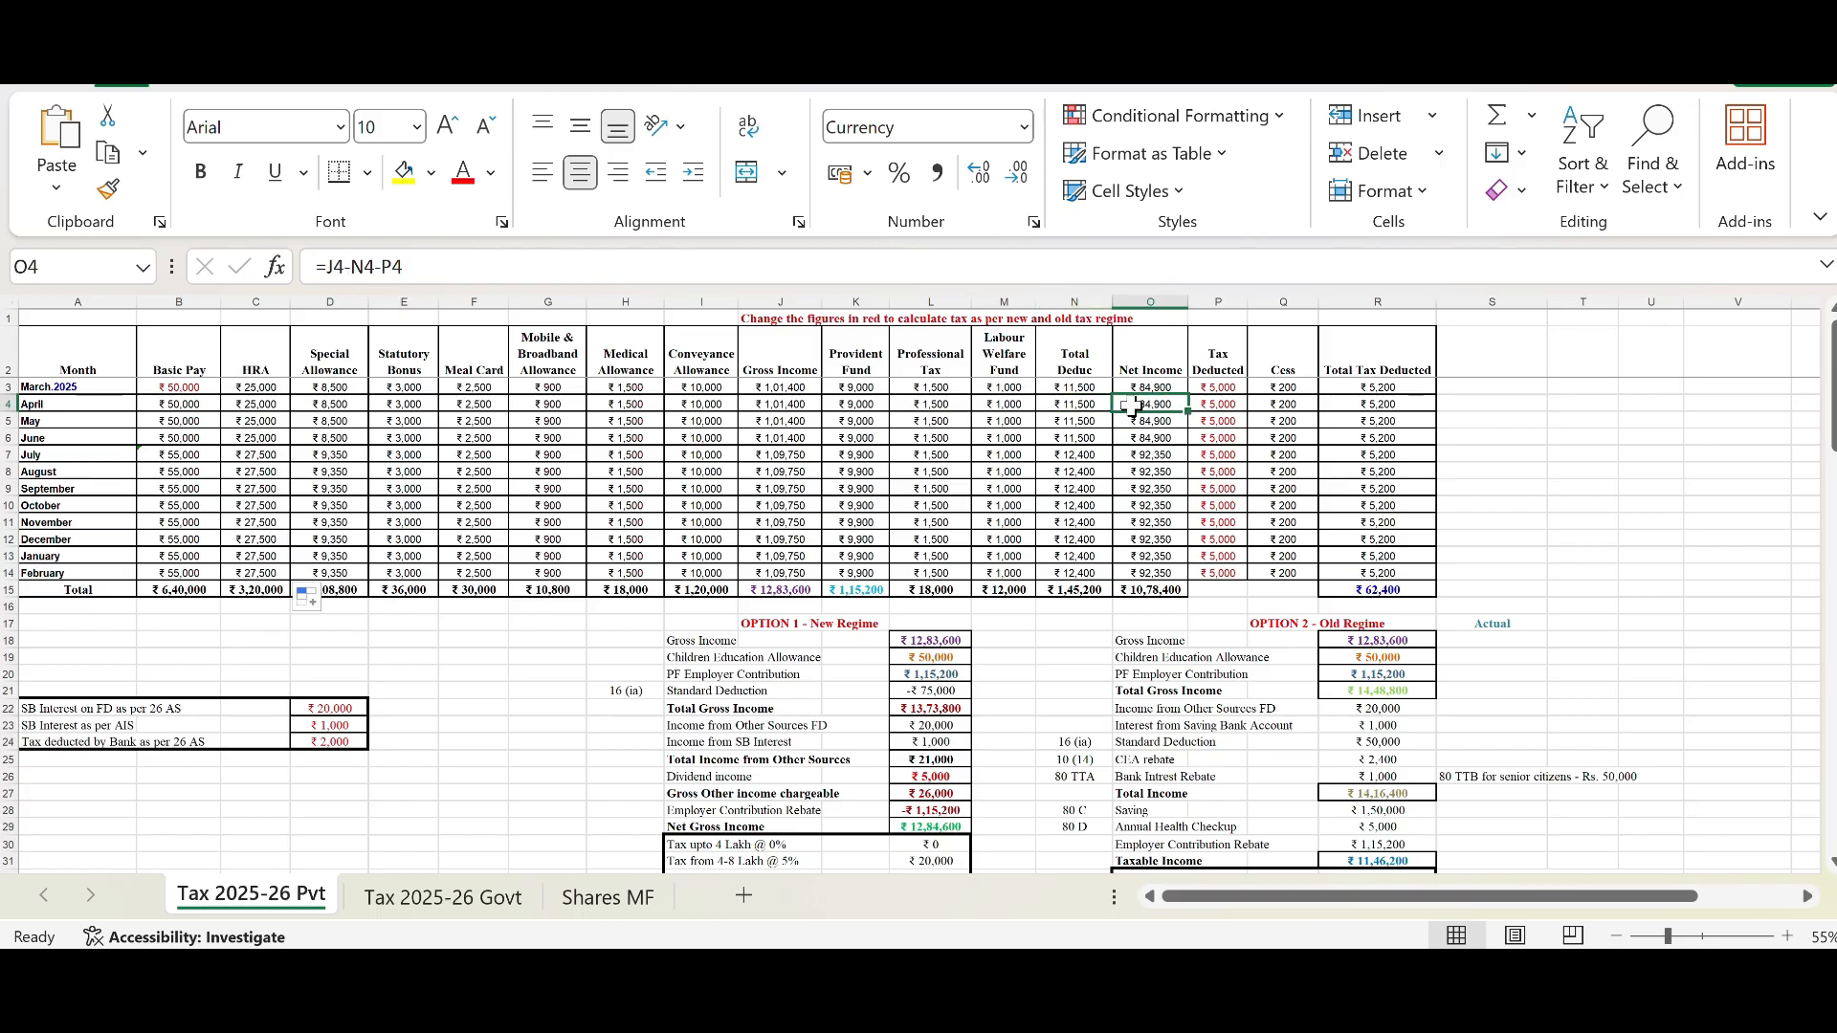
pyautogui.click(762, 406)
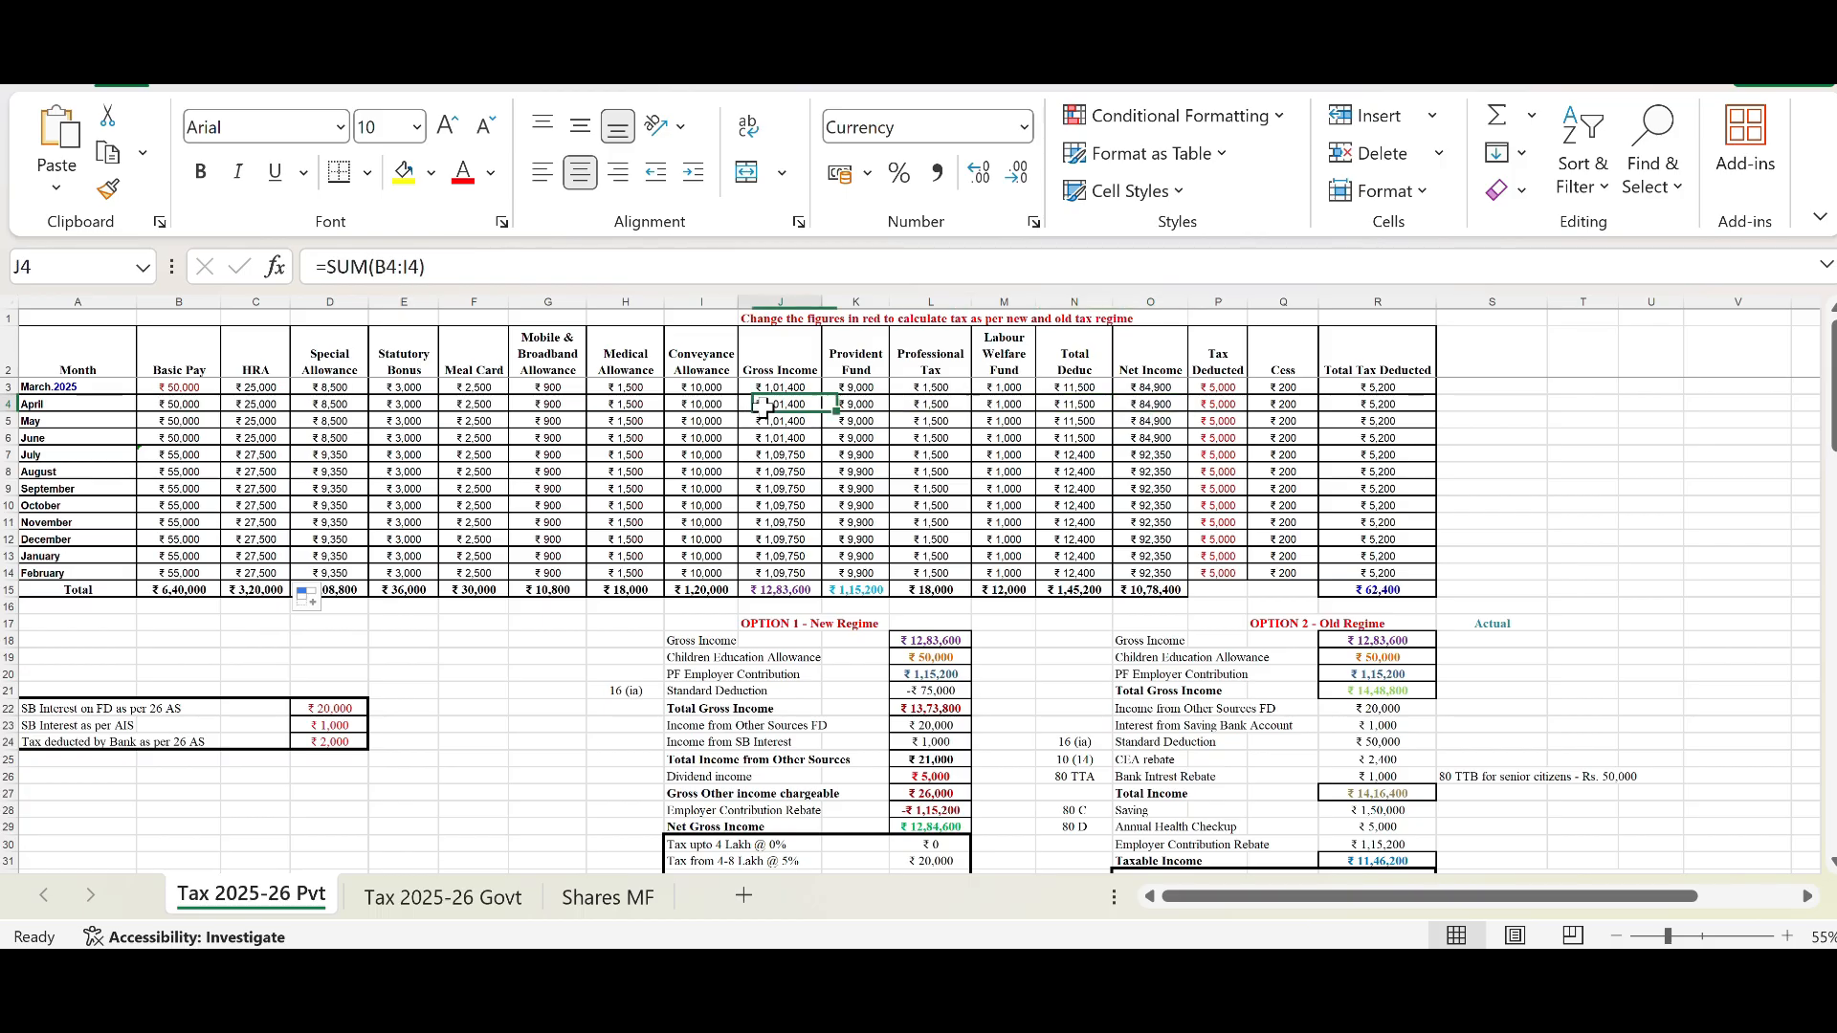
pyautogui.click(1086, 405)
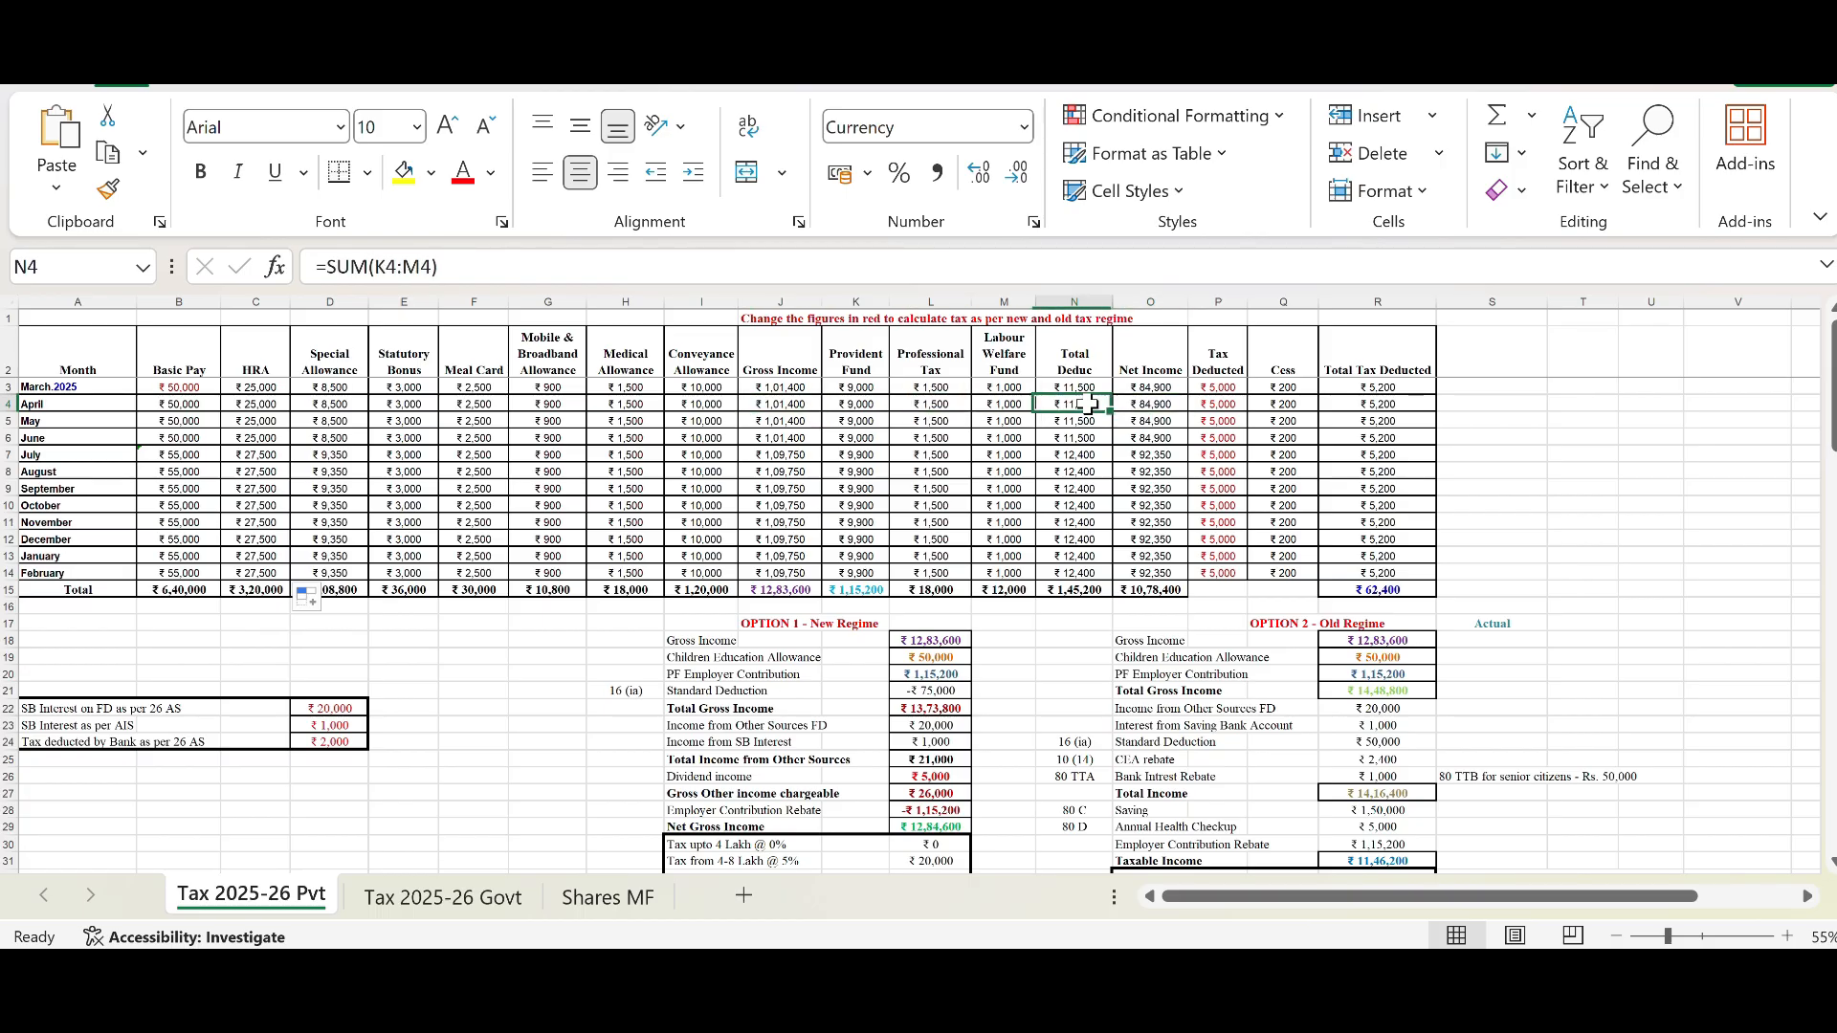
pyautogui.click(1156, 406)
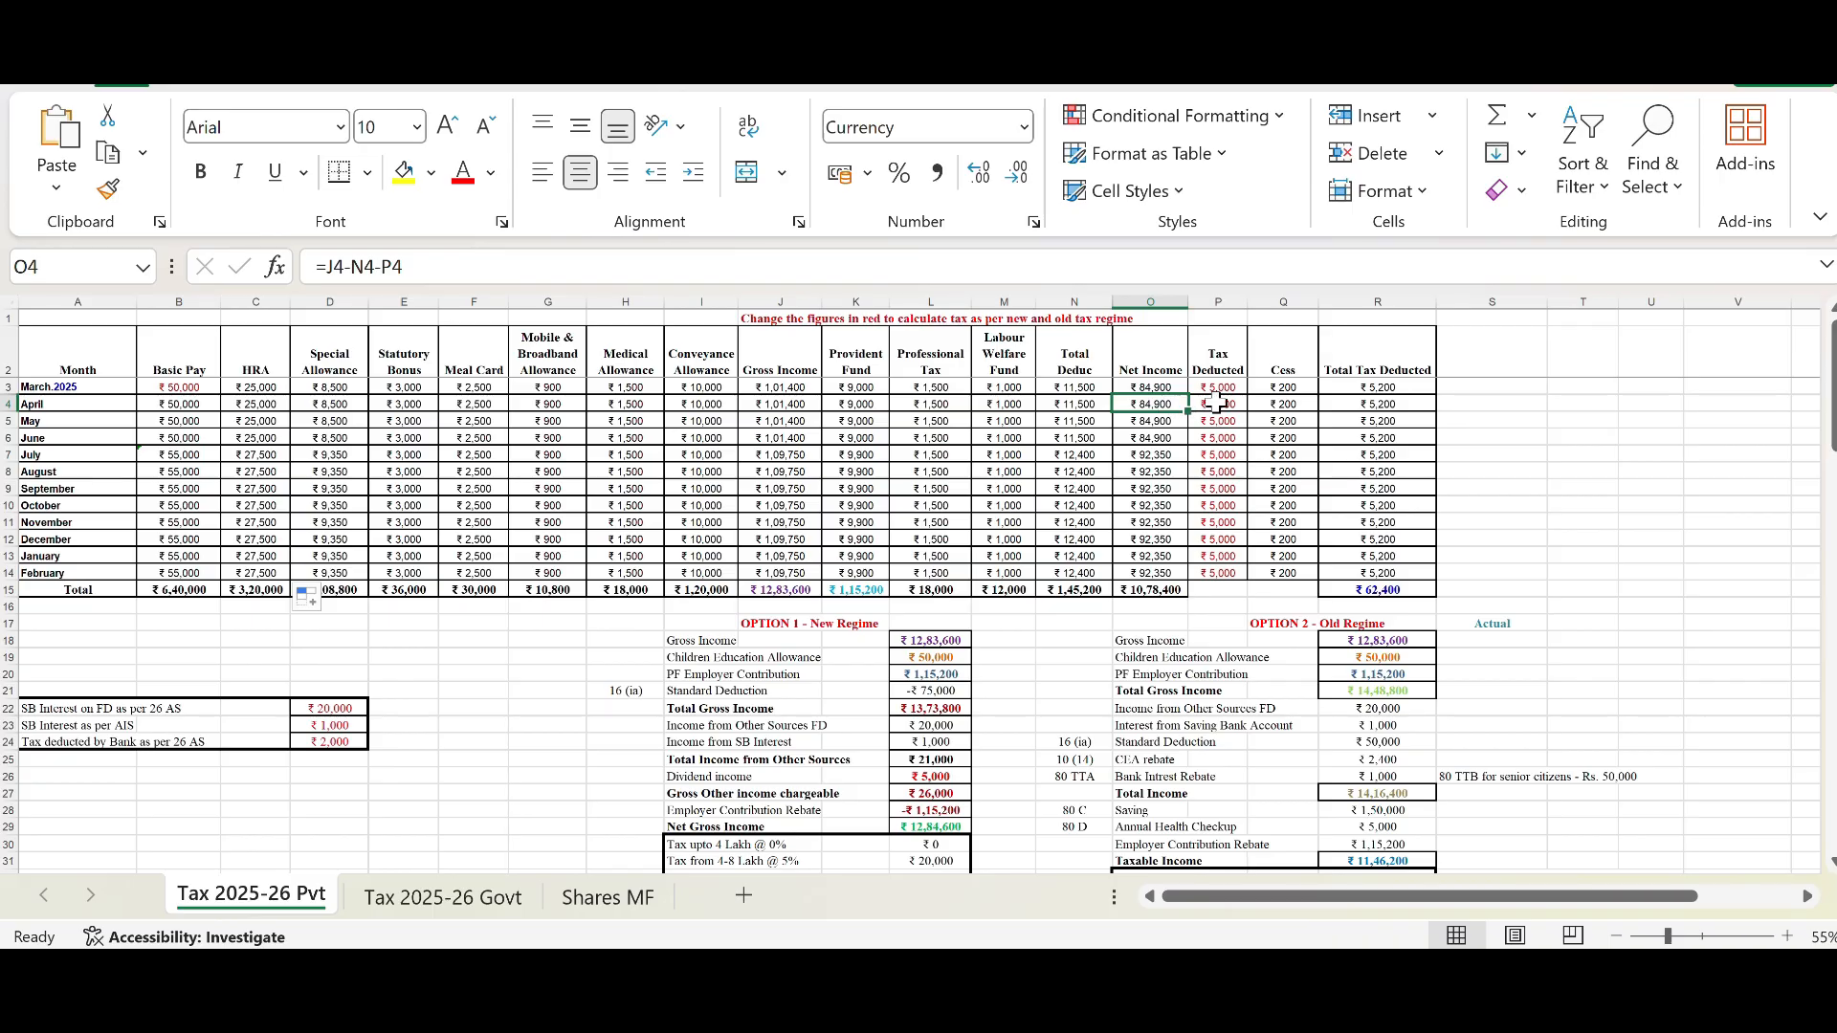
pyautogui.click(1217, 407)
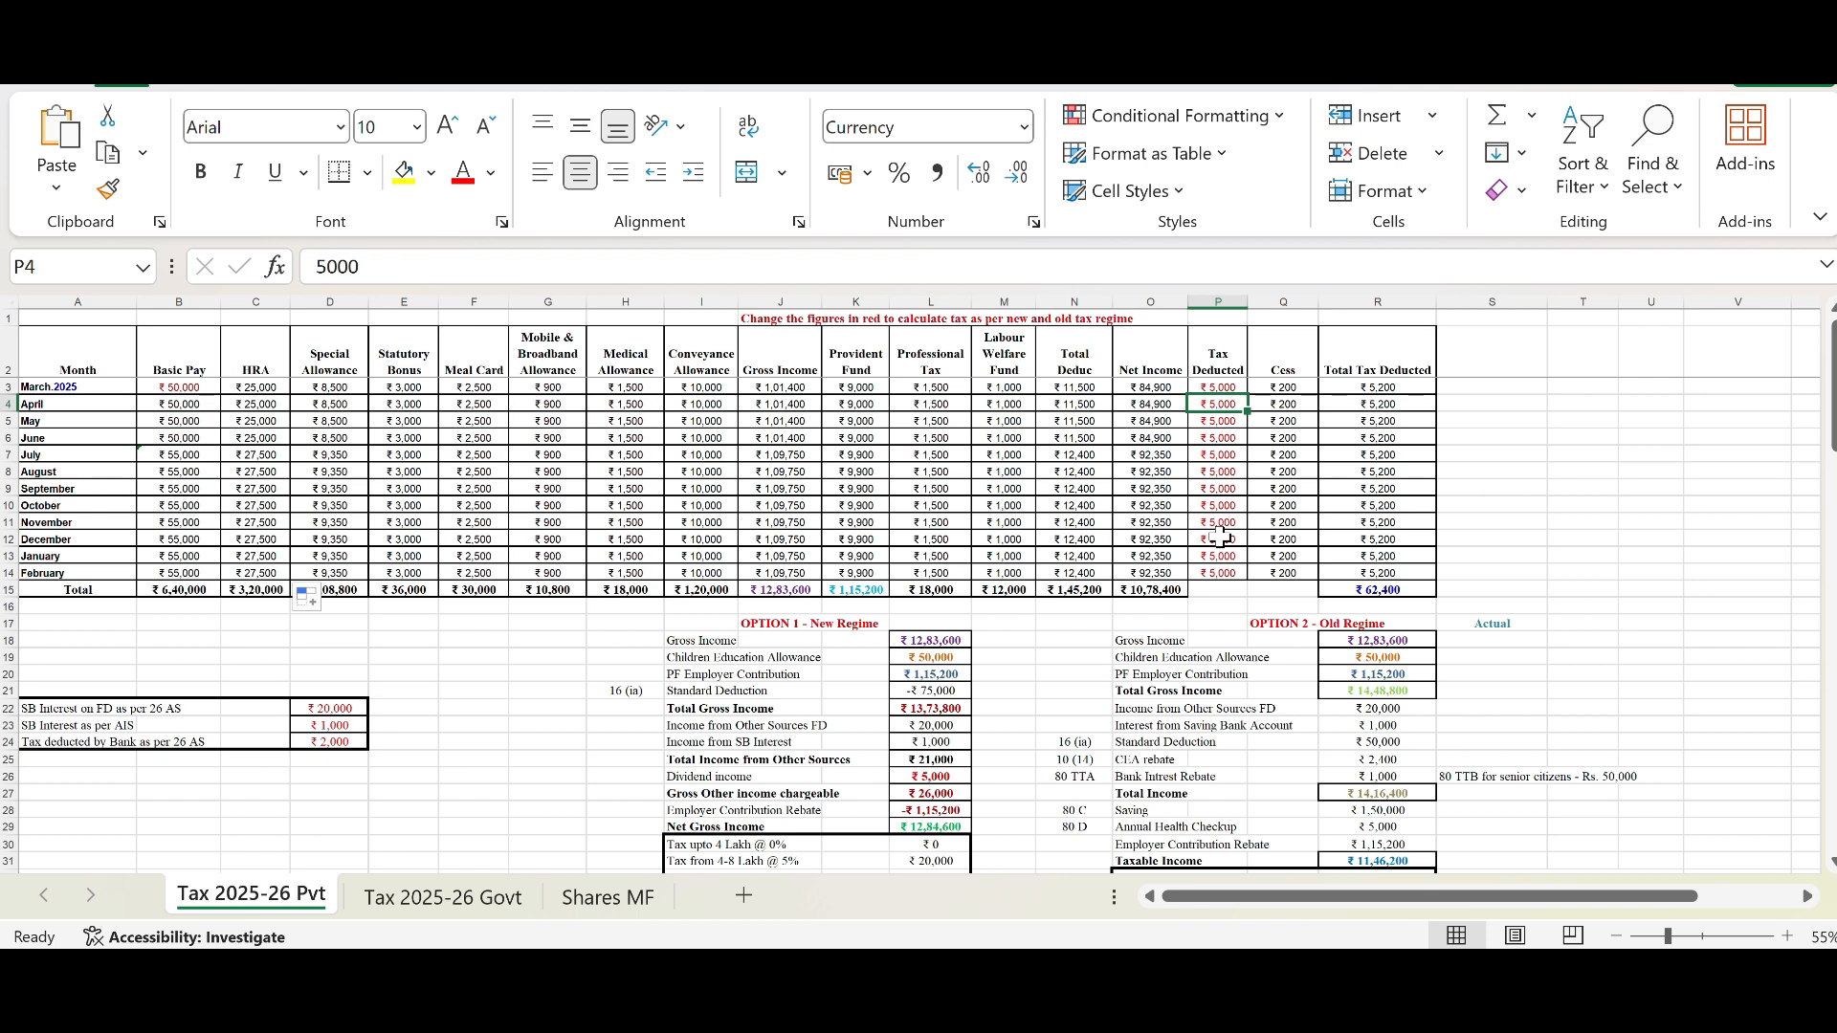
pyautogui.click(1284, 402)
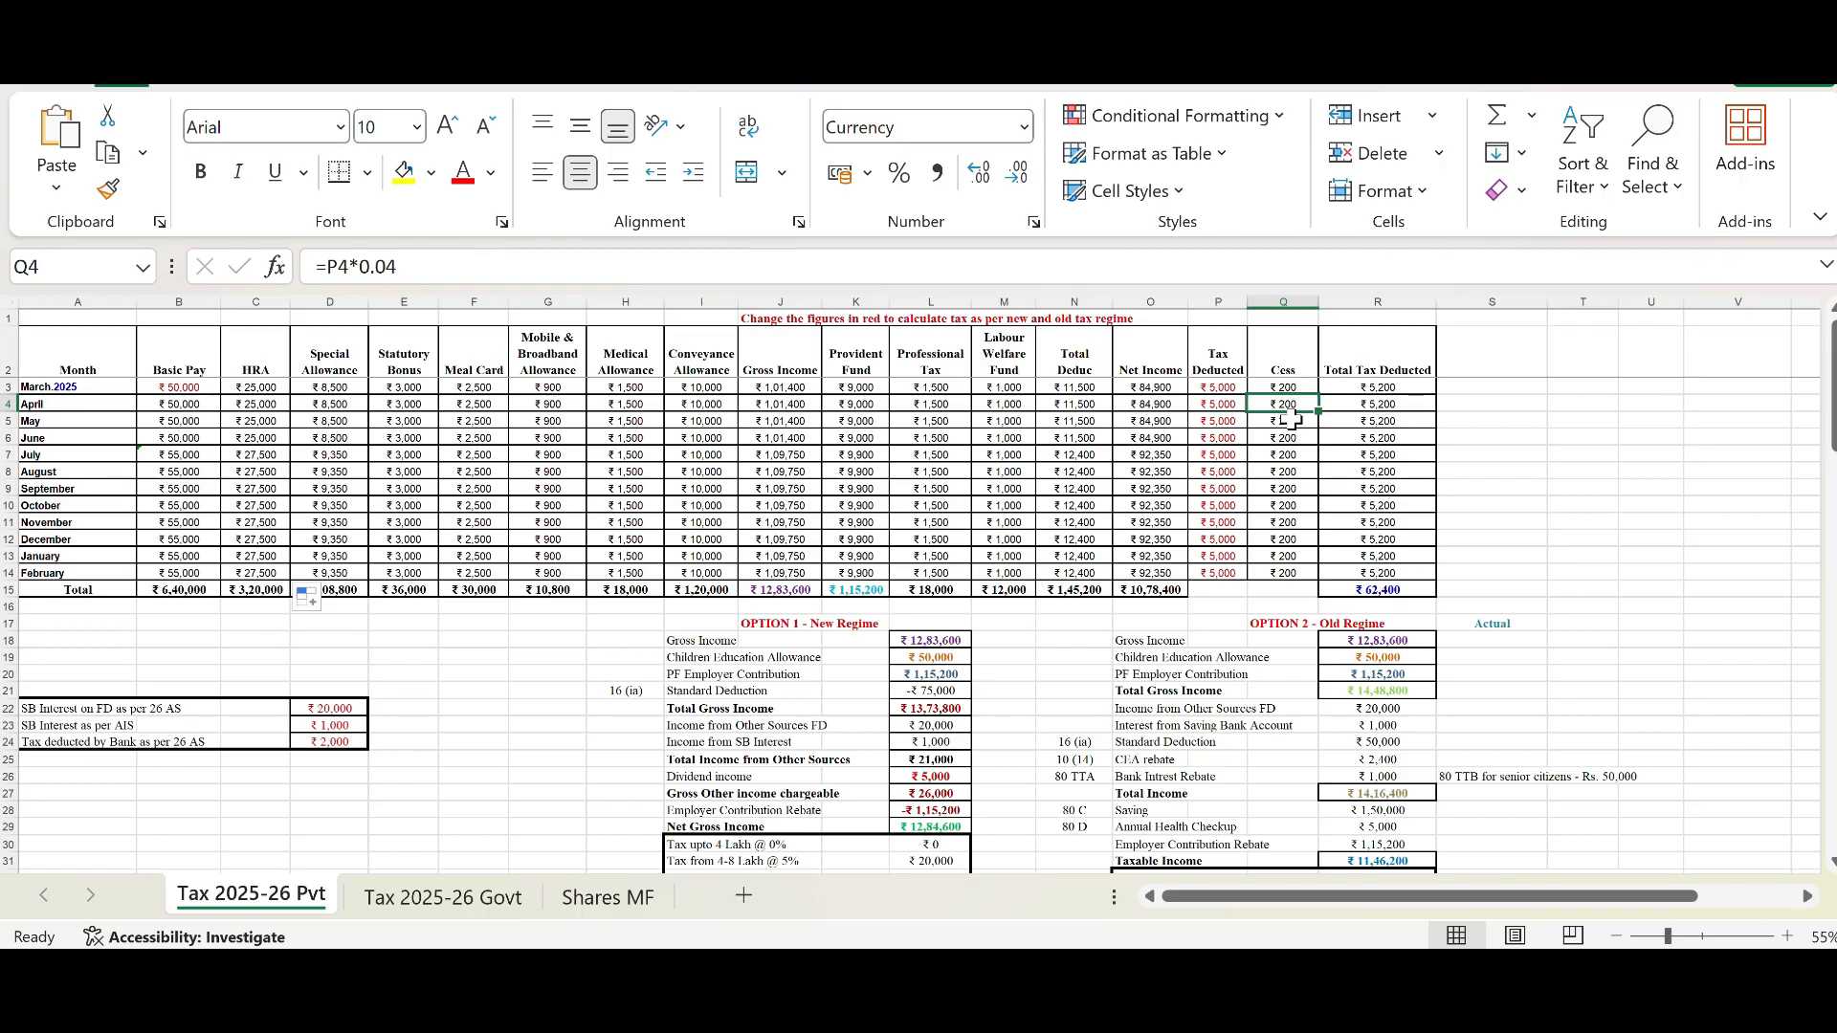
pyautogui.click(1355, 406)
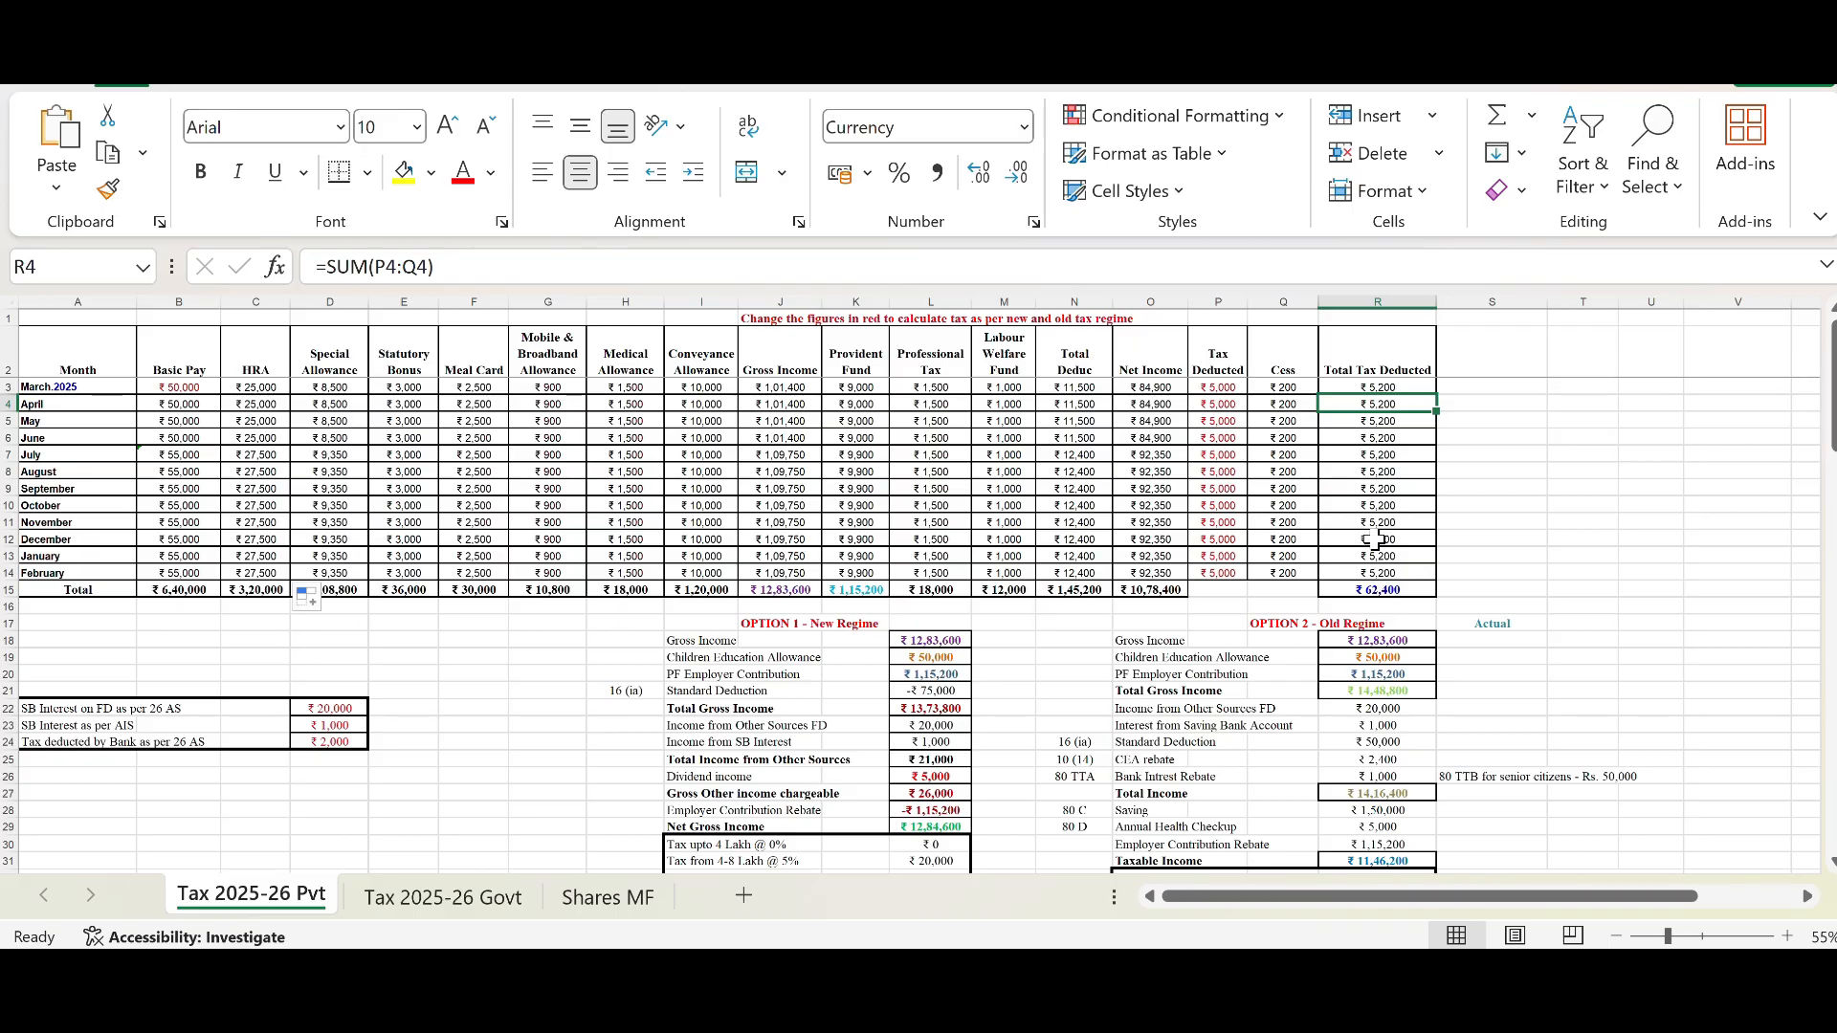
pyautogui.click(1370, 591)
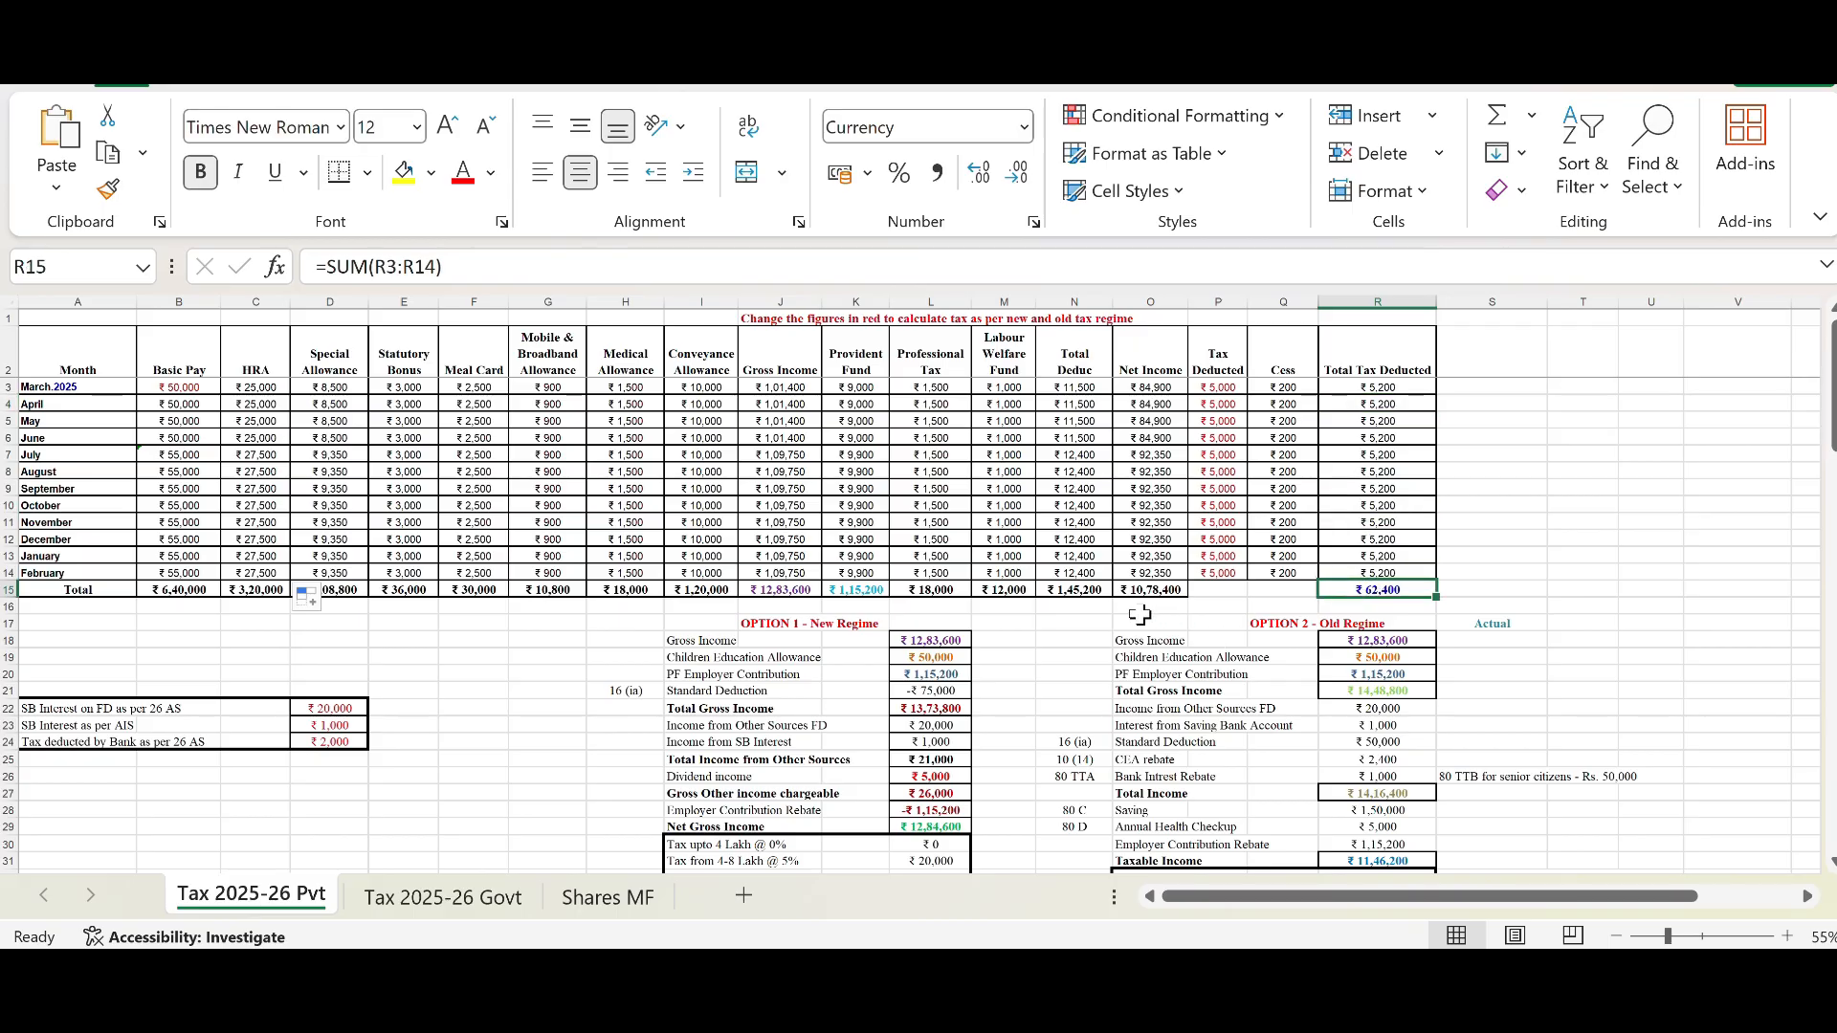
# Step: Review the savings and FD interest entries from 26AS and AIS and the New Regime calculation block
pyautogui.scroll(-2, 1101, 612)
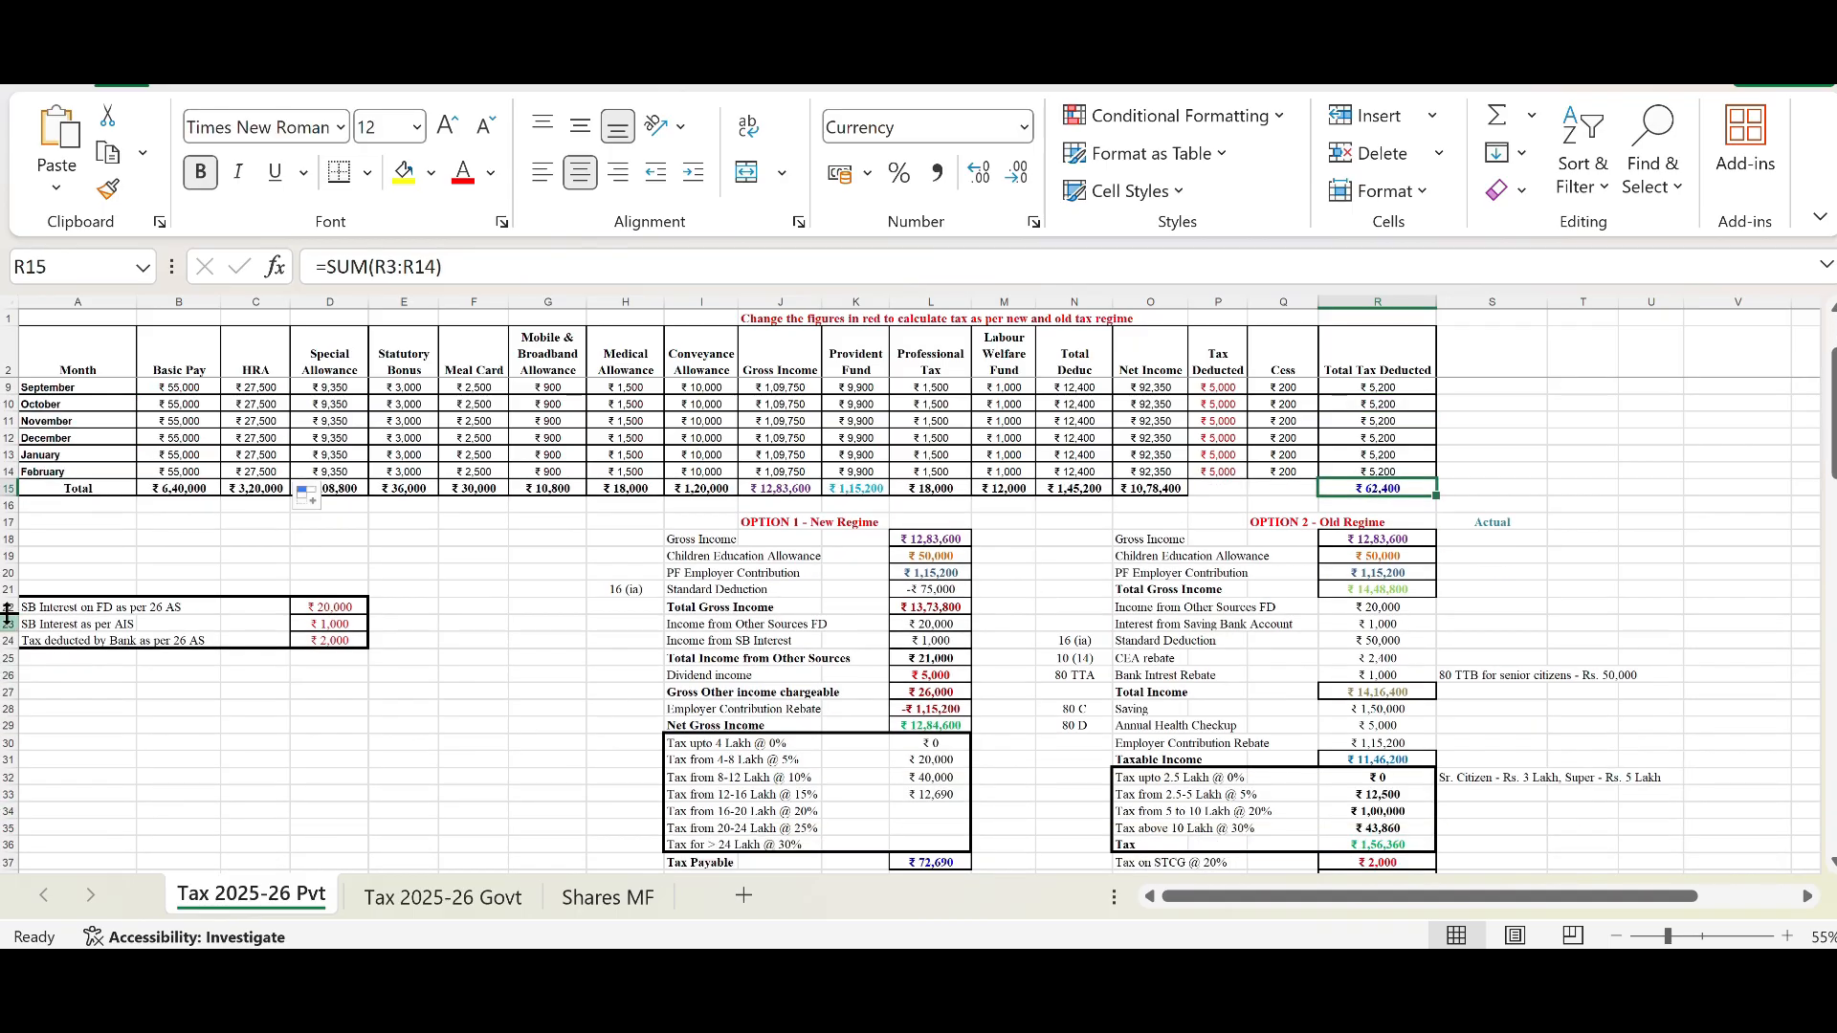
pyautogui.click(40, 606)
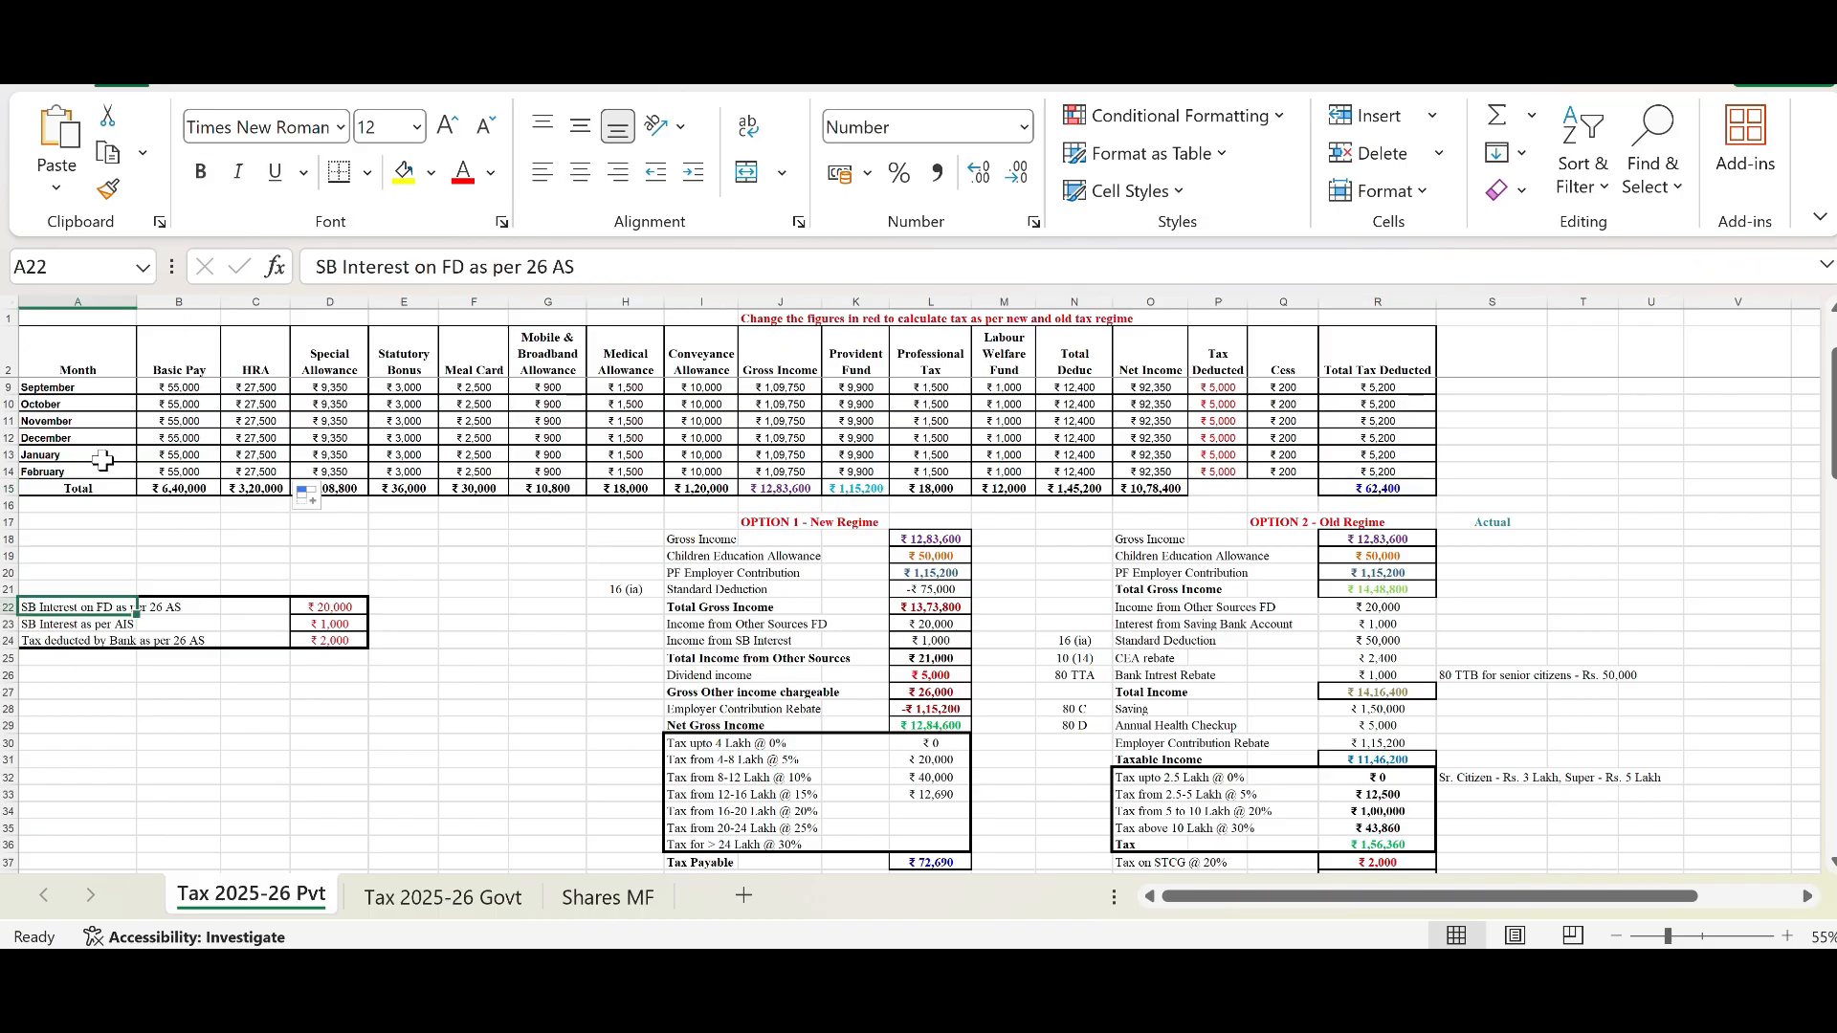
pyautogui.click(84, 624)
pyautogui.click(305, 625)
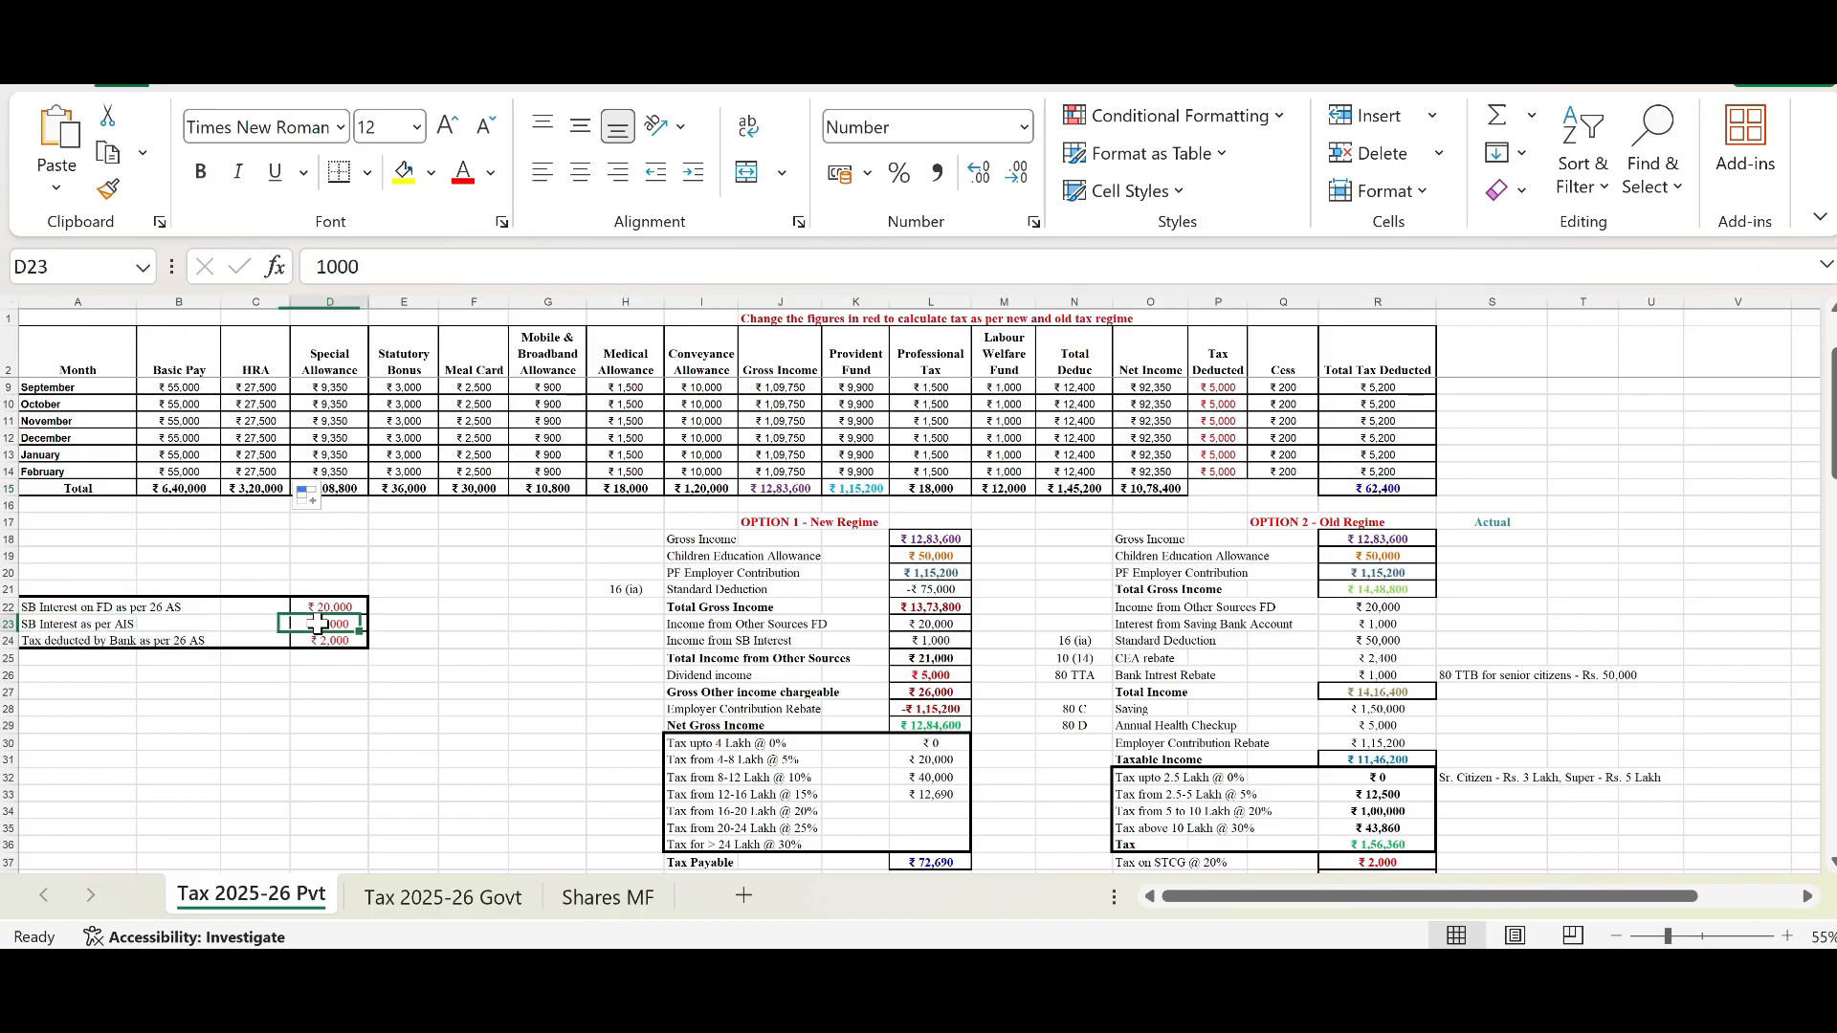
pyautogui.click(99, 610)
pyautogui.click(323, 606)
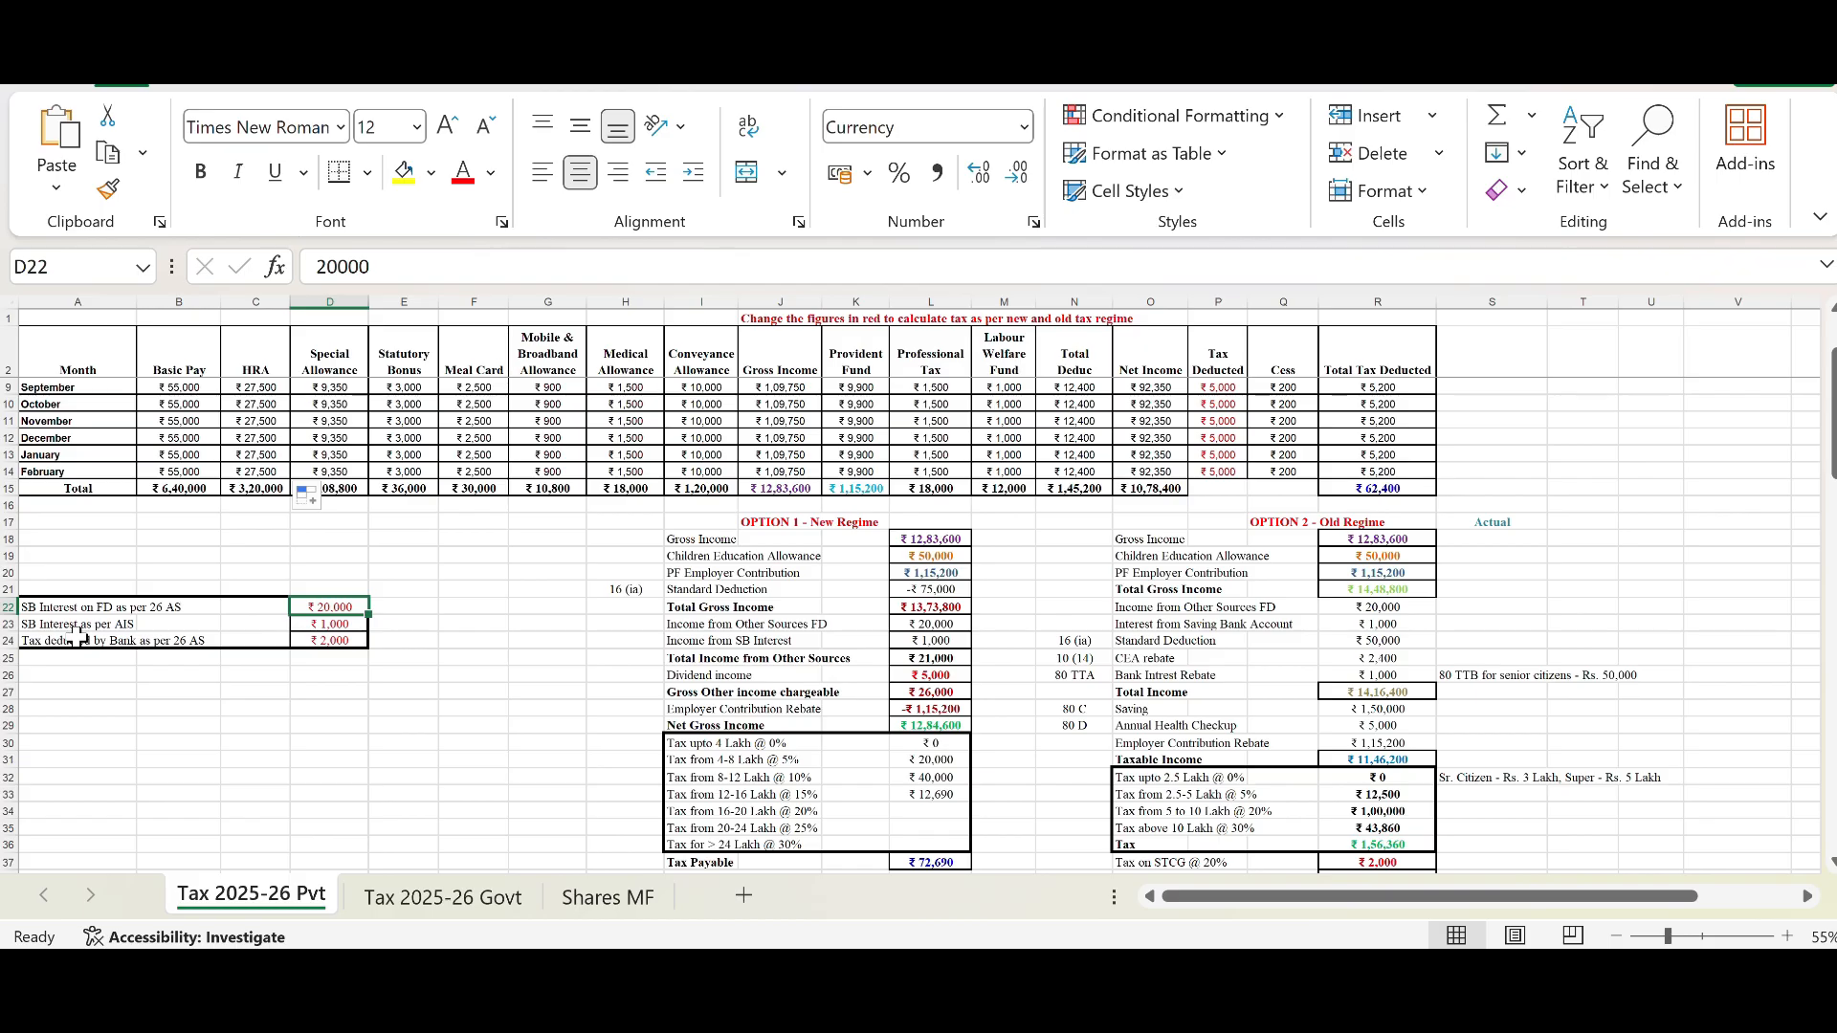
pyautogui.click(347, 637)
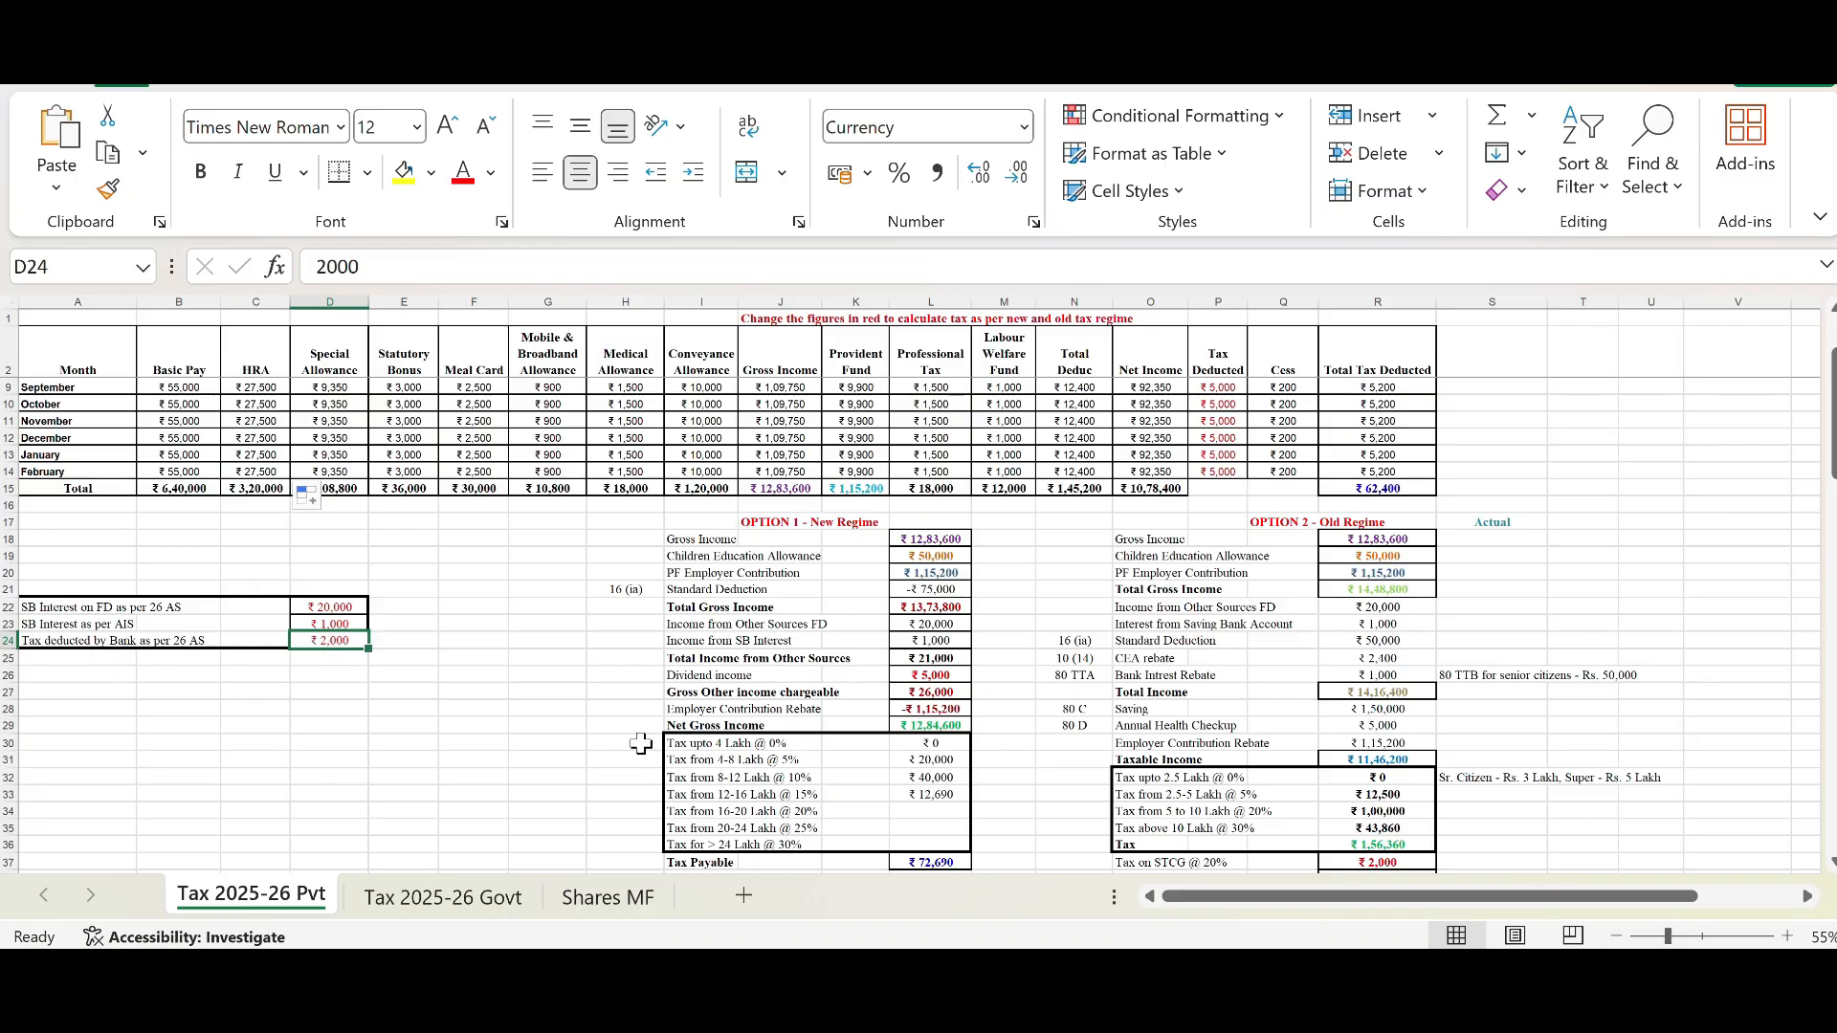
pyautogui.moveTo(629, 538); pyautogui.dragTo(962, 861)
pyautogui.click(569, 569)
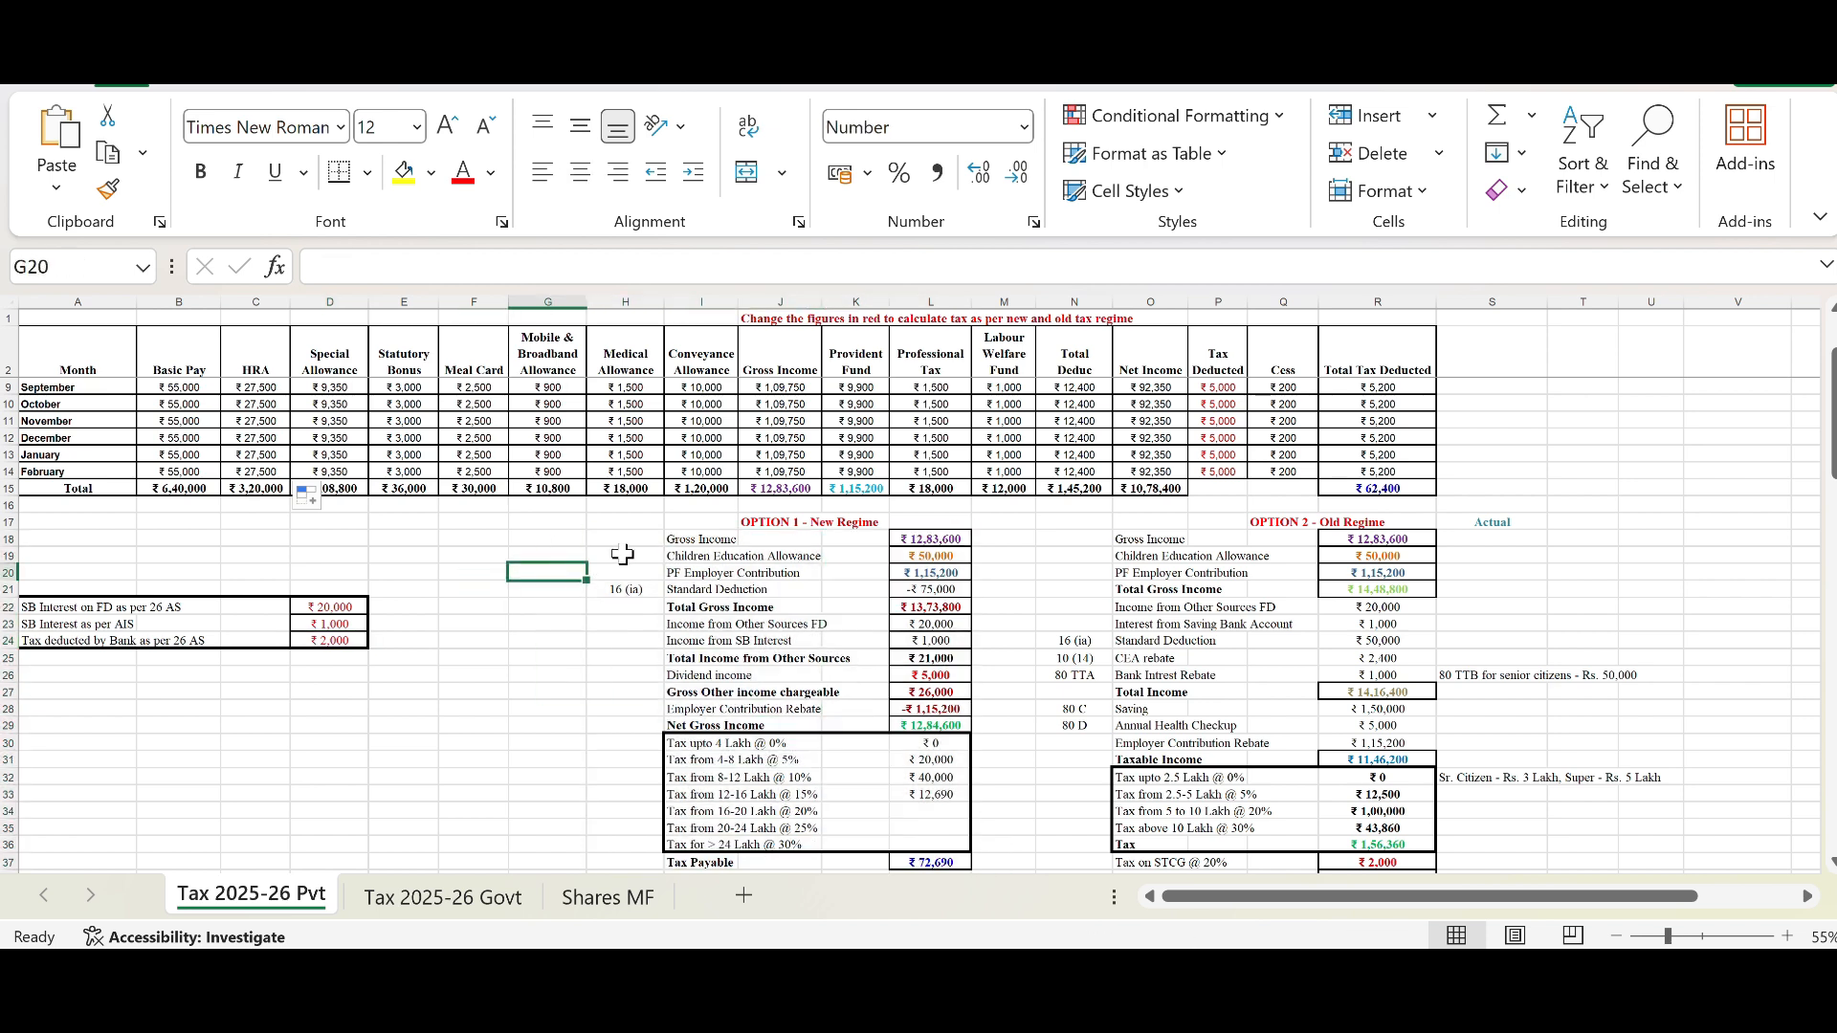
# Step: Trace the New Regime Gross Income cell back to the salary table's Gross Income total
pyautogui.click(904, 541)
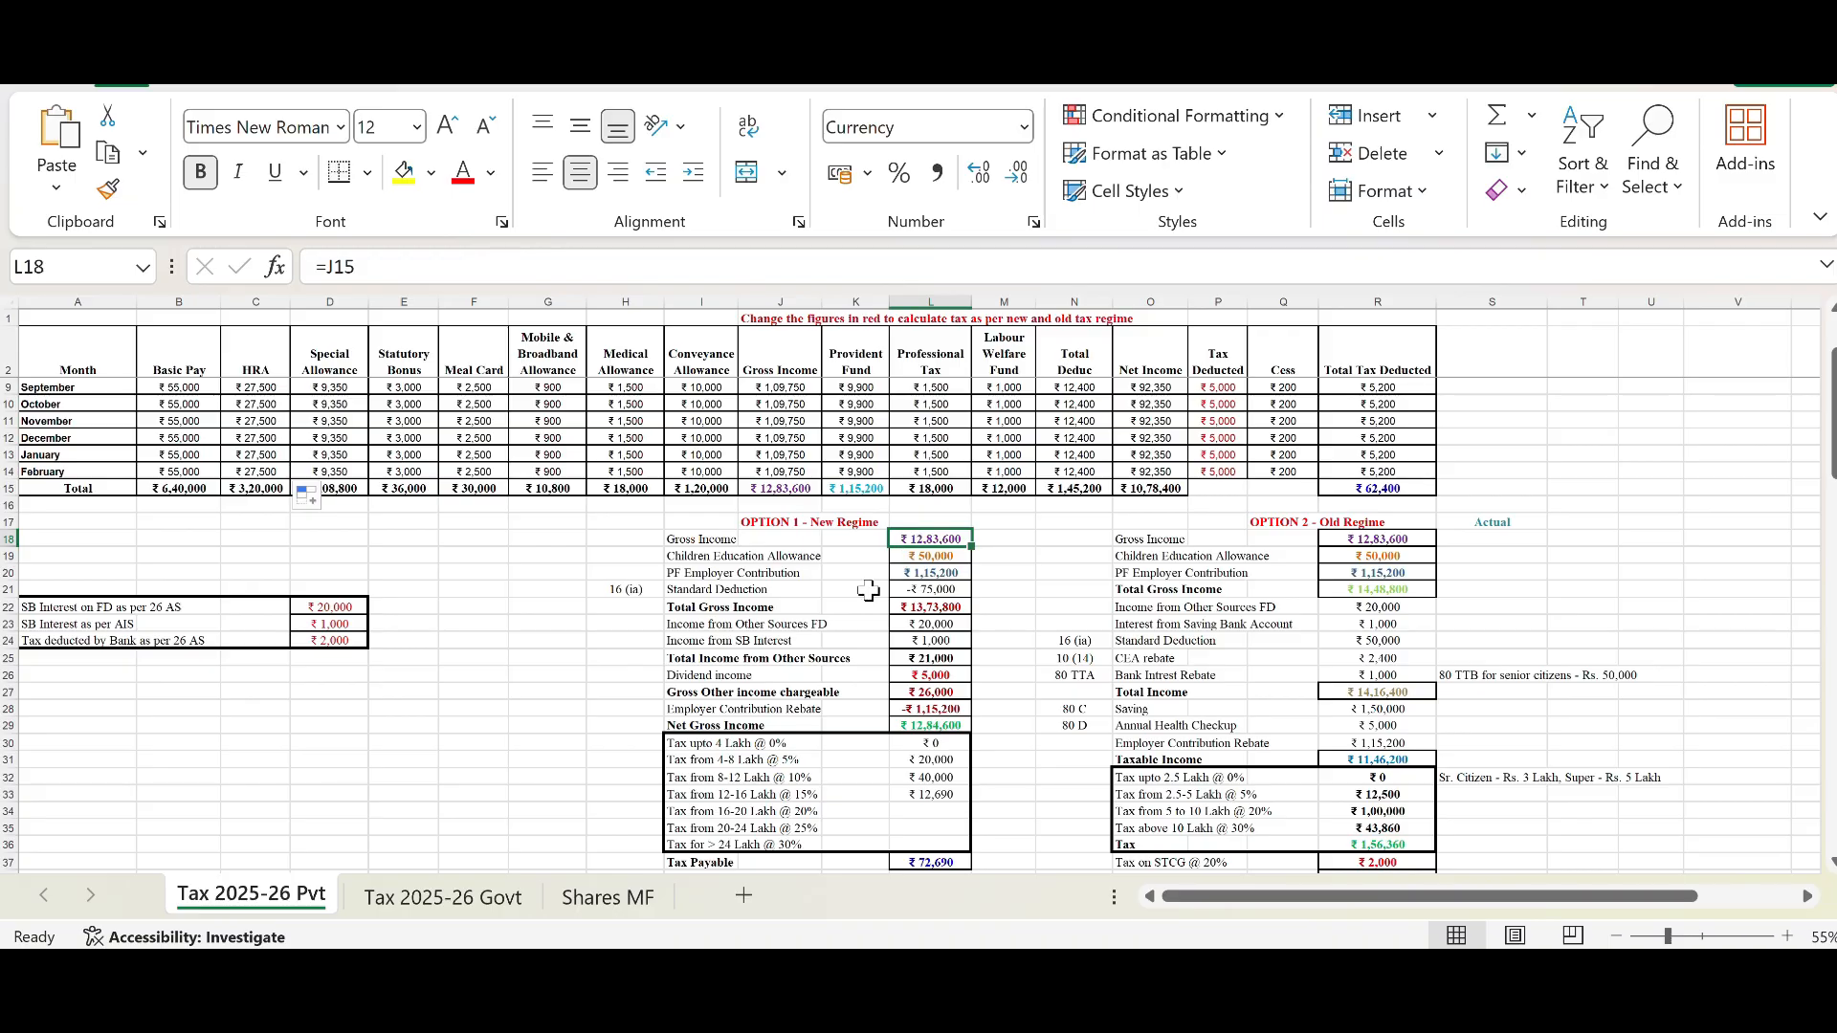
pyautogui.click(784, 490)
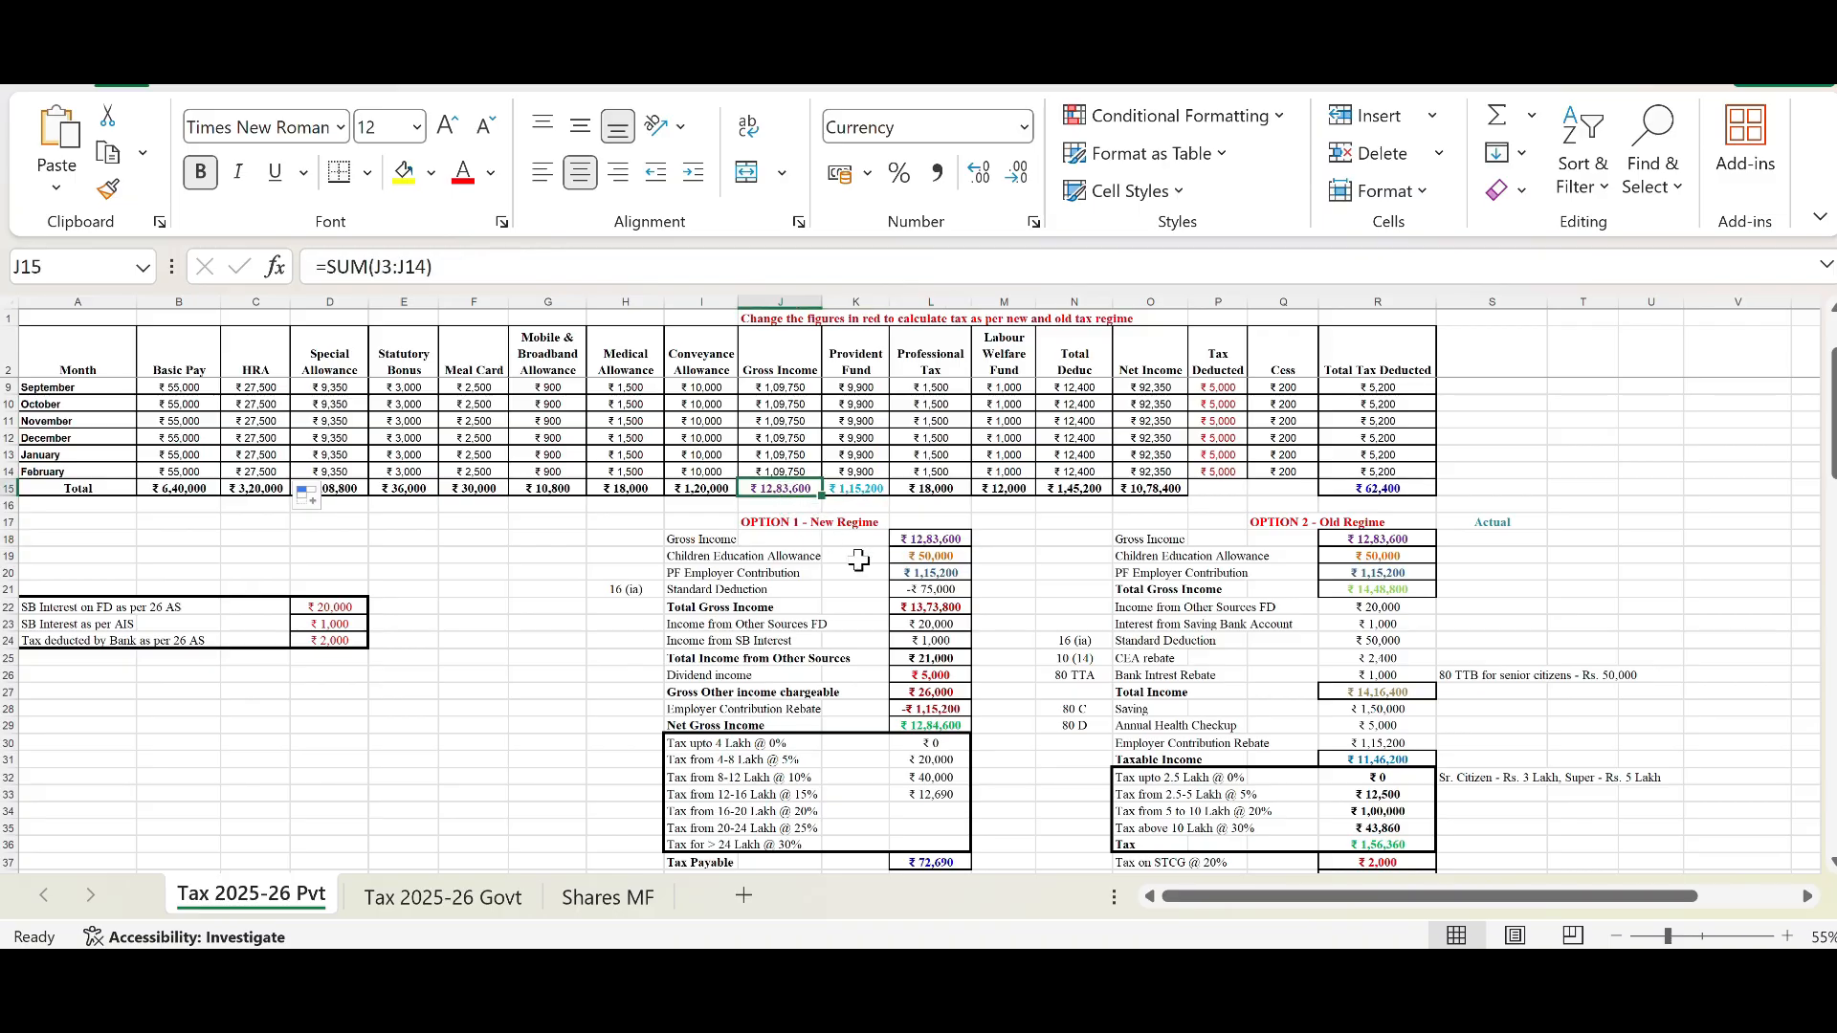
pyautogui.scroll(2, 942, 550)
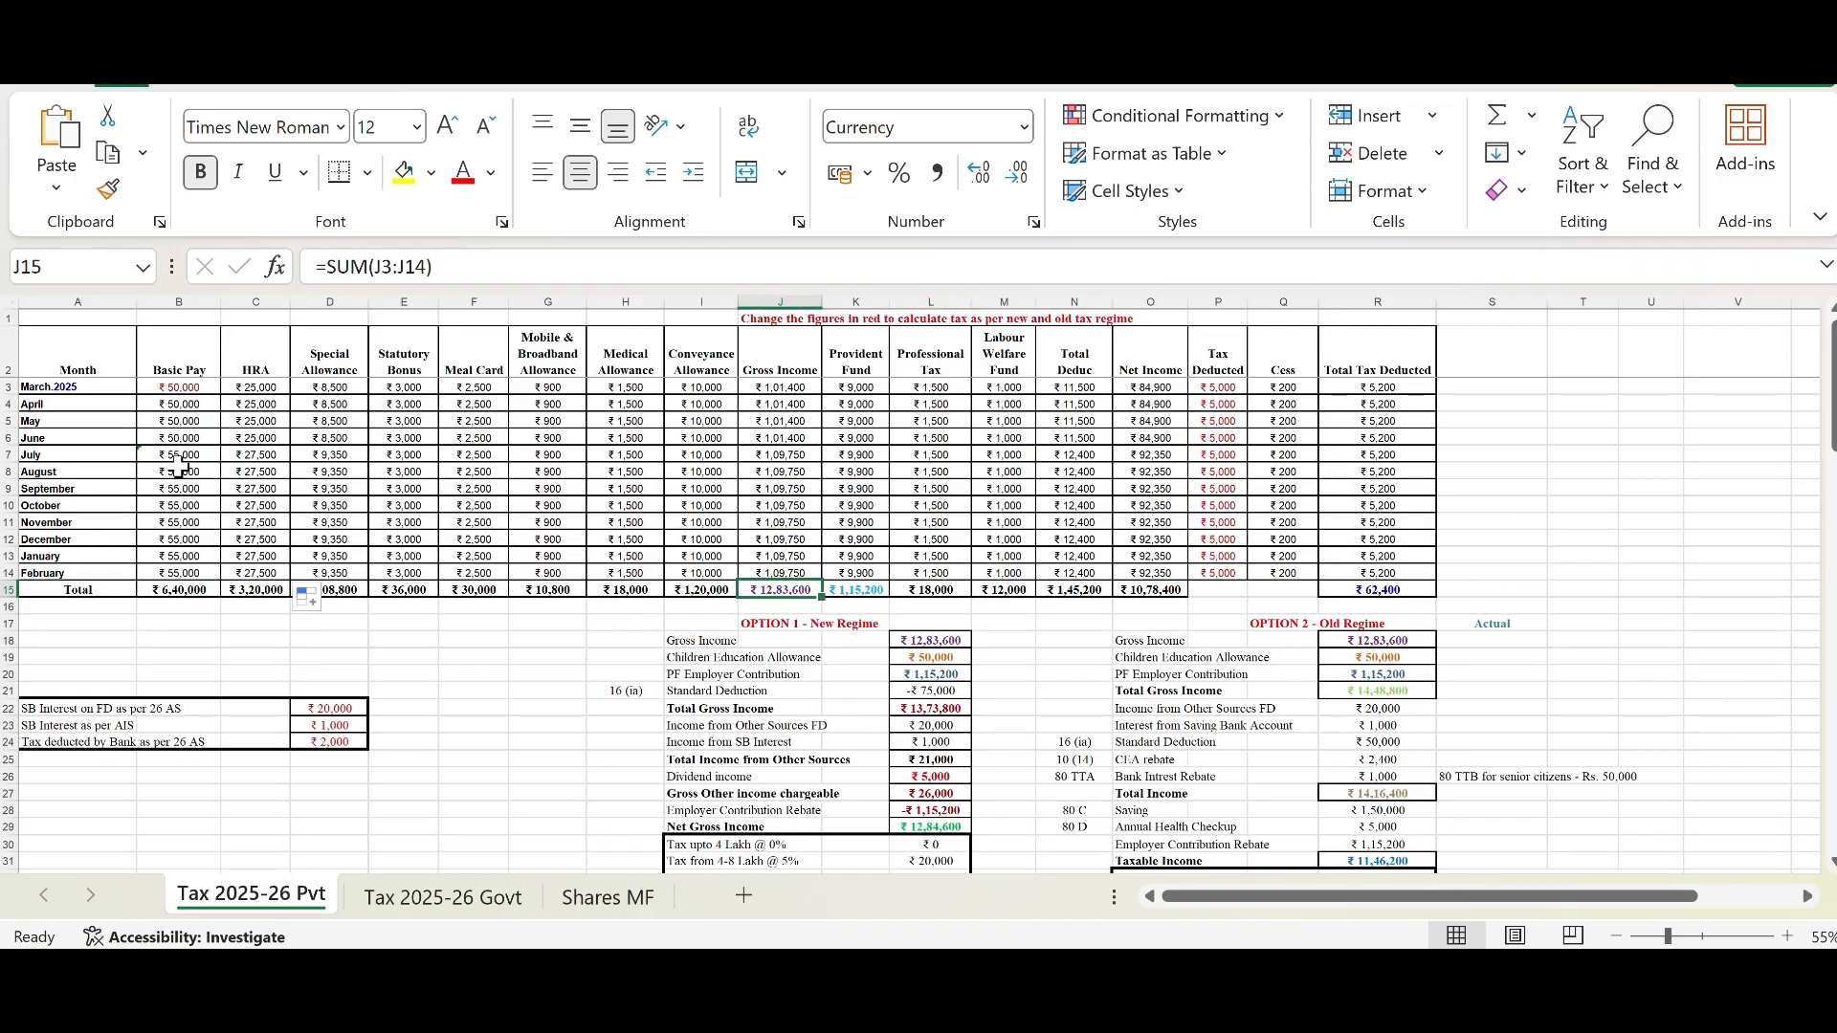
pyautogui.click(175, 390)
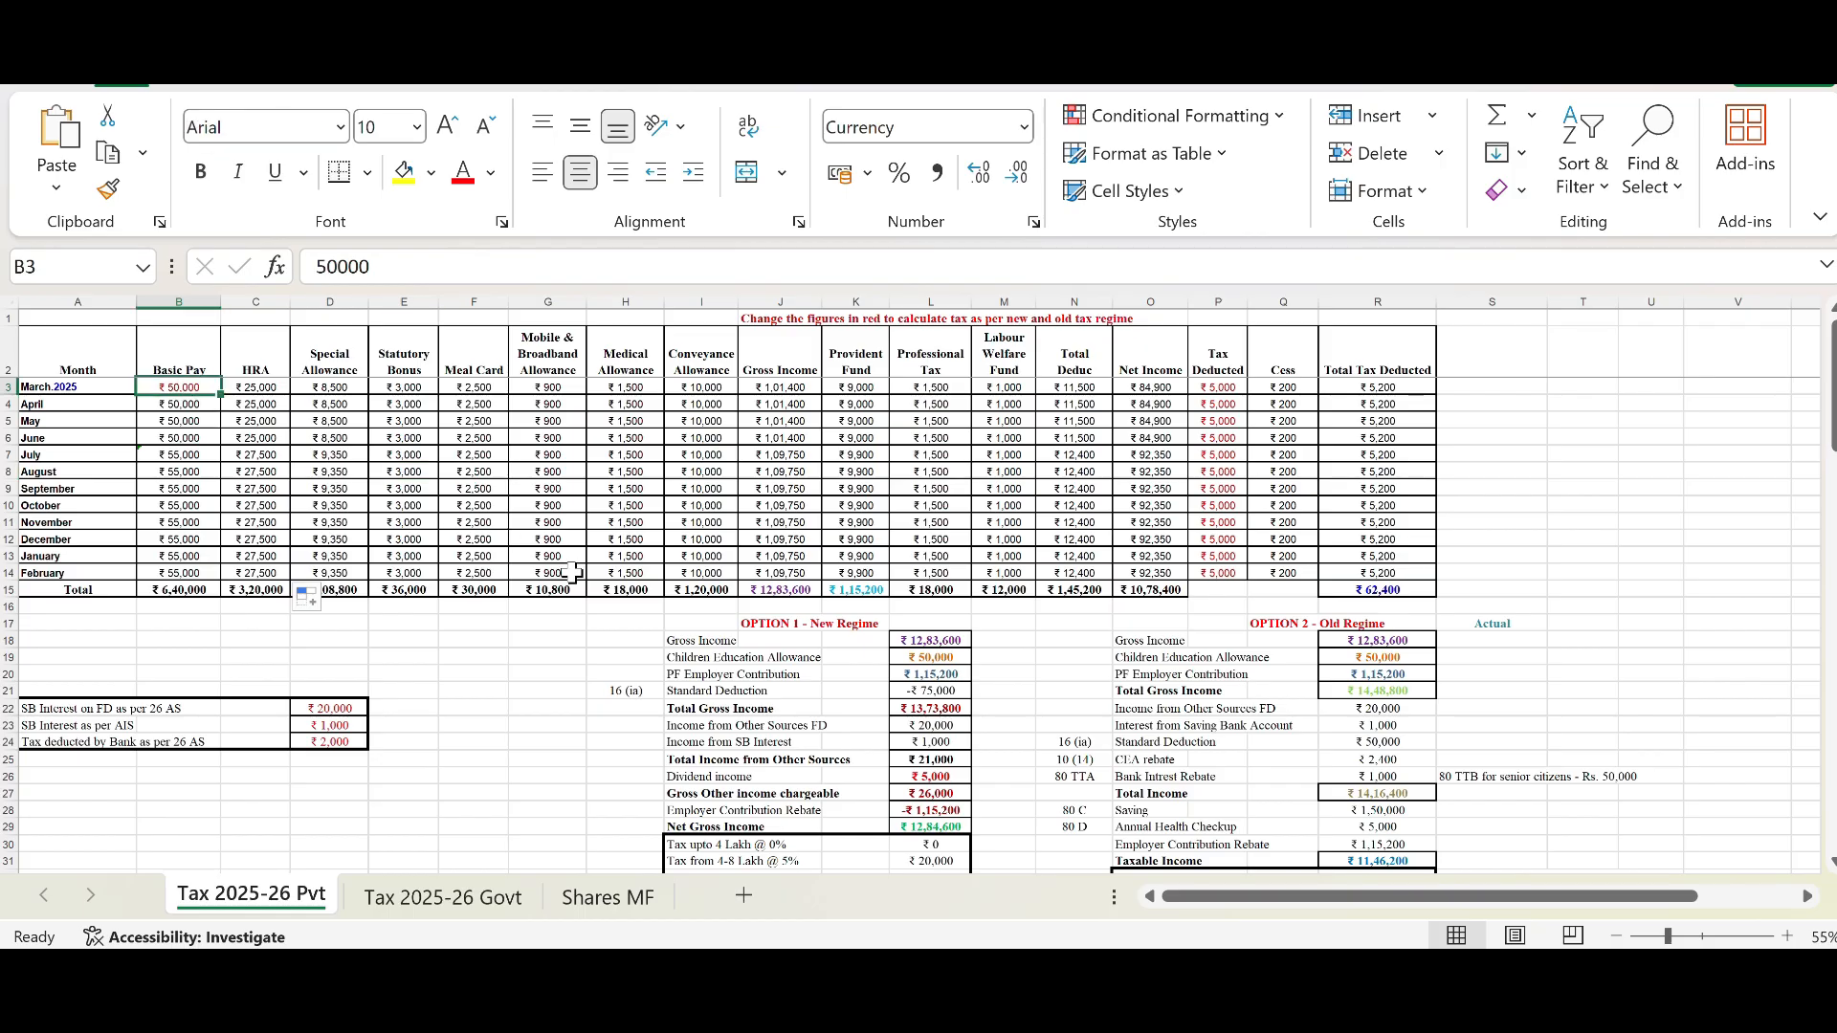
pyautogui.click(909, 641)
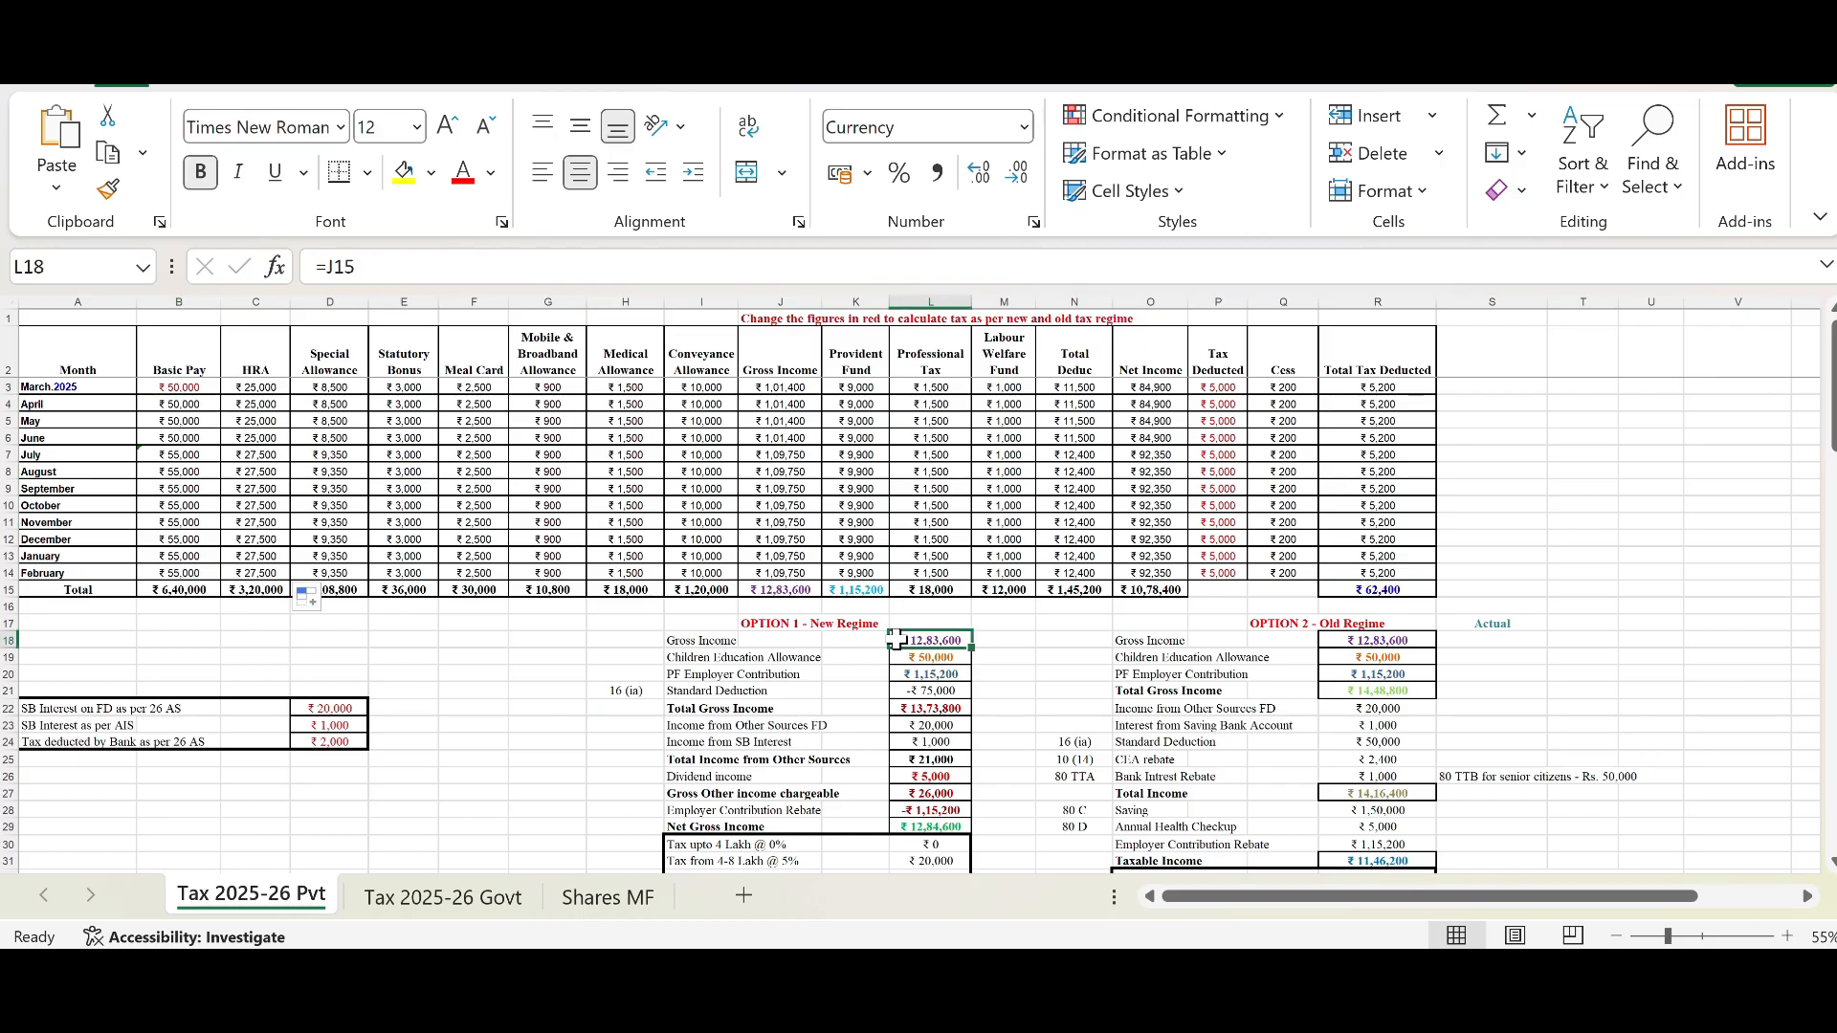
# Step: Set the March 2025 Basic Pay to 60,000
pyautogui.click(201, 385)
pyautogui.write('60,00')
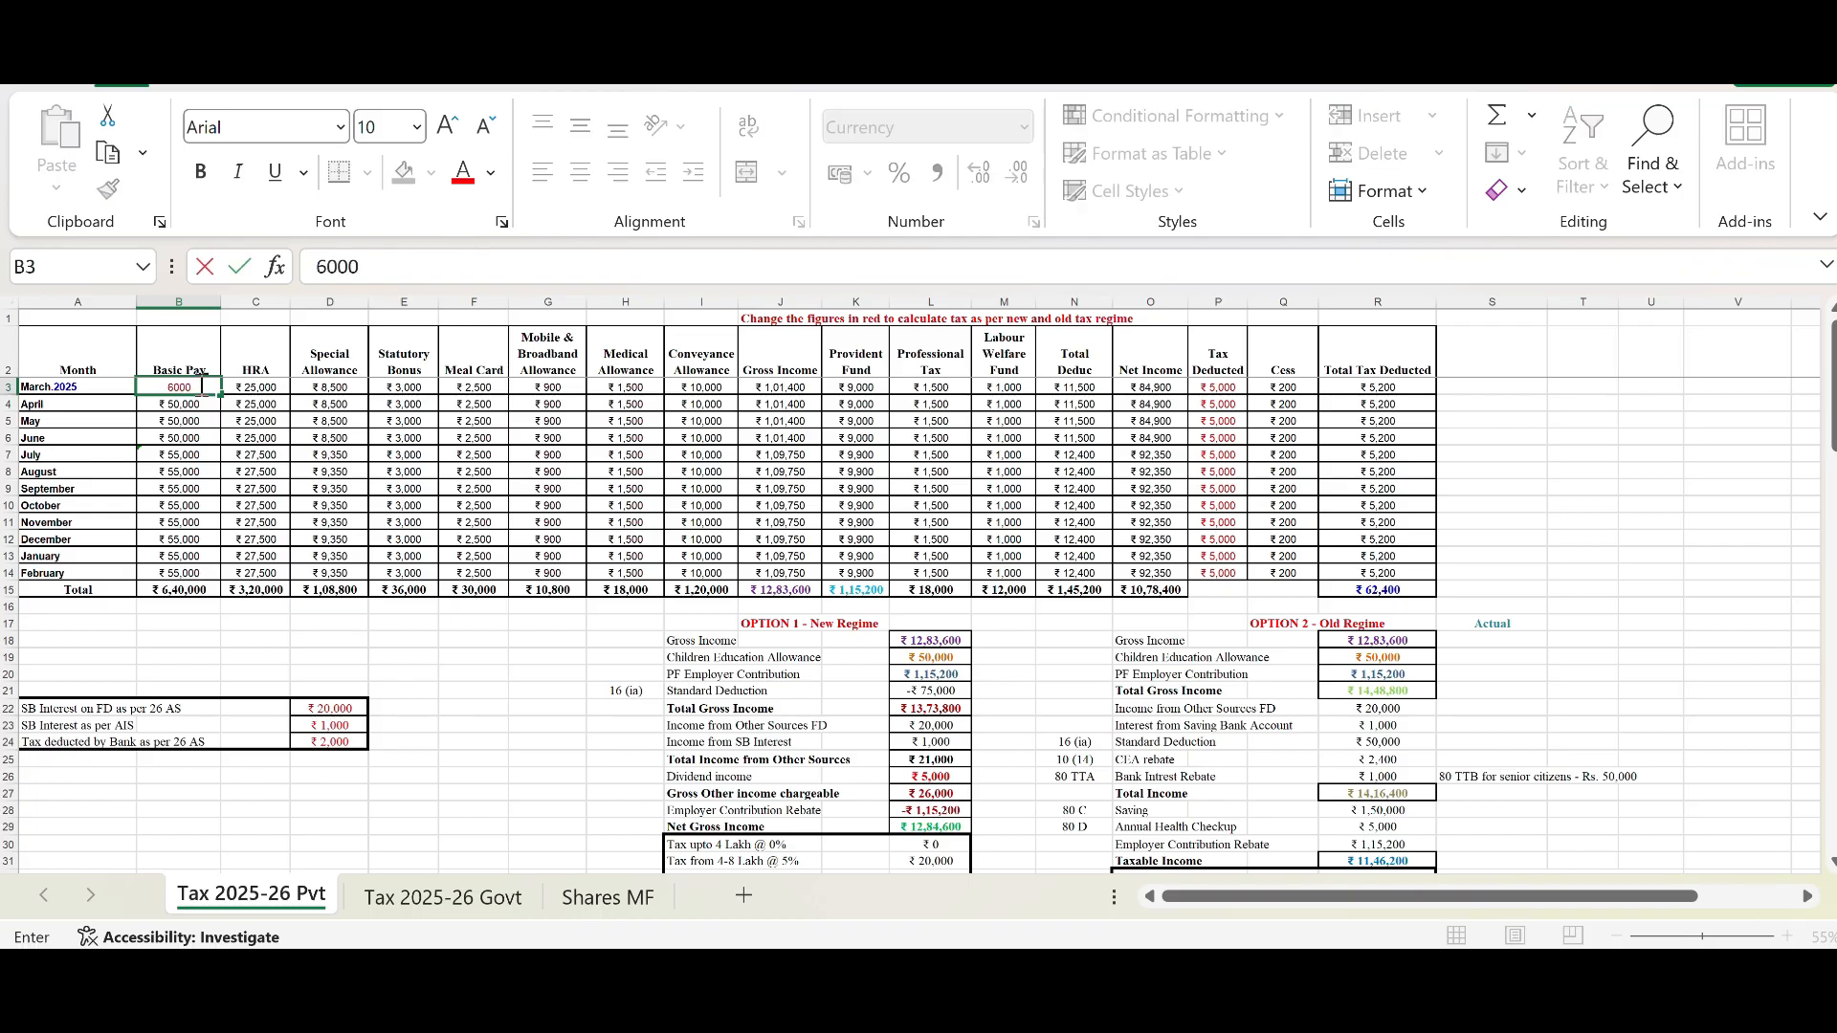
pyautogui.write('0')
pyautogui.press('Return')
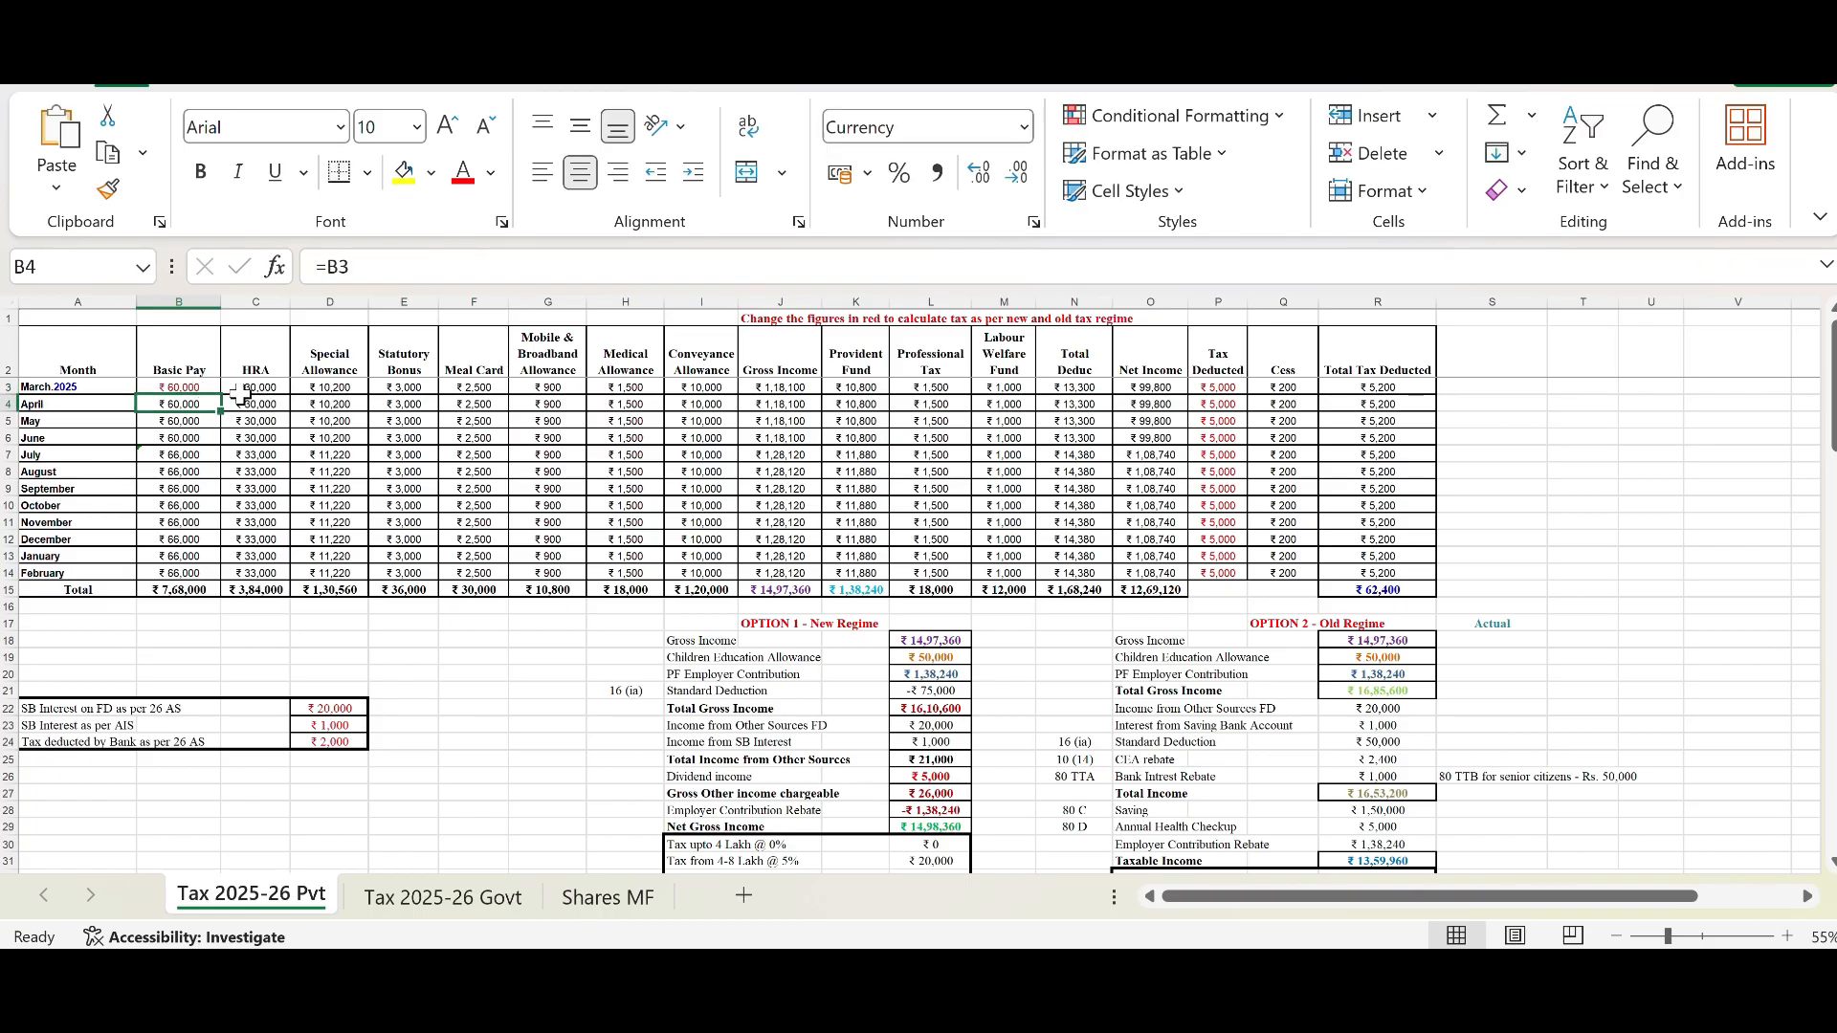
# Step: Examine the HRA column, the Gross Income and Provident Fund totals, and the New Regime Gross Income, allowance, PF and Standard Deduction cells
pyautogui.moveTo(240, 393); pyautogui.dragTo(259, 507)
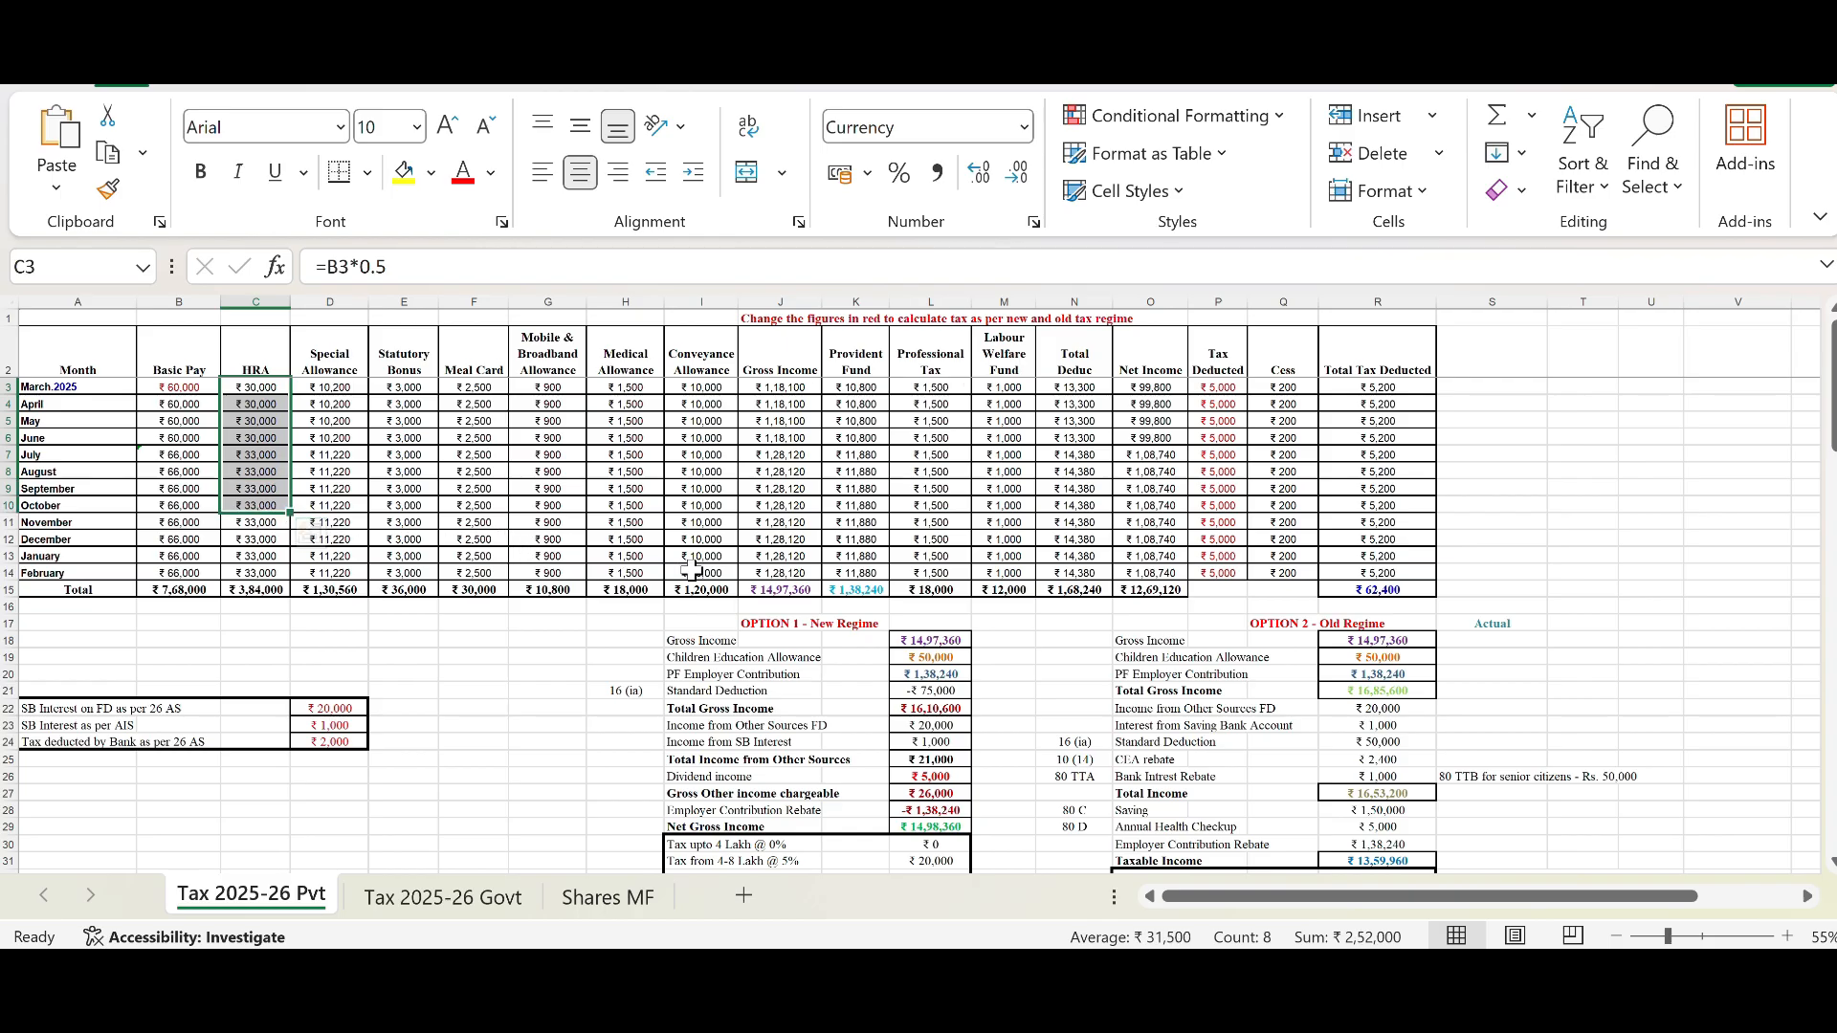
pyautogui.click(809, 592)
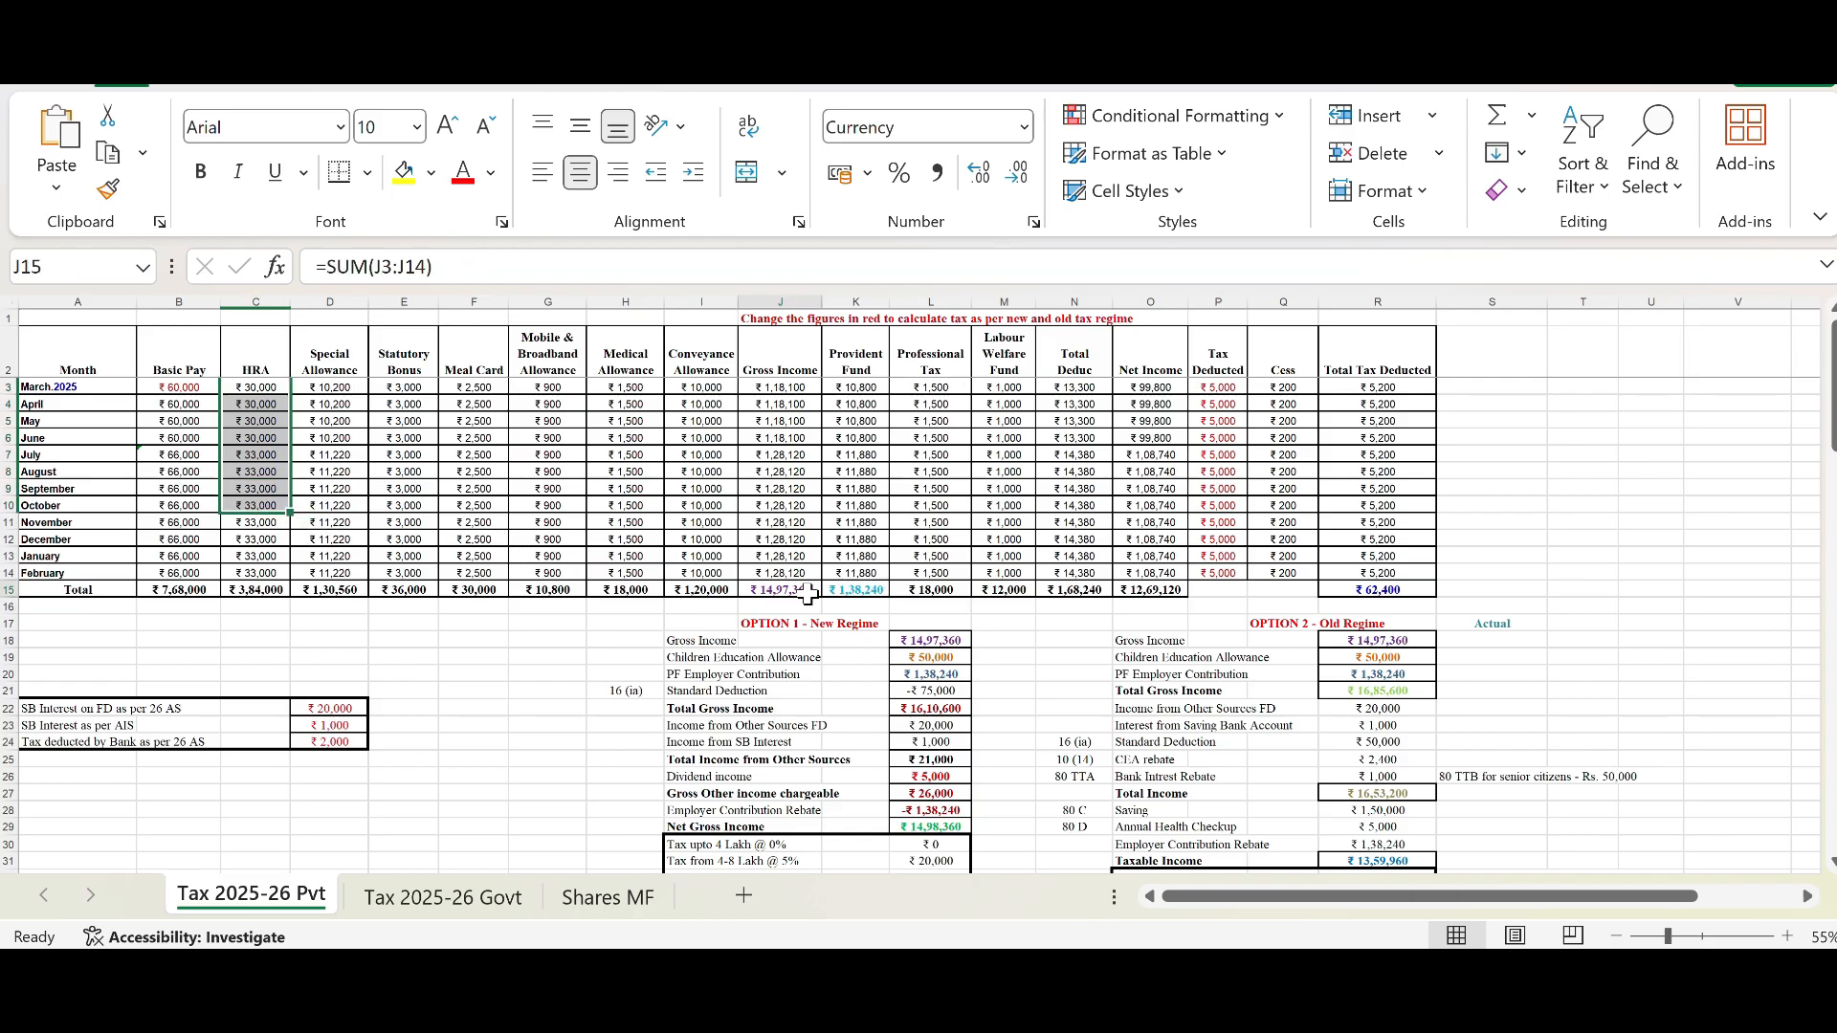
pyautogui.click(927, 643)
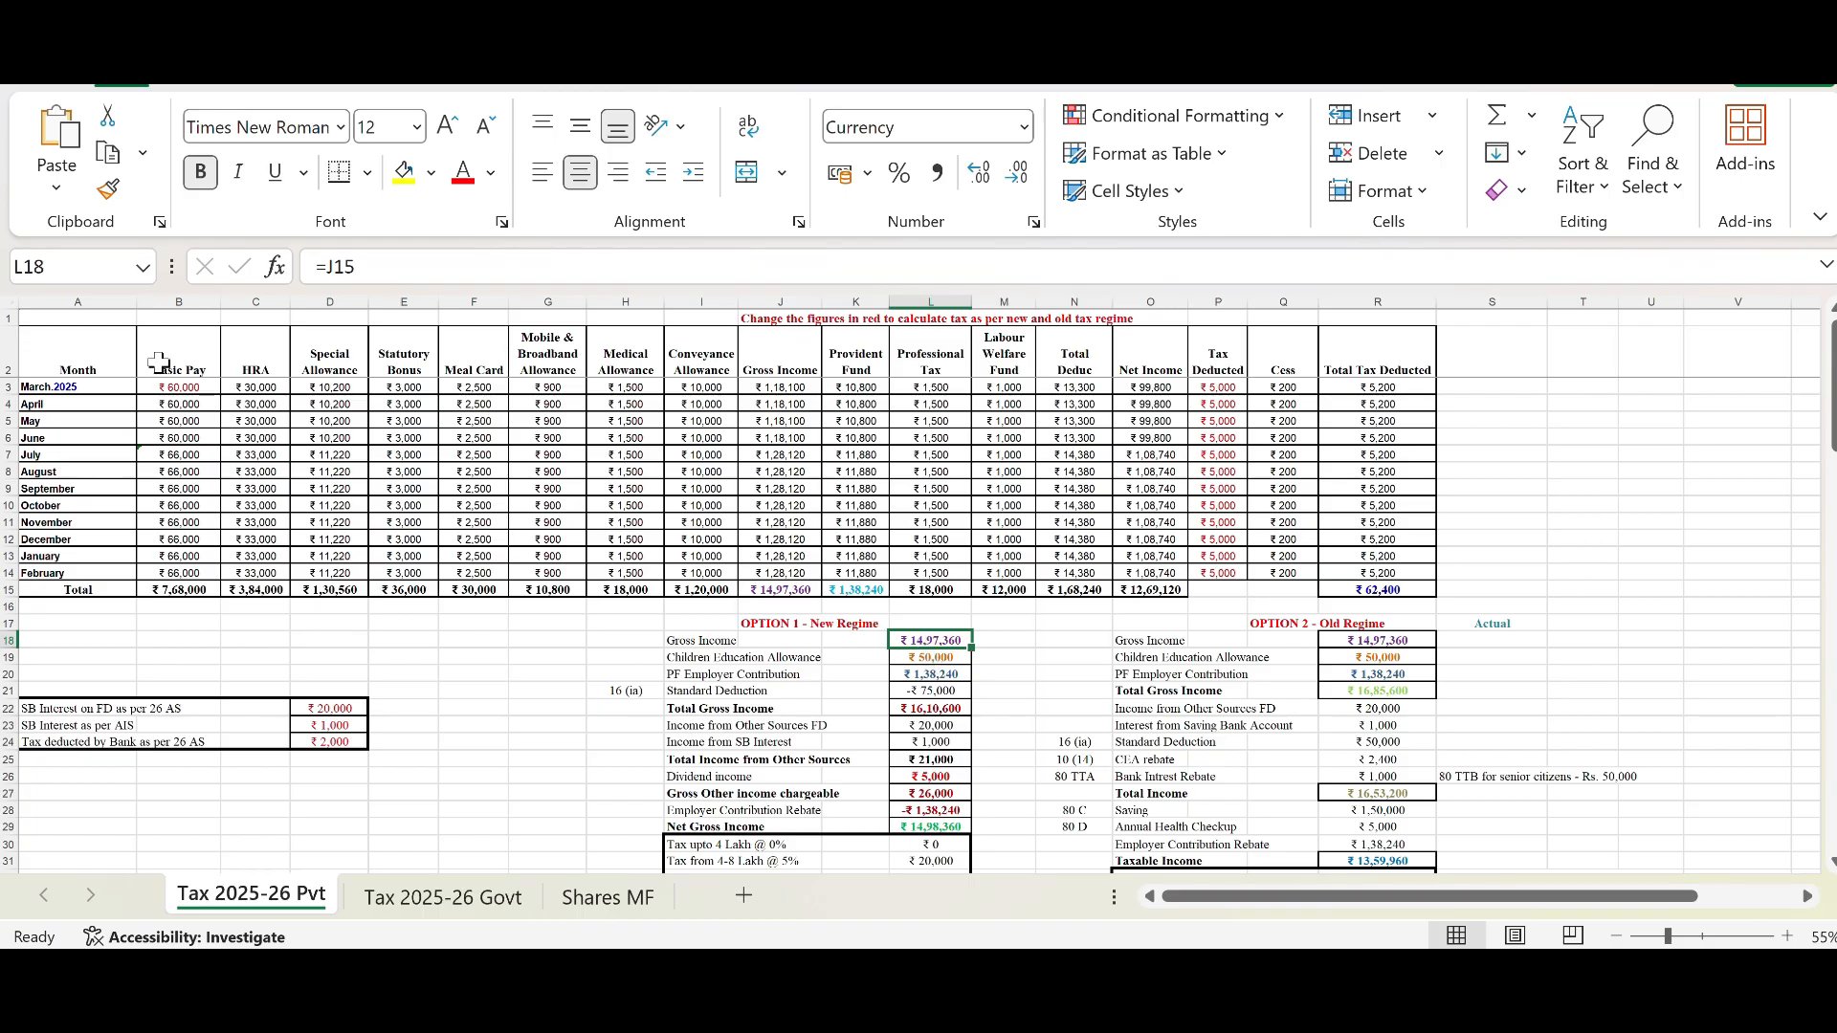
pyautogui.click(198, 387)
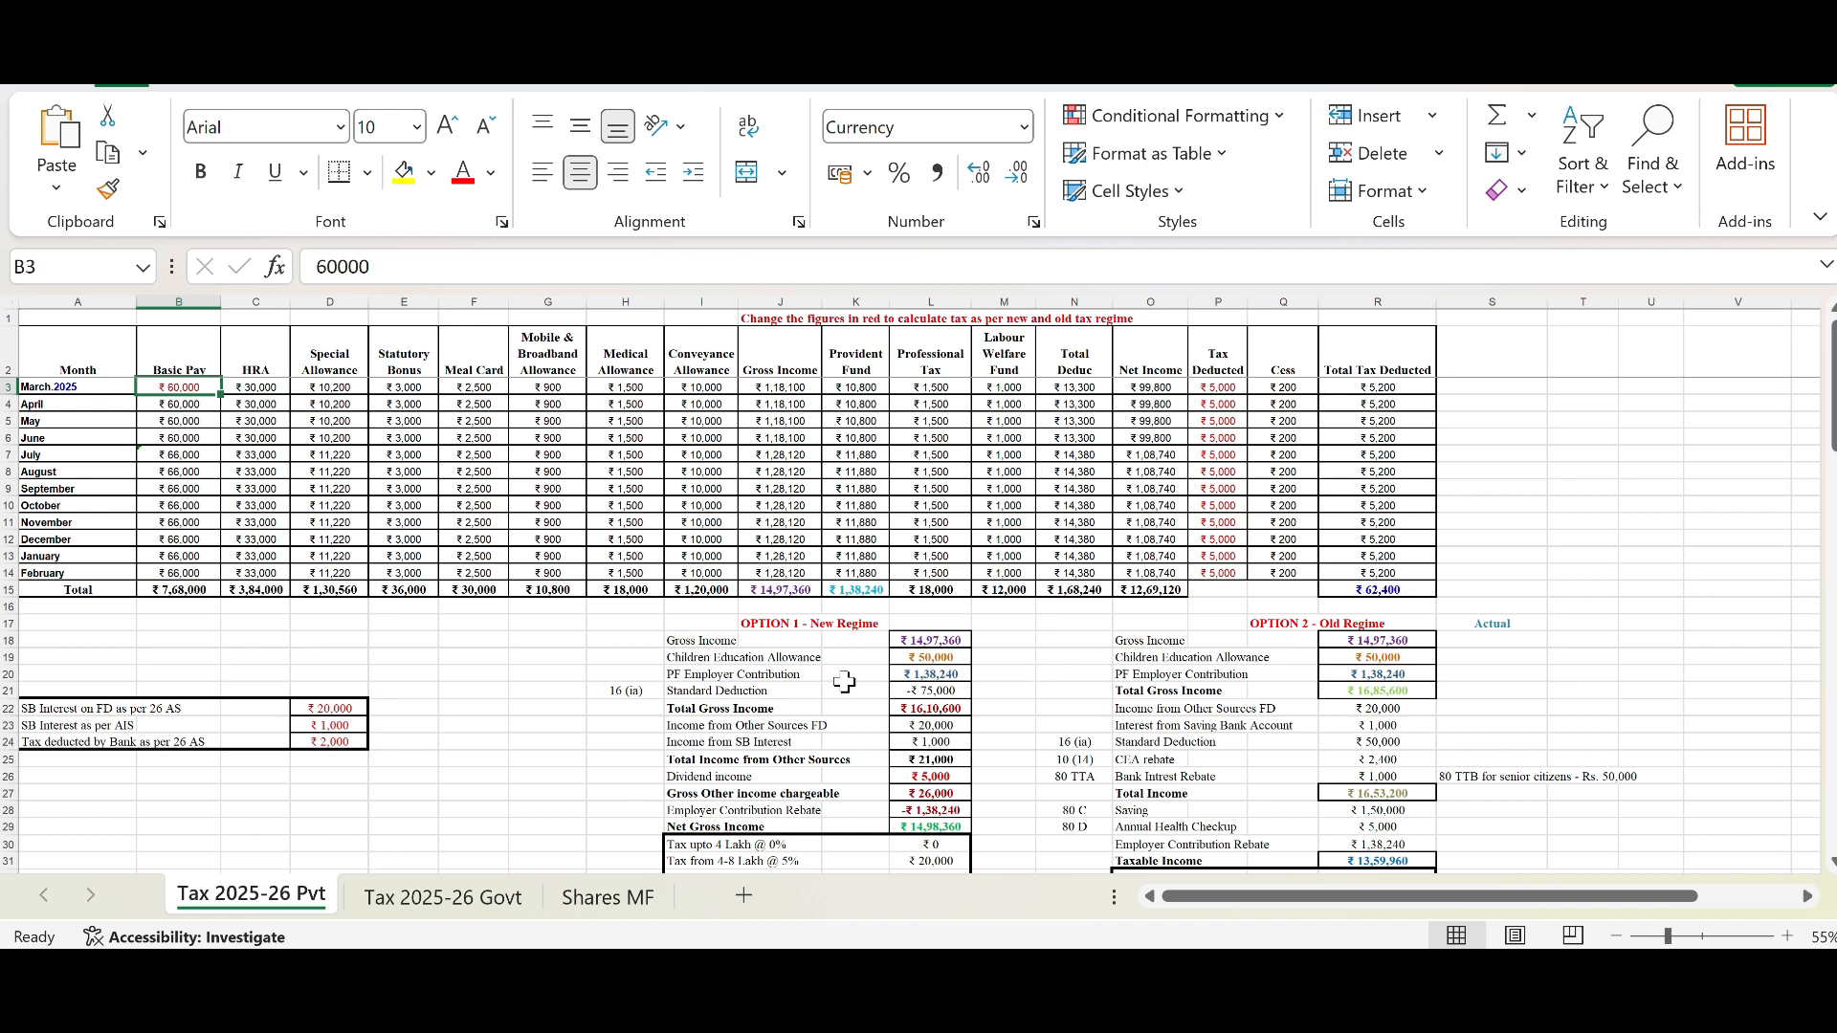
pyautogui.click(901, 660)
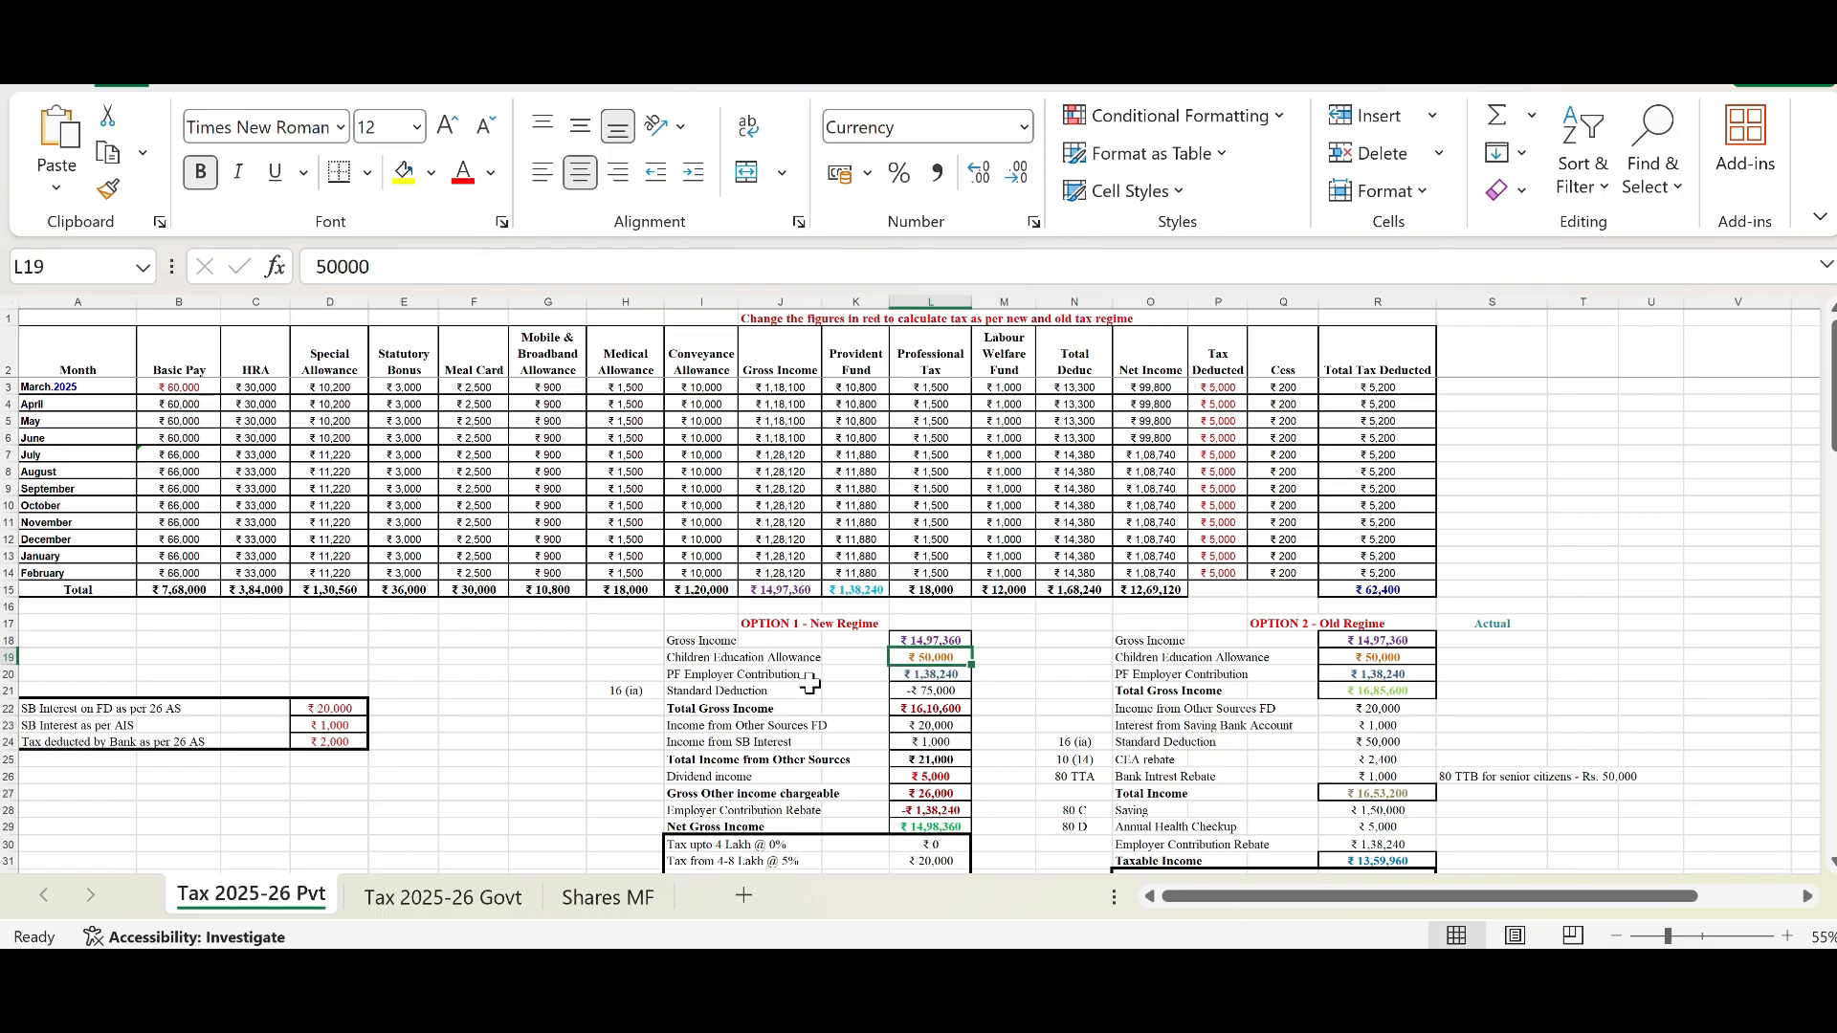
pyautogui.click(708, 677)
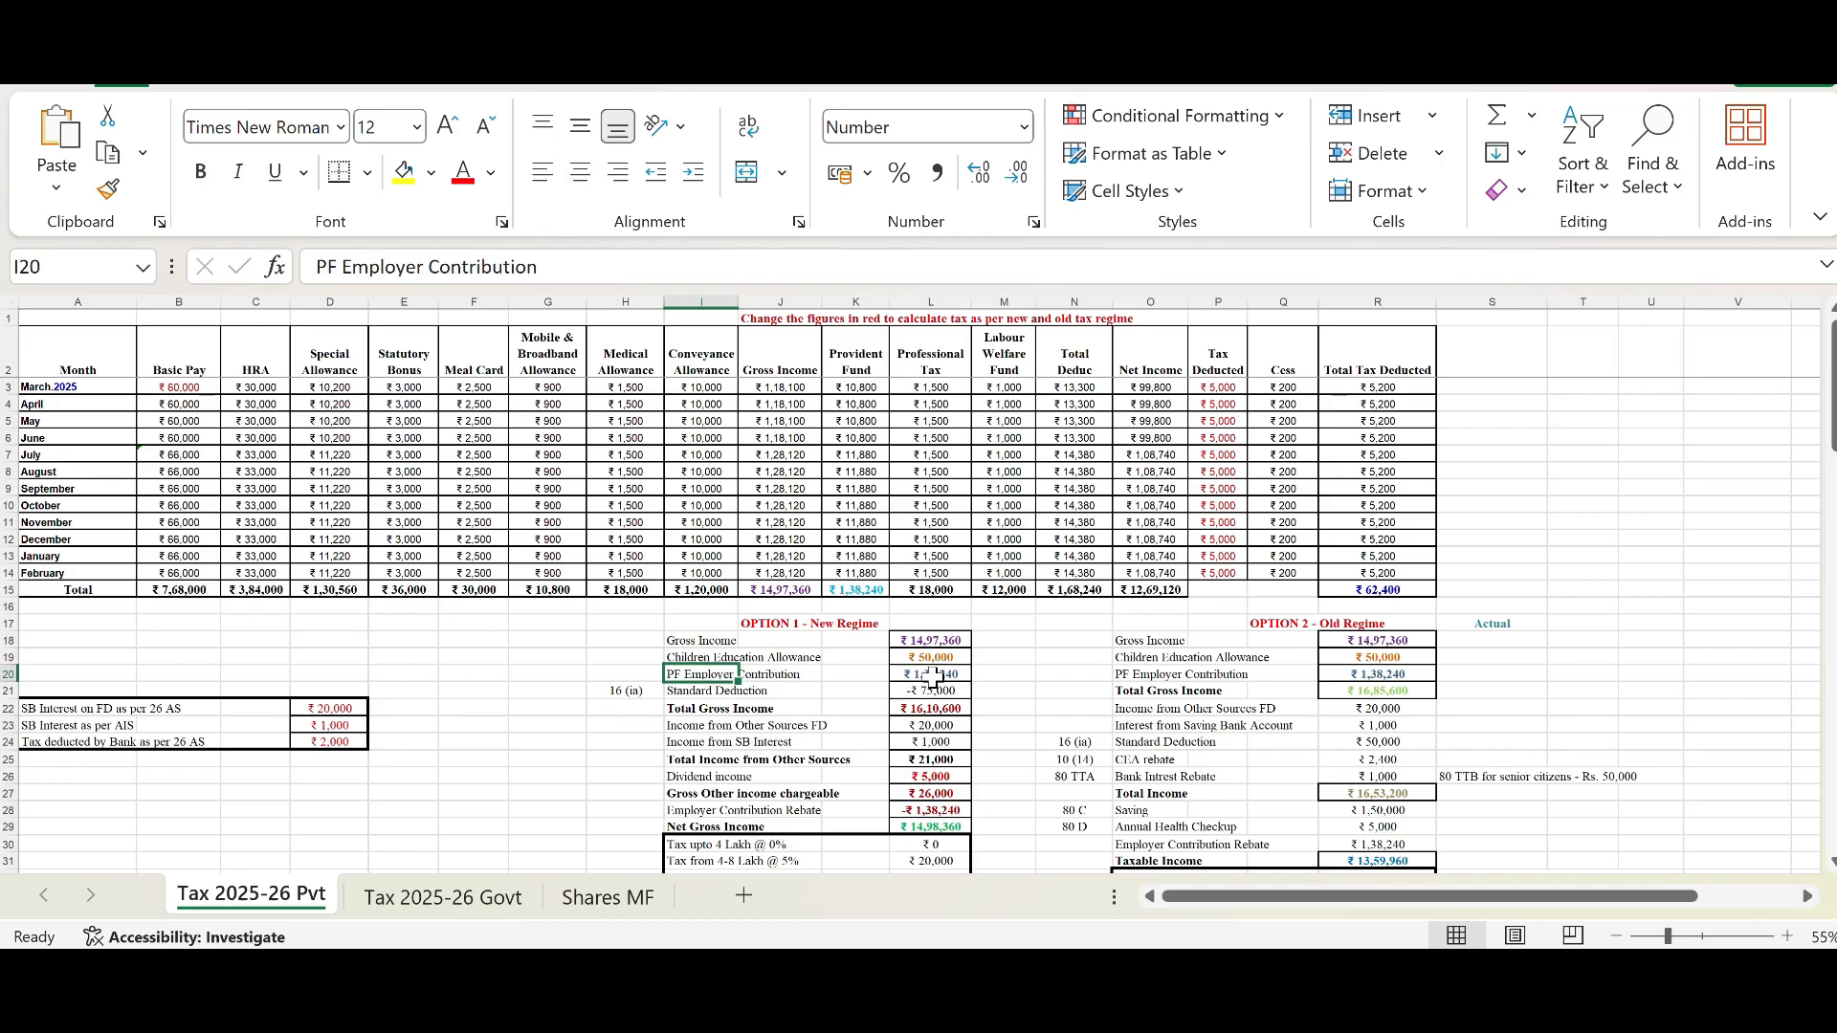
pyautogui.click(933, 677)
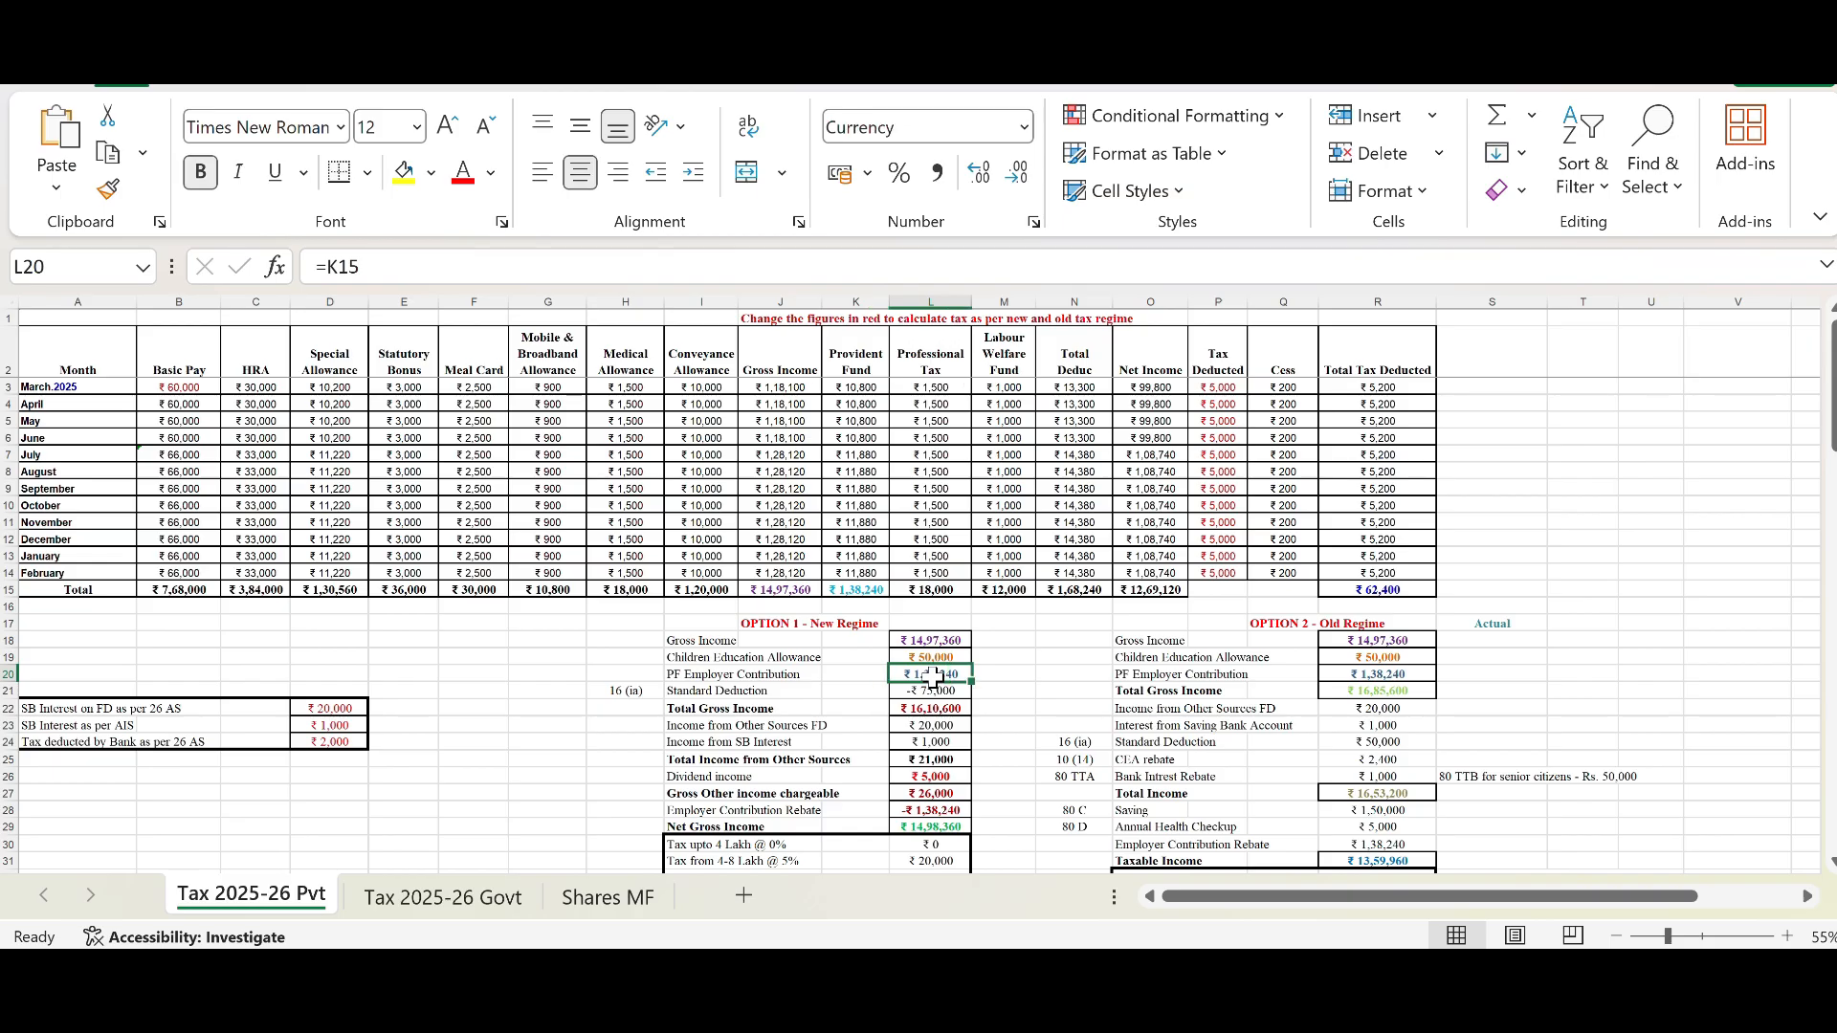
pyautogui.click(878, 592)
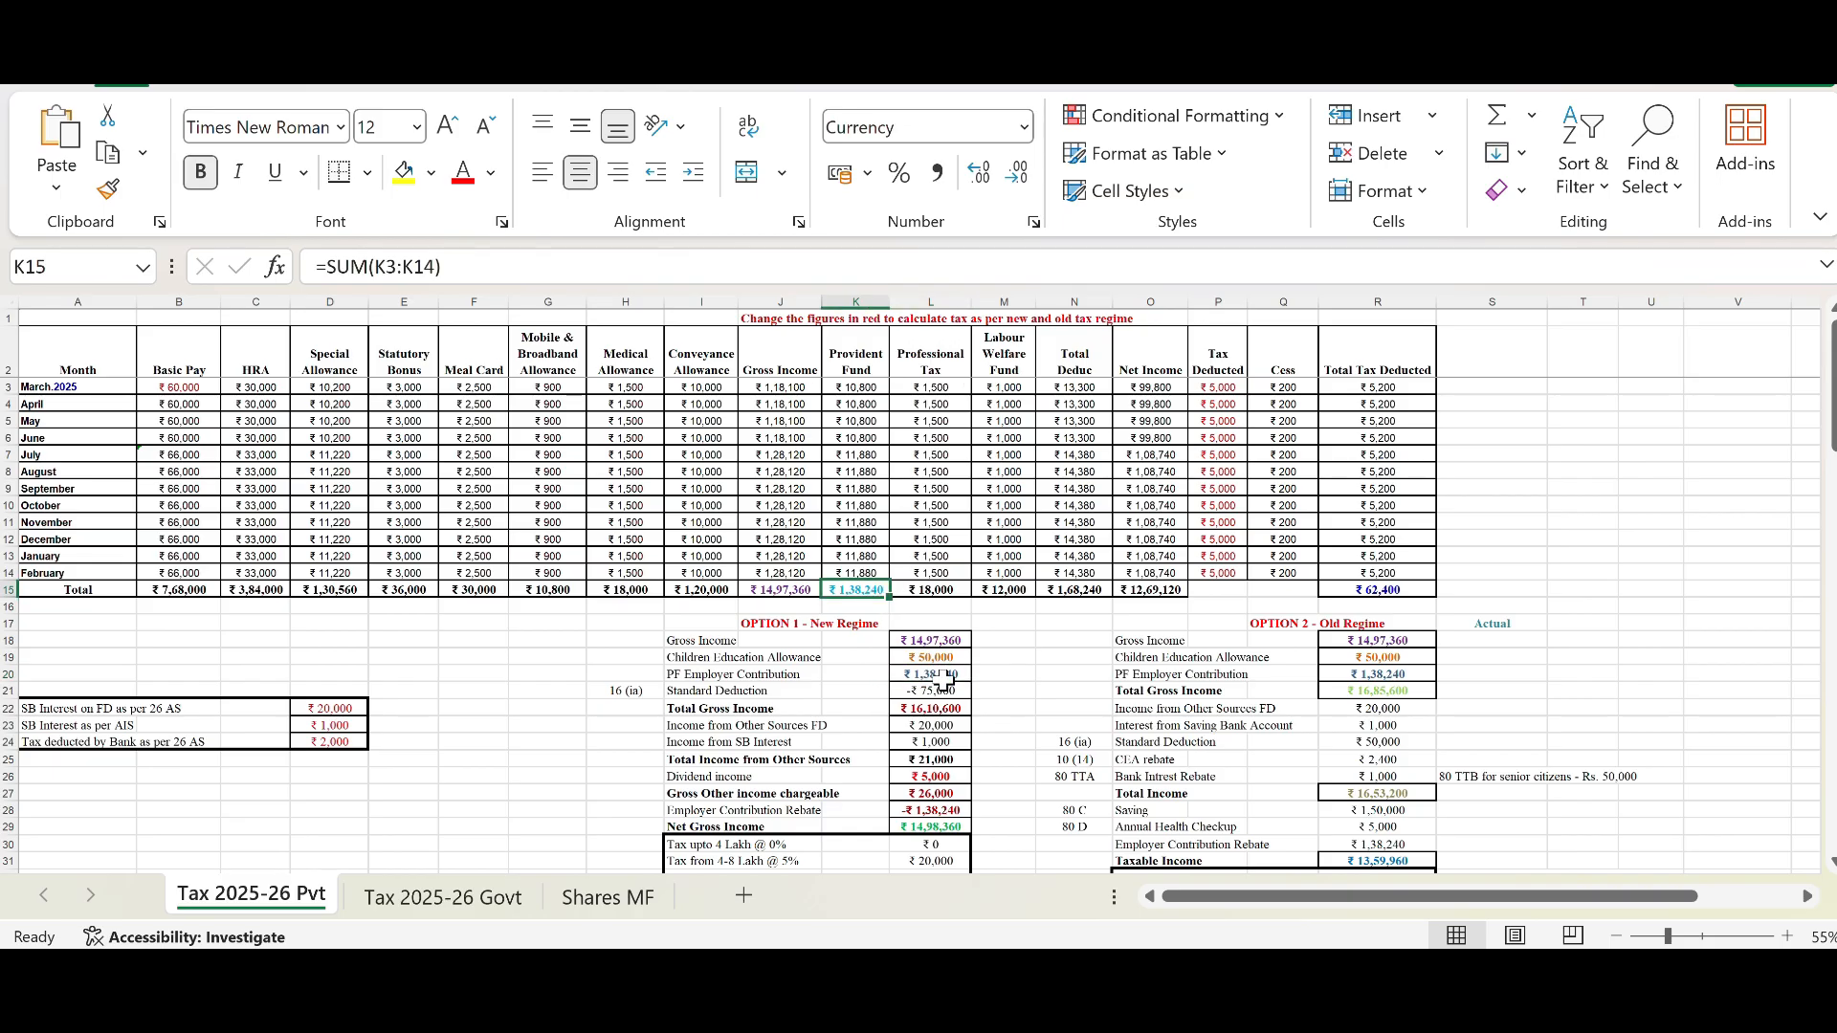
pyautogui.click(933, 691)
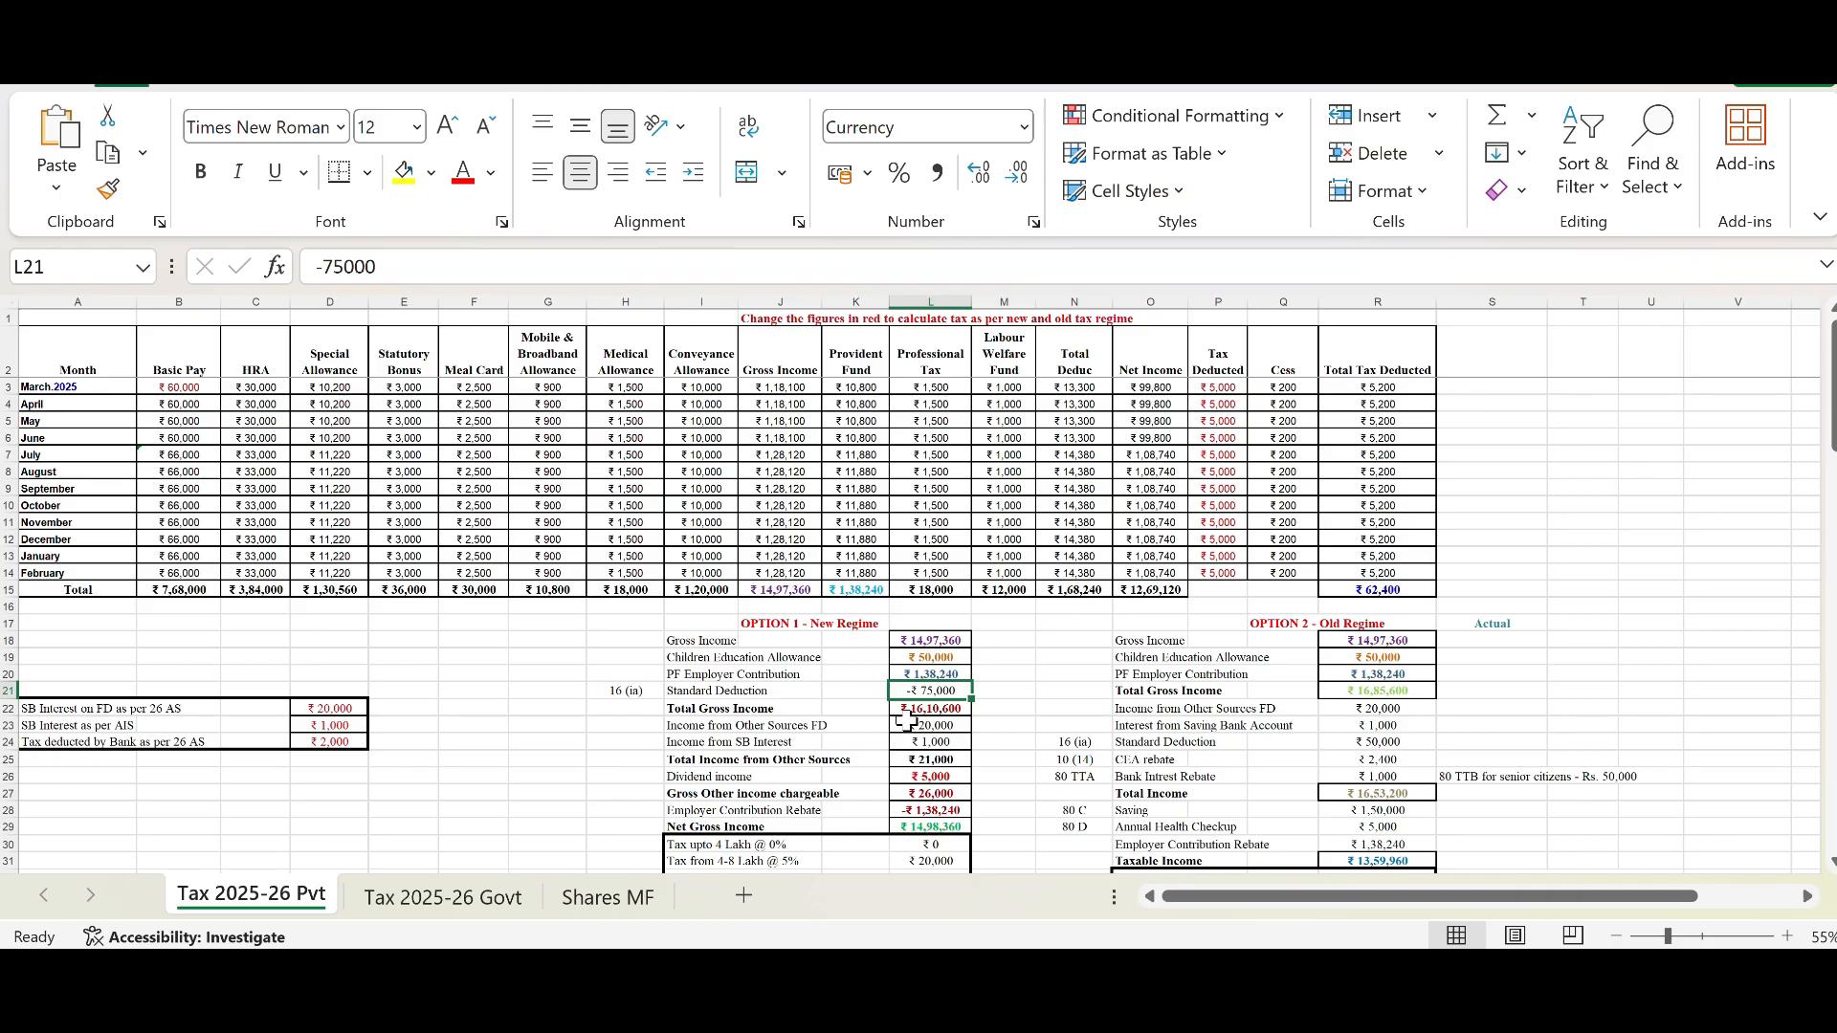
# Step: Step through the New Regime block from Gross Income down to Income from Other Sources FD
pyautogui.click(942, 639)
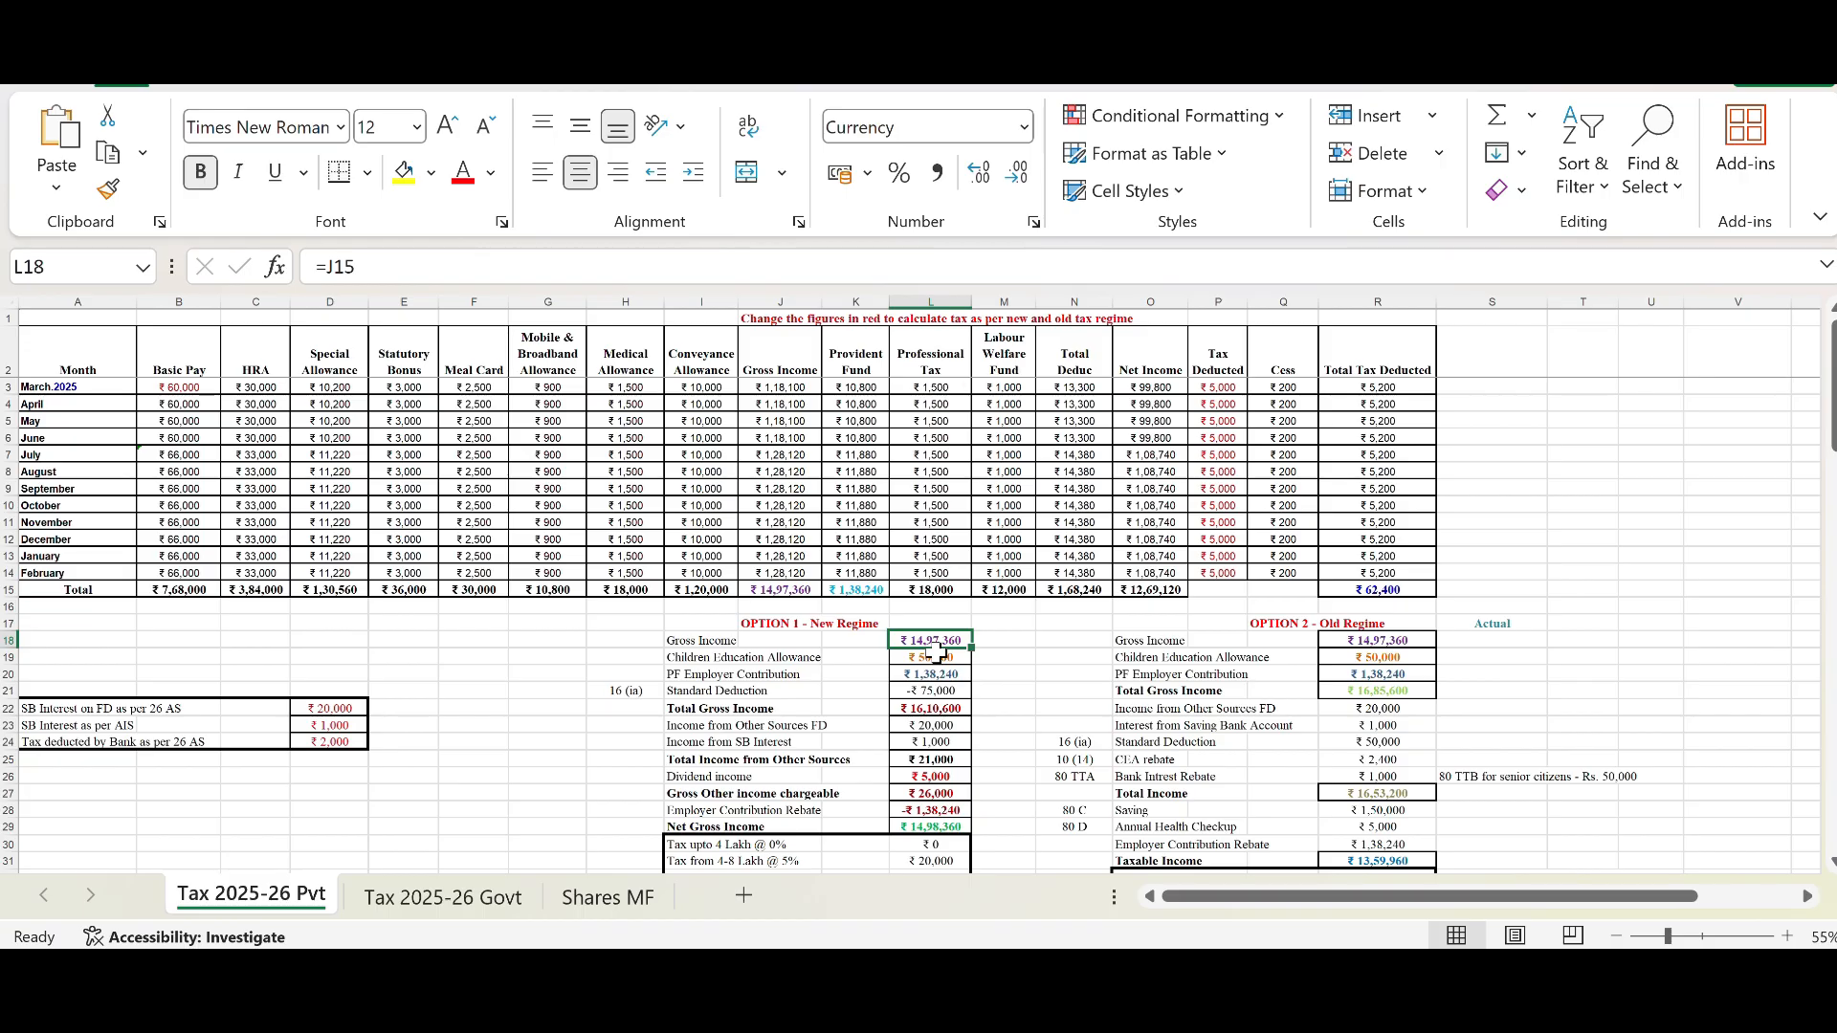
pyautogui.click(926, 658)
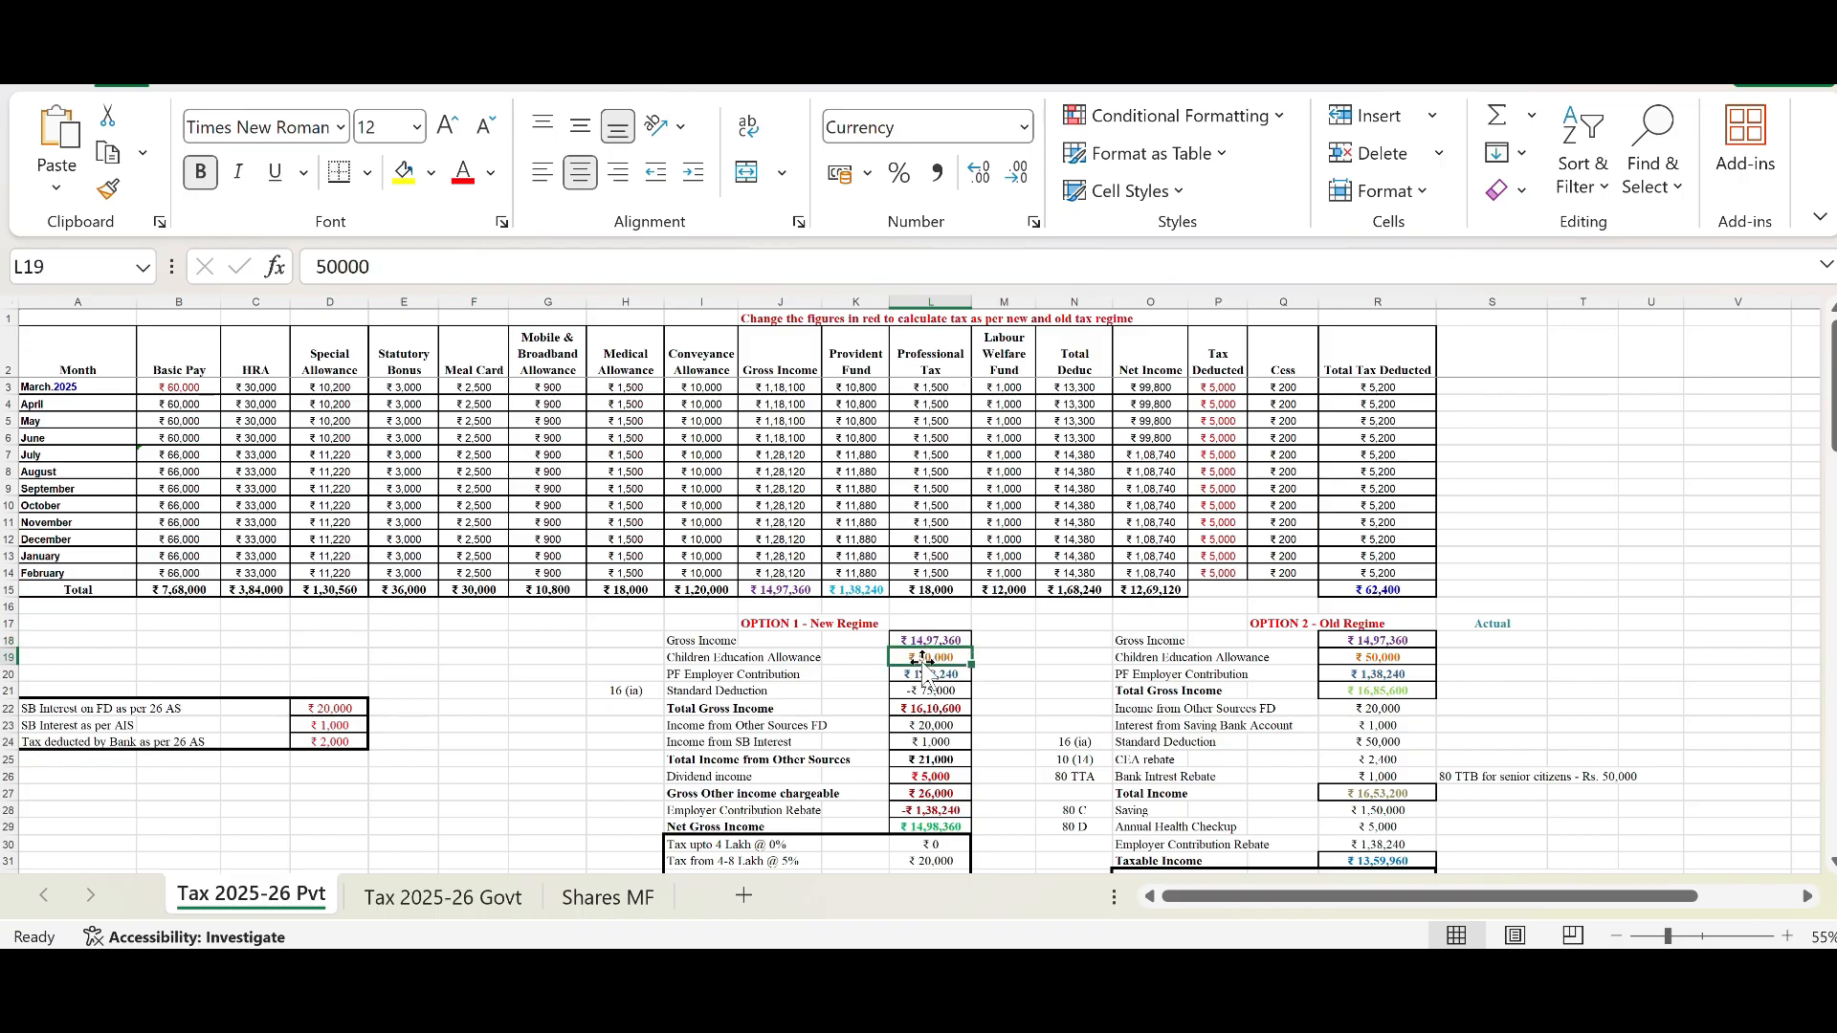
pyautogui.click(919, 673)
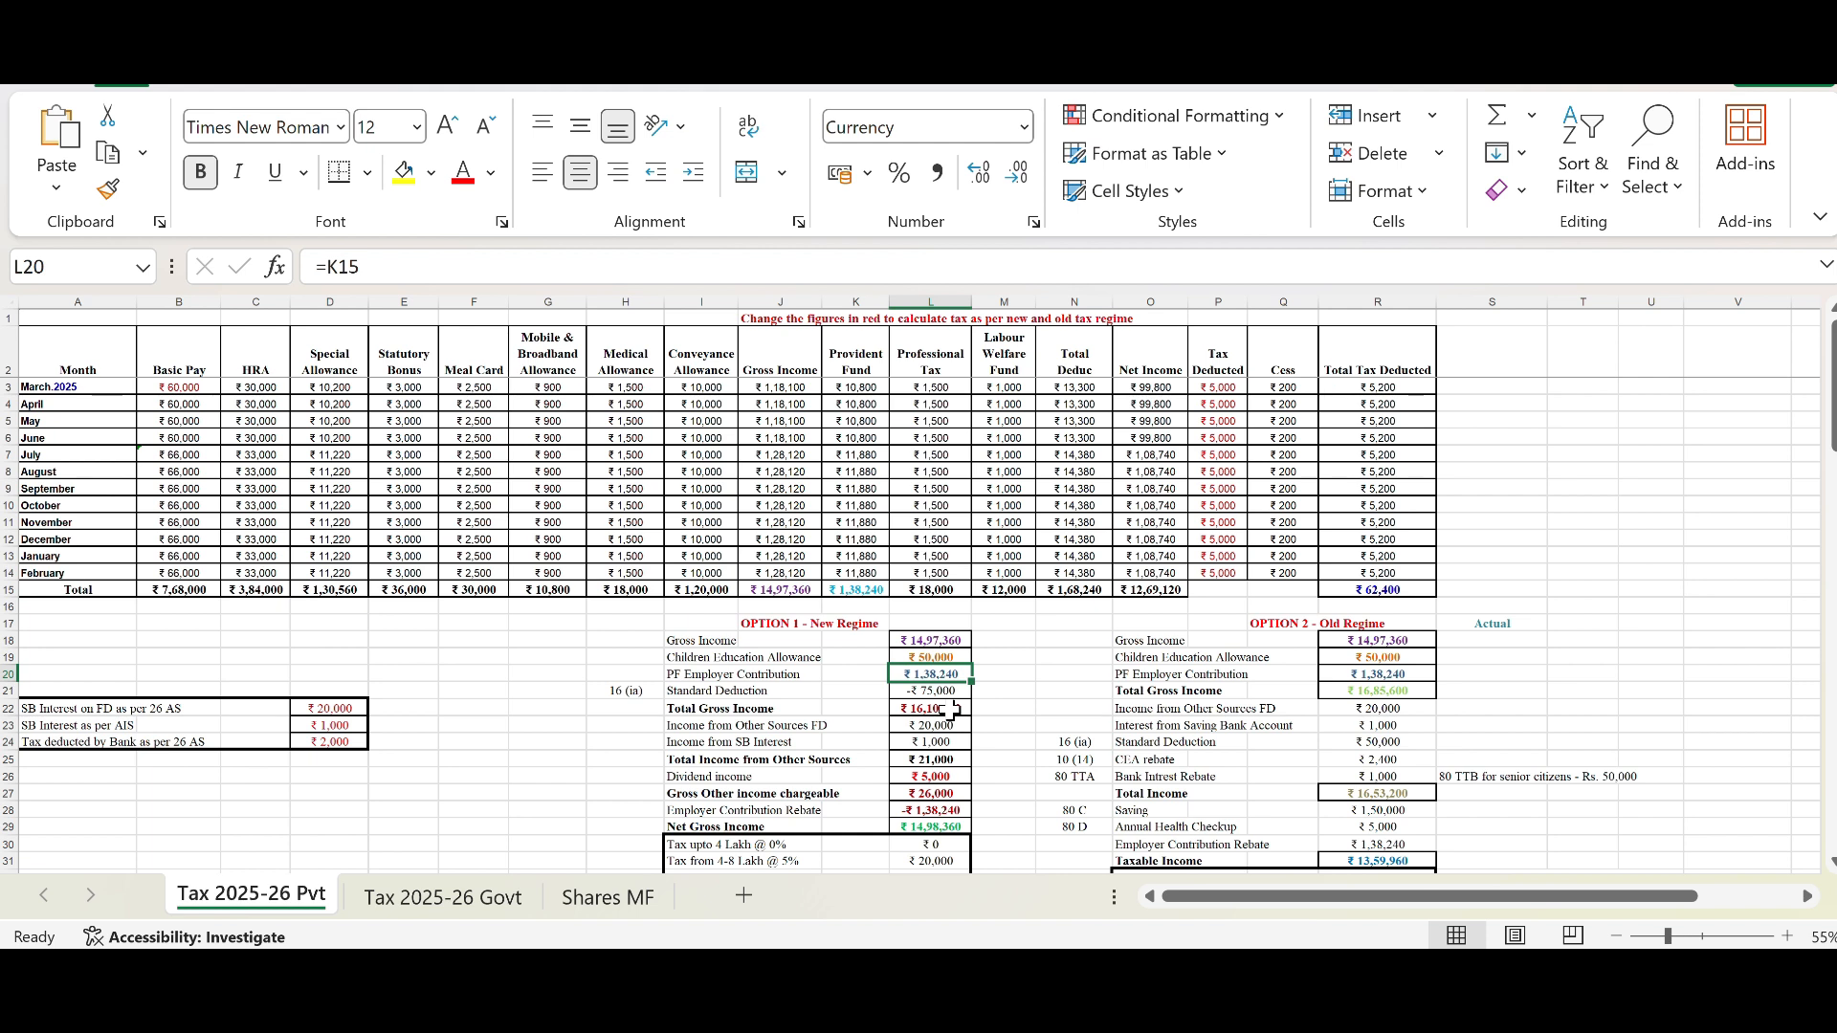
pyautogui.click(943, 691)
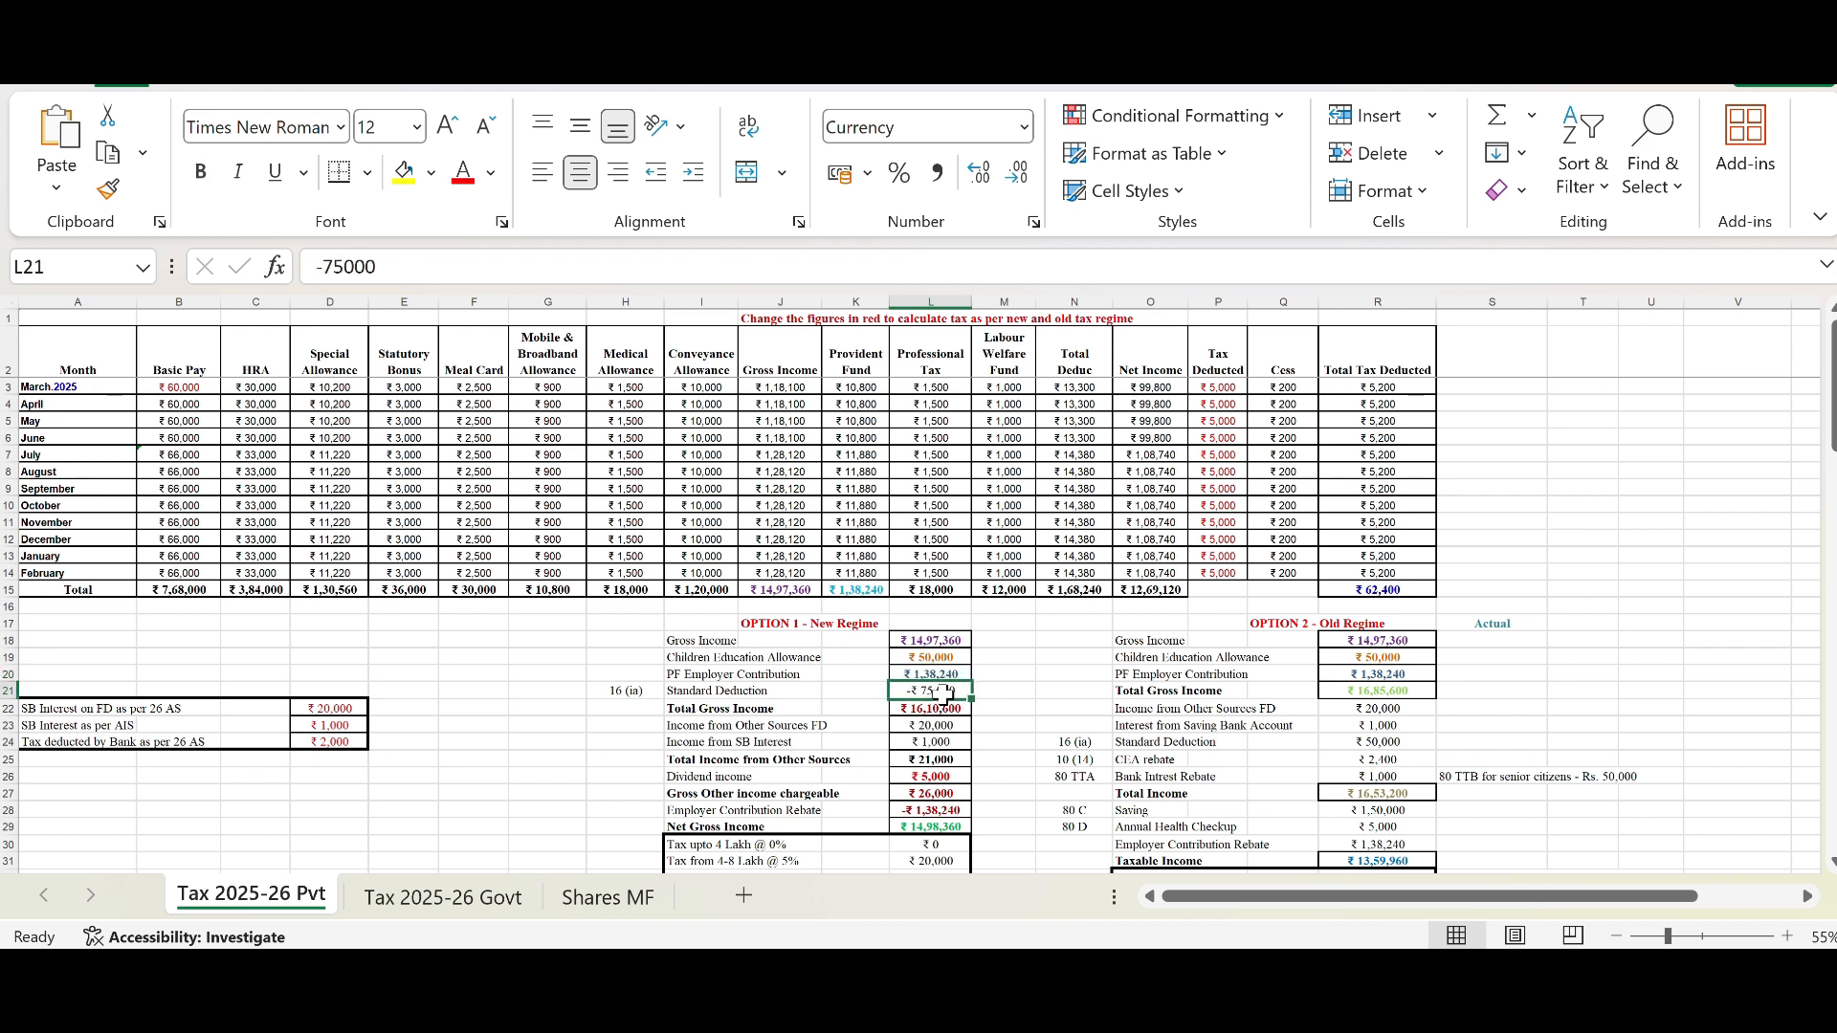
pyautogui.click(936, 709)
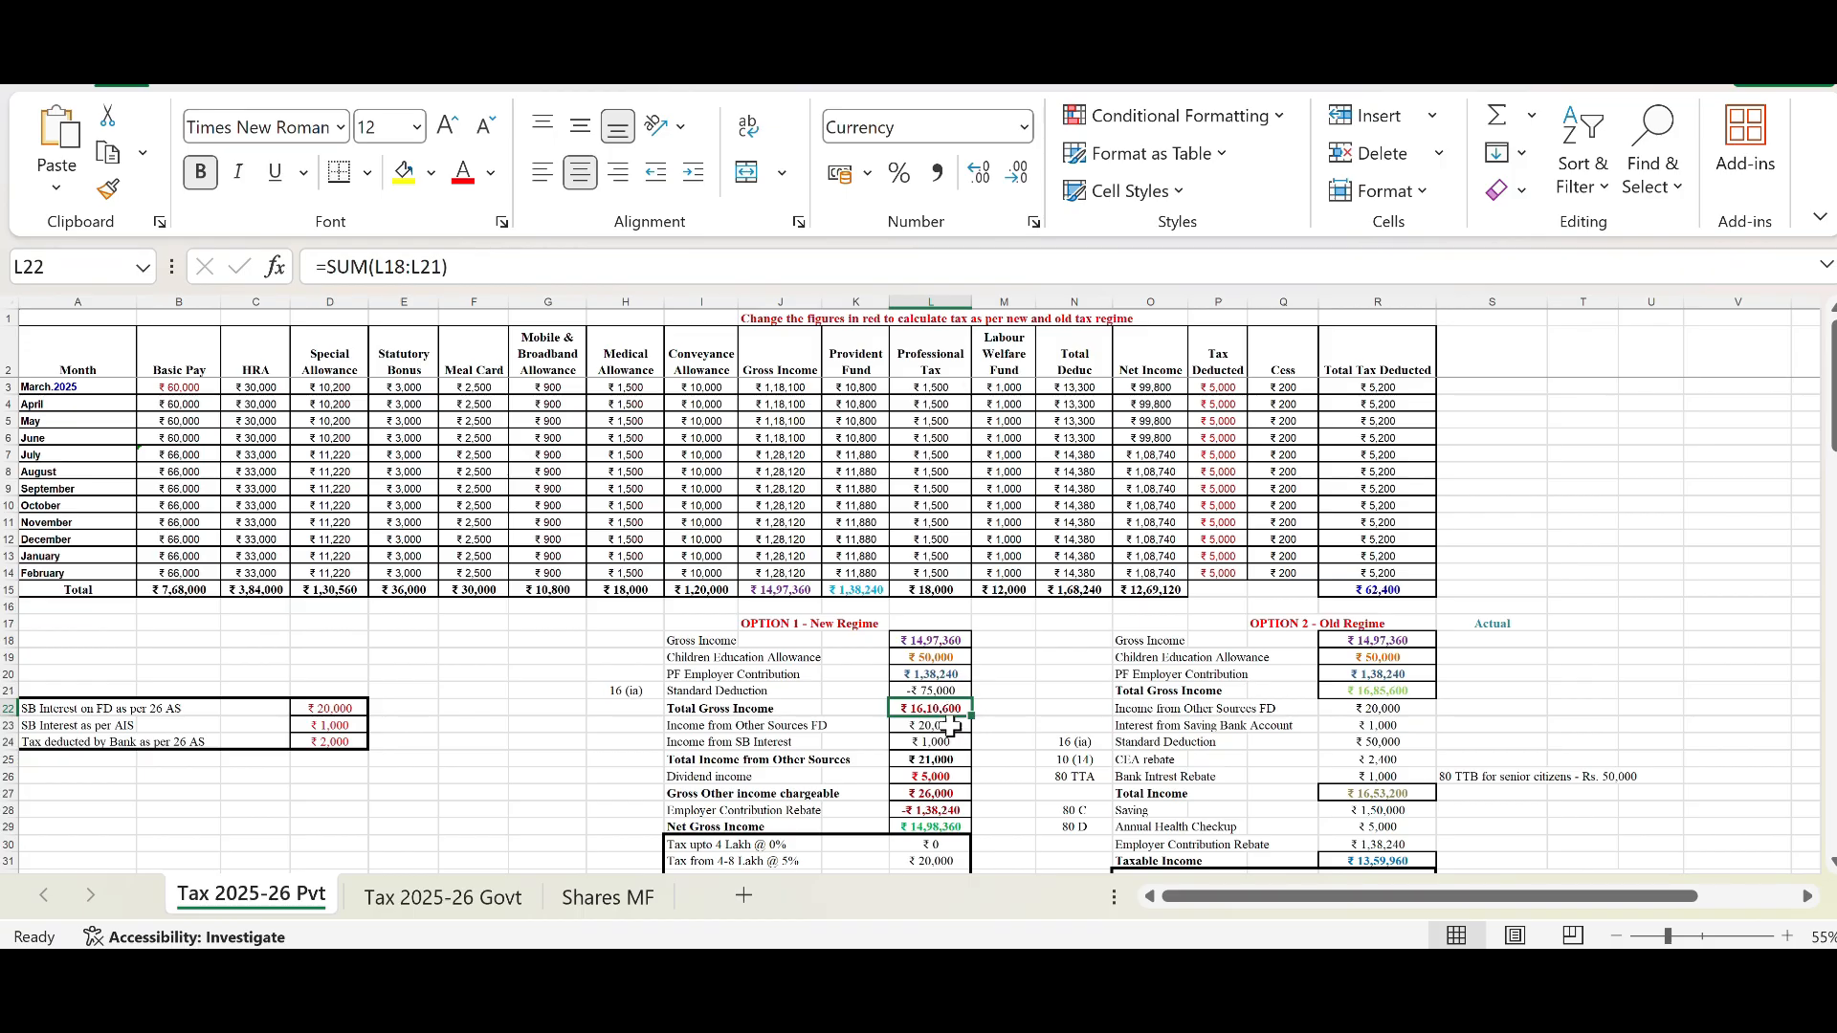
pyautogui.click(954, 727)
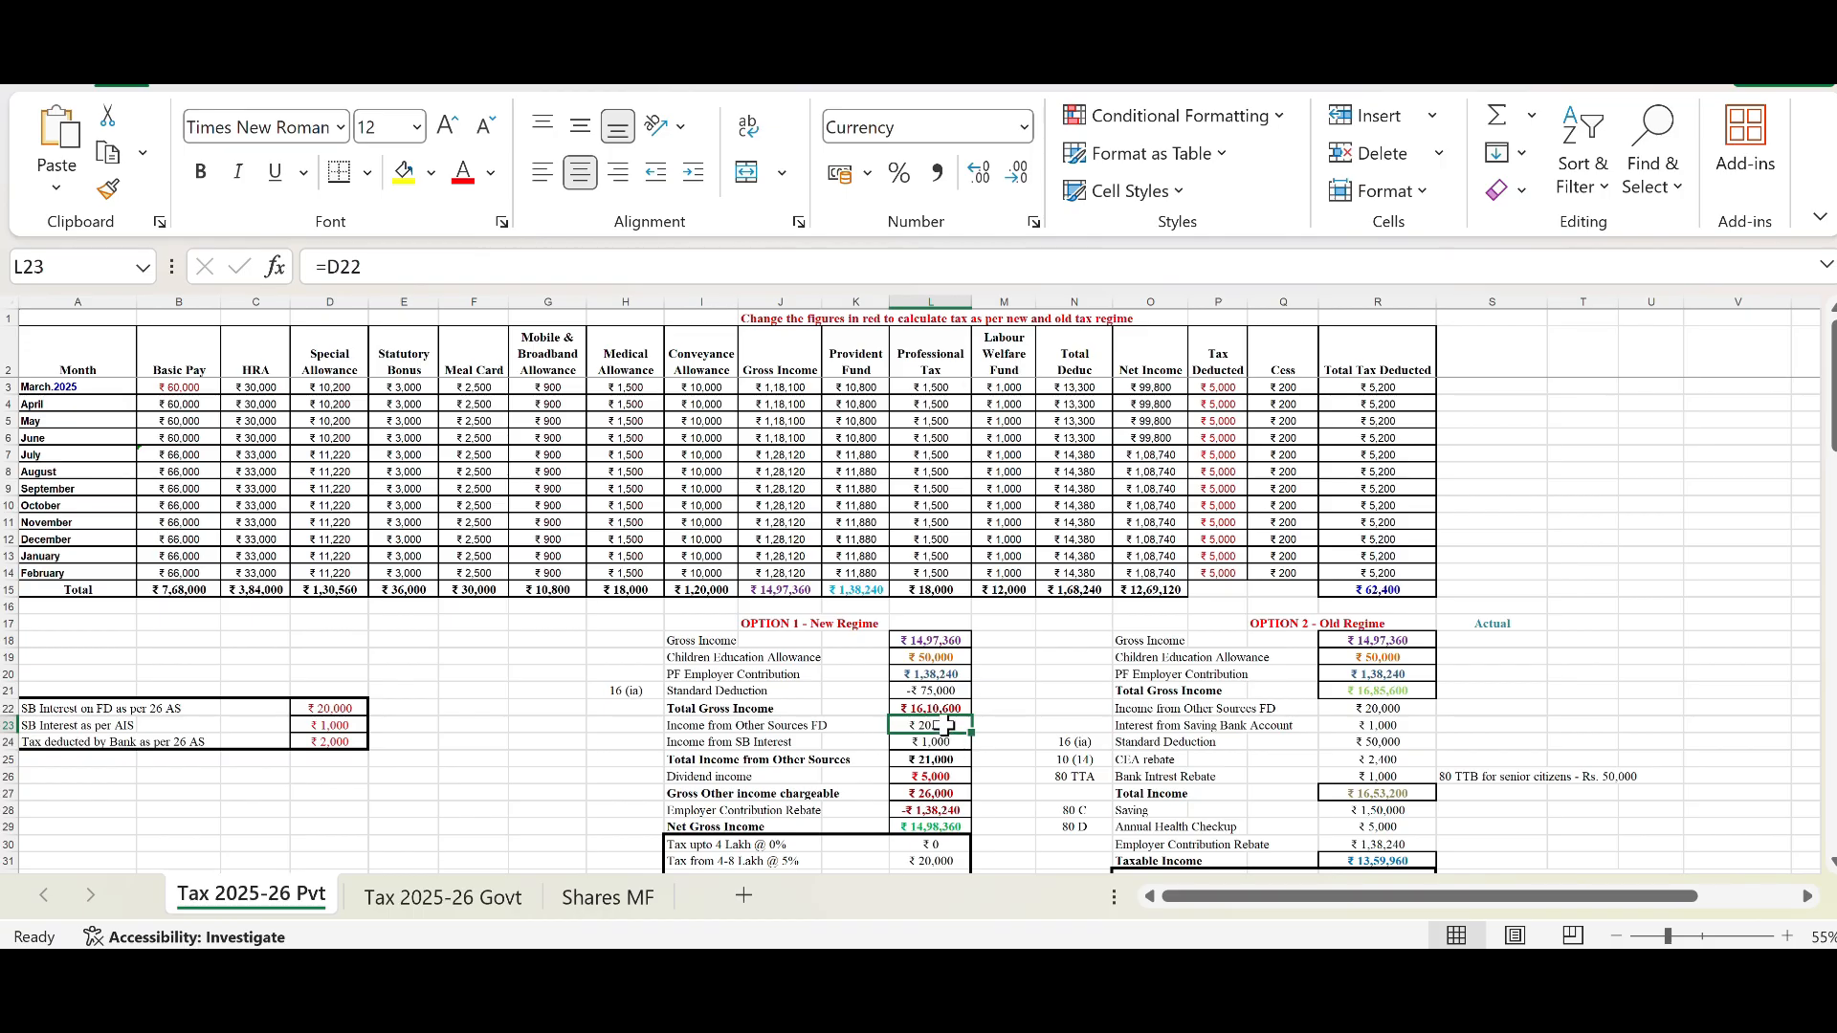
# Step: Set the SB Interest on FD as per 26AS to 1,00,000
pyautogui.click(332, 708)
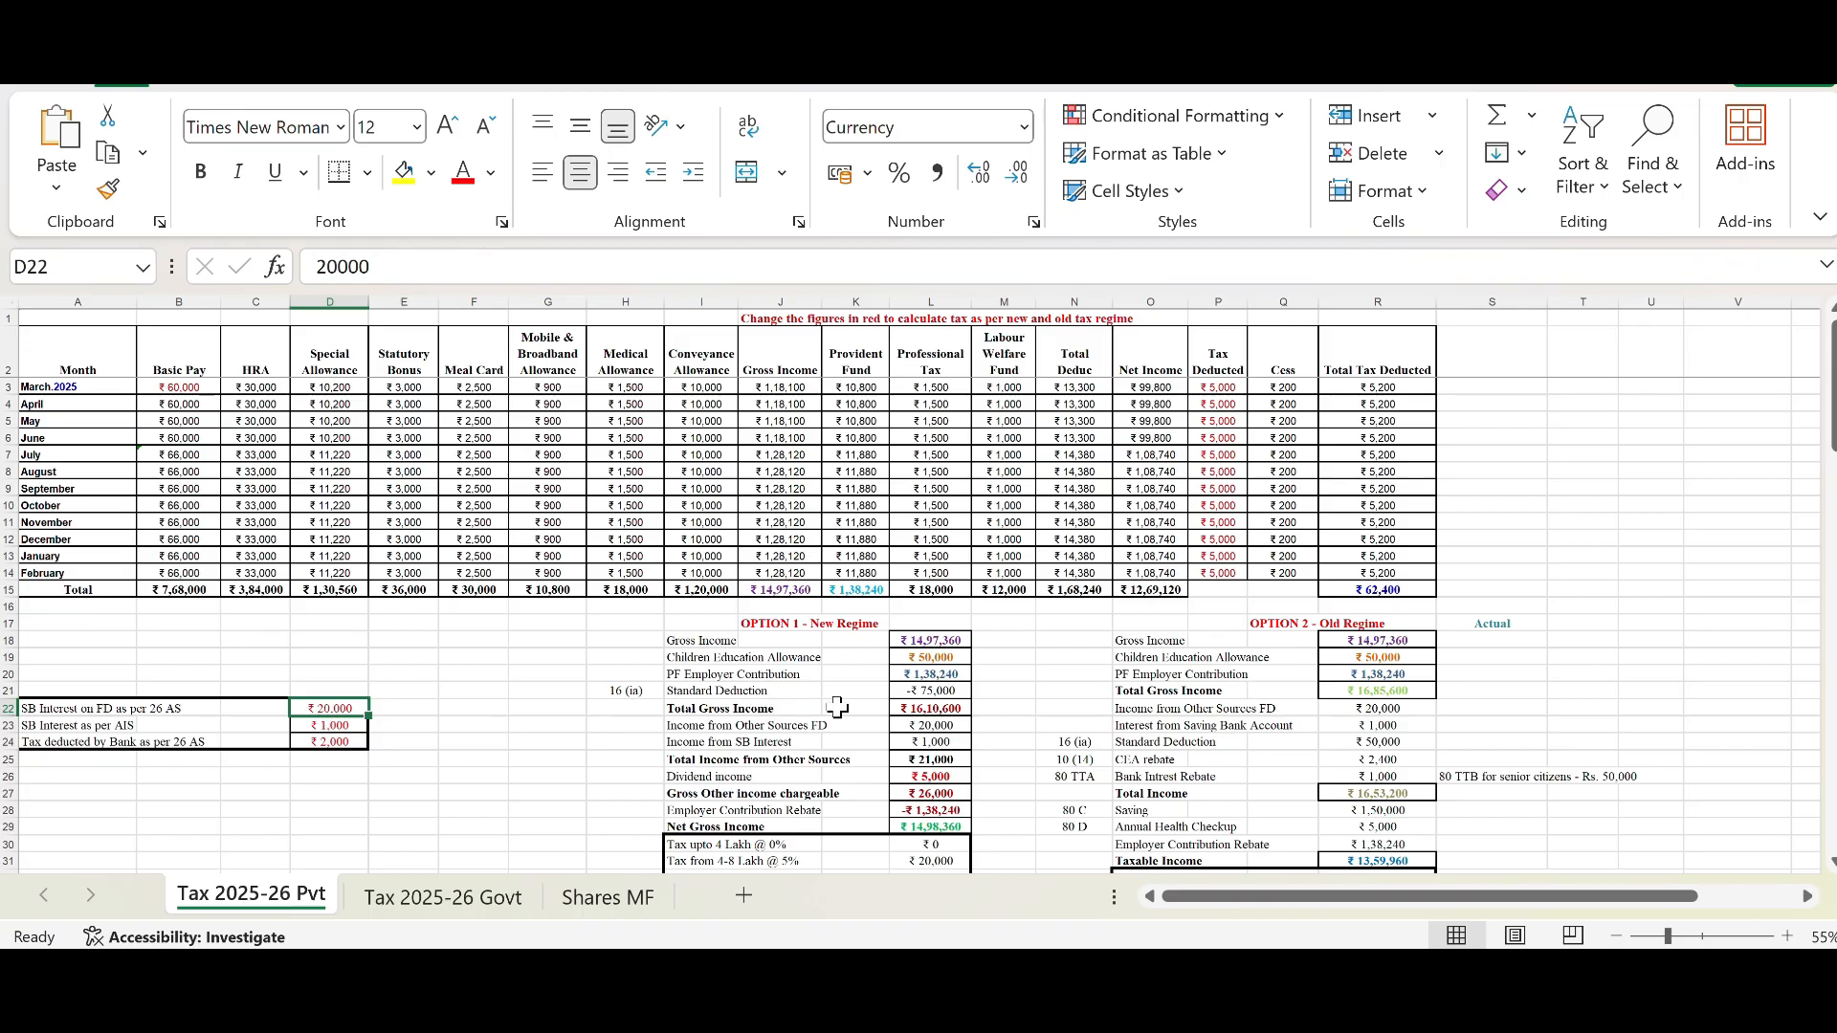
pyautogui.click(940, 724)
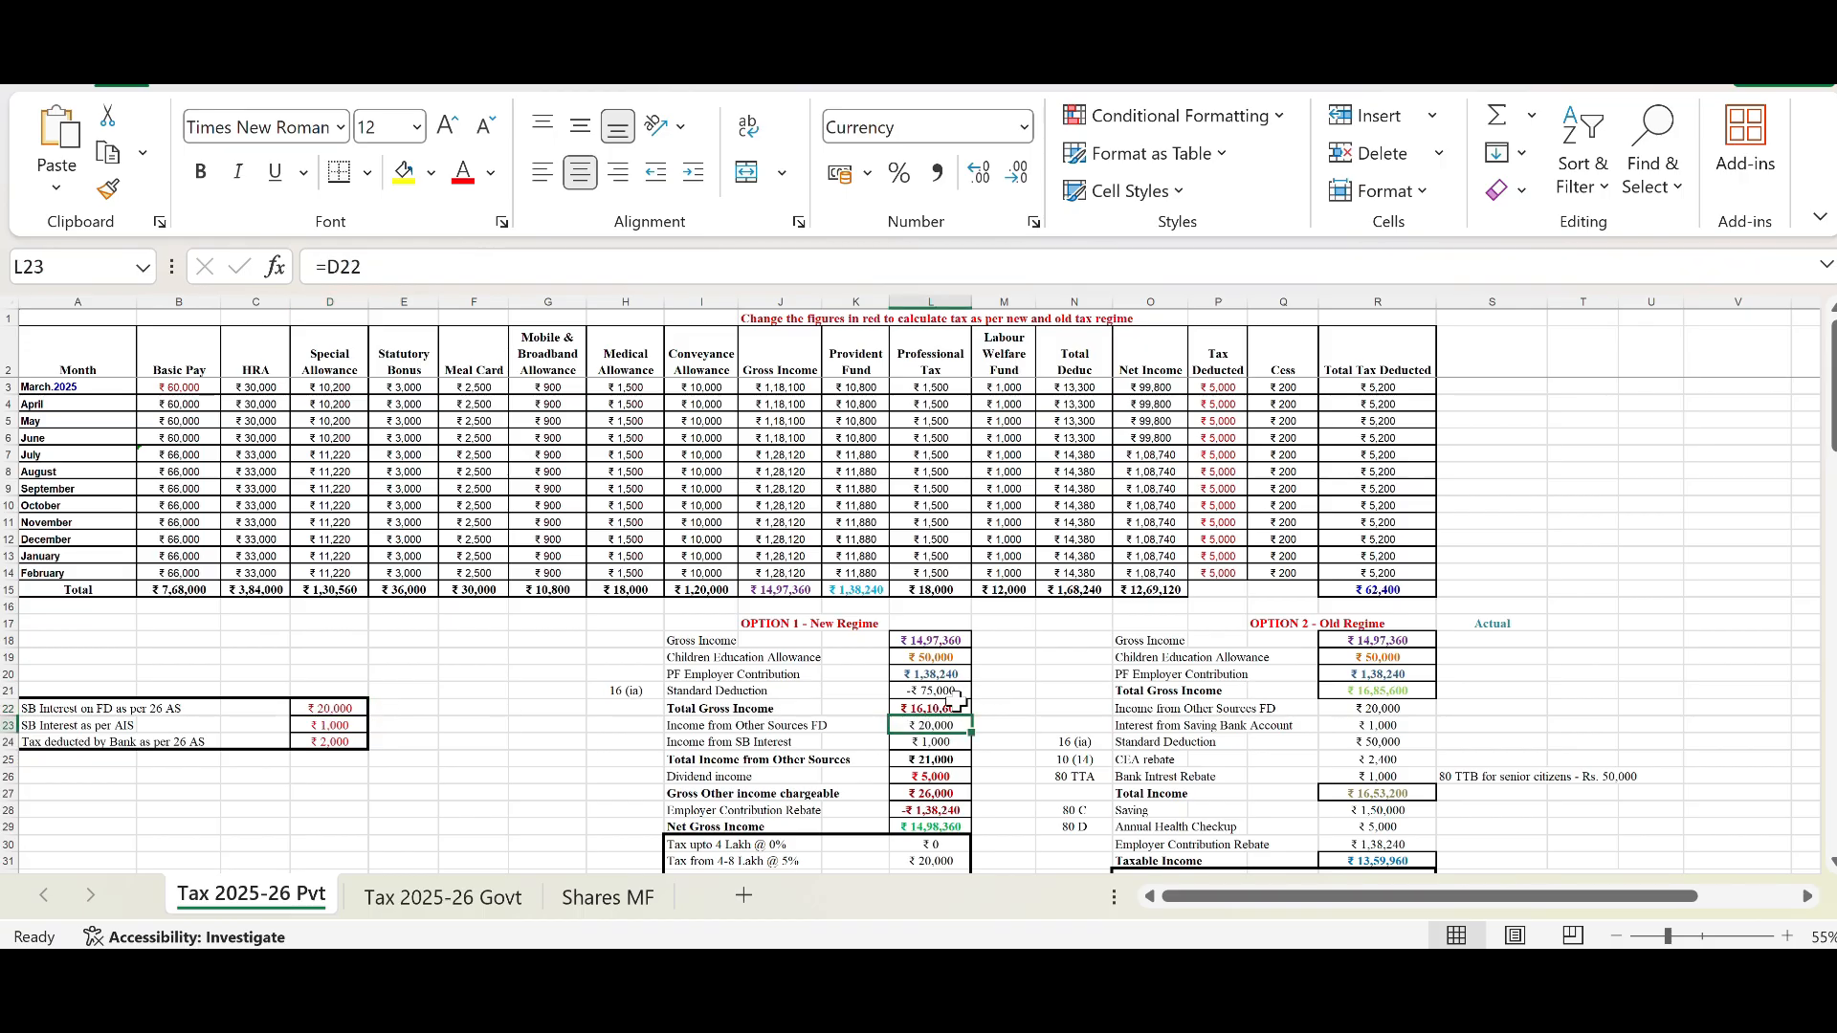
pyautogui.click(311, 709)
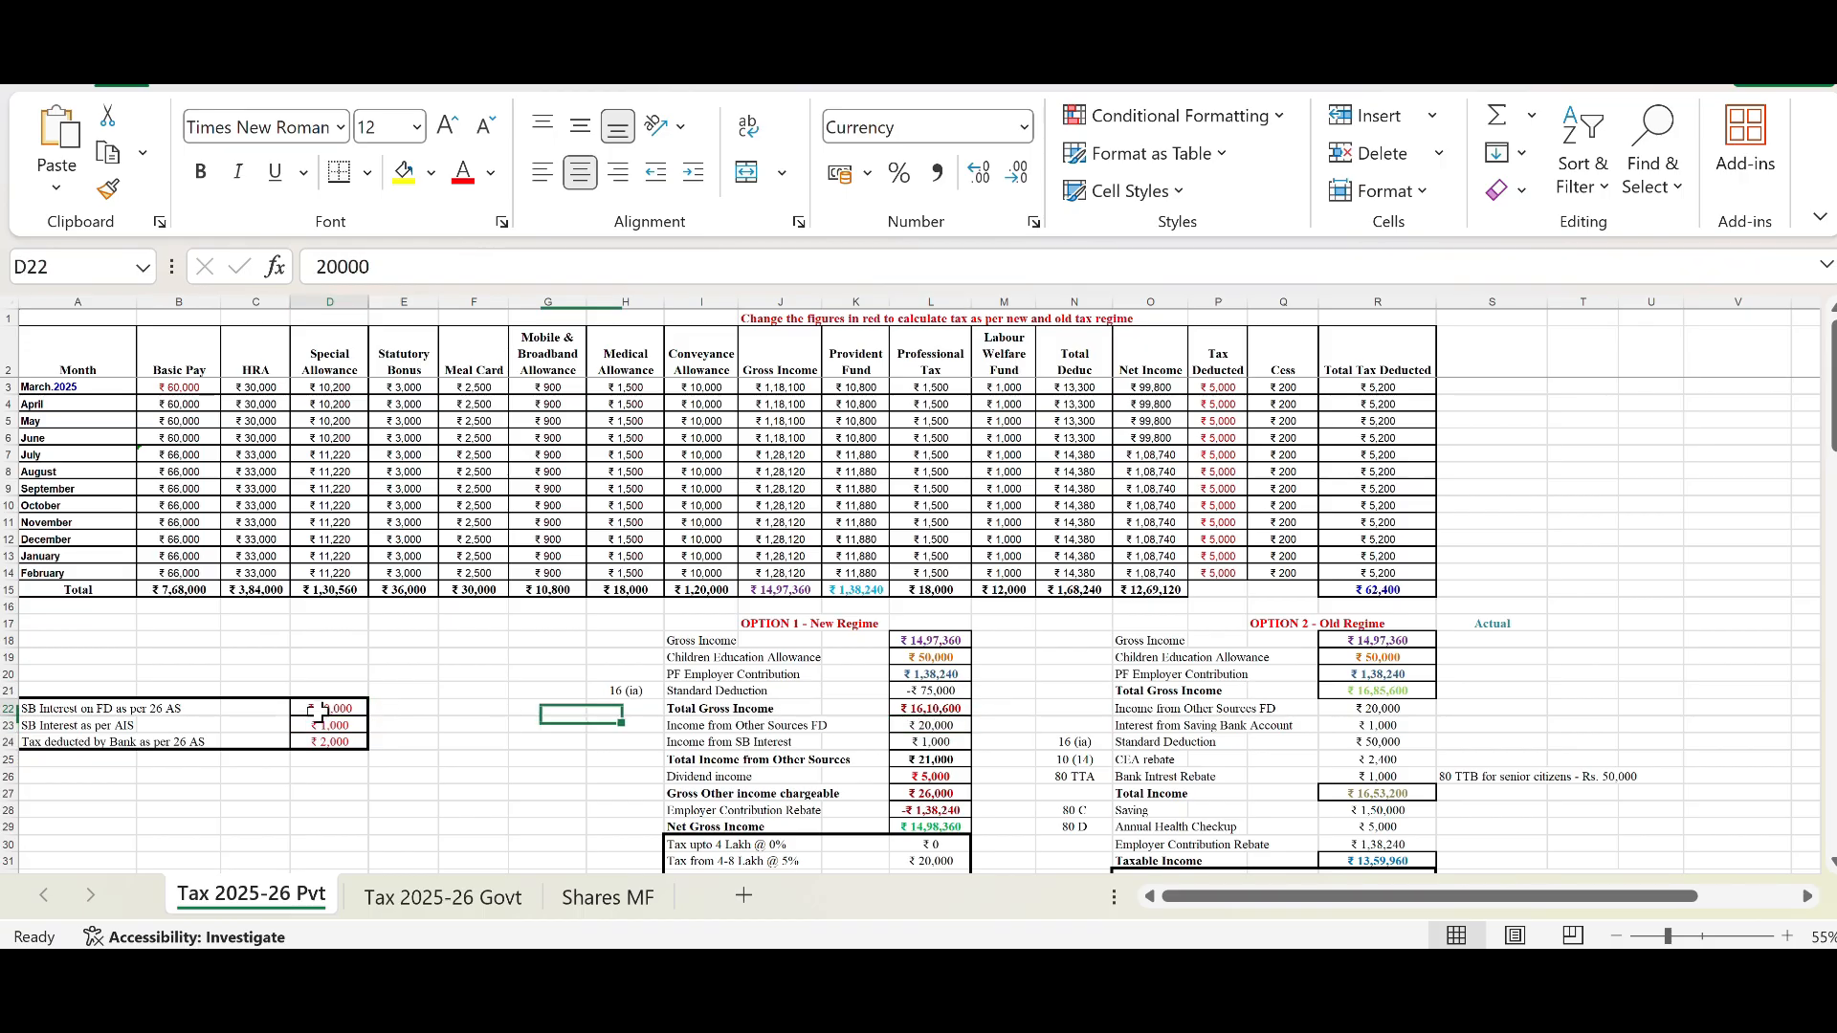
pyautogui.write('1')
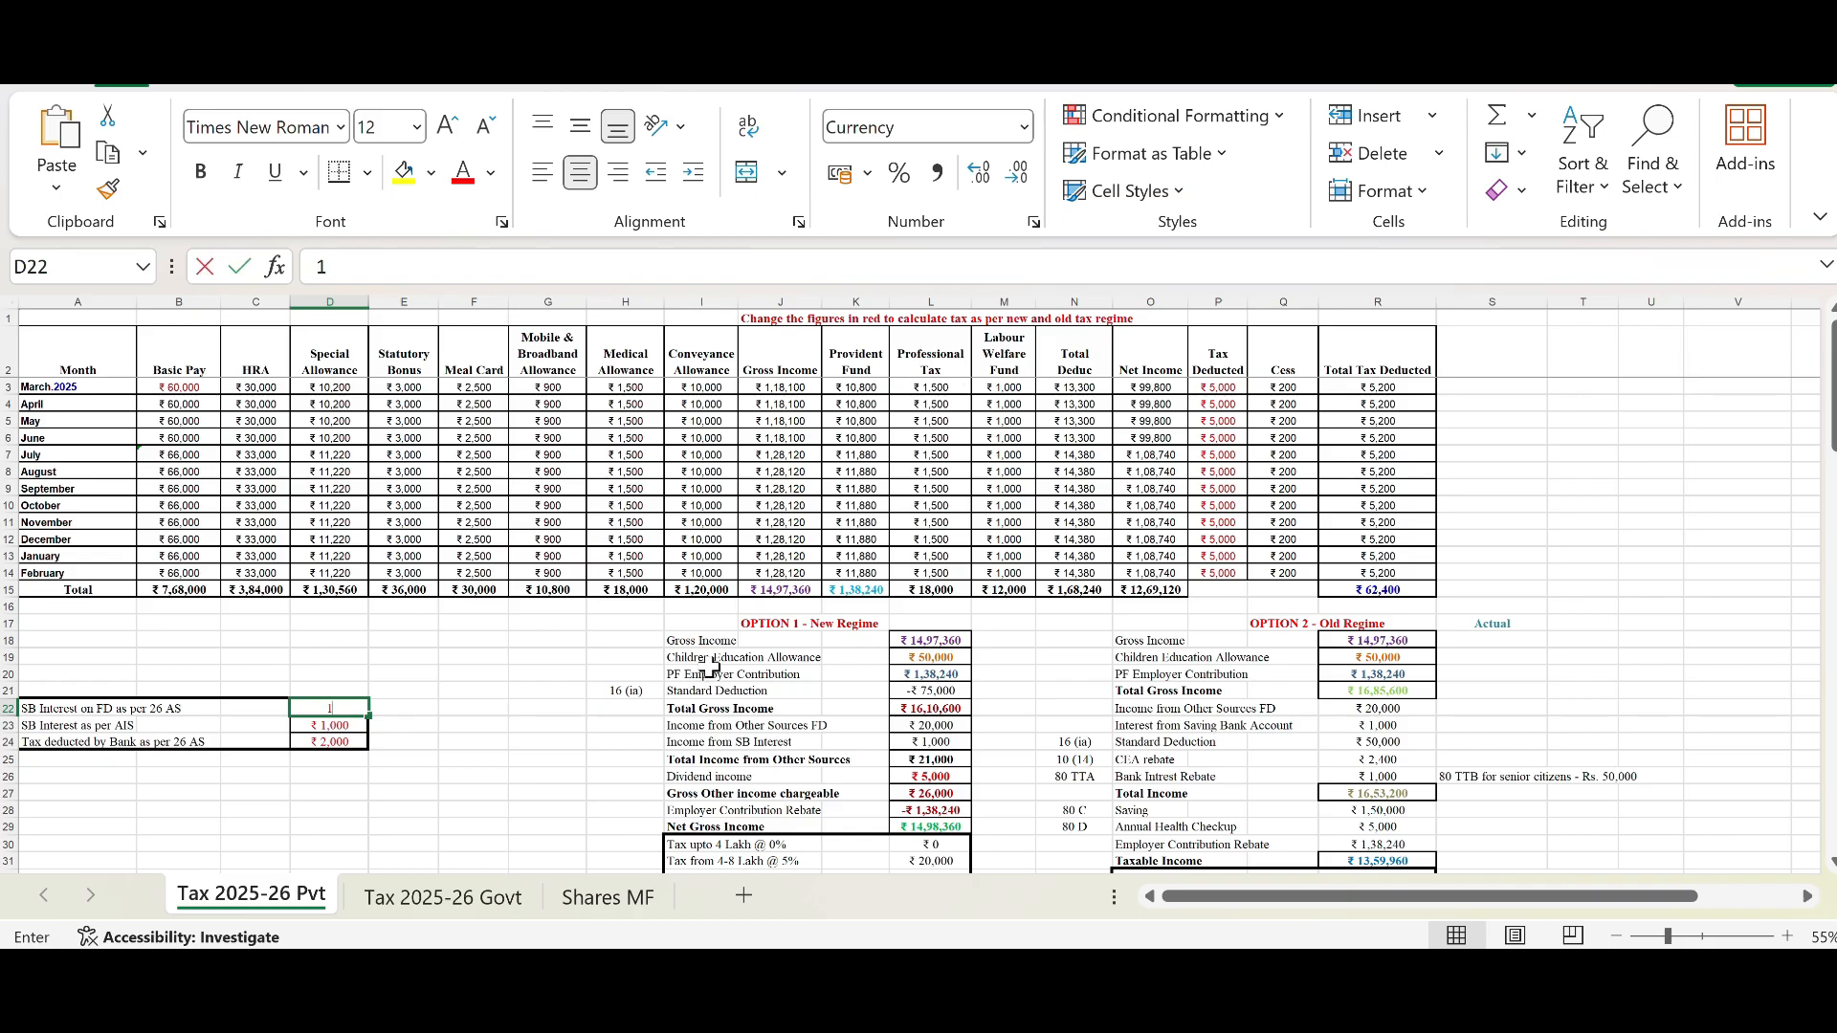
pyautogui.write('00000')
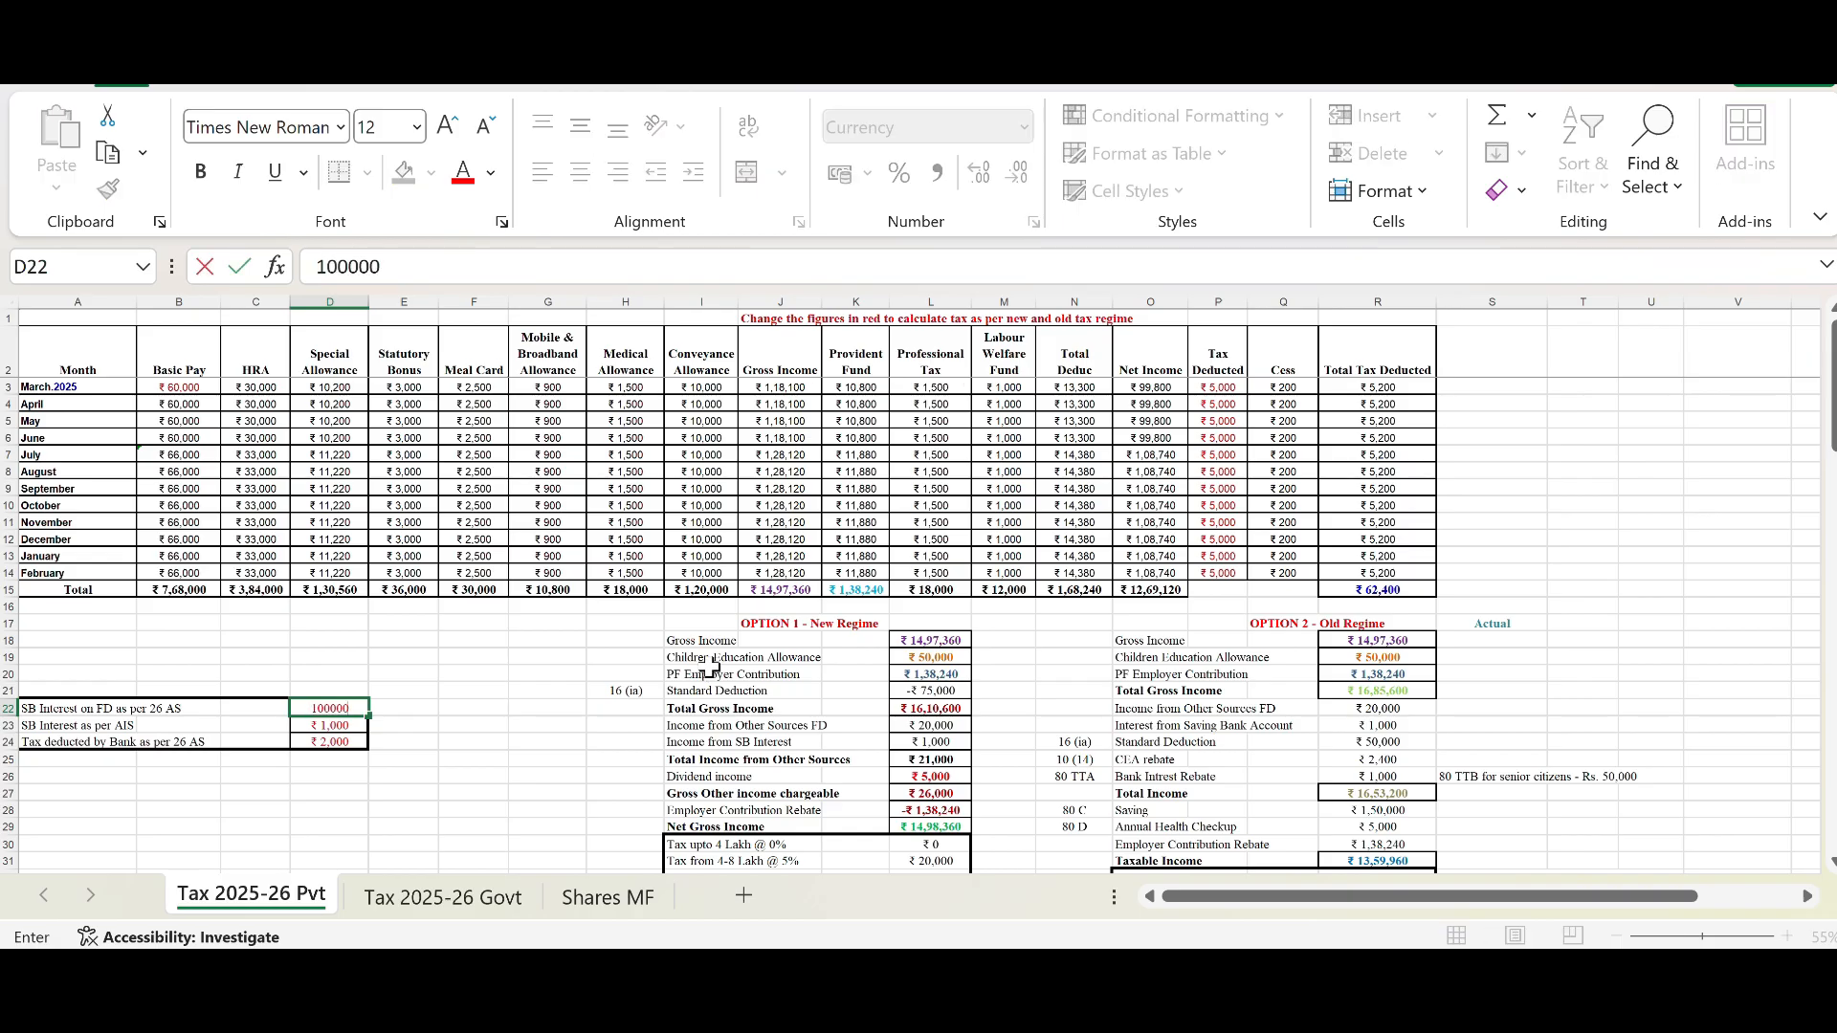
pyautogui.press('Return')
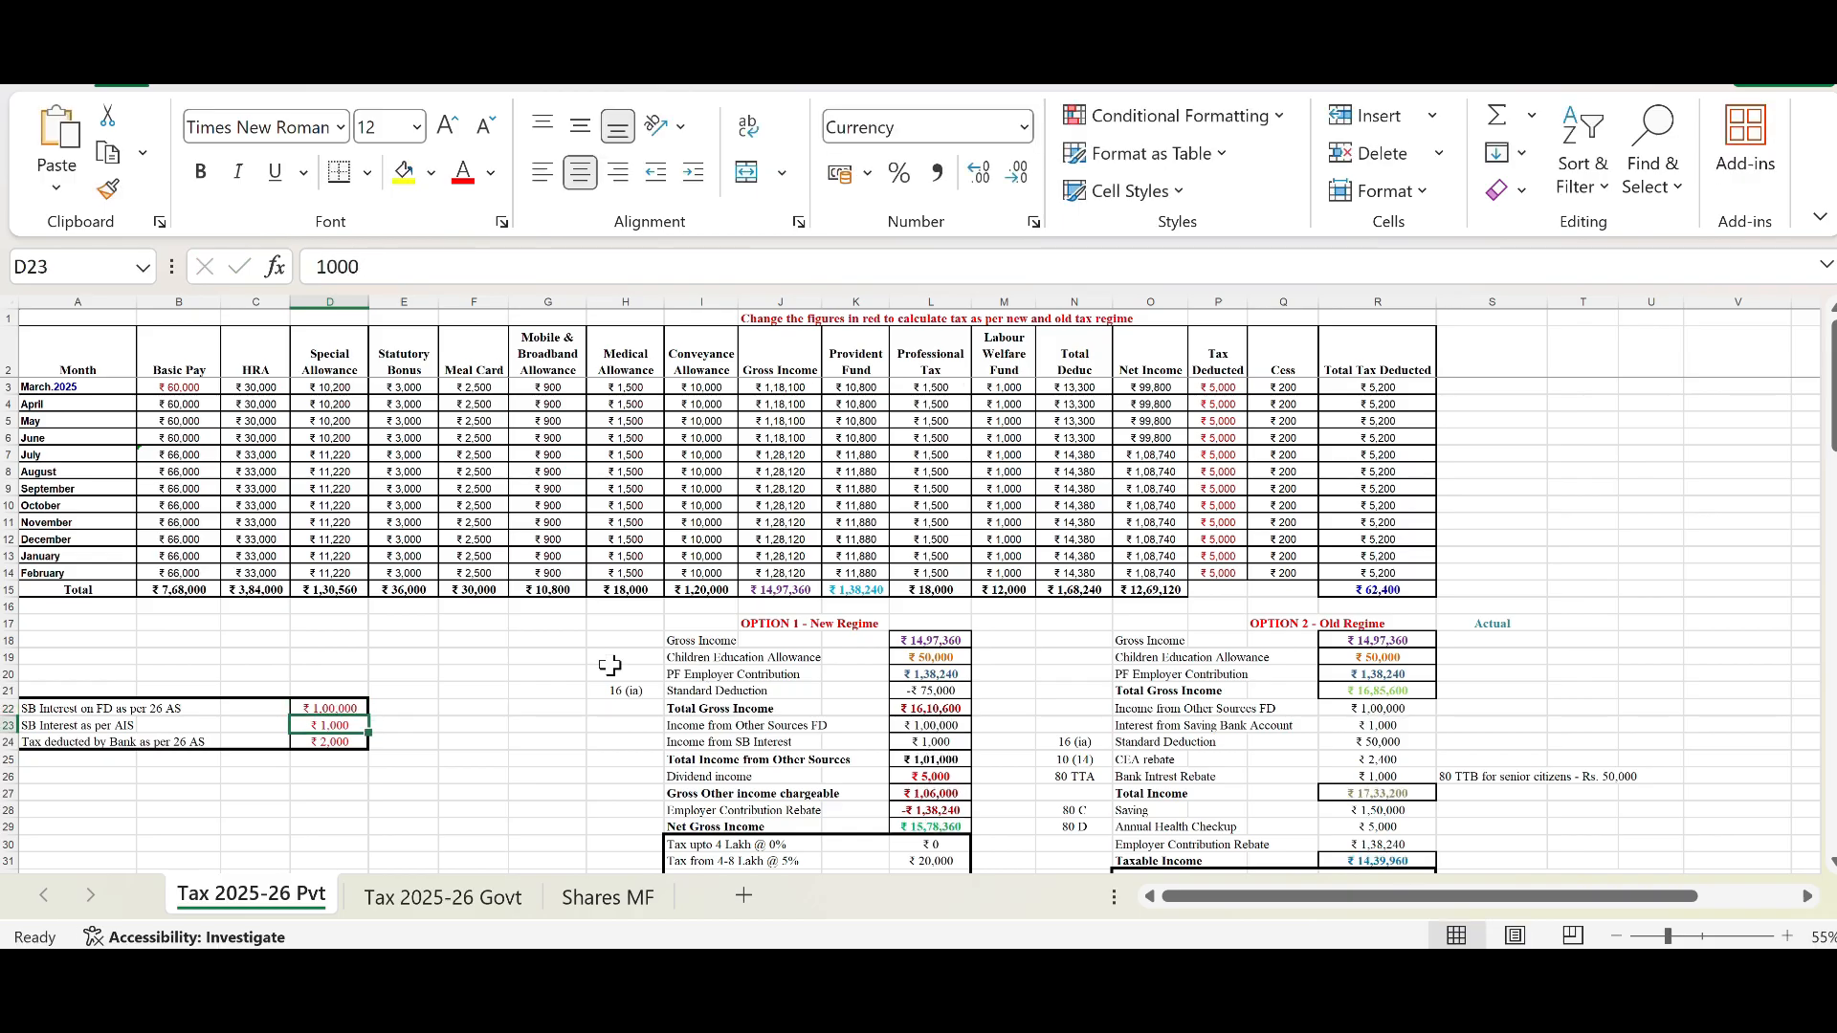
# Step: Set the SB Interest as per AIS to 5,000
pyautogui.click(915, 726)
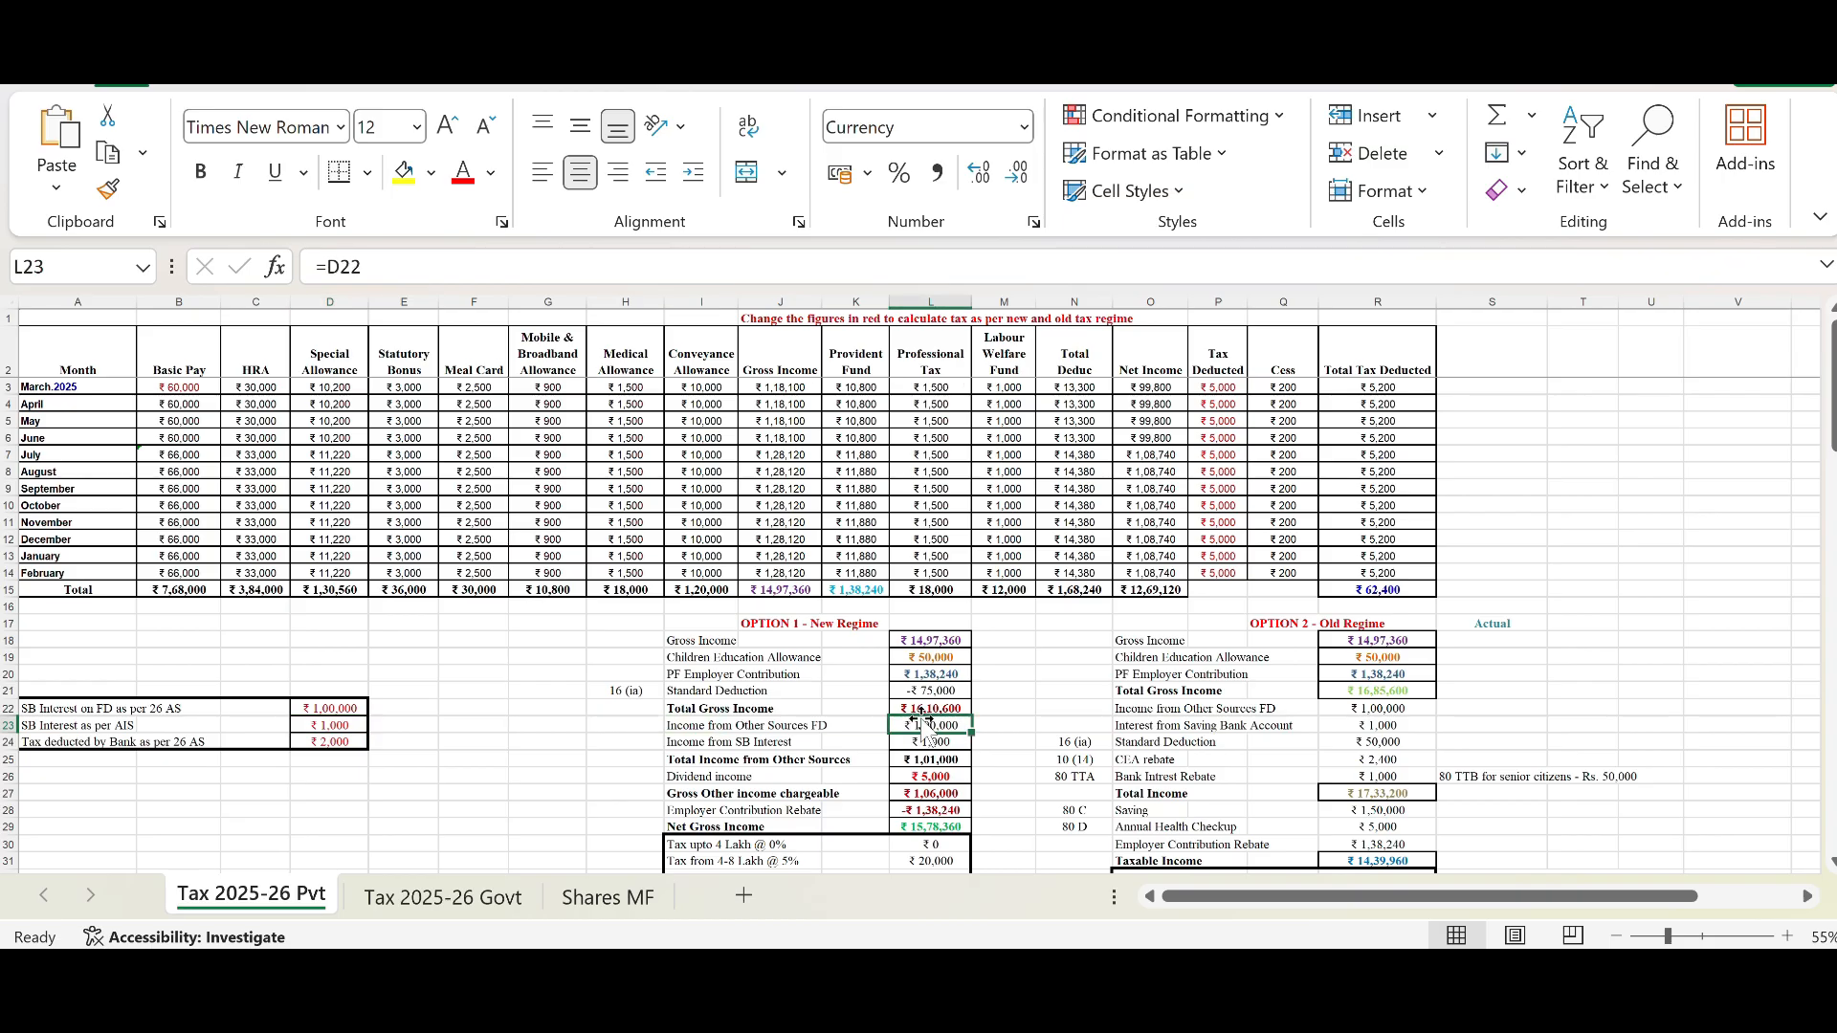
pyautogui.click(920, 742)
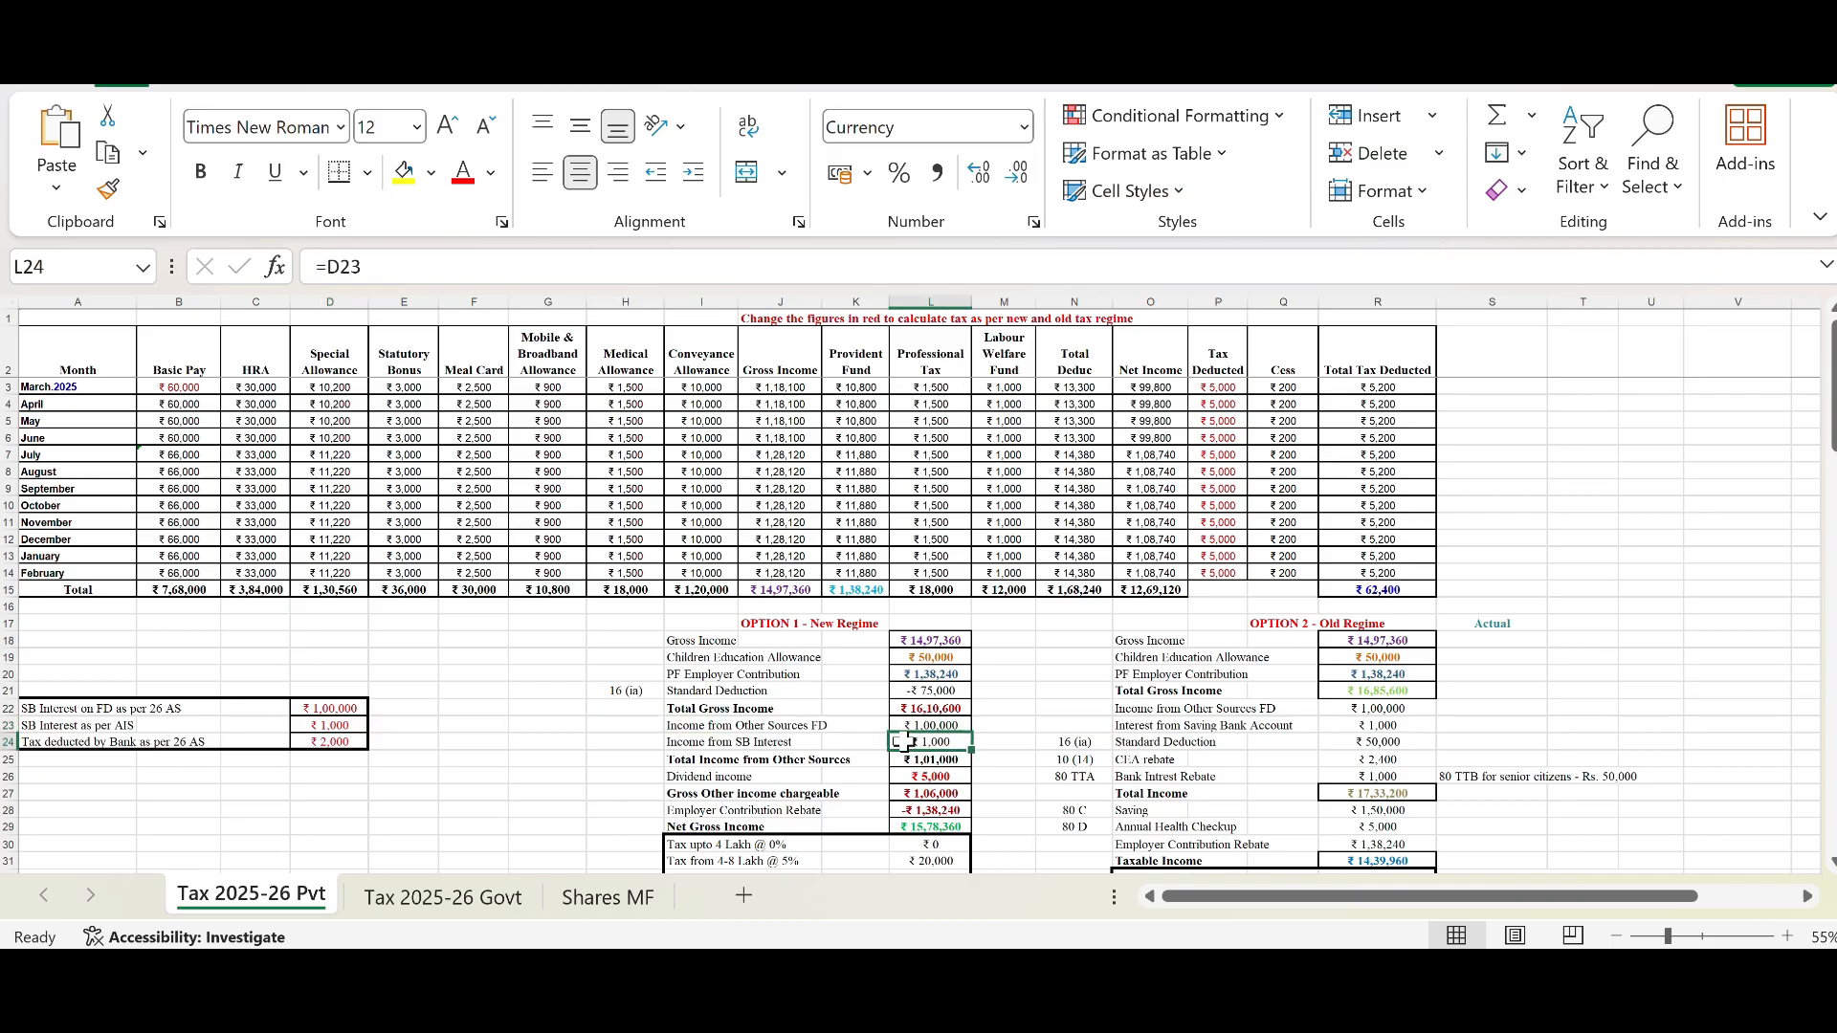
pyautogui.click(326, 724)
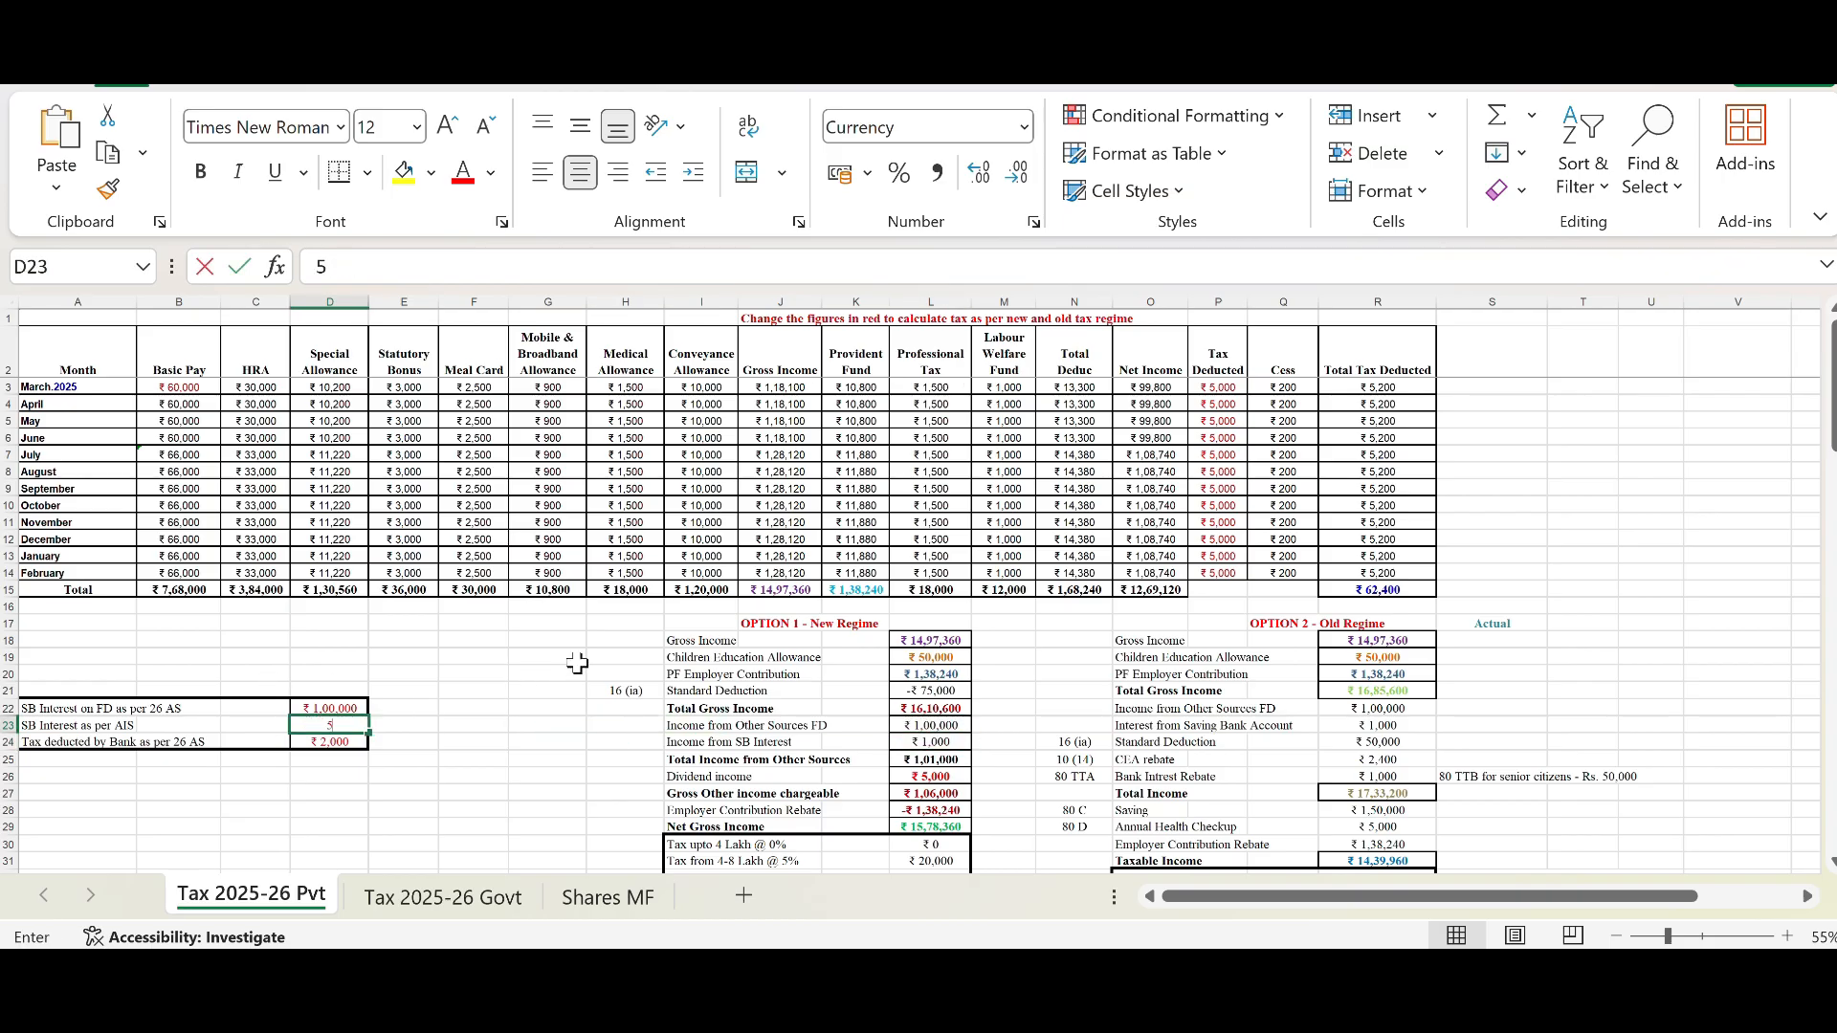
pyautogui.write('50000')
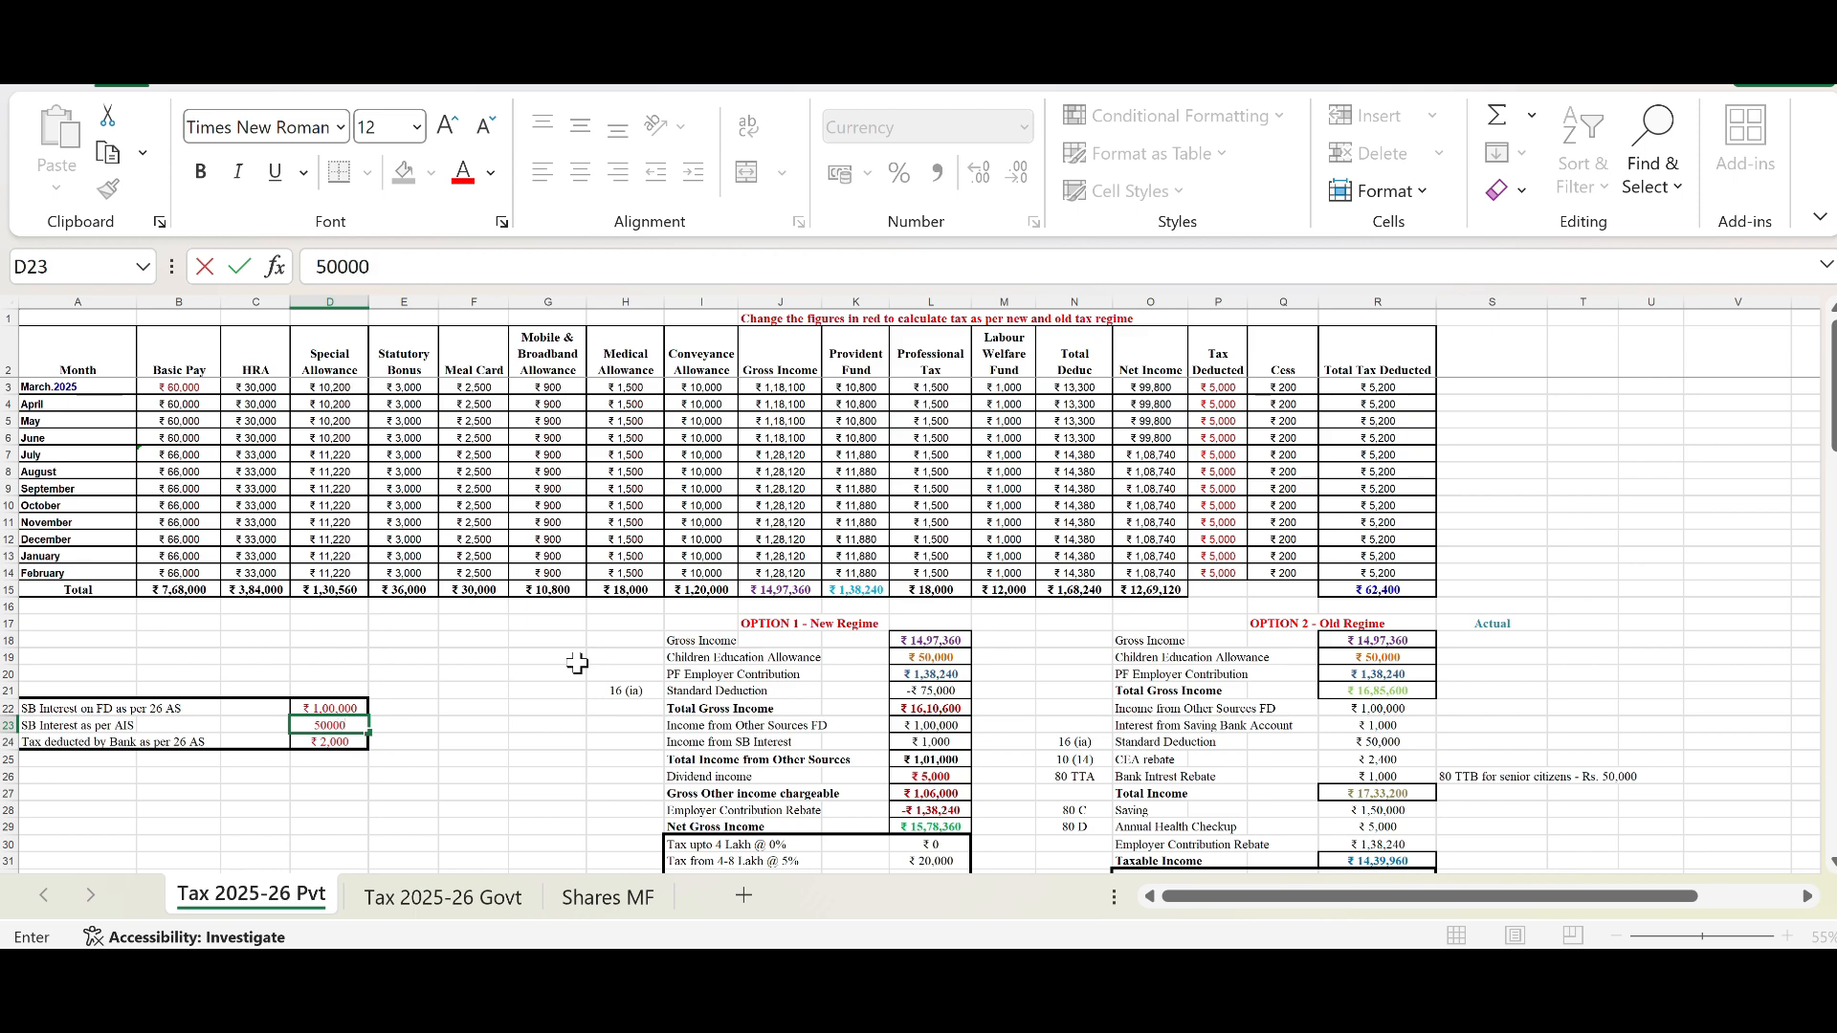
pyautogui.press('Return')
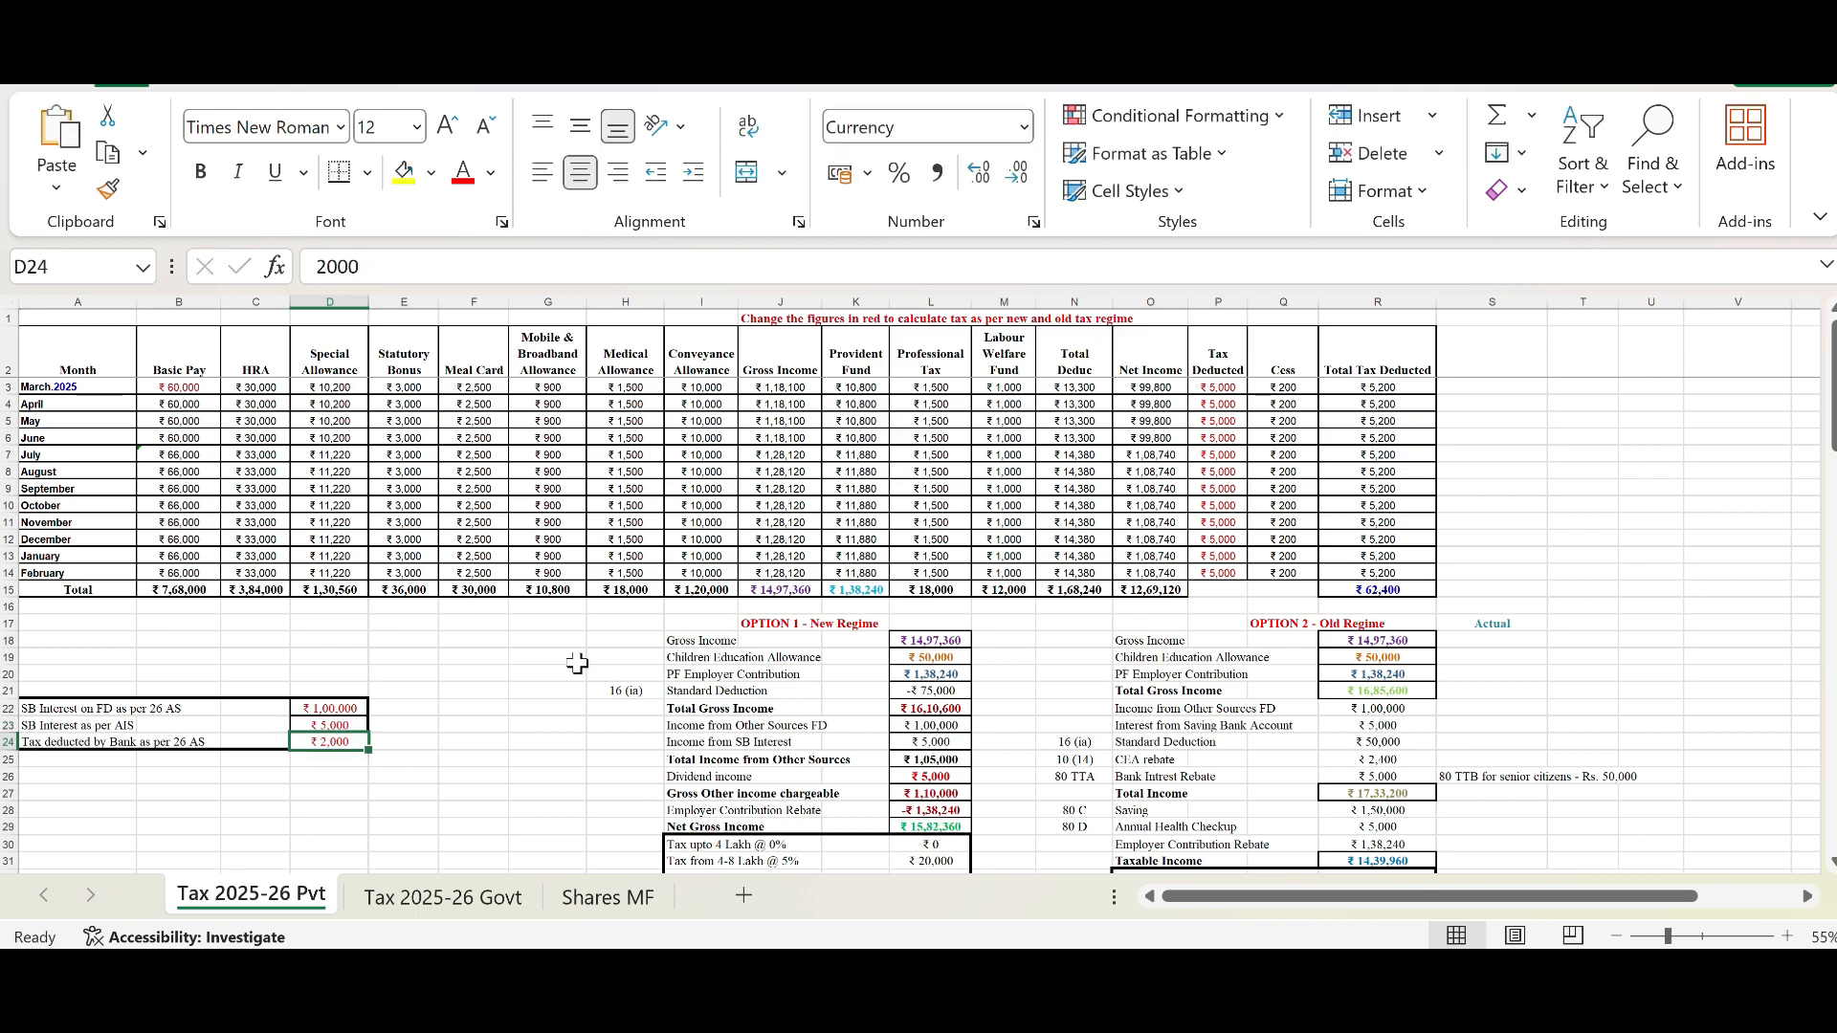
# Step: Inspect the Total Income from Other Sources formula, the Dividend income and the SB interest link in the New Regime block
pyautogui.click(963, 737)
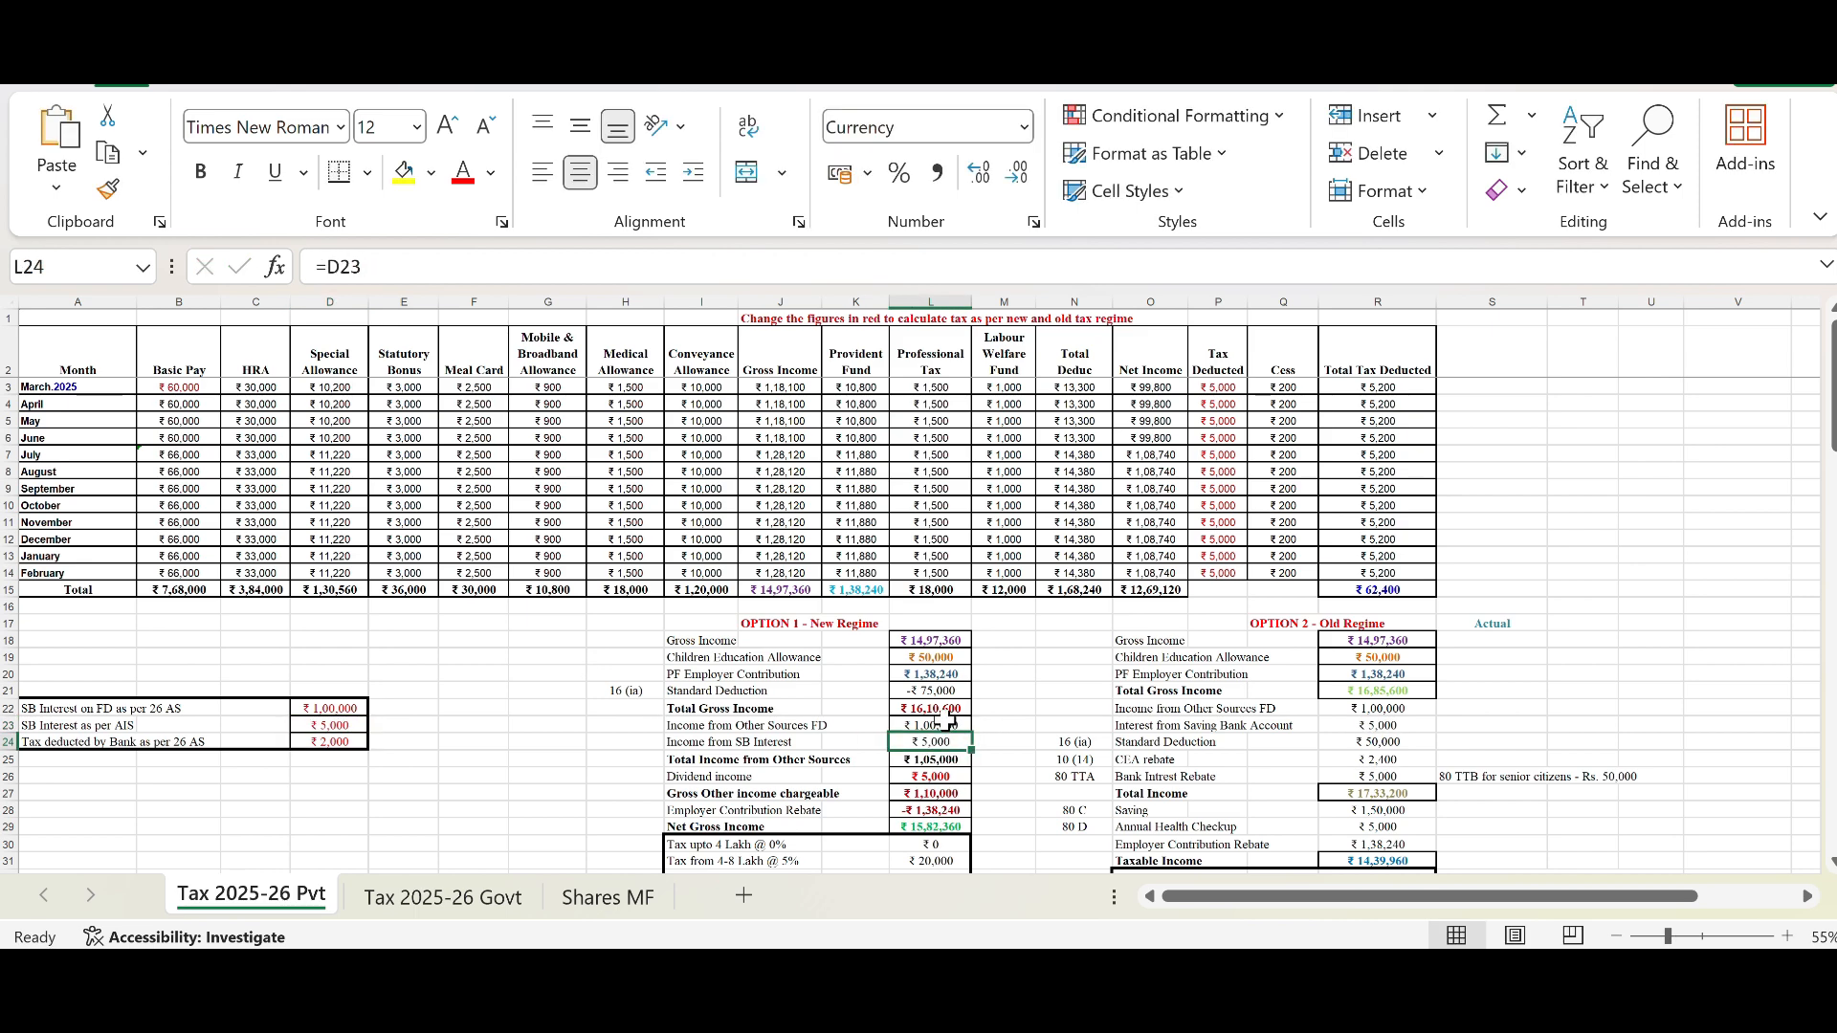
pyautogui.scroll(-1, 951, 720)
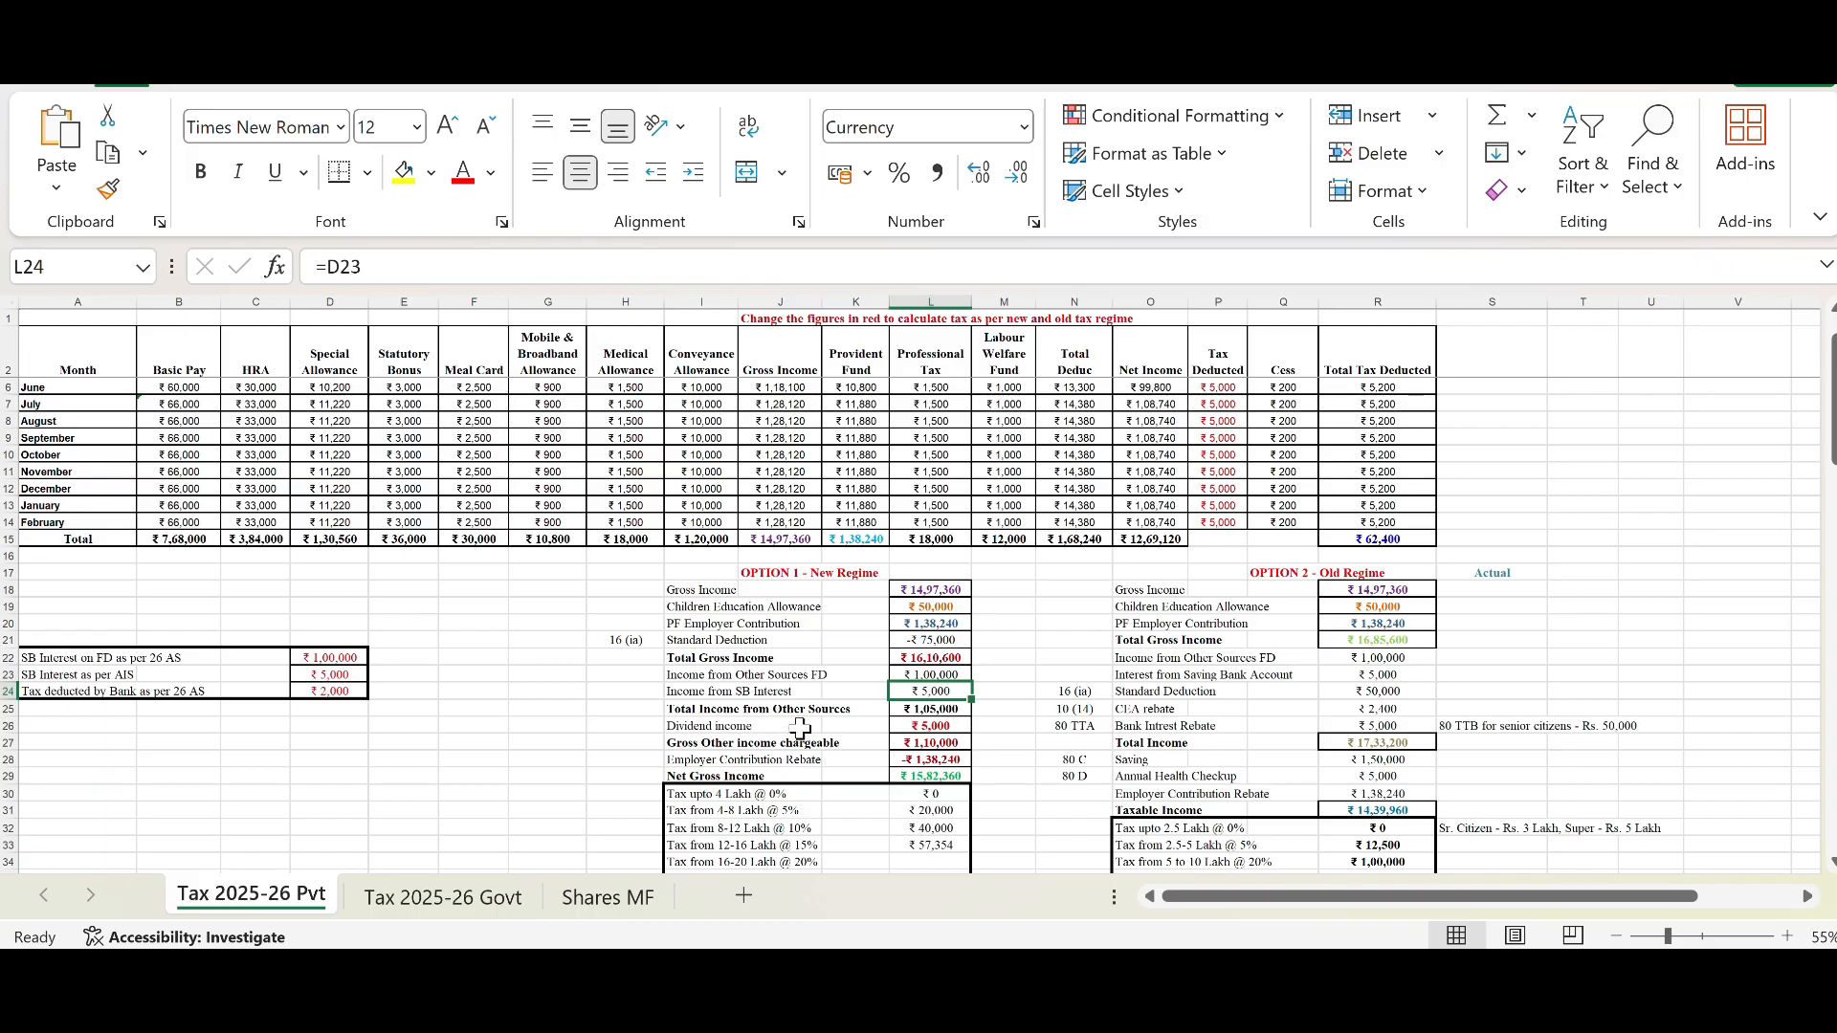
pyautogui.click(942, 708)
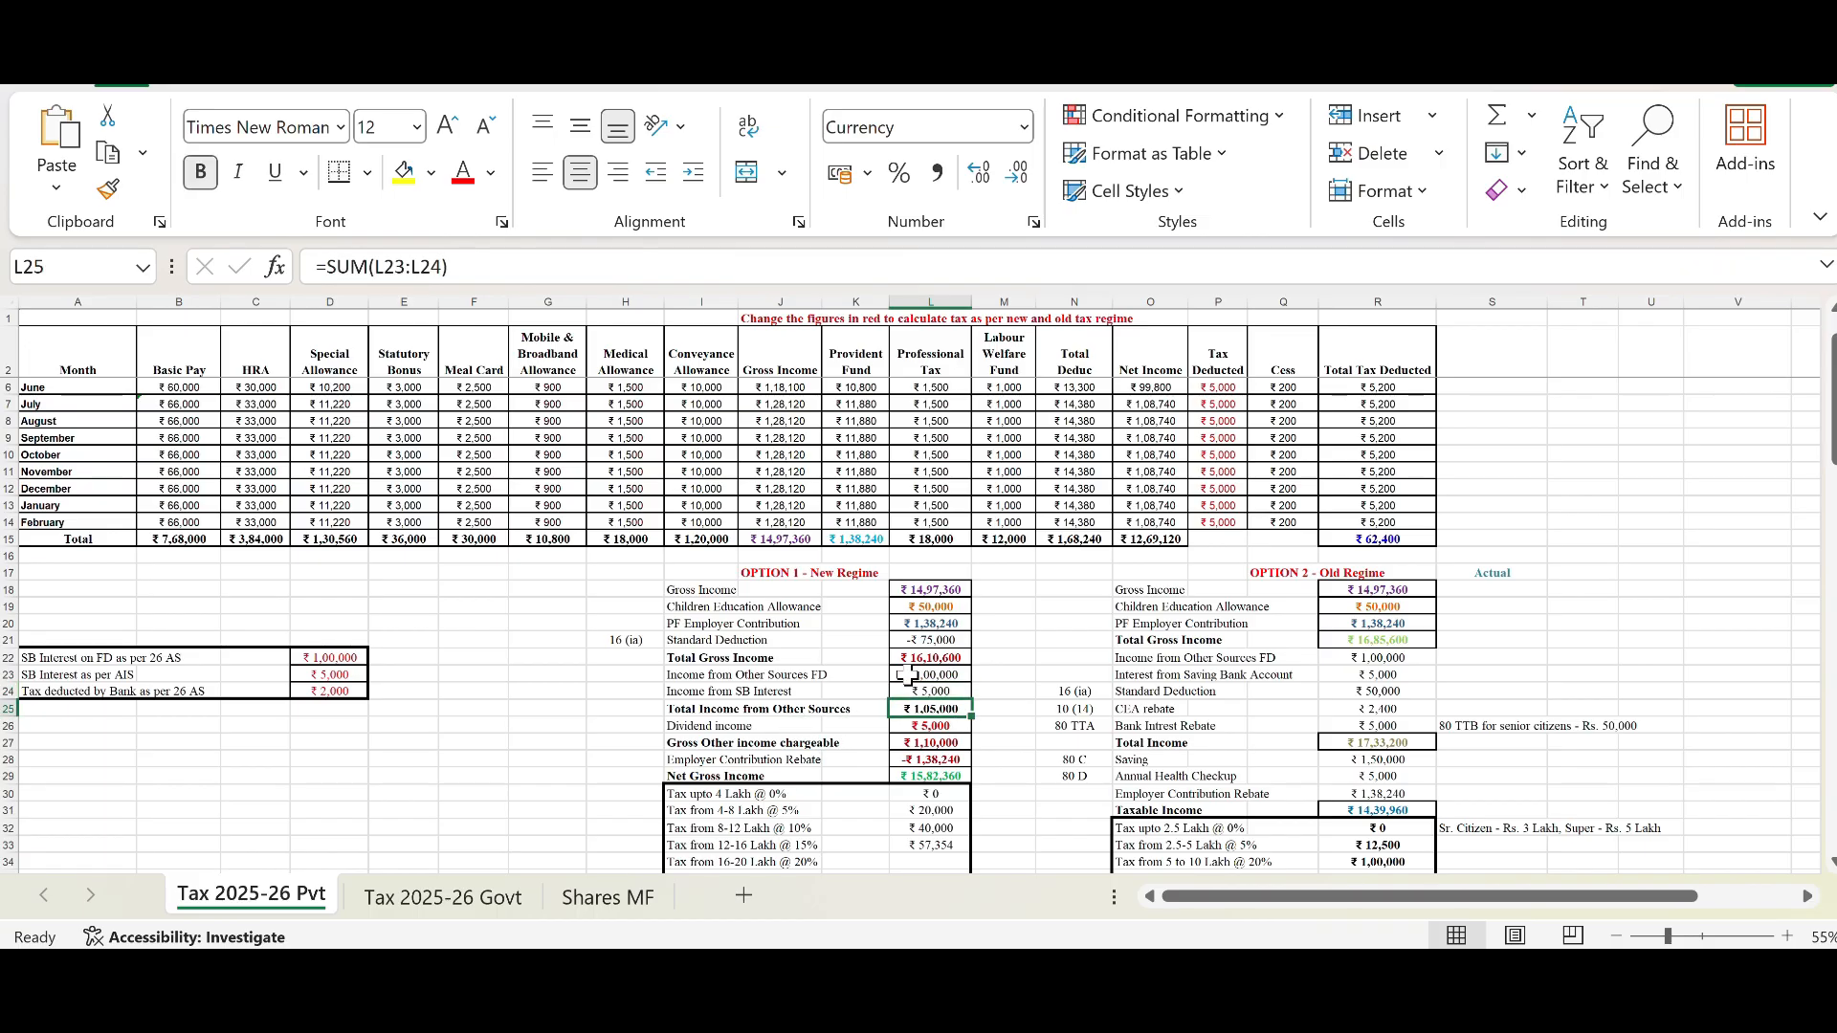
pyautogui.moveTo(479, 266); pyautogui.dragTo(287, 274)
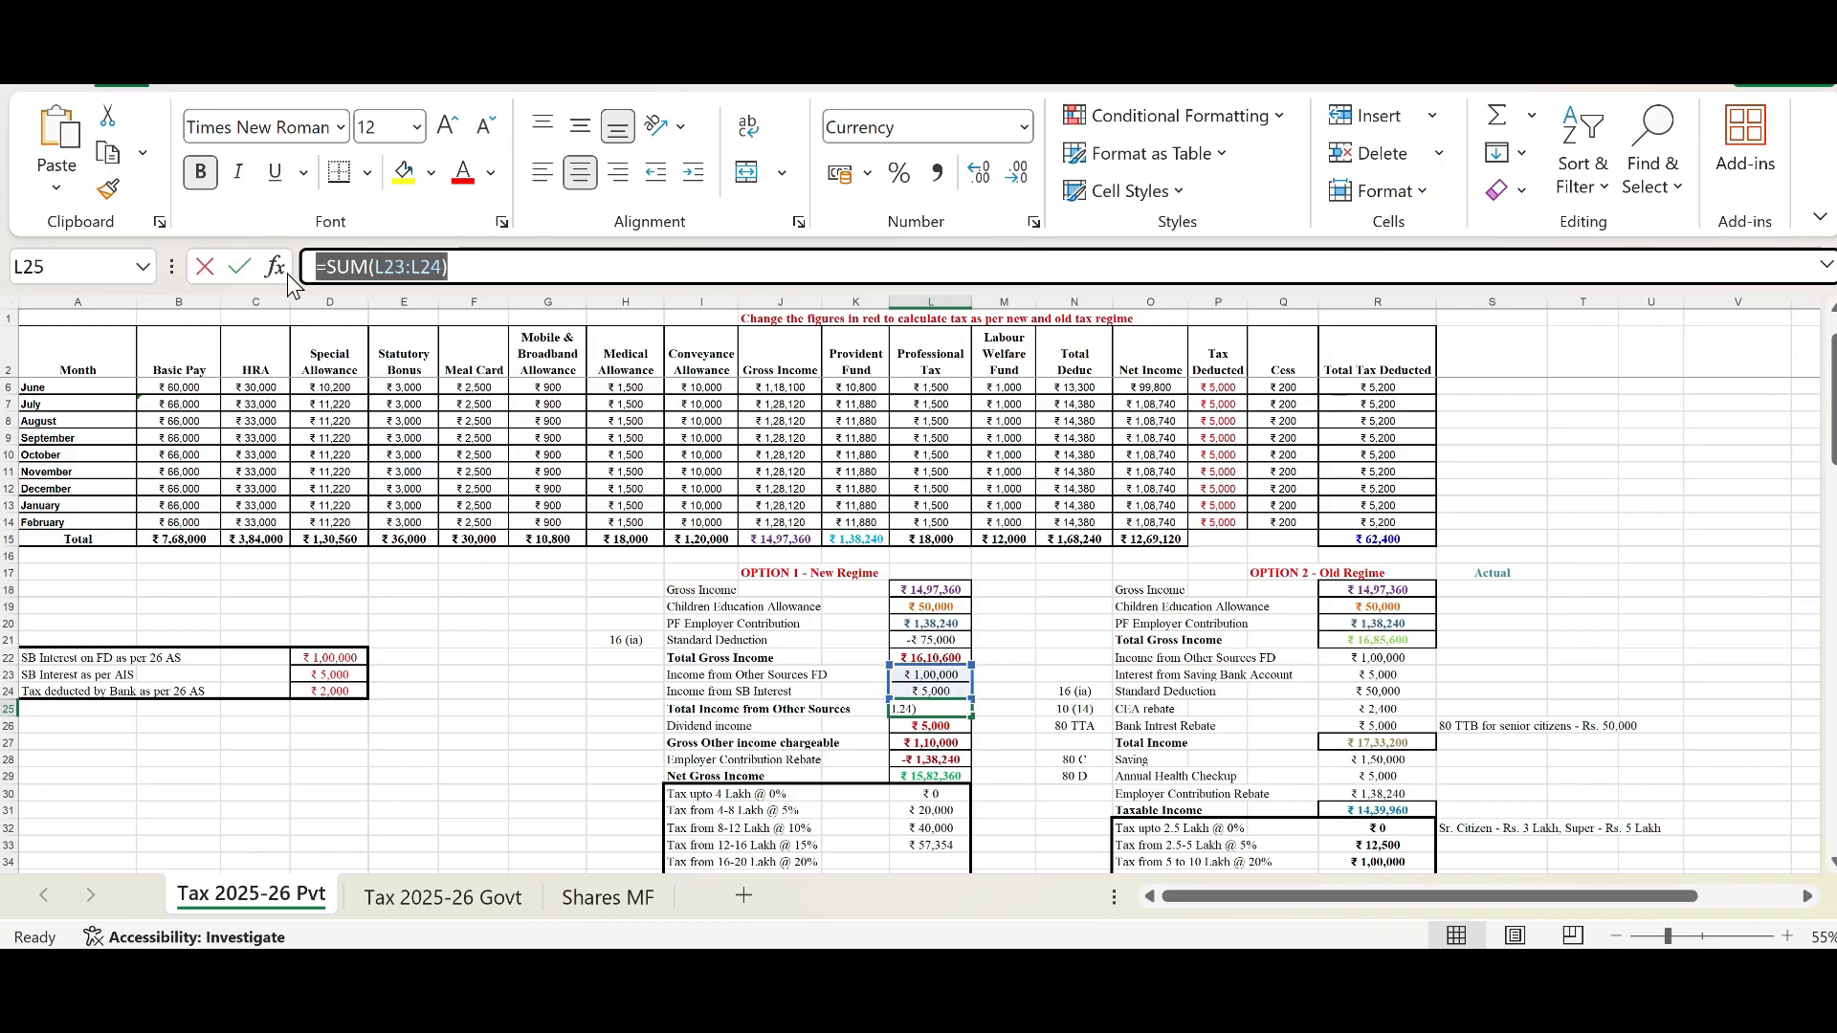
pyautogui.write('=')
pyautogui.click(1000, 727)
pyautogui.press('Escape')
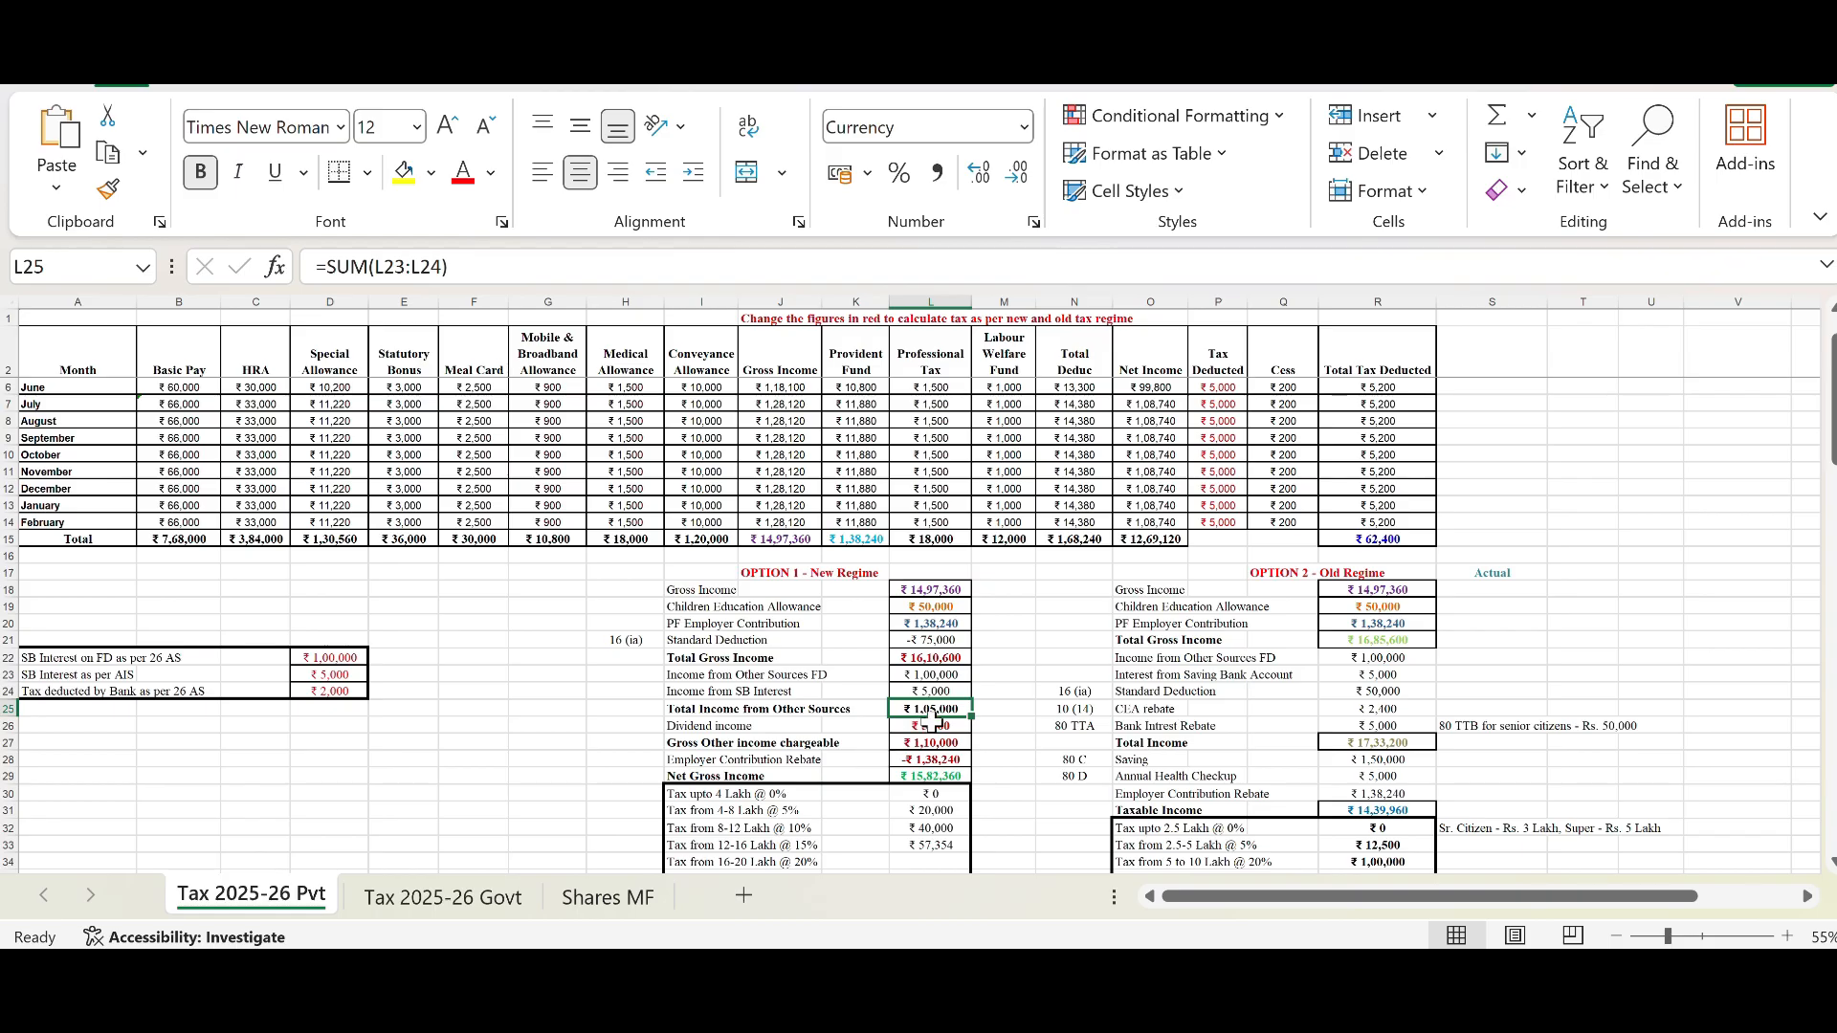
pyautogui.click(933, 727)
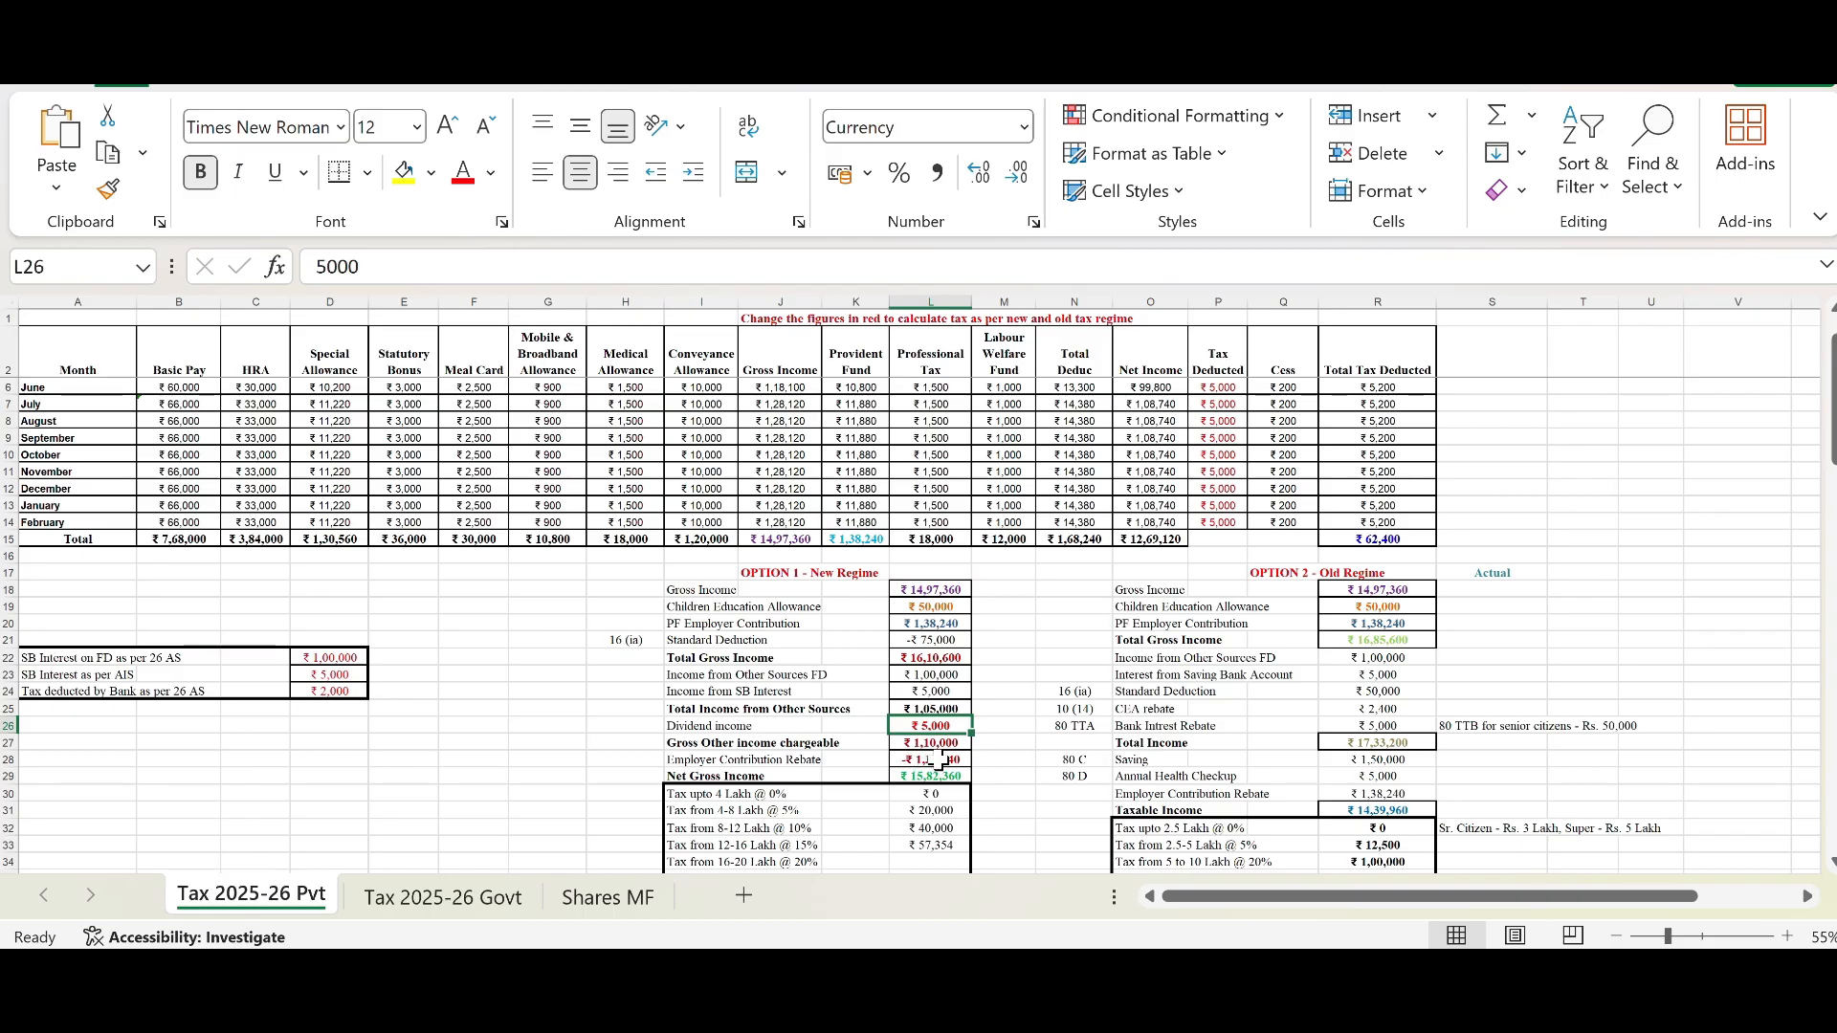
pyautogui.click(930, 676)
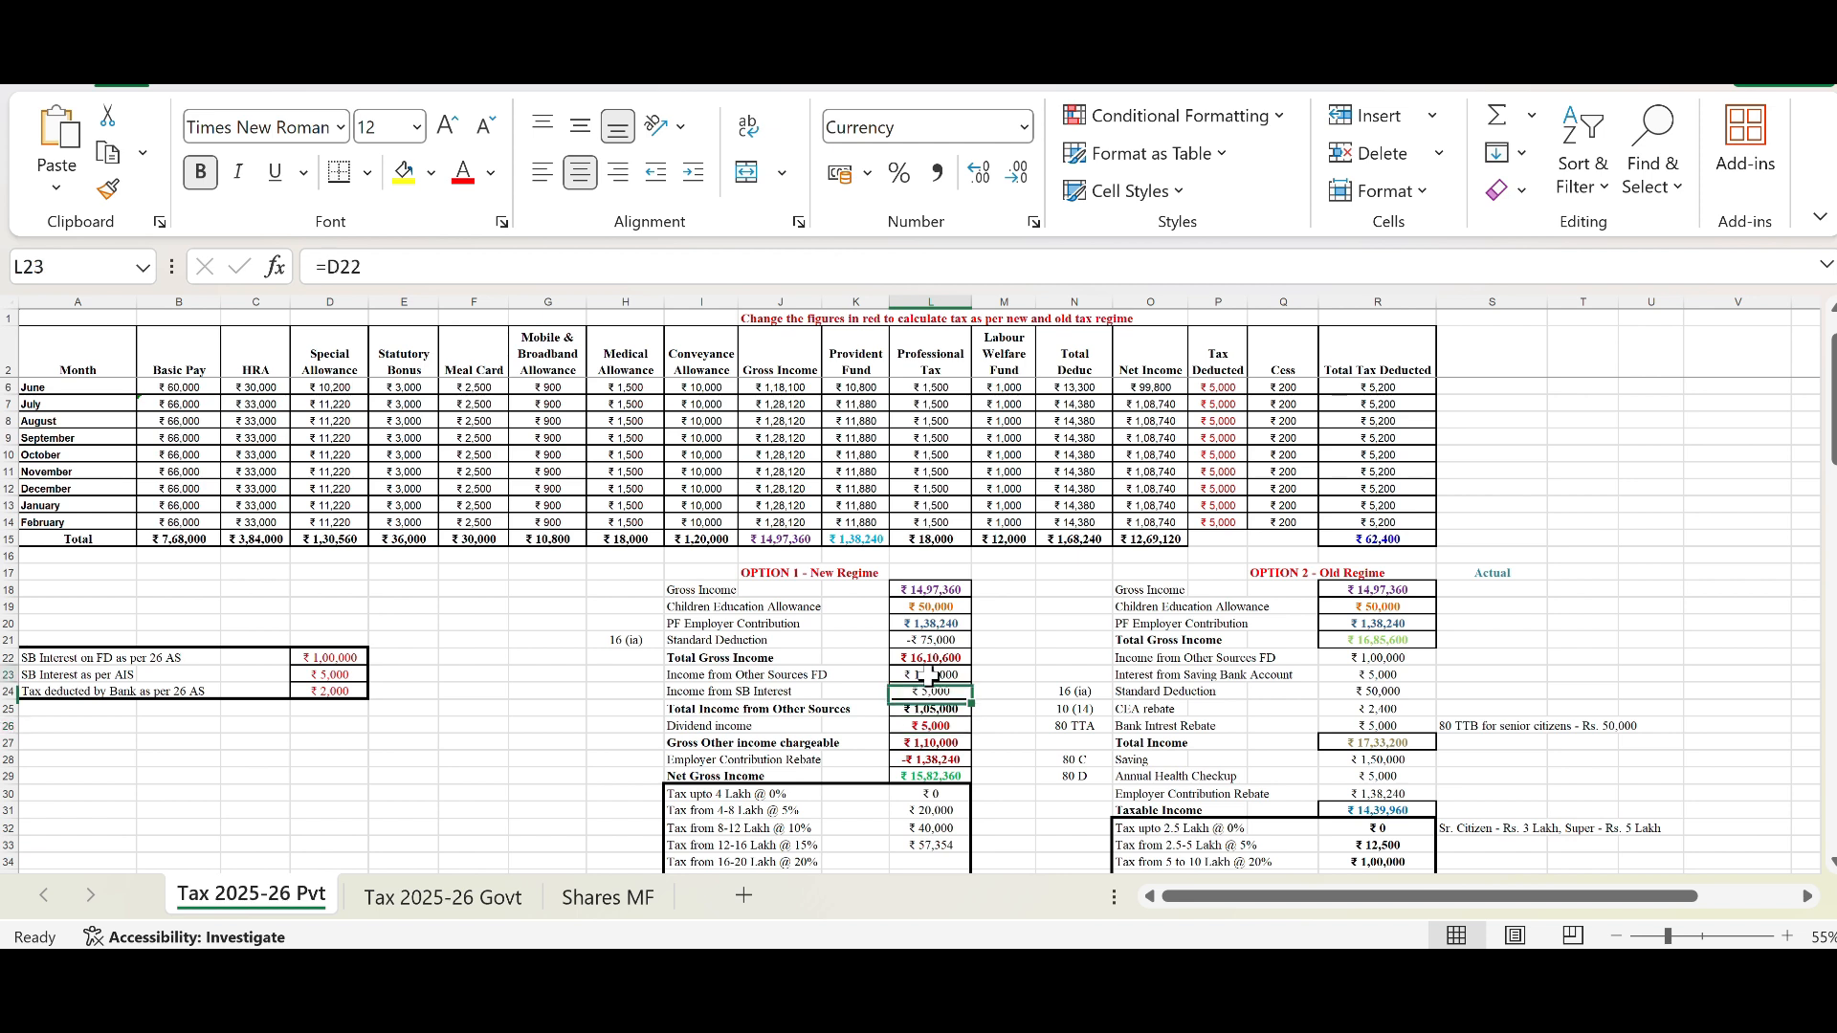
# Step: Inspect the Gross Other income chargeable, Employer Contribution Rebate and Net Gross Income formulas in the New Regime block
pyautogui.click(937, 724)
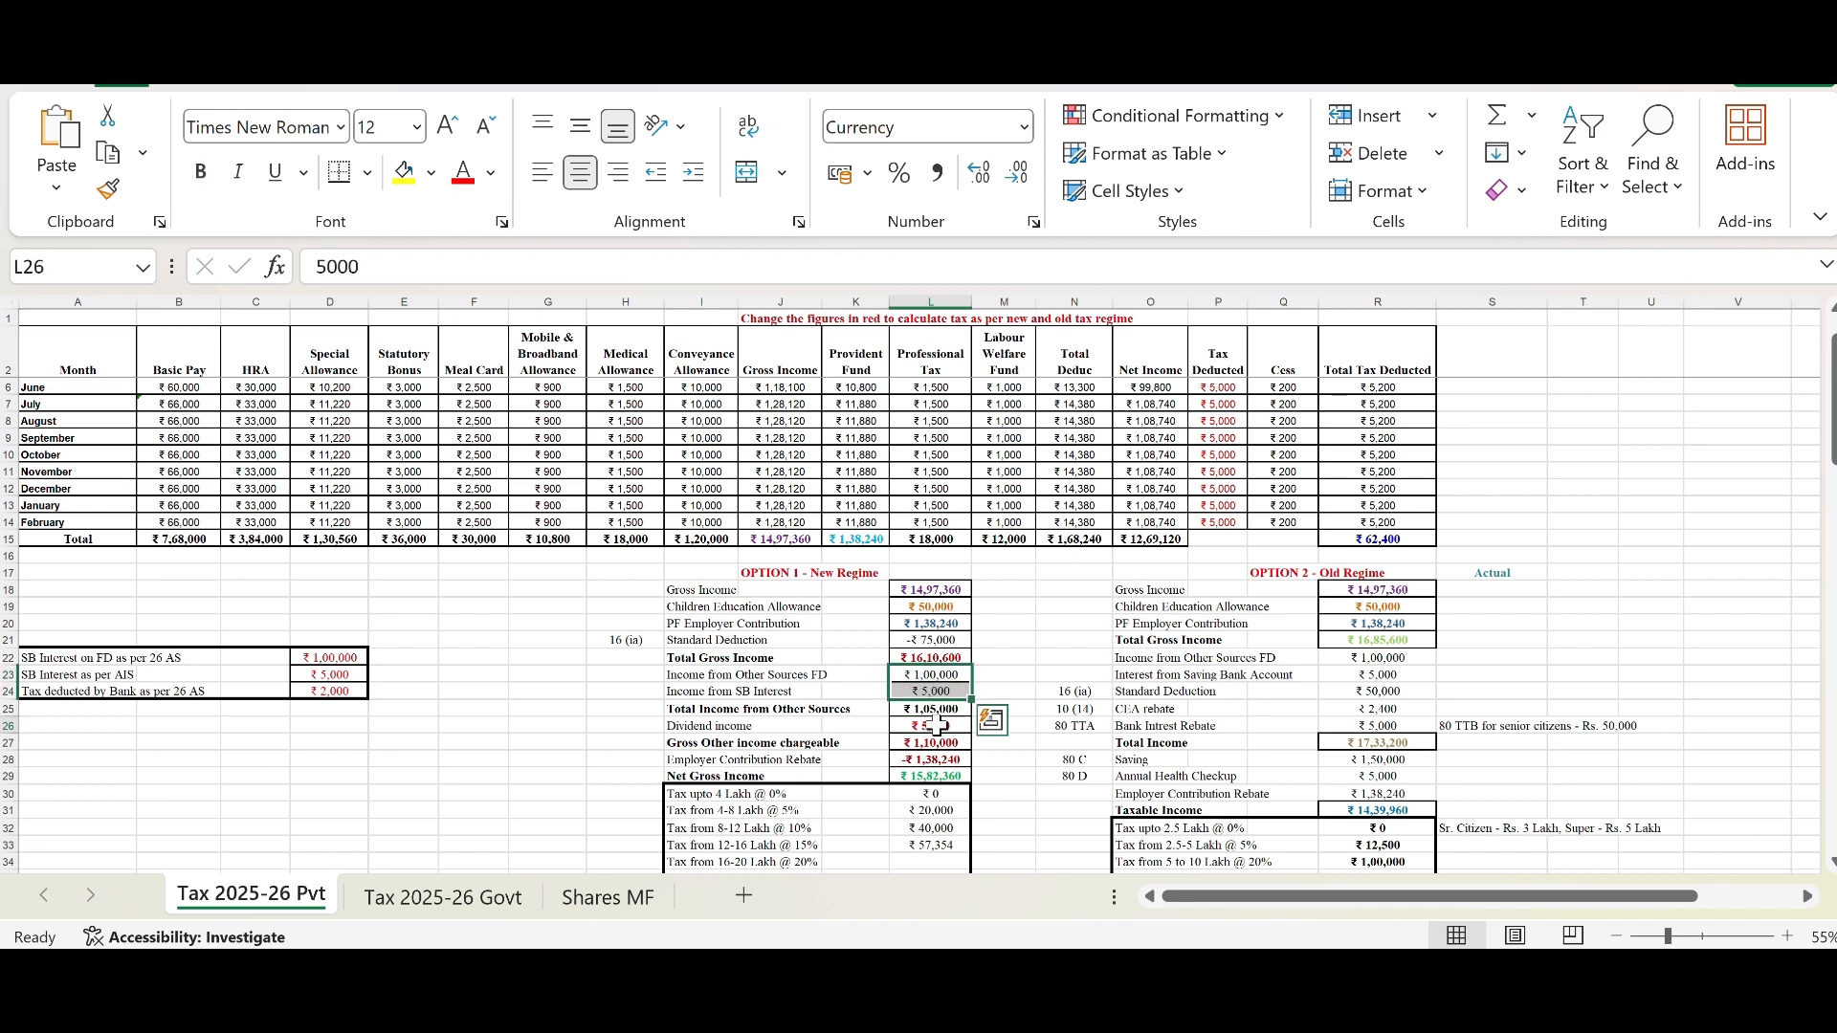
pyautogui.click(942, 742)
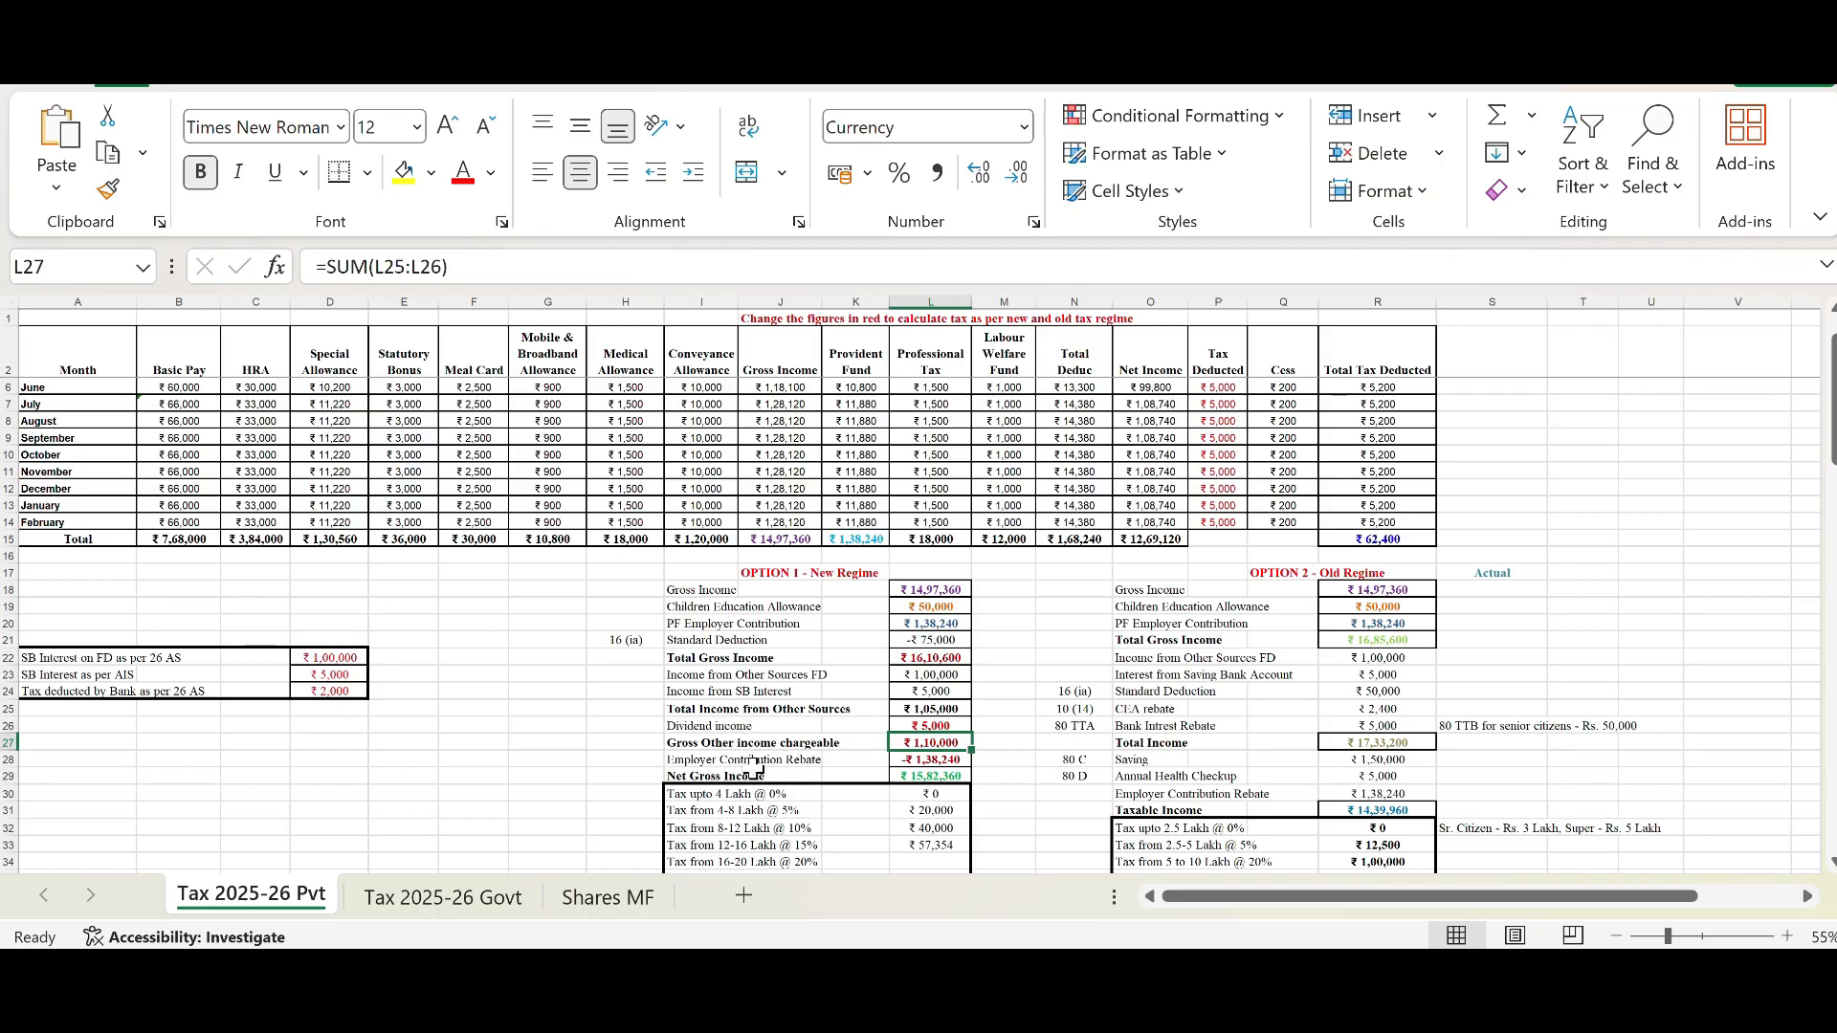
pyautogui.click(919, 758)
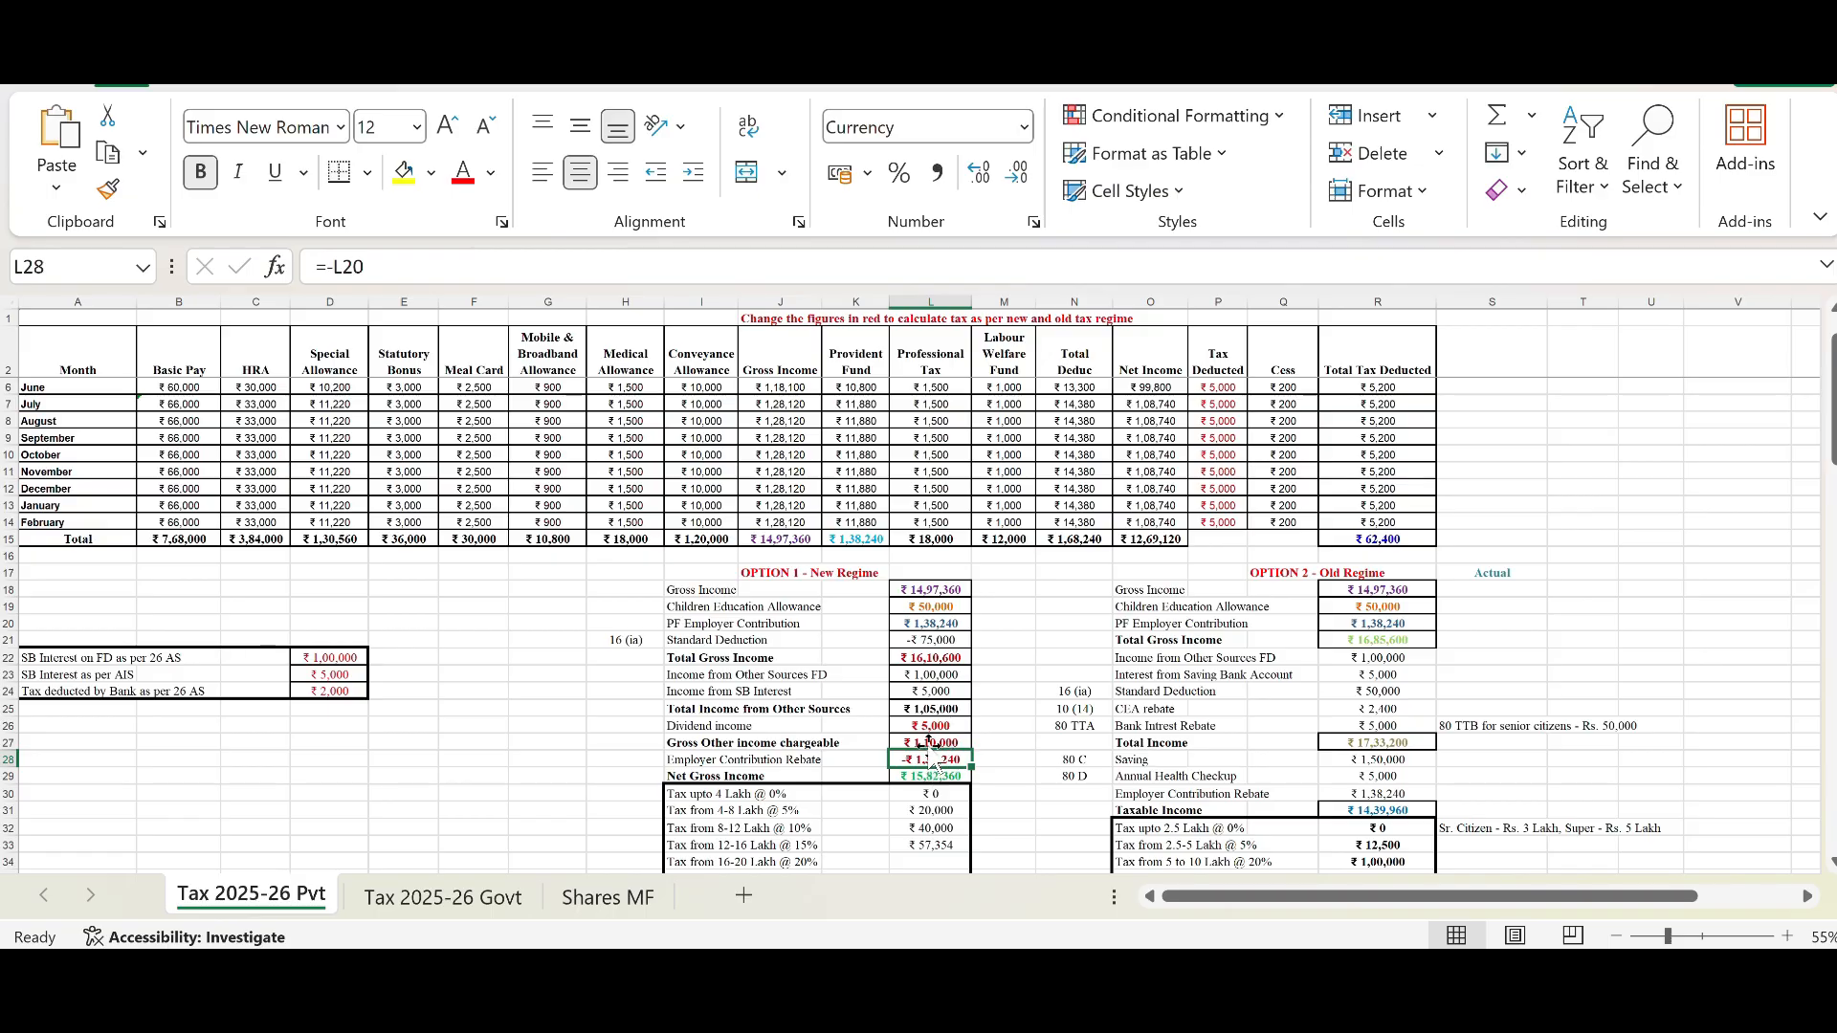
pyautogui.click(934, 624)
pyautogui.click(954, 760)
pyautogui.click(947, 777)
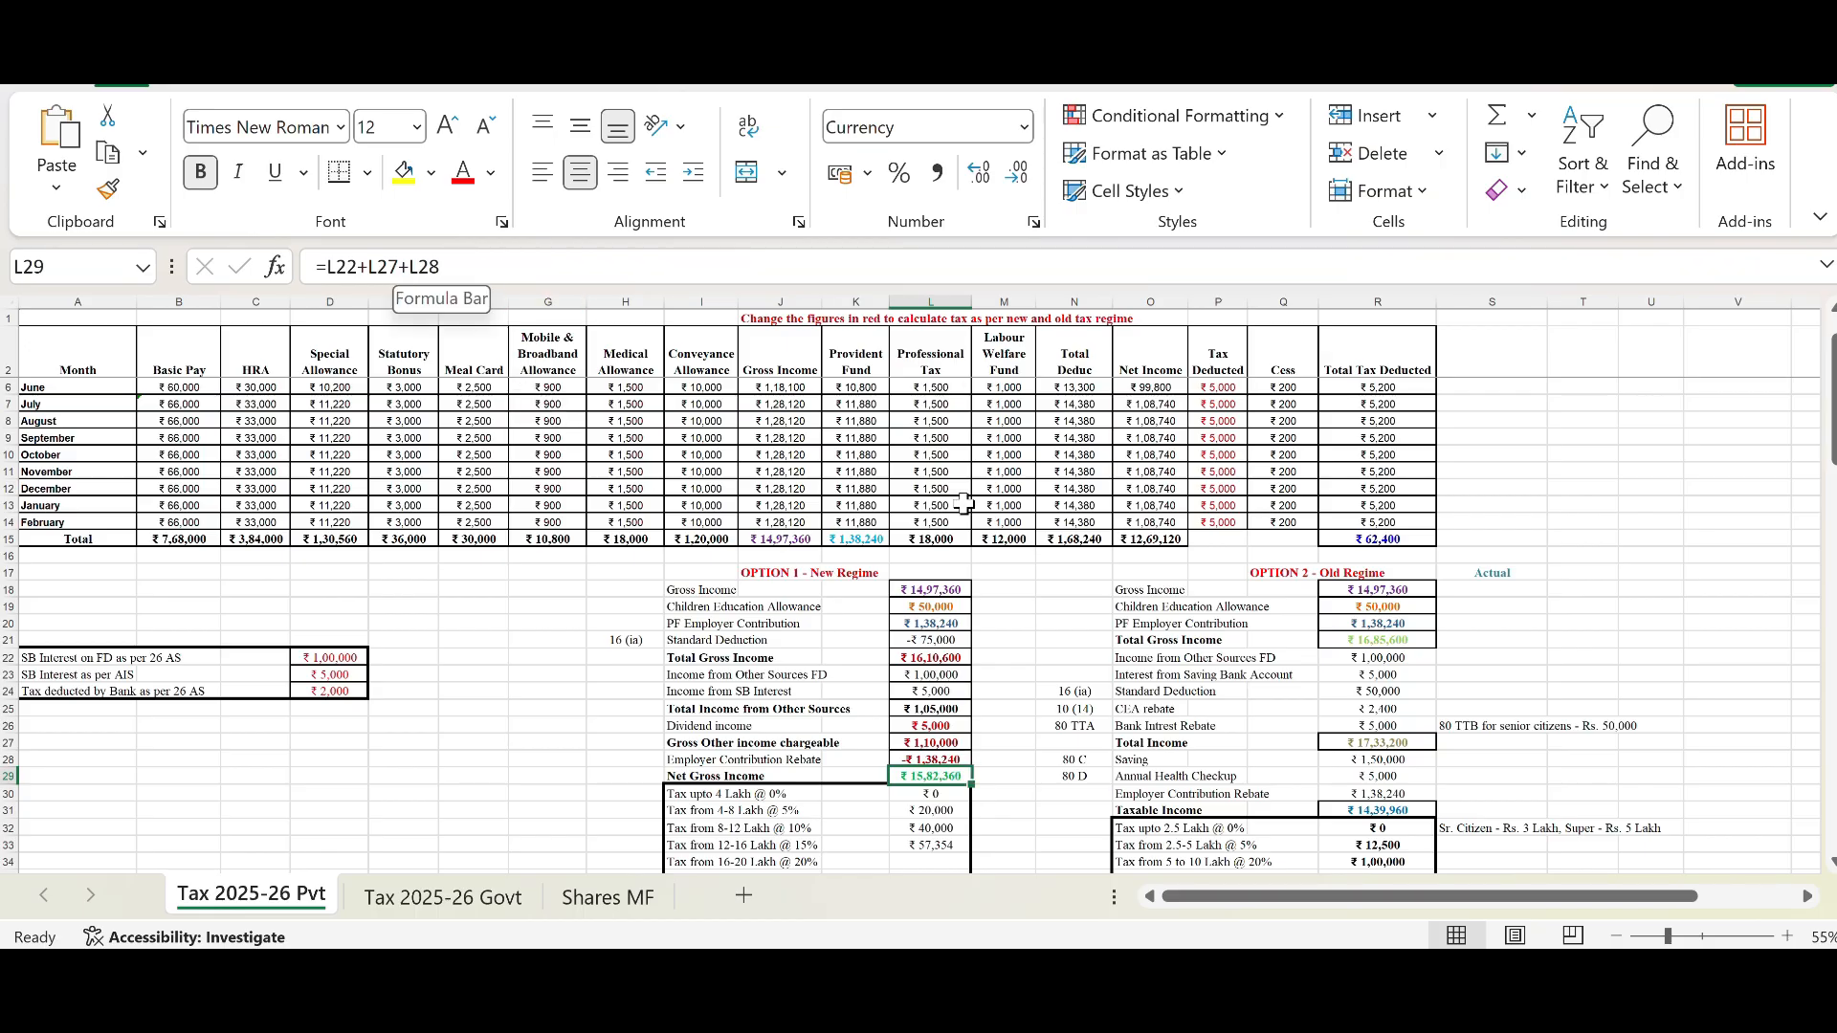
pyautogui.click(940, 657)
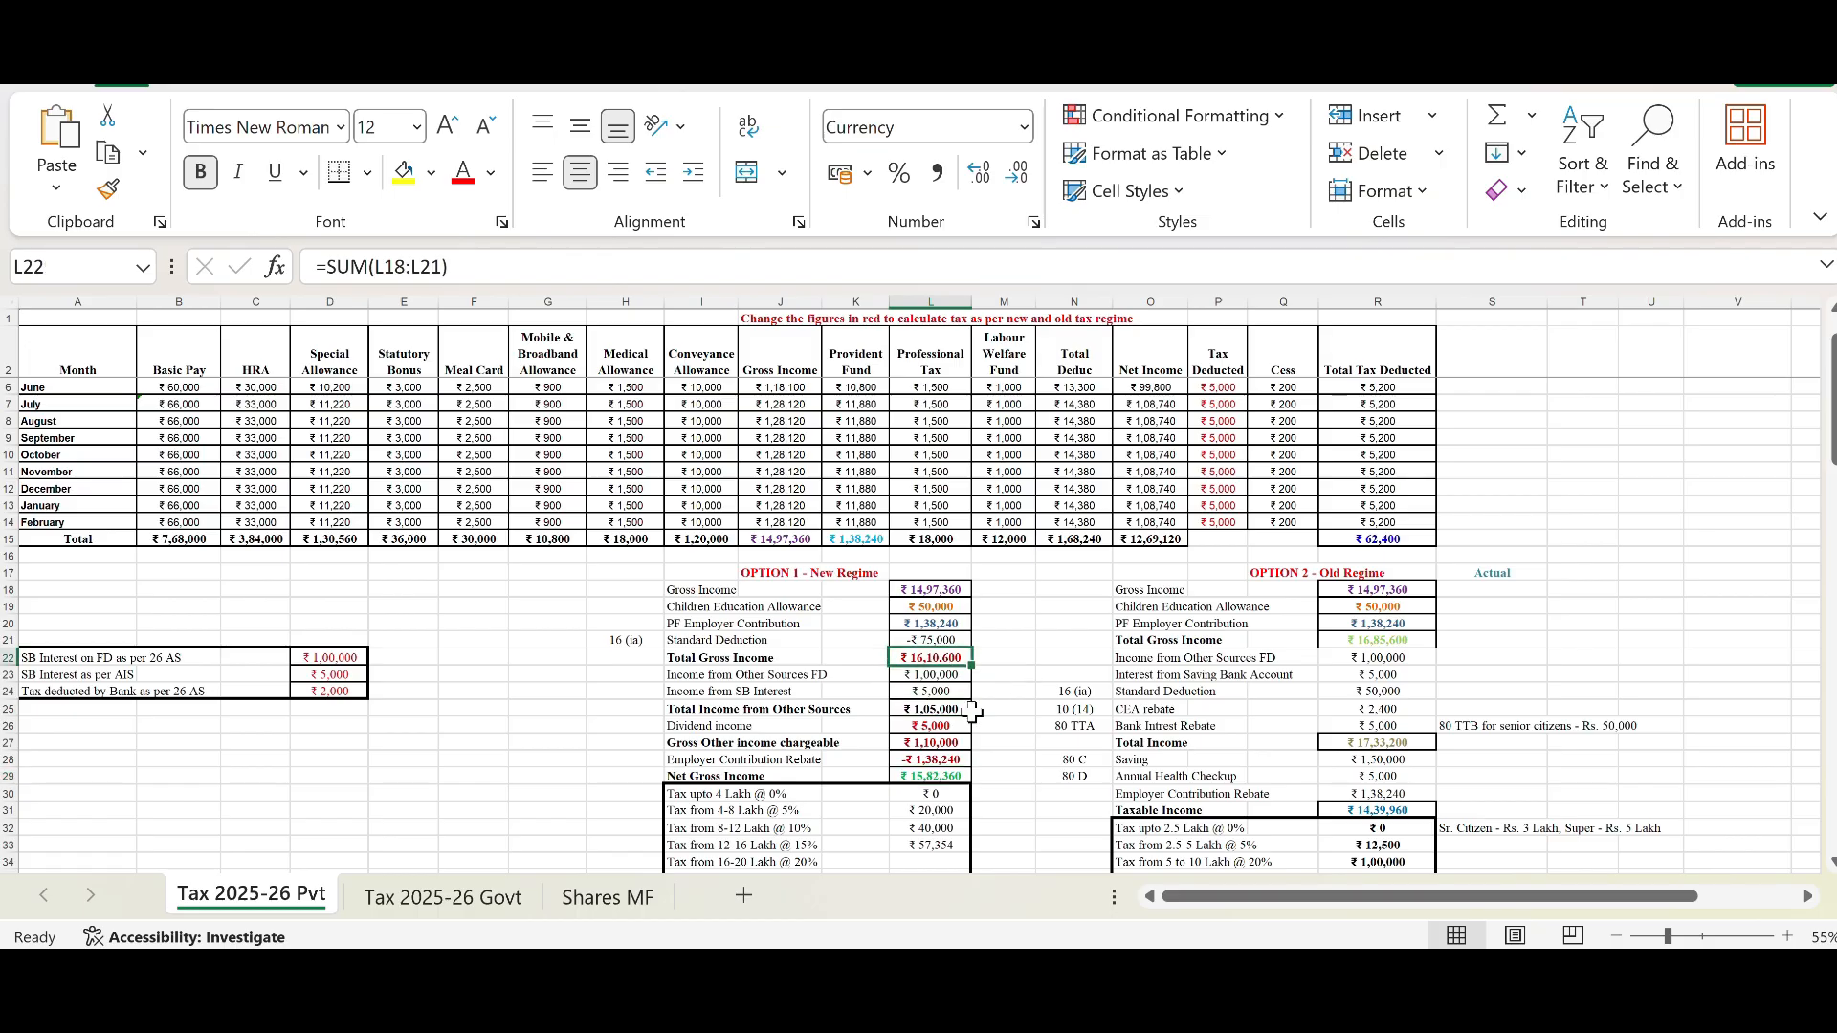
pyautogui.click(946, 744)
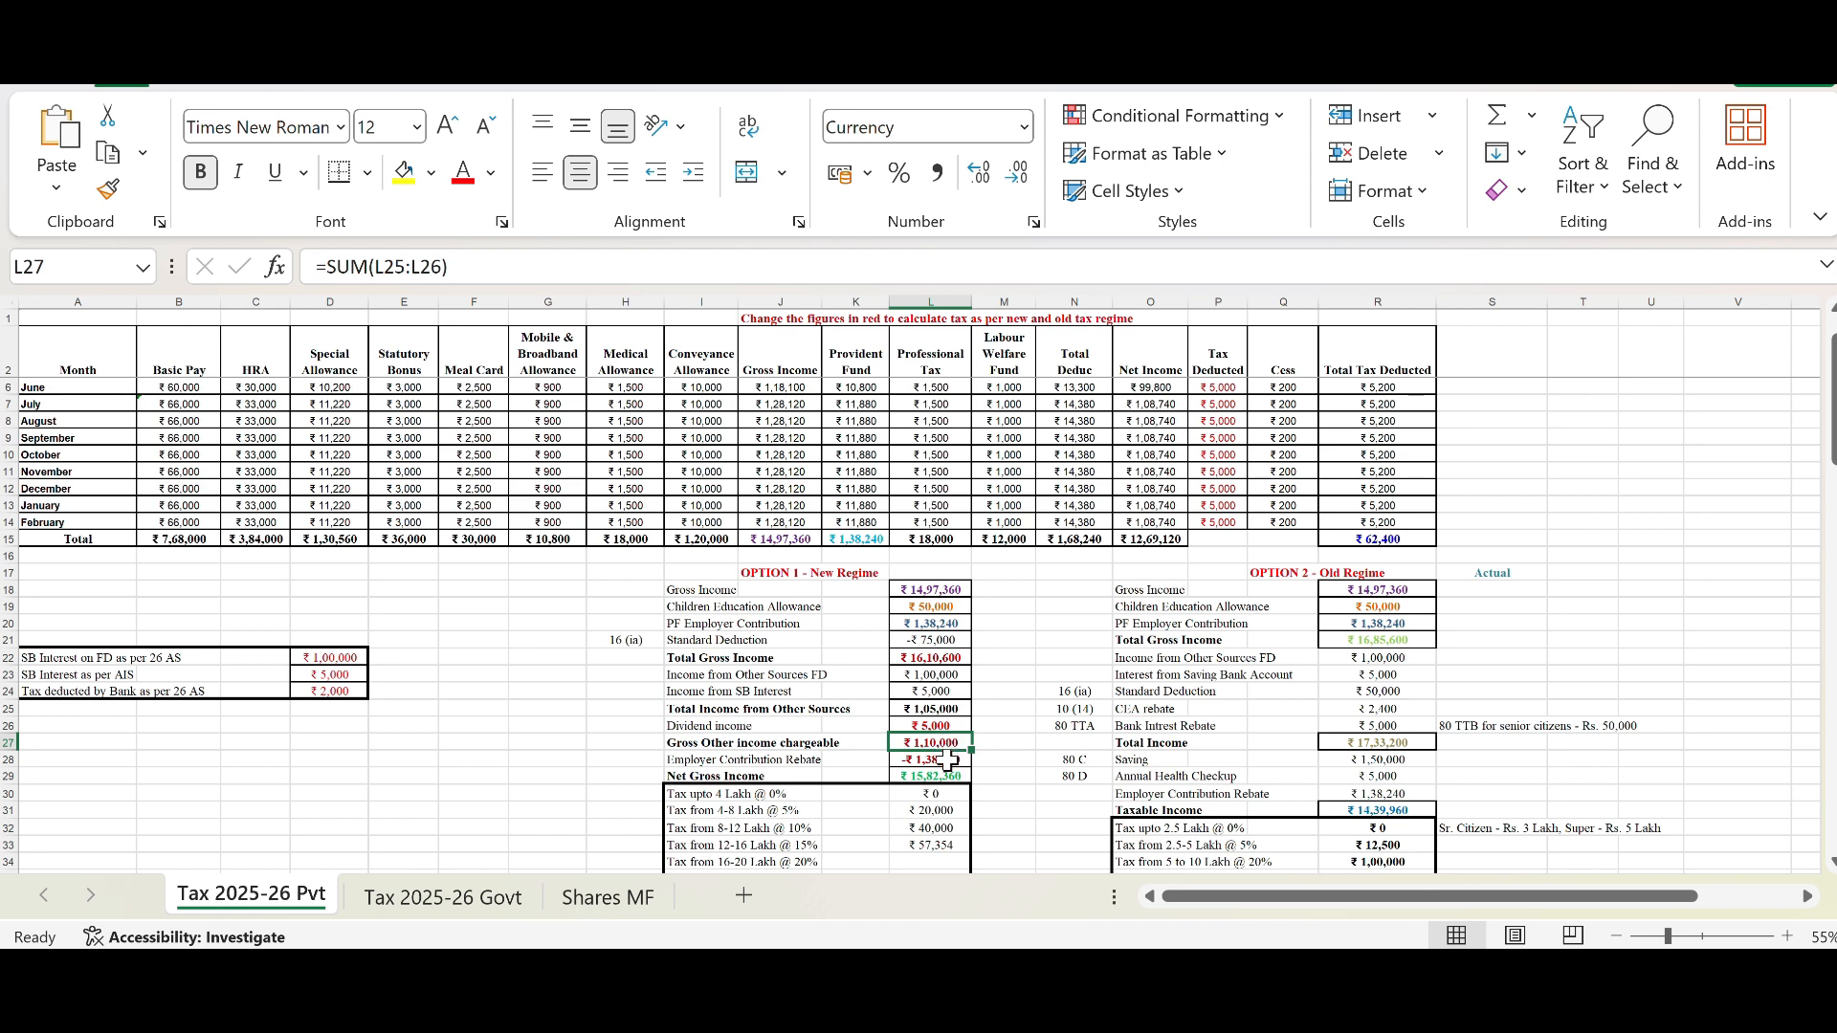
pyautogui.click(947, 761)
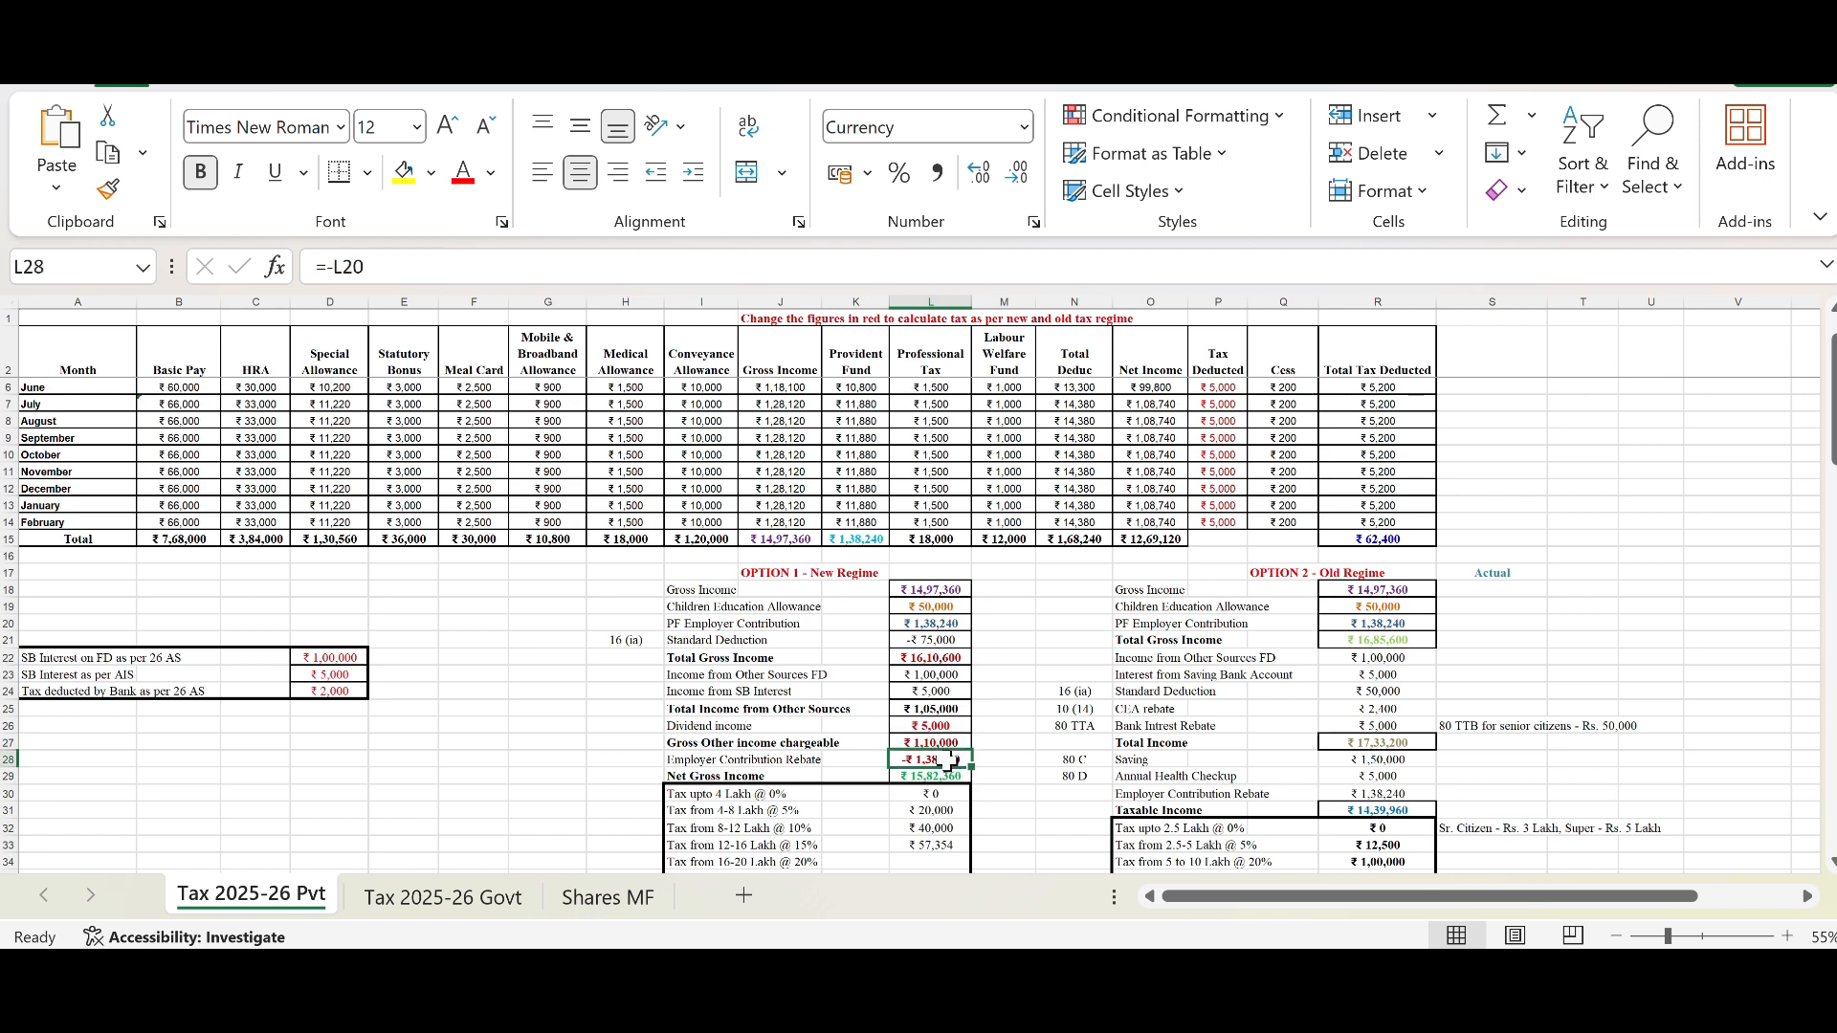
pyautogui.click(943, 780)
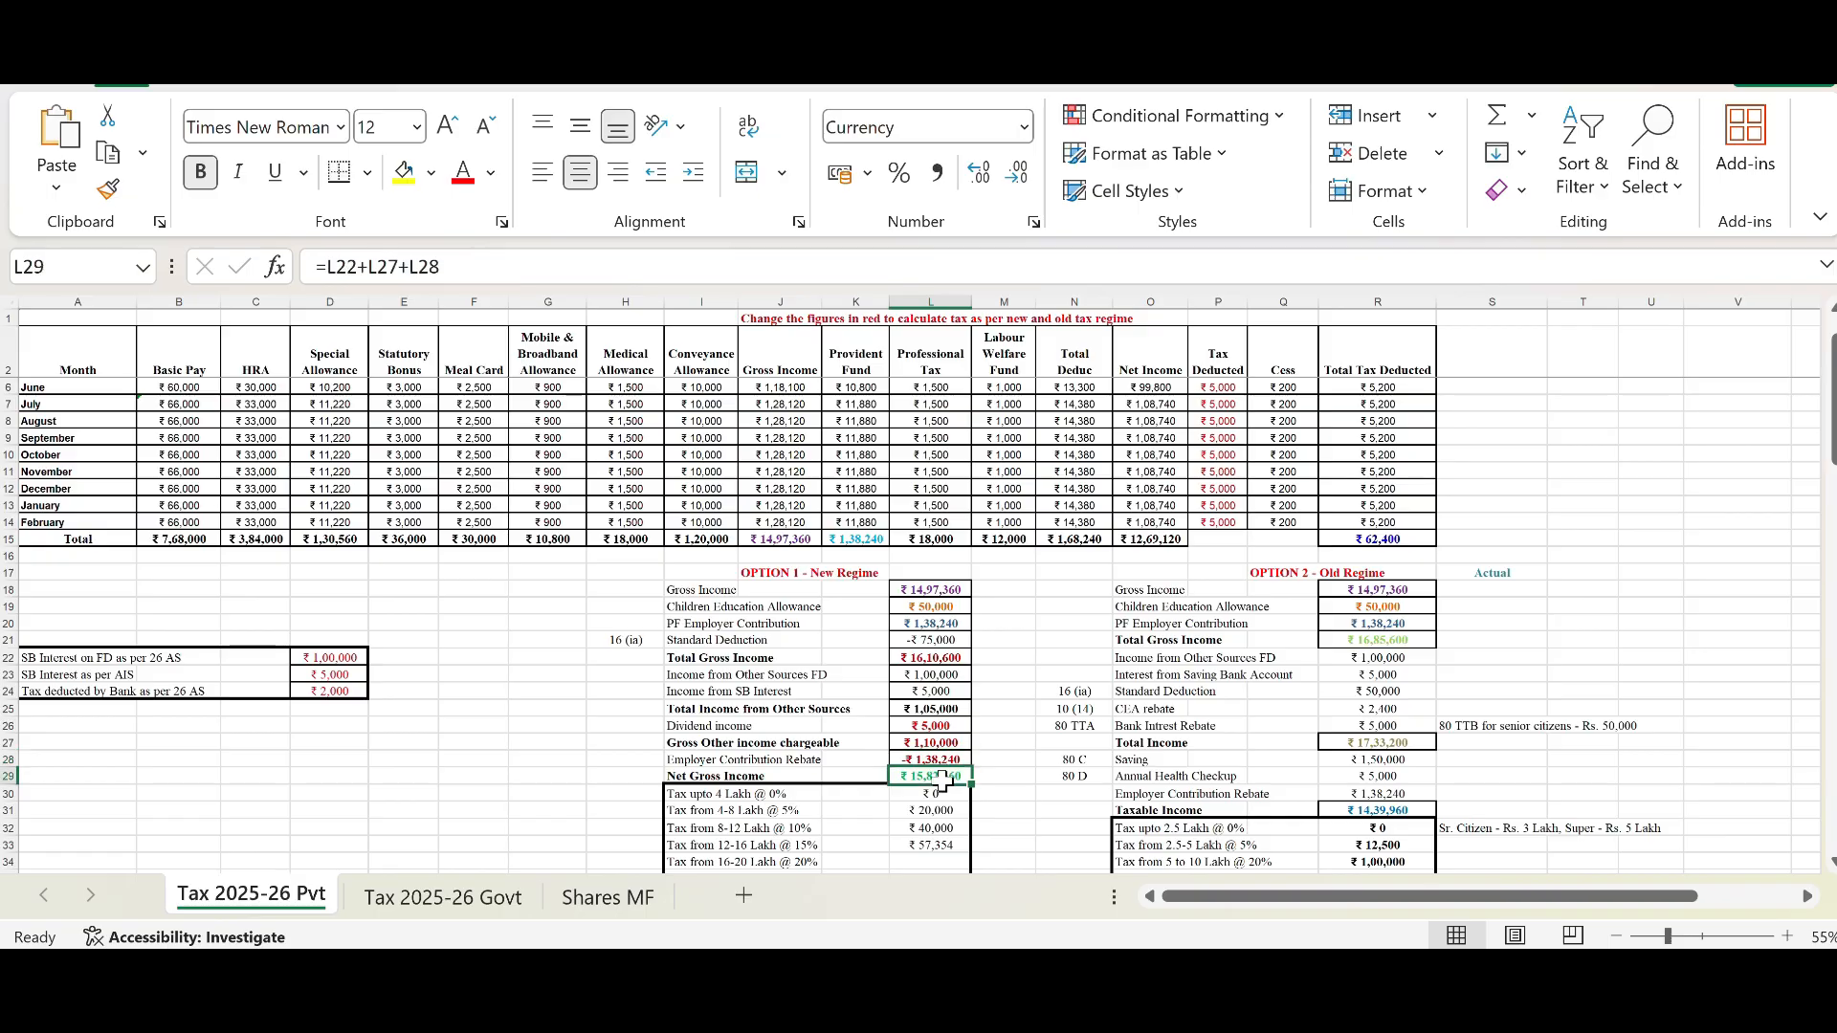
pyautogui.scroll(-2, 1004, 771)
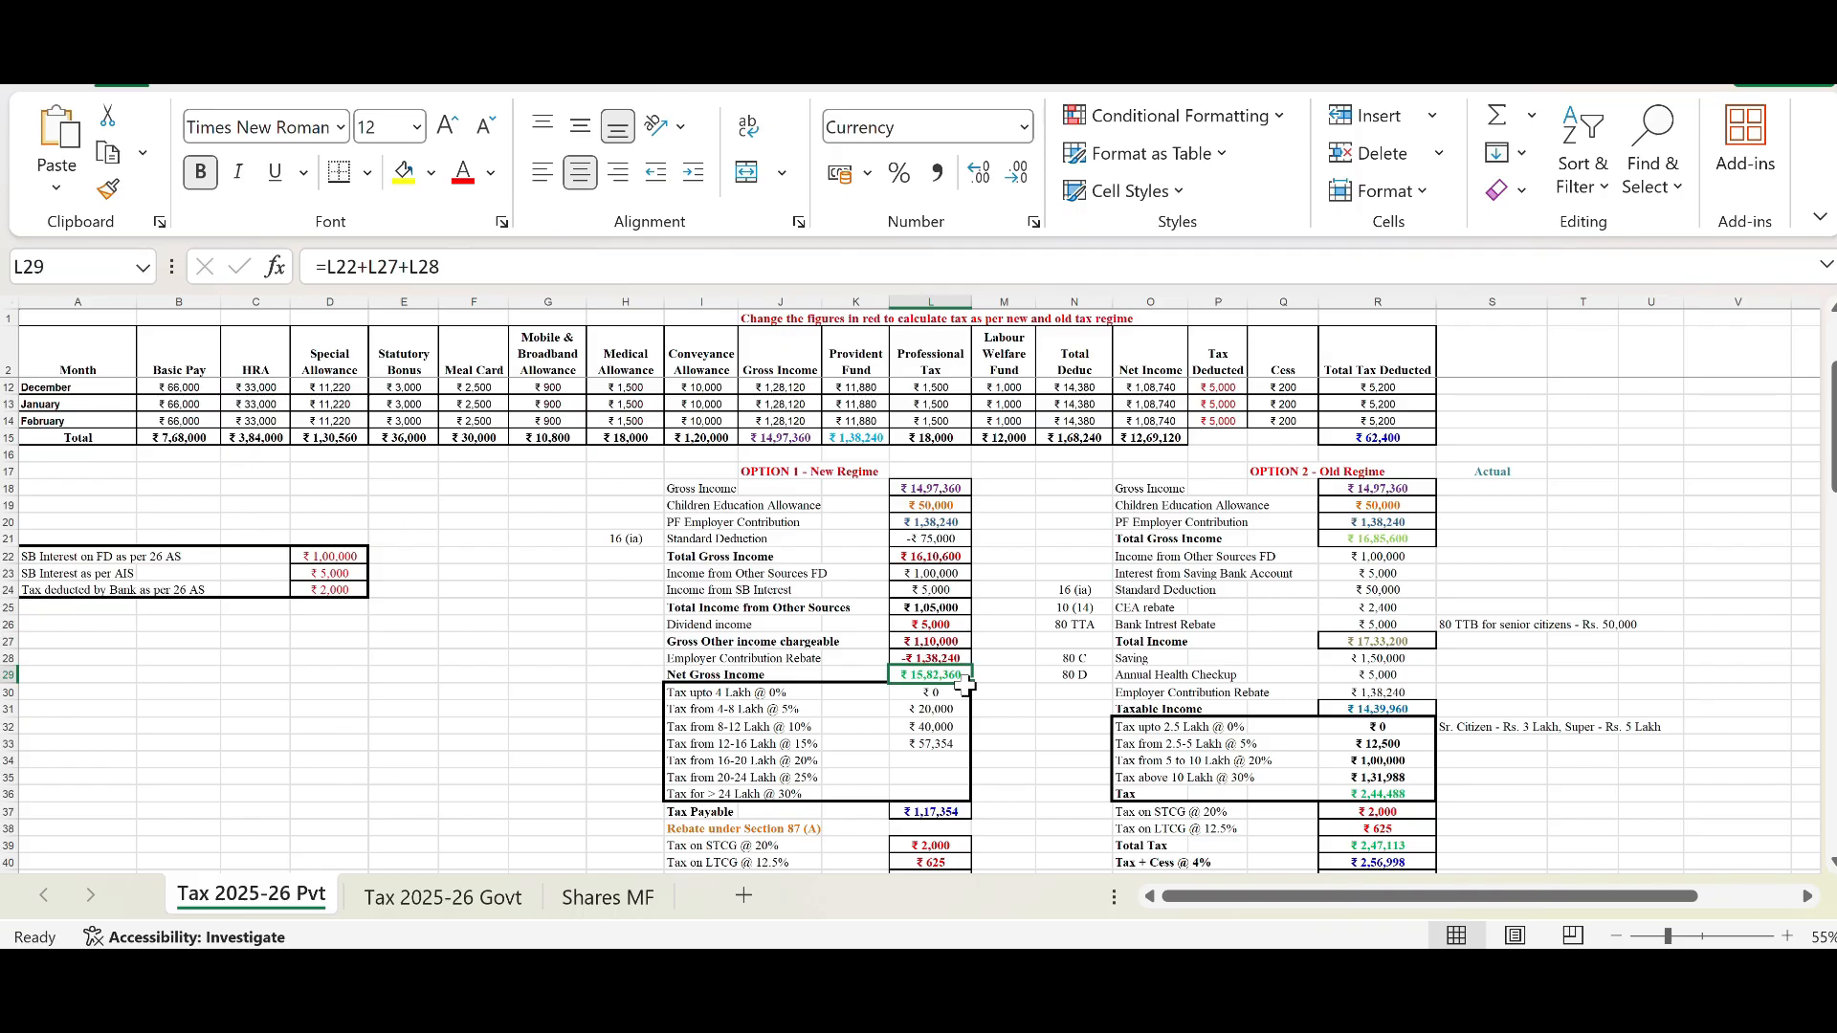
# Step: Examine the New Regime tax slab rows and their formulas from Tax upto 4 Lakh to Tax from 12-16 Lakh
pyautogui.moveTo(698, 693); pyautogui.dragTo(934, 800)
pyautogui.press('Tab')
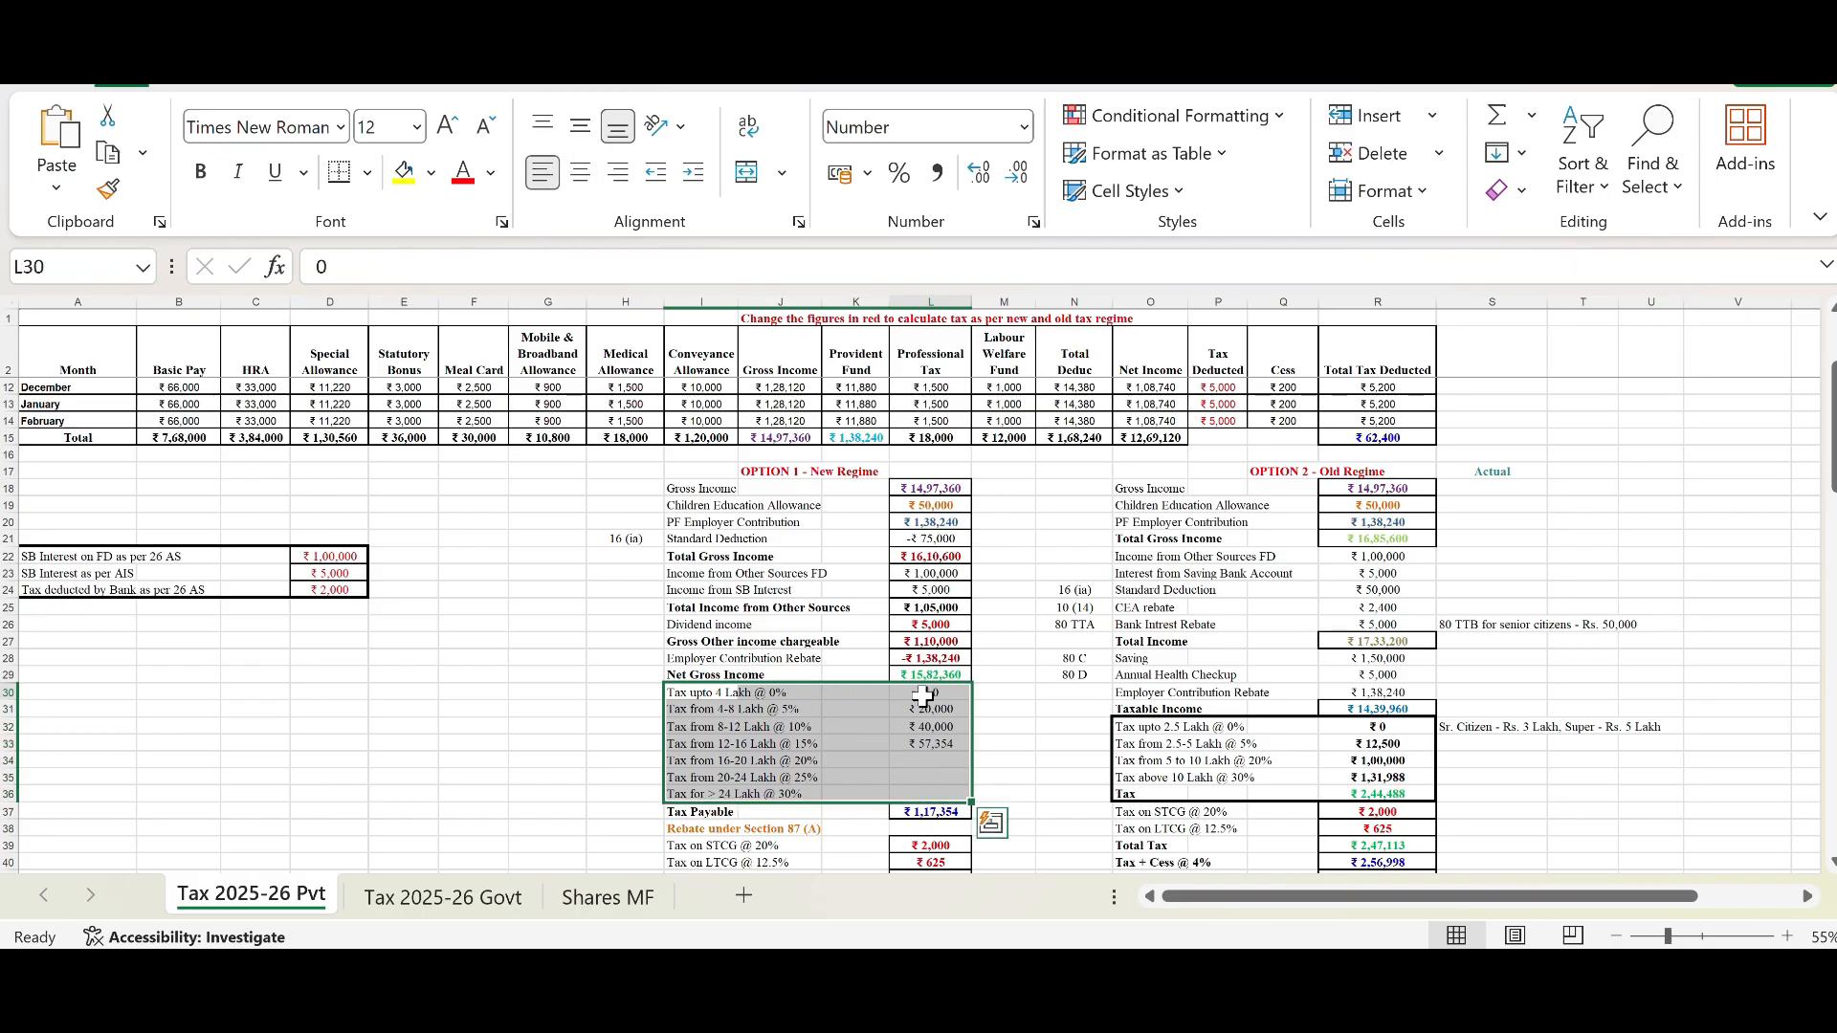
pyautogui.click(923, 696)
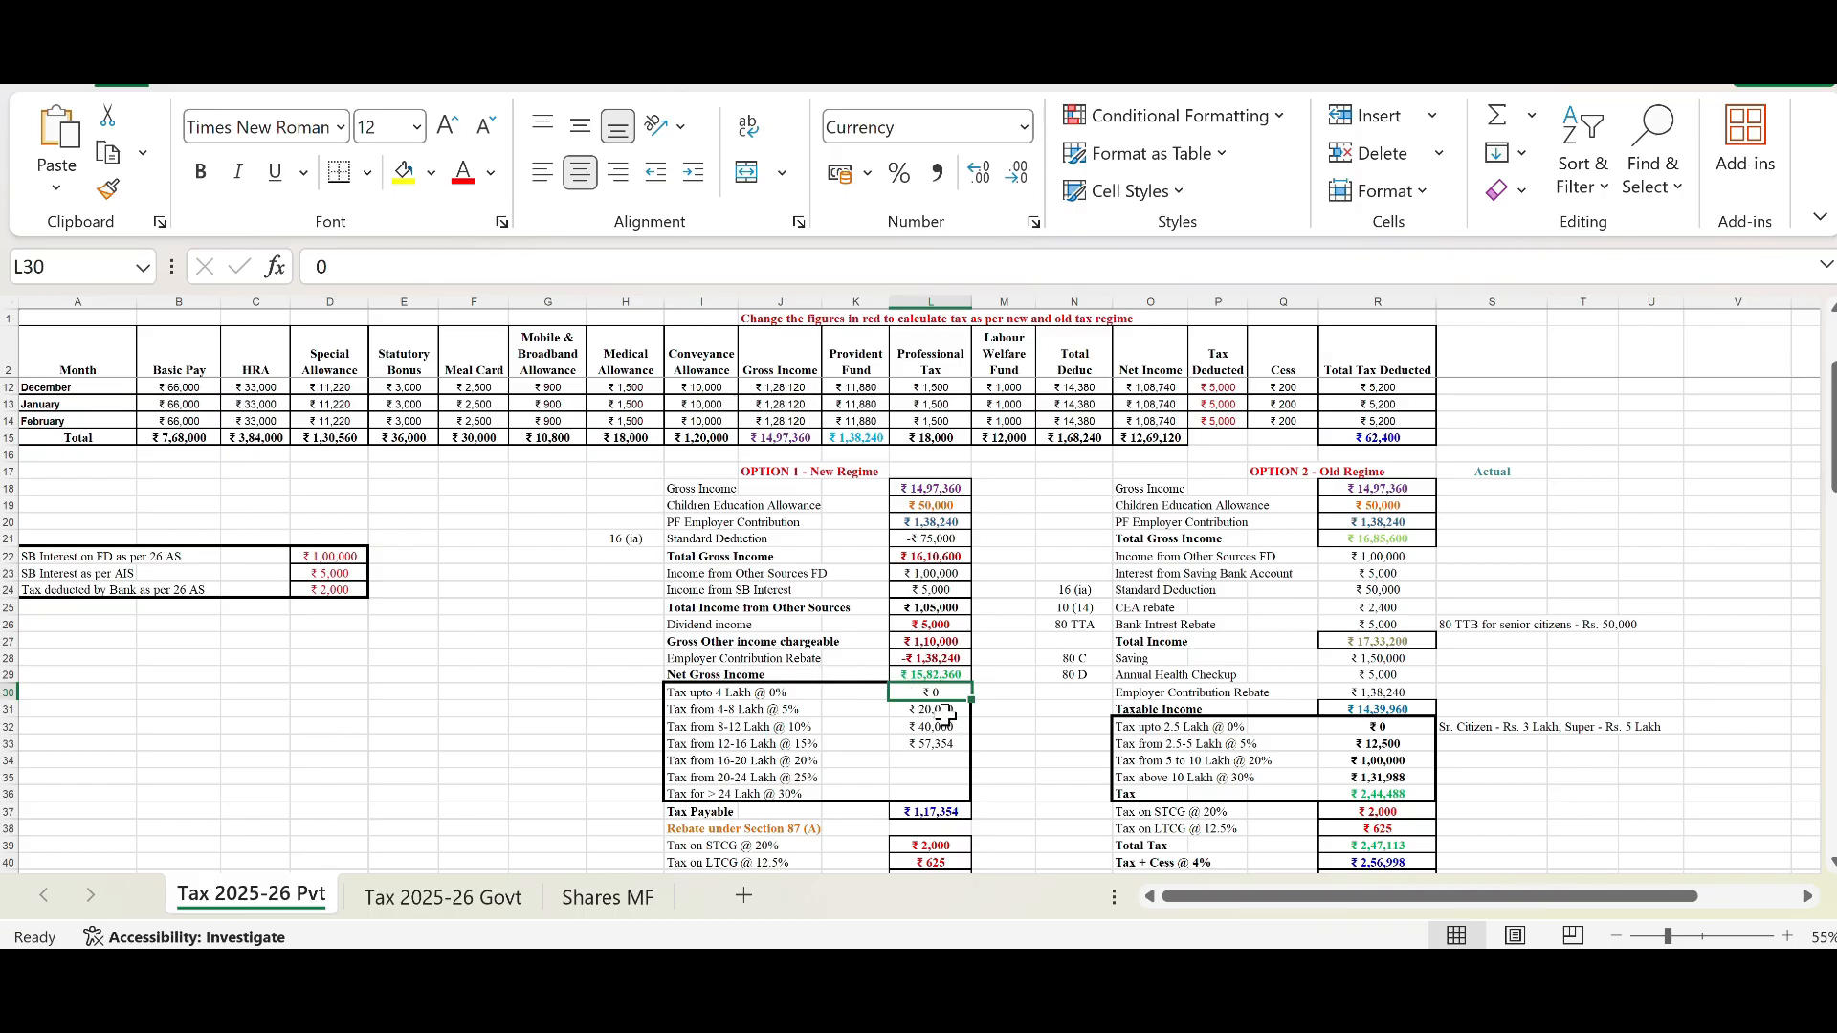
pyautogui.click(946, 672)
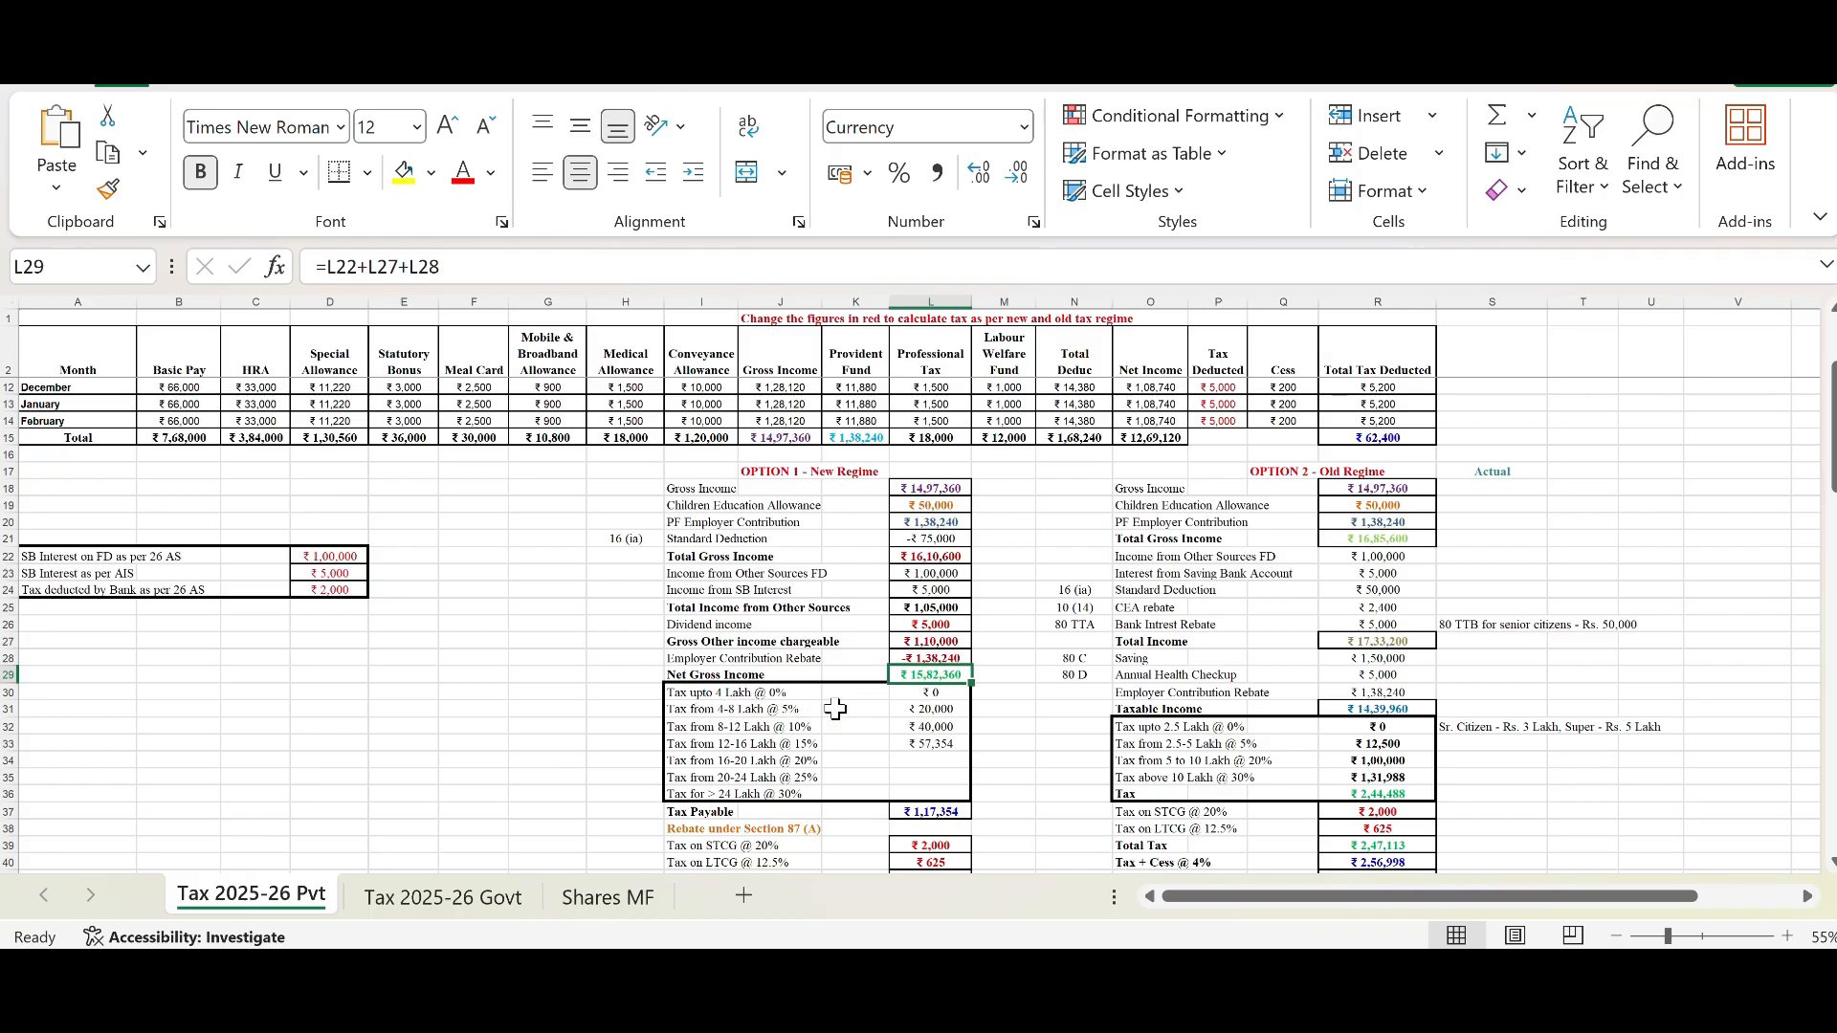
pyautogui.click(911, 709)
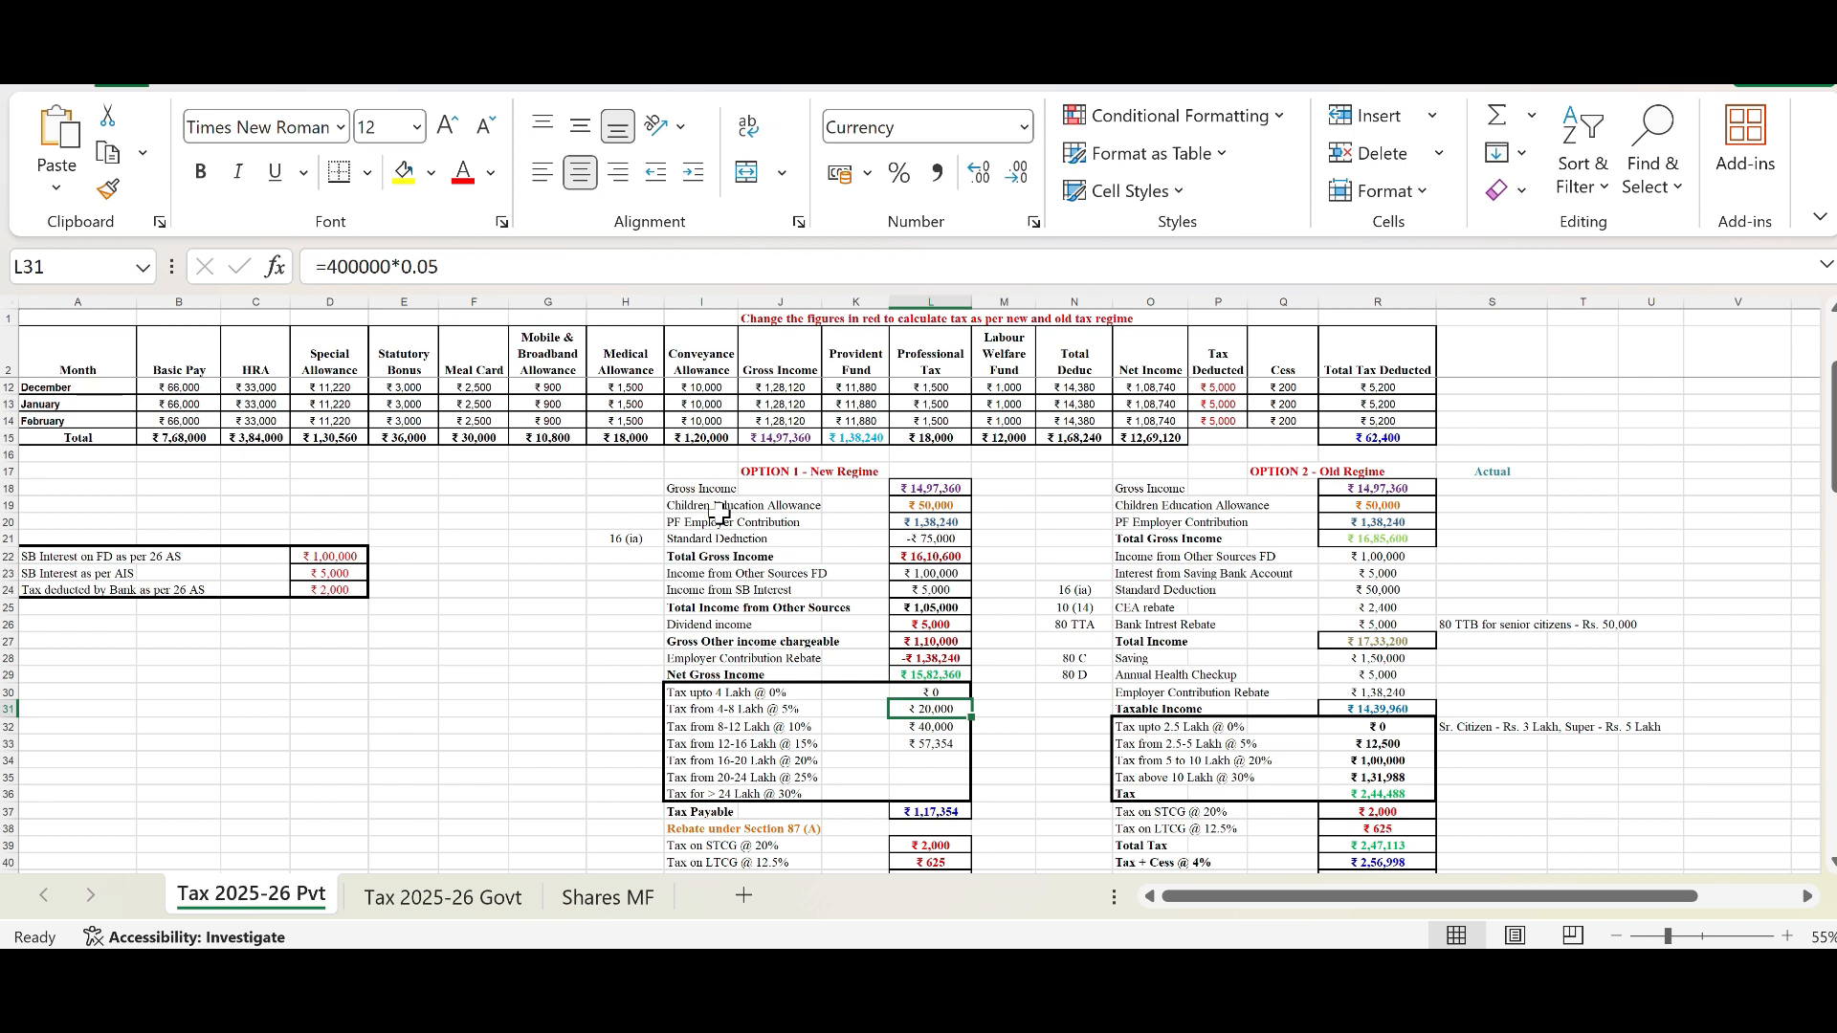
pyautogui.click(492, 268)
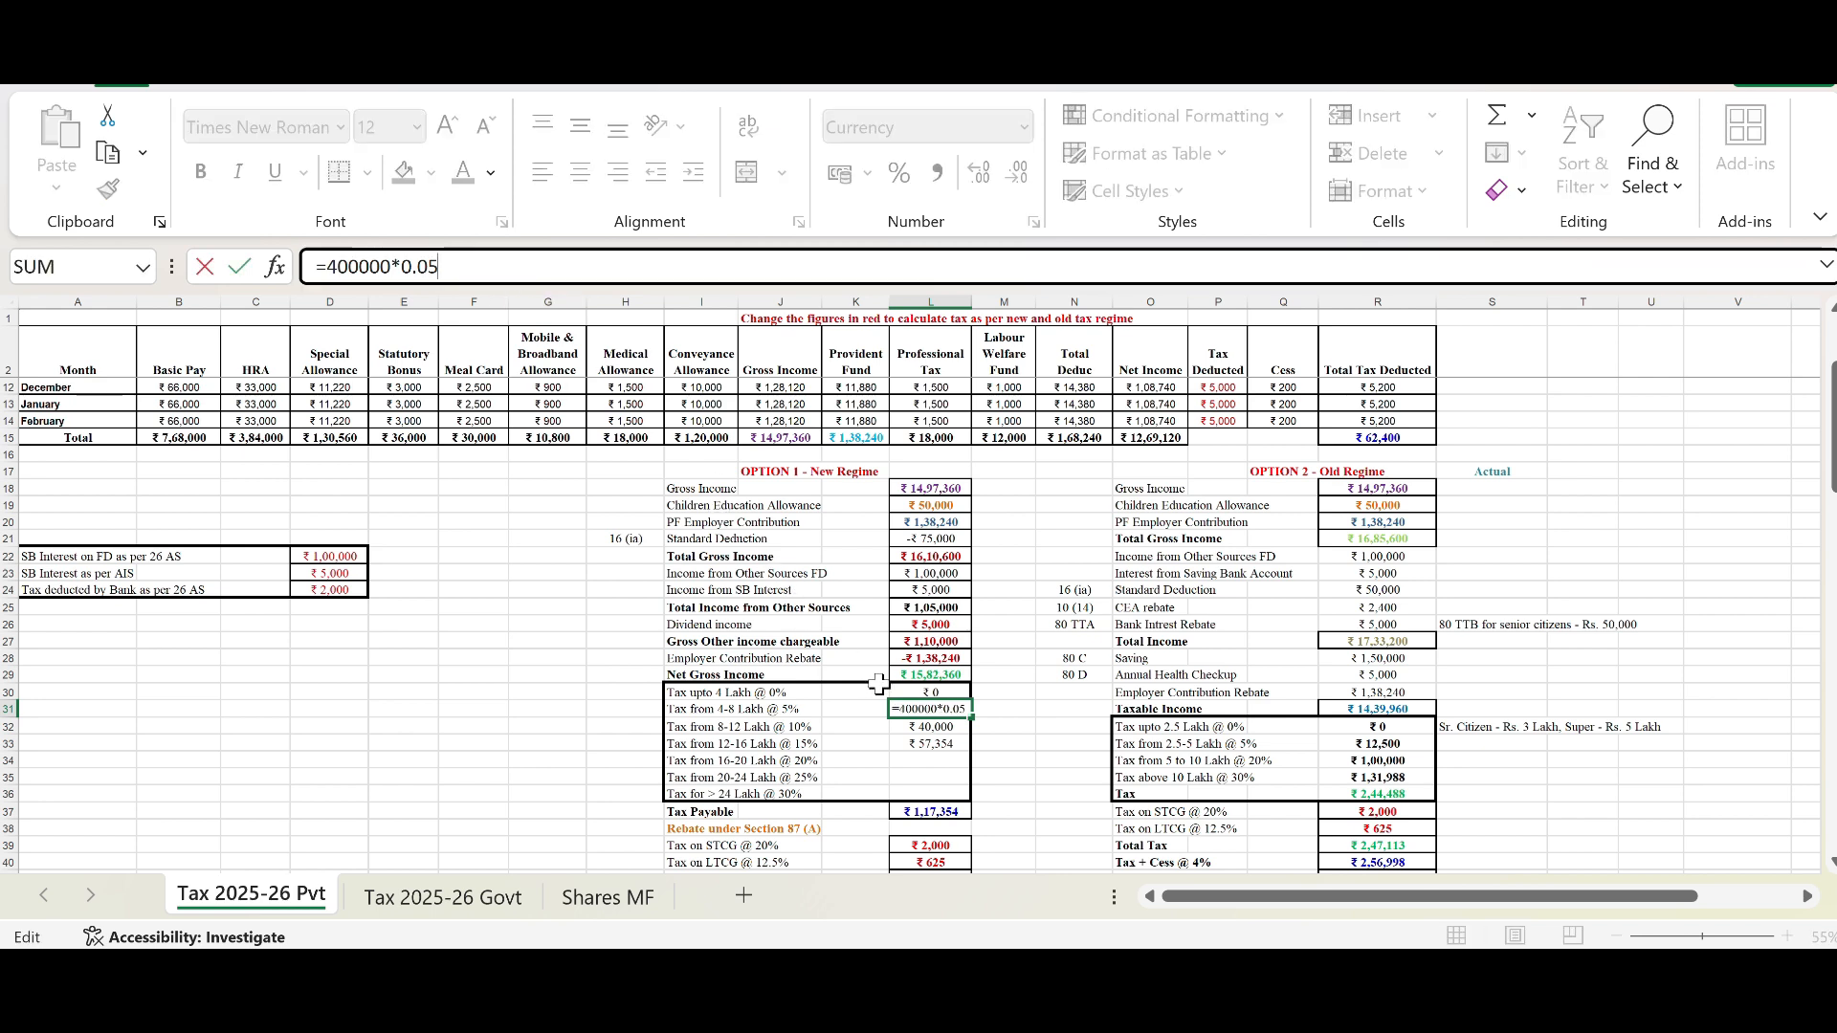
pyautogui.click(939, 729)
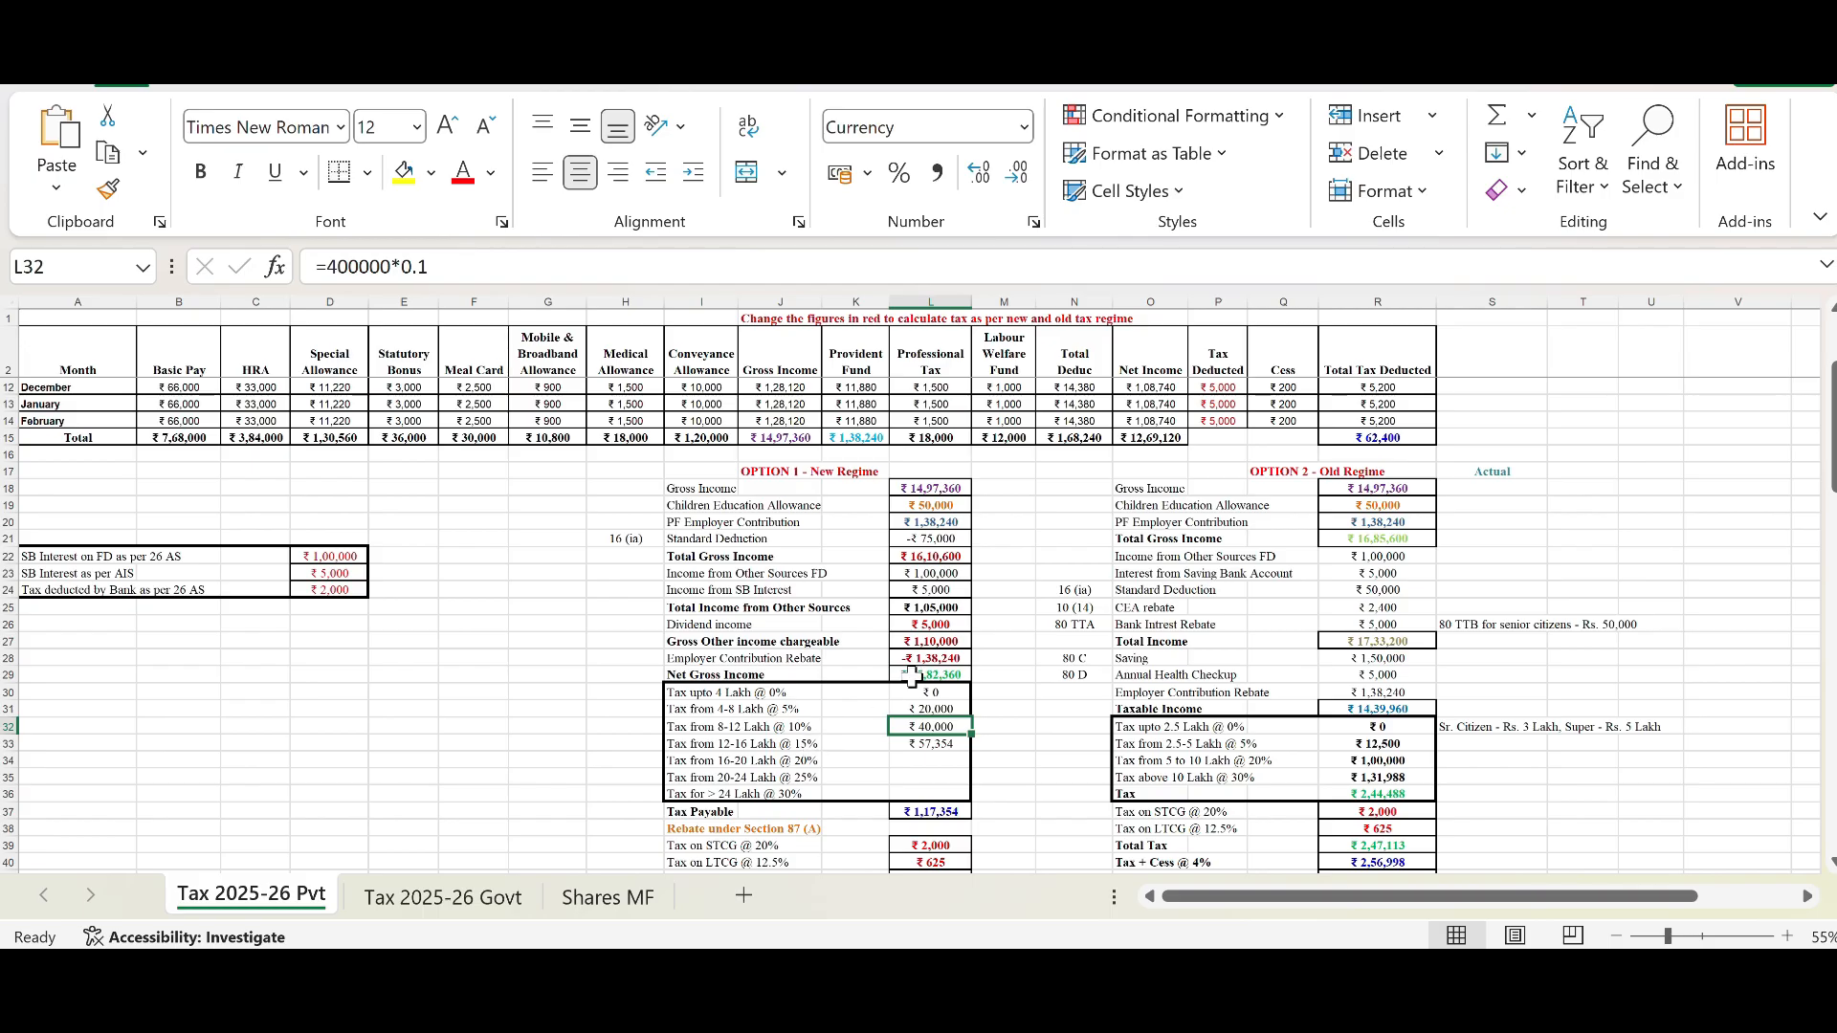
pyautogui.click(921, 745)
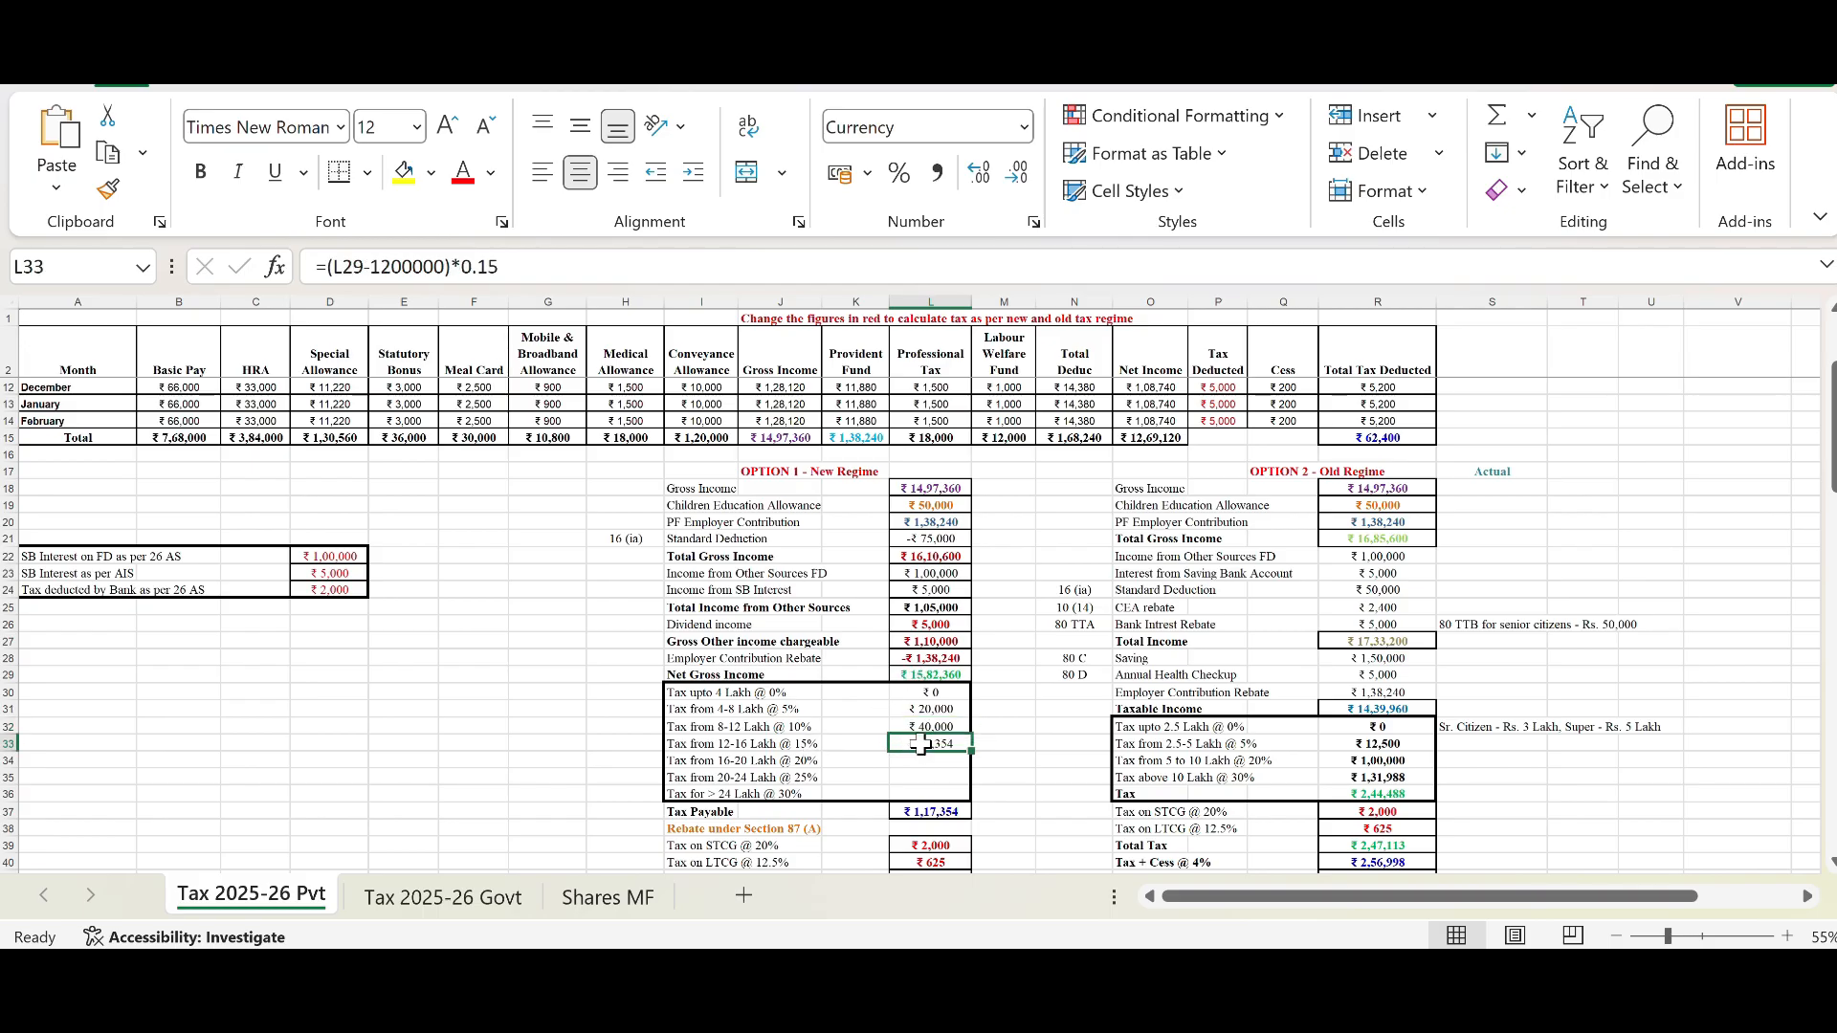
pyautogui.click(931, 677)
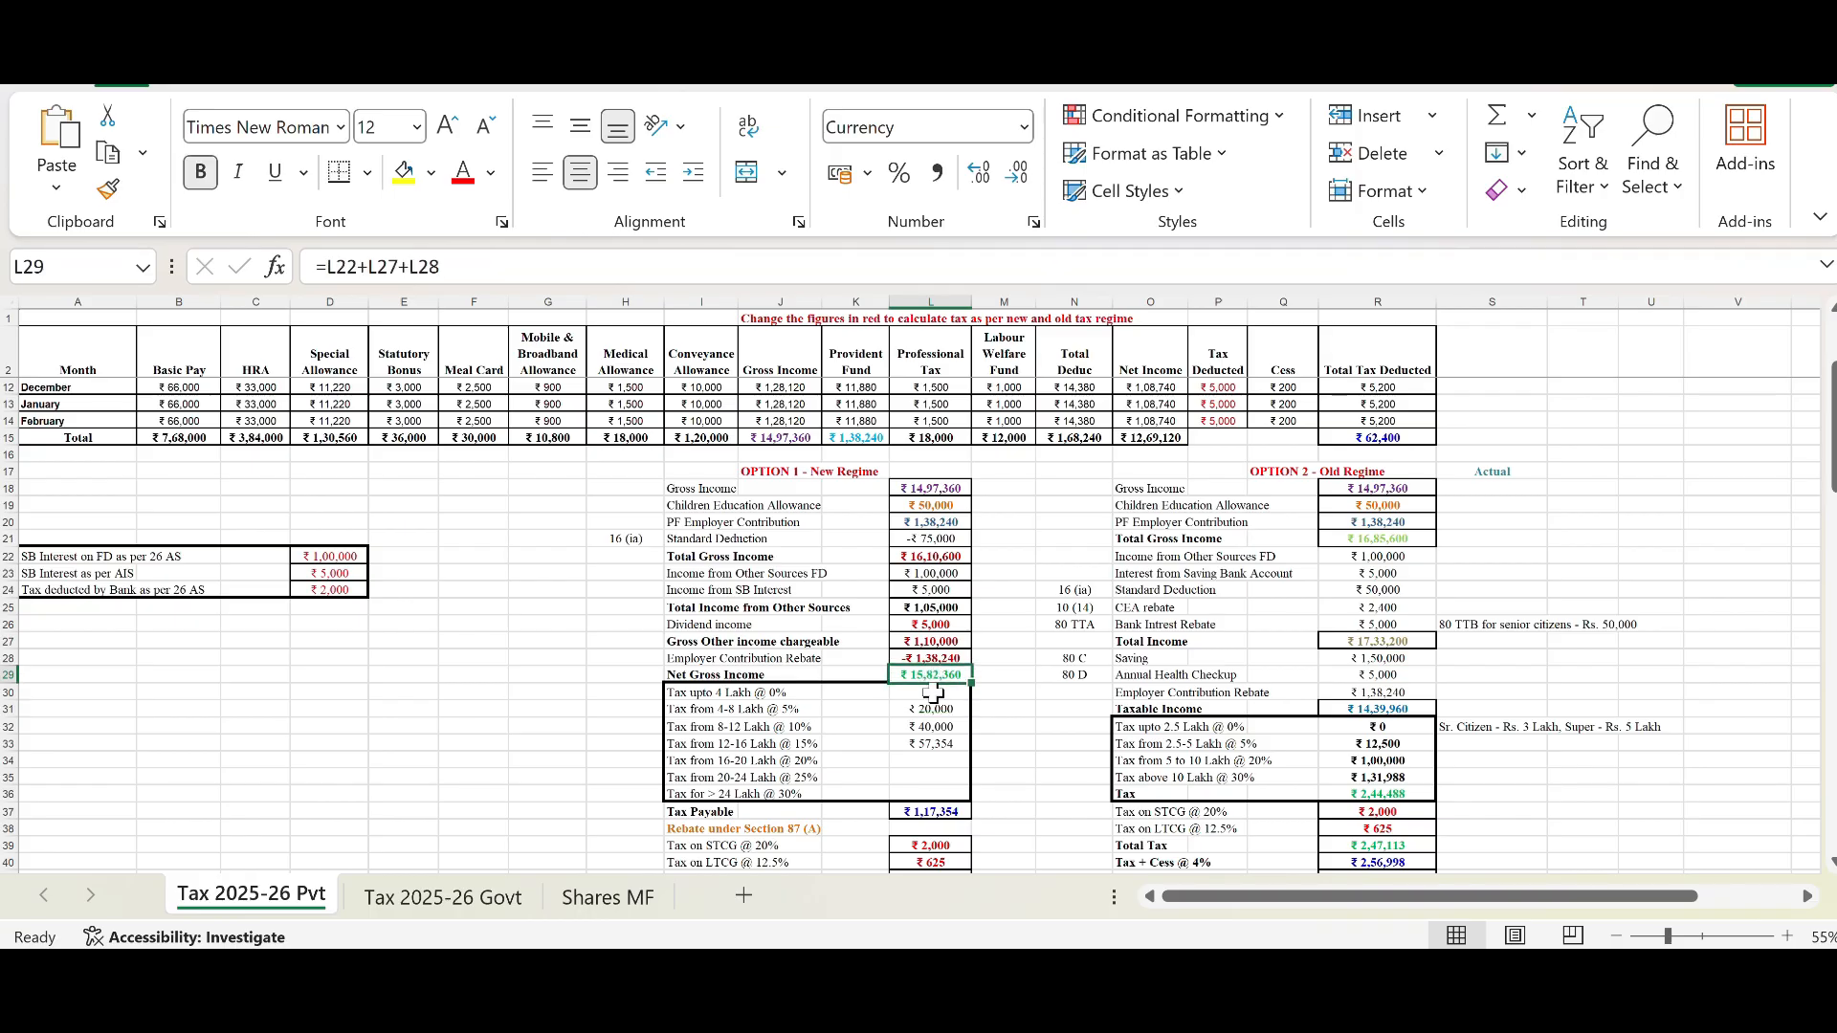
pyautogui.click(923, 744)
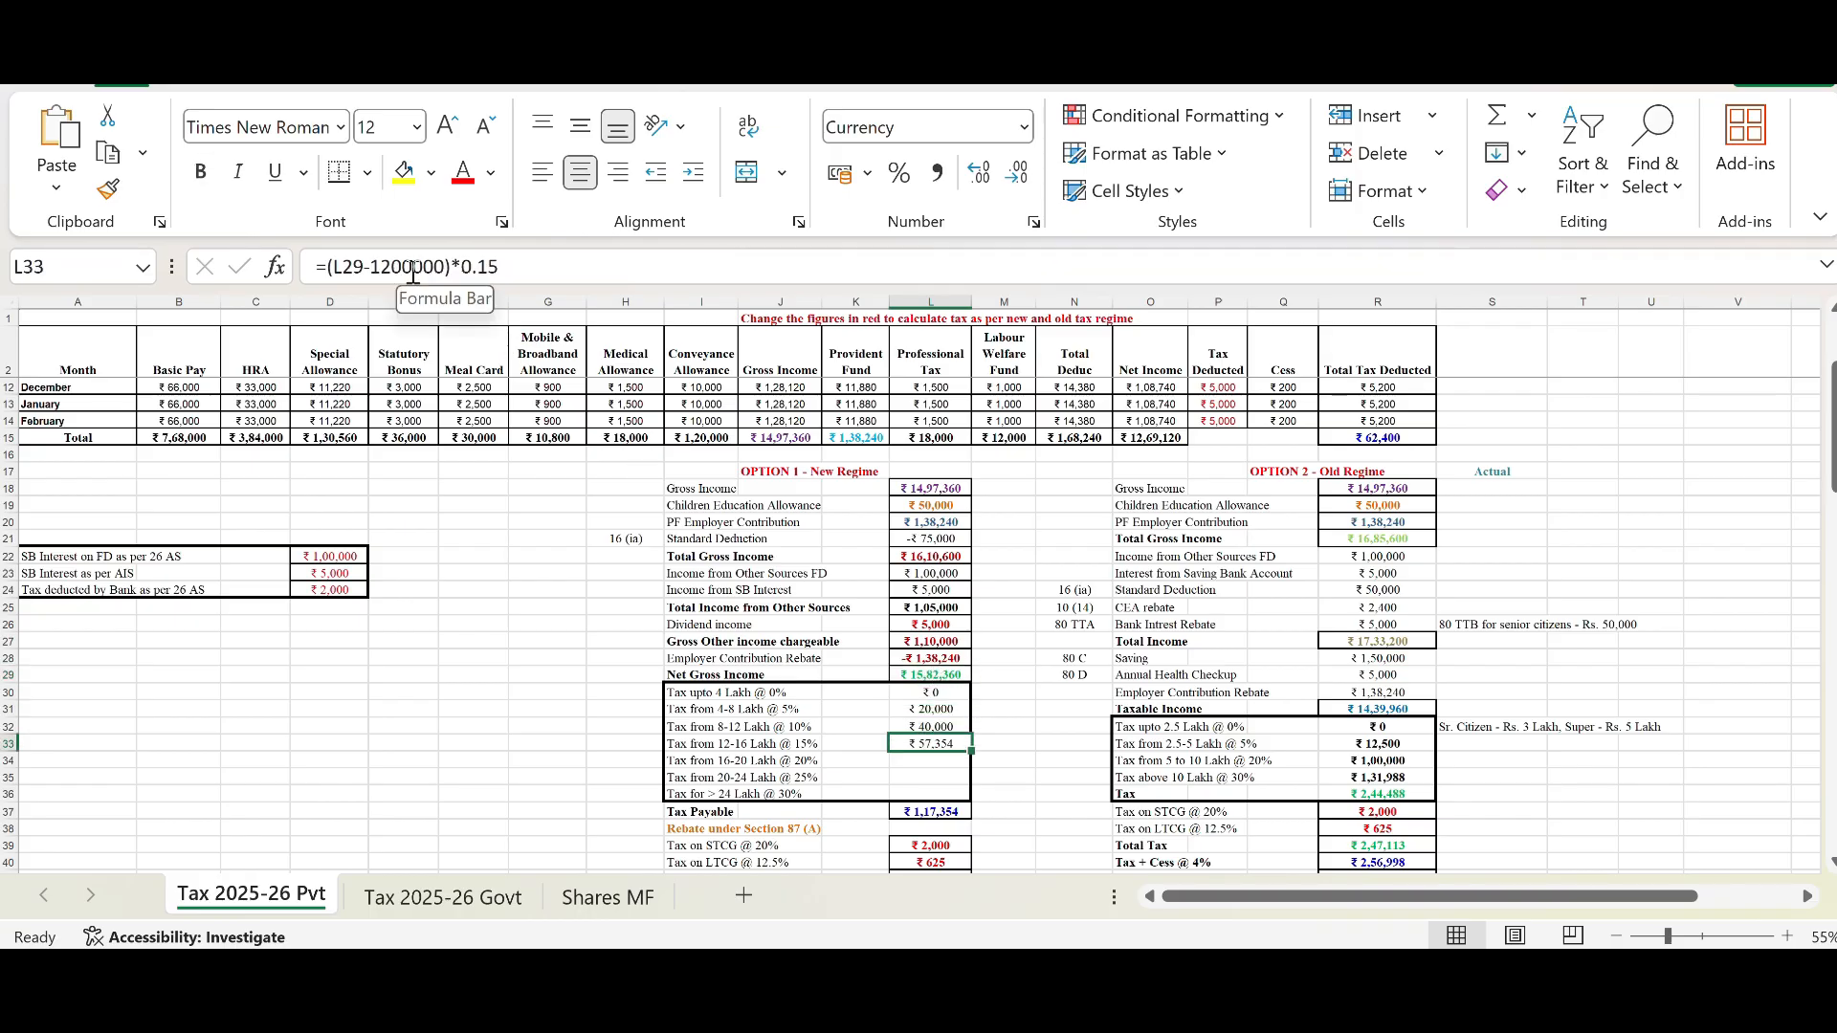
pyautogui.click(924, 728)
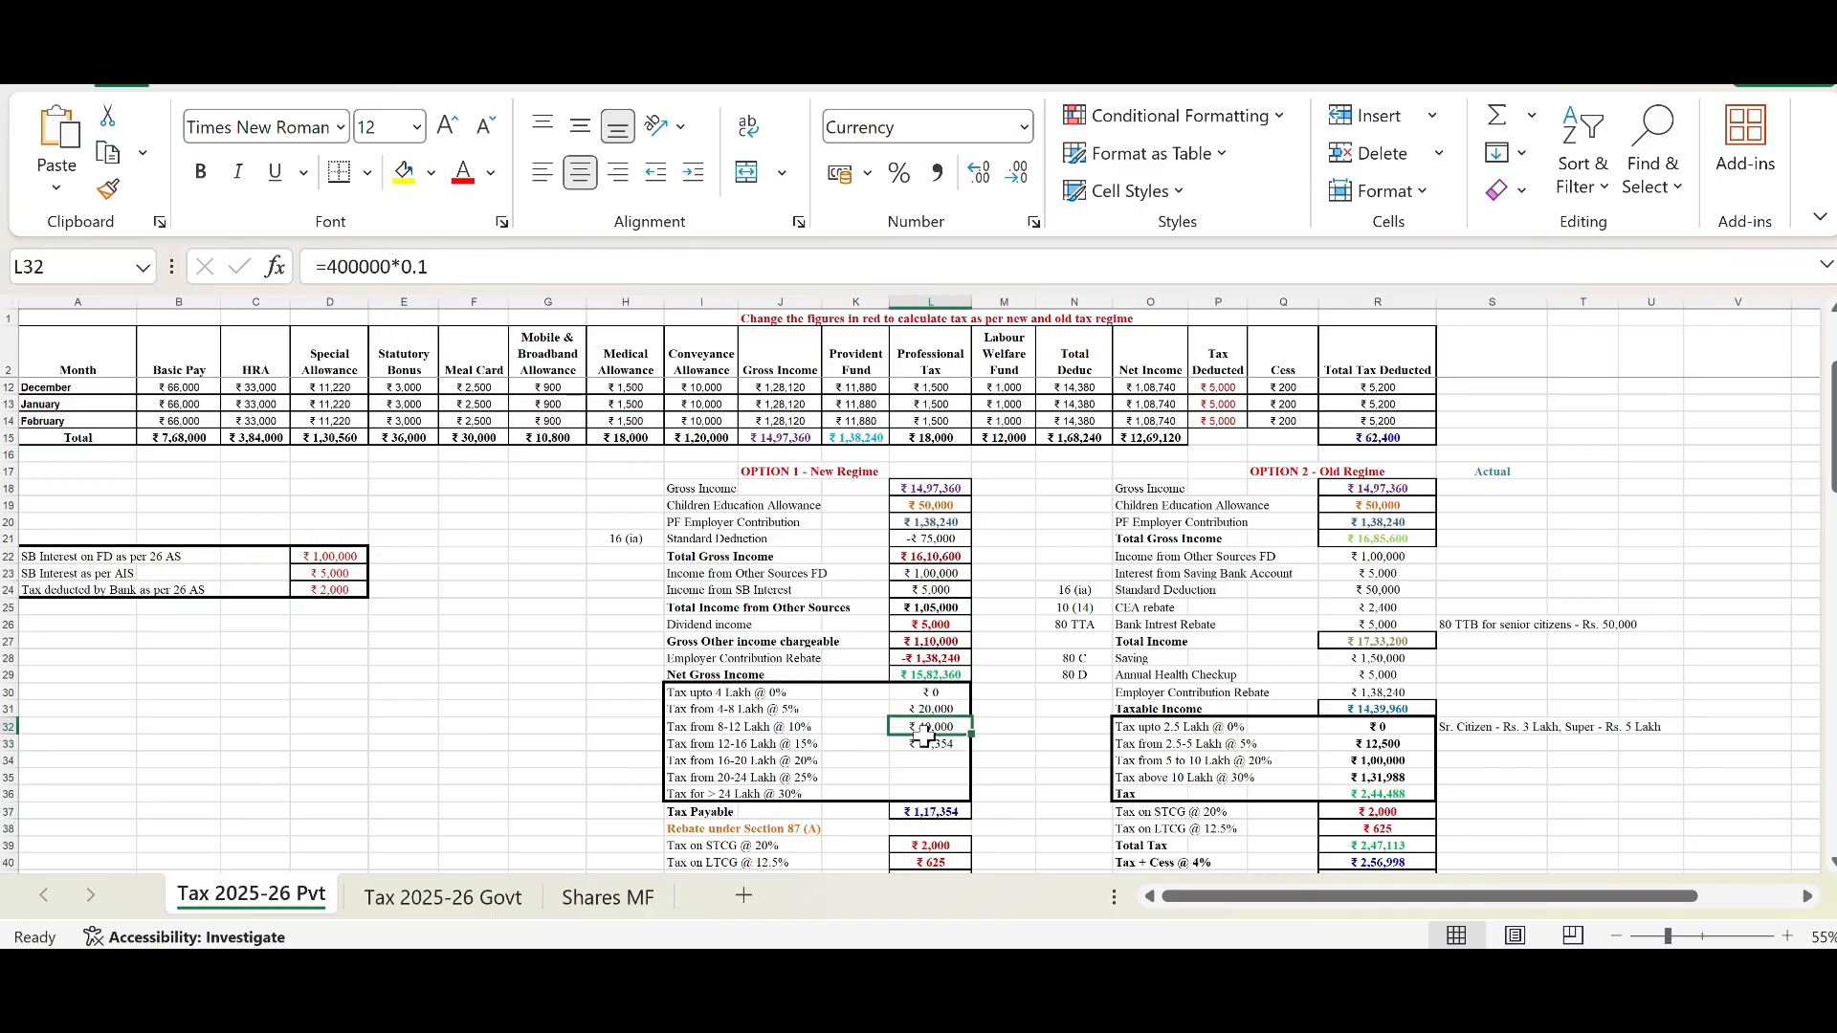
pyautogui.click(925, 746)
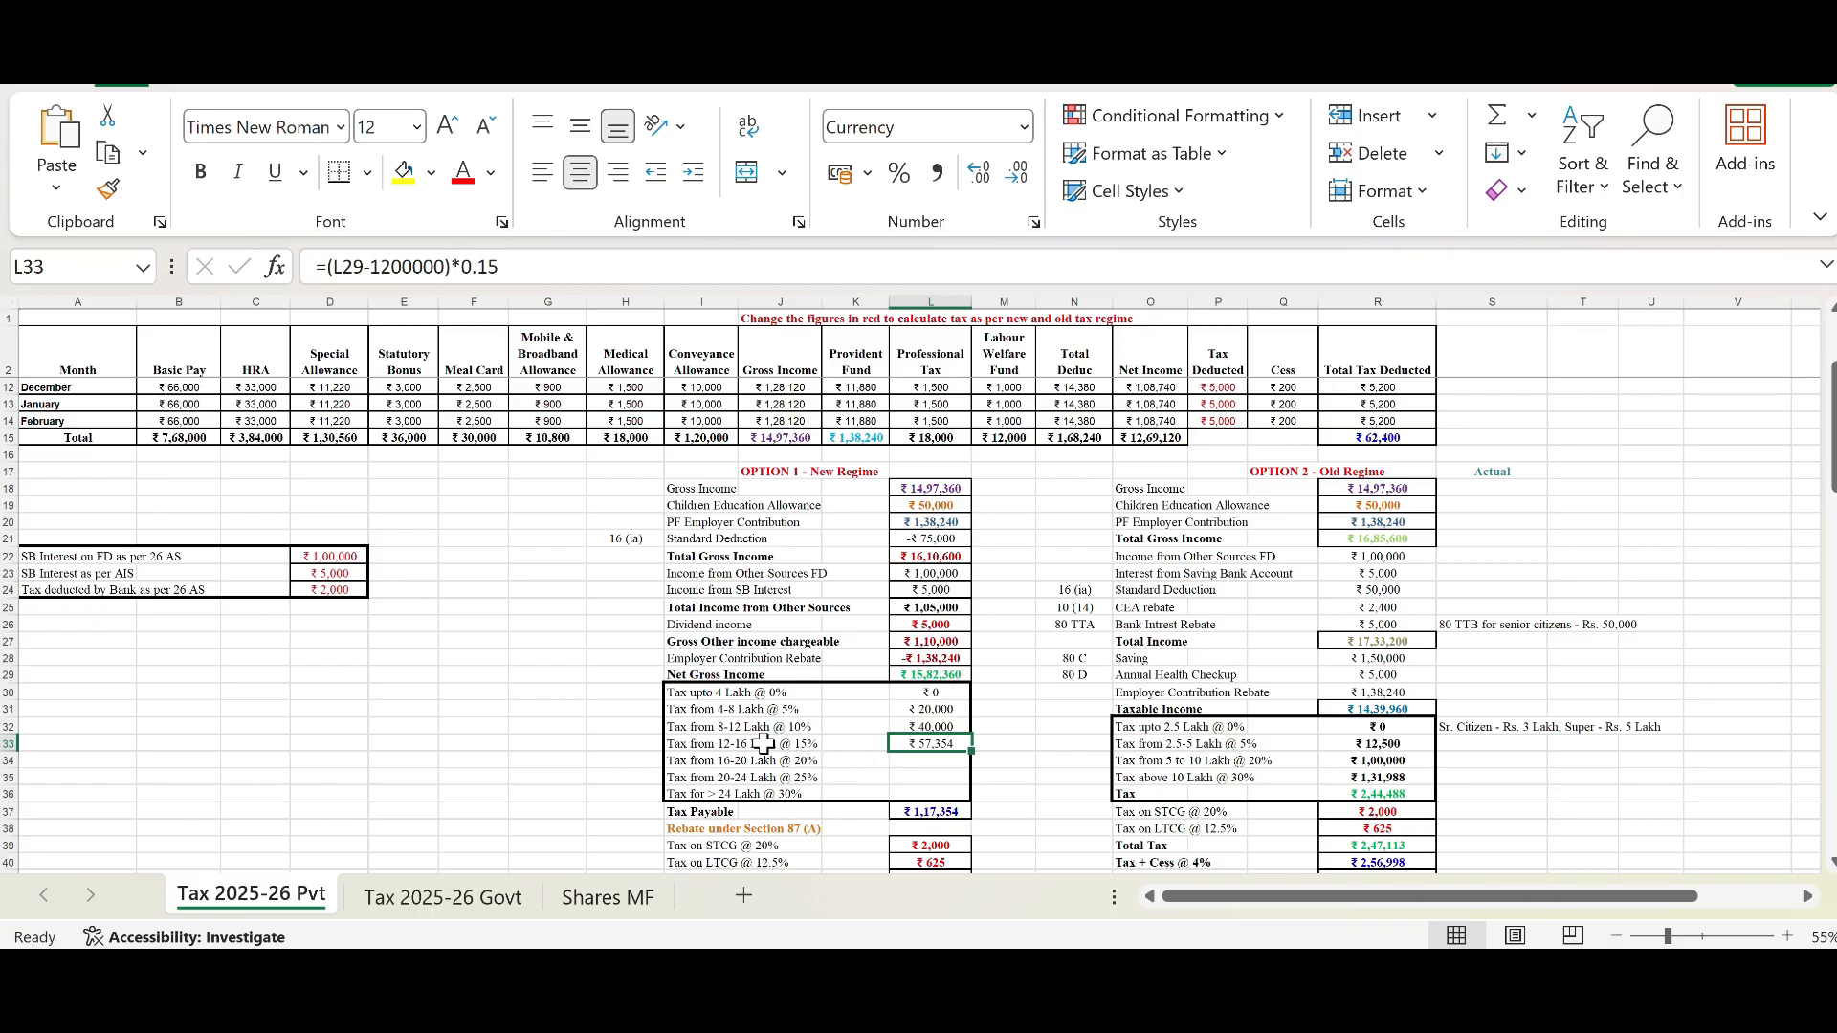
pyautogui.tripleClick(409, 267)
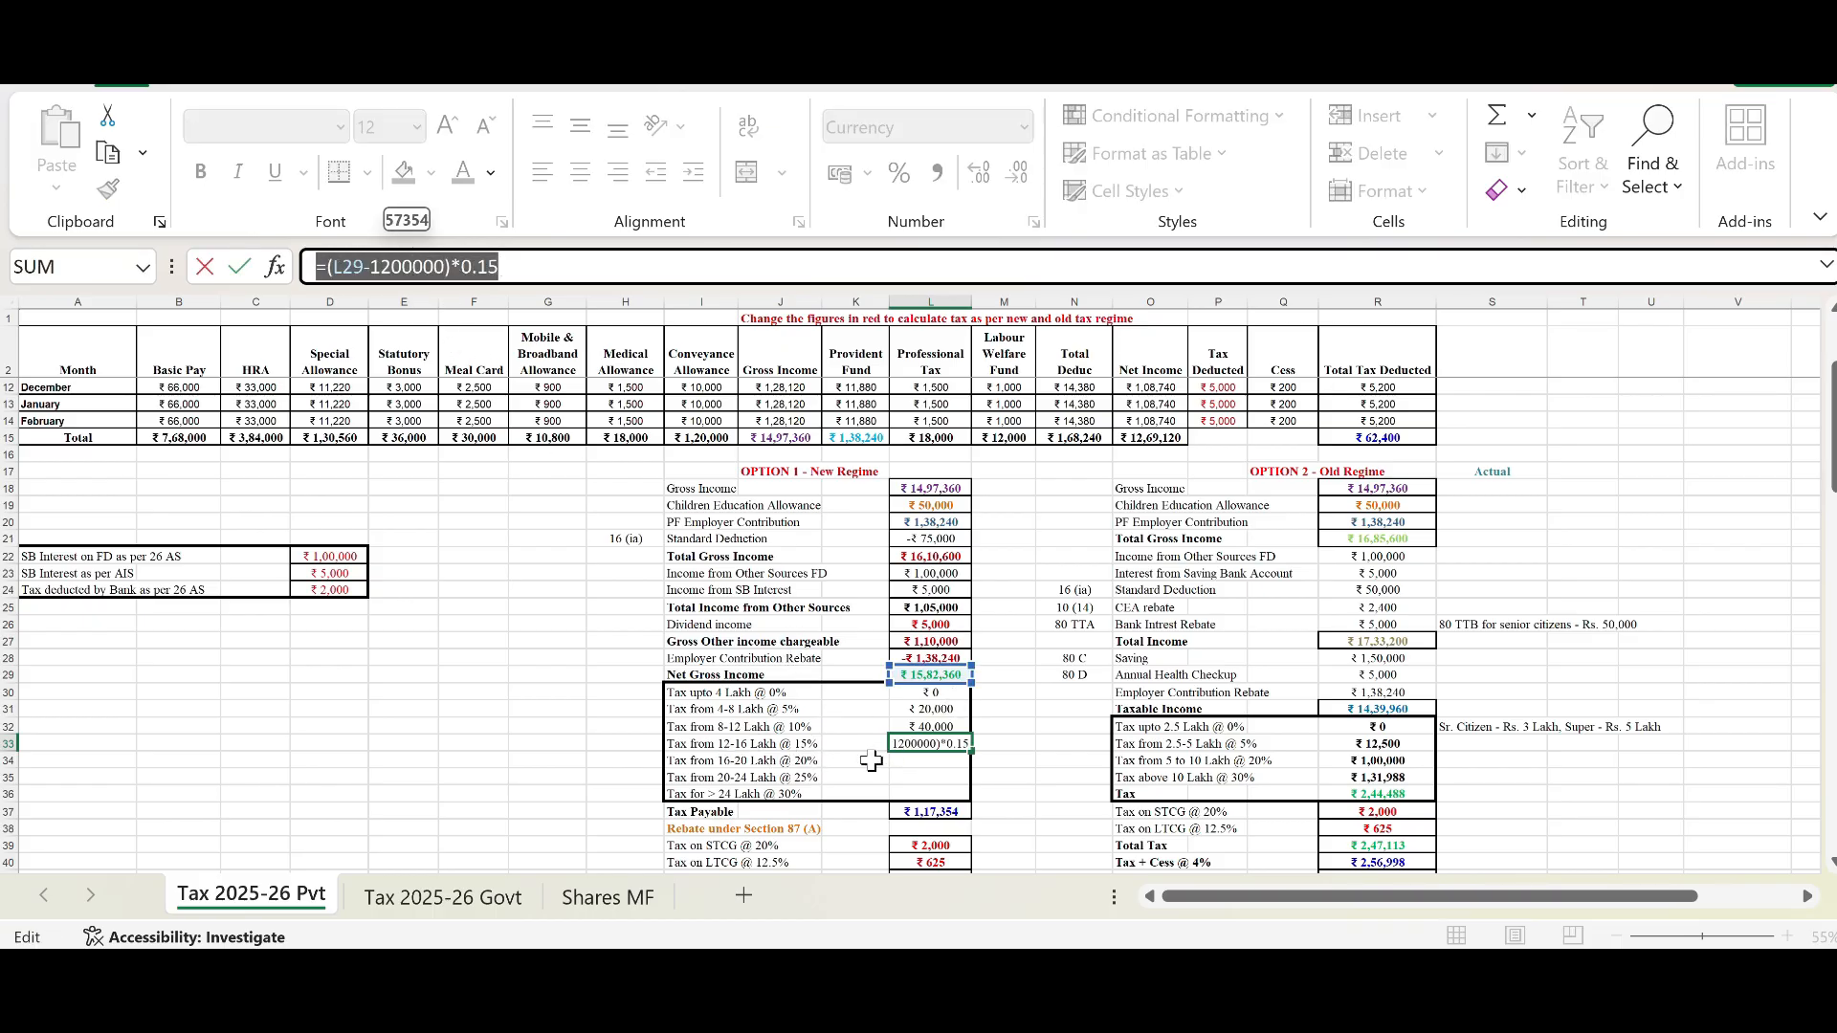
pyautogui.write('=')
pyautogui.click(914, 789)
pyautogui.press('Escape')
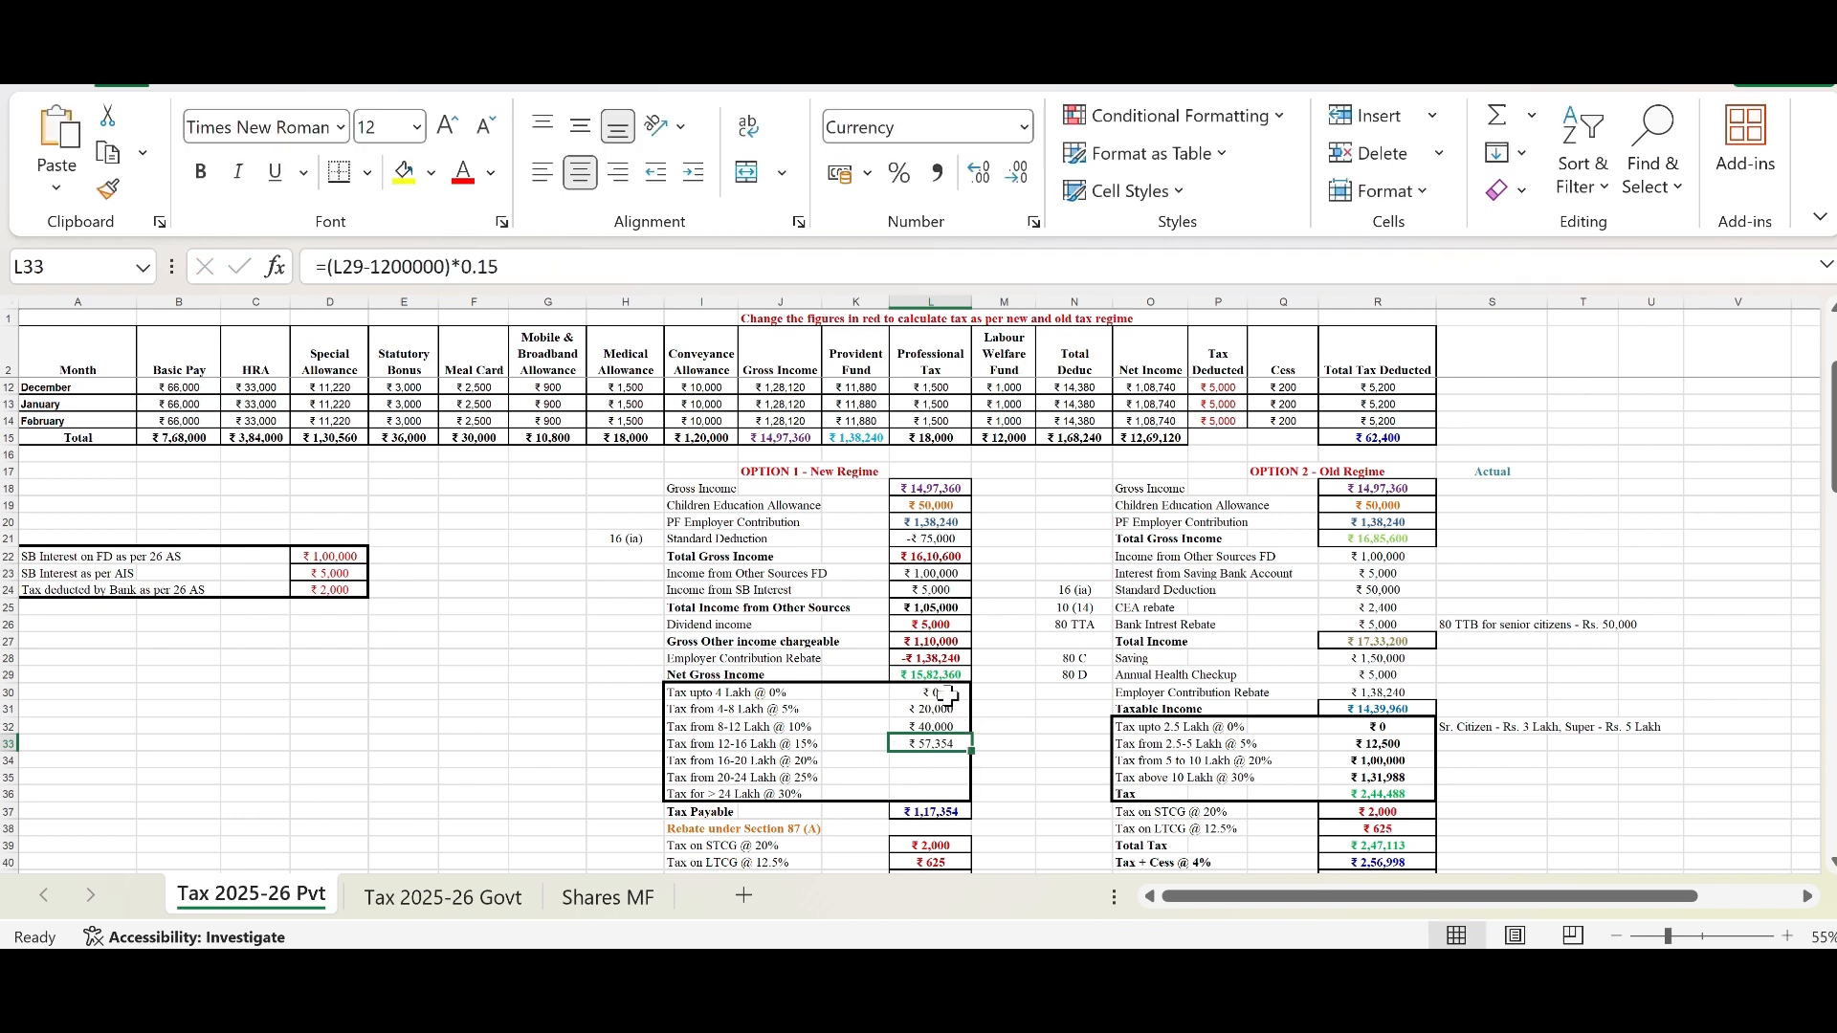
# Step: Inspect the Tax Payable total and the Rebate under Section 87 (A) row in the New Regime block
pyautogui.click(943, 812)
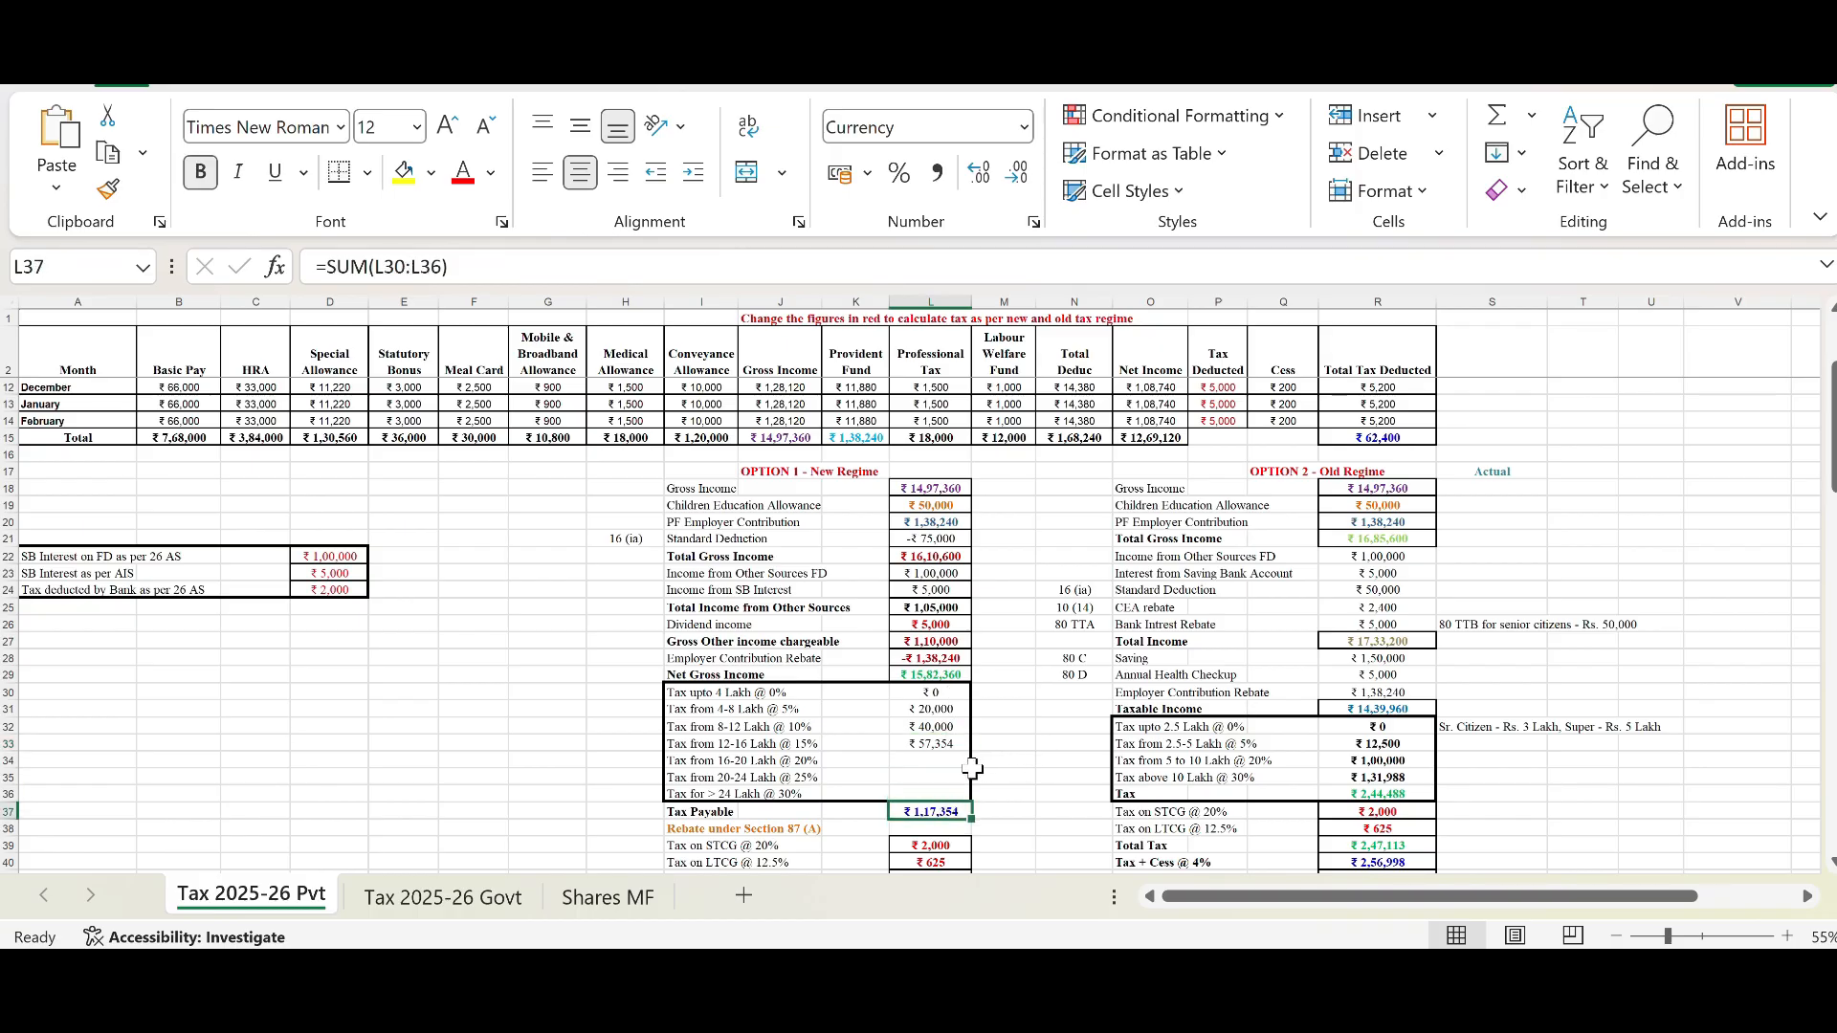
pyautogui.scroll(-3, 986, 762)
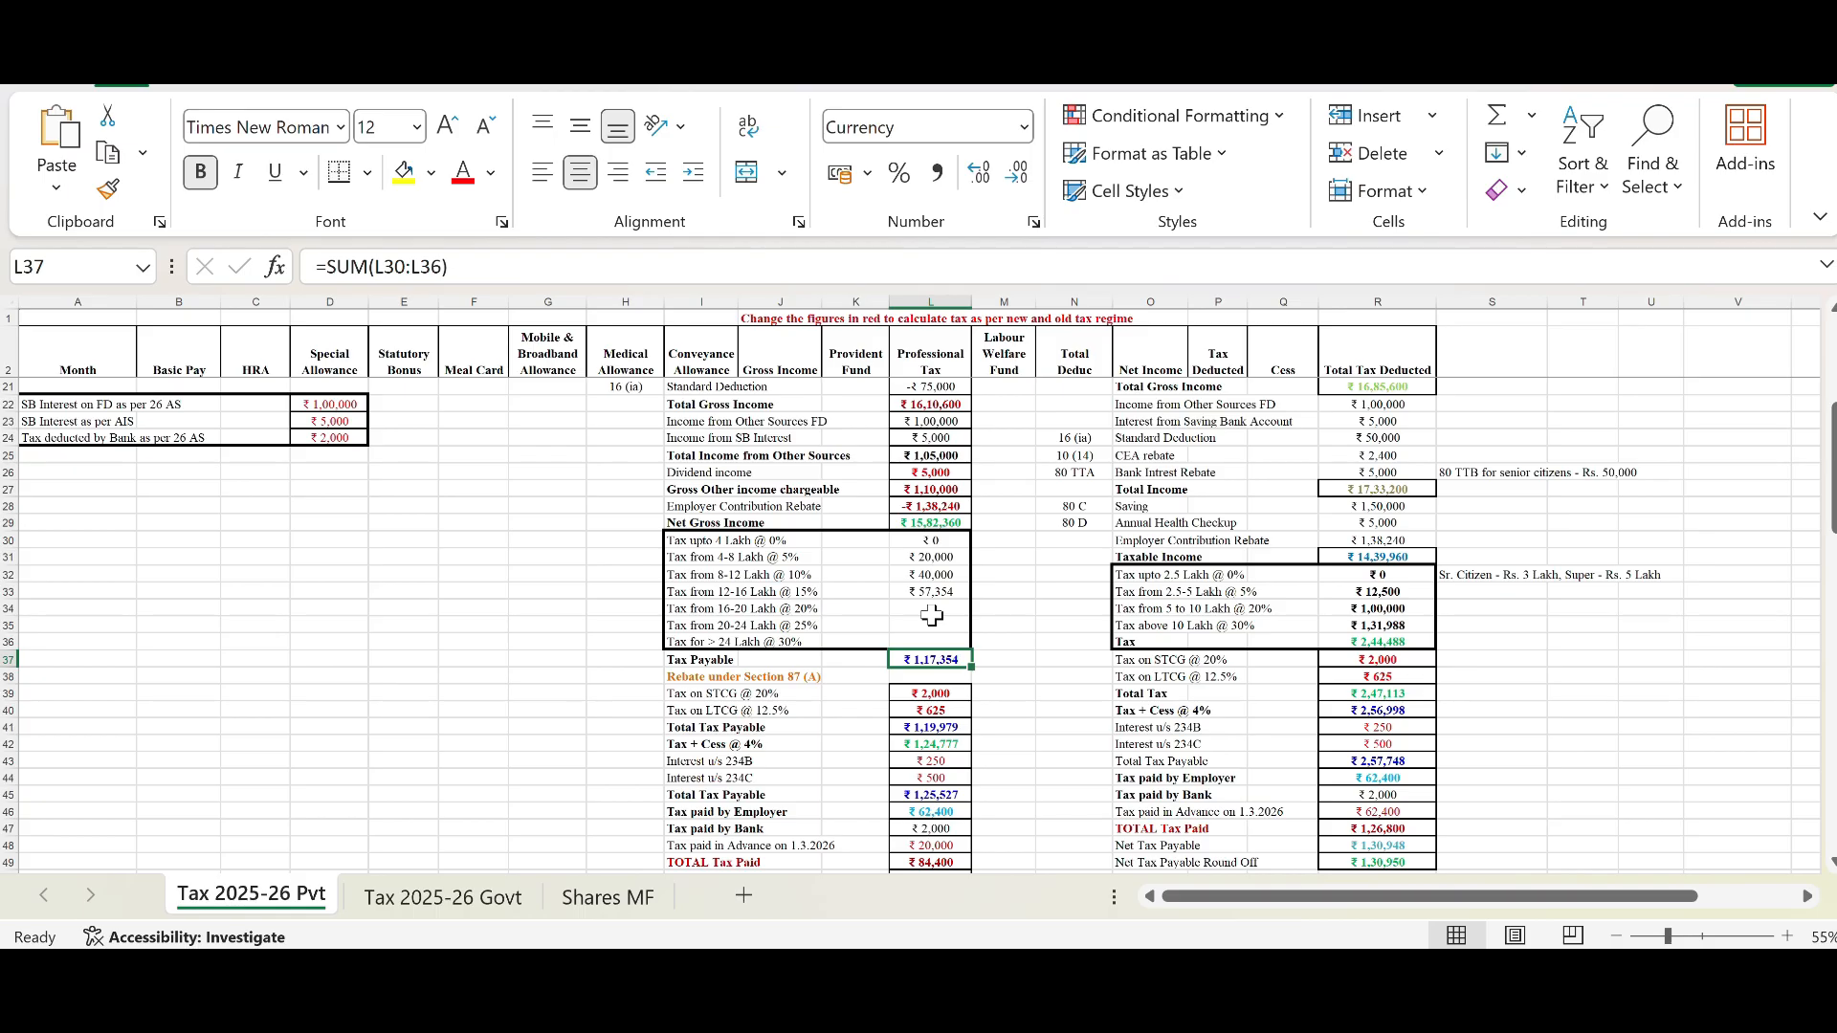
pyautogui.moveTo(929, 557); pyautogui.dragTo(926, 572)
pyautogui.click(928, 557)
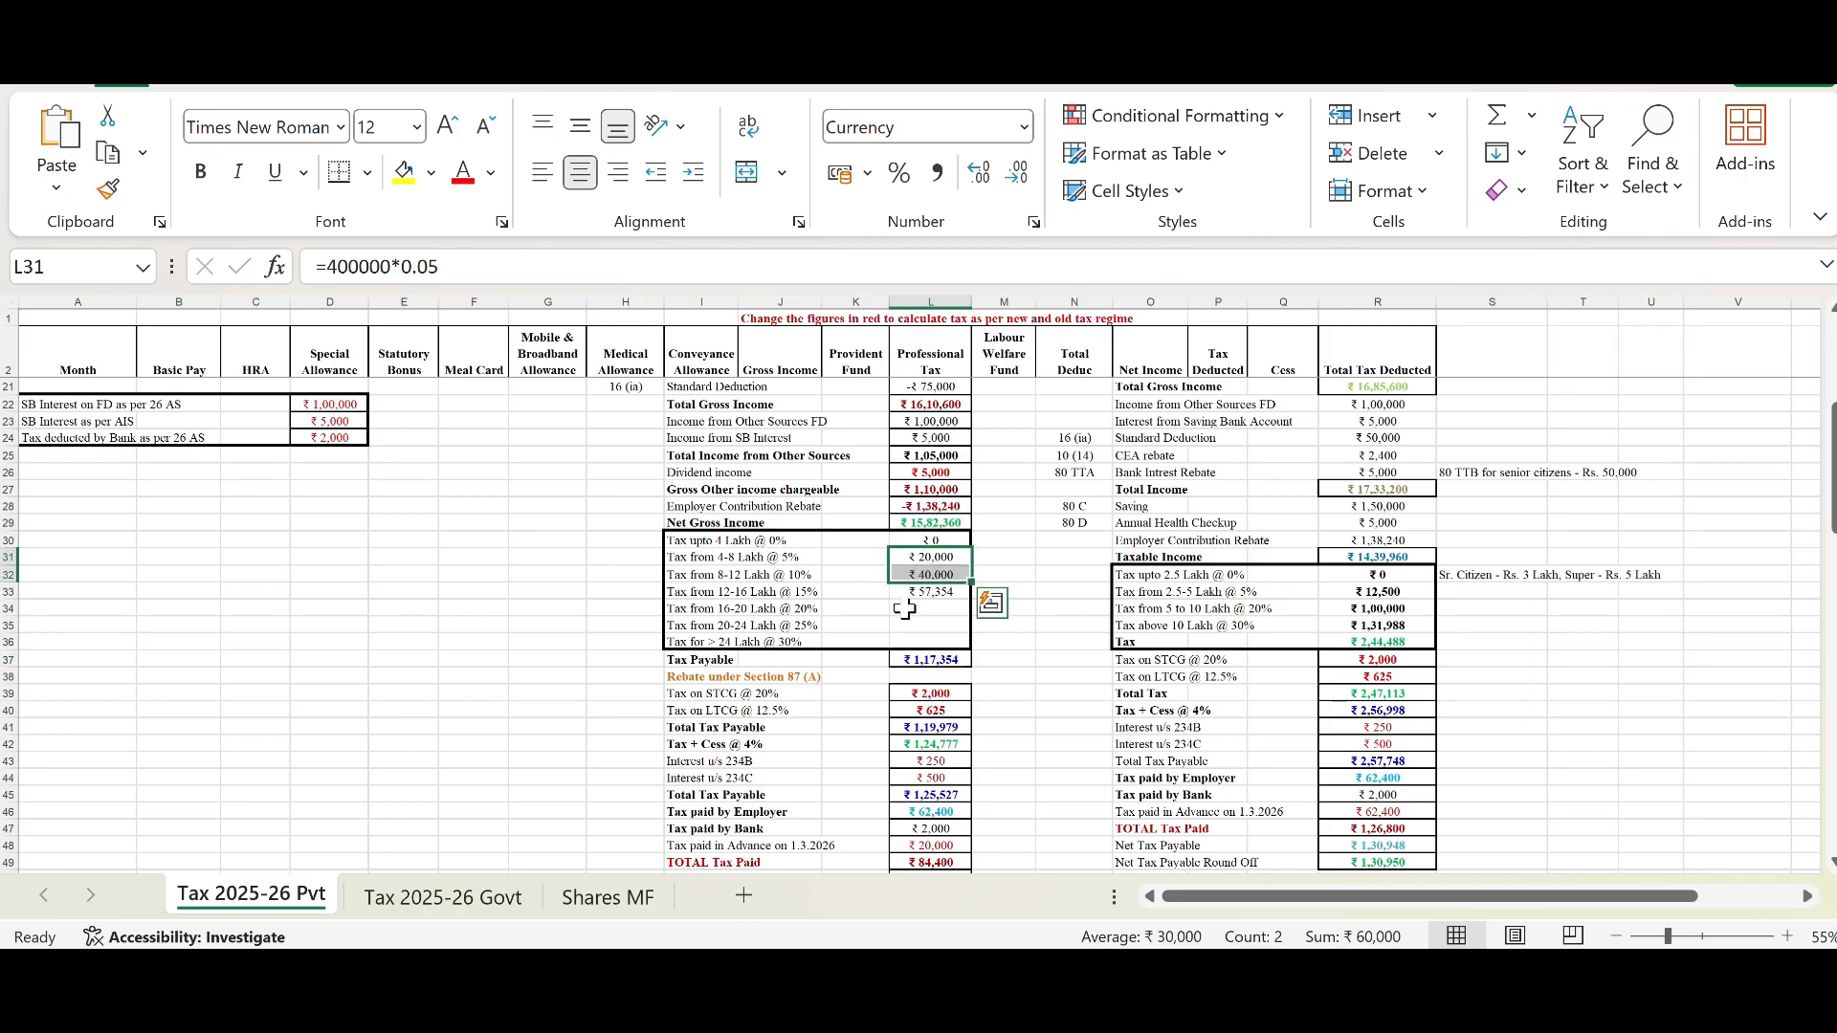
pyautogui.click(706, 677)
pyautogui.click(932, 678)
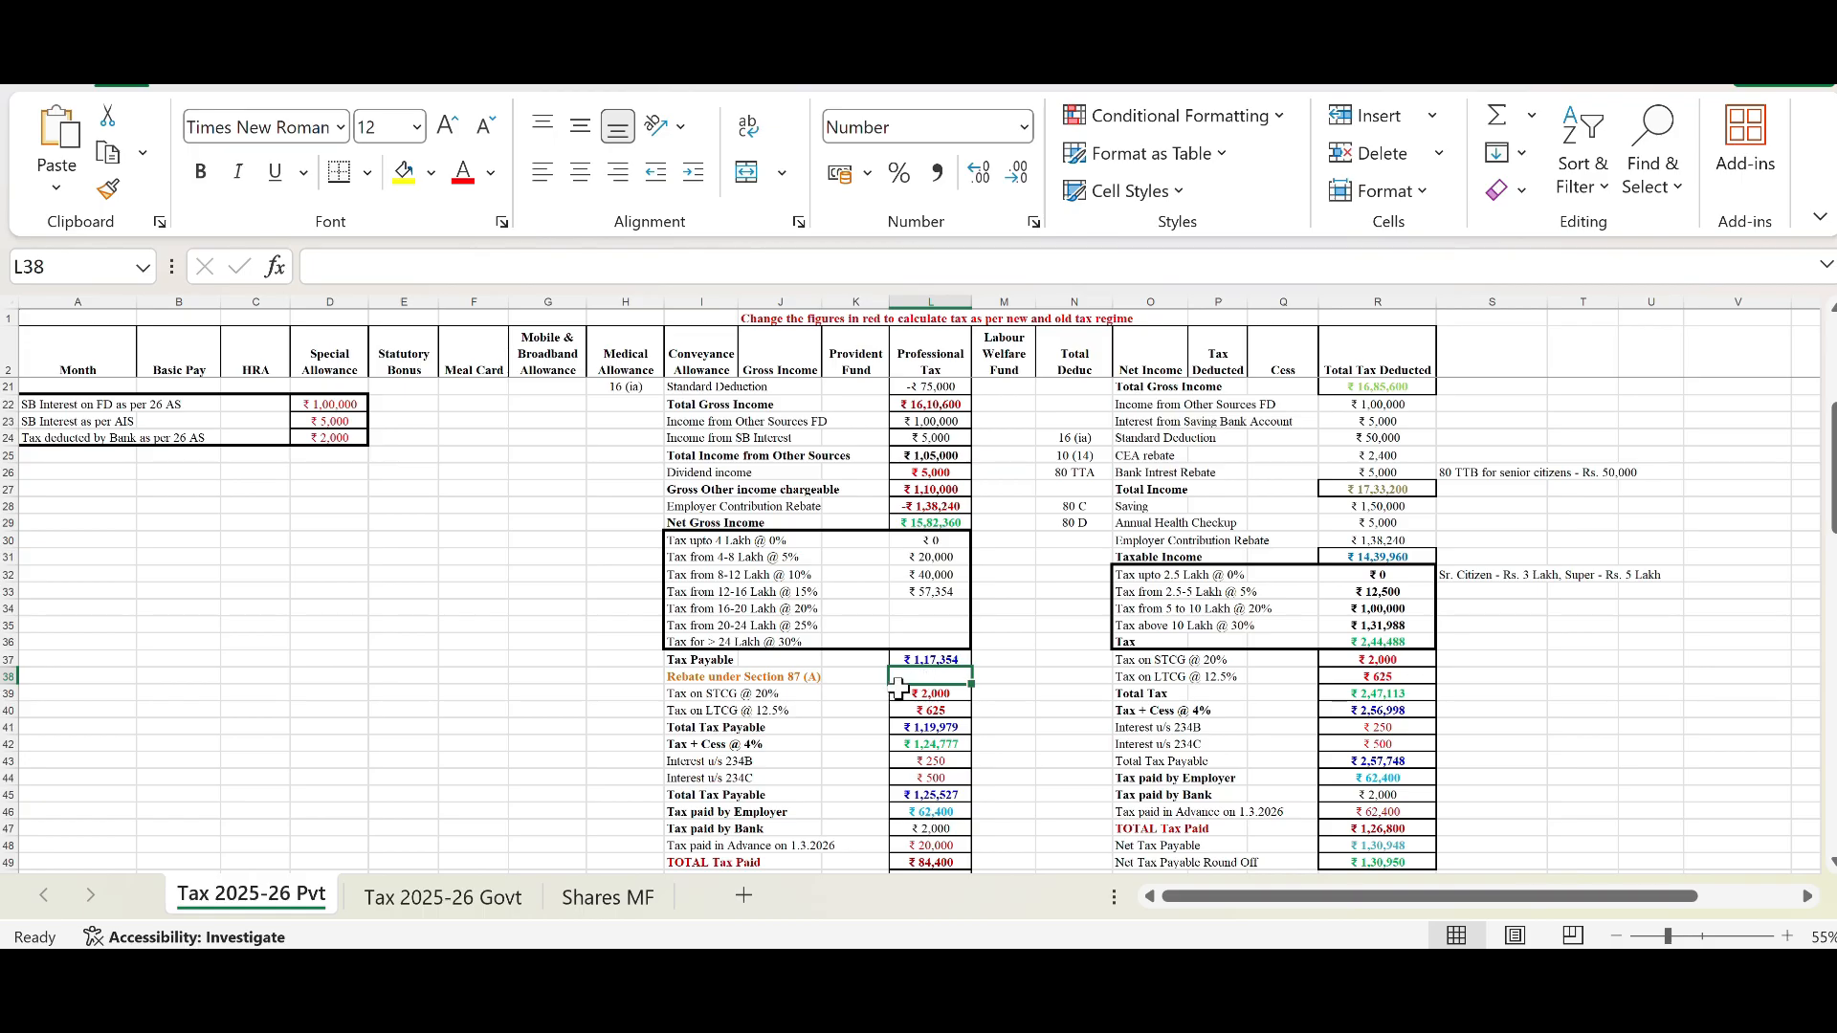
# Step: Examine the Tax on STCG and LTCG rows and the linked STCG, LTCG and Schedule SI capital gains cells
pyautogui.scroll(-1, 771, 707)
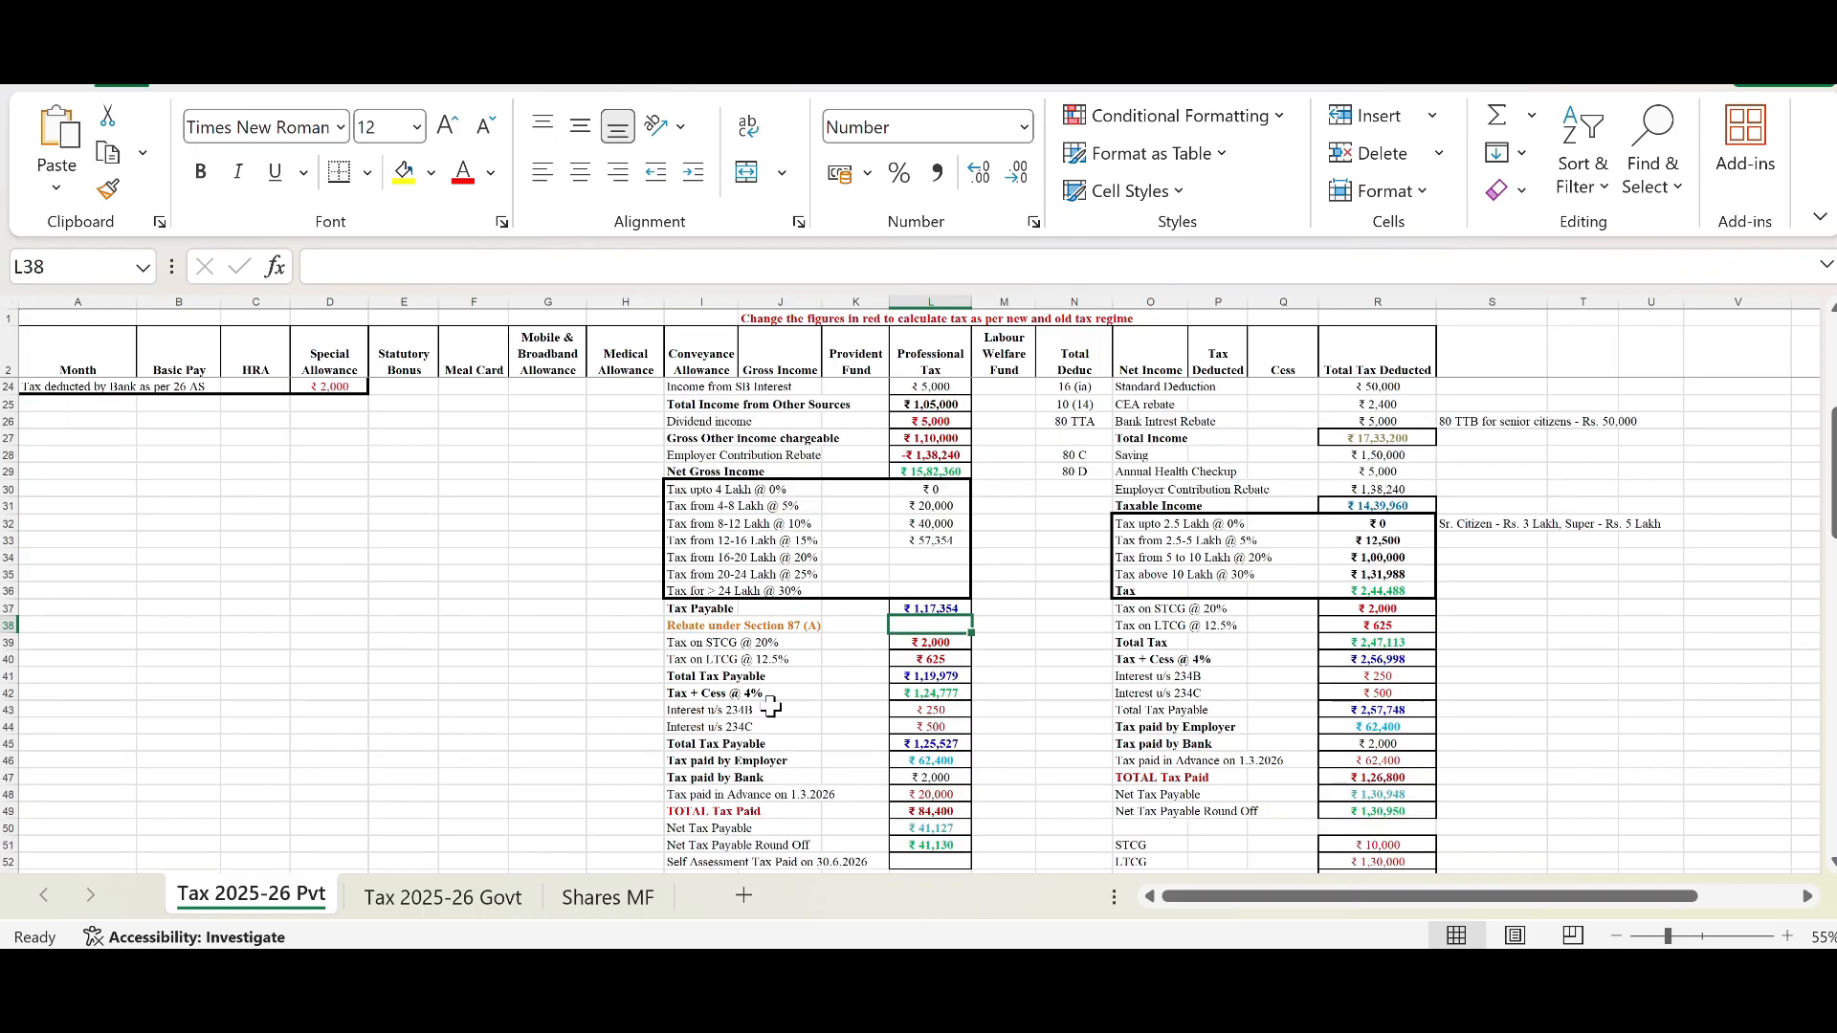
pyautogui.click(714, 643)
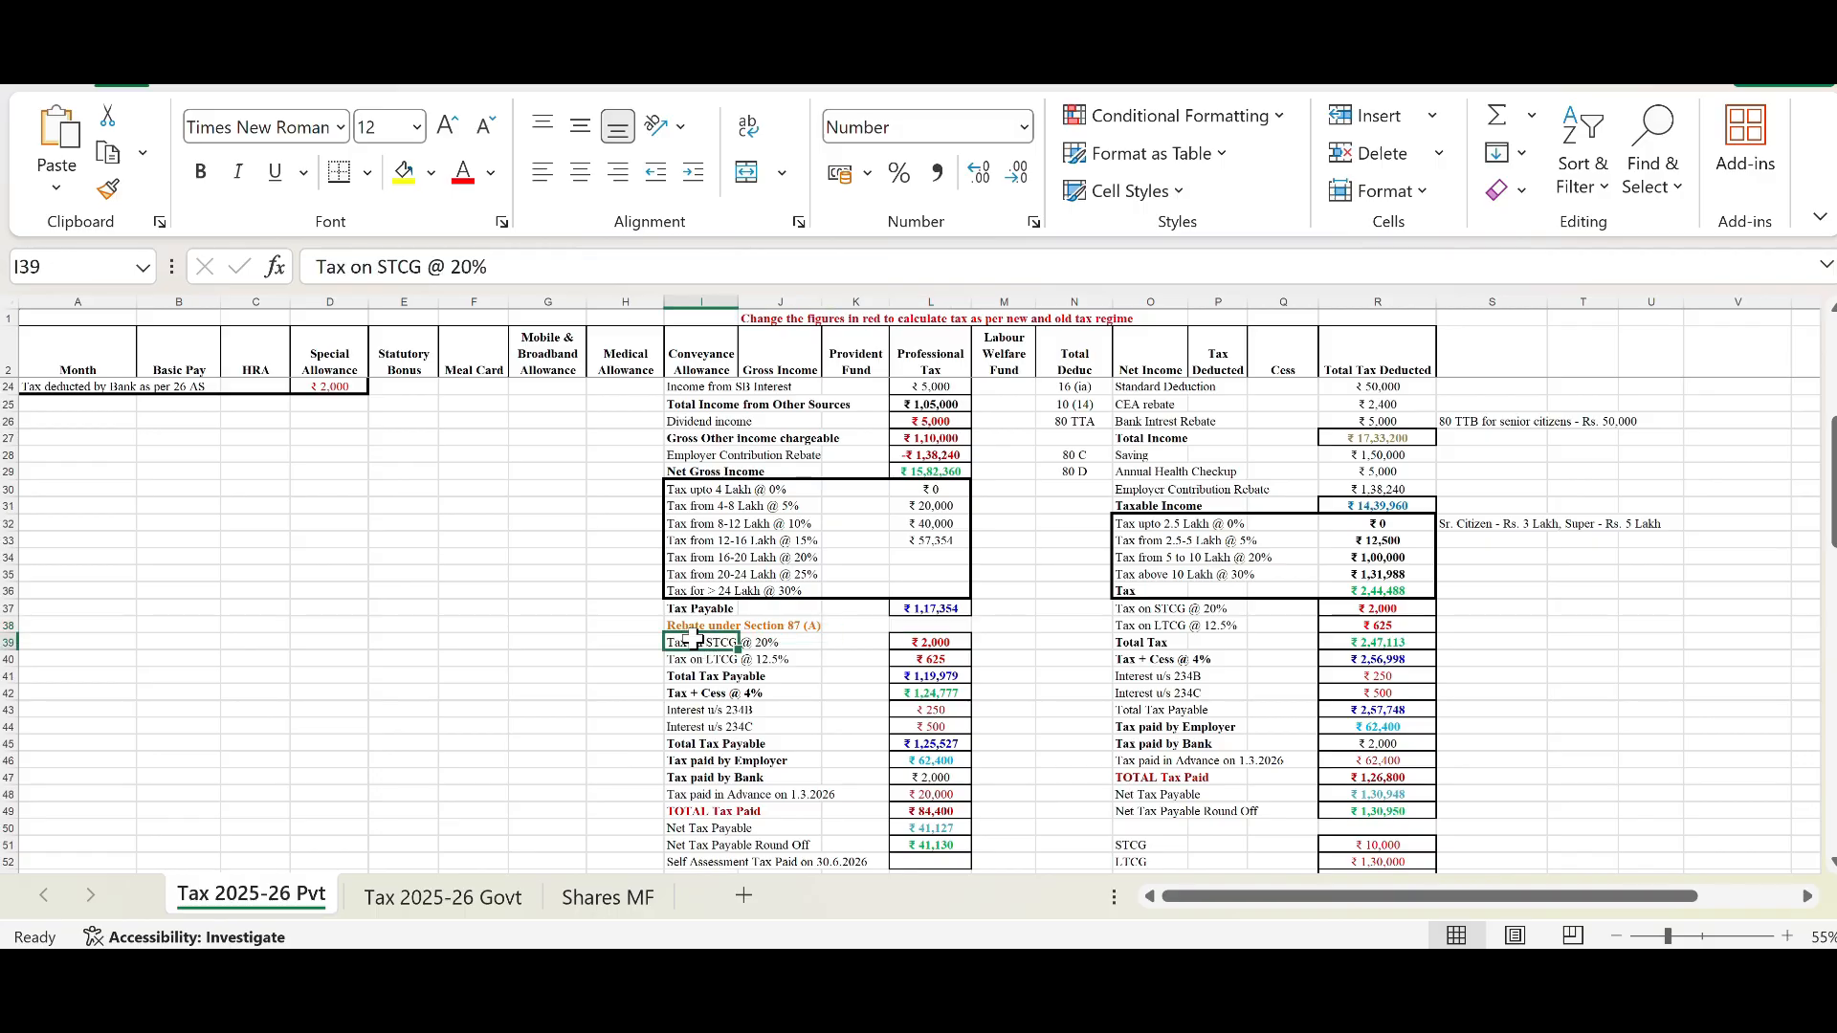
pyautogui.click(840, 679)
pyautogui.scroll(-3, 828, 699)
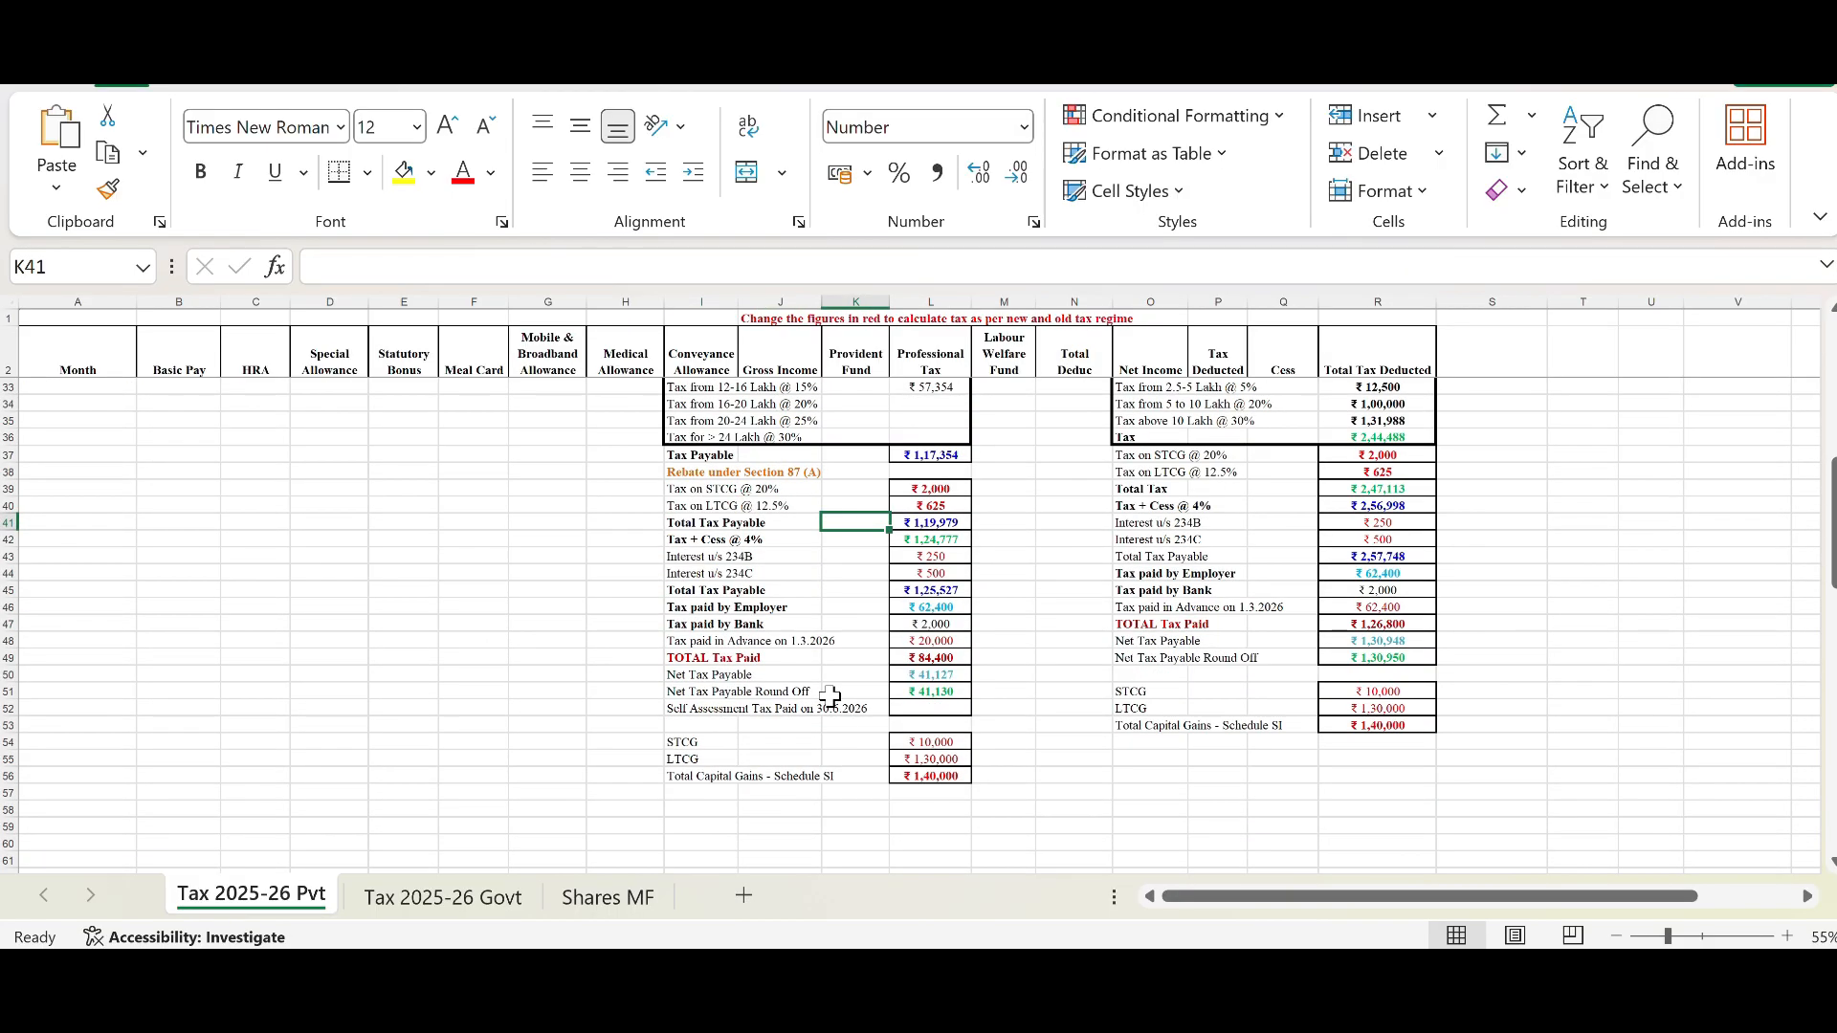
pyautogui.click(735, 740)
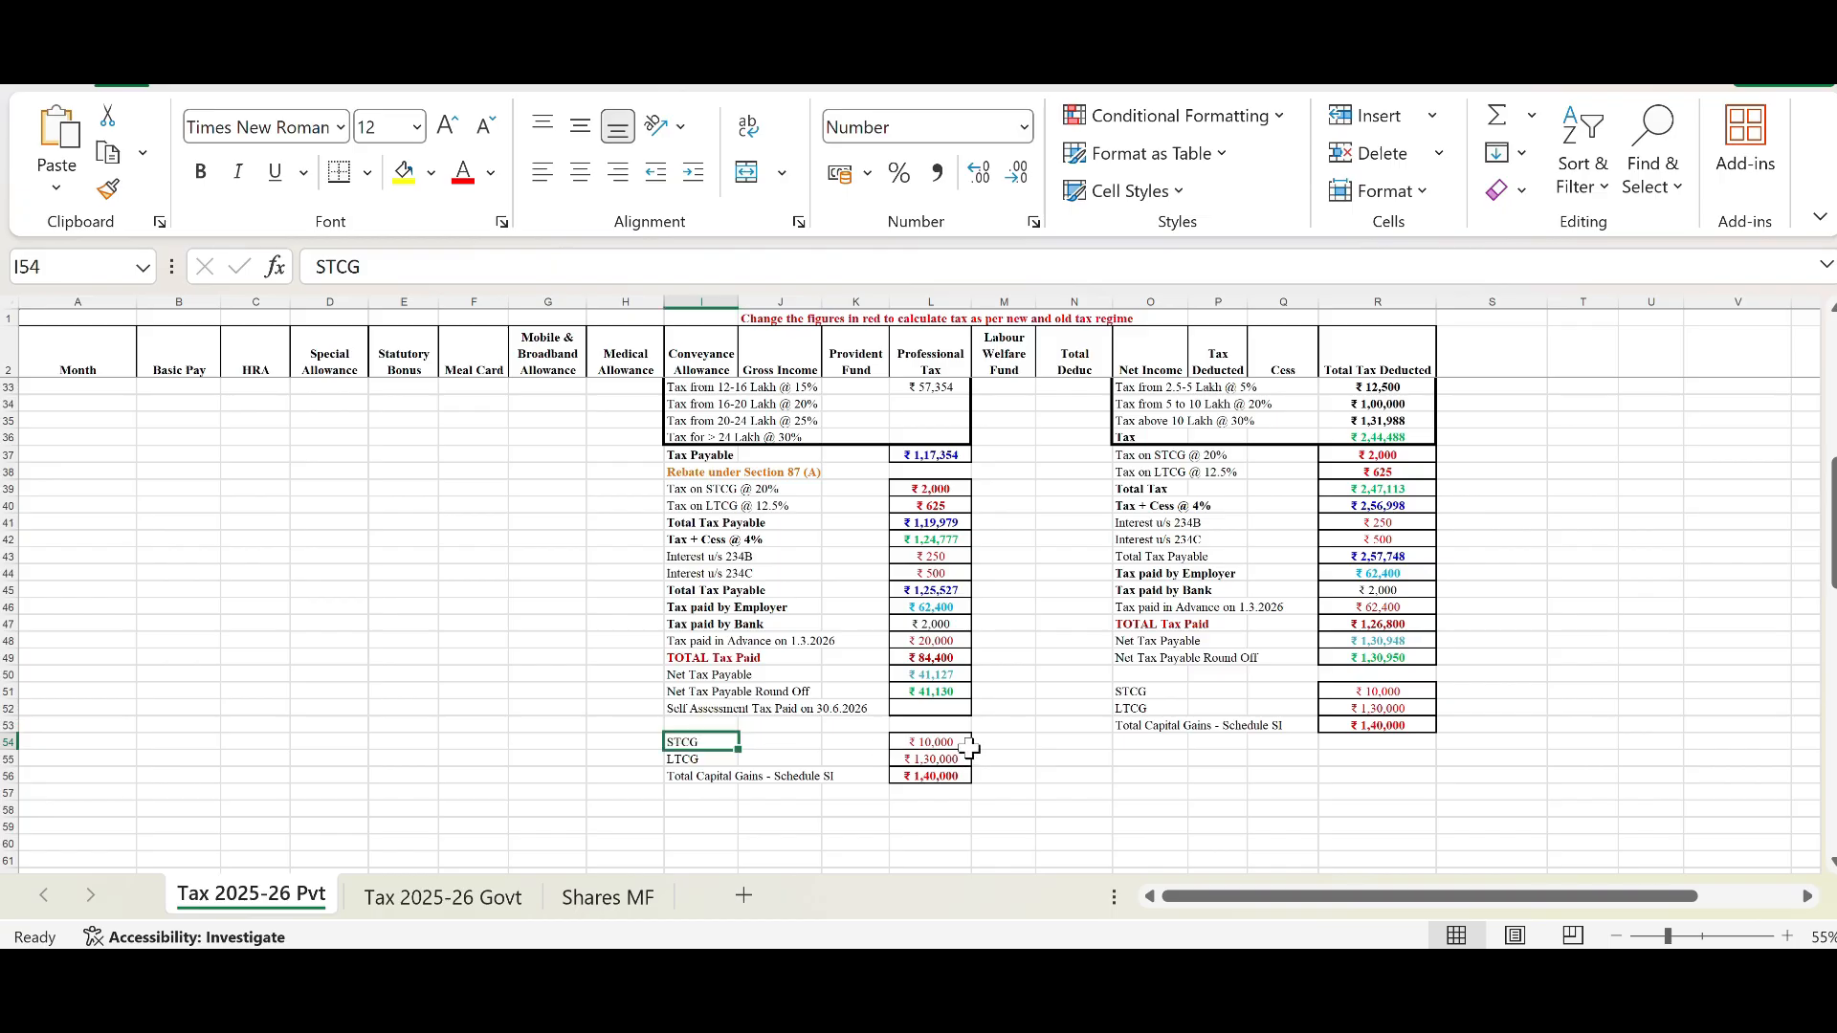
pyautogui.click(964, 745)
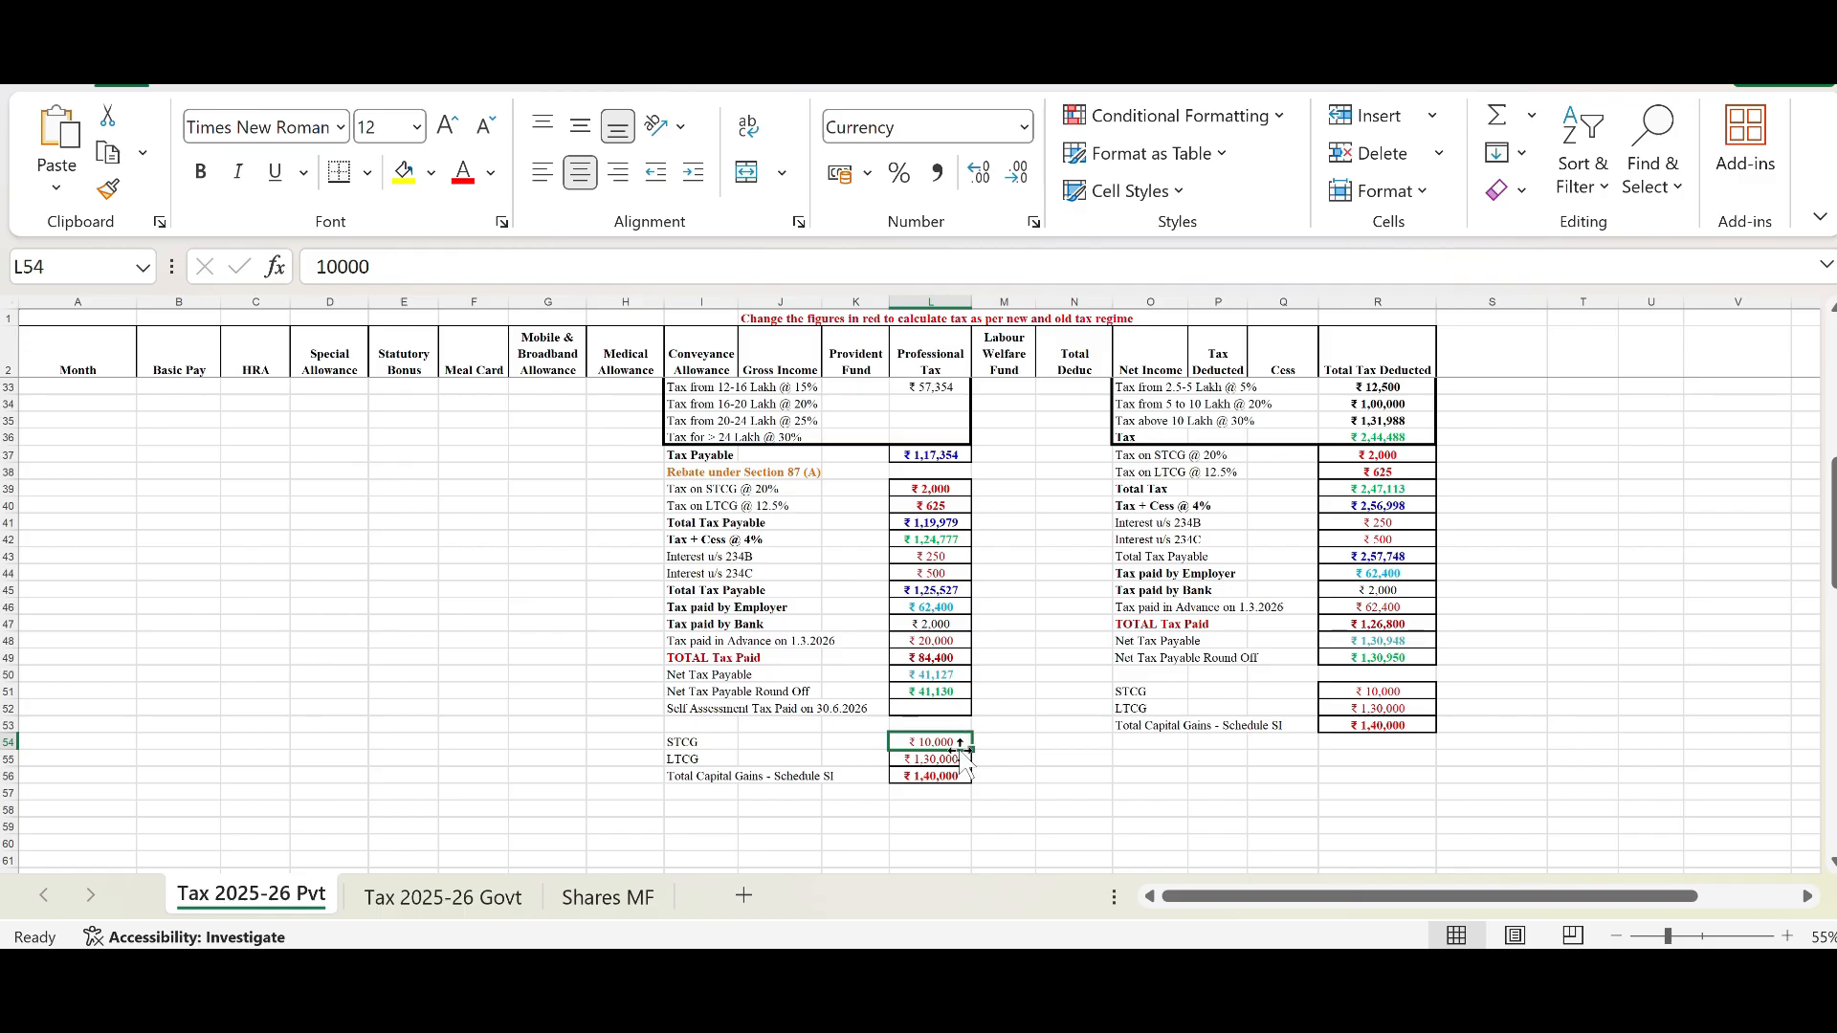
pyautogui.click(959, 761)
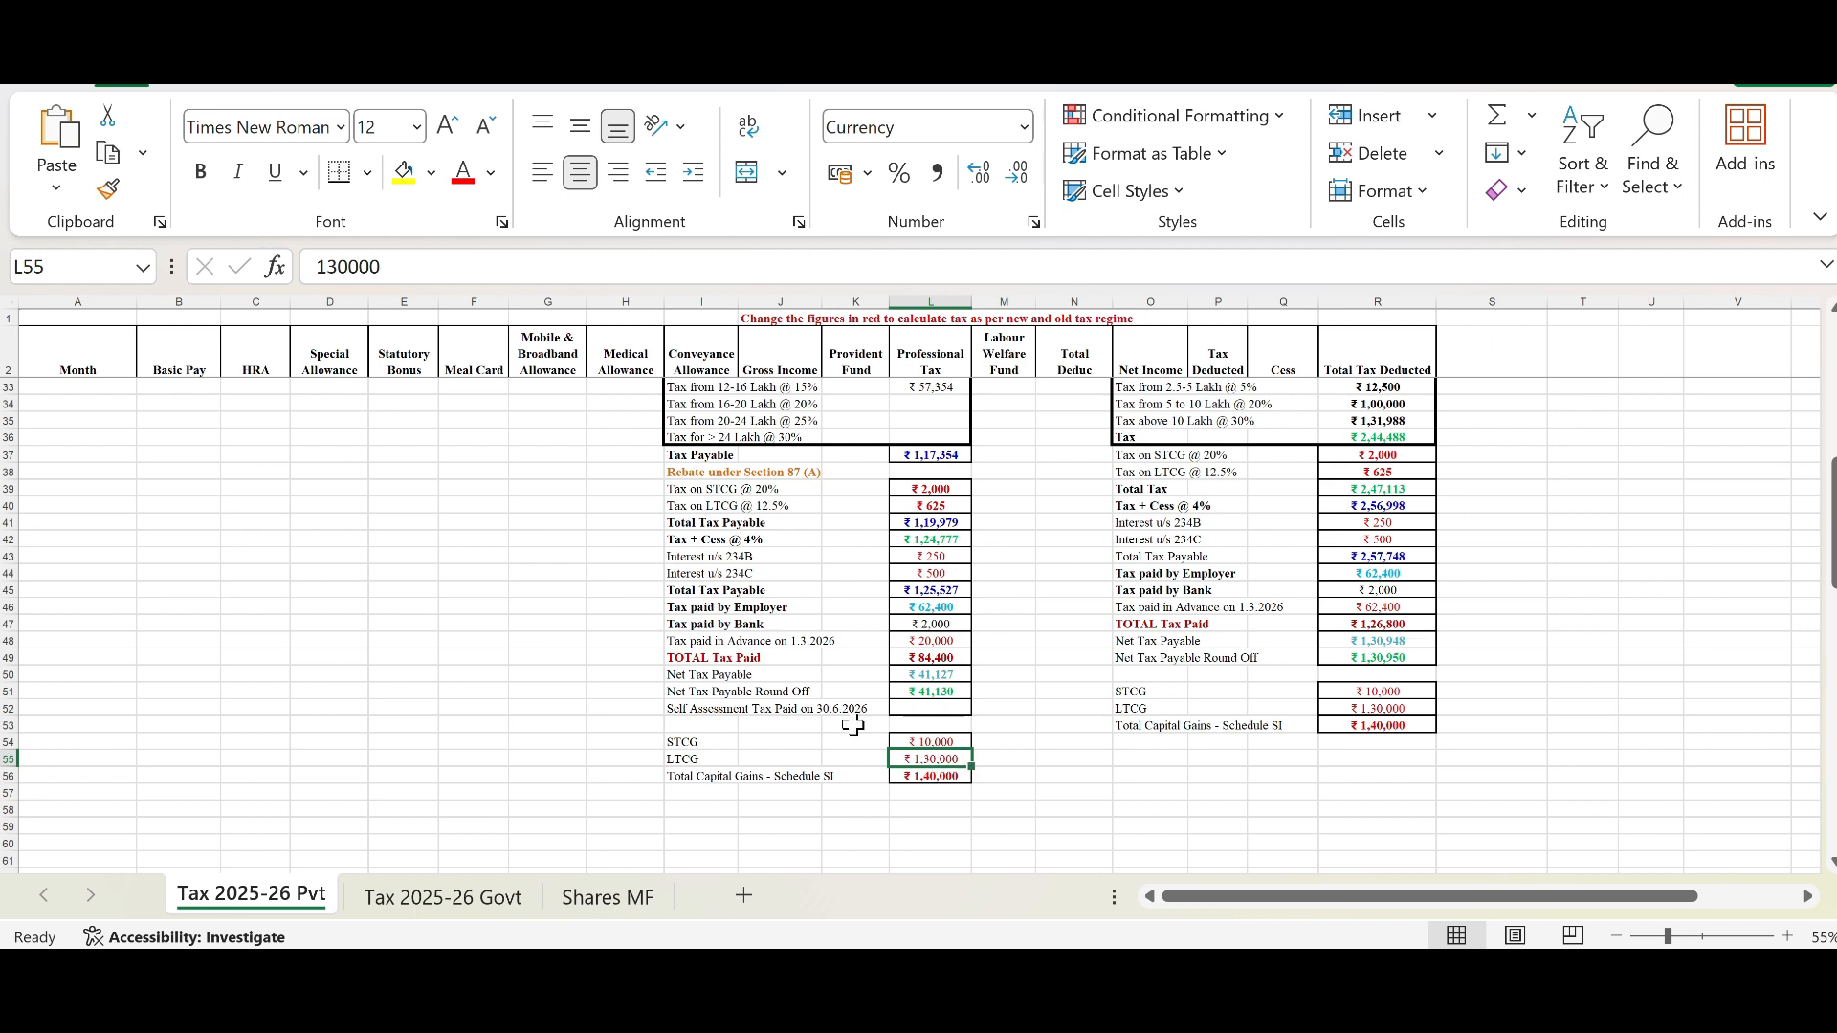
pyautogui.click(914, 742)
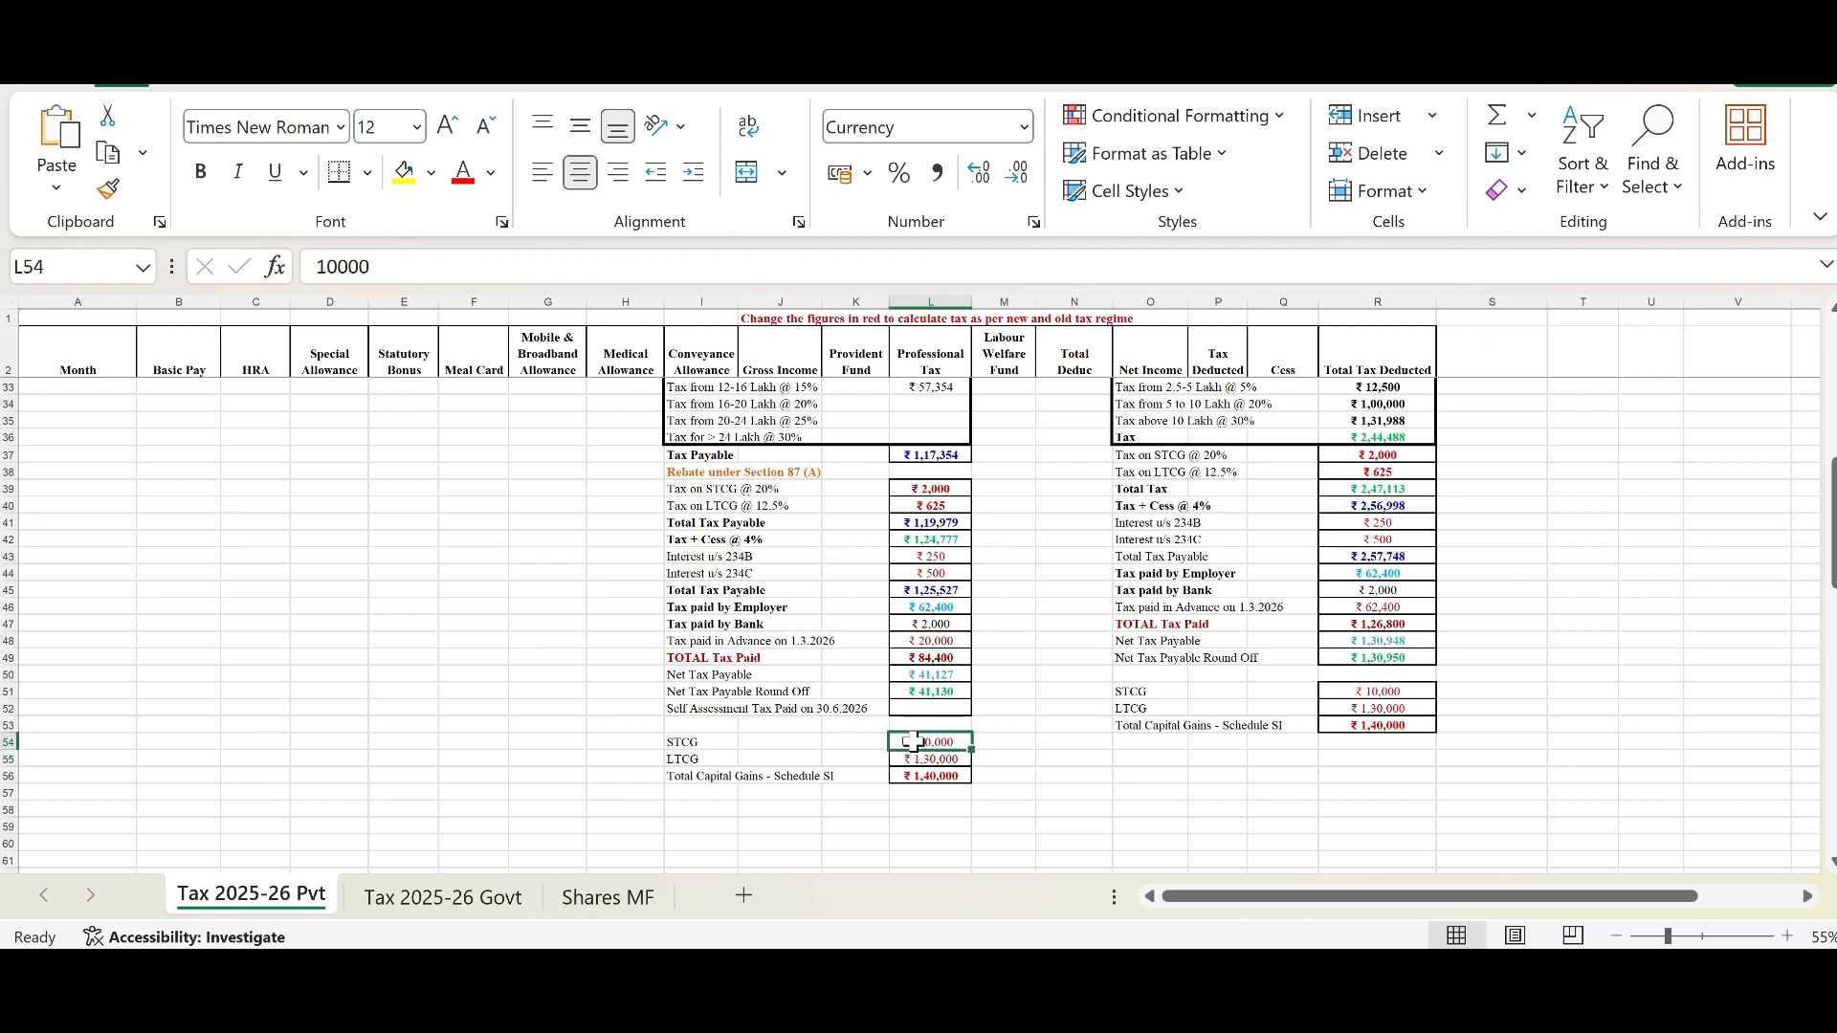
pyautogui.click(928, 488)
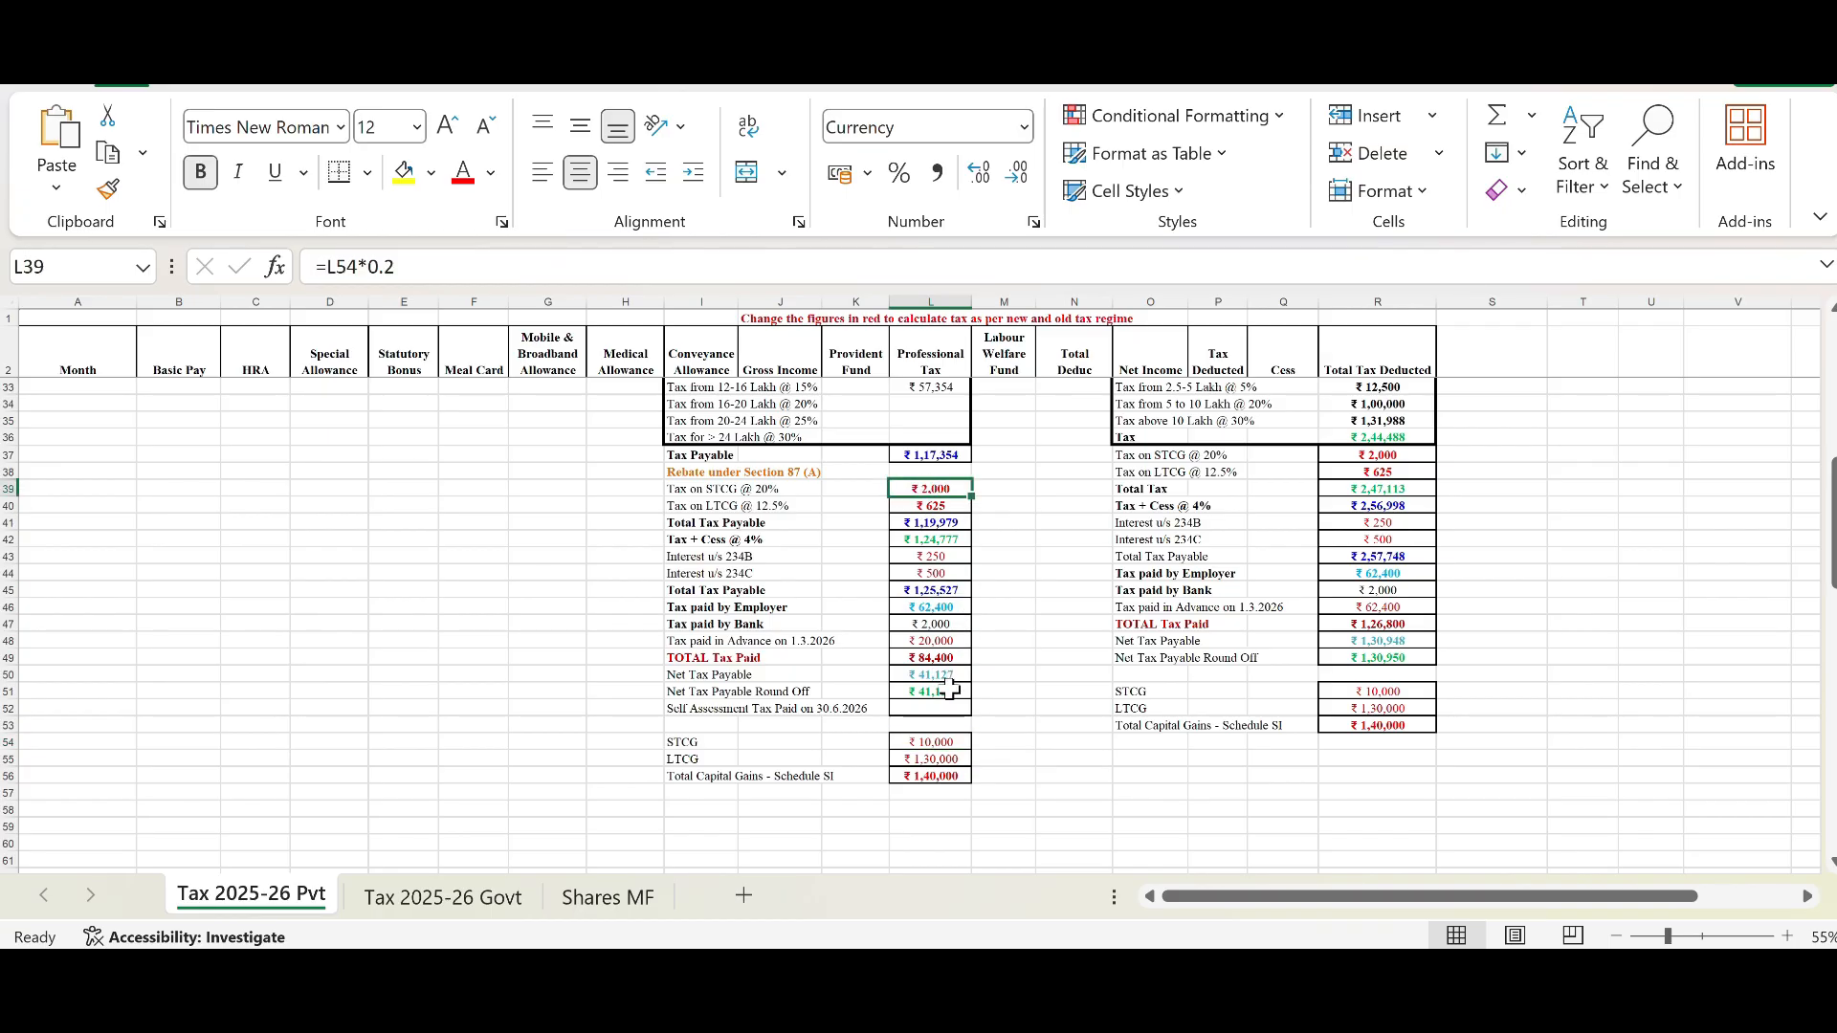
pyautogui.click(930, 744)
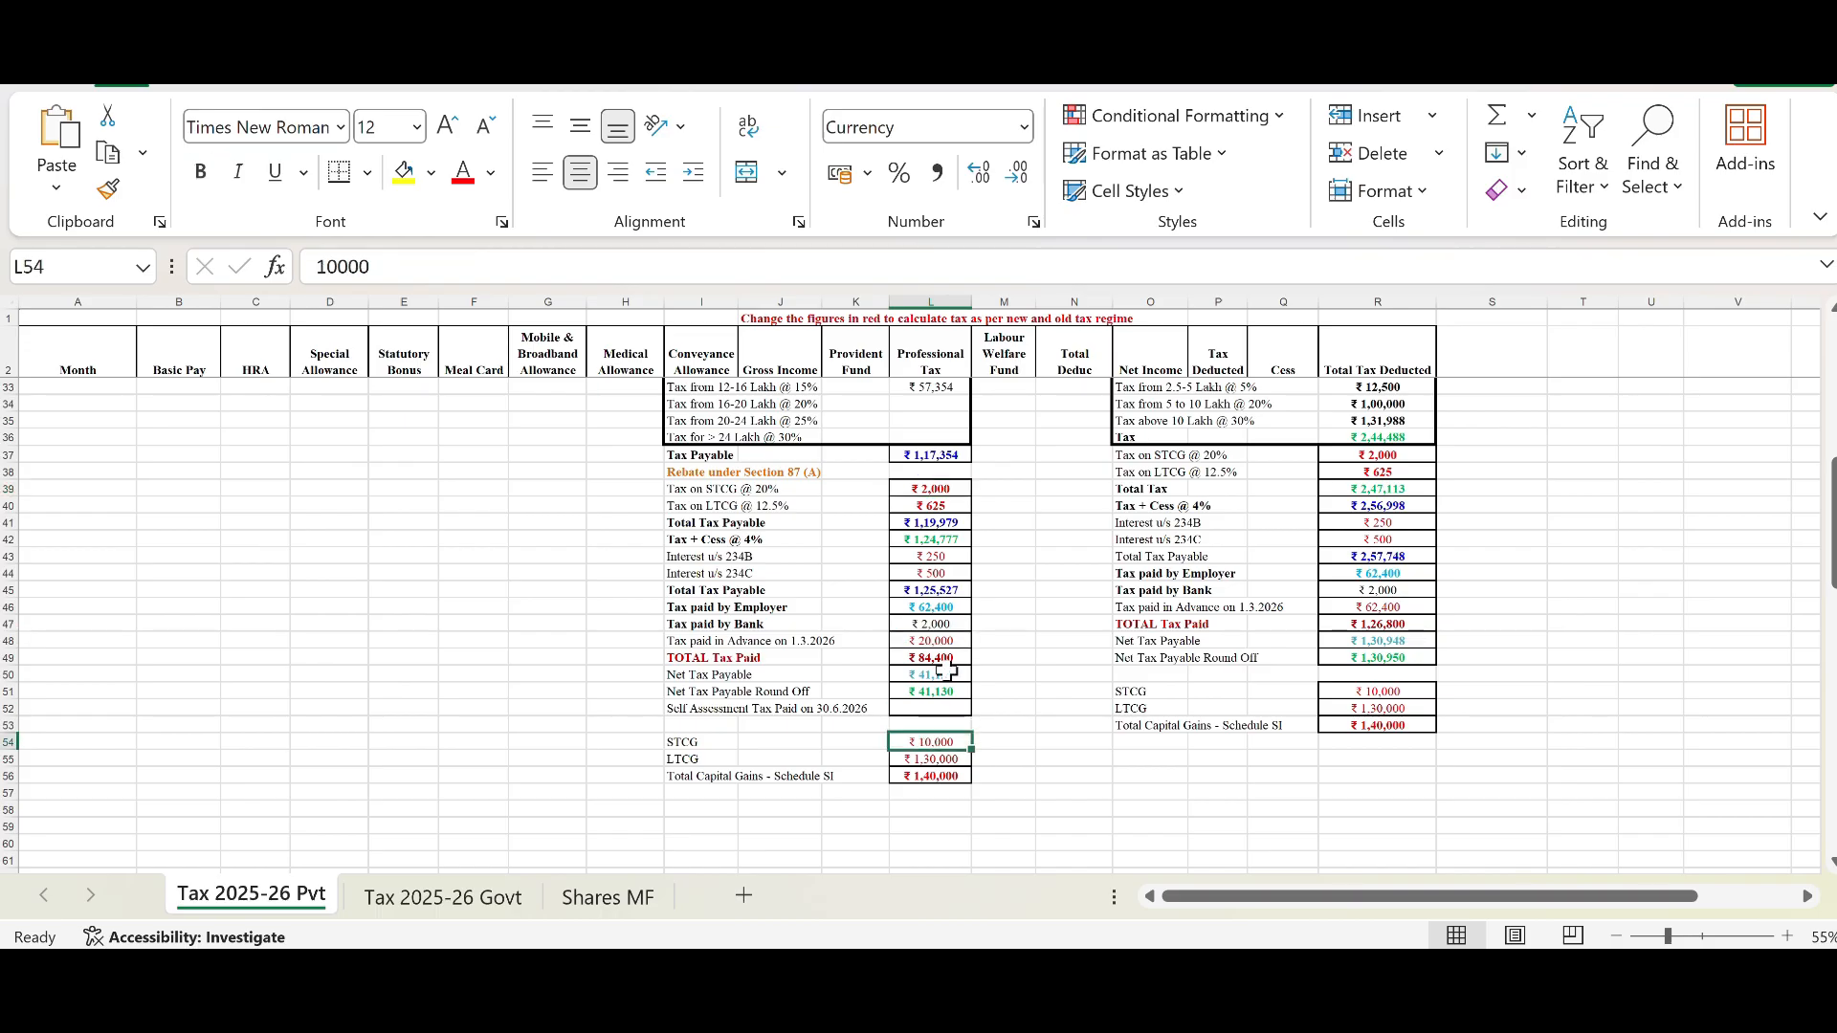
# Step: Review the STCG and LTCG tax formulas and how the Total Tax Payable row sums the rows above it in the New Regime block
pyautogui.click(930, 490)
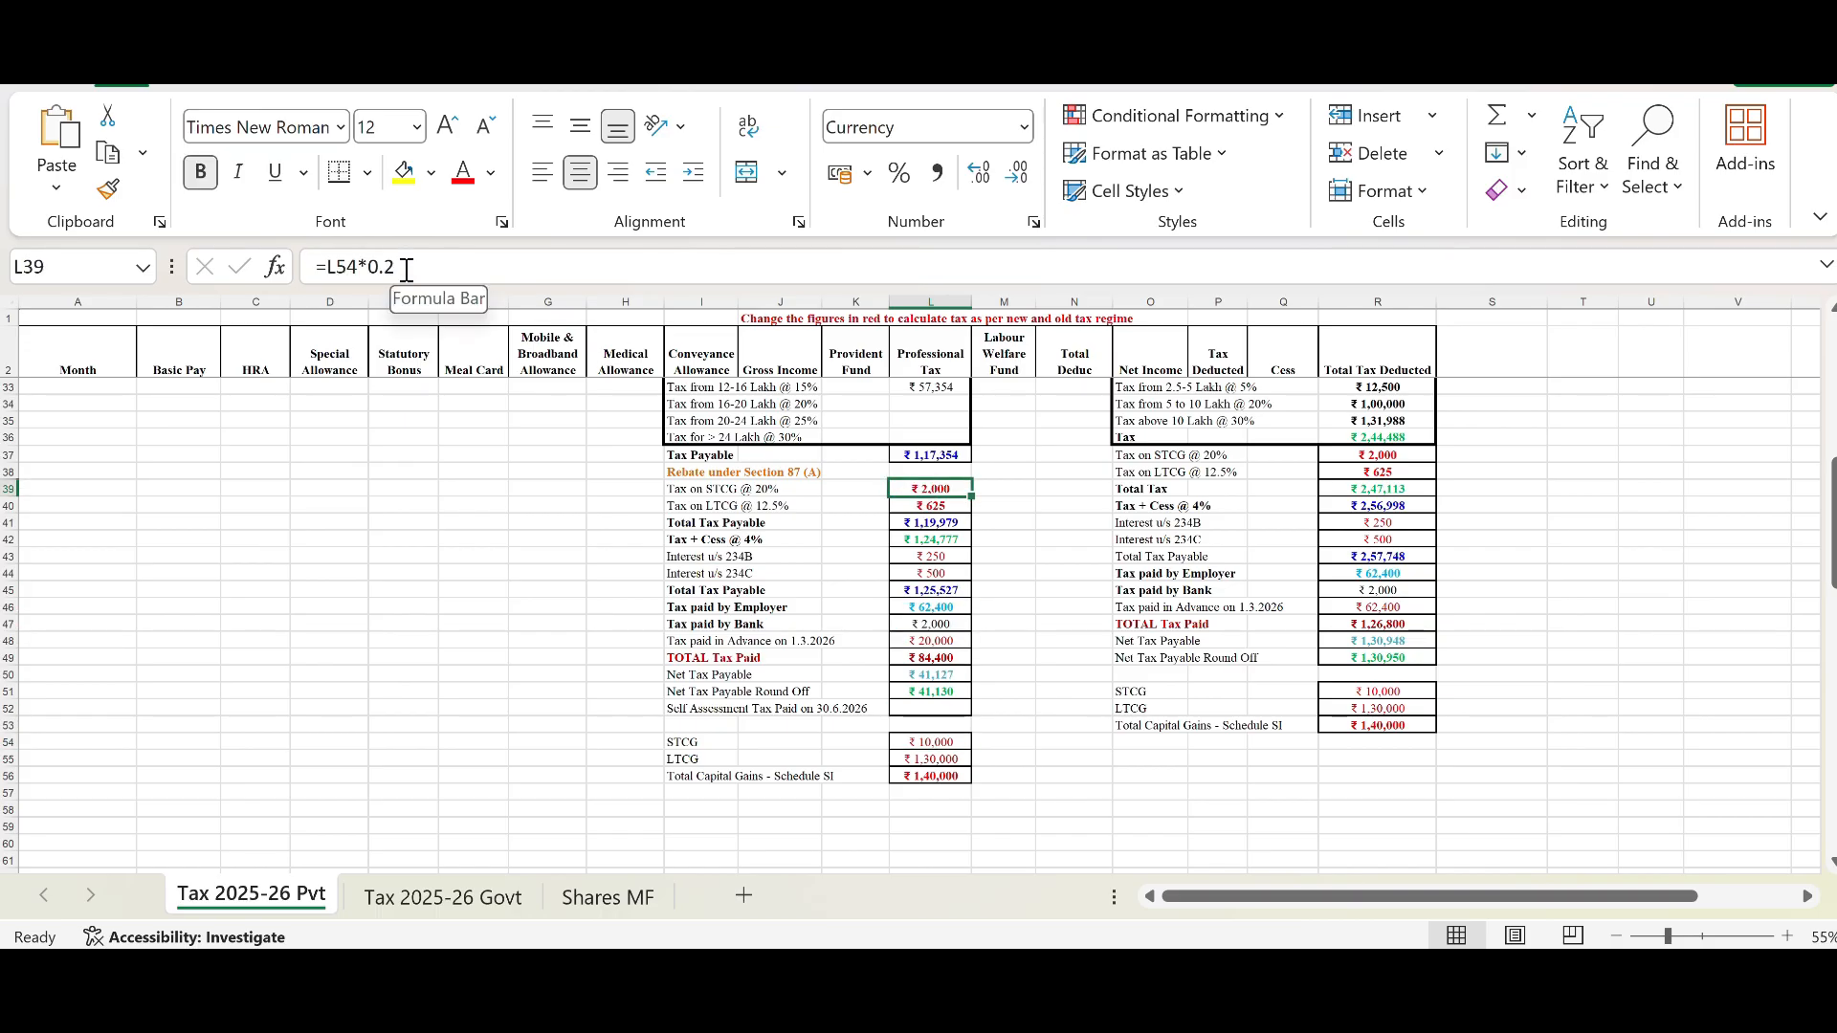
pyautogui.click(954, 509)
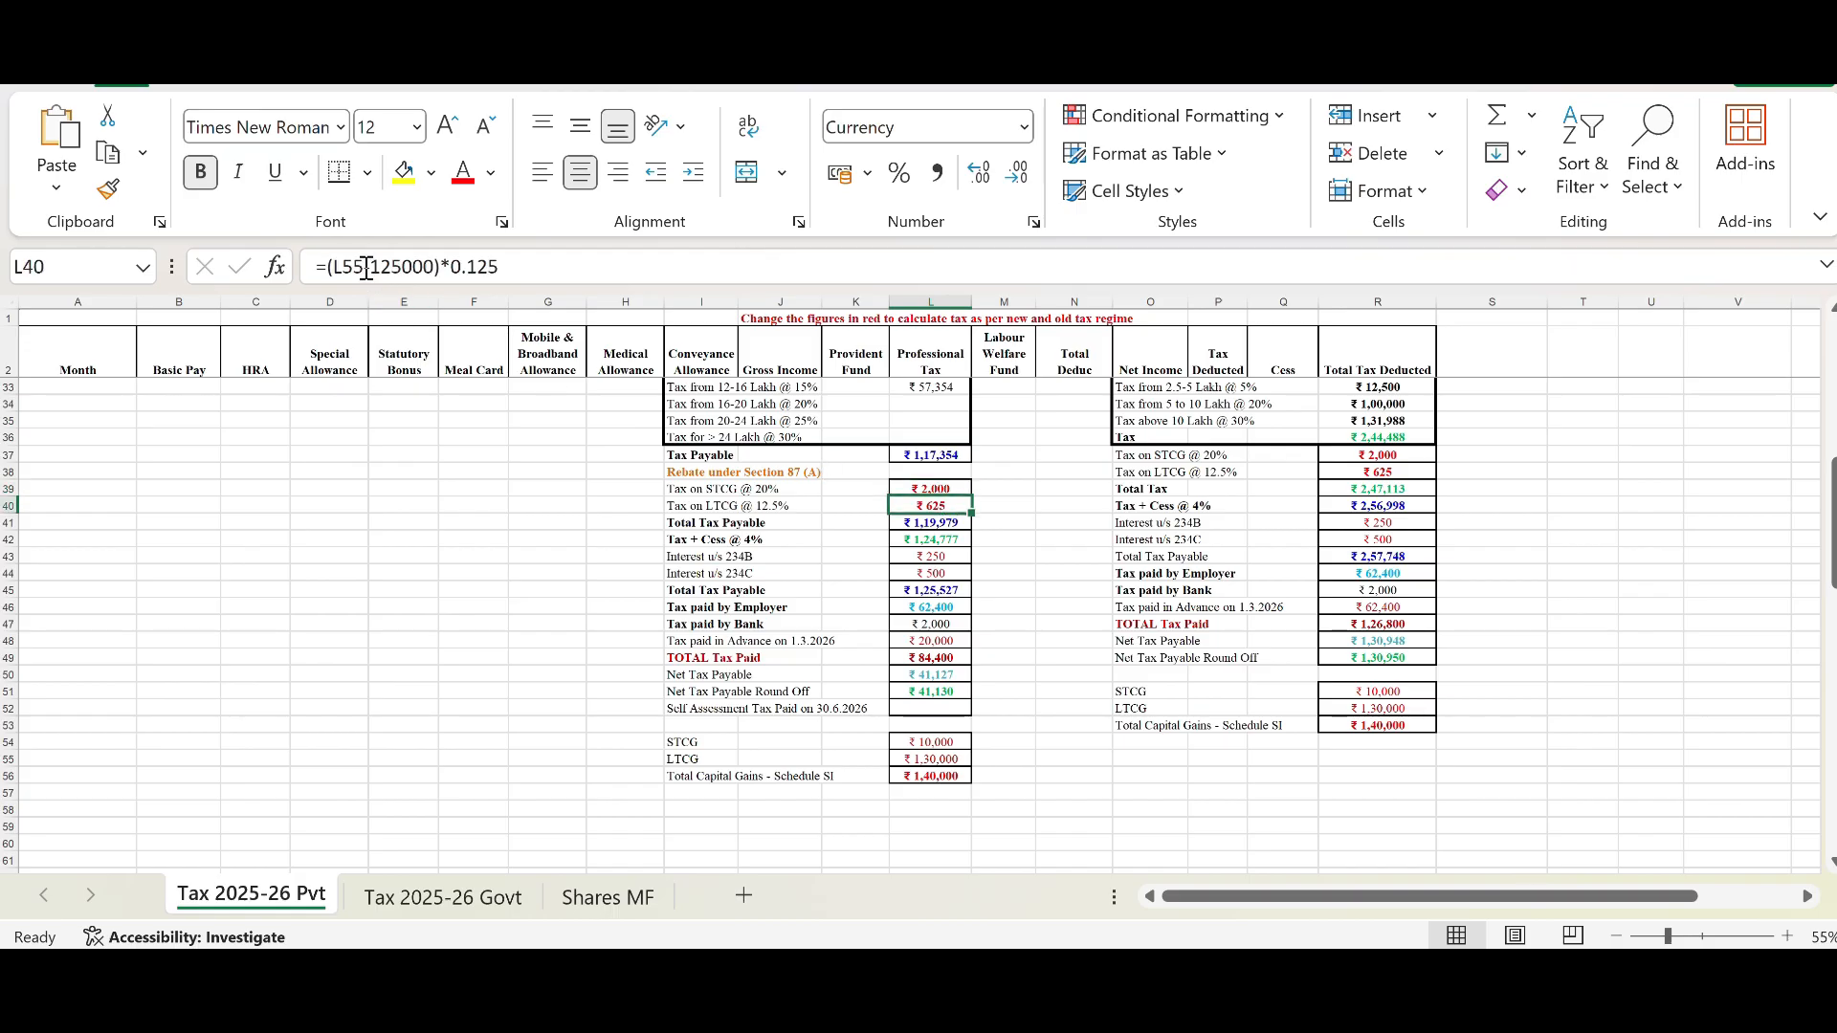
pyautogui.click(899, 760)
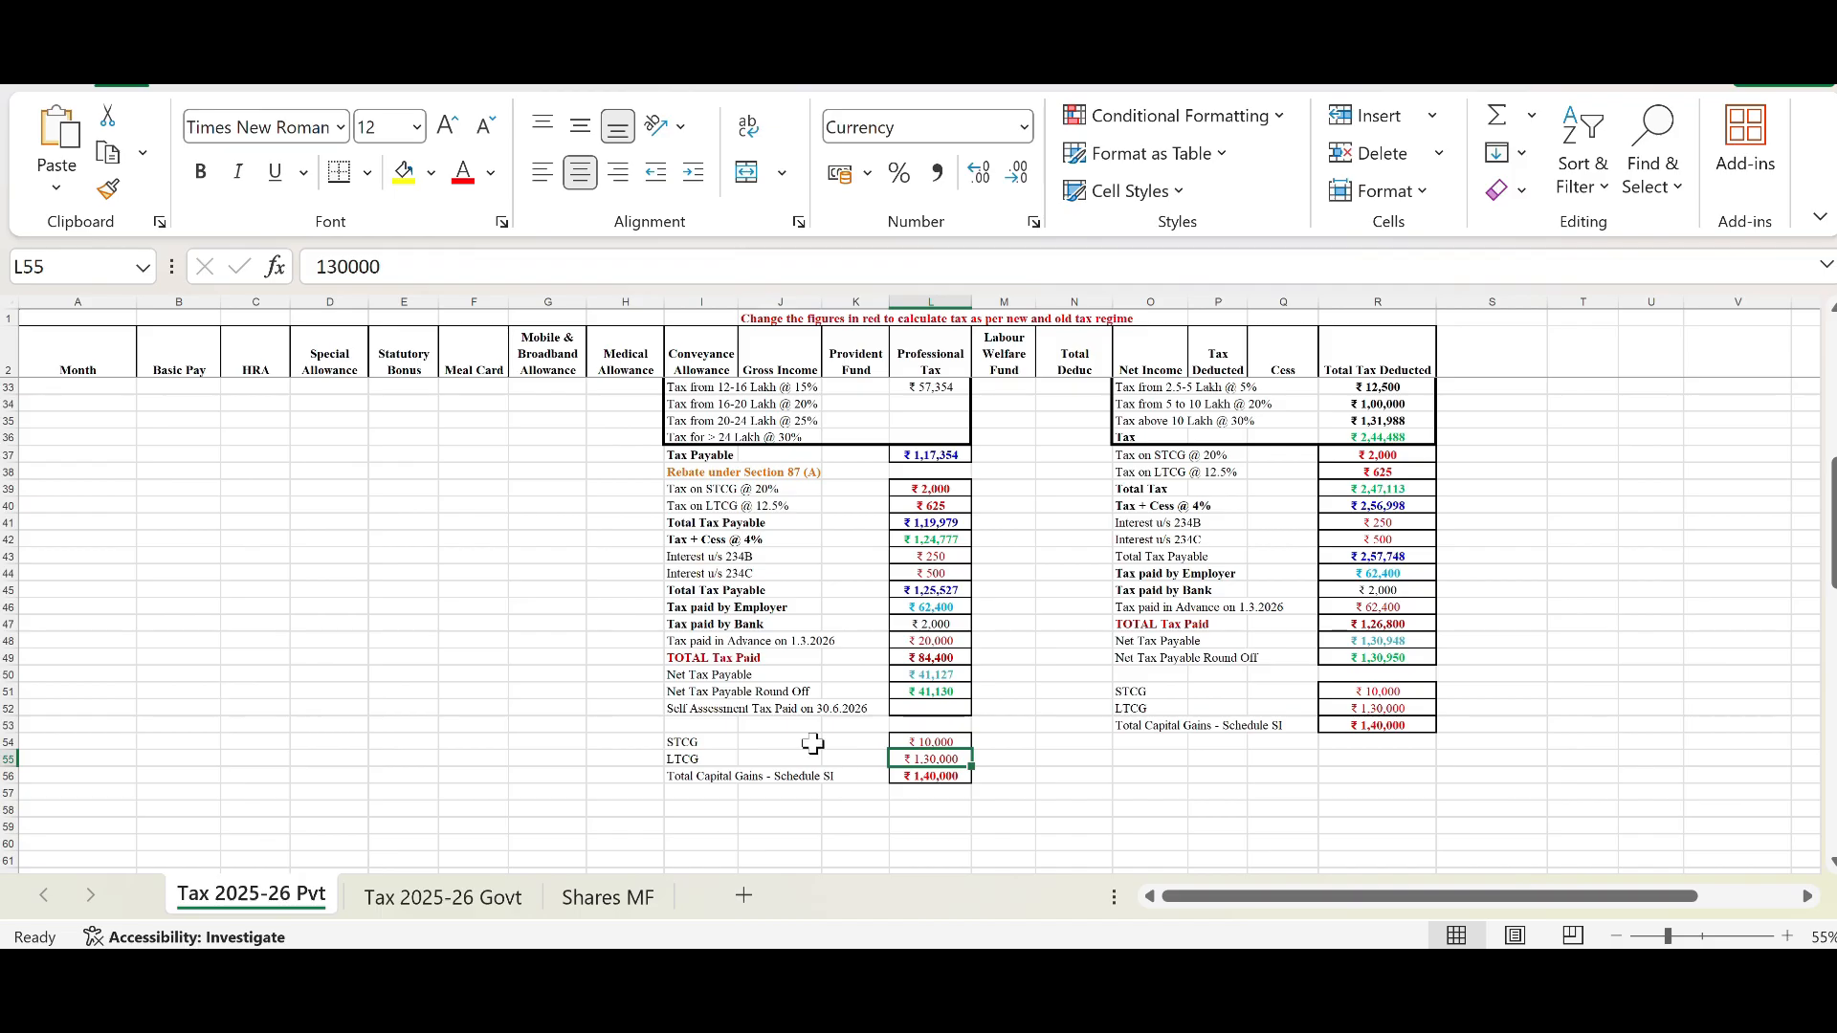
pyautogui.click(925, 508)
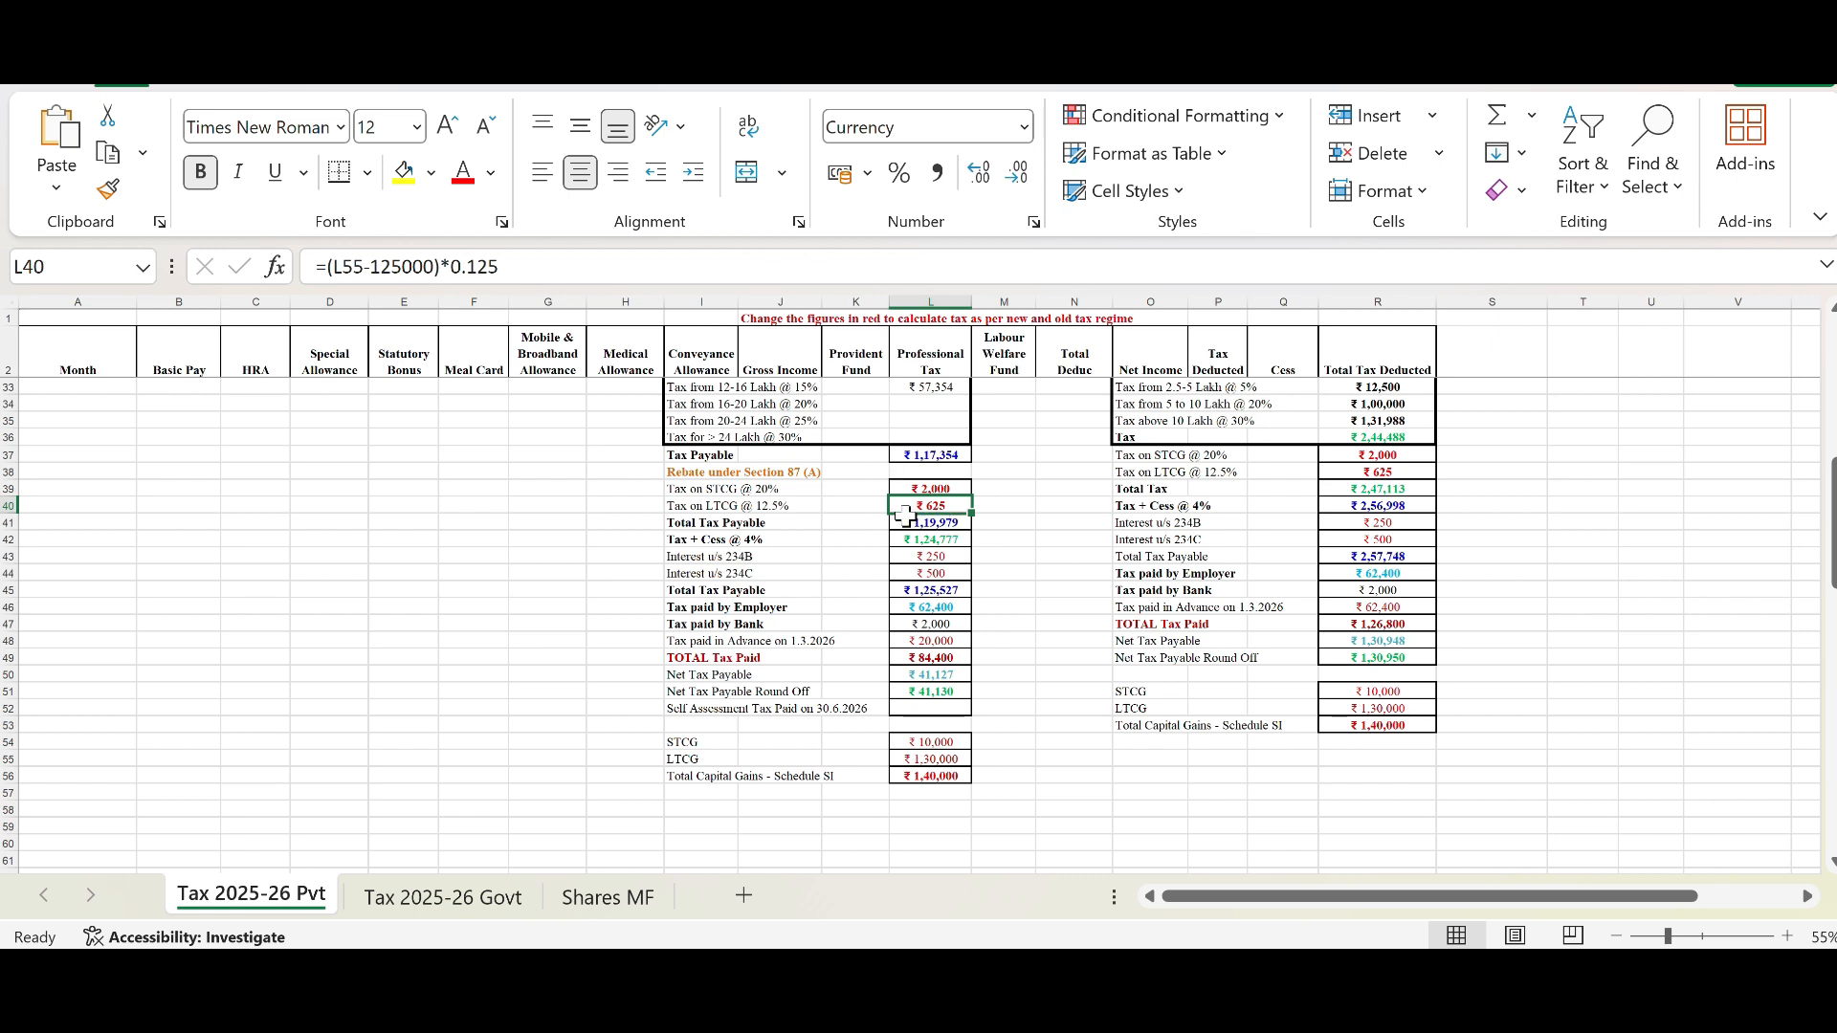
pyautogui.scroll(2, 802, 495)
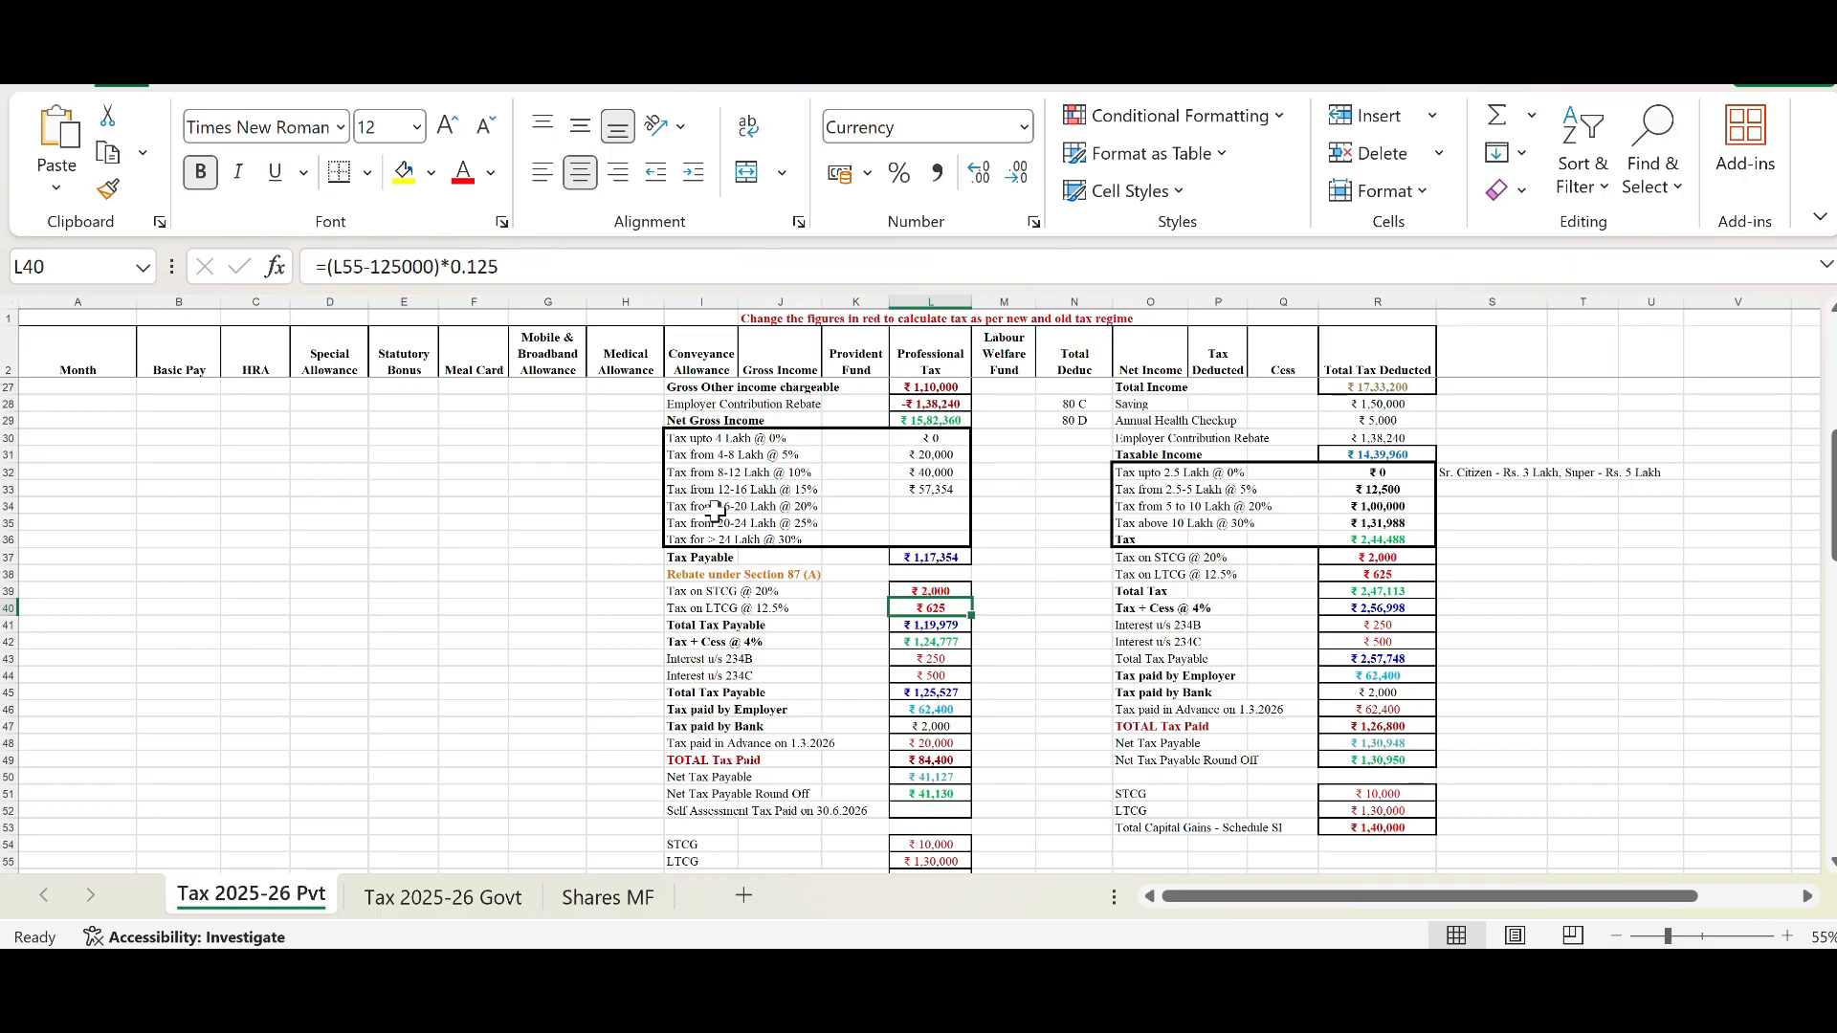
pyautogui.click(691, 575)
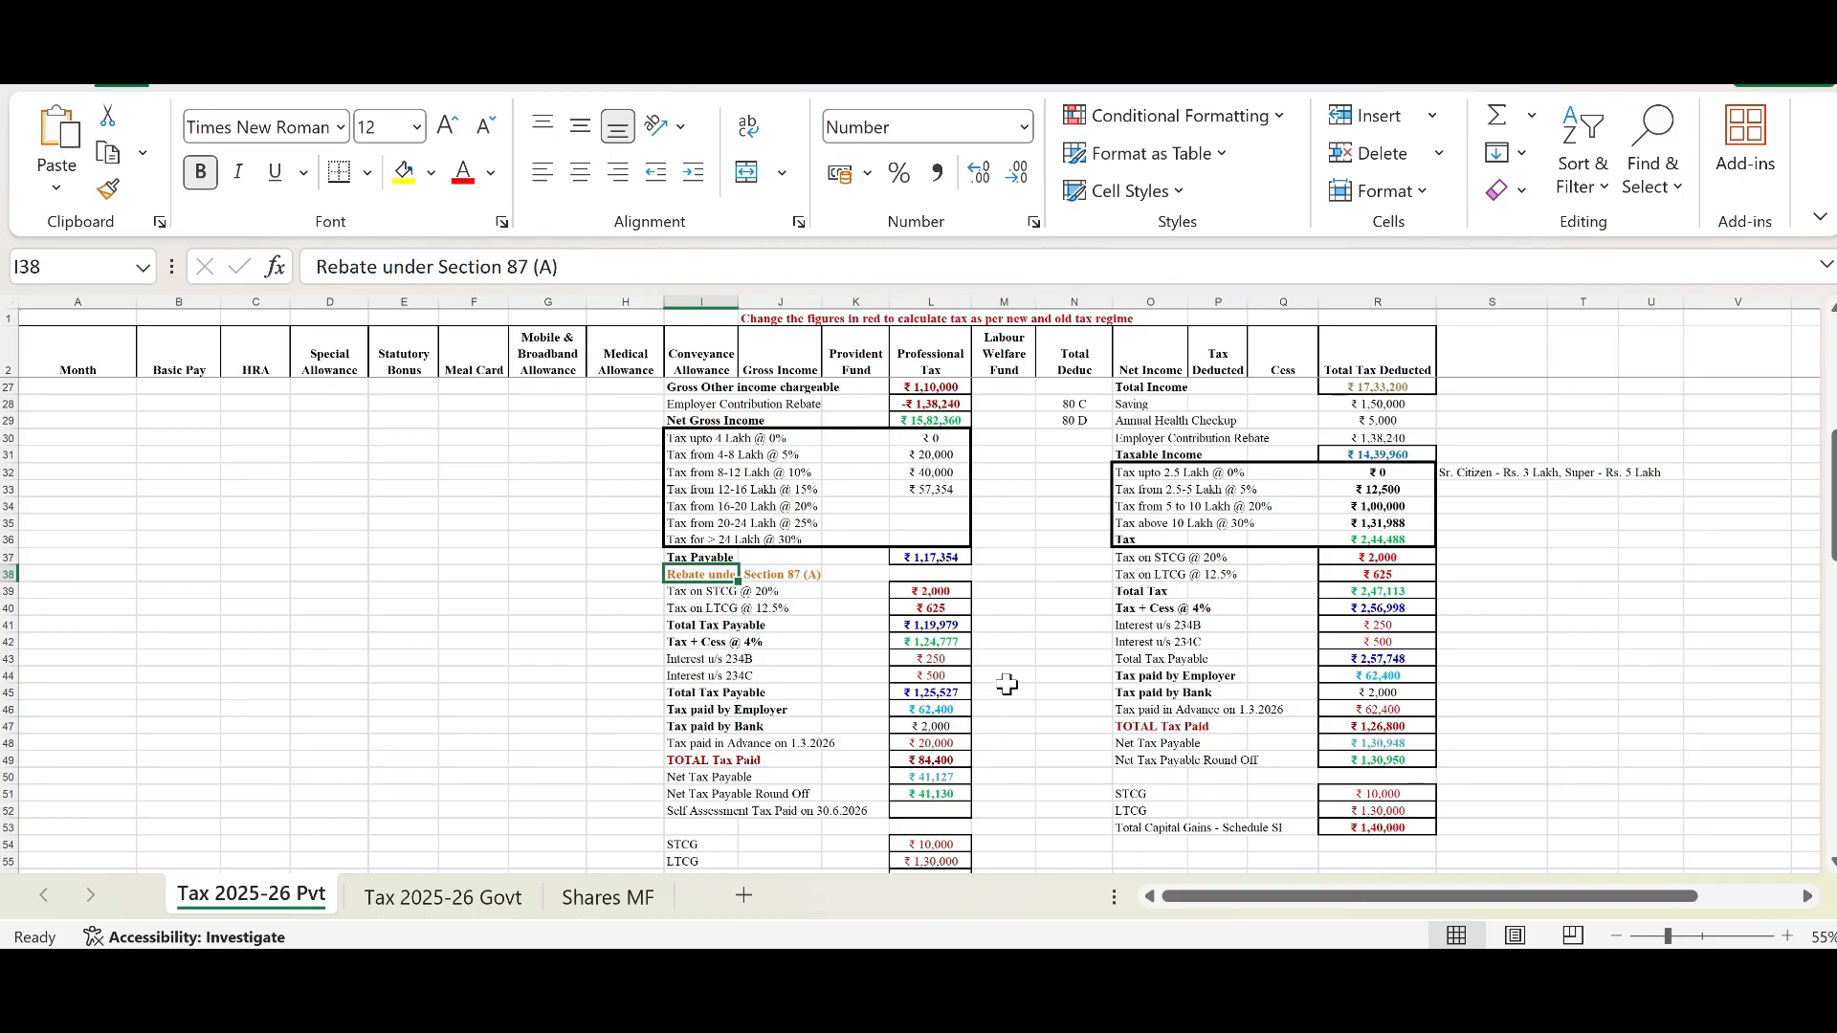
pyautogui.moveTo(924, 847); pyautogui.dragTo(926, 861)
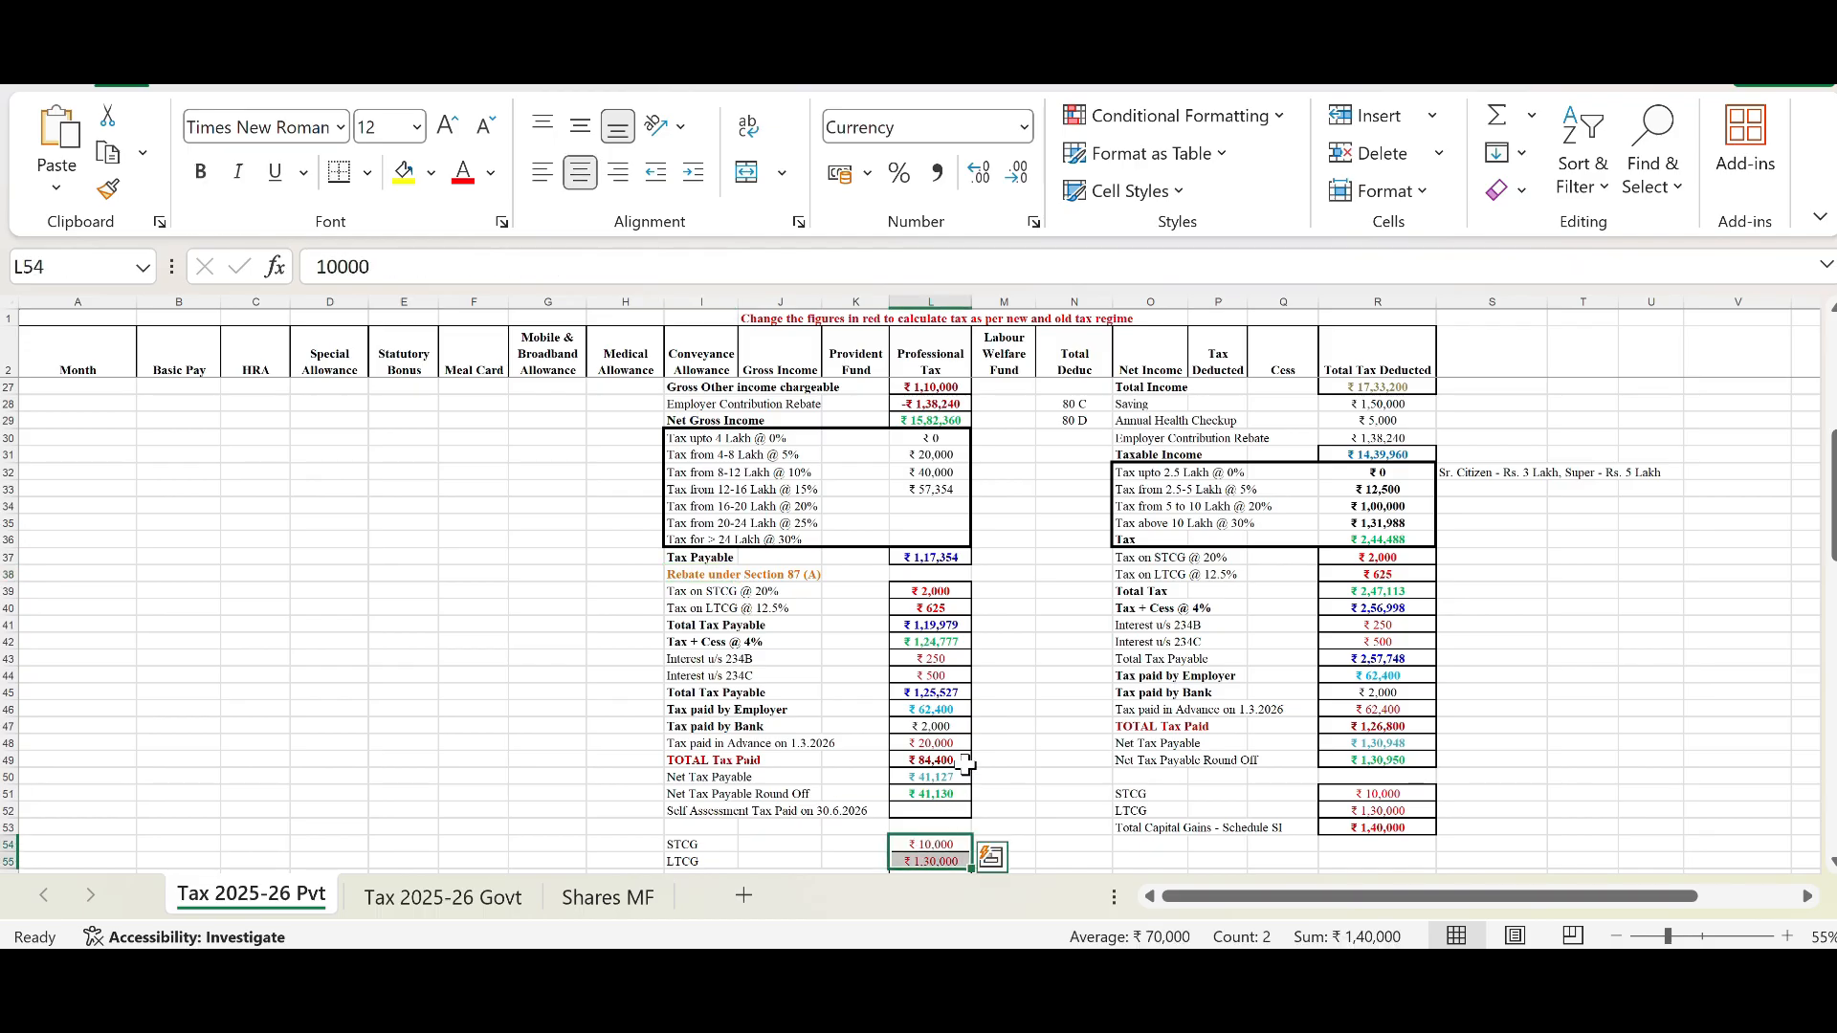
pyautogui.click(934, 574)
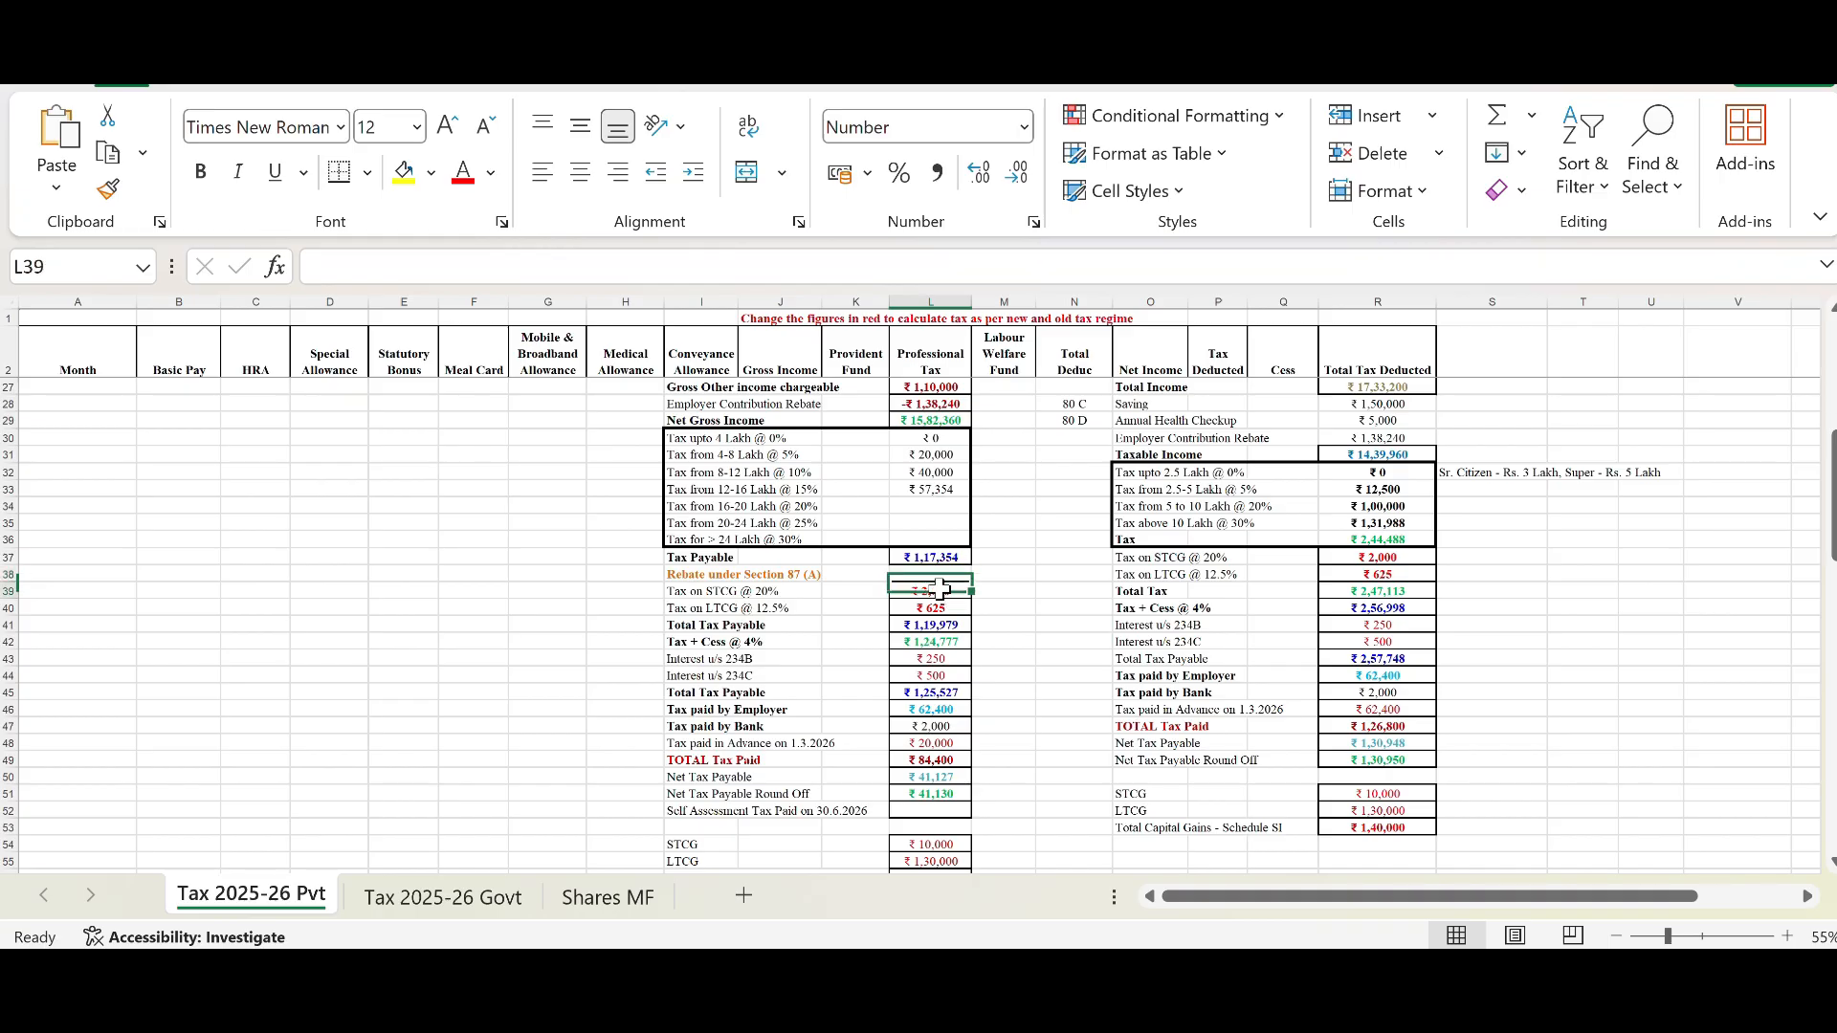
pyautogui.click(940, 589)
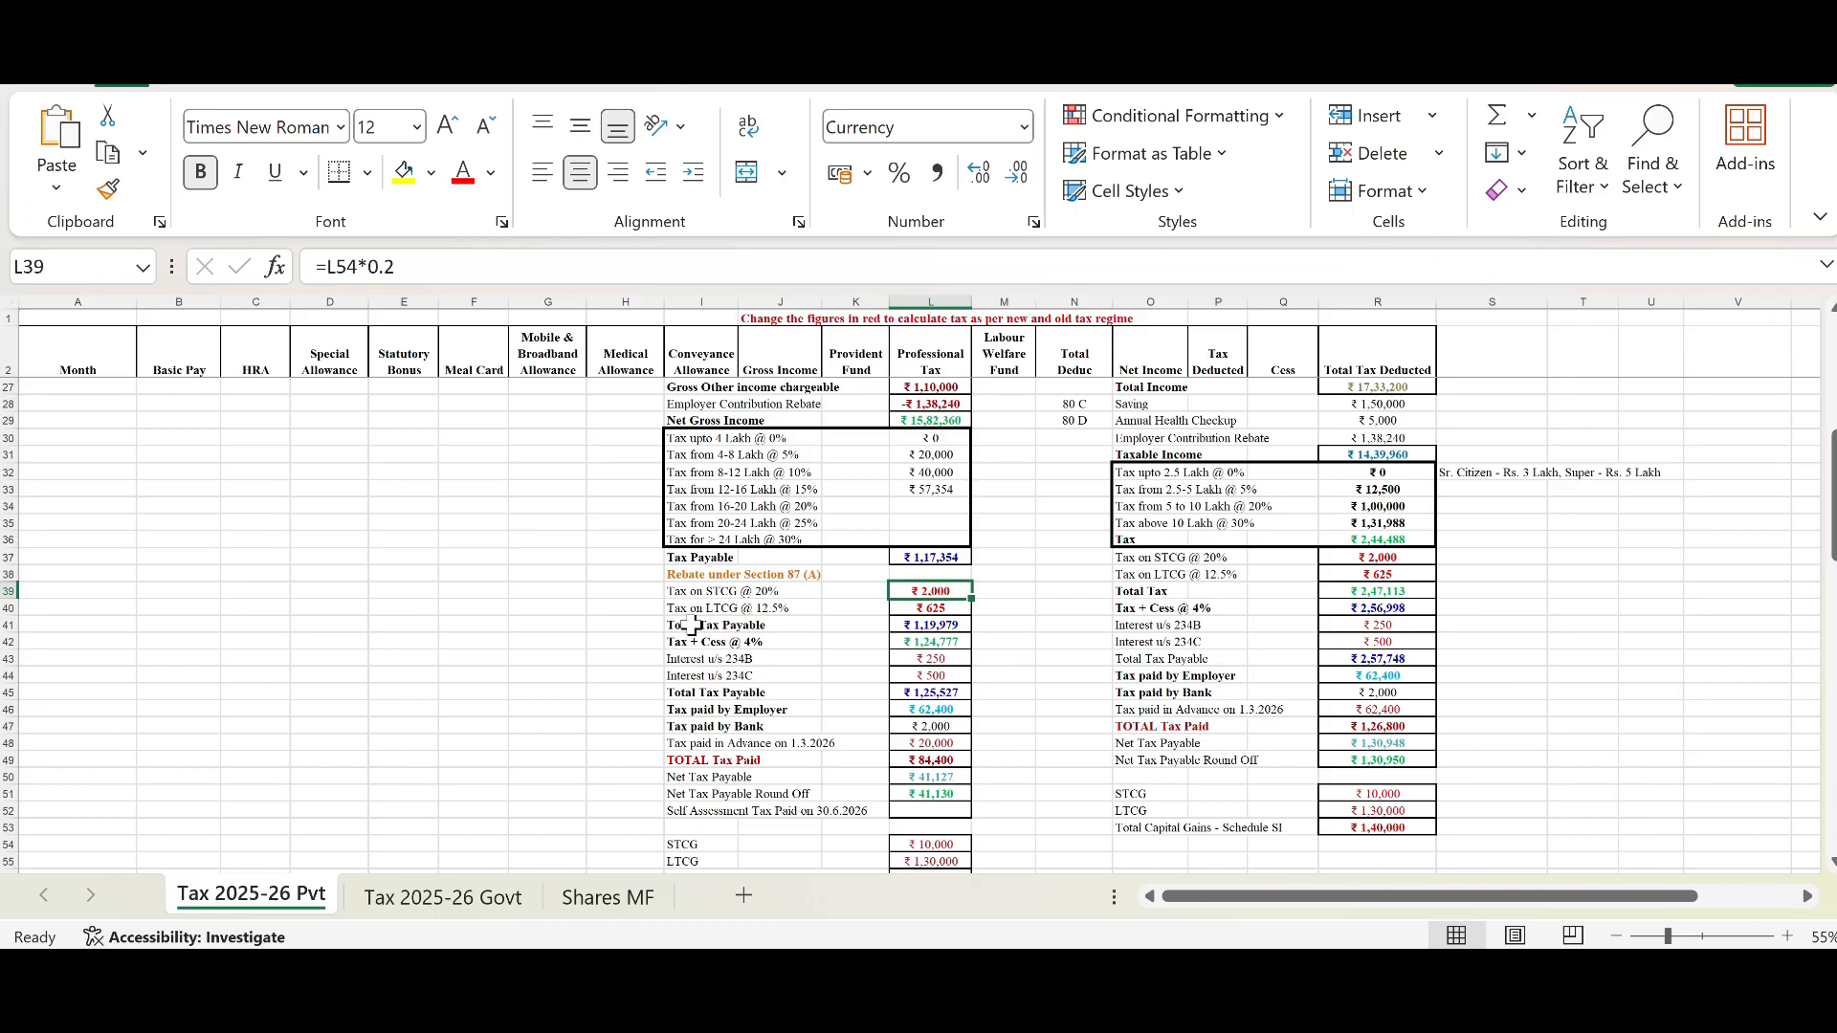
pyautogui.click(943, 556)
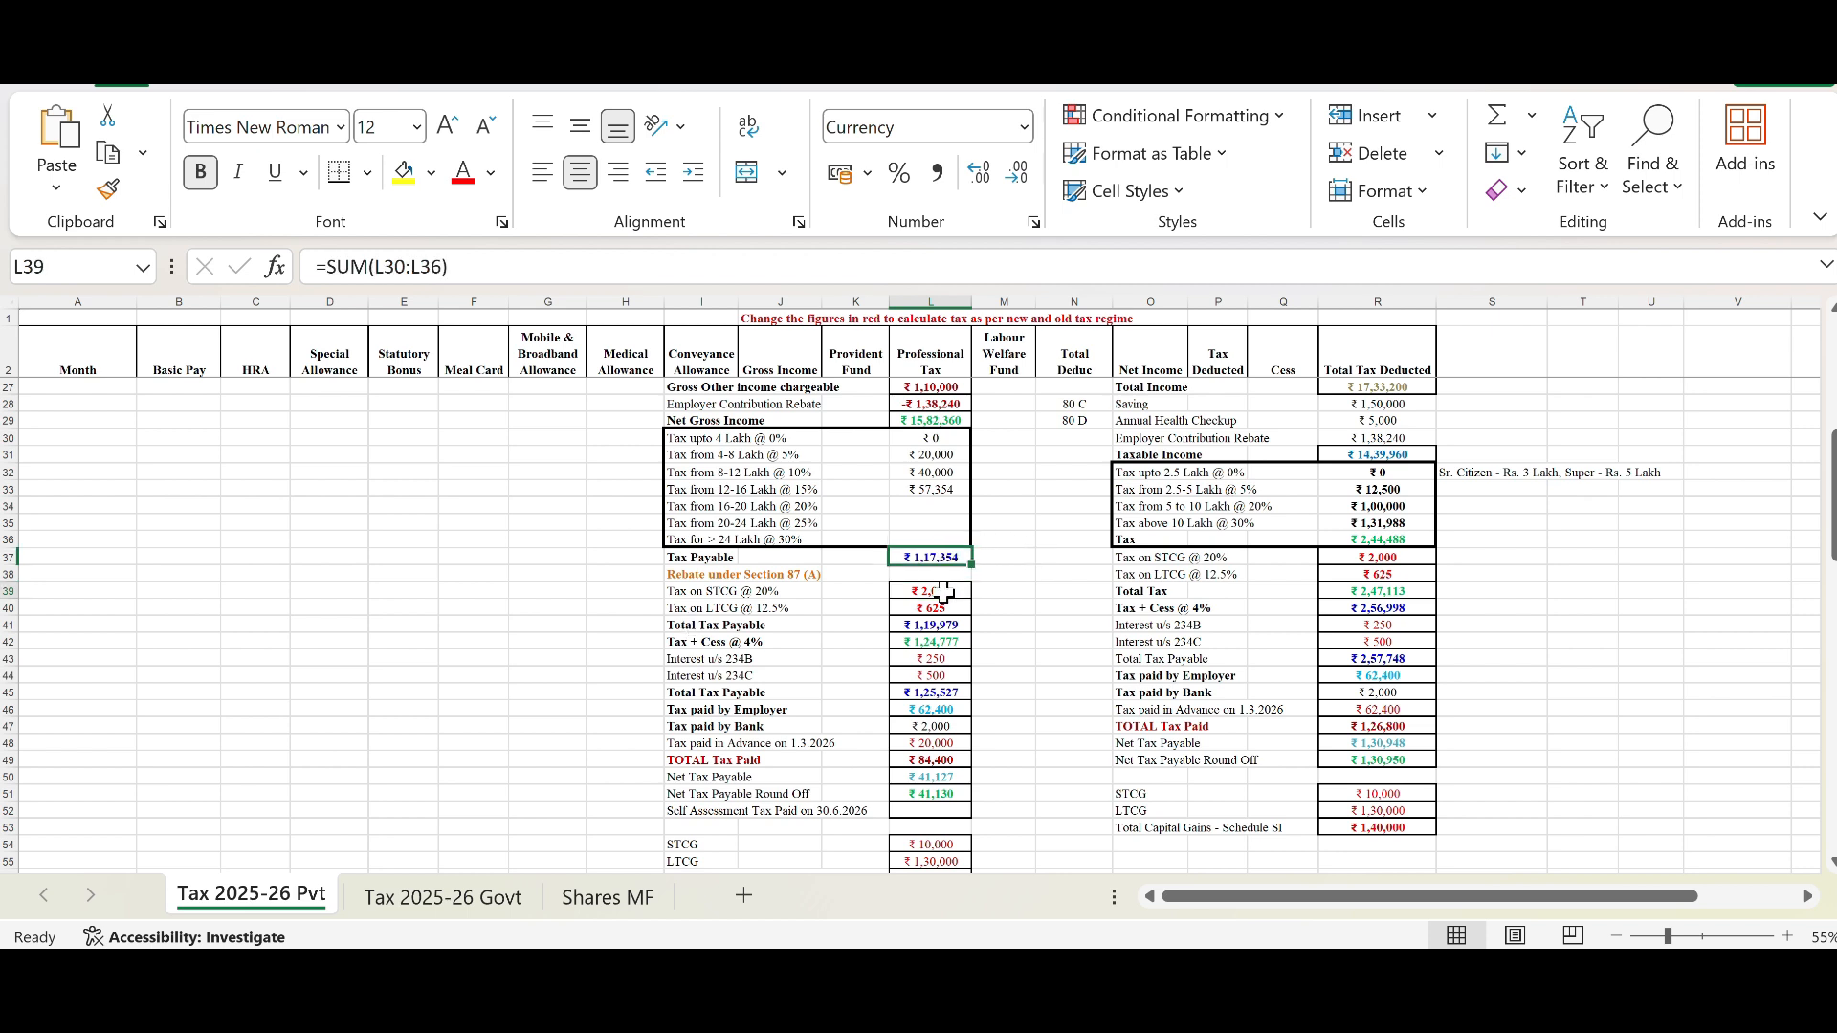
pyautogui.click(938, 593)
pyautogui.click(935, 609)
pyautogui.click(936, 623)
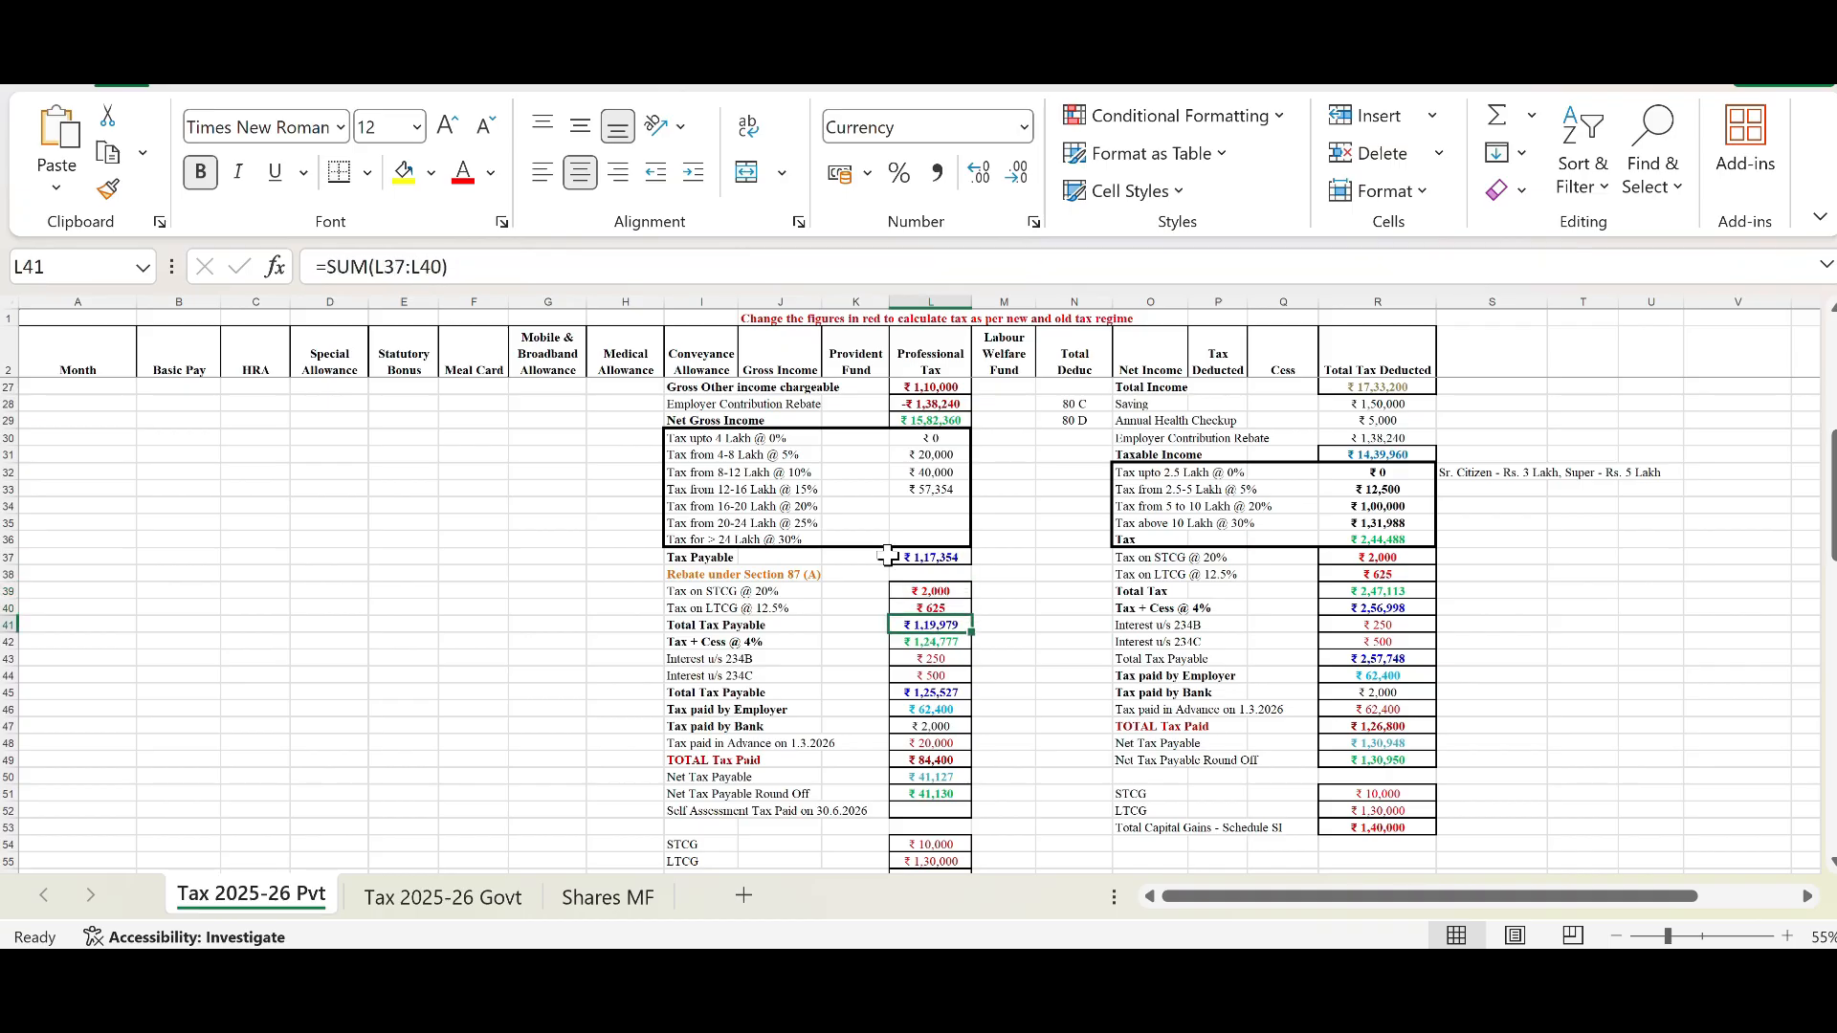
# Step: Correct the Tax + Cess @ 4% formula to =L41*1.04 by removing the trailing minus one
pyautogui.click(461, 268)
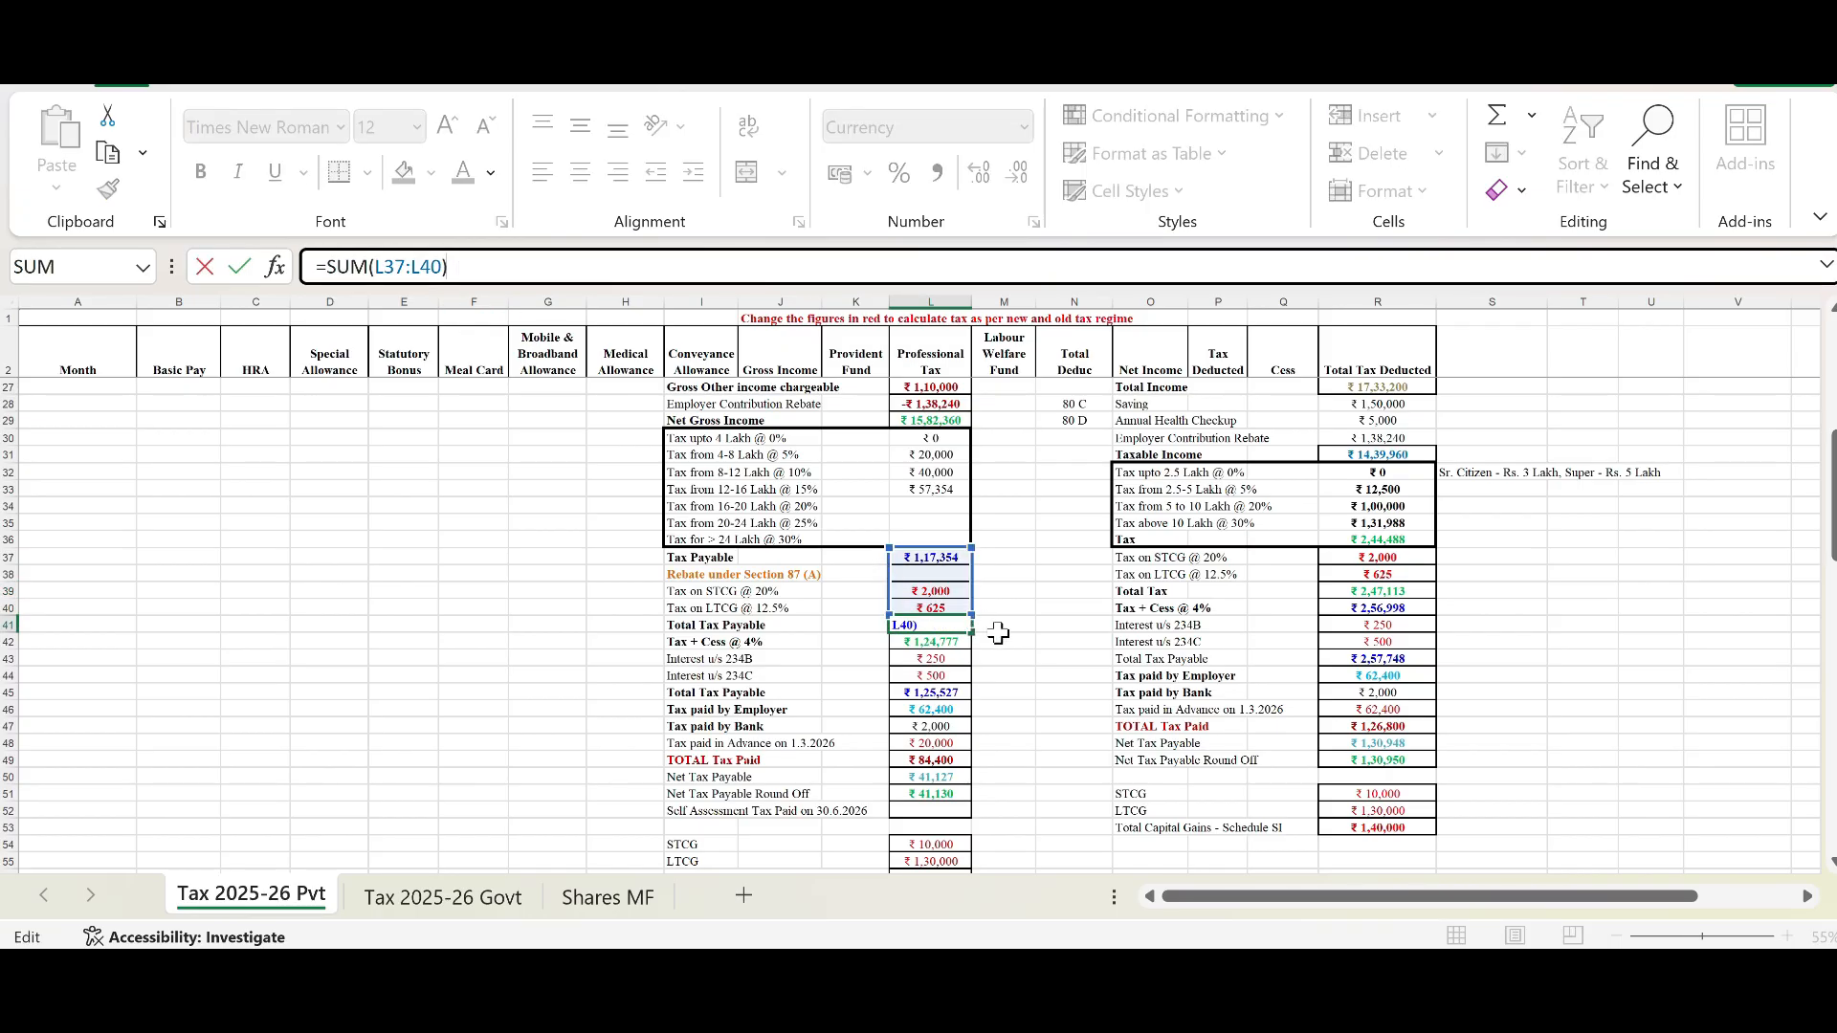
pyautogui.press('Return')
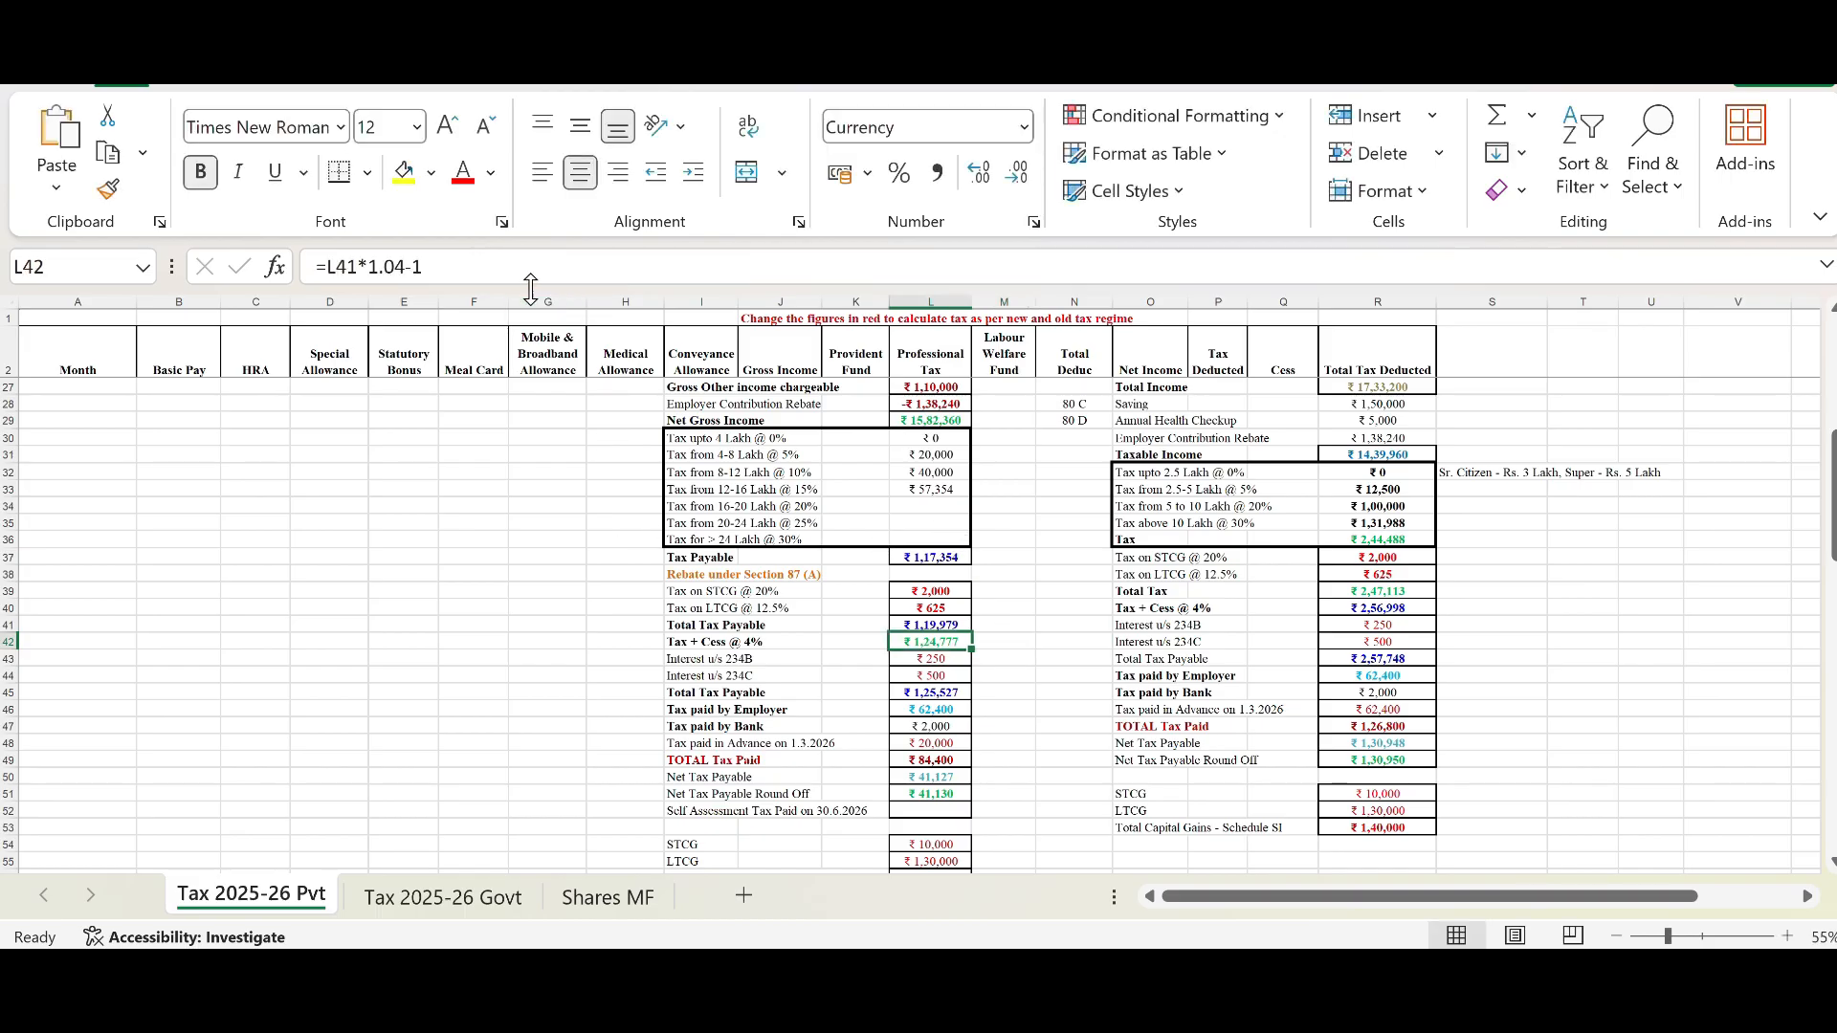
pyautogui.click(482, 270)
pyautogui.press('BackSpace')
pyautogui.press('BackSpace')
pyautogui.press('Return')
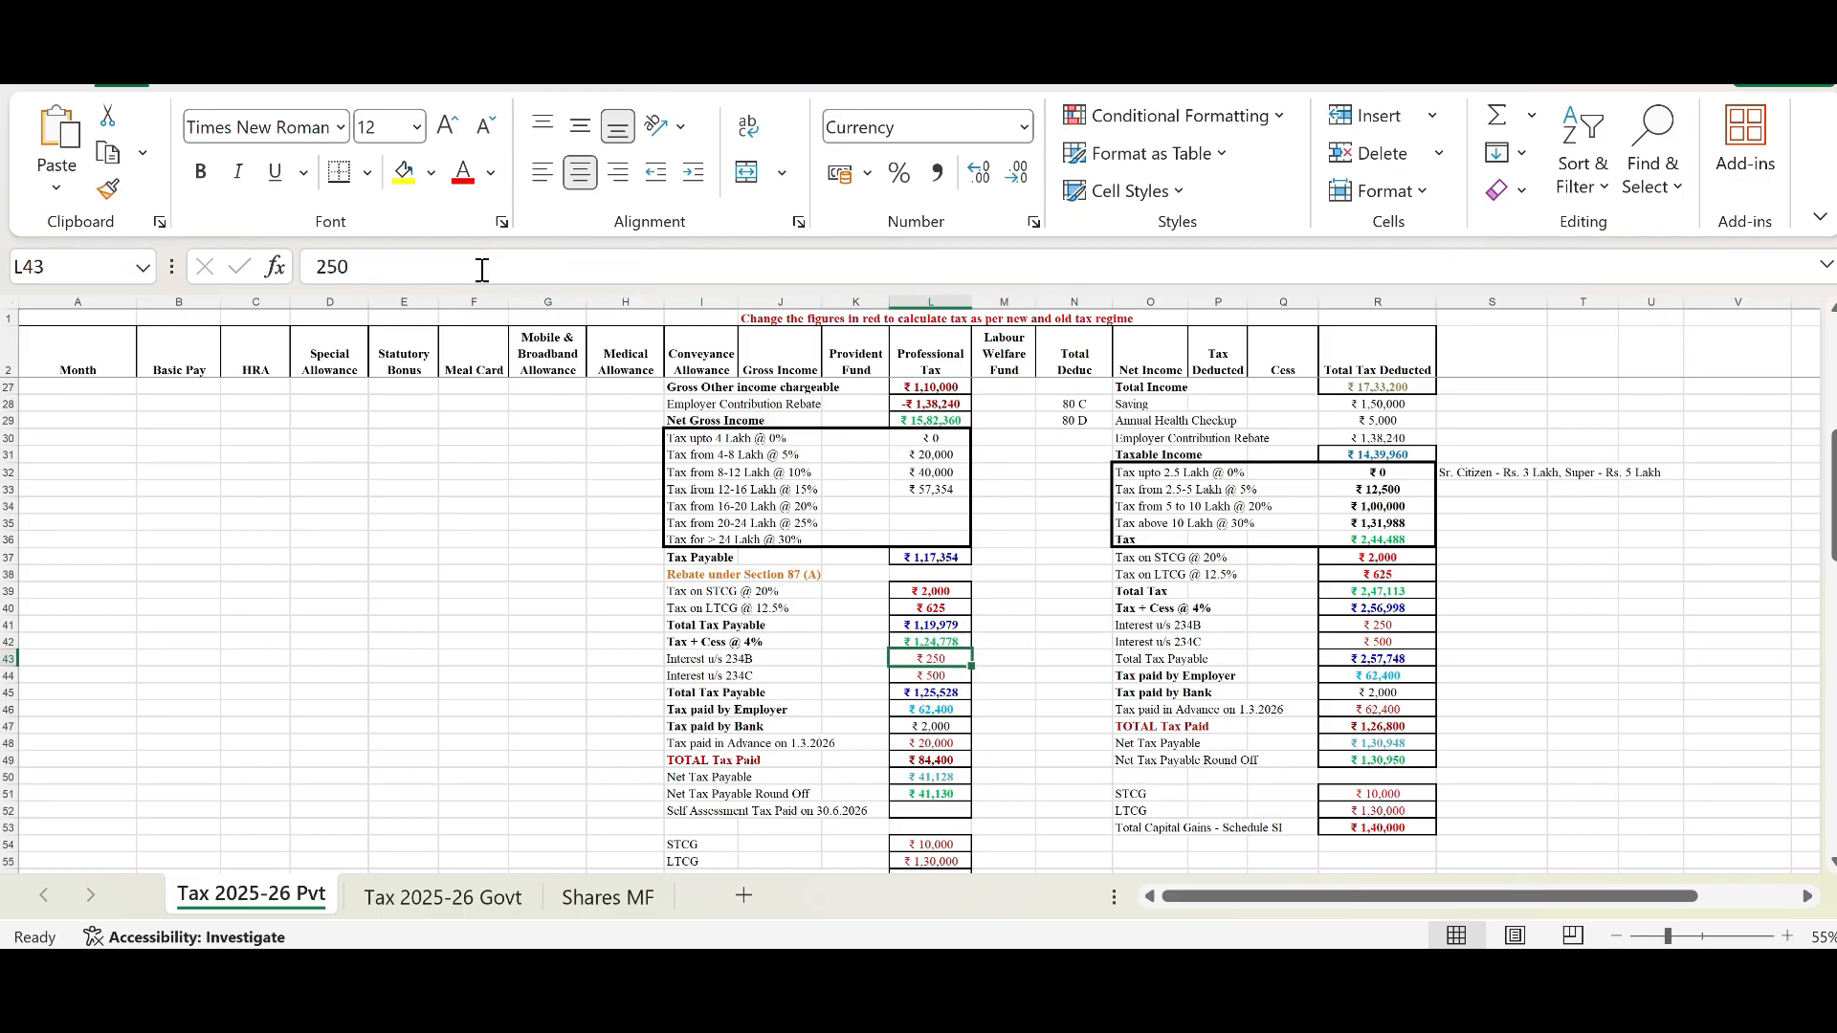
# Step: Examine the Interest u/s 234B and 234C rows, then the Total Tax Payable sum and Tax paid by Employer link
pyautogui.click(957, 642)
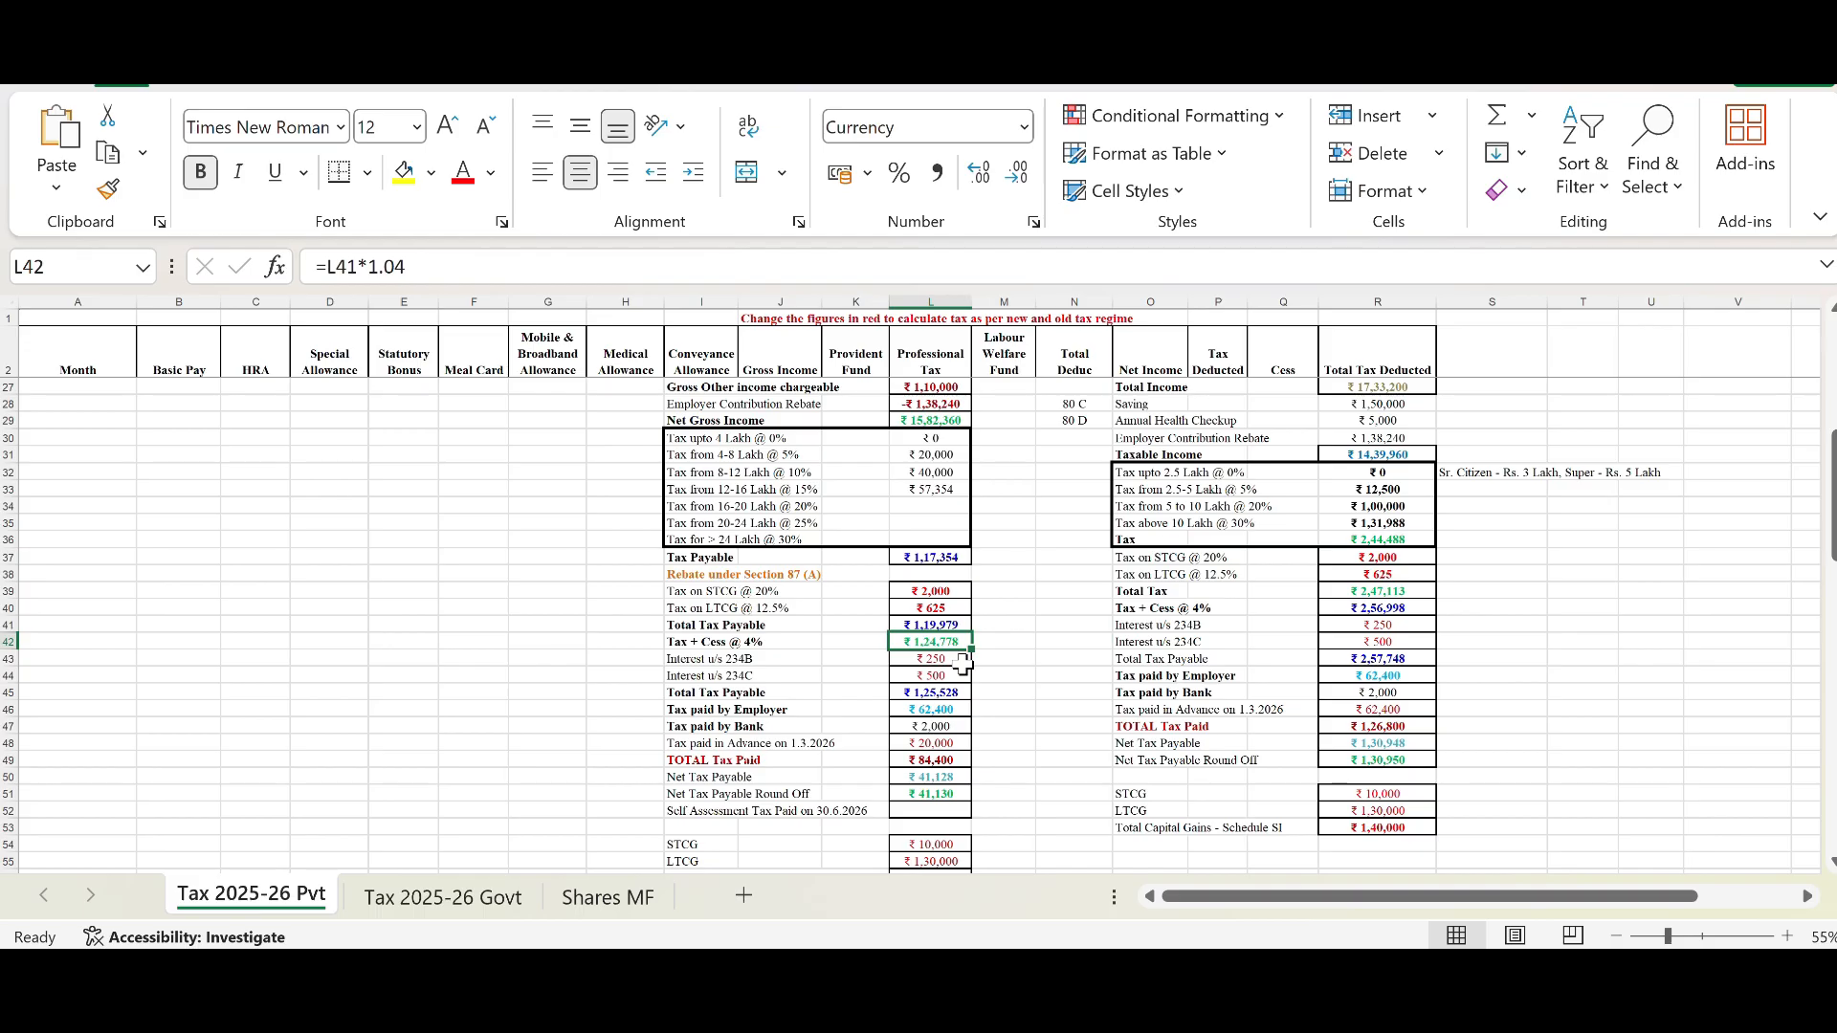
pyautogui.click(961, 660)
pyautogui.moveTo(962, 660); pyautogui.dragTo(962, 675)
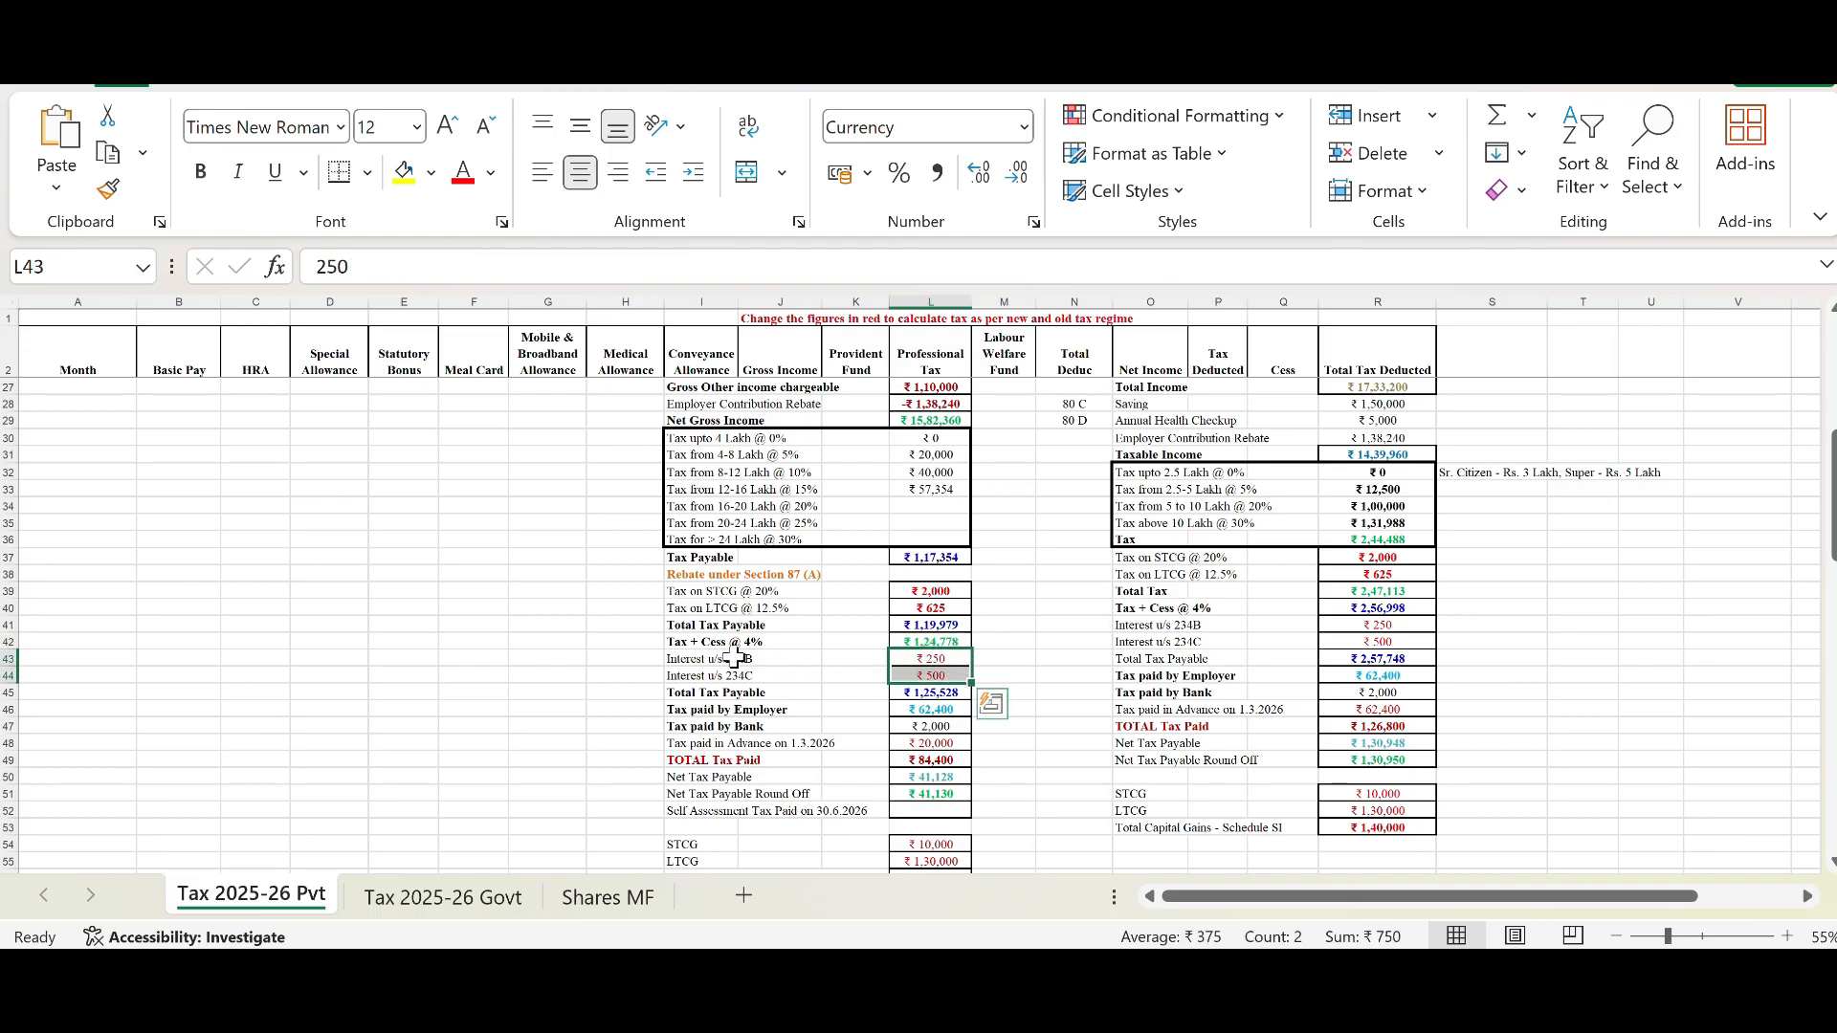
pyautogui.click(691, 659)
pyautogui.click(698, 676)
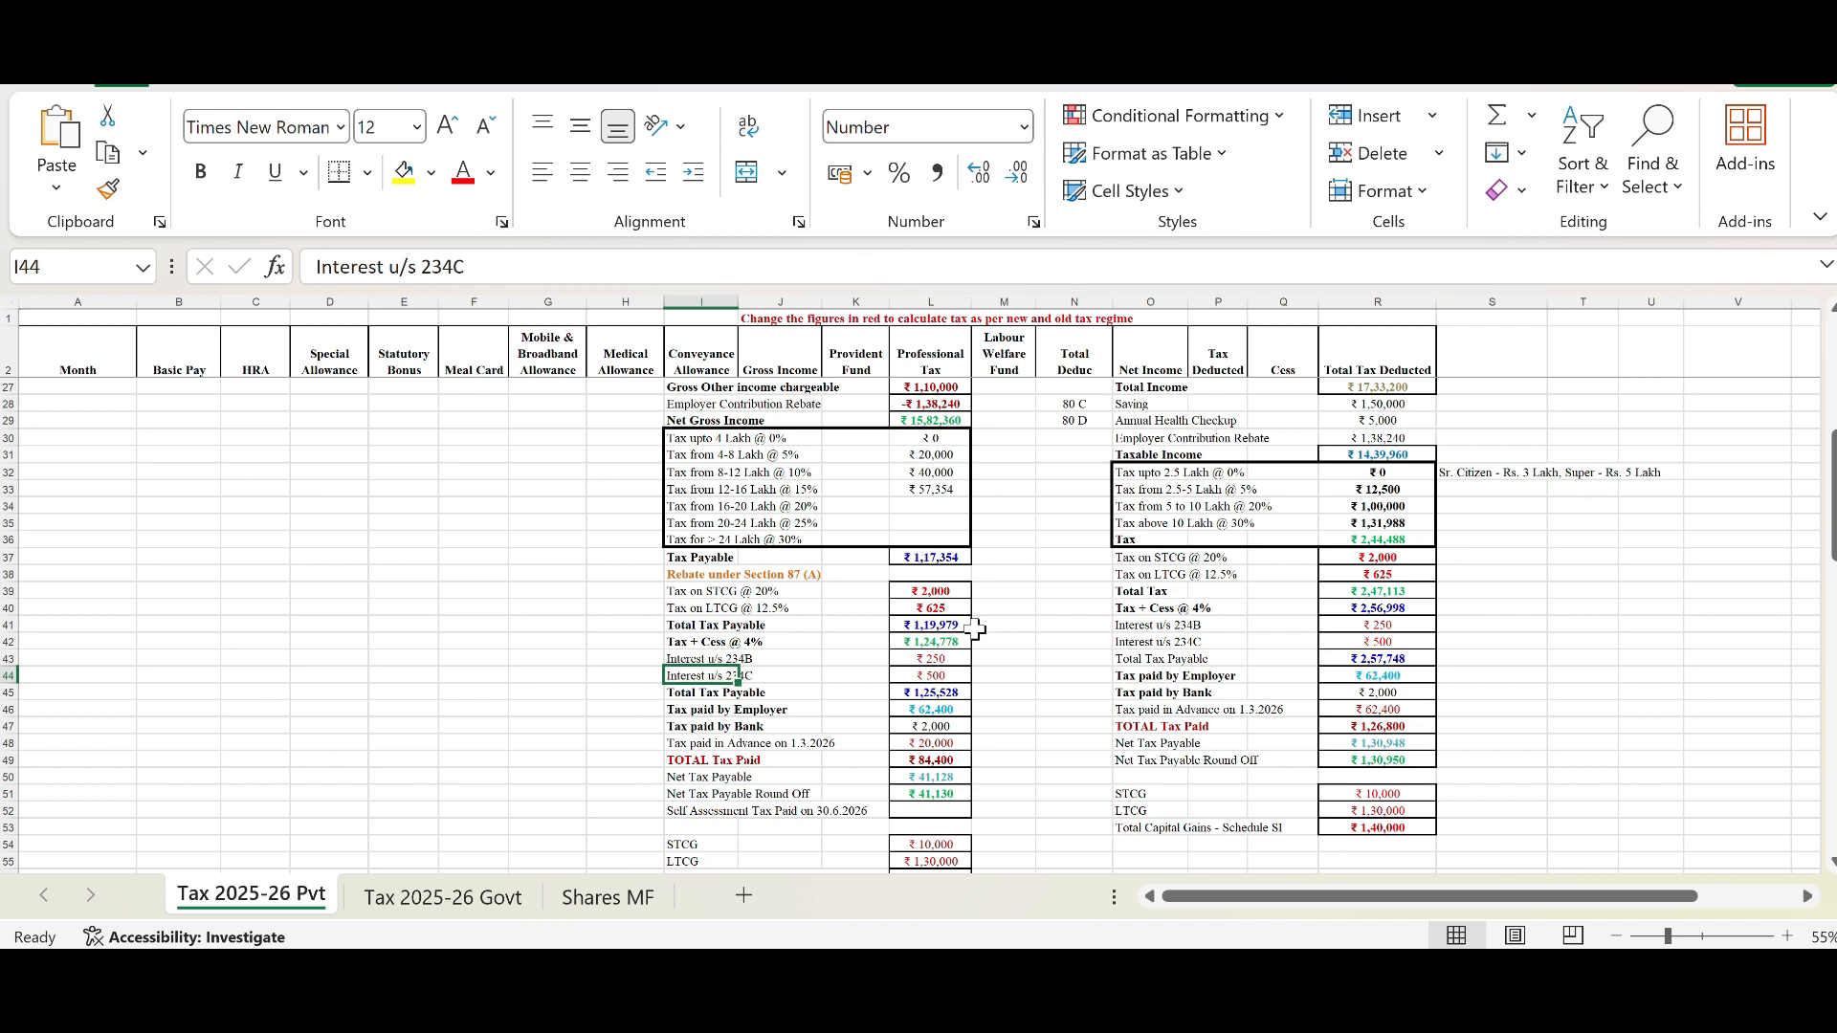
pyautogui.click(930, 676)
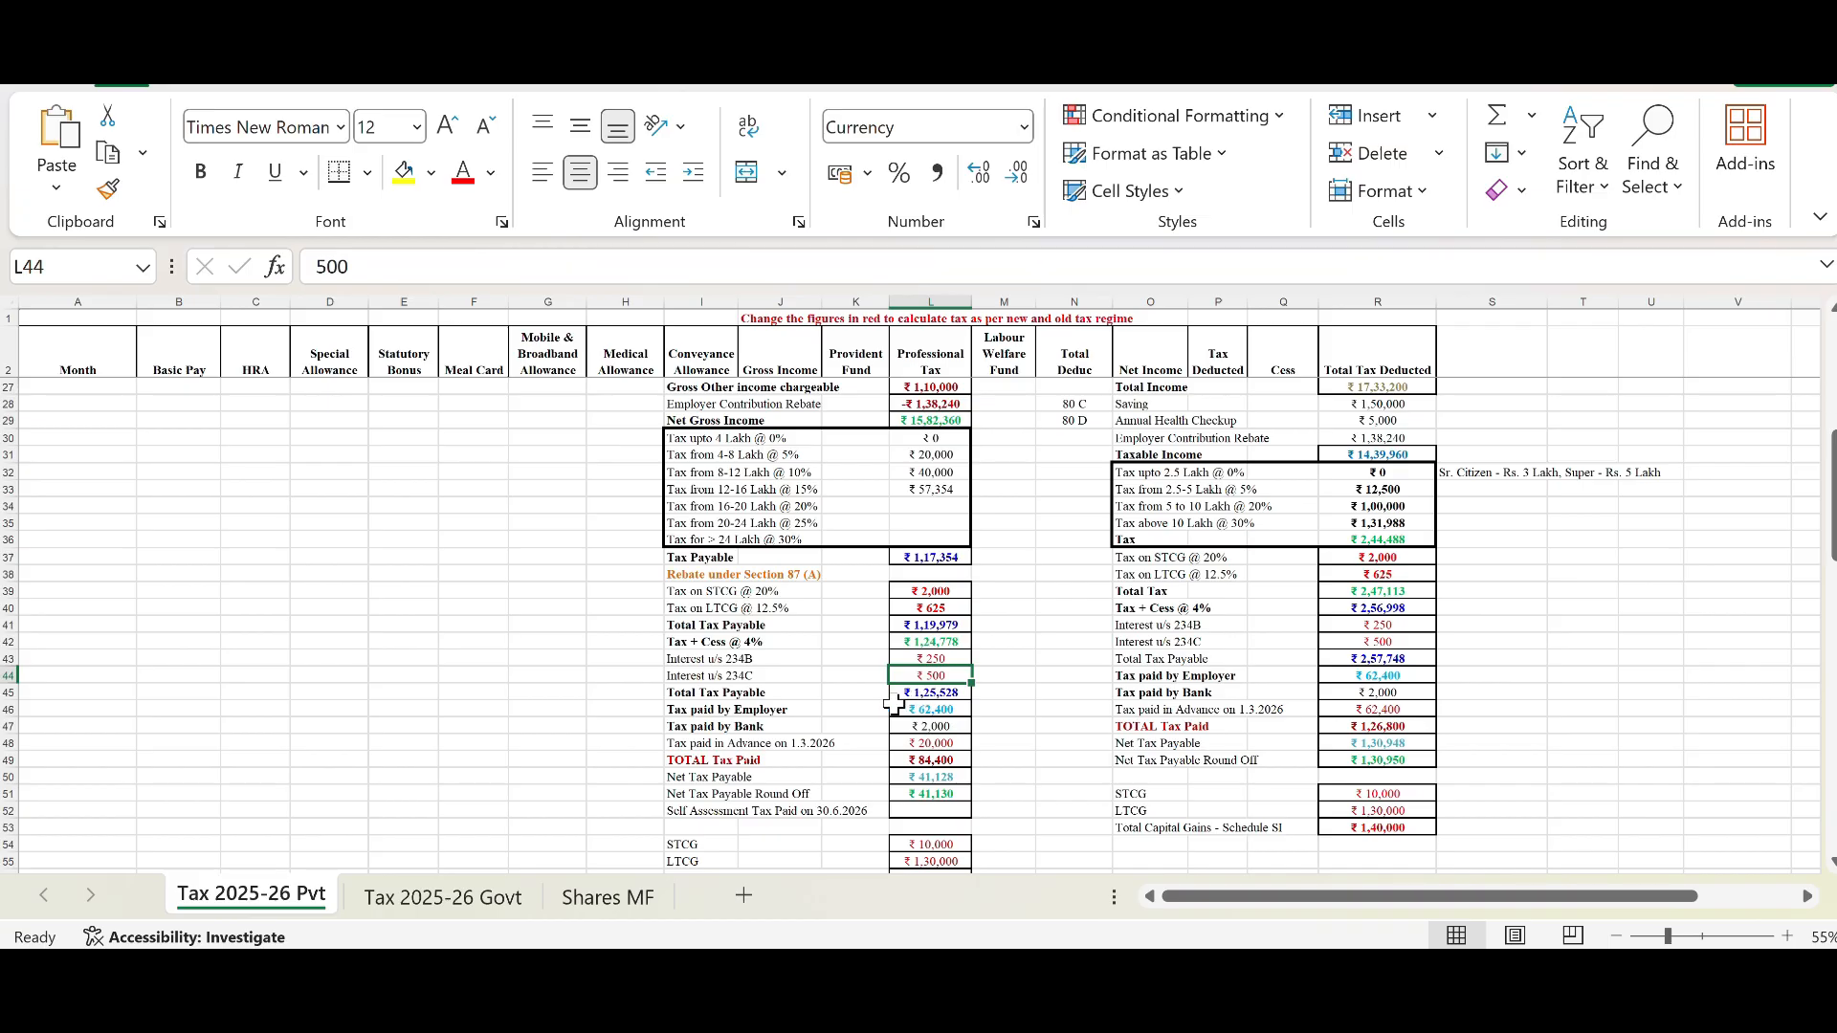
pyautogui.click(701, 672)
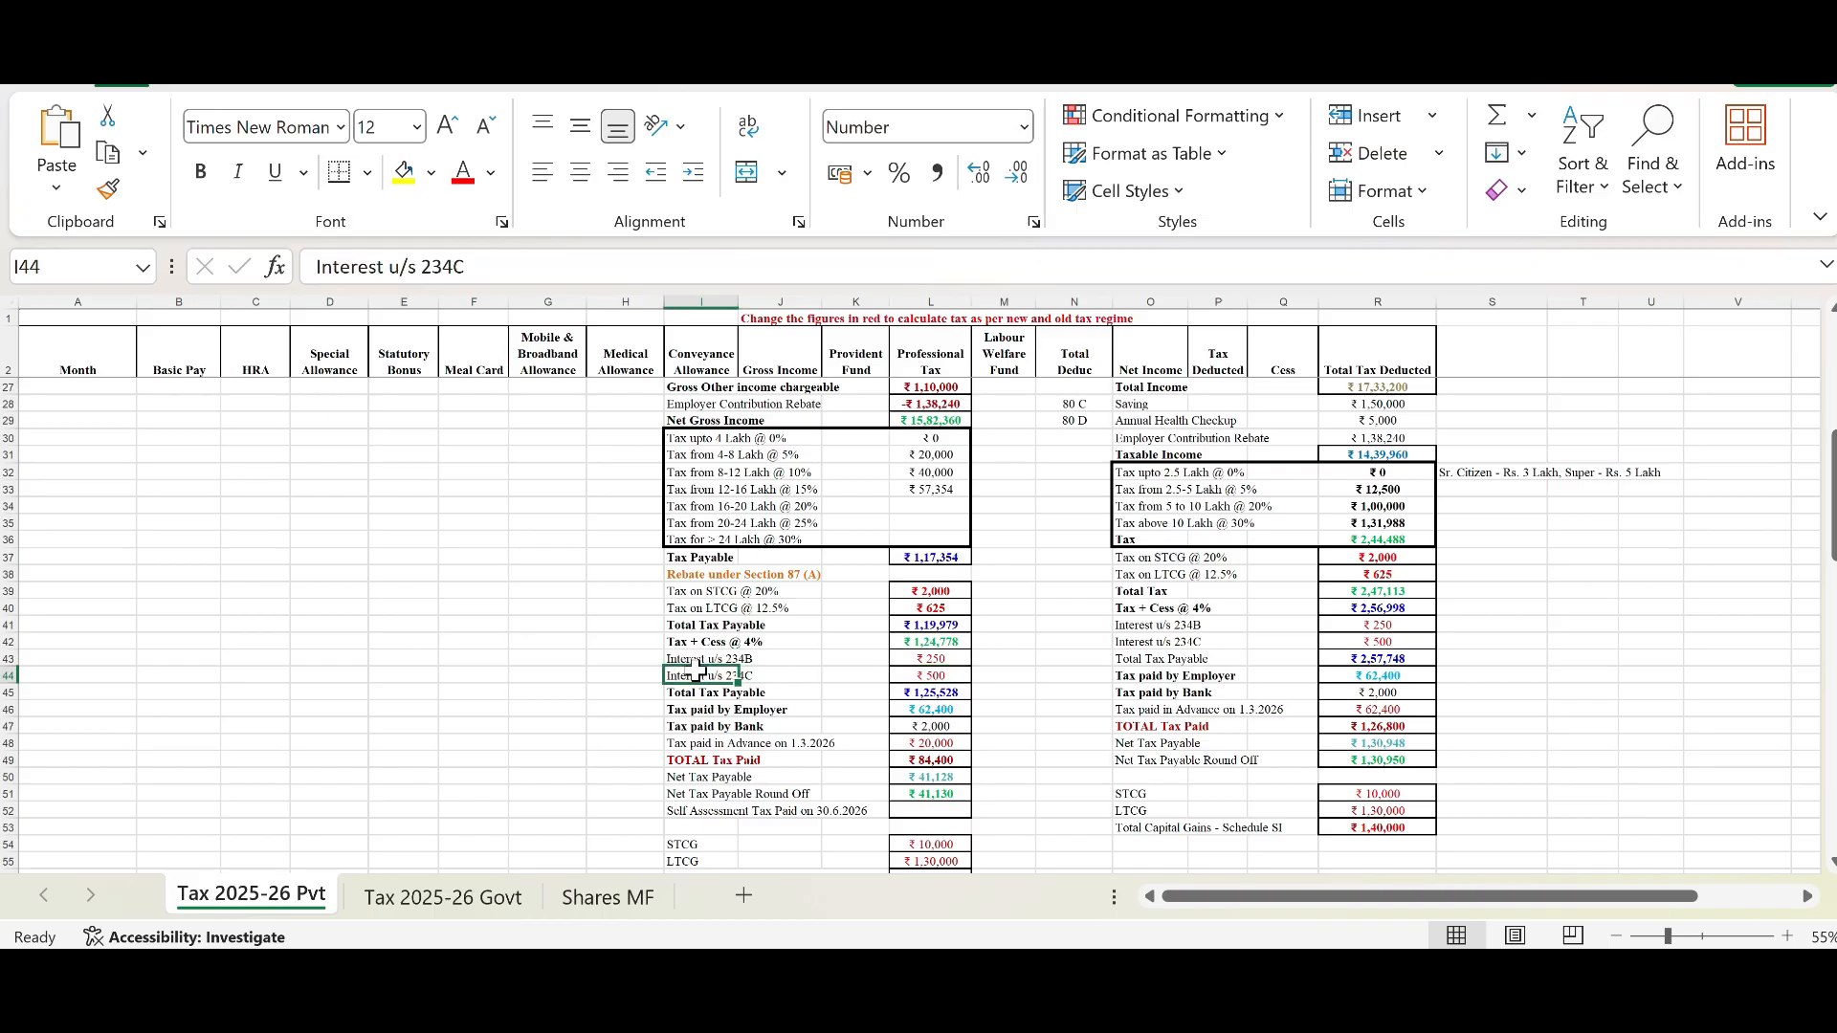
pyautogui.click(891, 675)
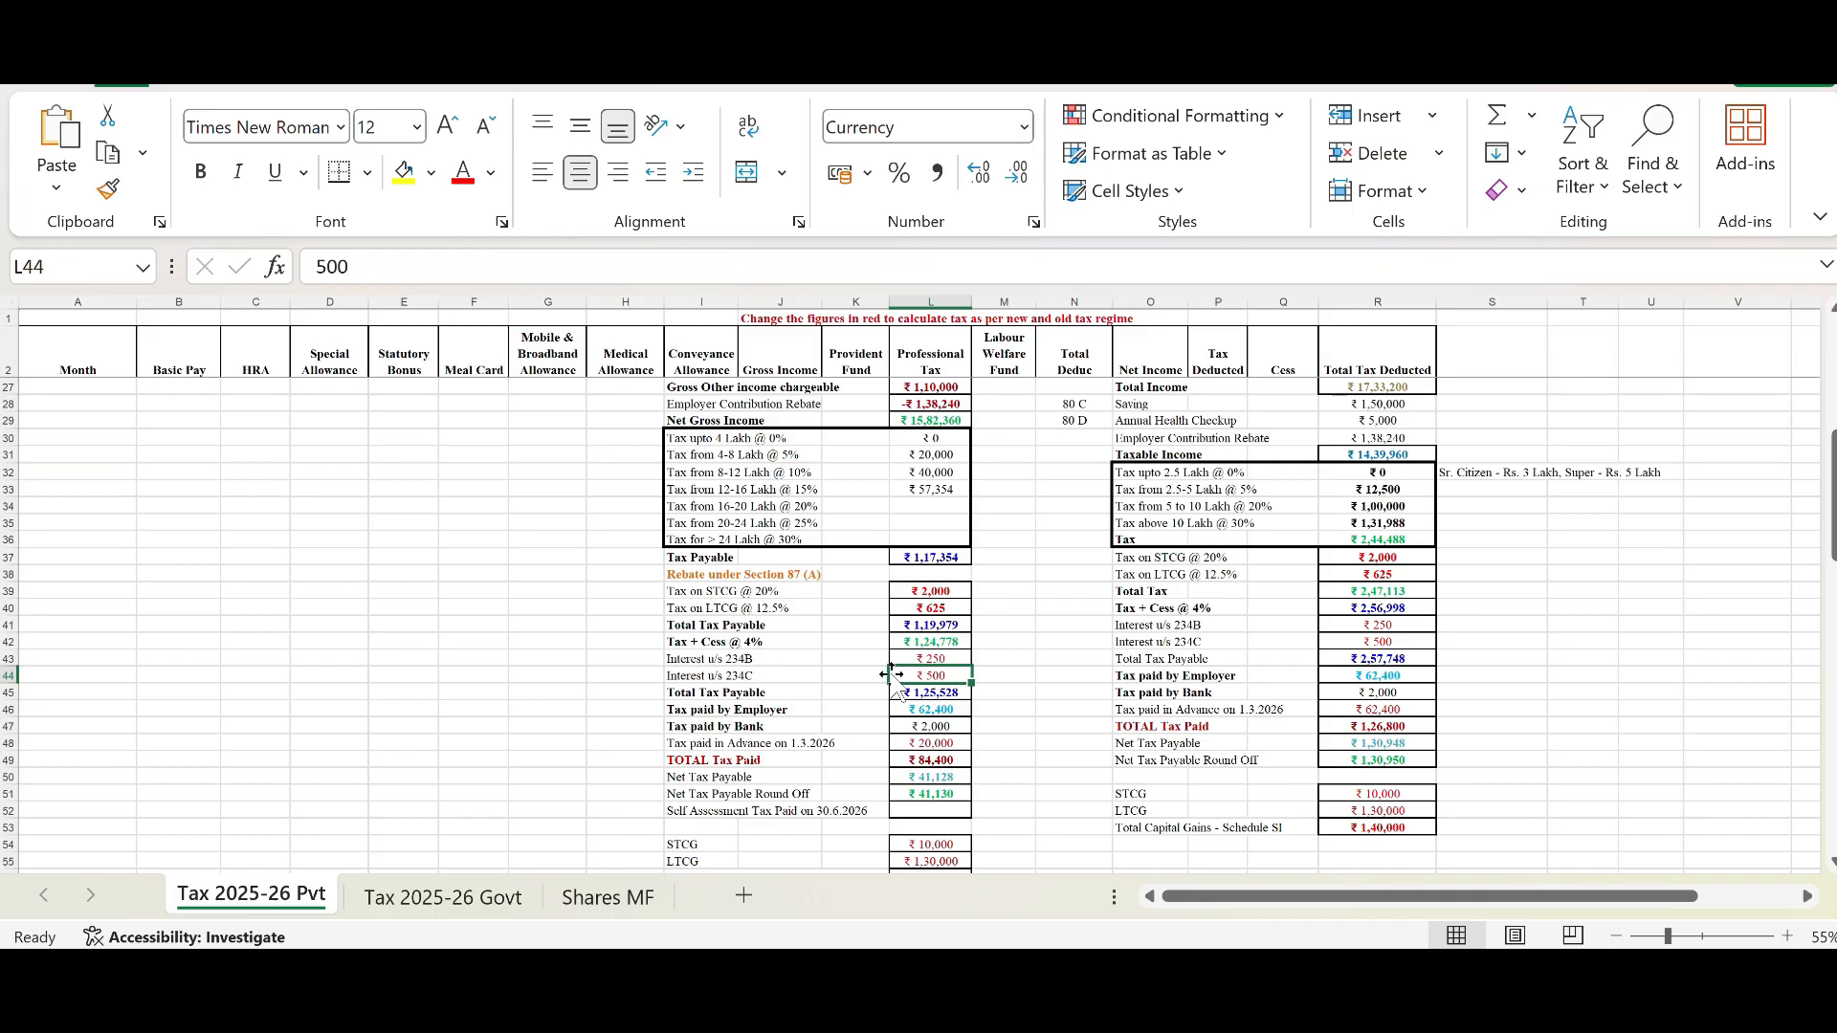
pyautogui.click(709, 673)
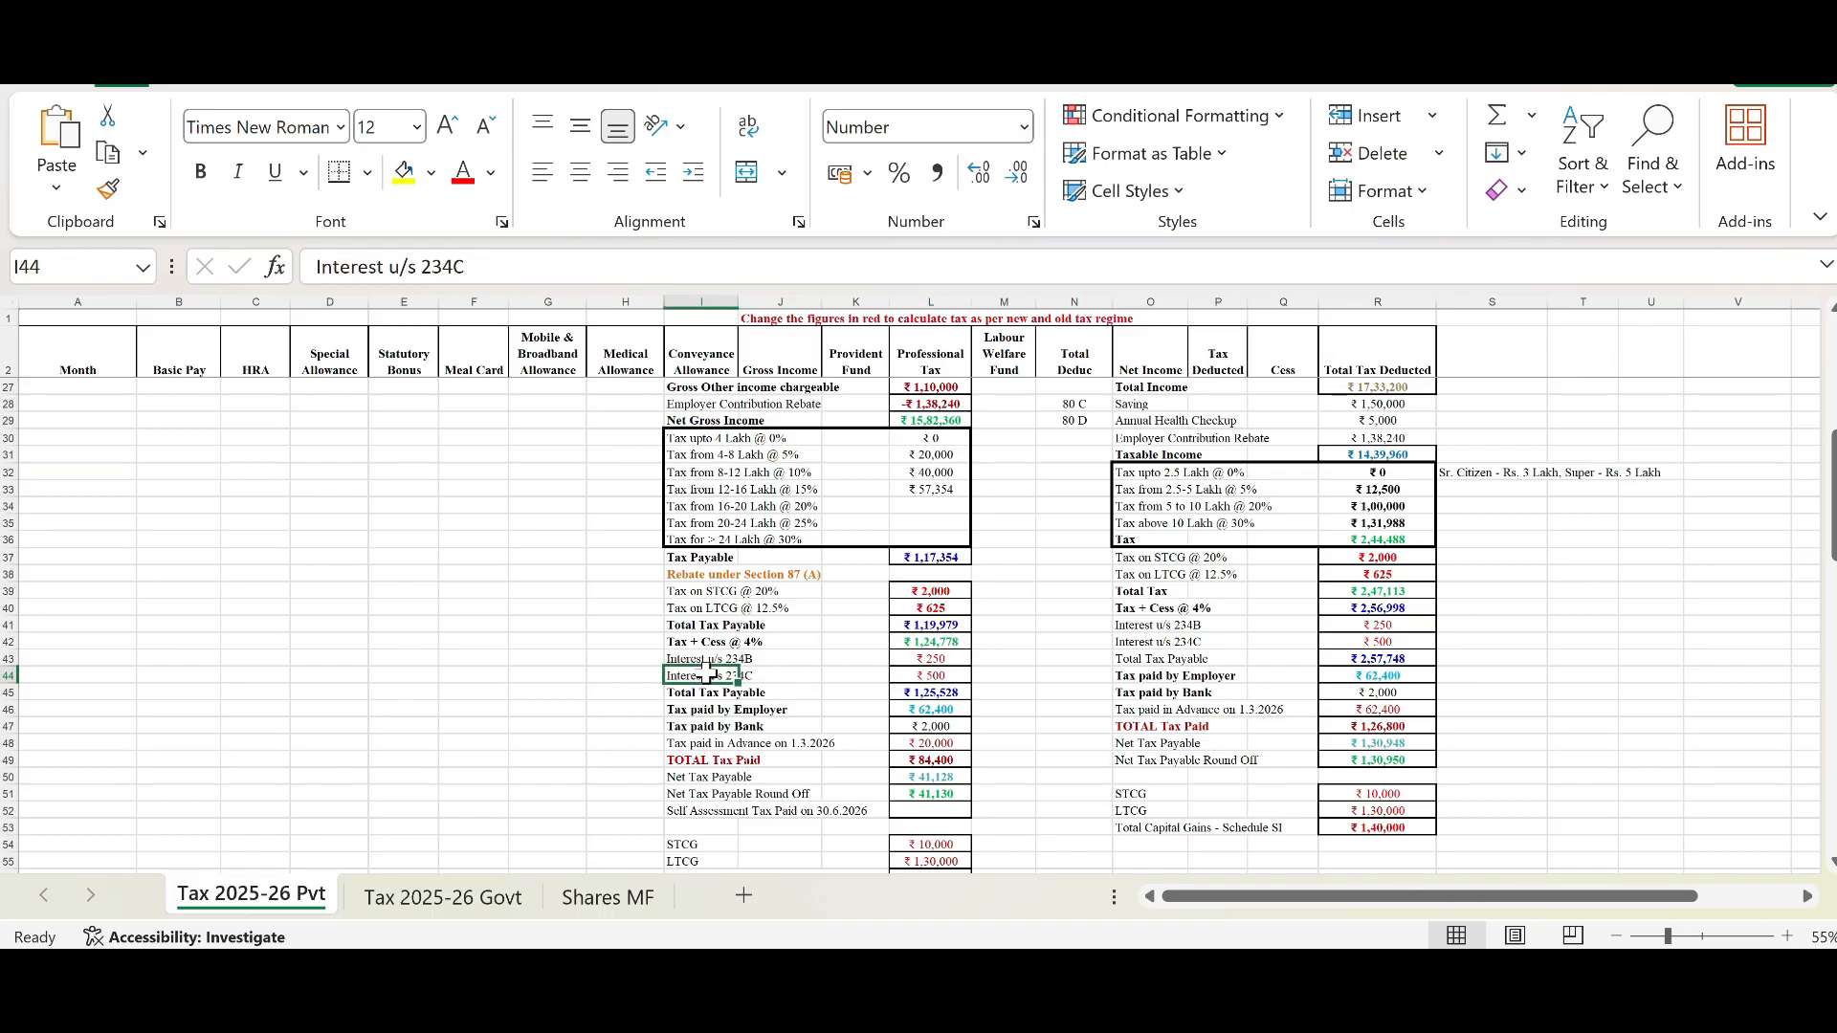
pyautogui.click(950, 672)
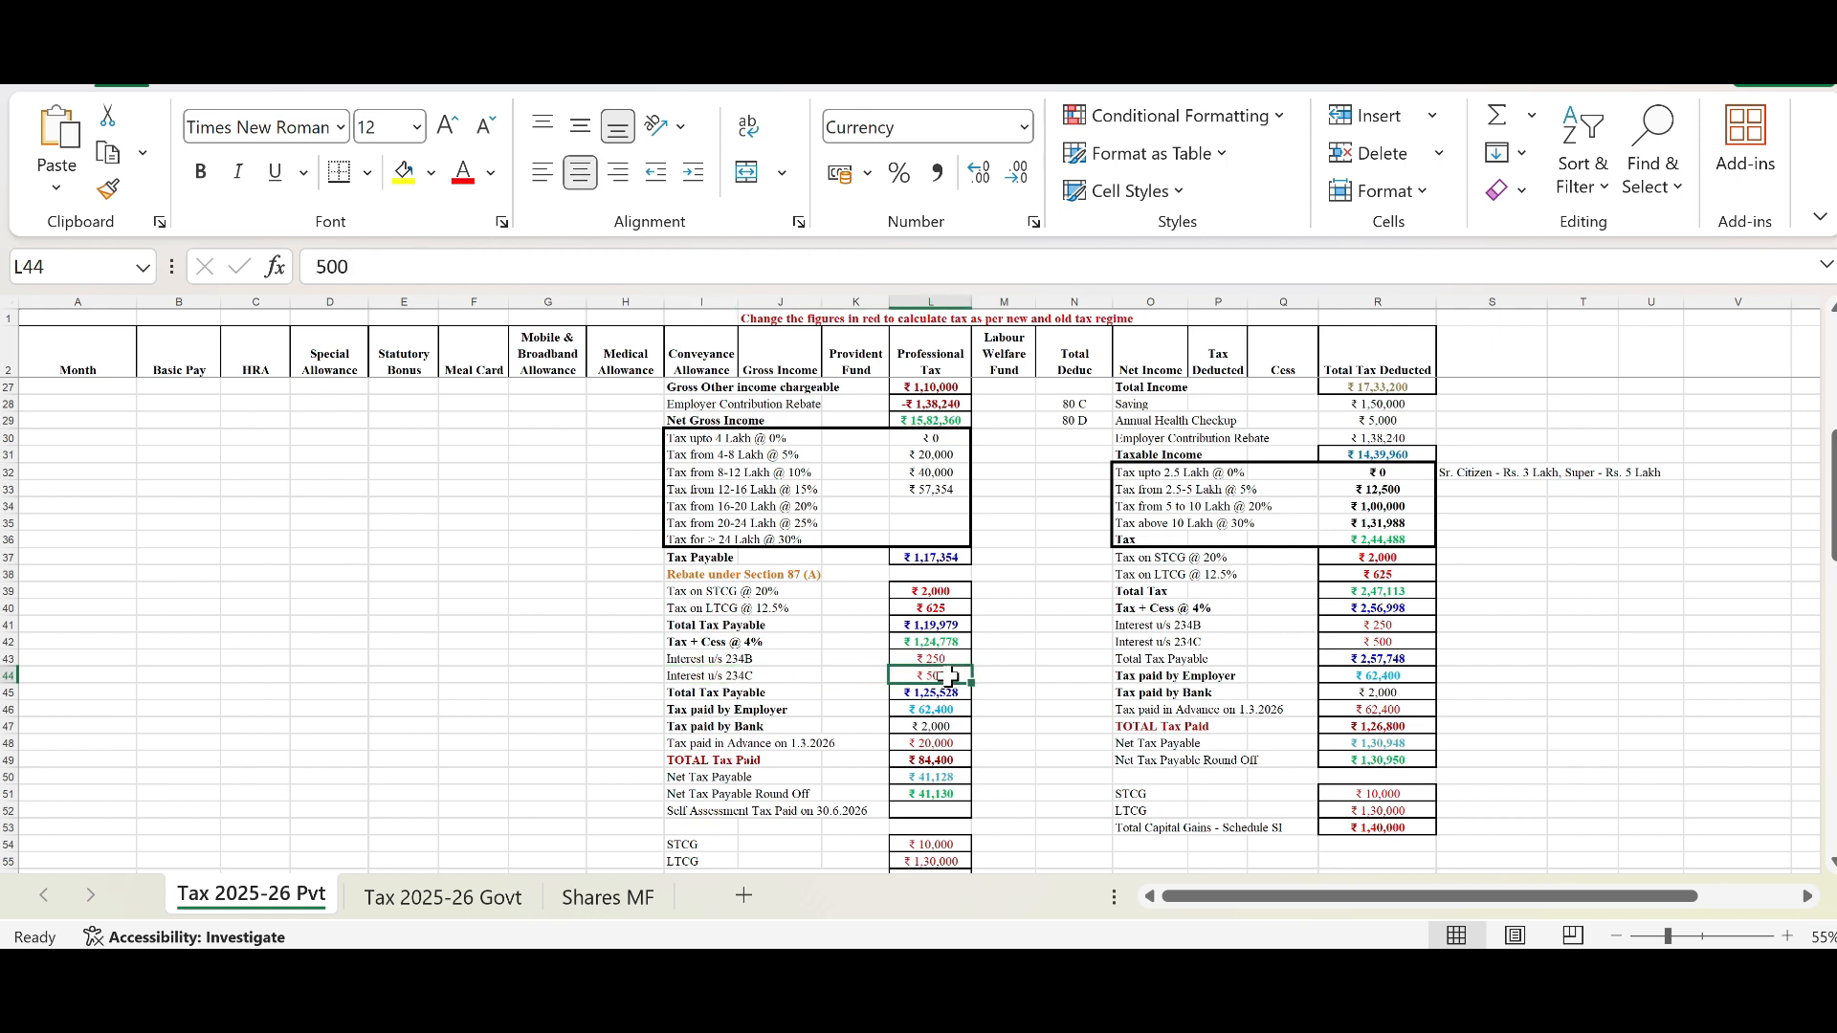
pyautogui.click(709, 674)
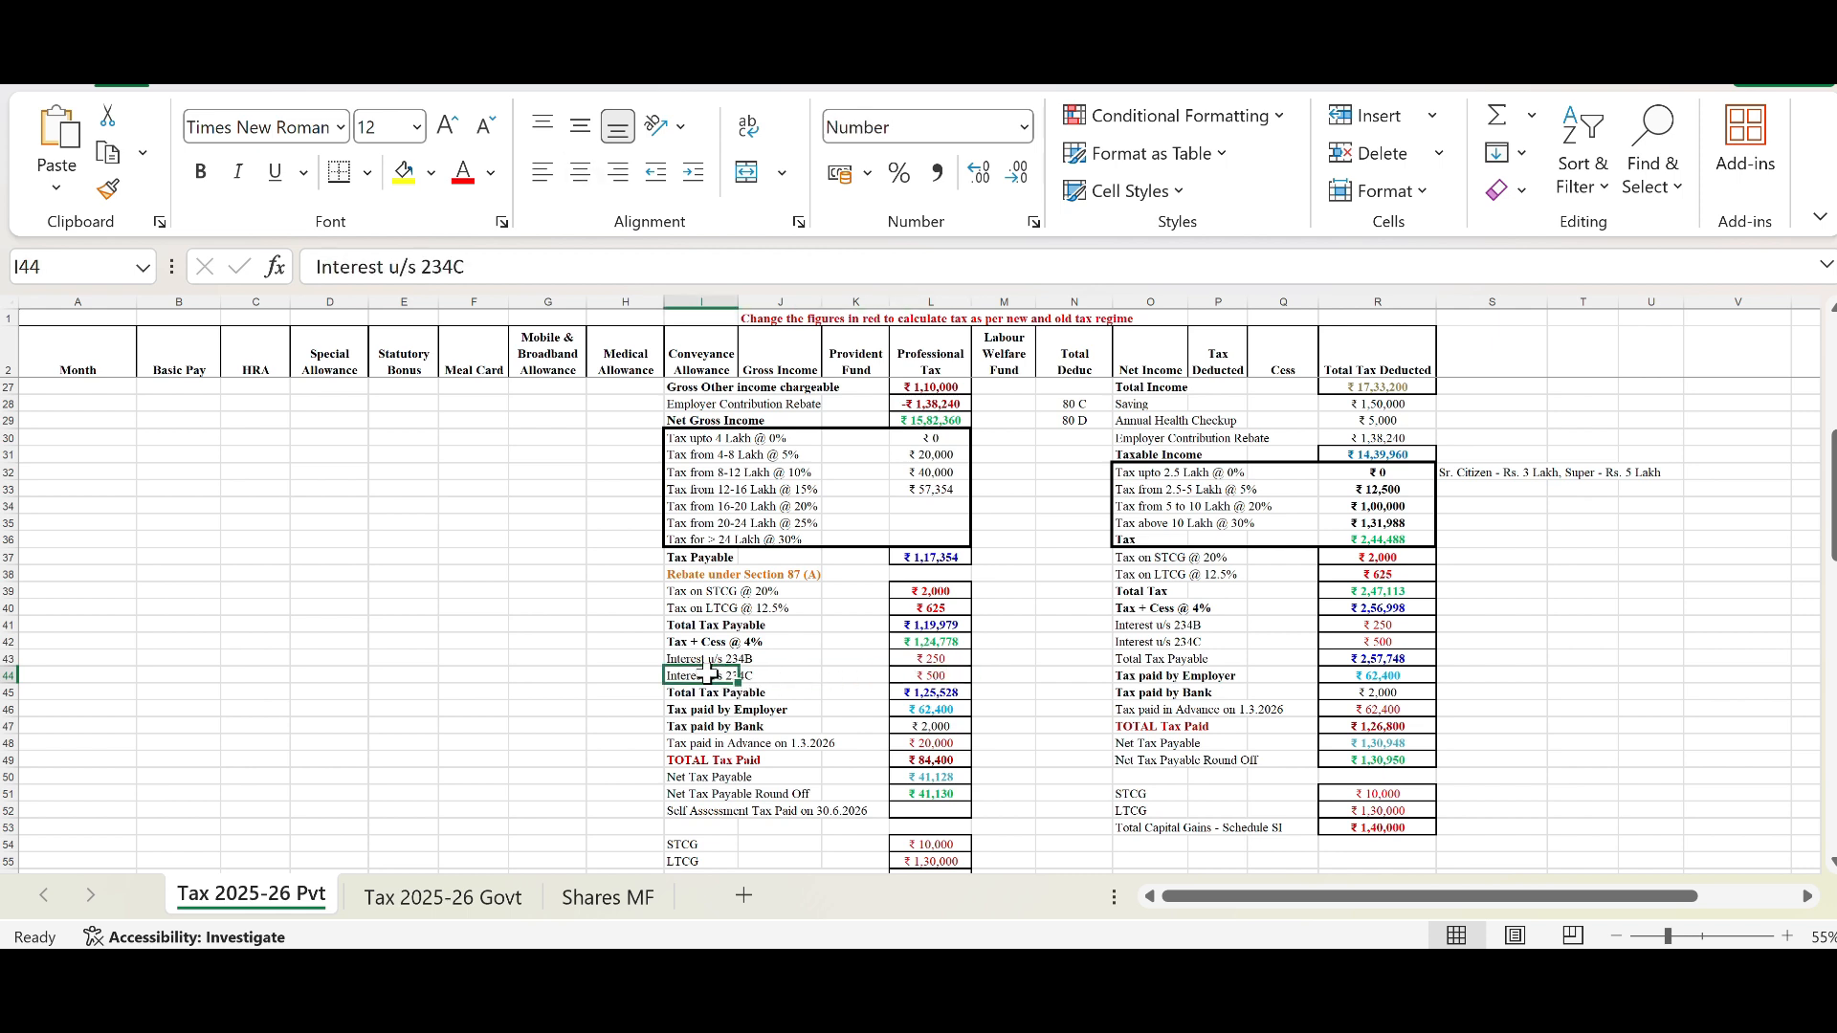
pyautogui.press('Up')
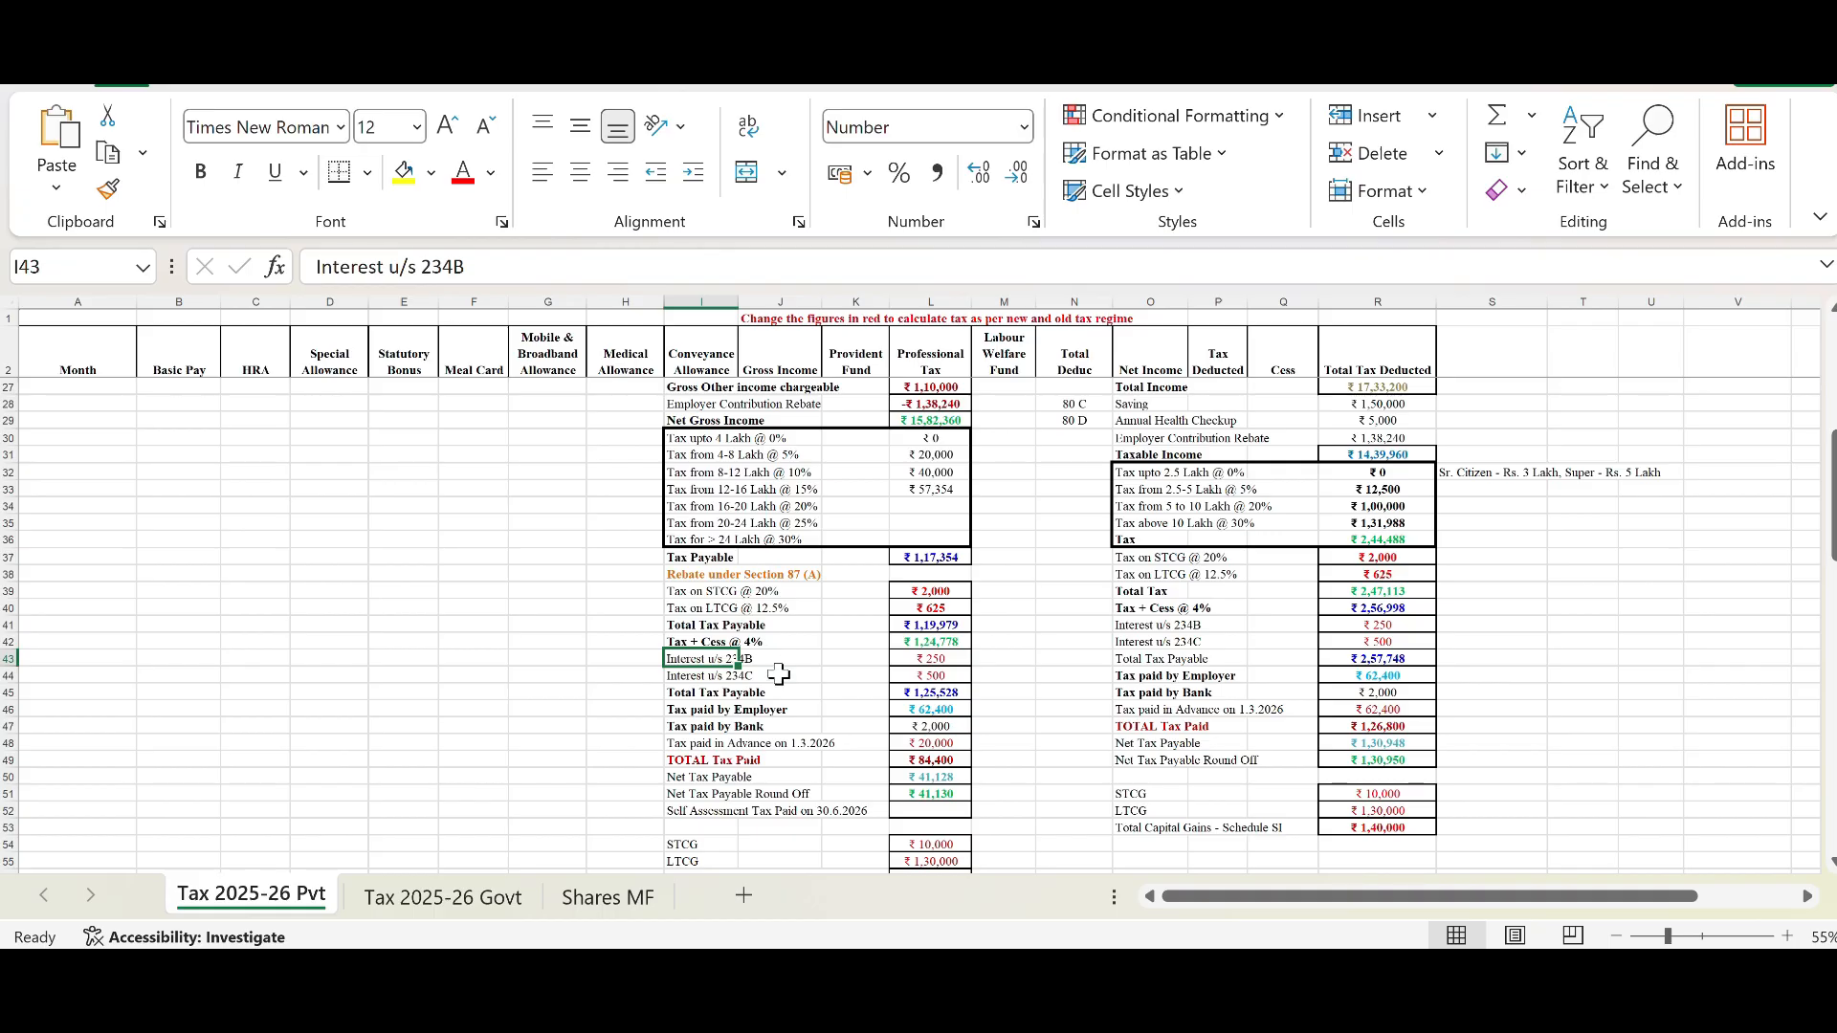
pyautogui.click(716, 809)
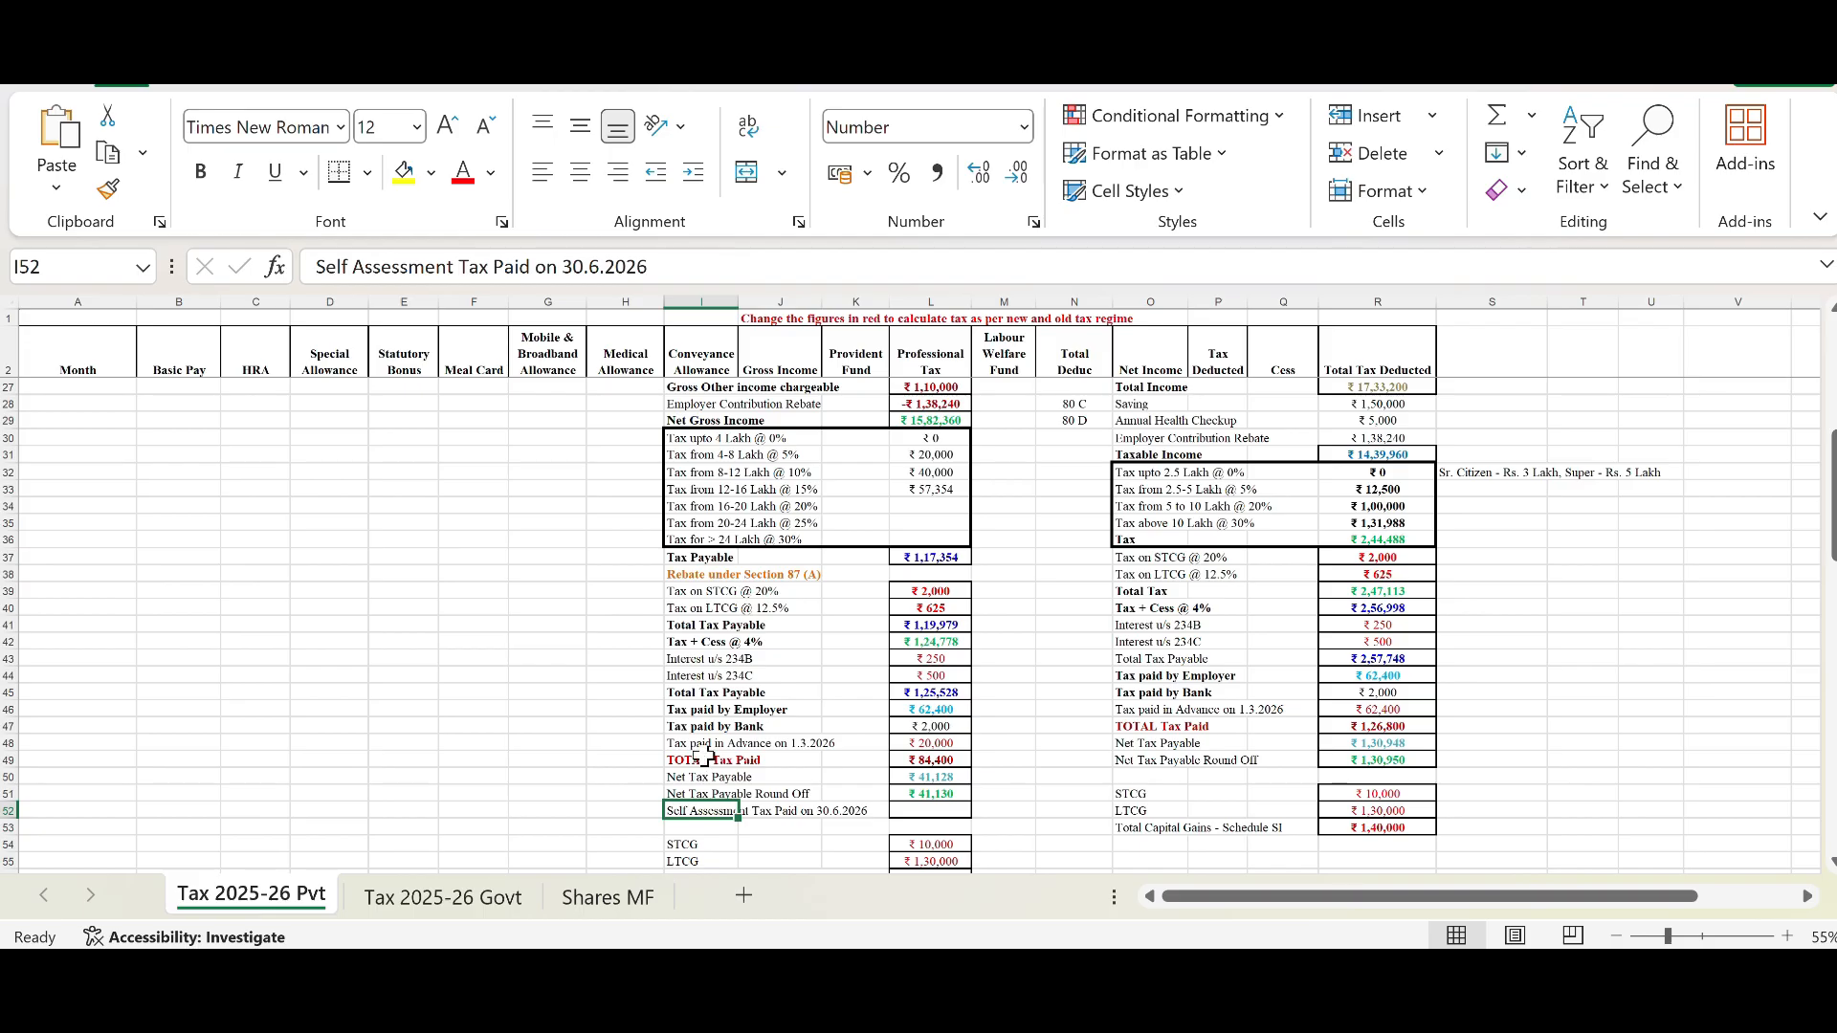
pyautogui.click(631, 679)
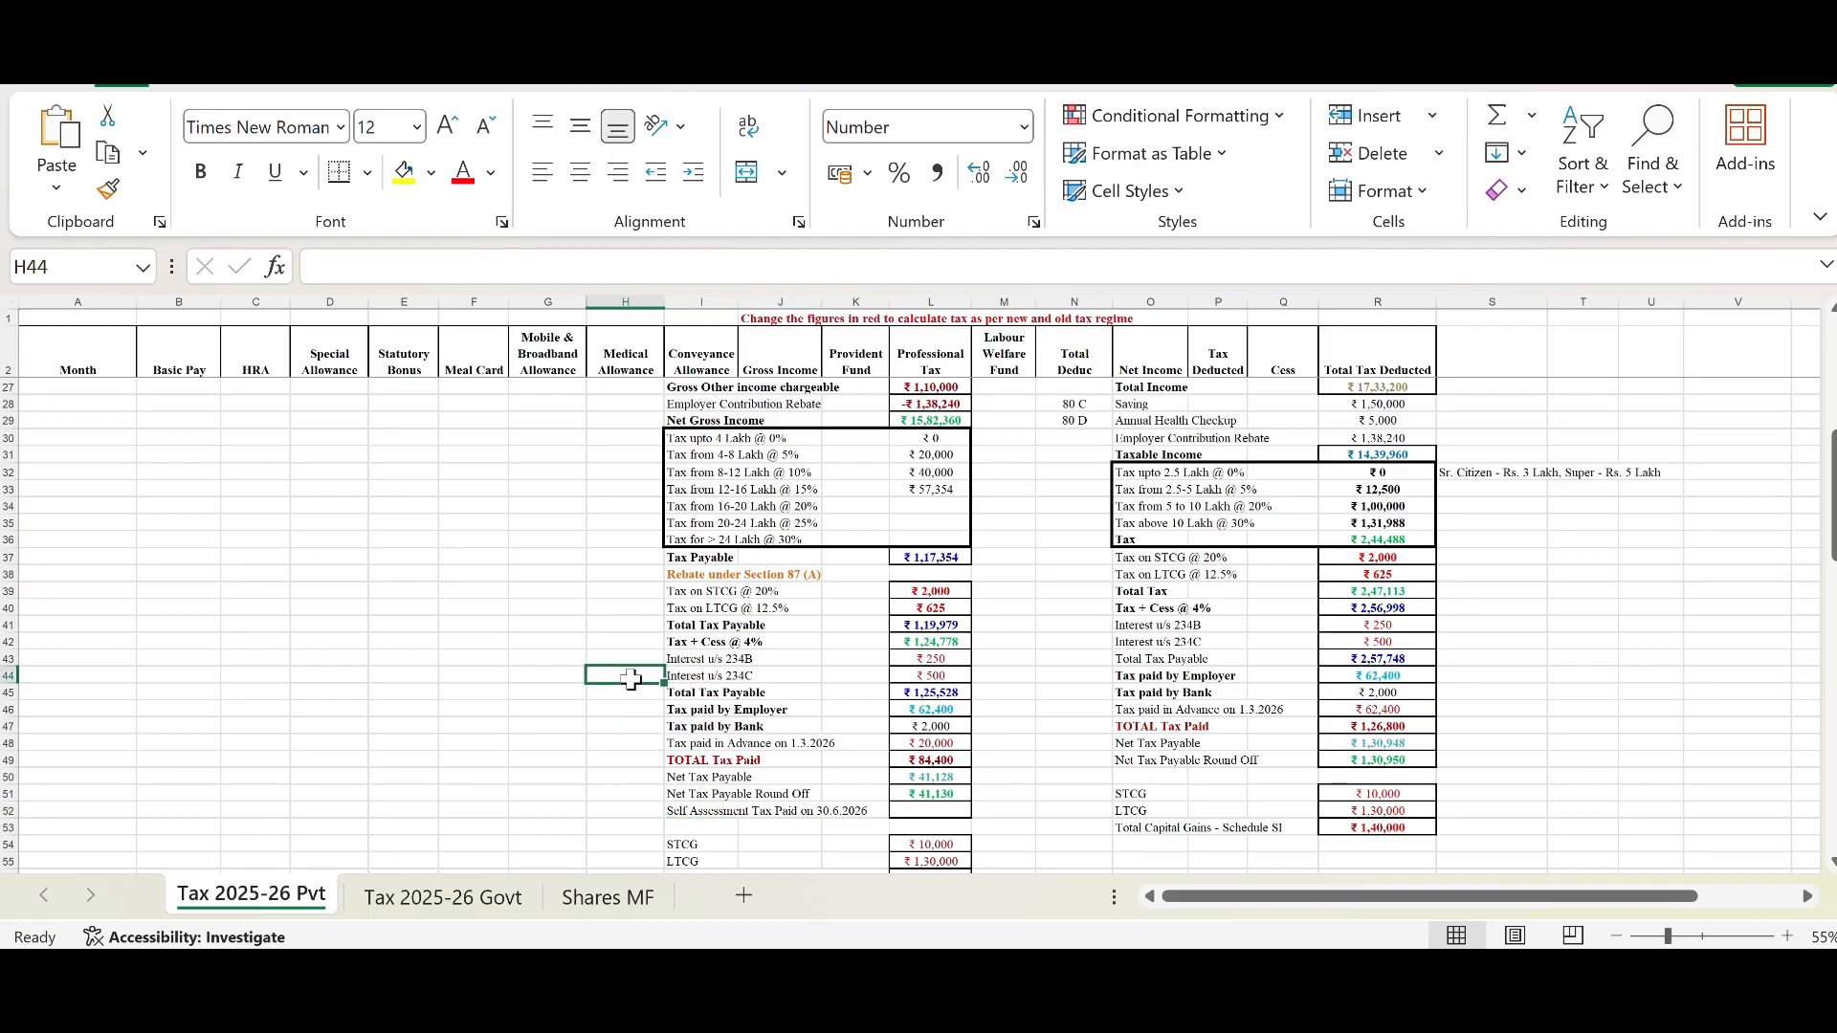
pyautogui.click(704, 673)
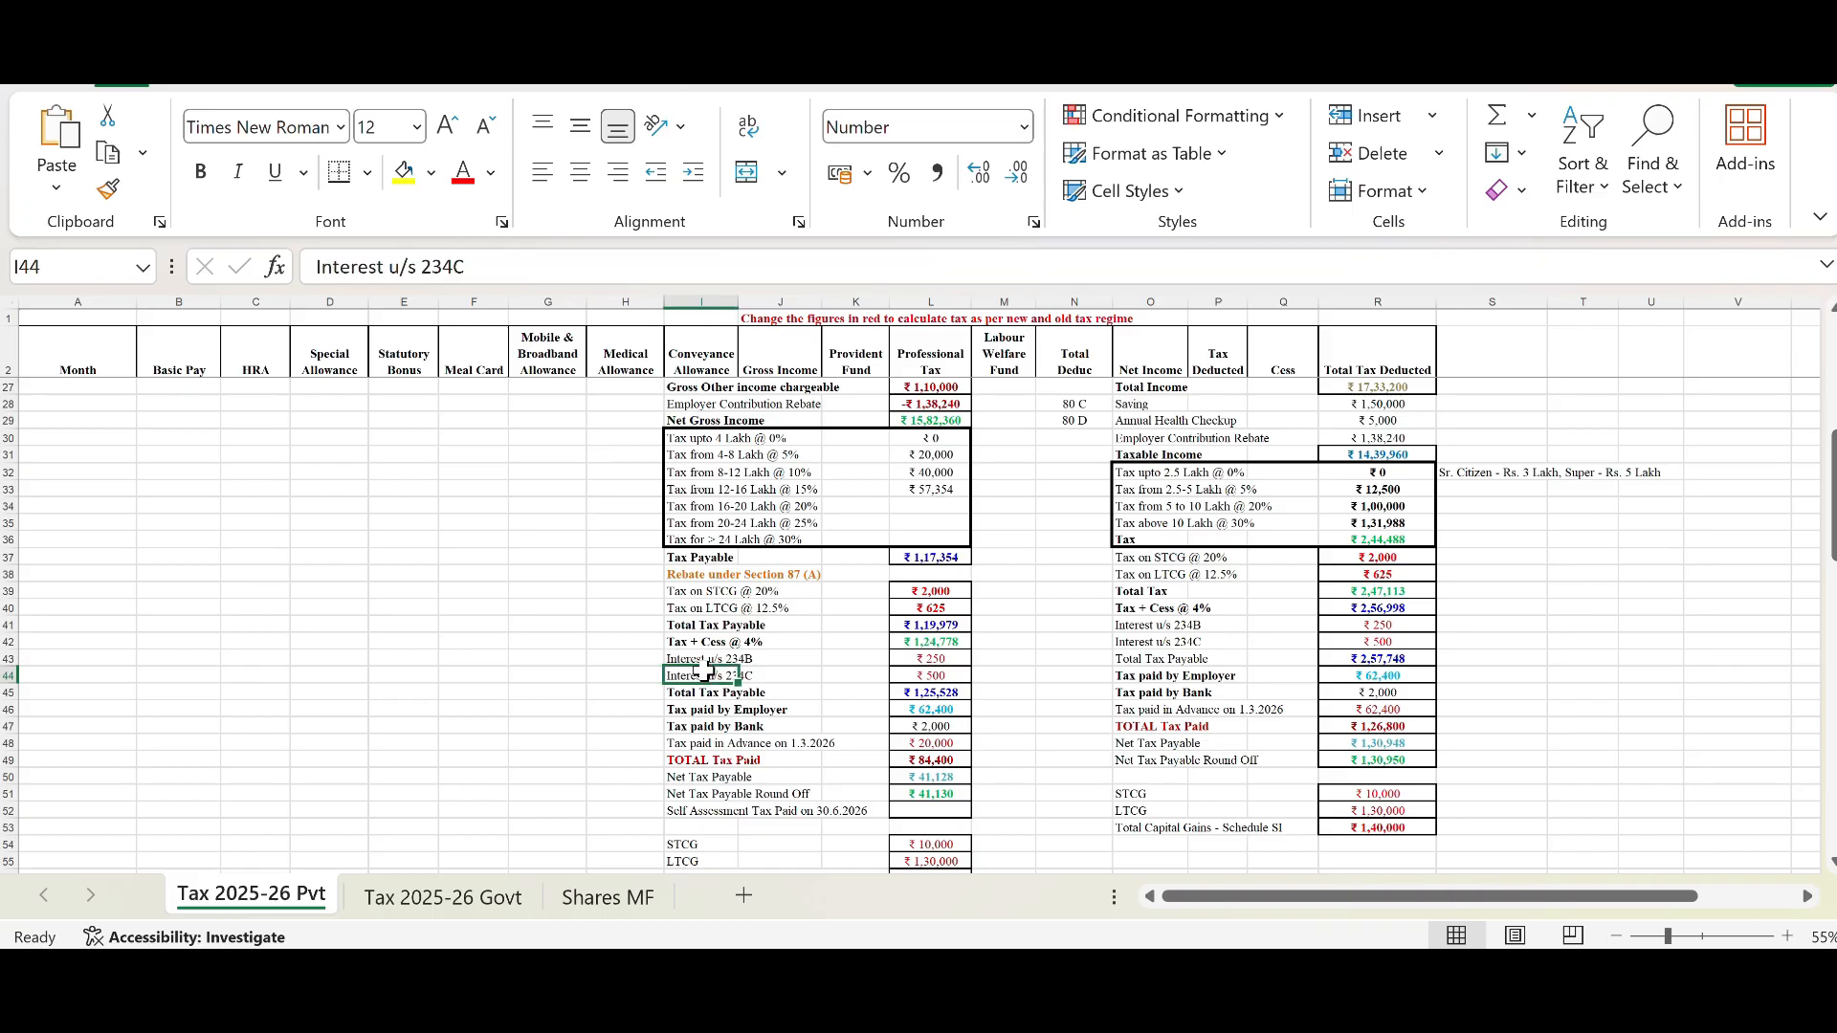
pyautogui.click(718, 658)
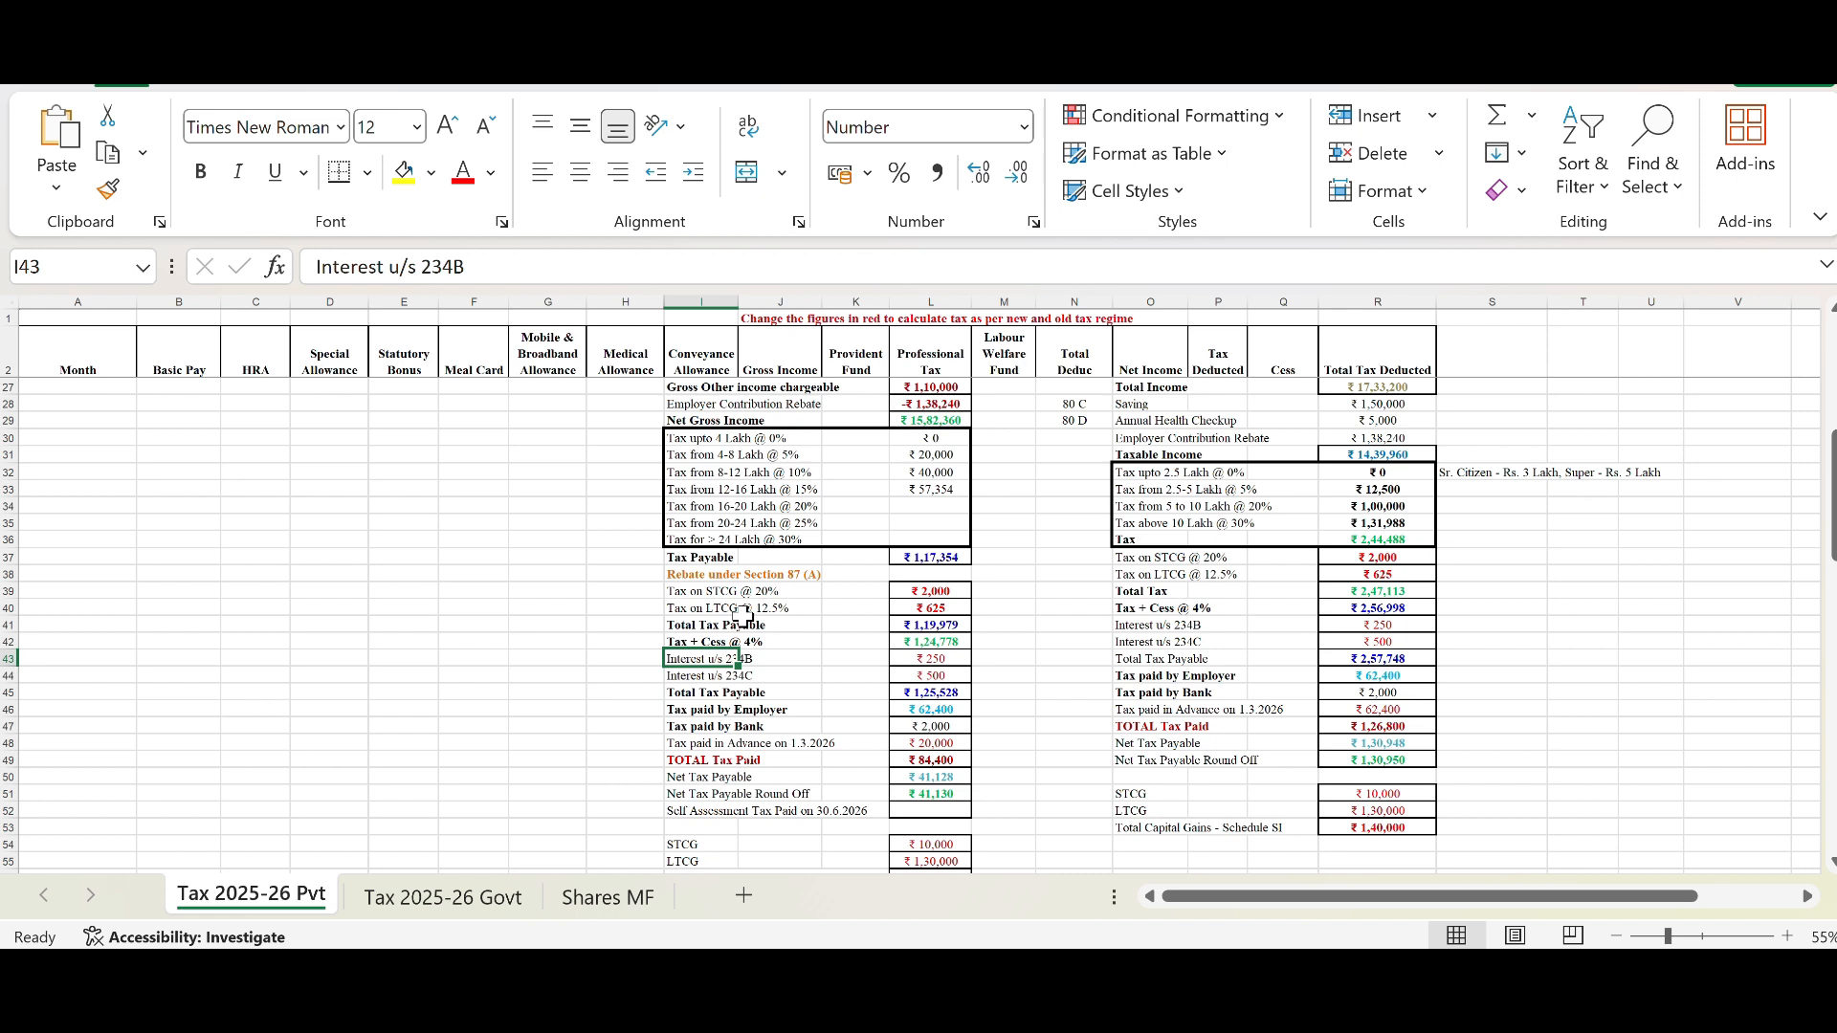
pyautogui.click(766, 684)
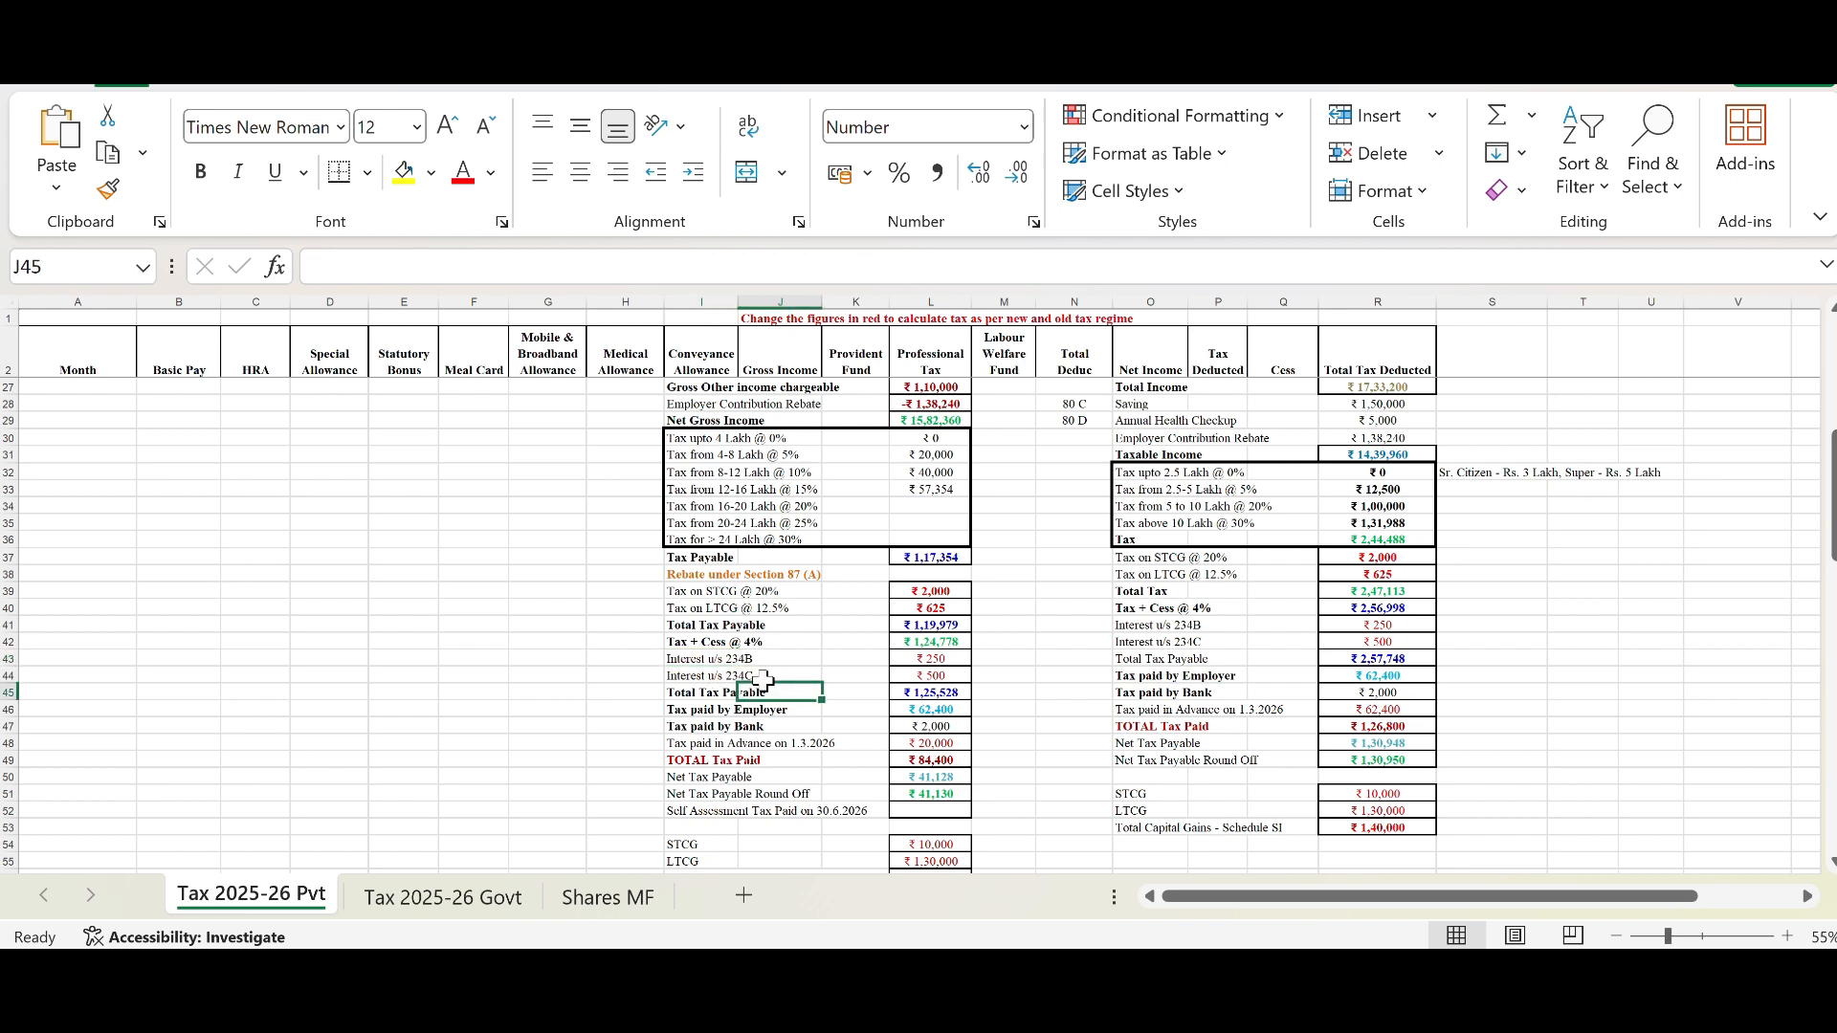
pyautogui.click(718, 658)
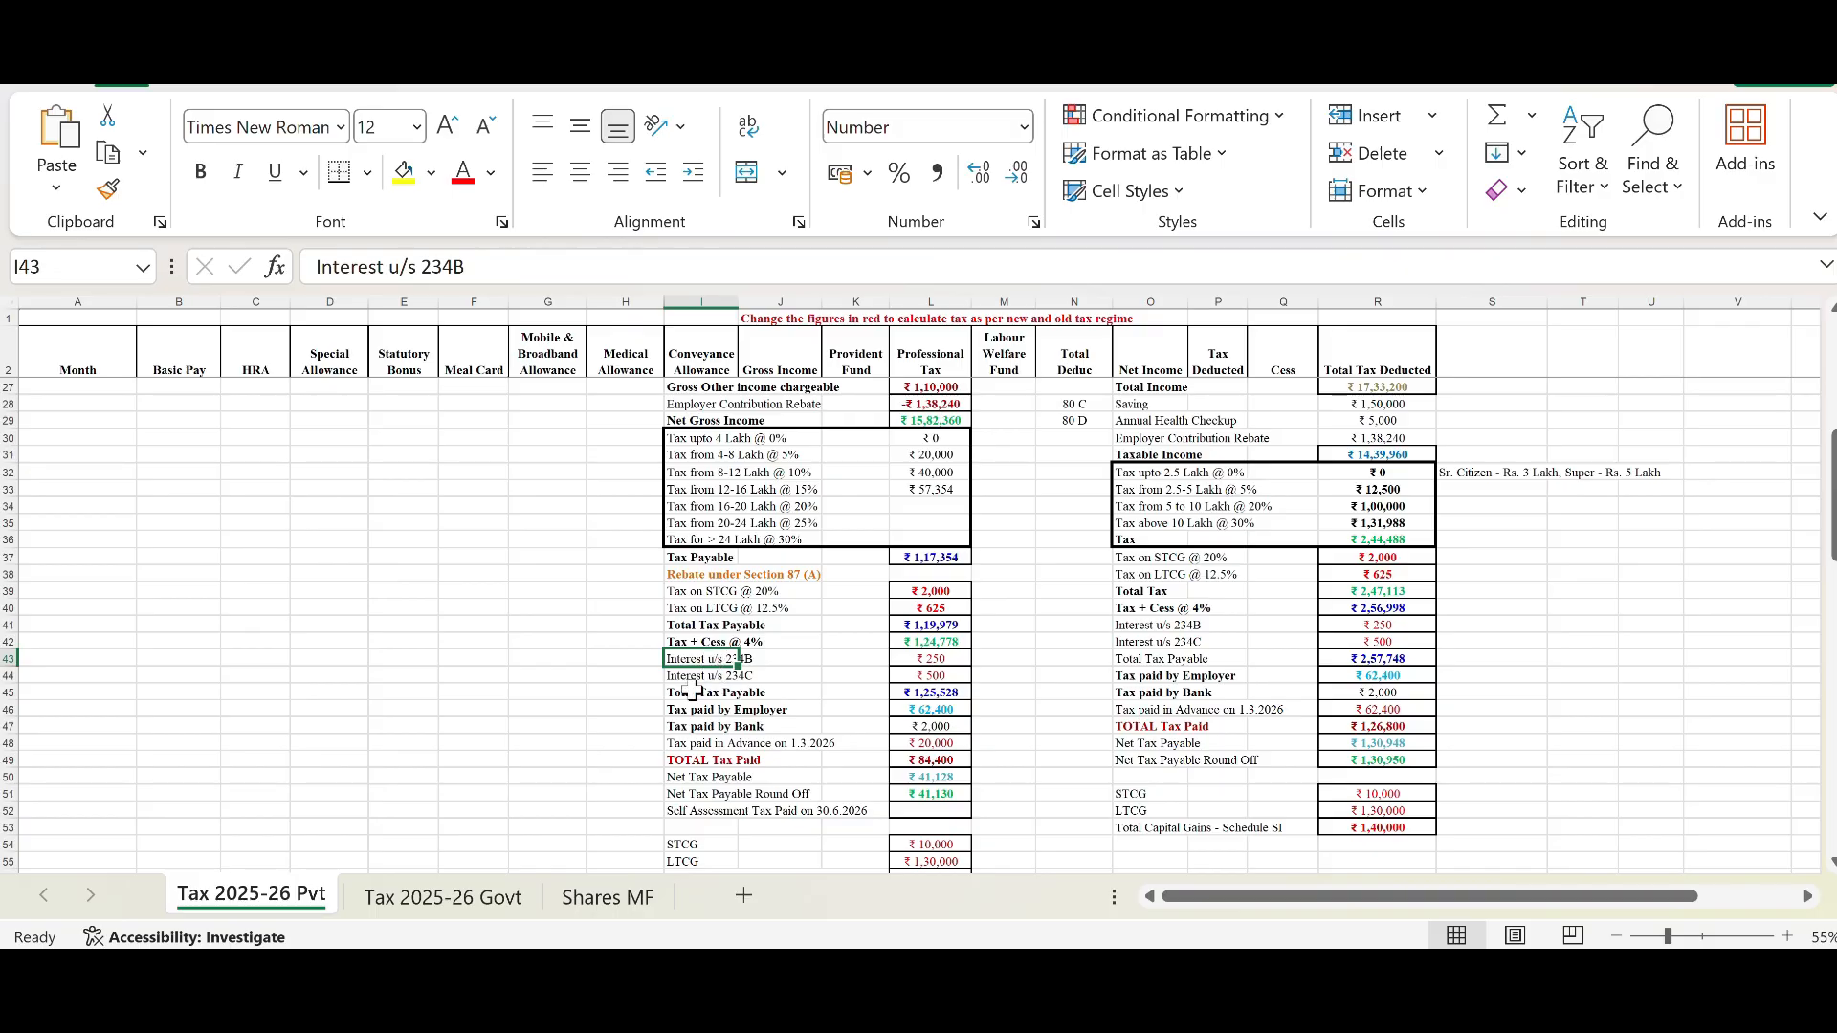
pyautogui.click(715, 675)
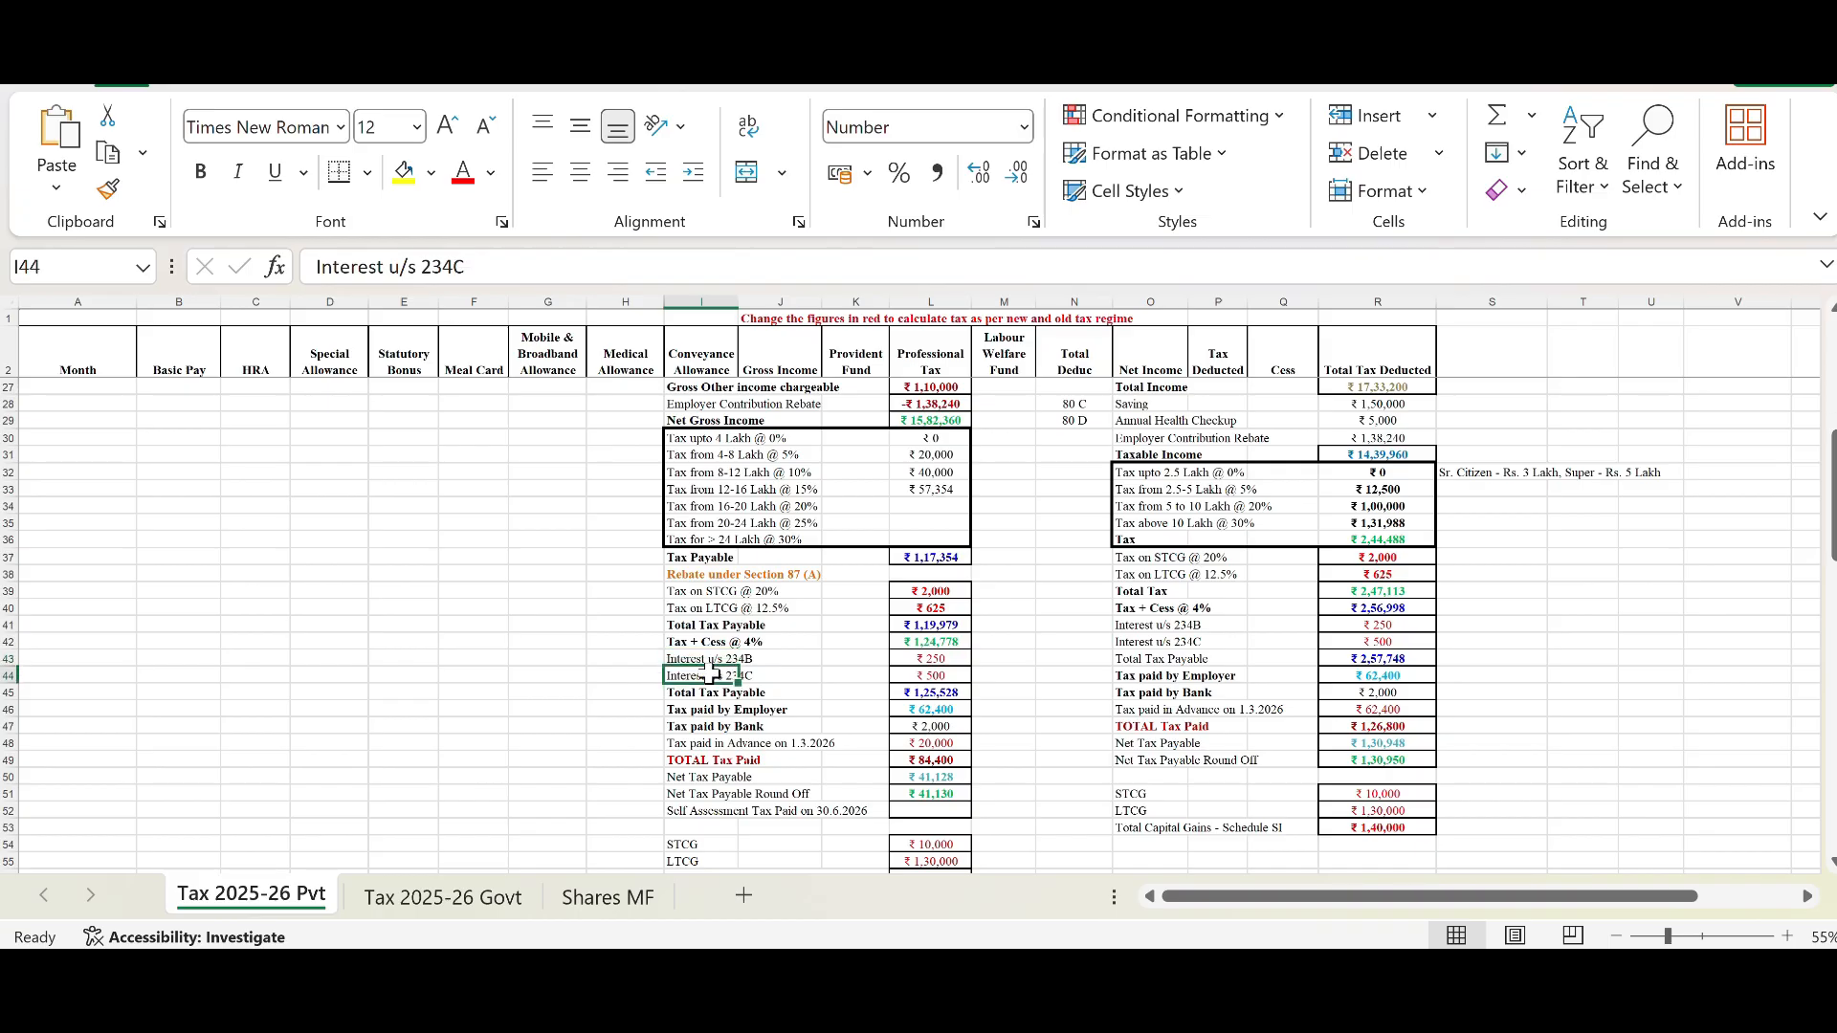
pyautogui.moveTo(940, 661); pyautogui.dragTo(946, 678)
pyautogui.click(995, 659)
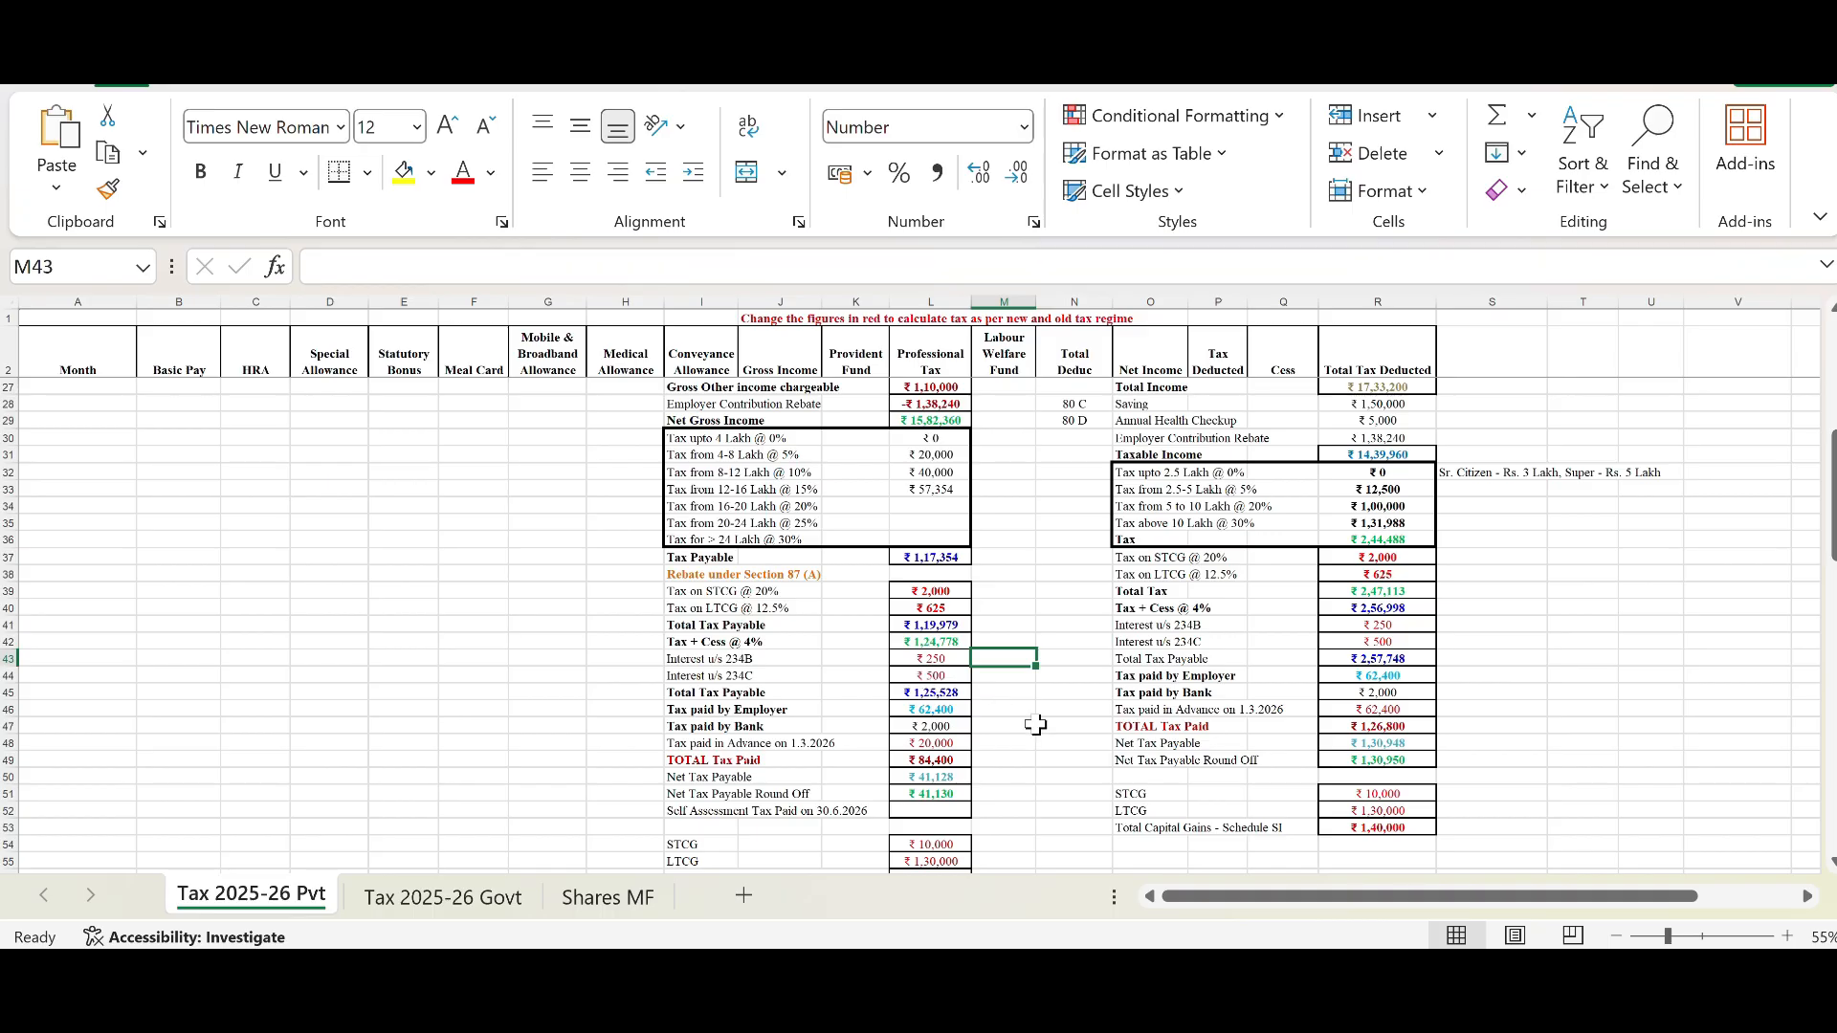
pyautogui.moveTo(930, 642); pyautogui.dragTo(944, 676)
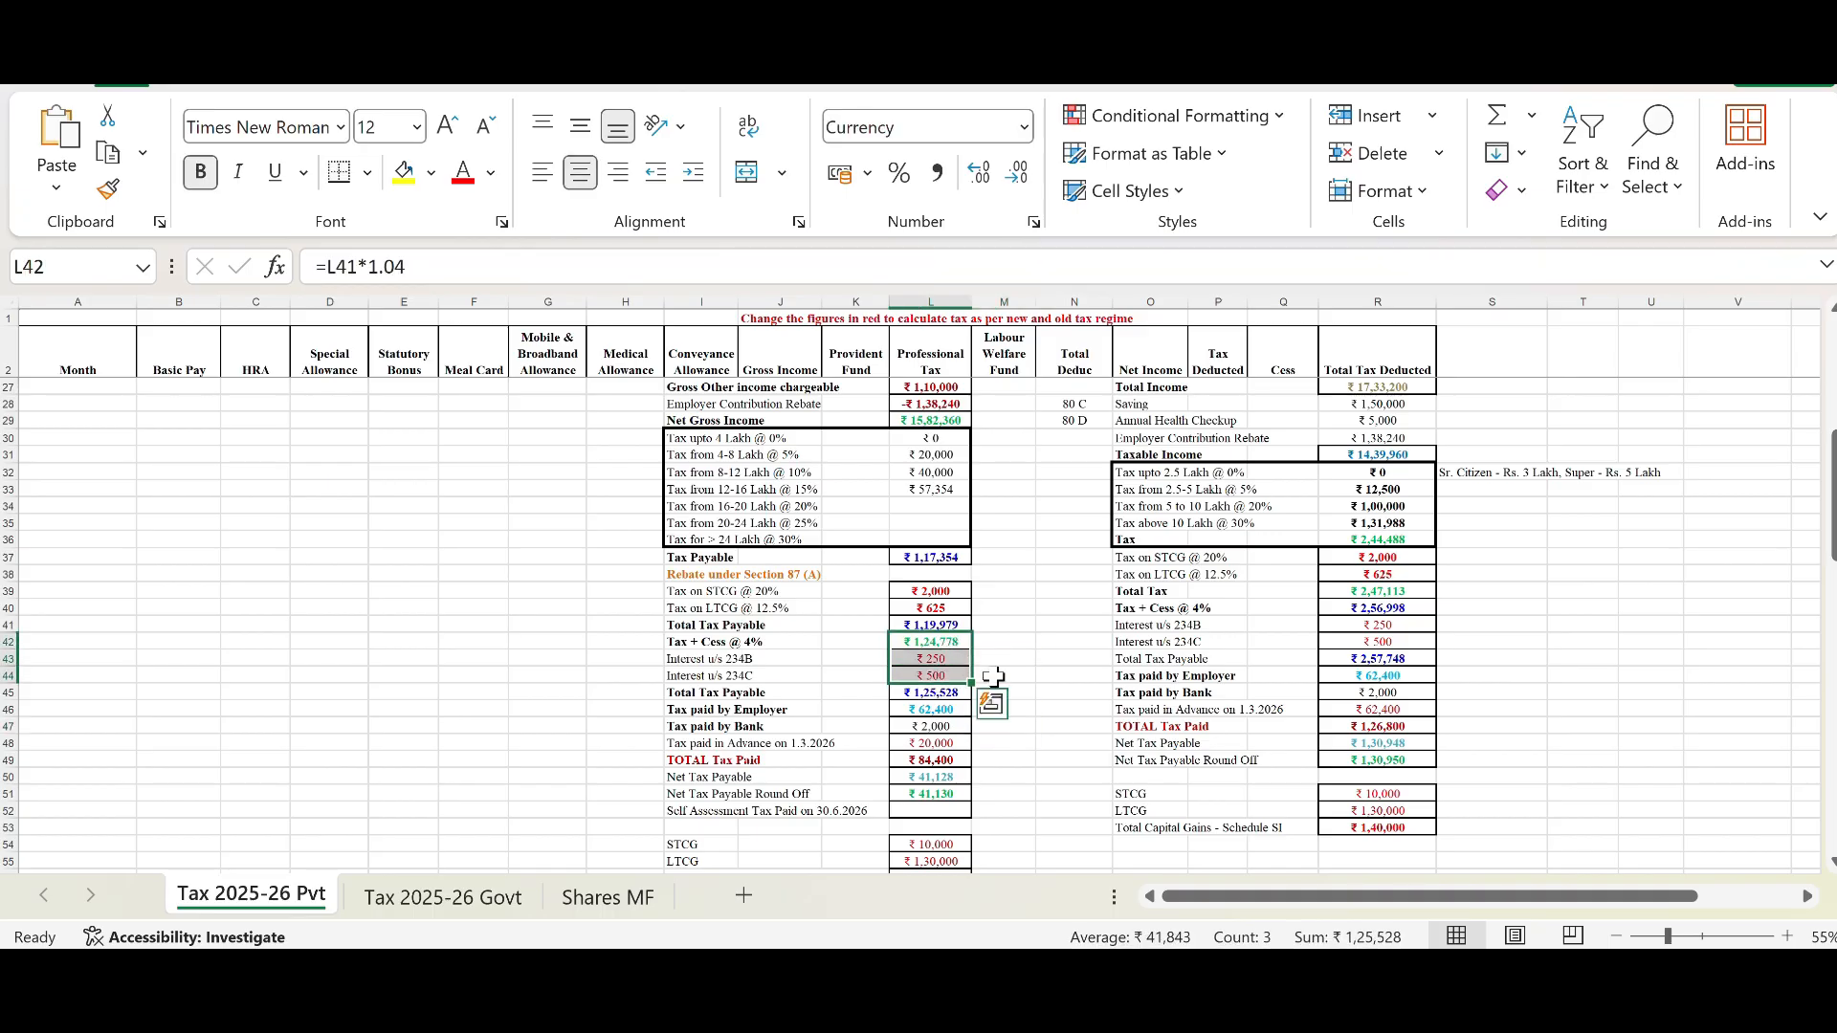
pyautogui.click(953, 689)
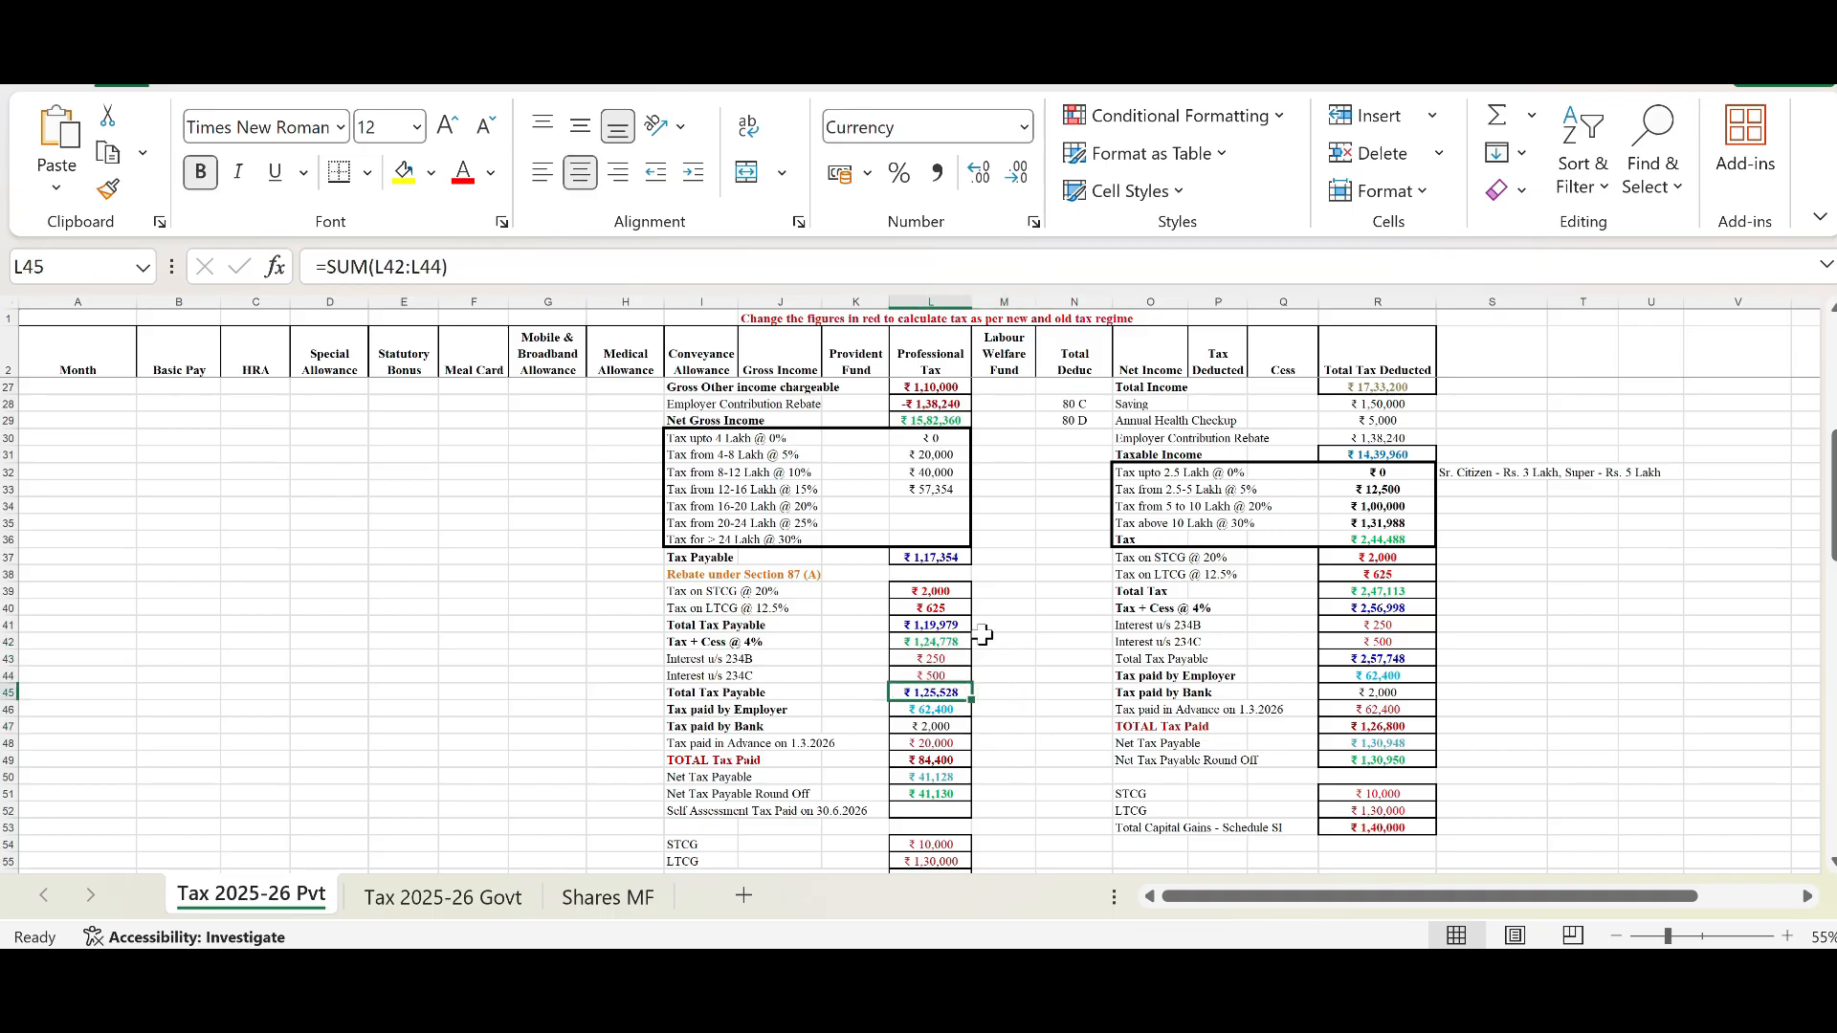
pyautogui.click(943, 712)
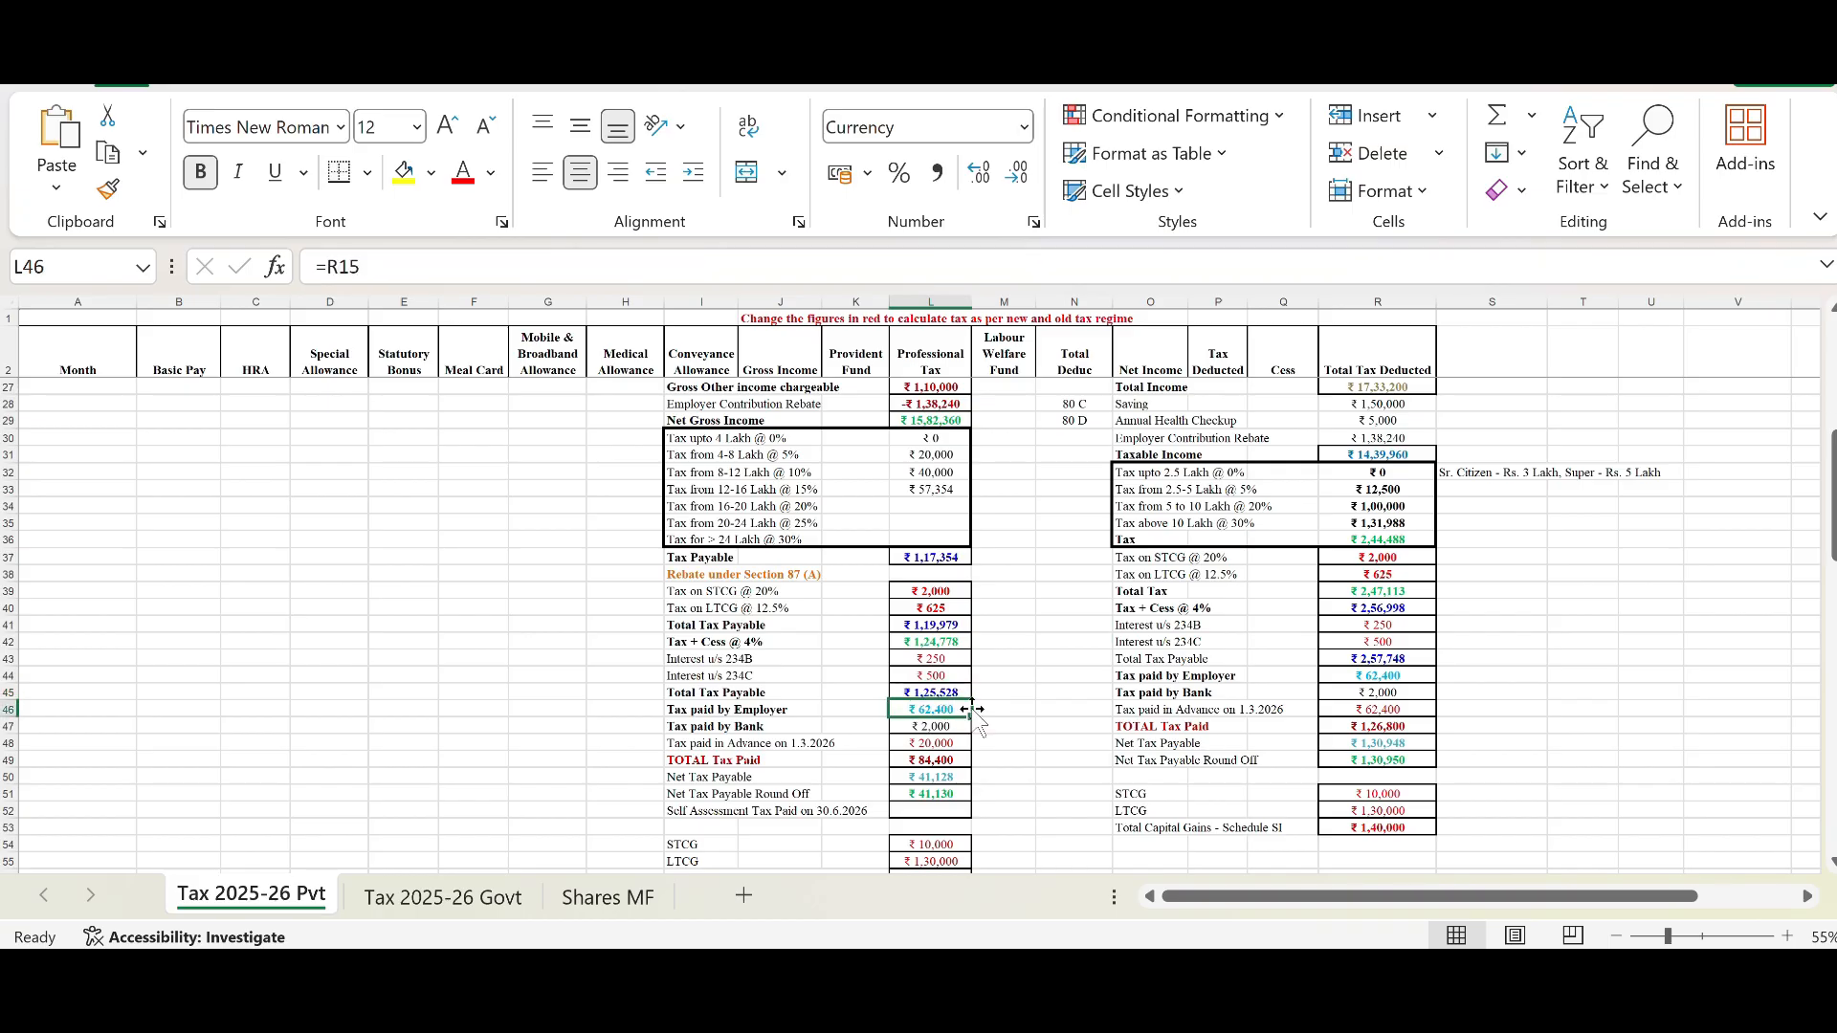
# Step: Trace the New Regime Tax paid by Employer link back to the Total Tax Deducted sum of the monthly table
pyautogui.scroll(8, 1335, 703)
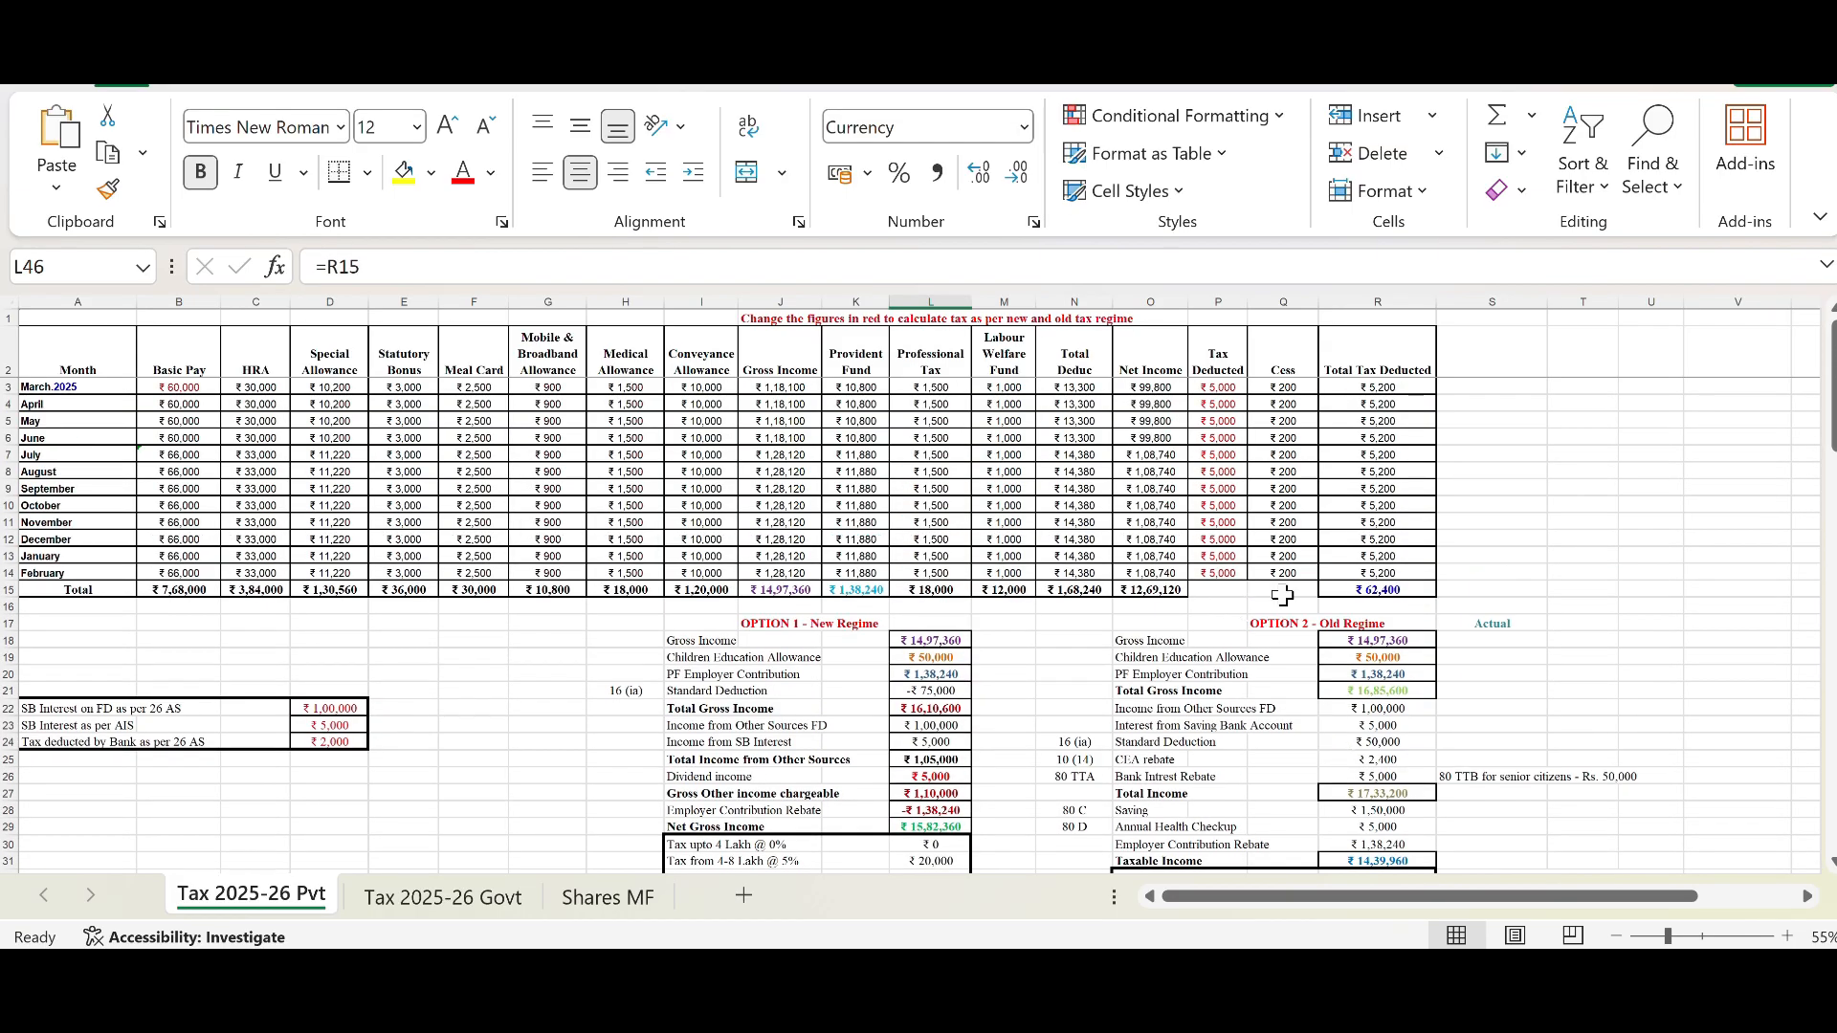
pyautogui.click(1328, 589)
pyautogui.scroll(-6, 1148, 627)
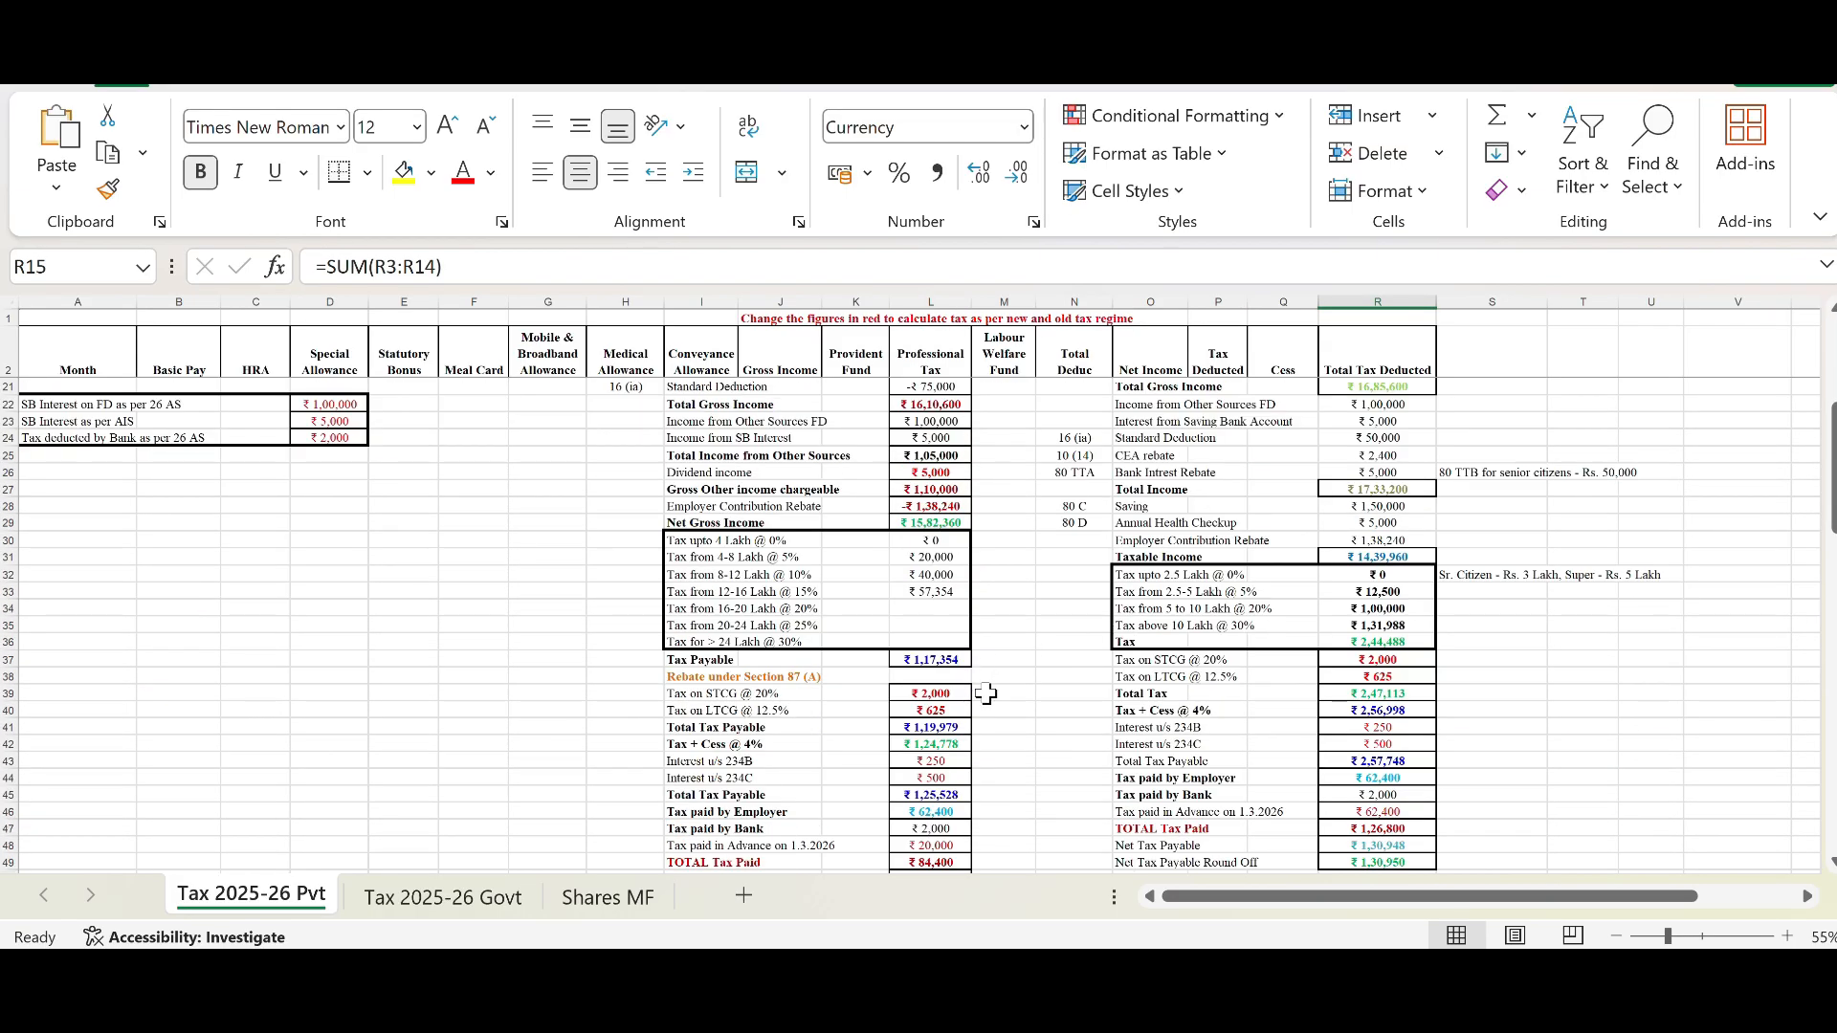
pyautogui.click(928, 811)
pyautogui.scroll(2, 1244, 593)
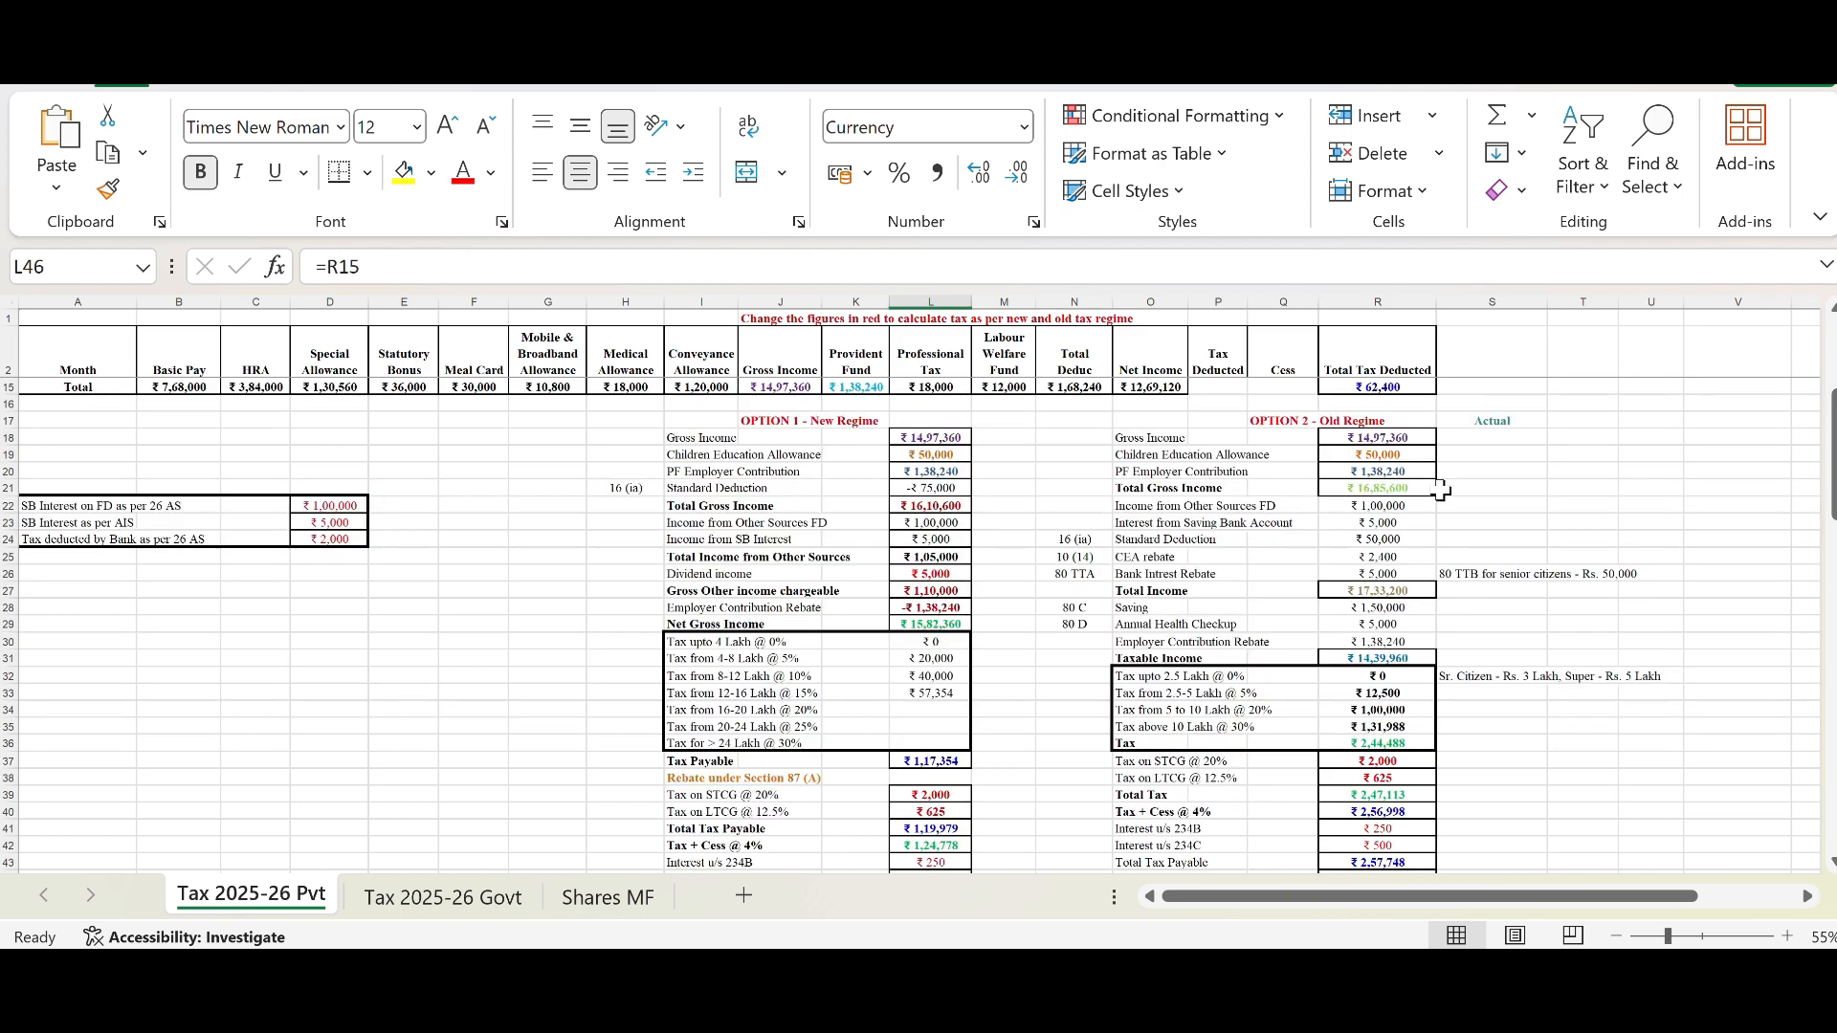
pyautogui.scroll(4, 1441, 490)
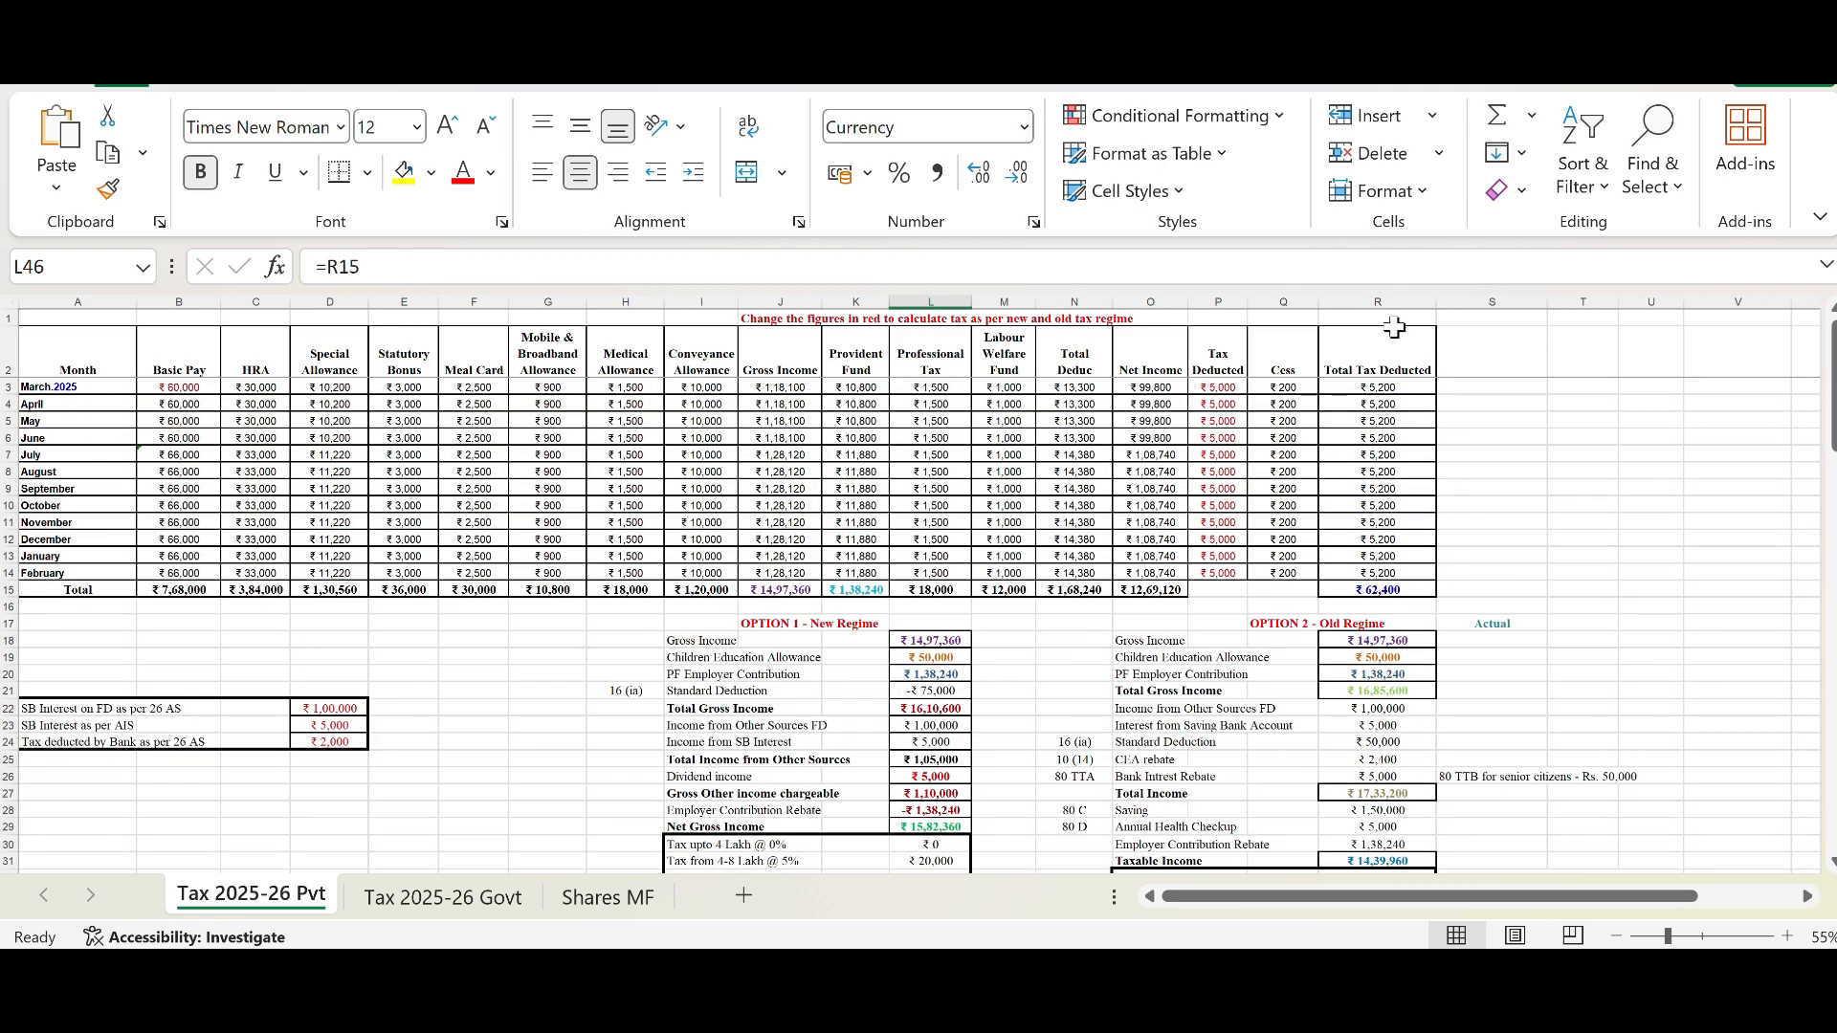
pyautogui.click(1364, 590)
pyautogui.scroll(-3, 1057, 655)
pyautogui.scroll(-4, 933, 756)
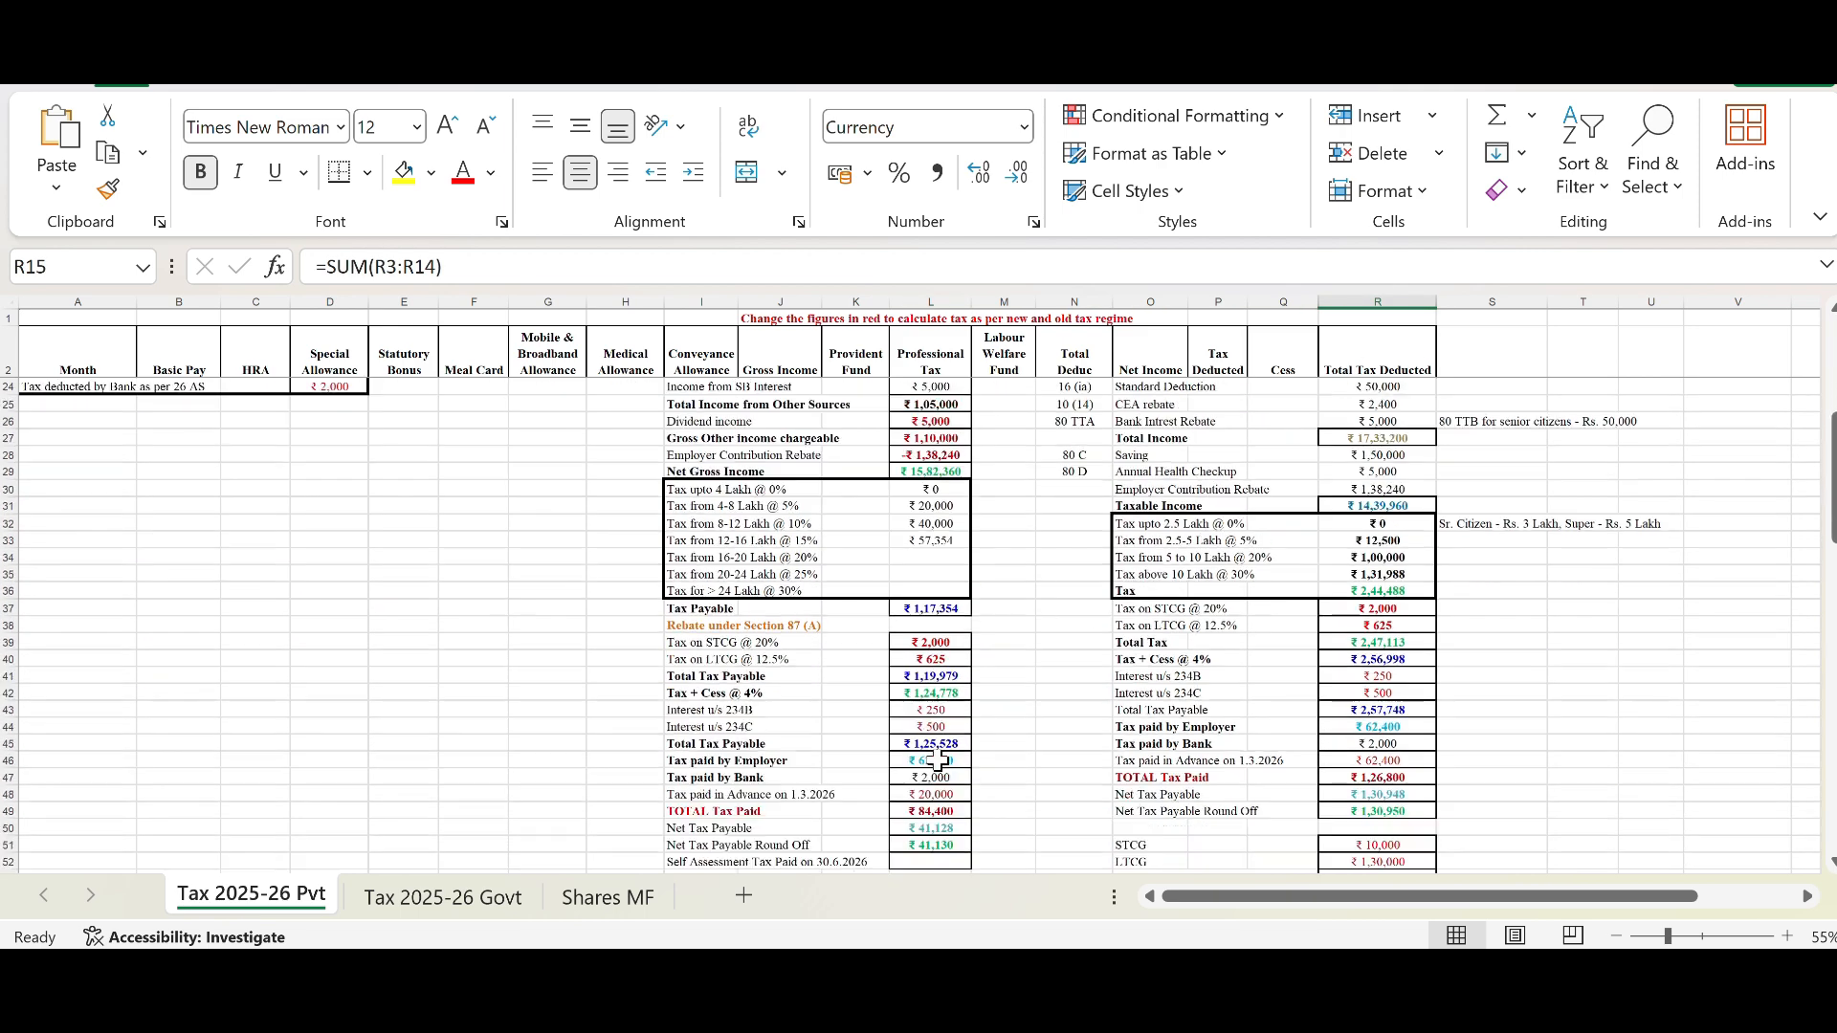
pyautogui.scroll(7, 937, 760)
# Step: Set March's Tax Deducted to 10,000 and fill it down through February
pyautogui.click(1232, 386)
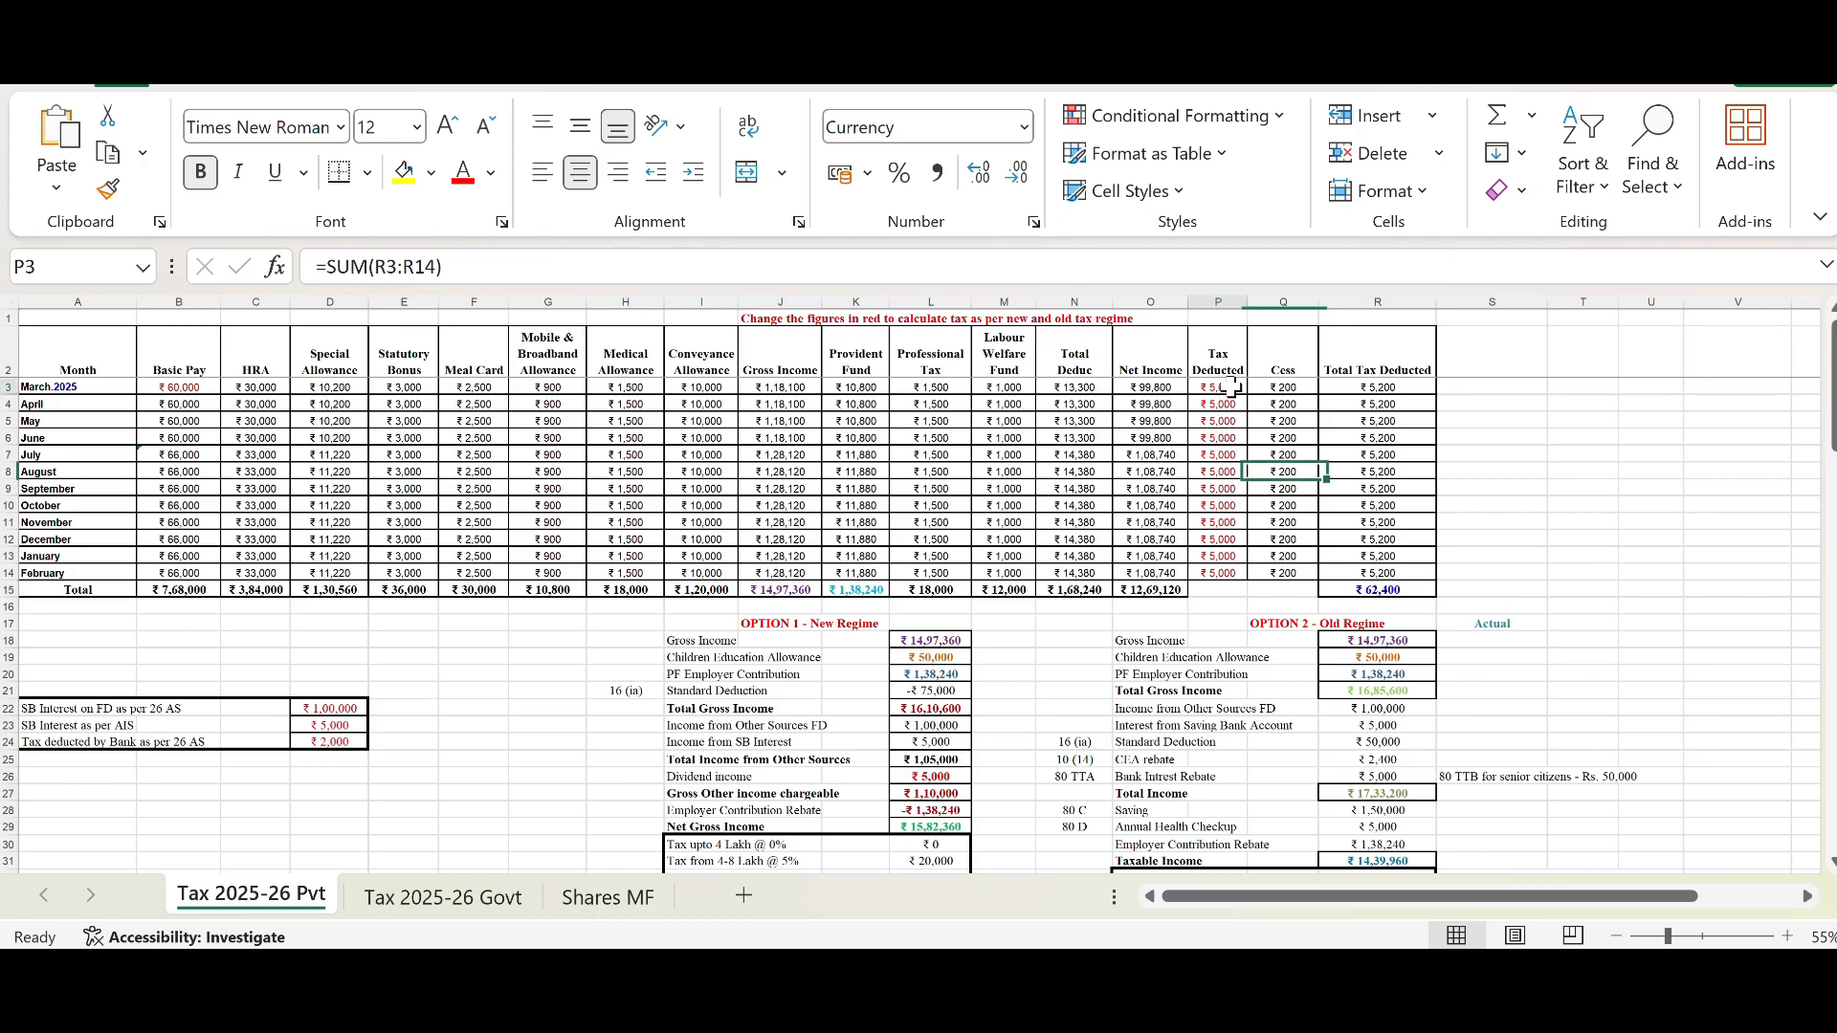
pyautogui.write('10000')
pyautogui.press('Return')
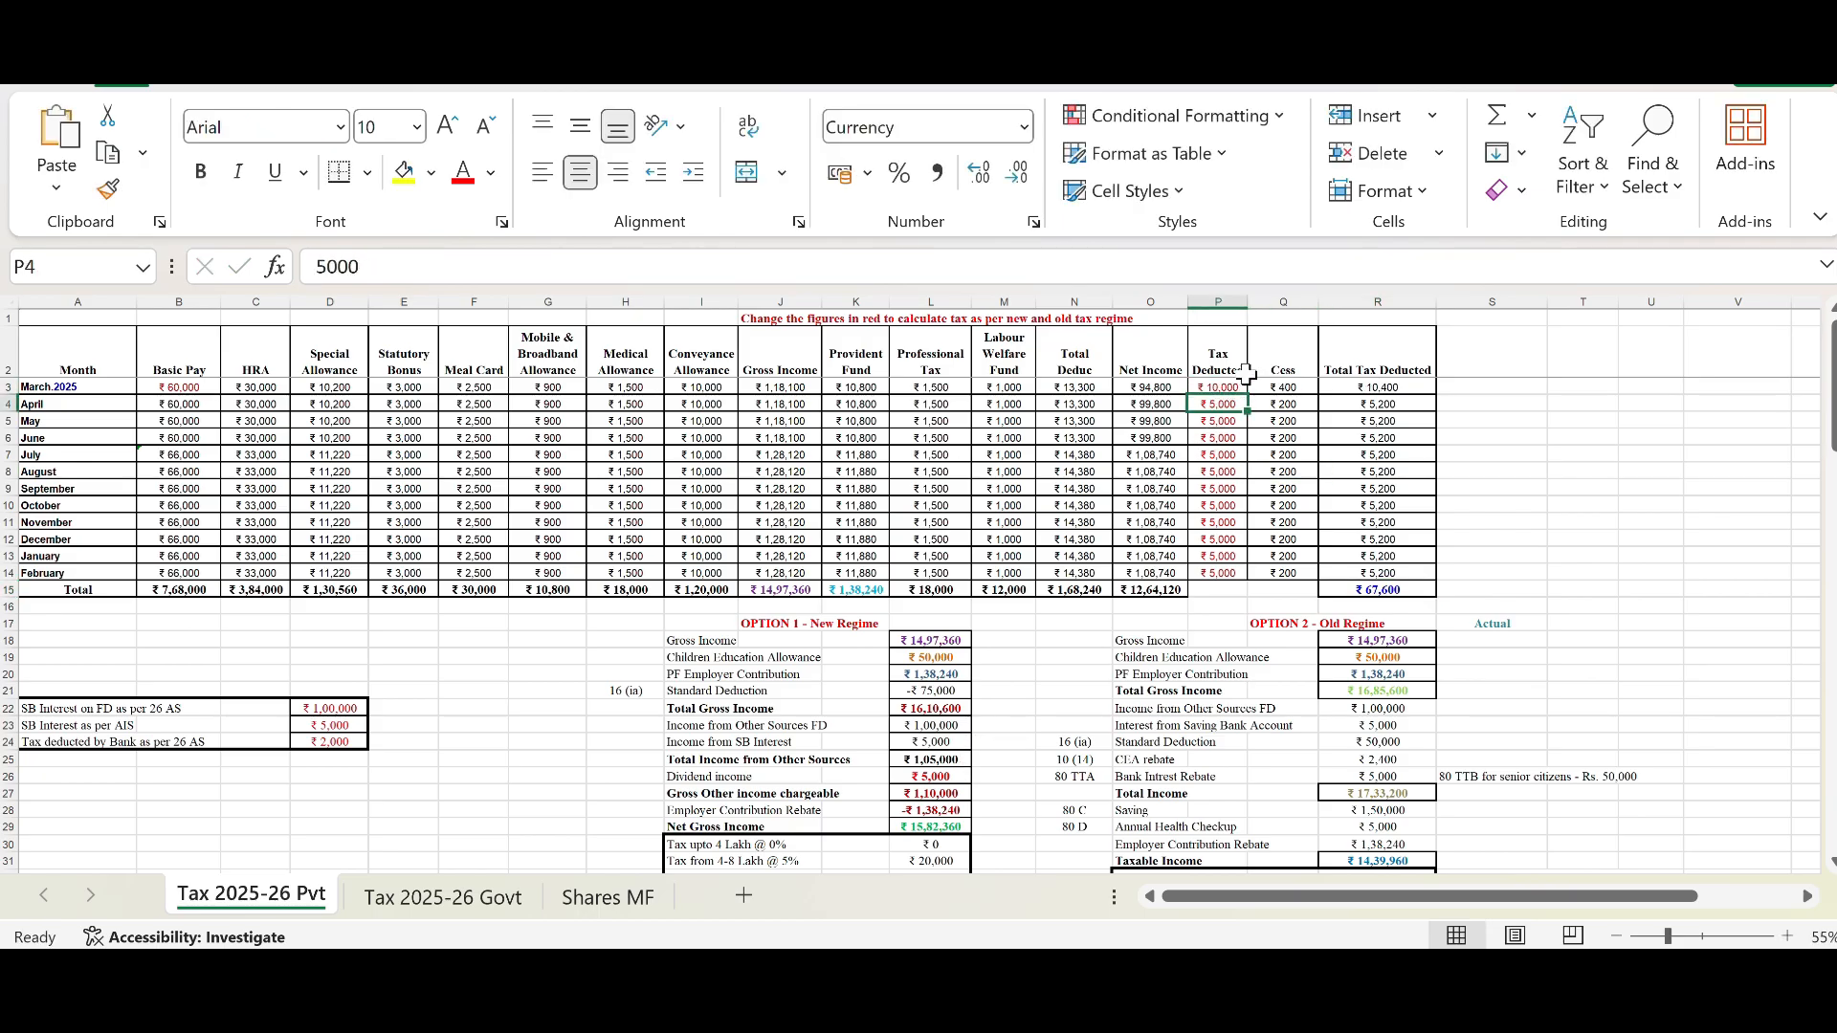
pyautogui.click(1232, 386)
pyautogui.moveTo(1247, 395); pyautogui.dragTo(1244, 579)
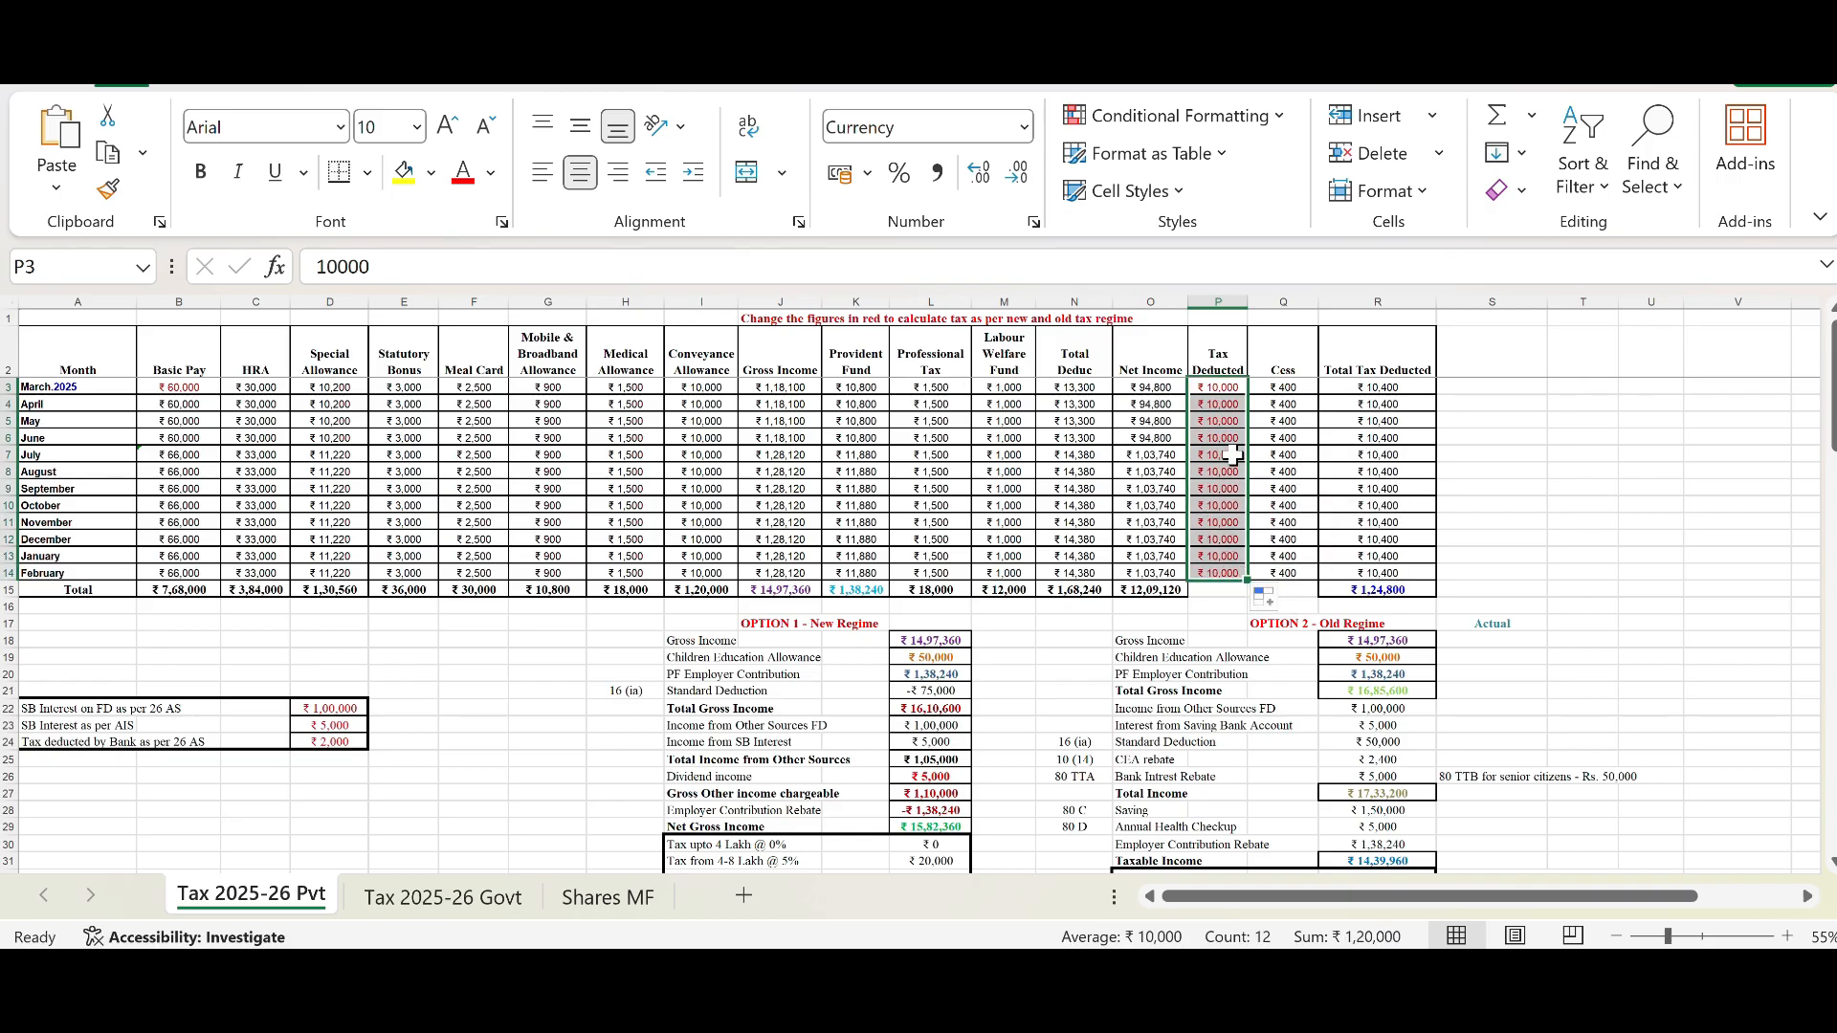
pyautogui.hotkey('ctrl', 'z')
pyautogui.moveTo(1247, 394); pyautogui.dragTo(1244, 574)
# Step: Examine the Tax paid by Employer, Tax paid by Bank and Advance tax rows and the TOTAL Tax Paid sum
pyautogui.scroll(-2, 1135, 651)
pyautogui.scroll(-5, 1135, 650)
pyautogui.scroll(-2, 1135, 651)
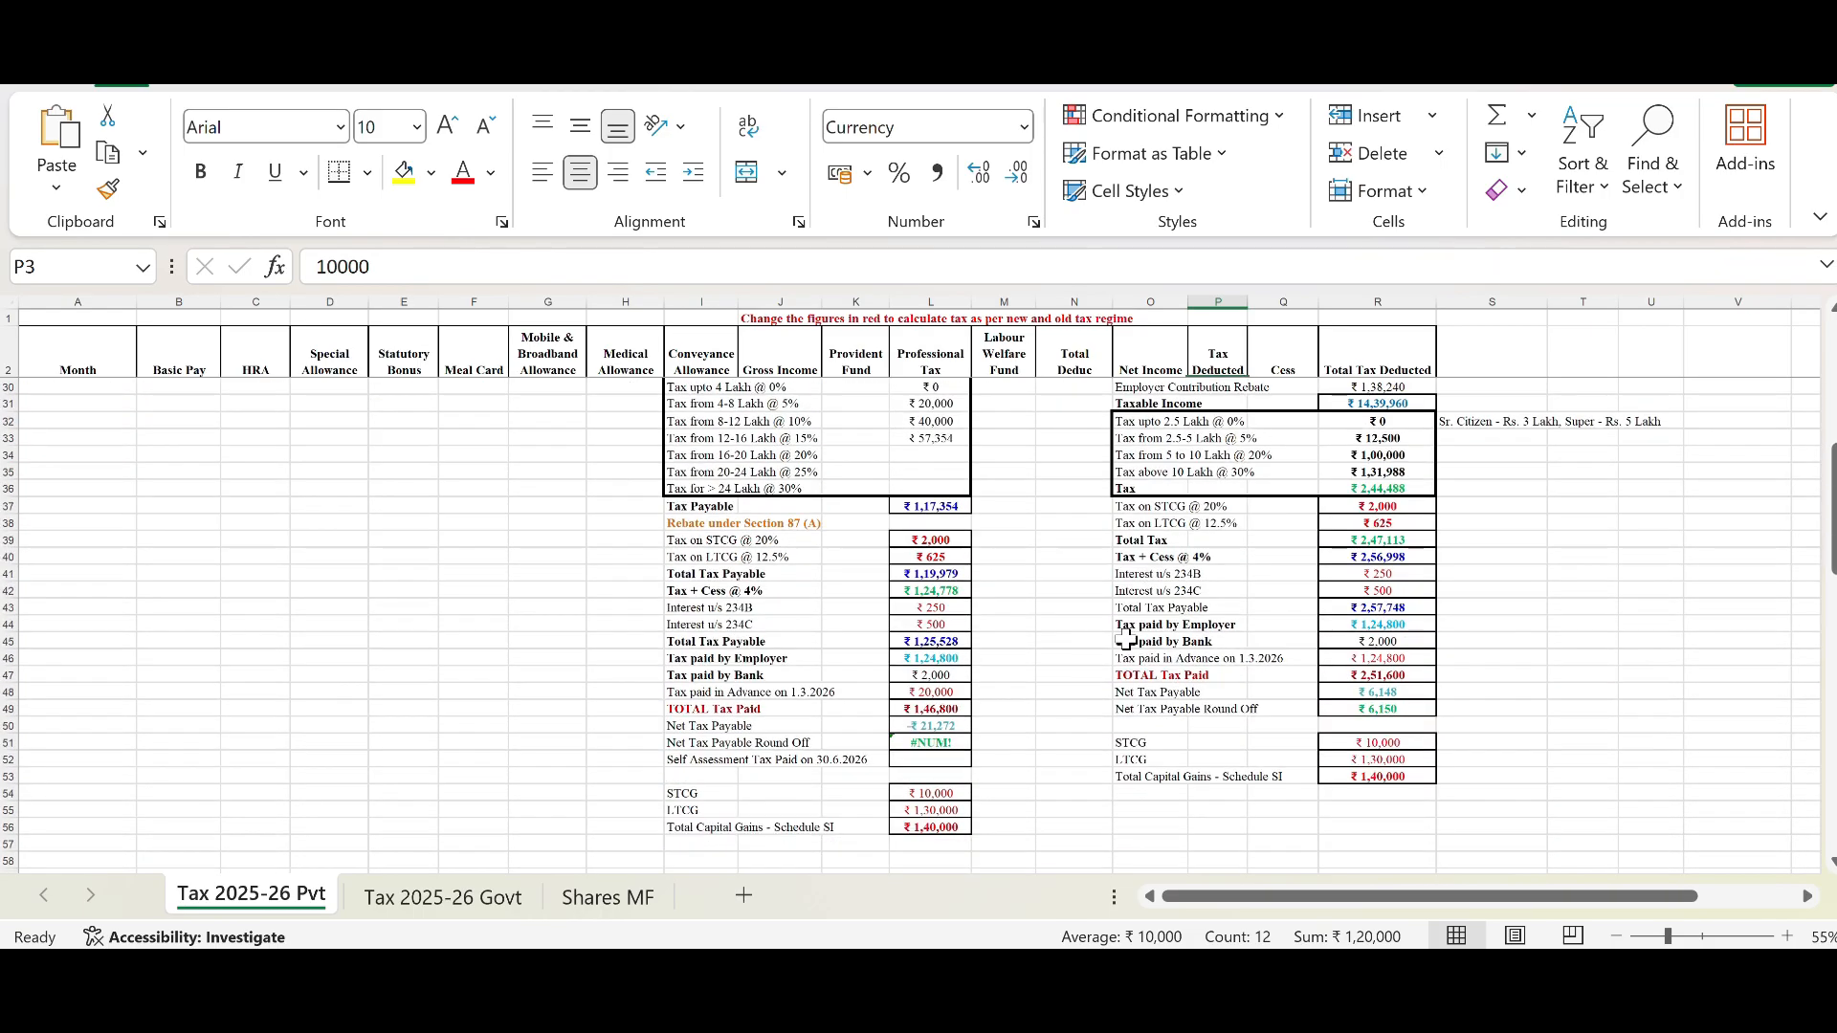
pyautogui.click(956, 660)
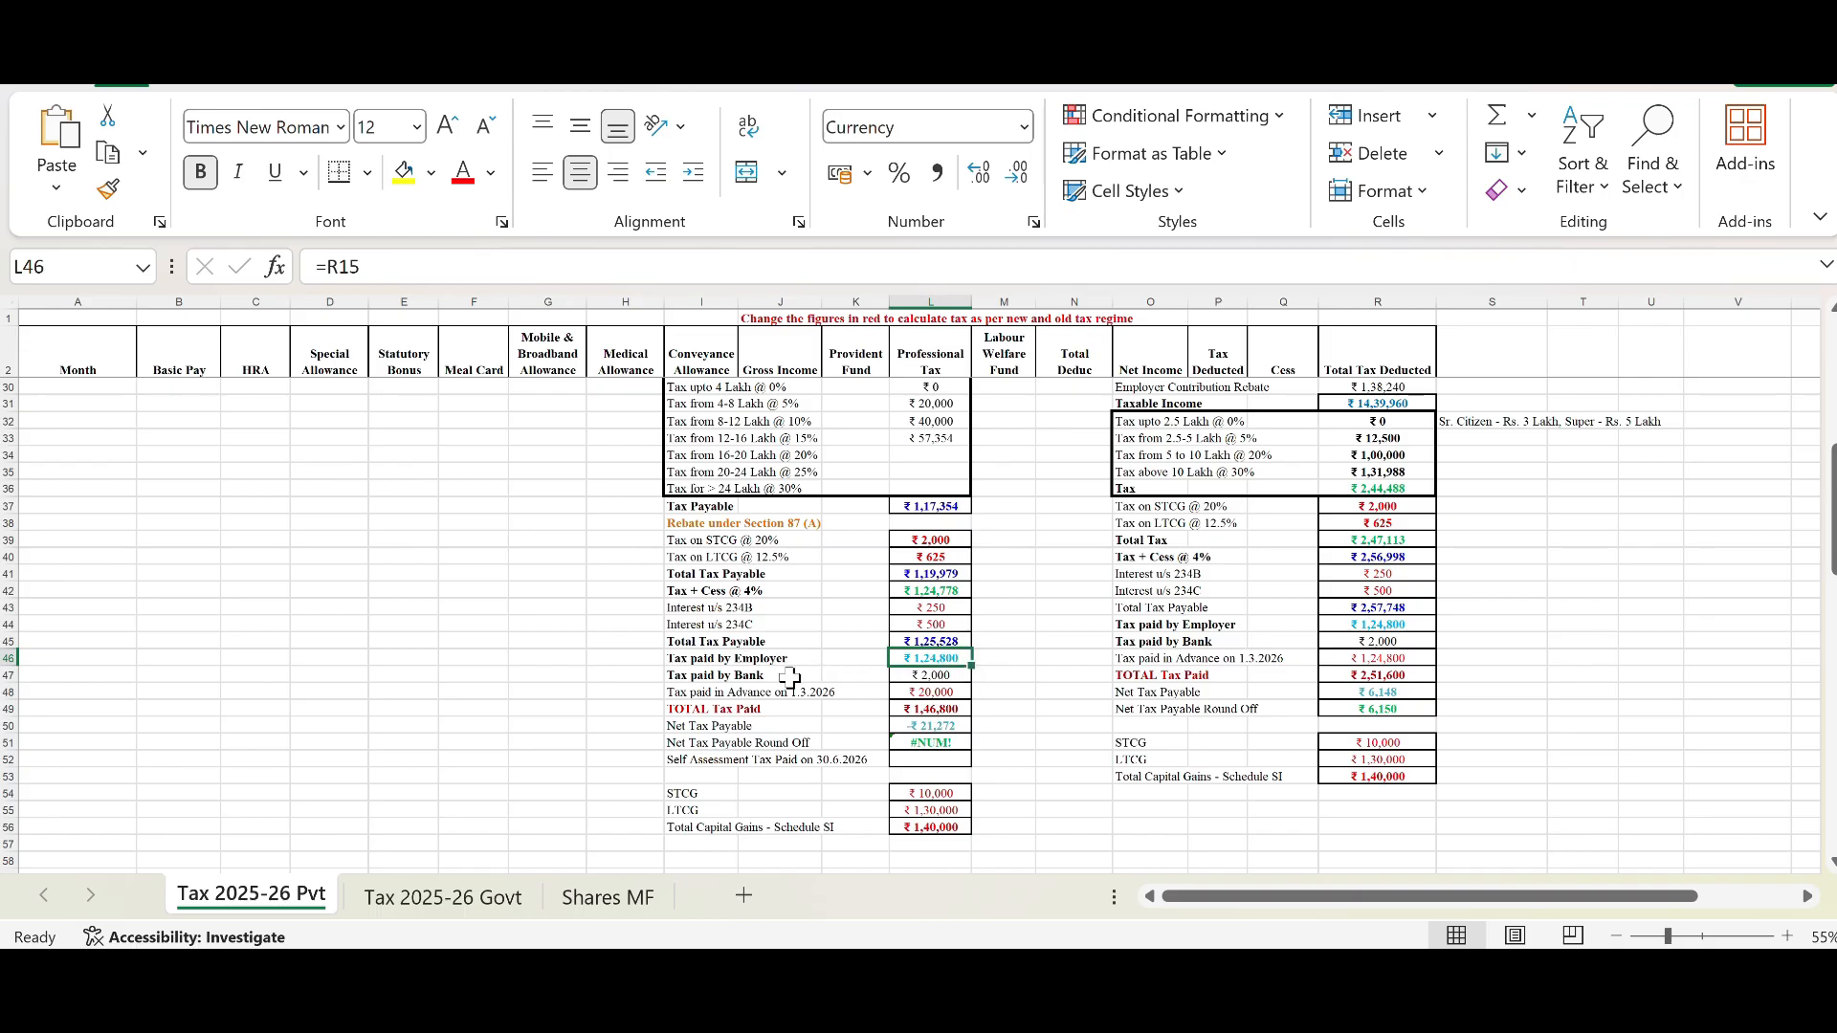
pyautogui.click(930, 676)
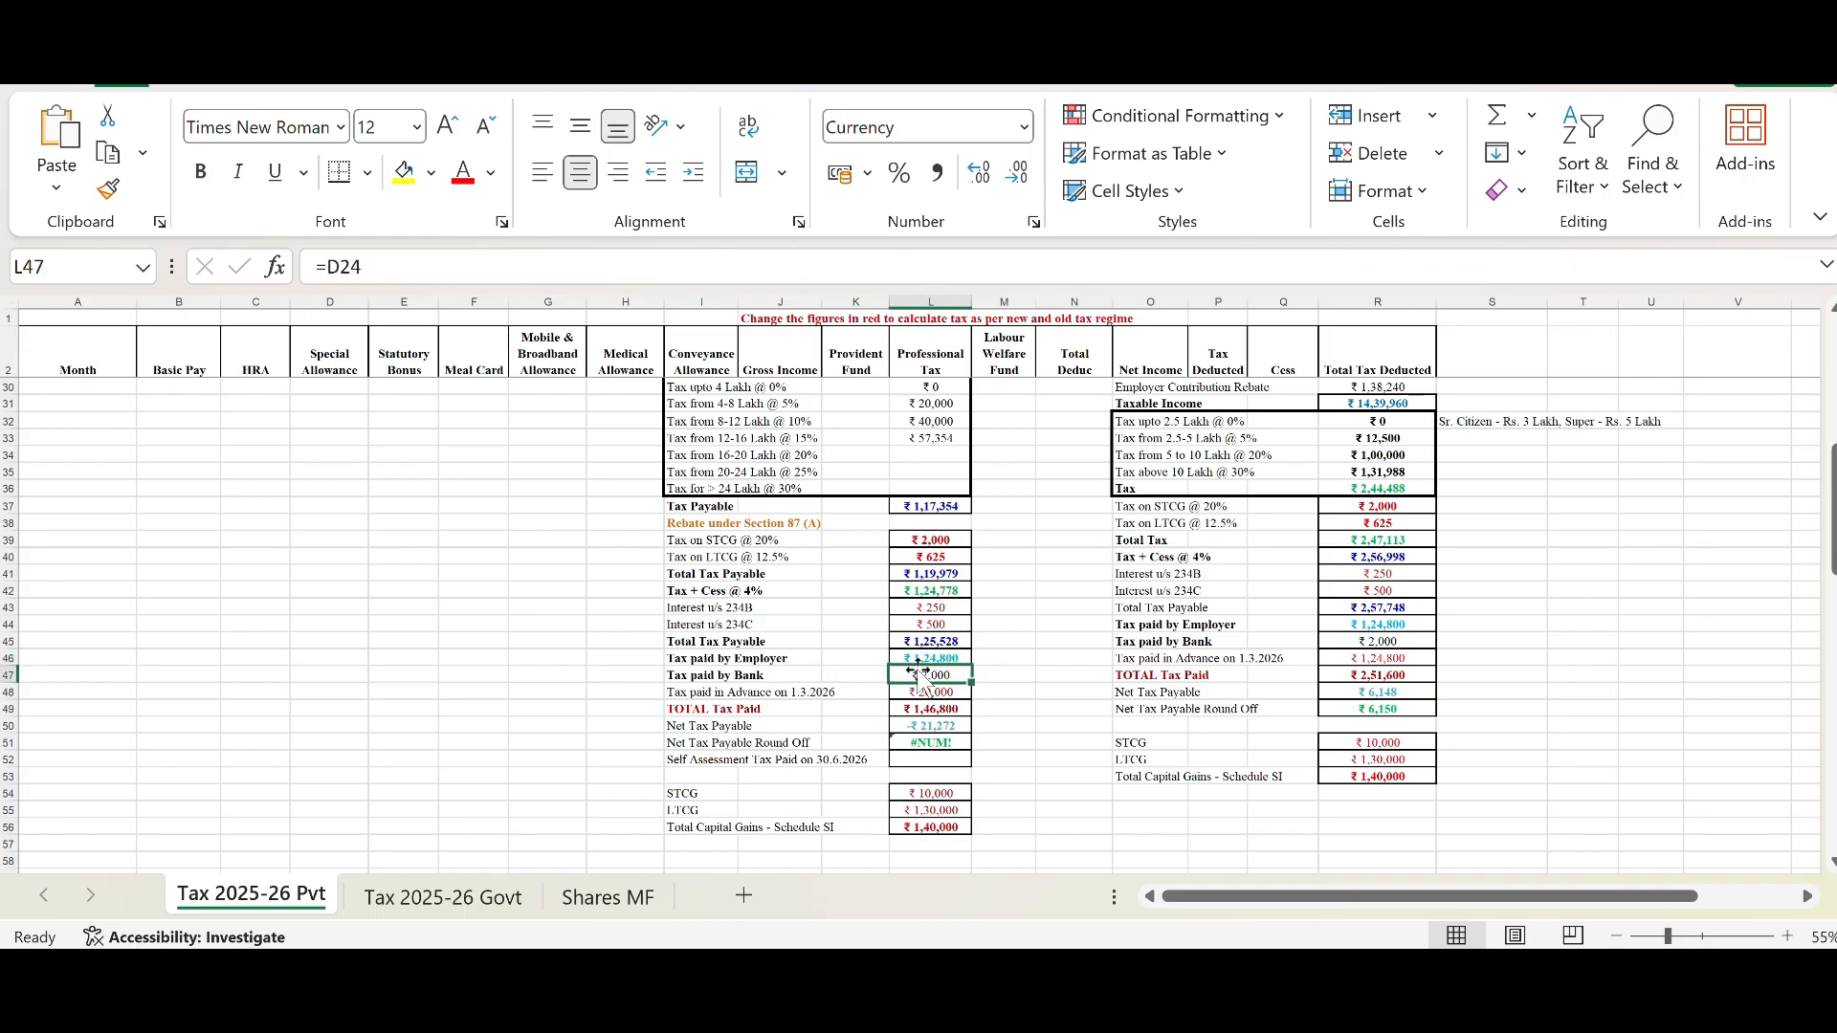
pyautogui.scroll(3, 421, 615)
pyautogui.scroll(3, 421, 614)
pyautogui.click(344, 588)
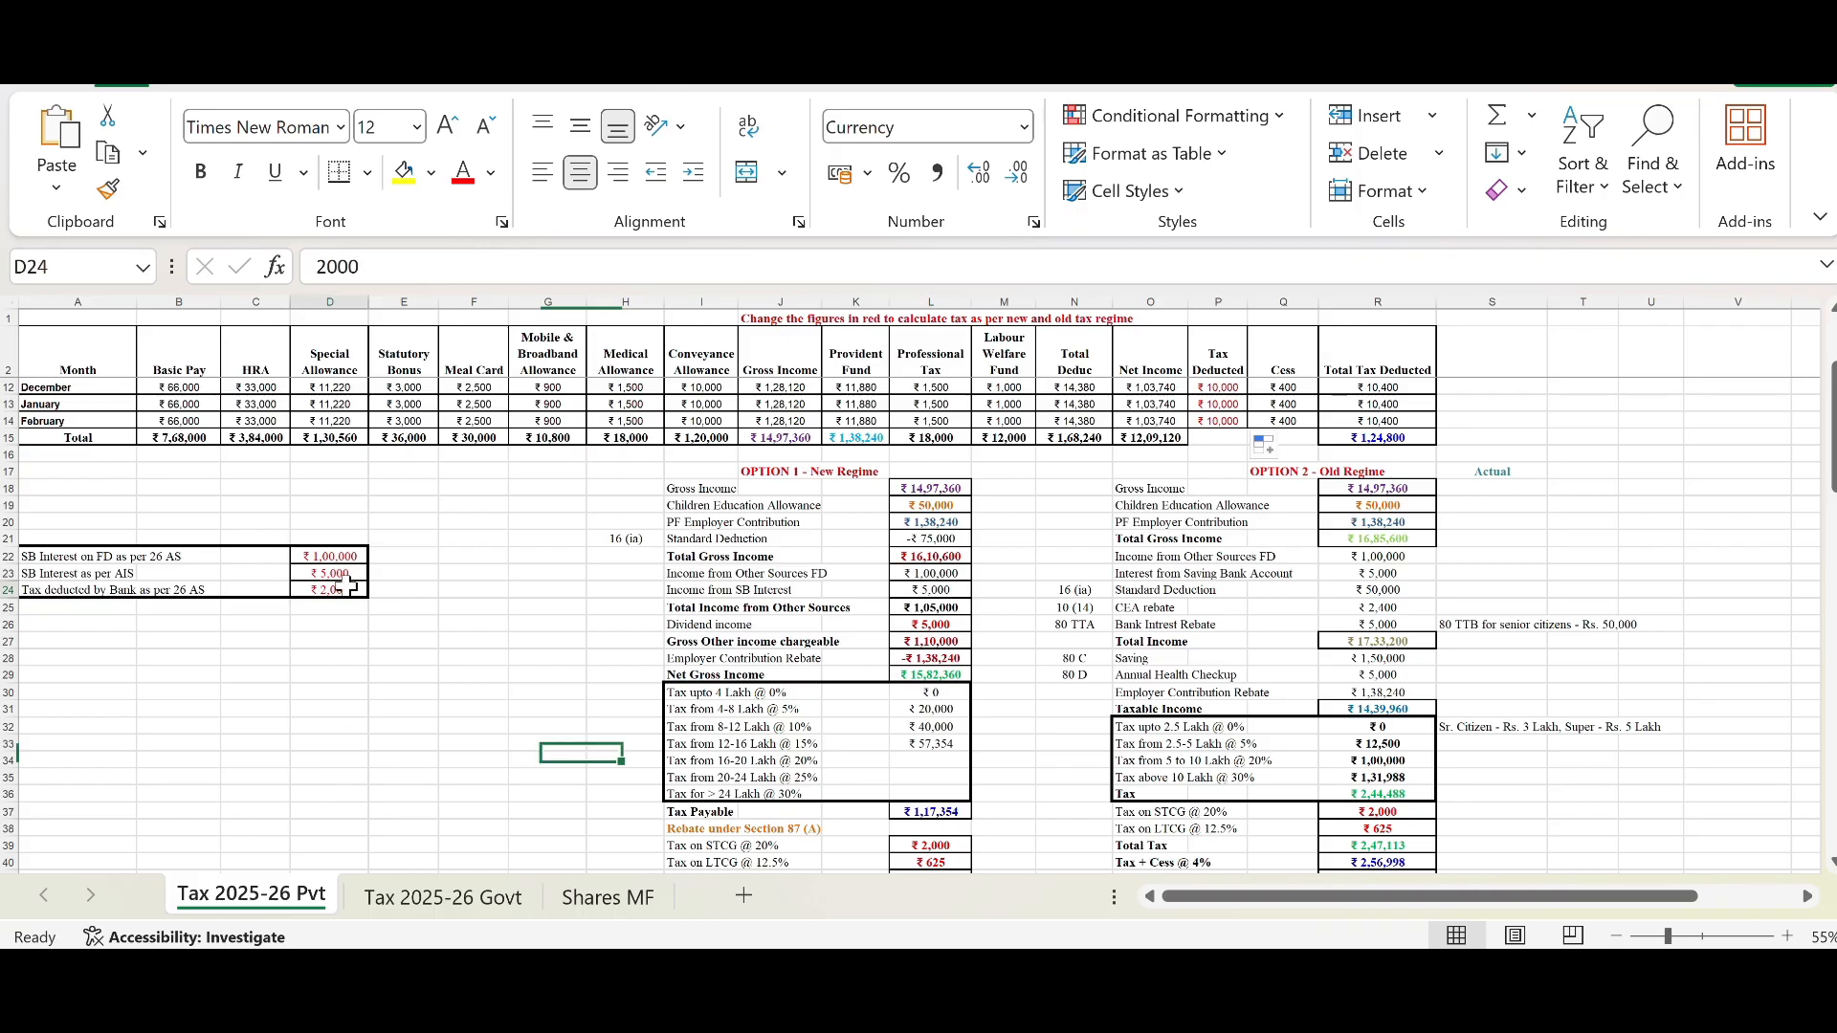
pyautogui.scroll(-6, 816, 607)
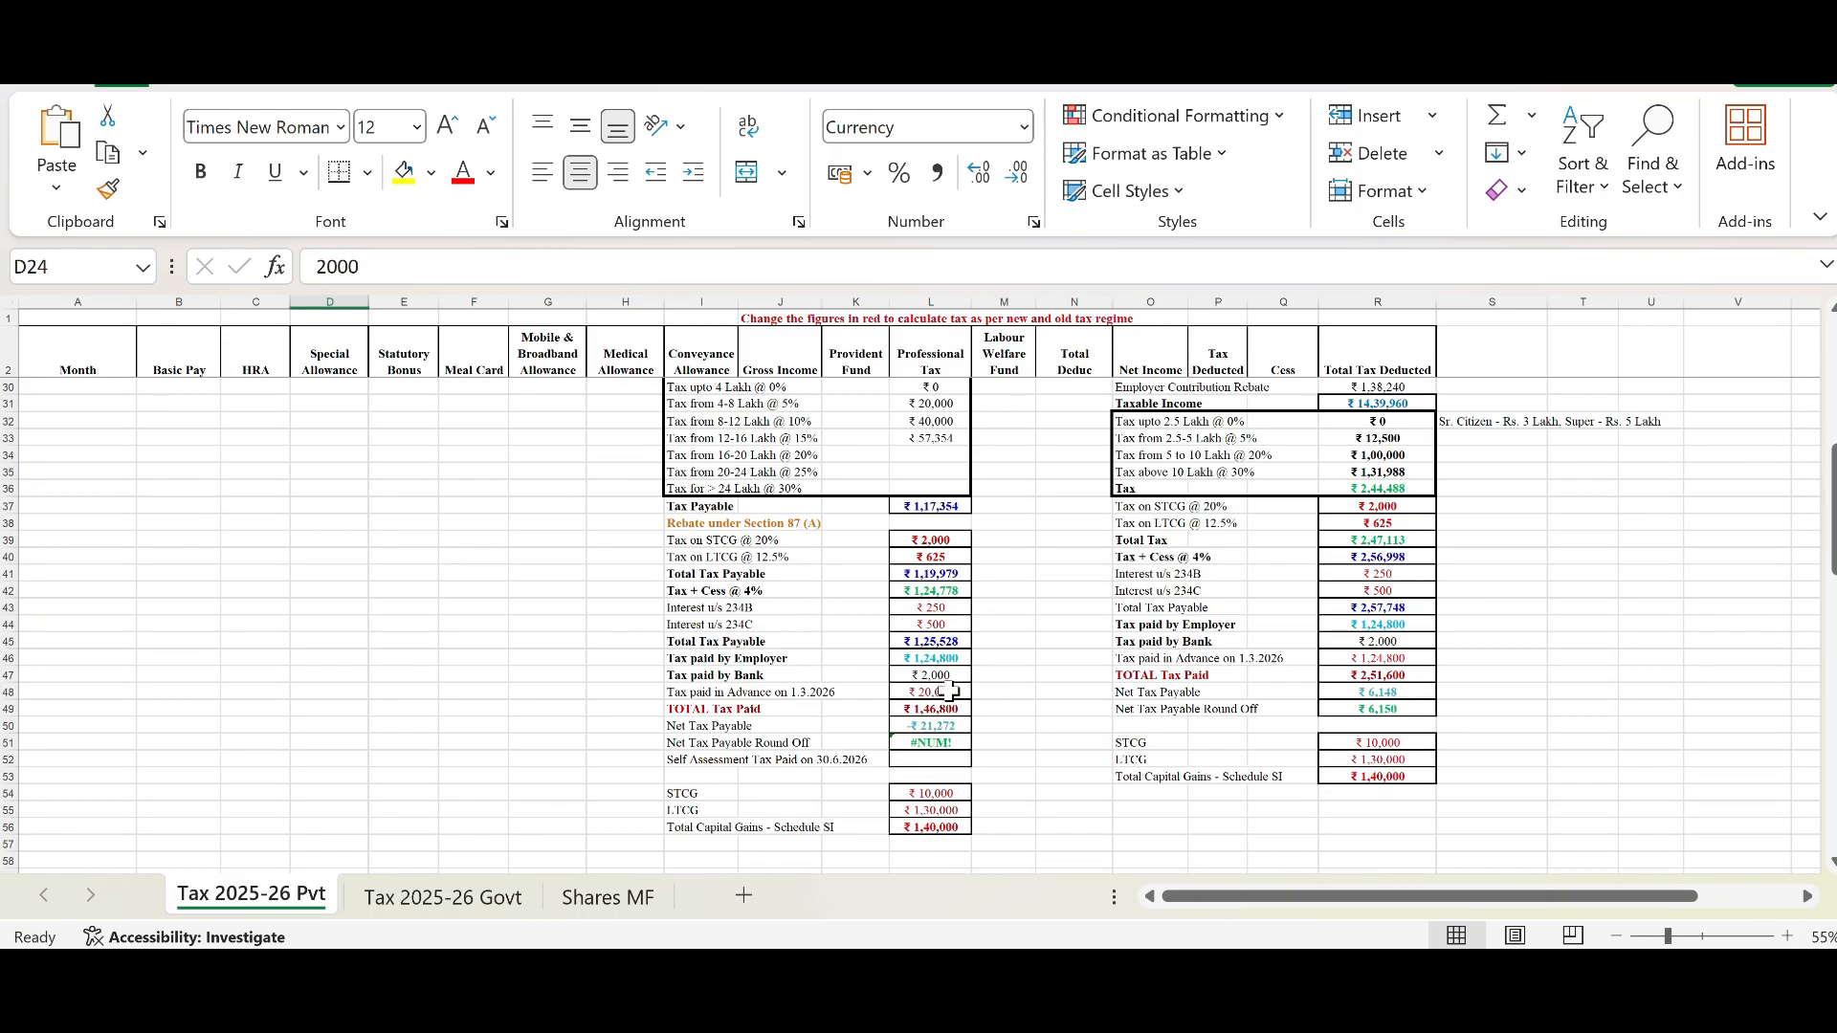
pyautogui.click(725, 694)
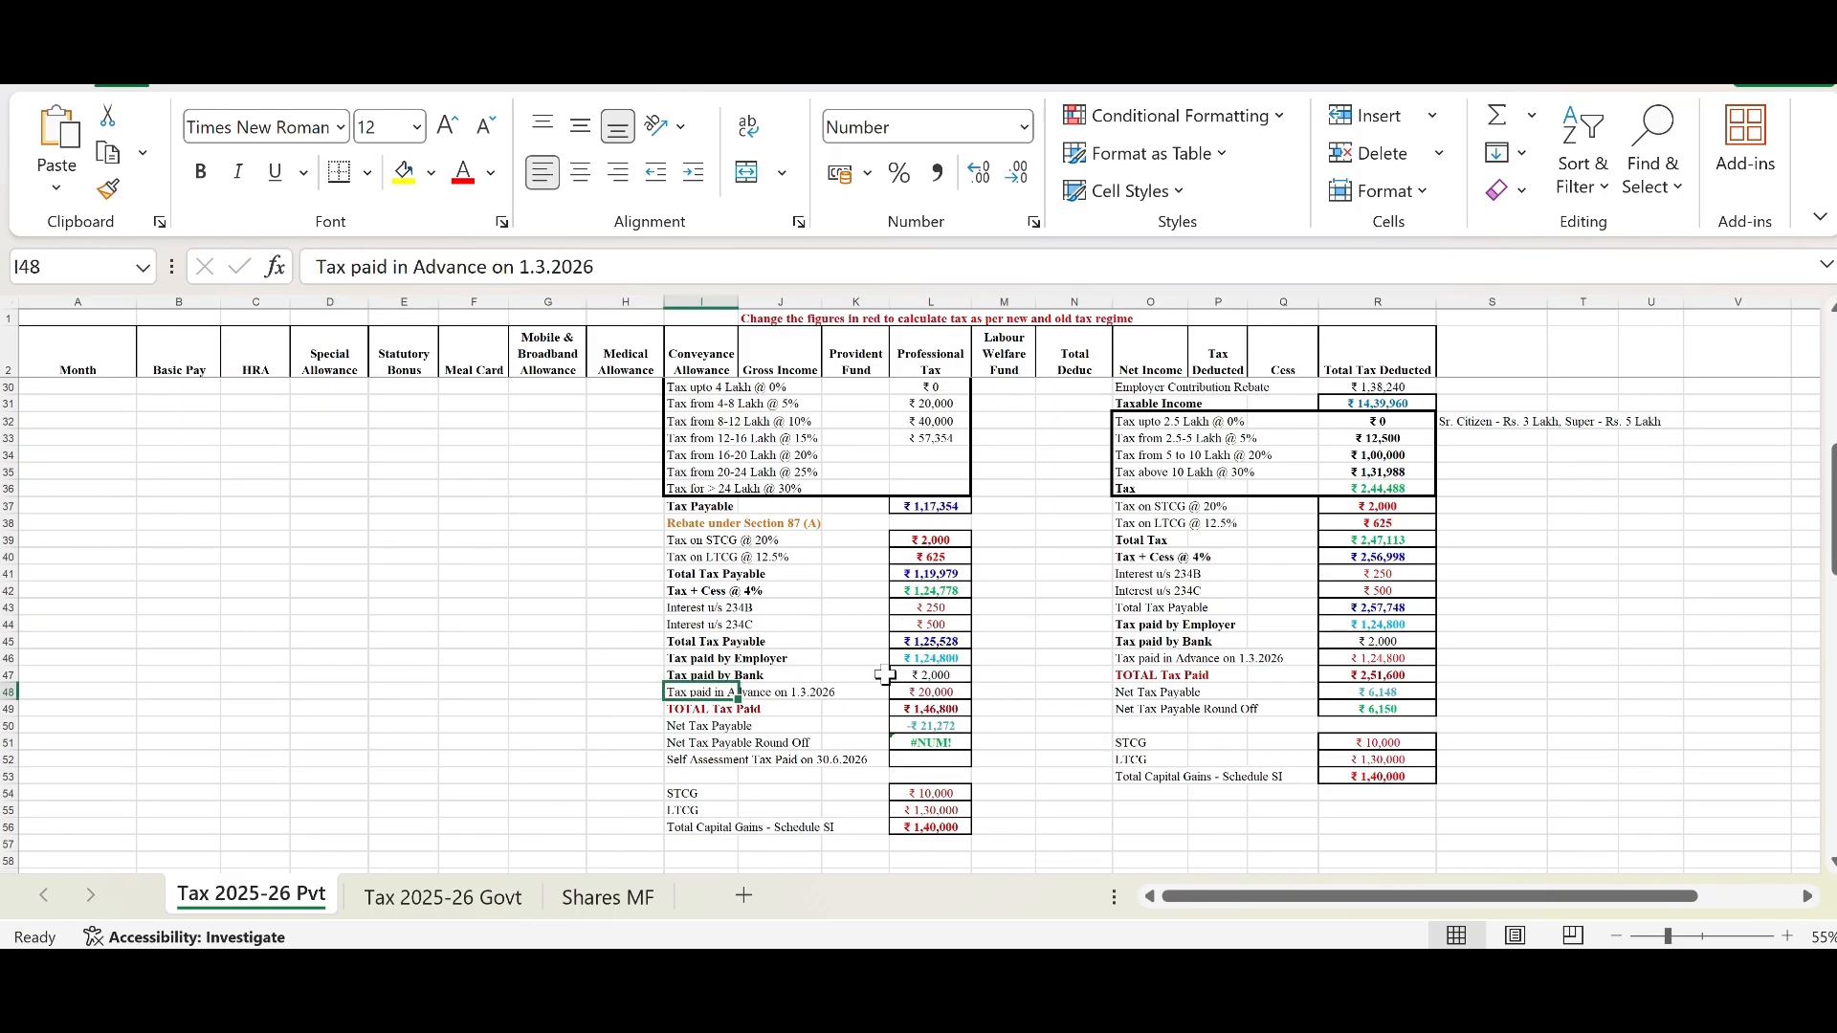
pyautogui.click(920, 691)
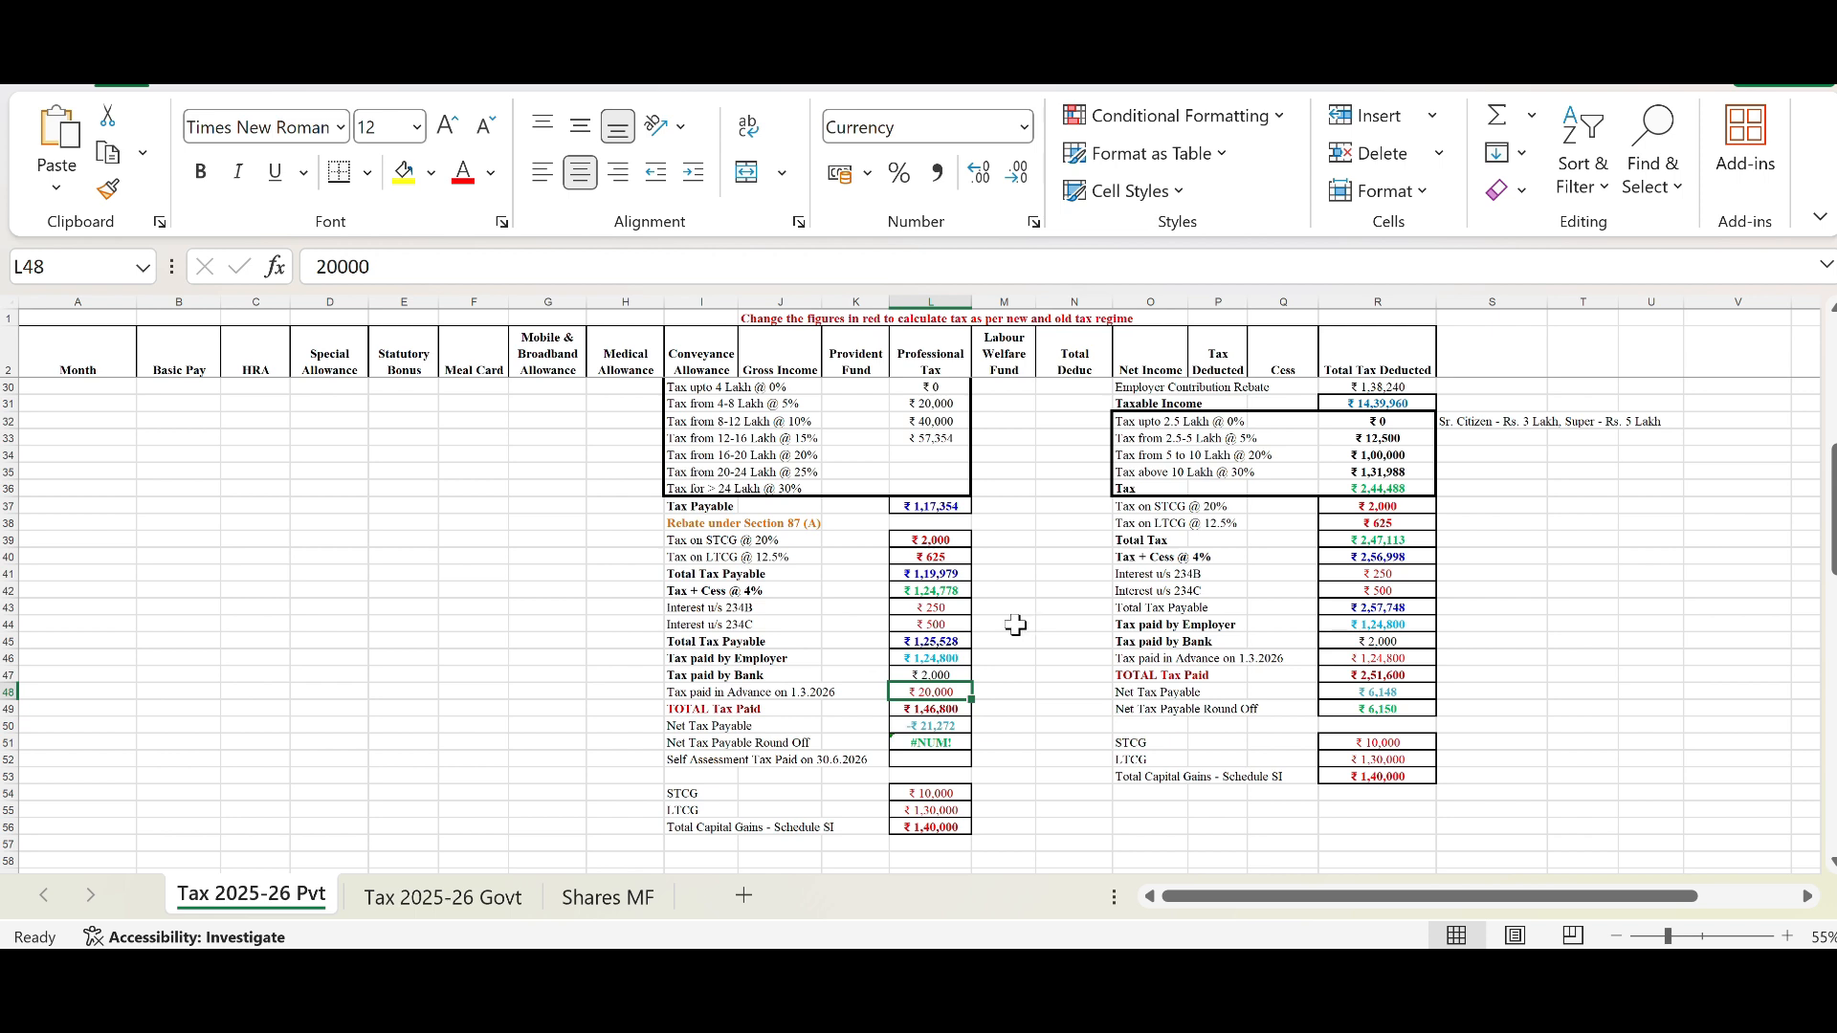
pyautogui.click(931, 709)
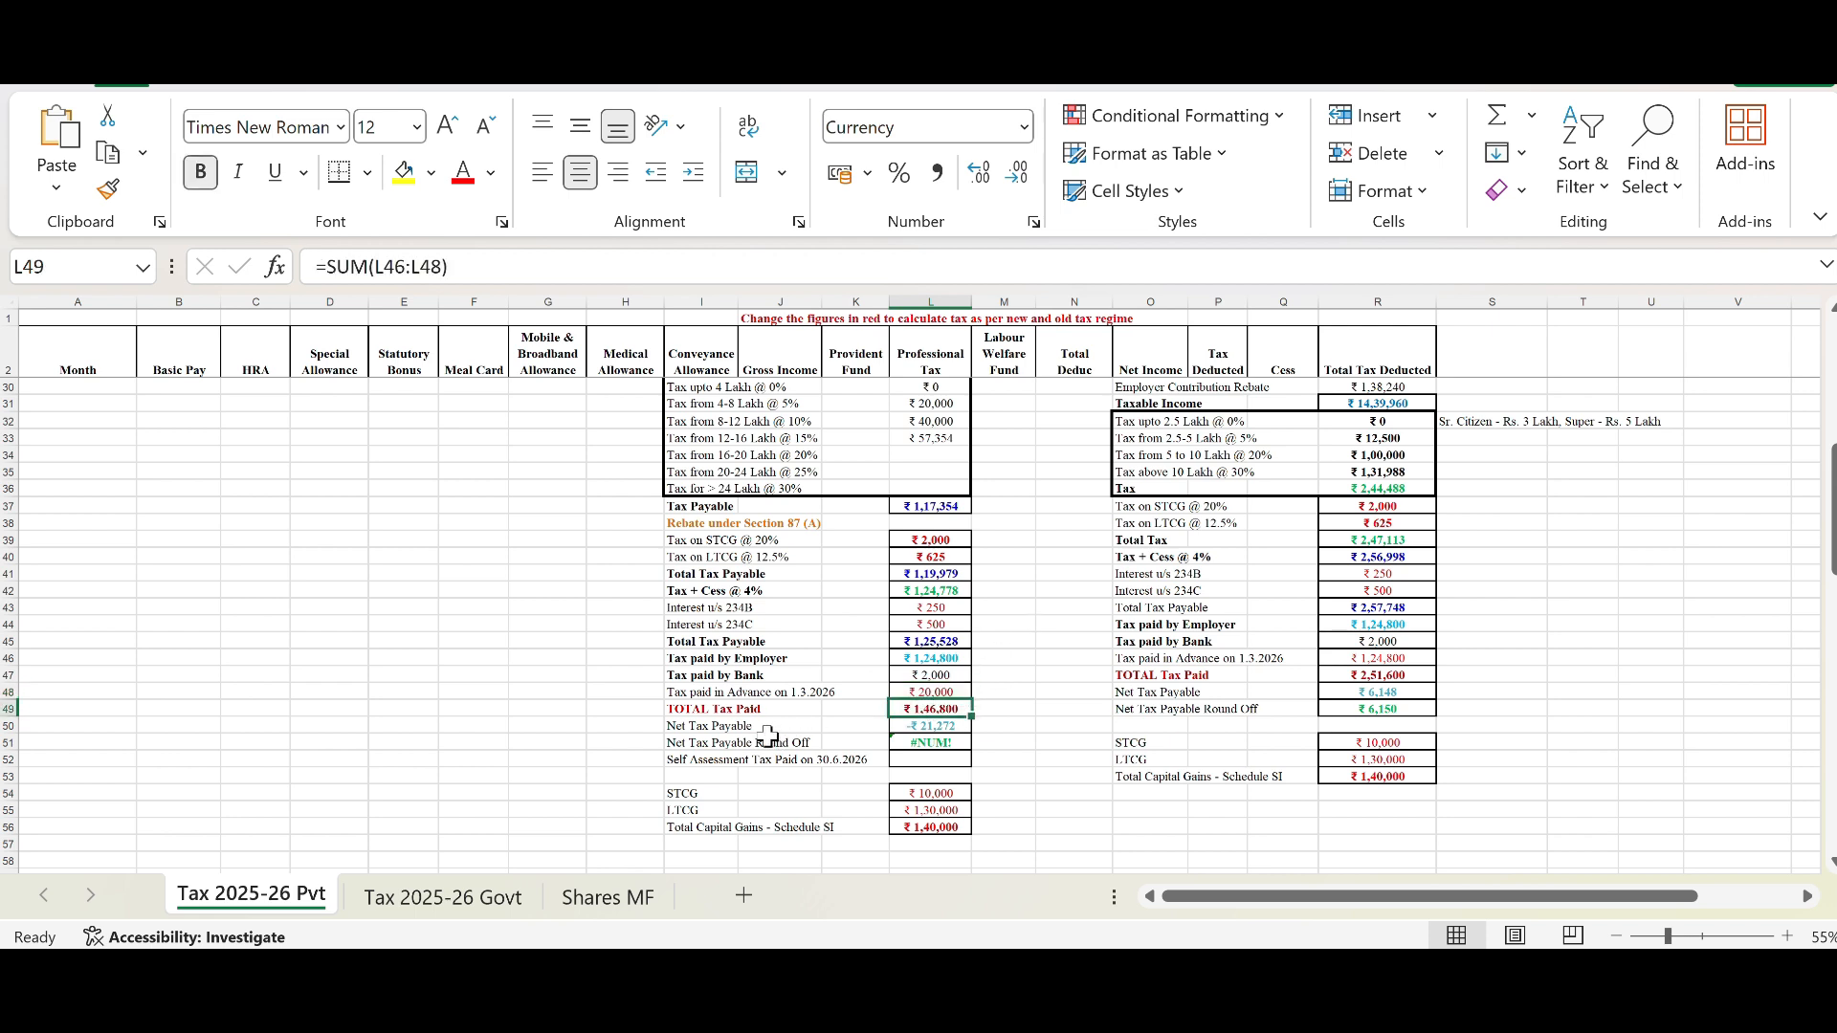
# Step: Highlight the New Regime Total Tax Payable cell in yellow and check the Net Tax Payable formula below it
pyautogui.click(957, 644)
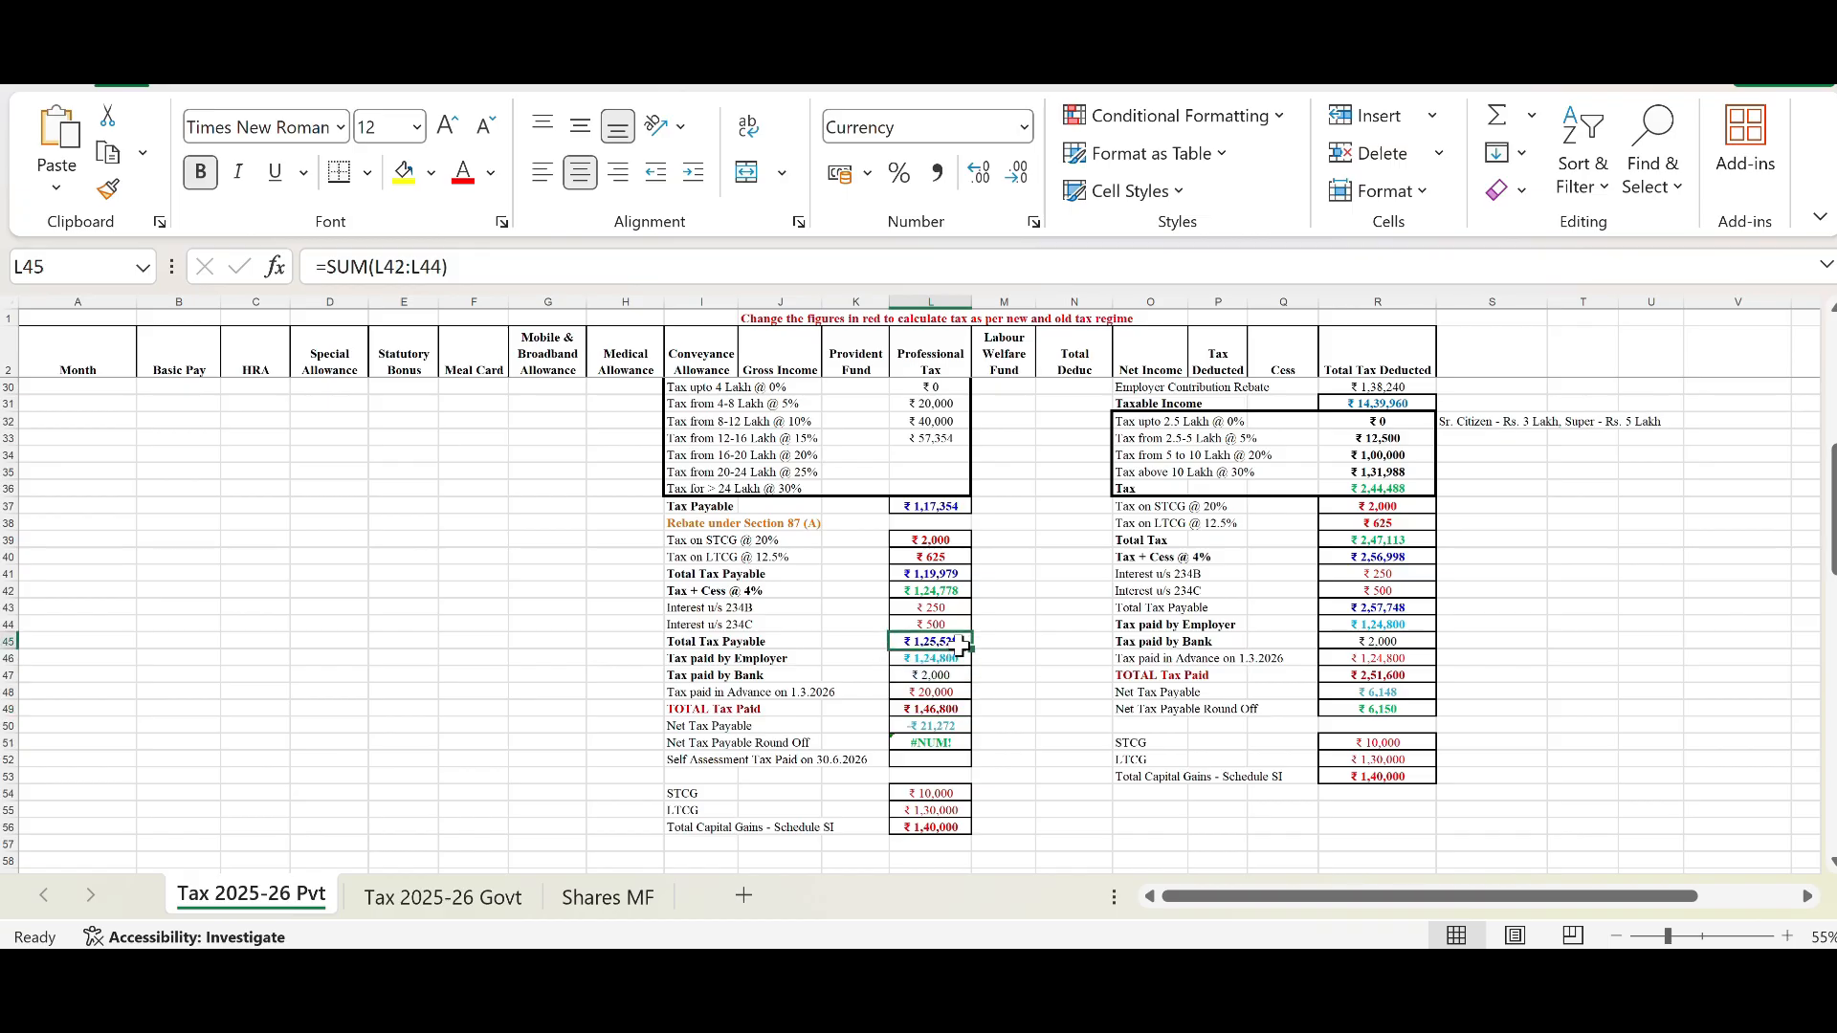
pyautogui.click(404, 172)
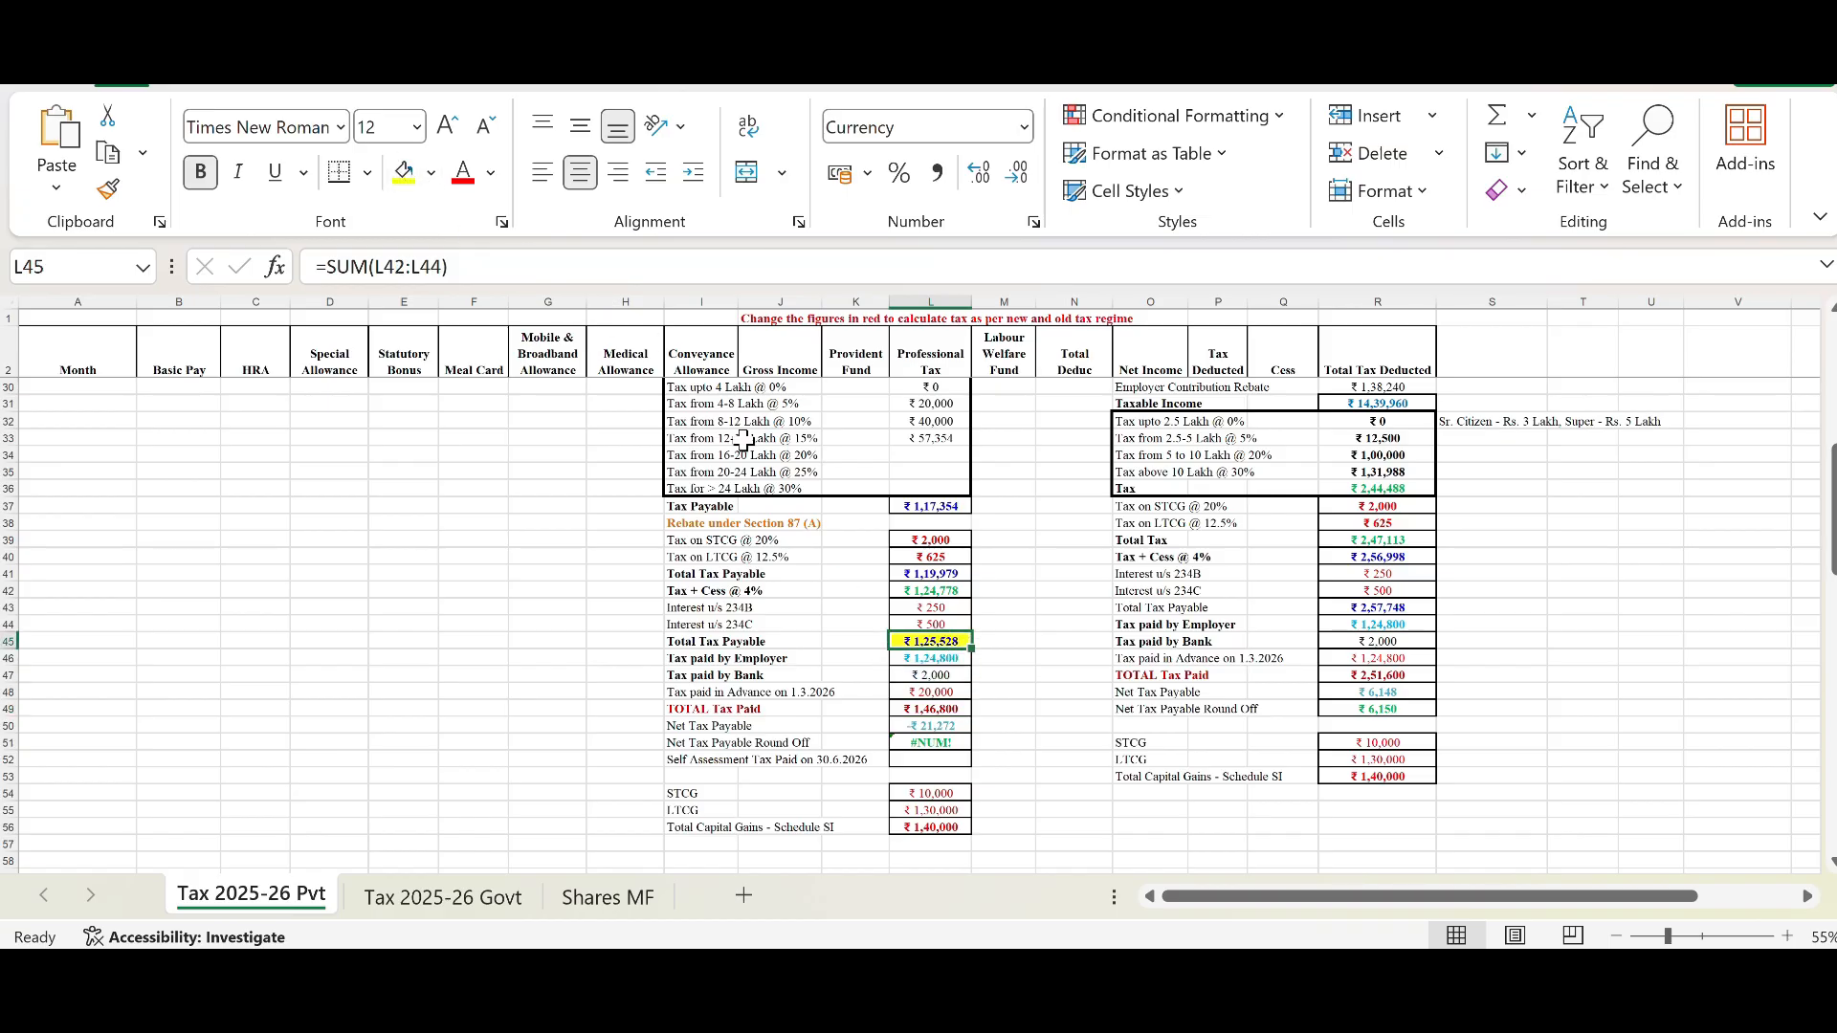
pyautogui.click(952, 709)
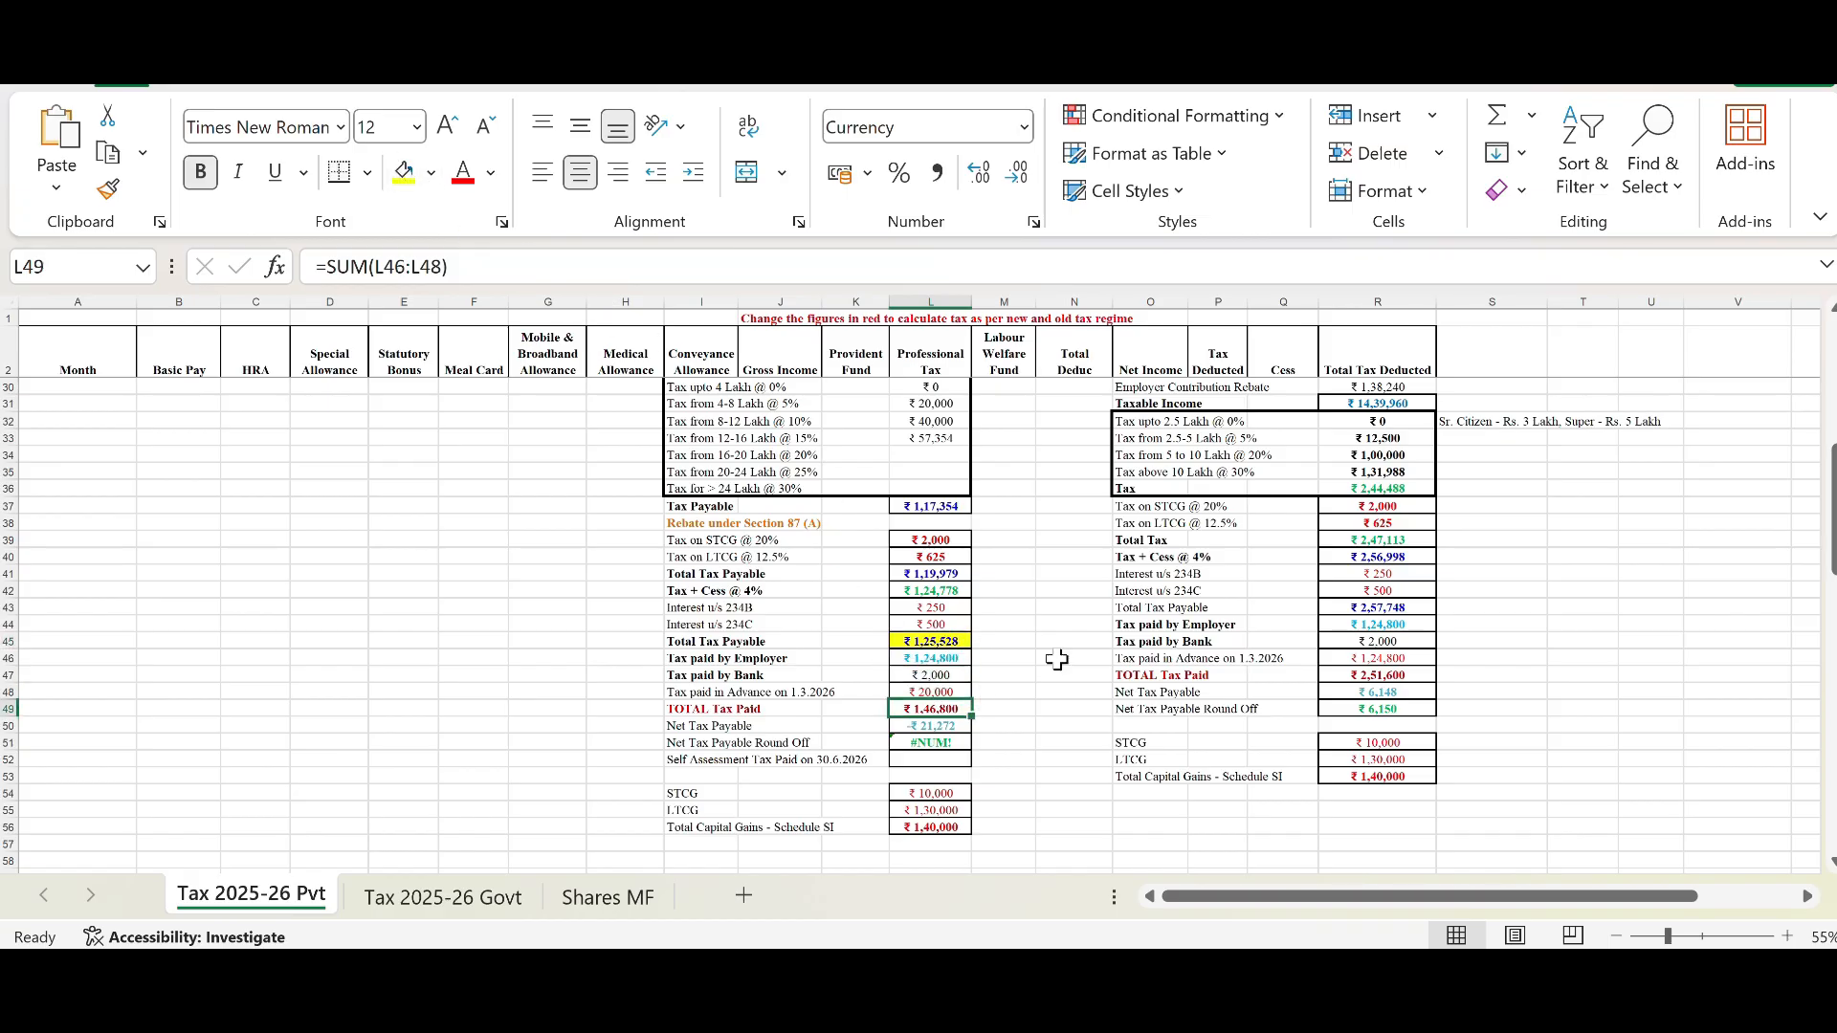
pyautogui.click(959, 727)
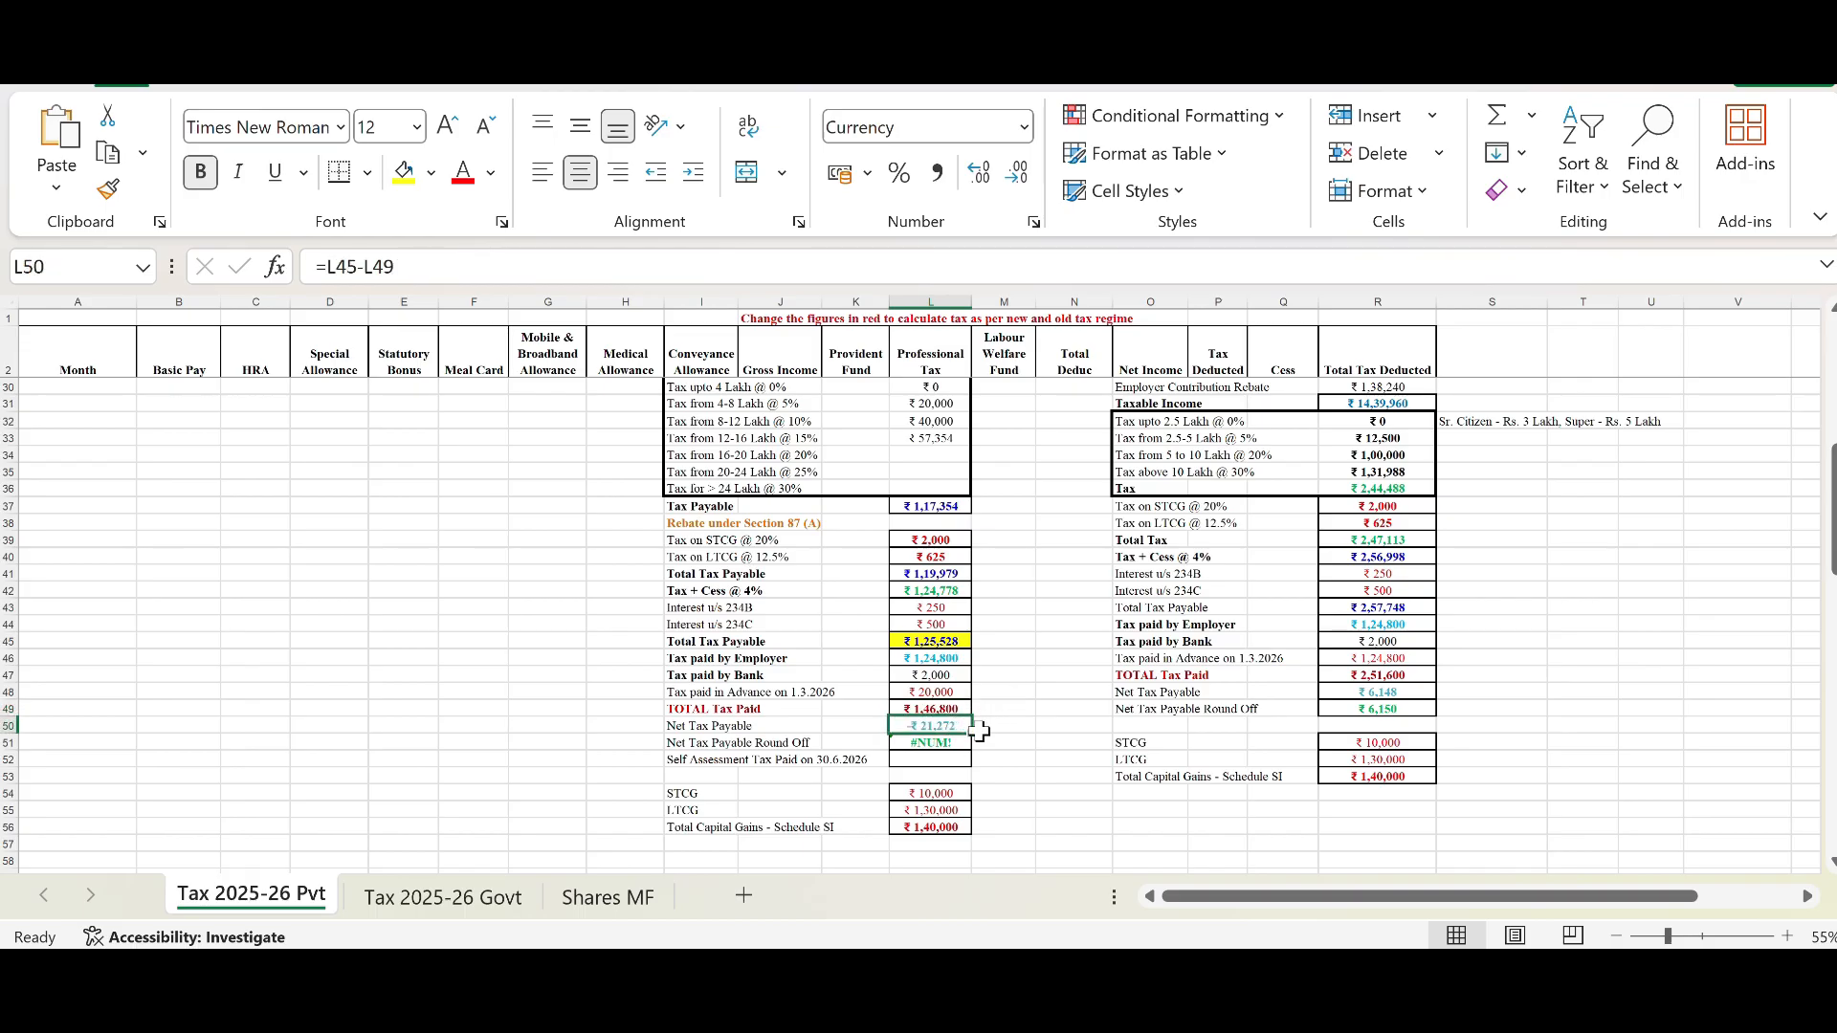
# Step: Reset March's Tax Deducted to 5,000 and fill it down through February
pyautogui.scroll(9, 1234, 670)
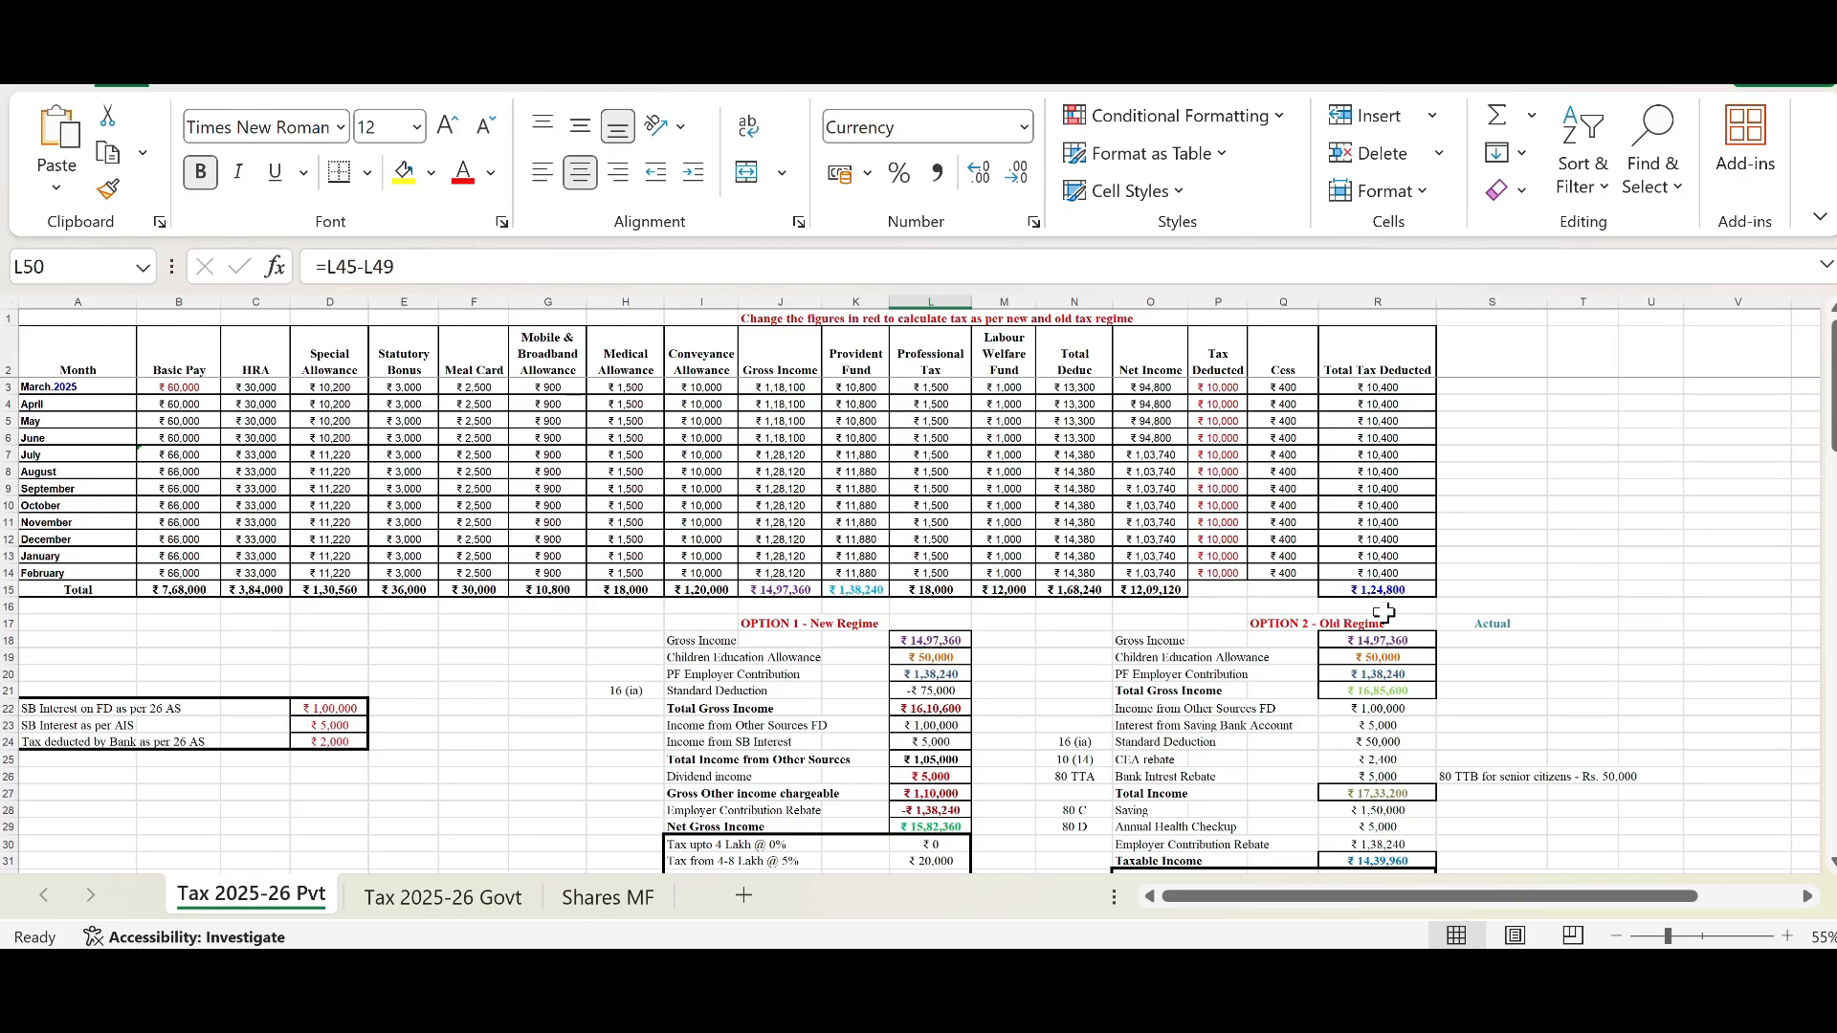
pyautogui.click(1234, 388)
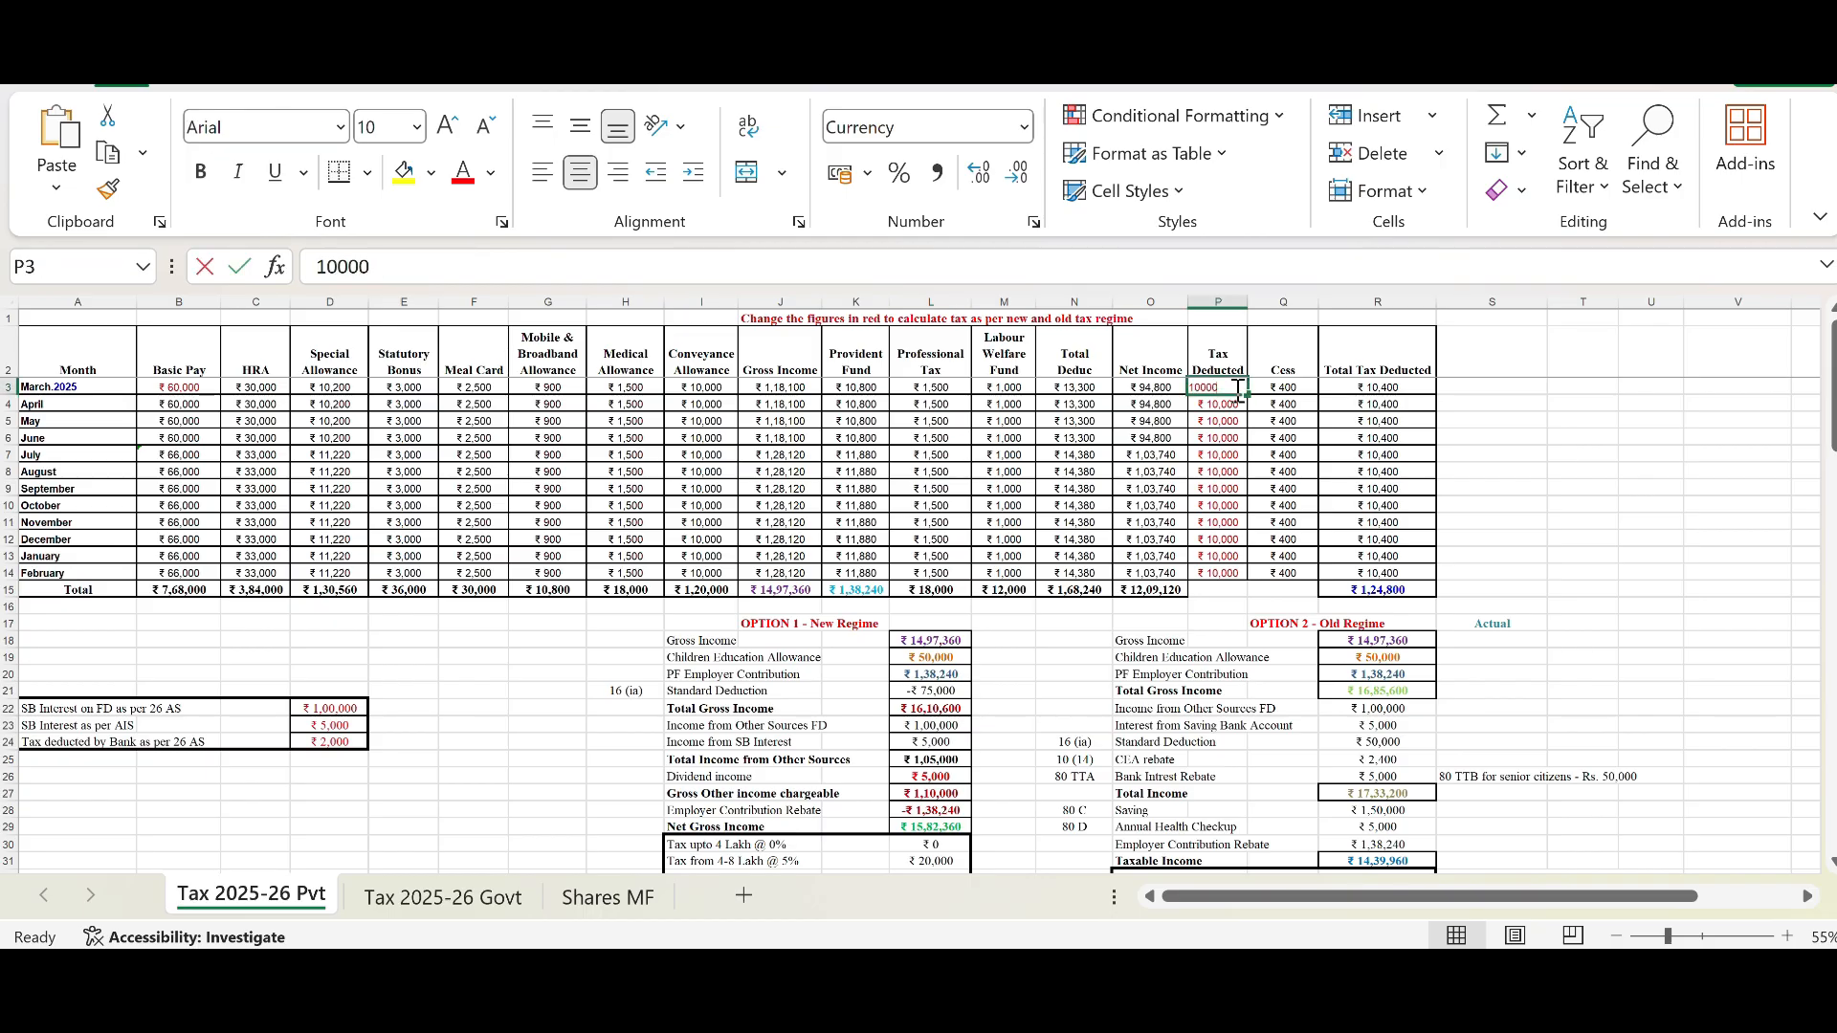
pyautogui.write('5000')
pyautogui.press('Return')
pyautogui.click(1238, 390)
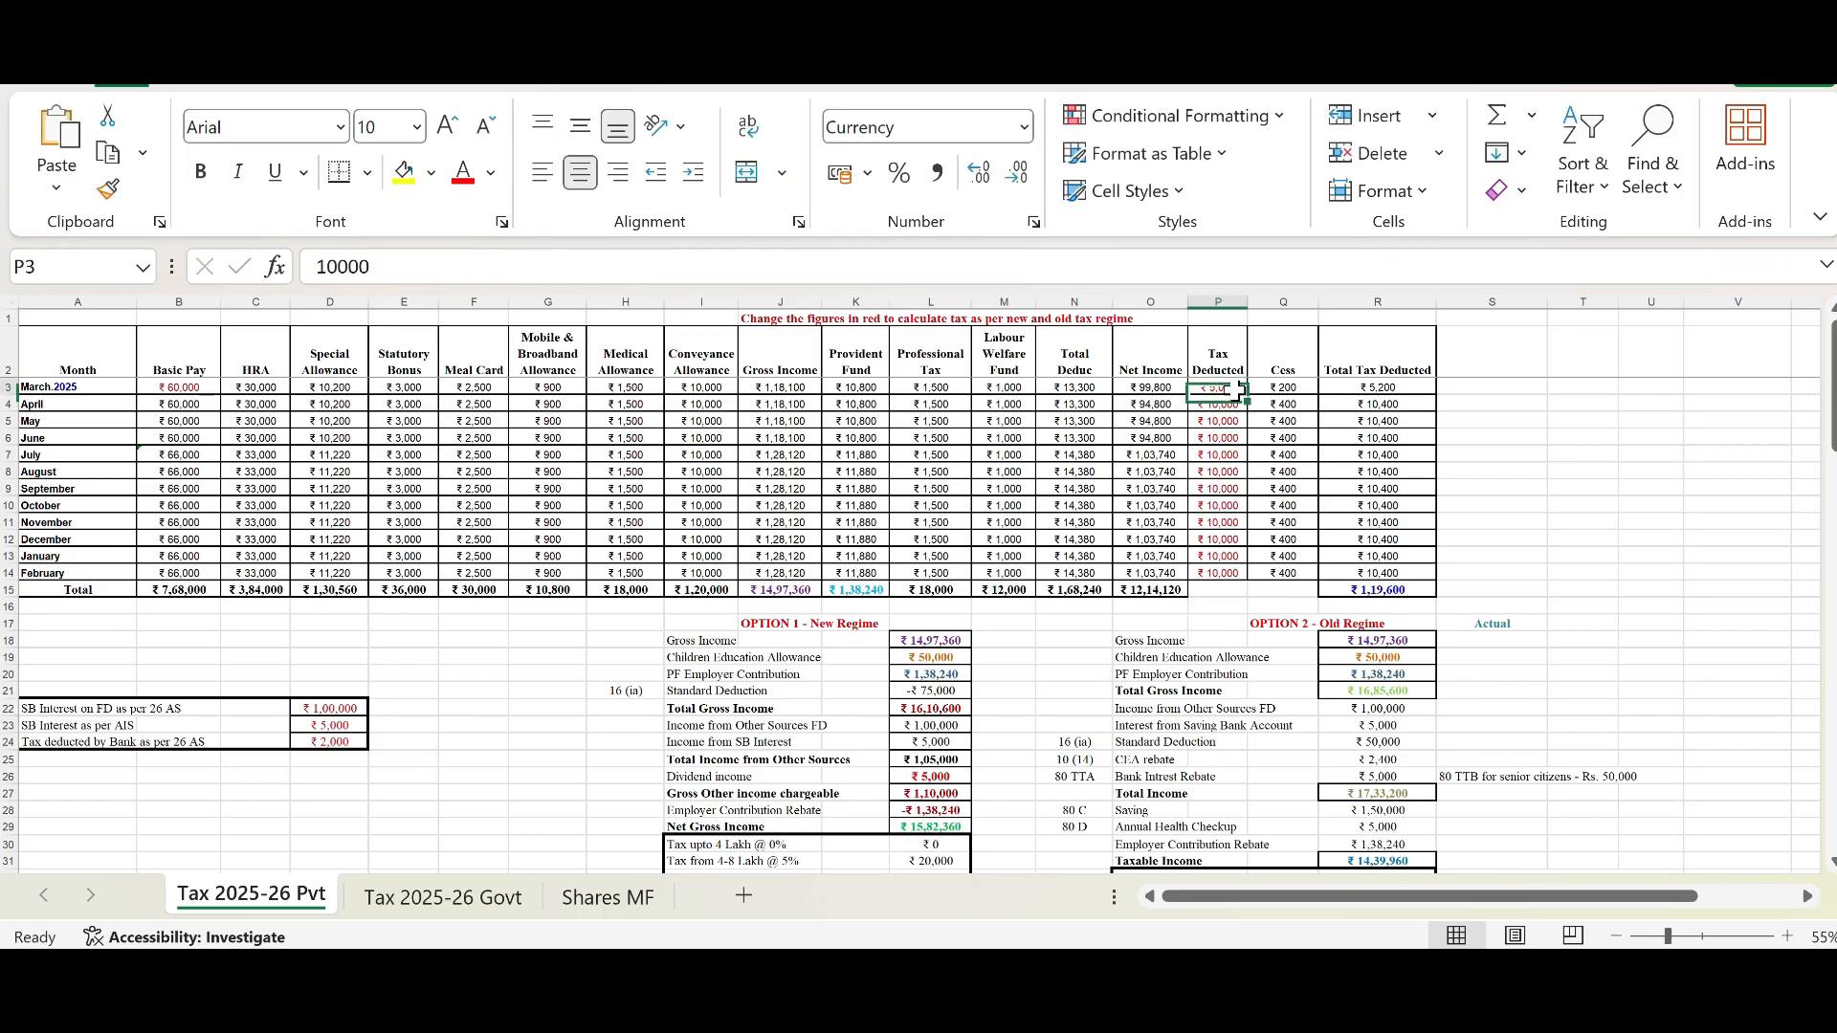
pyautogui.moveTo(1247, 393); pyautogui.dragTo(1235, 574)
# Step: Review the Net Tax Payable and Round Off rows of the New Regime block
pyautogui.scroll(-9, 1065, 547)
pyautogui.scroll(-1, 1065, 546)
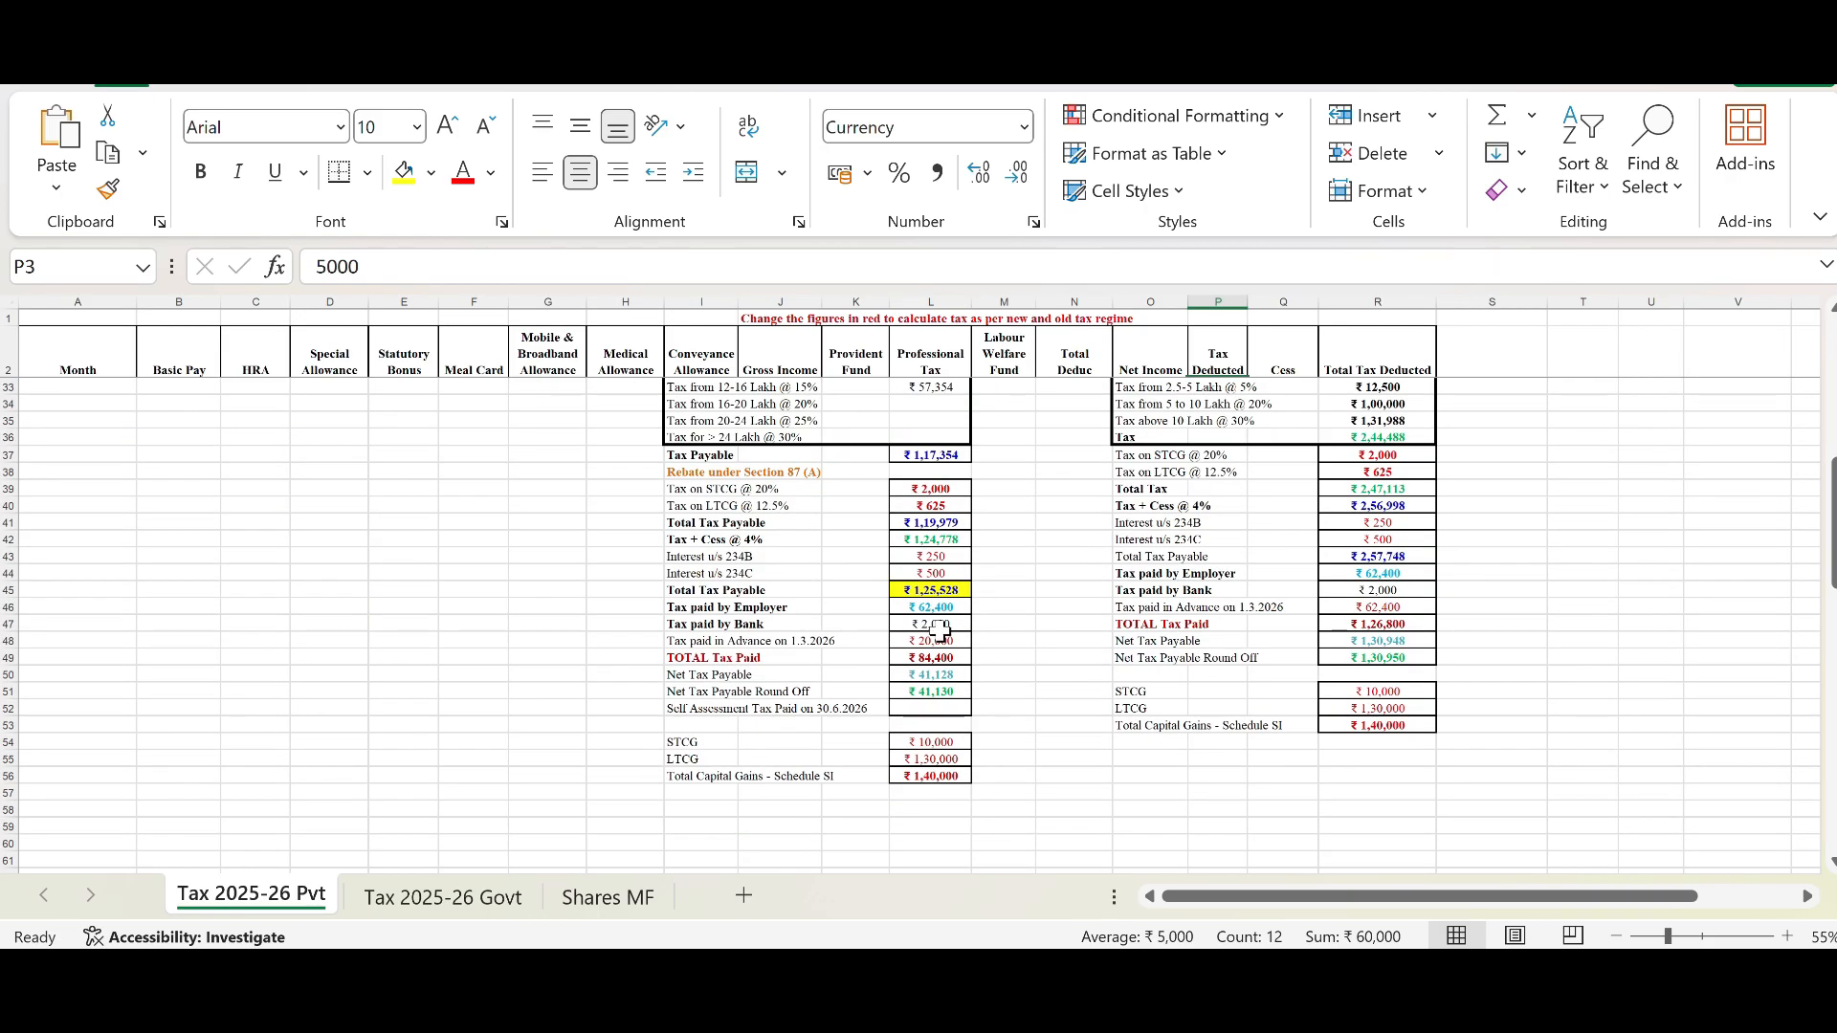
pyautogui.click(952, 675)
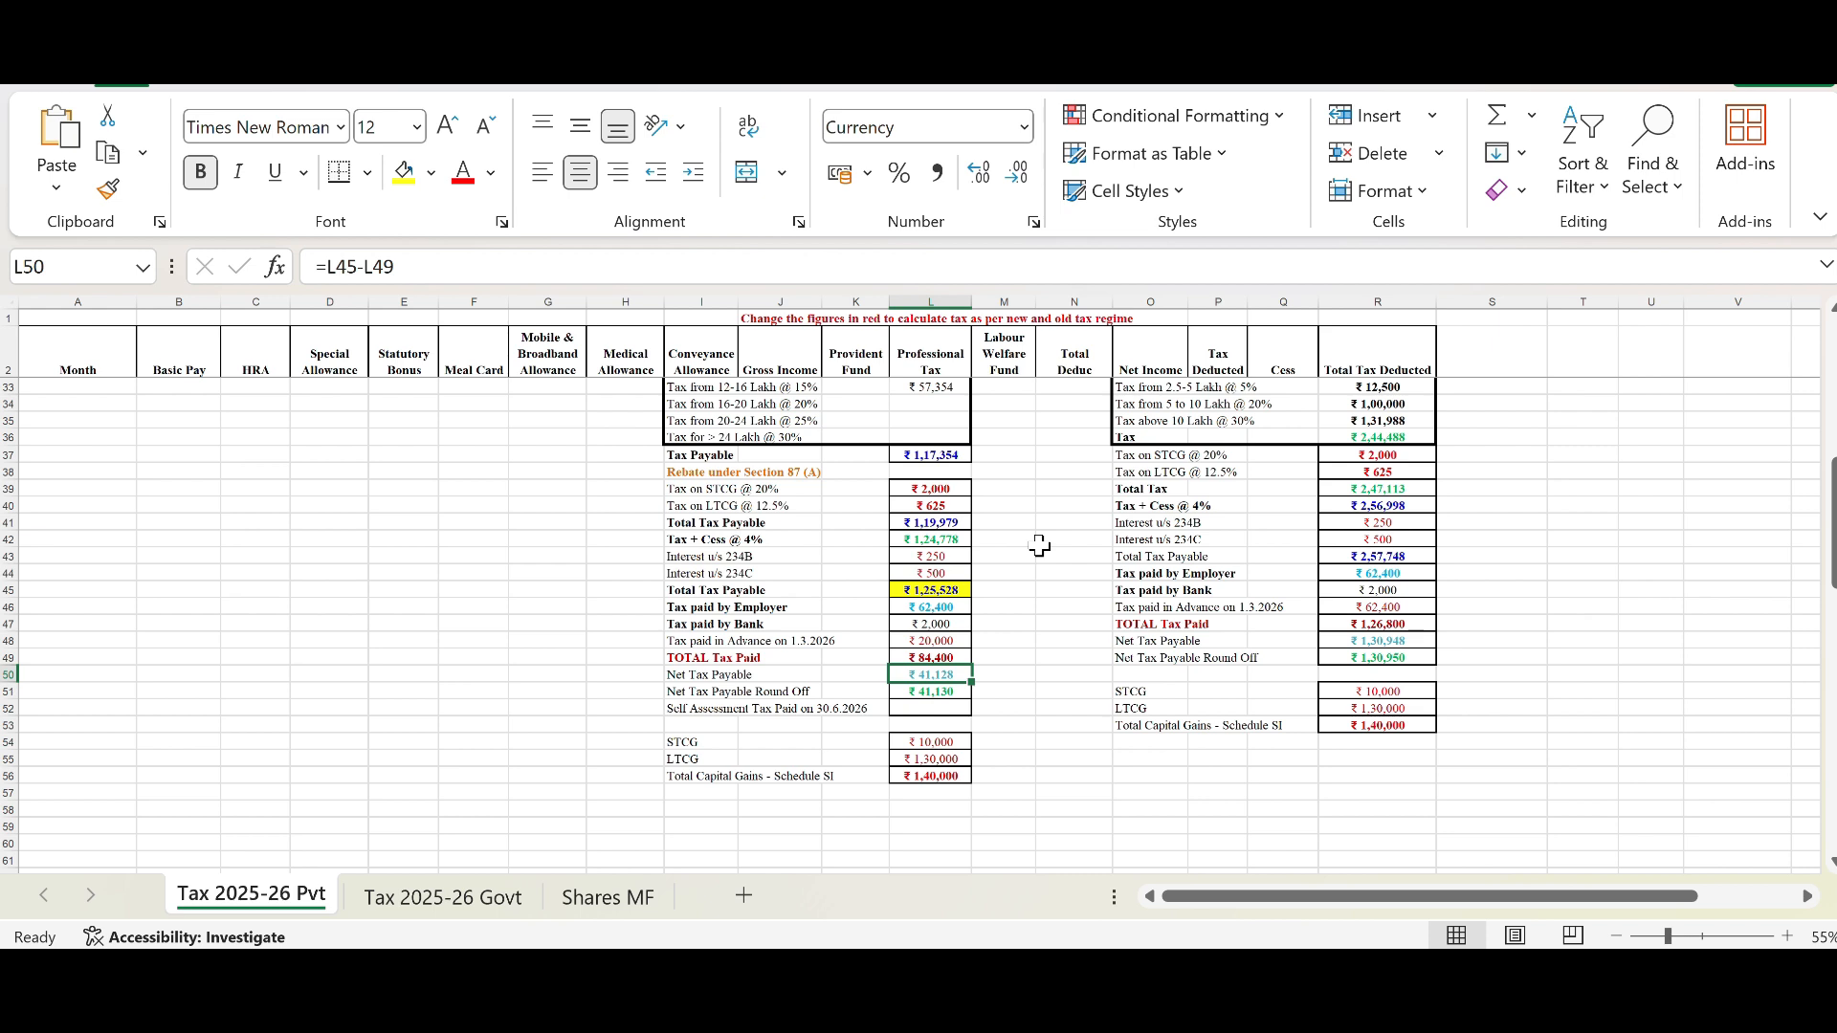
pyautogui.click(943, 692)
pyautogui.click(943, 709)
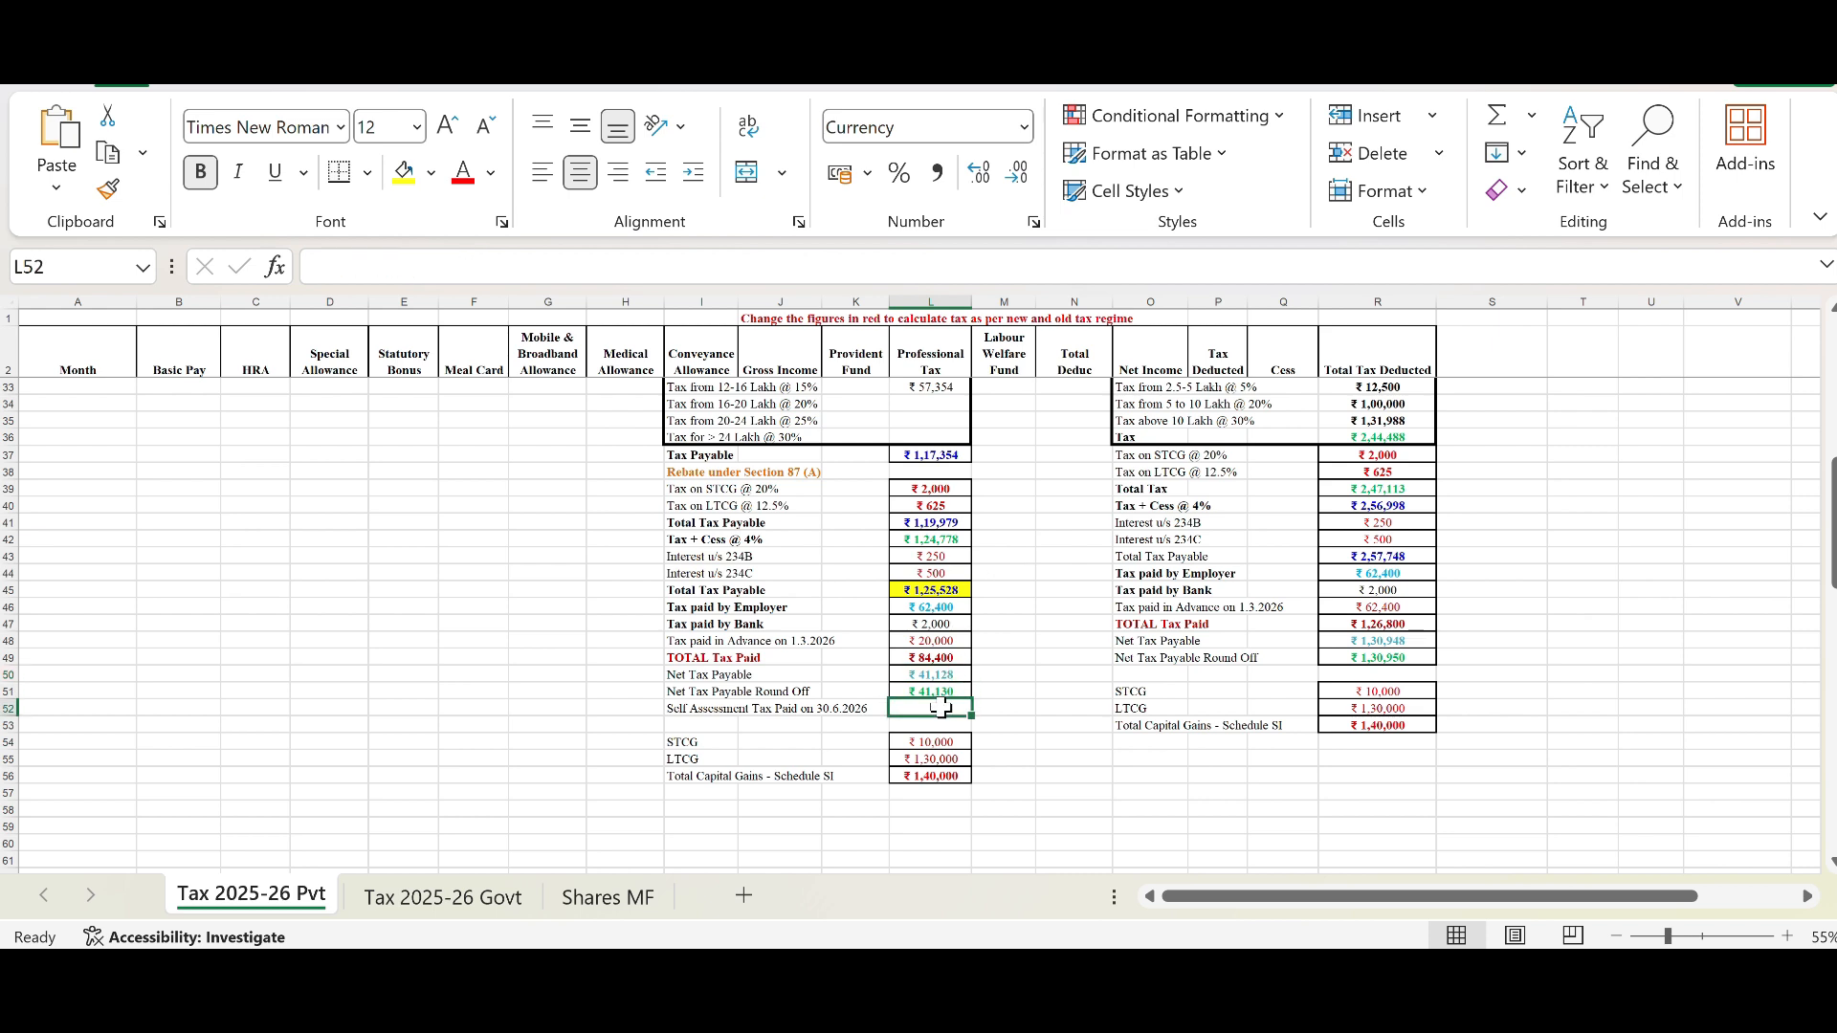
# Step: Switch to the Tax 2025-26 Govt sheet and examine its monthly pay table and New Regime tax slabs
pyautogui.hotkey('ctrl', 'pagedown')
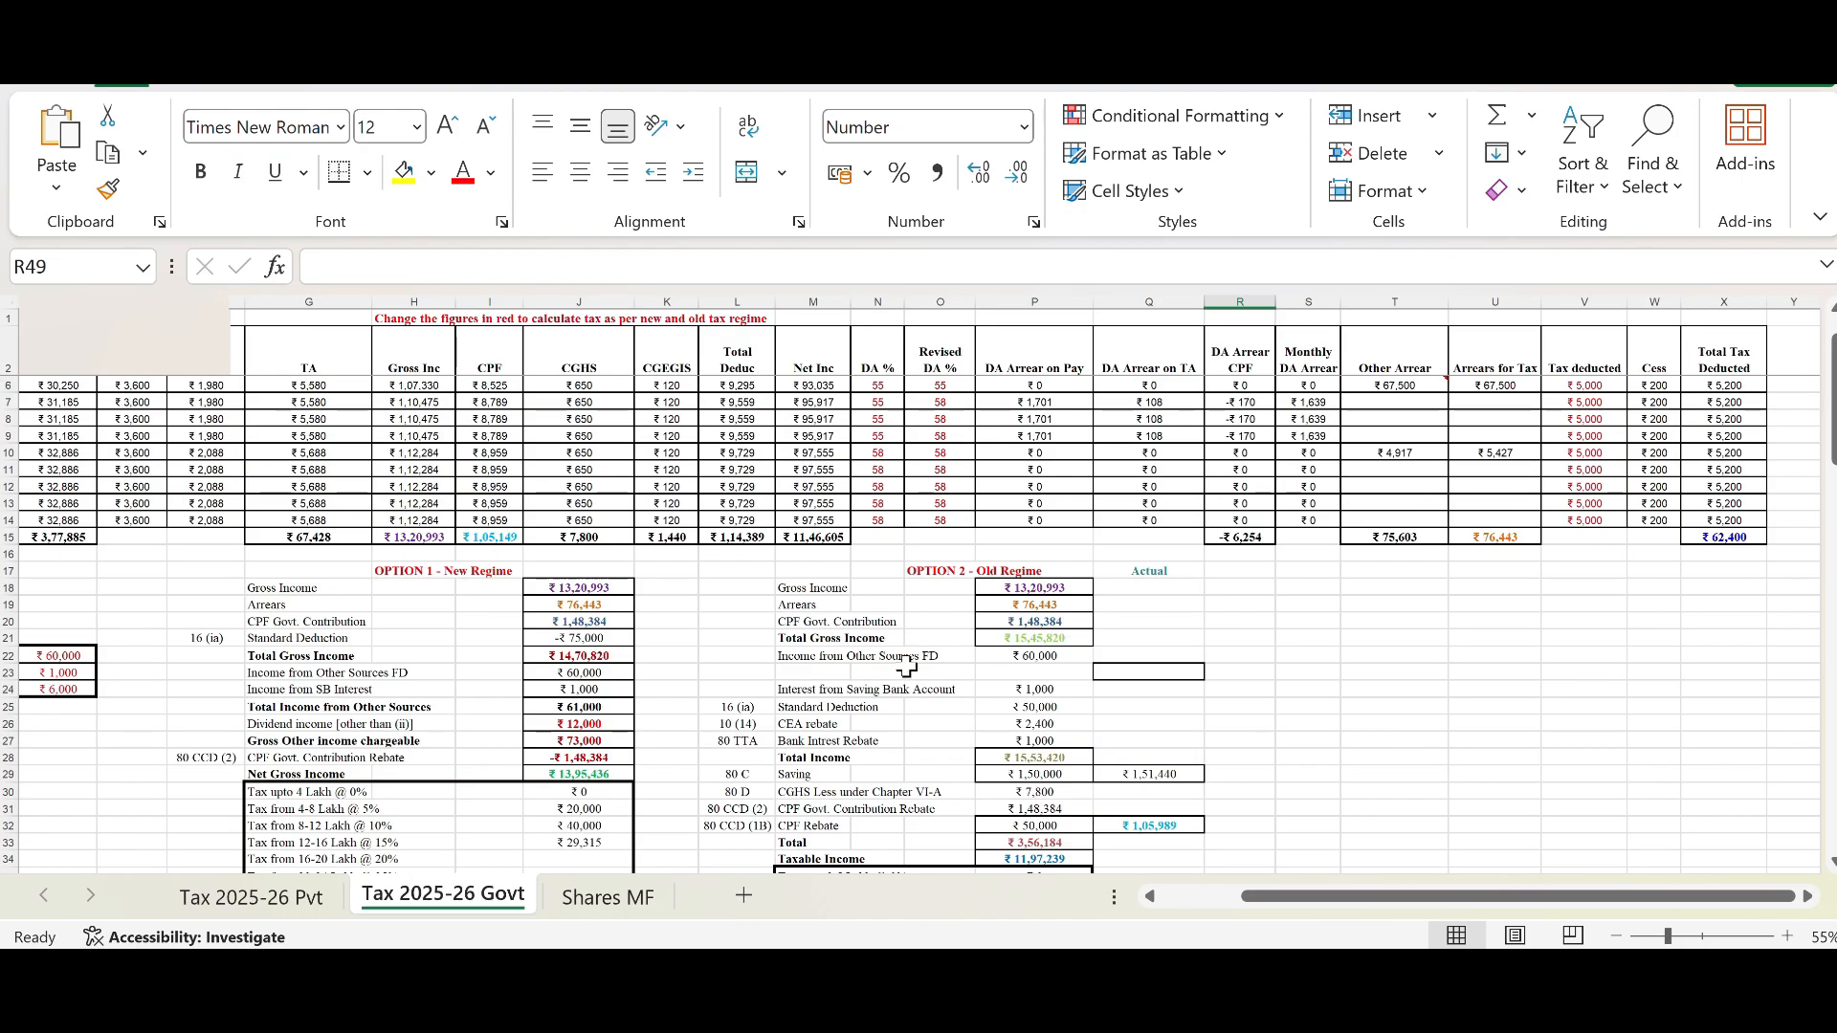
pyautogui.scroll(1, 861, 689)
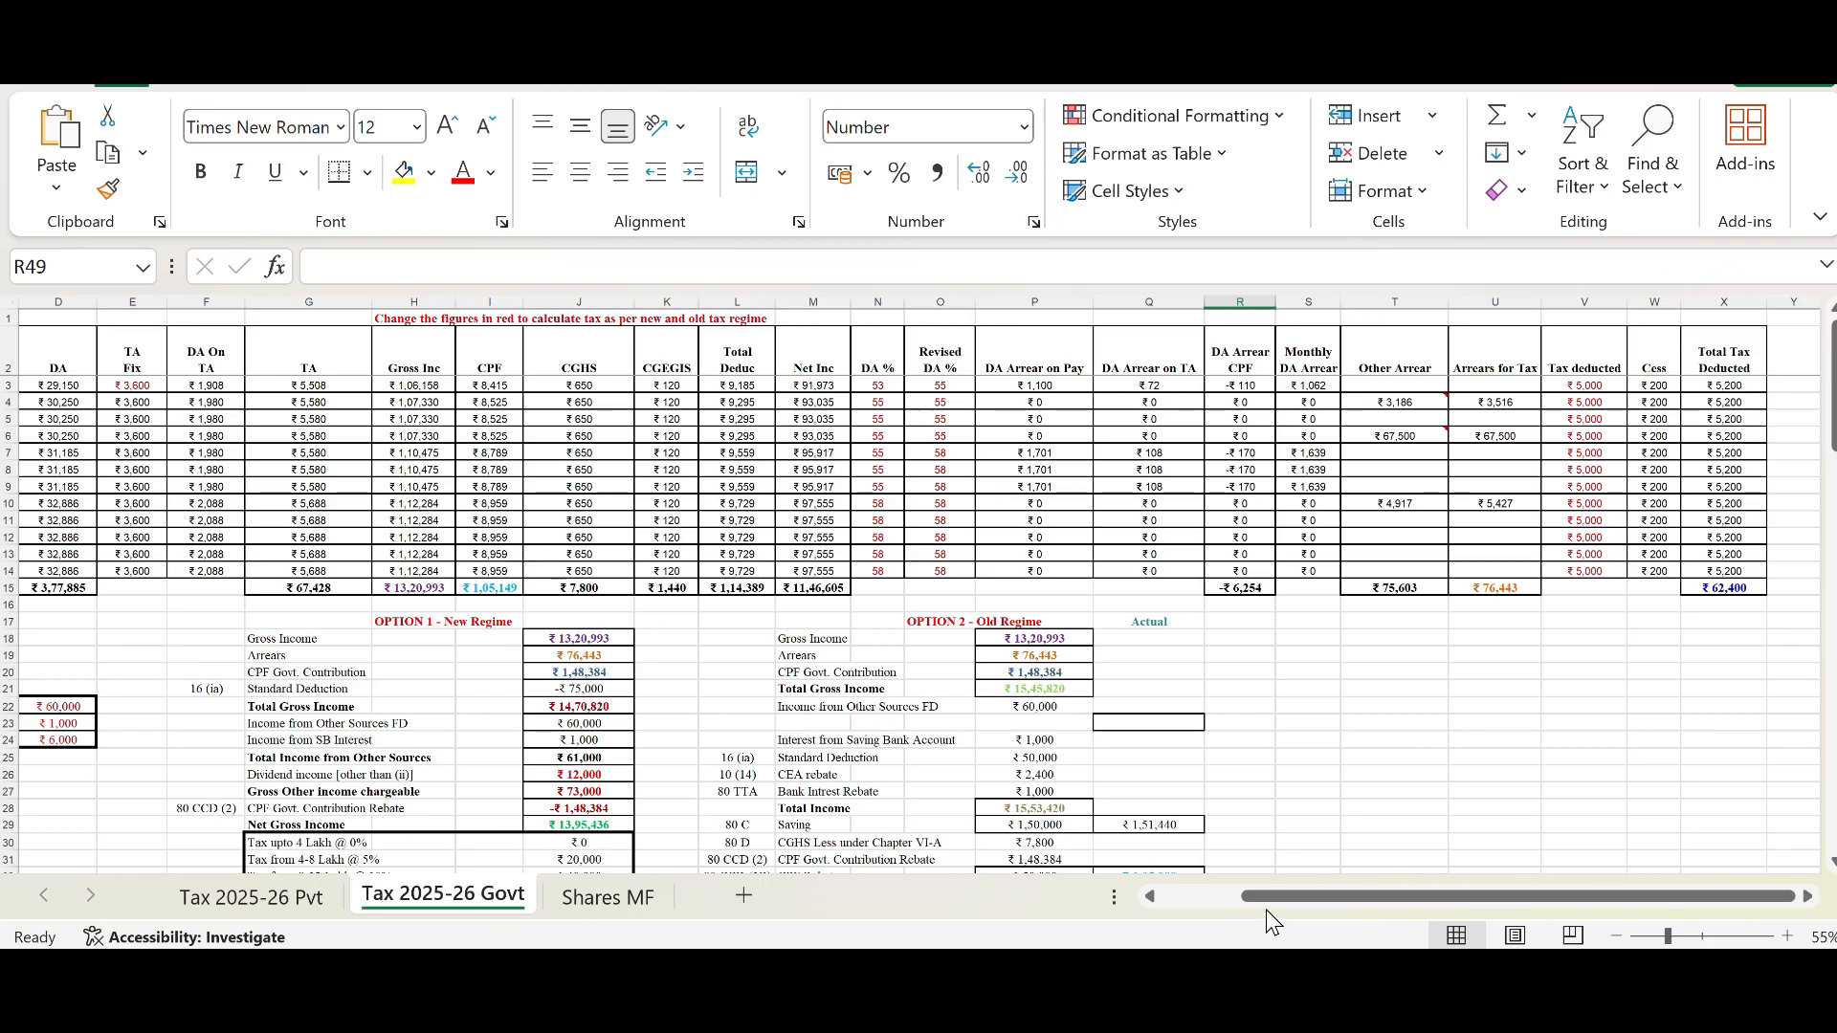
pyautogui.moveTo(1265, 900); pyautogui.dragTo(1154, 897)
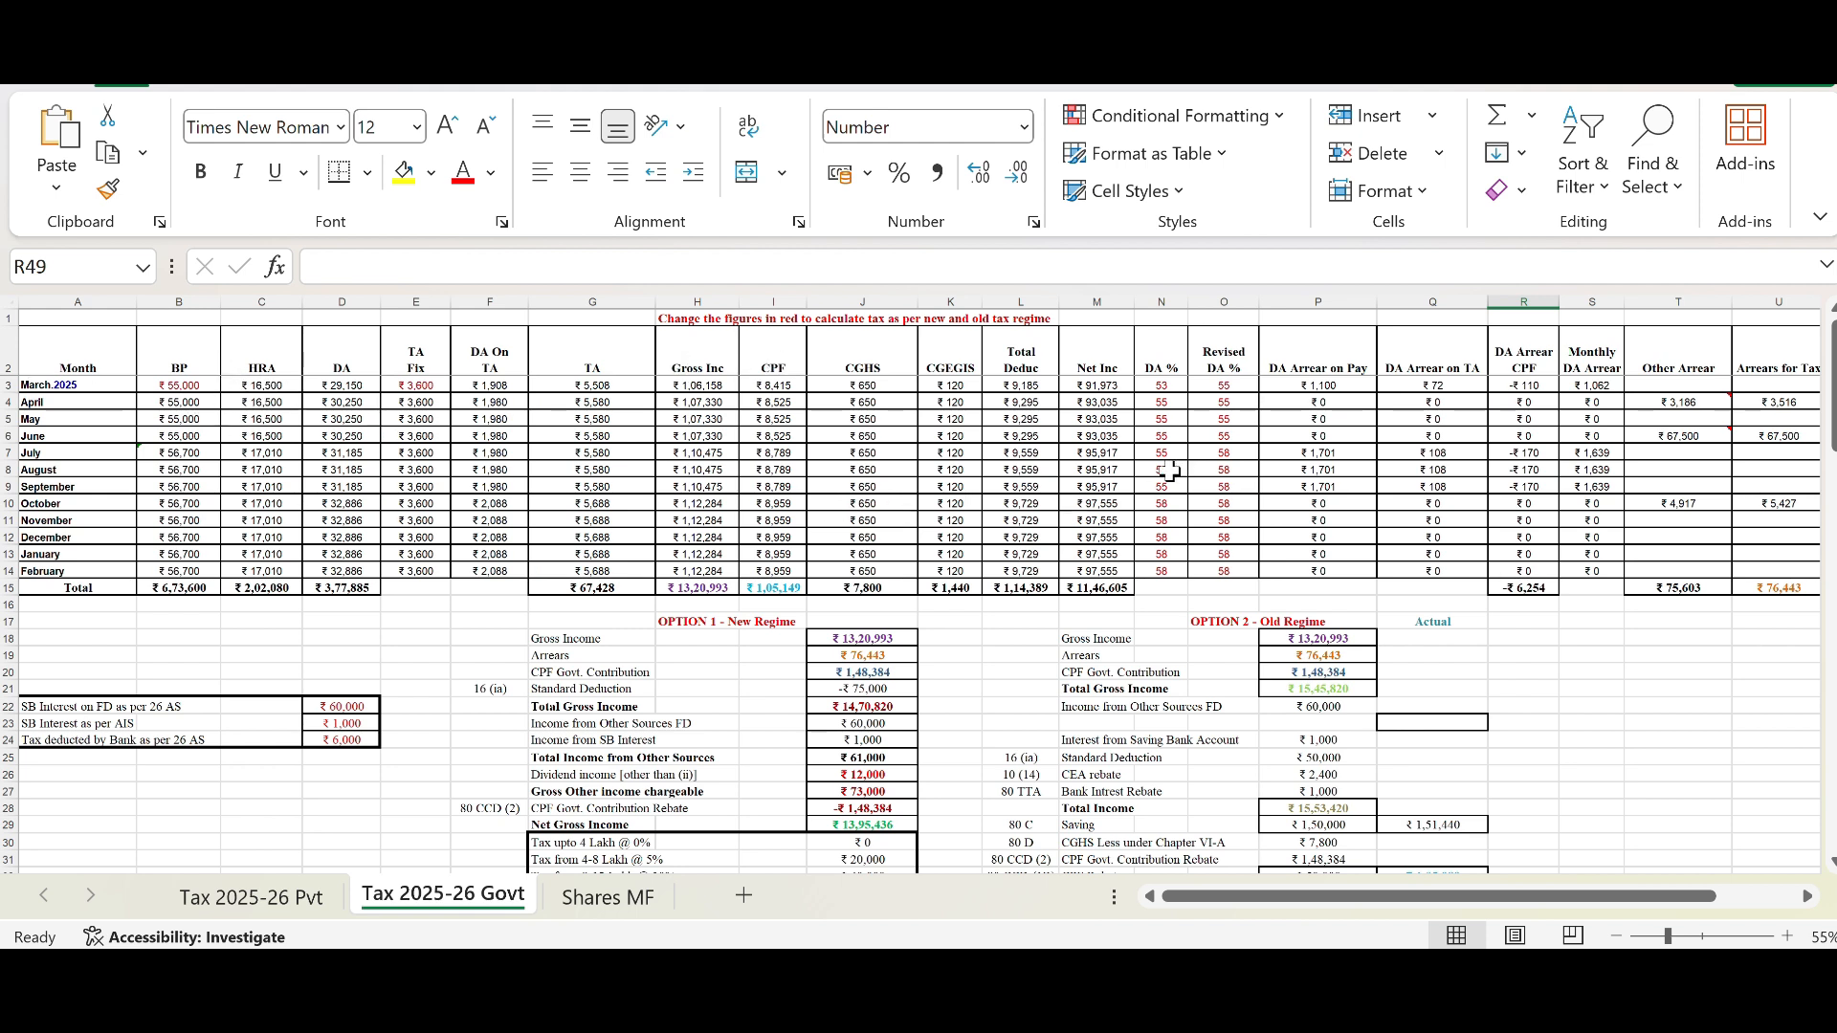
pyautogui.moveTo(122, 387); pyautogui.dragTo(1101, 586)
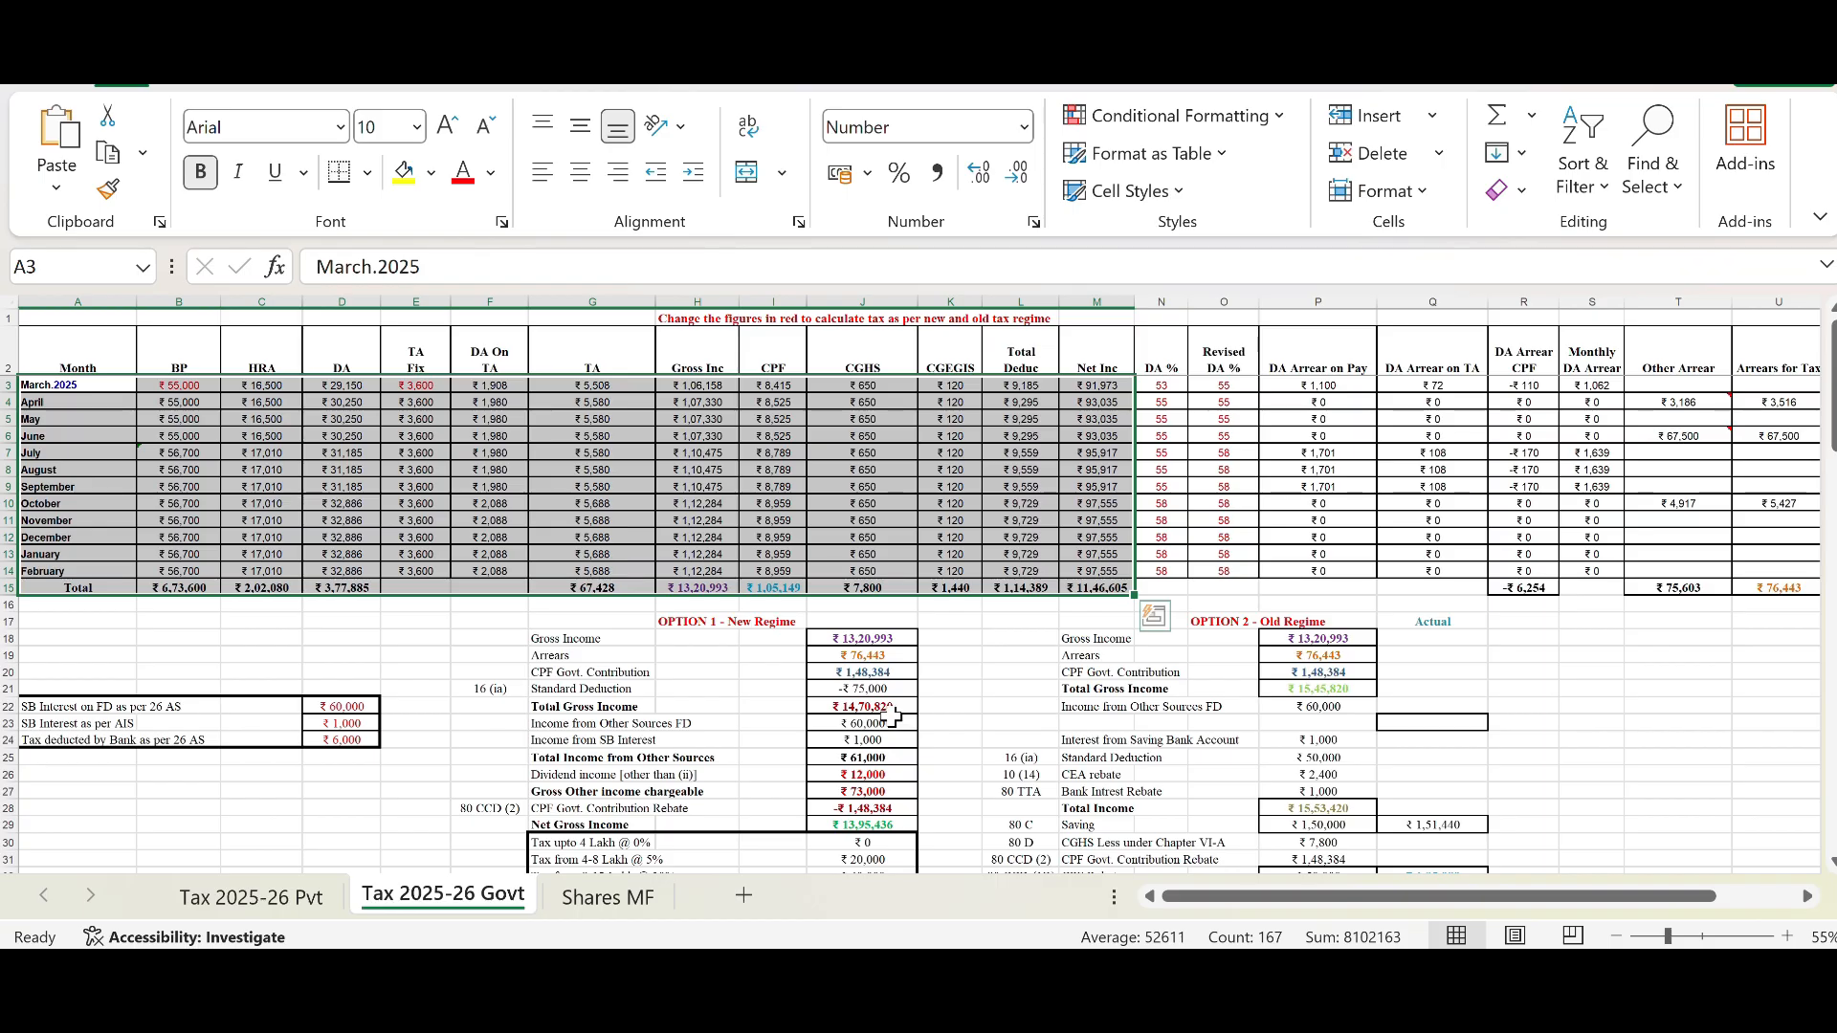
pyautogui.click(956, 620)
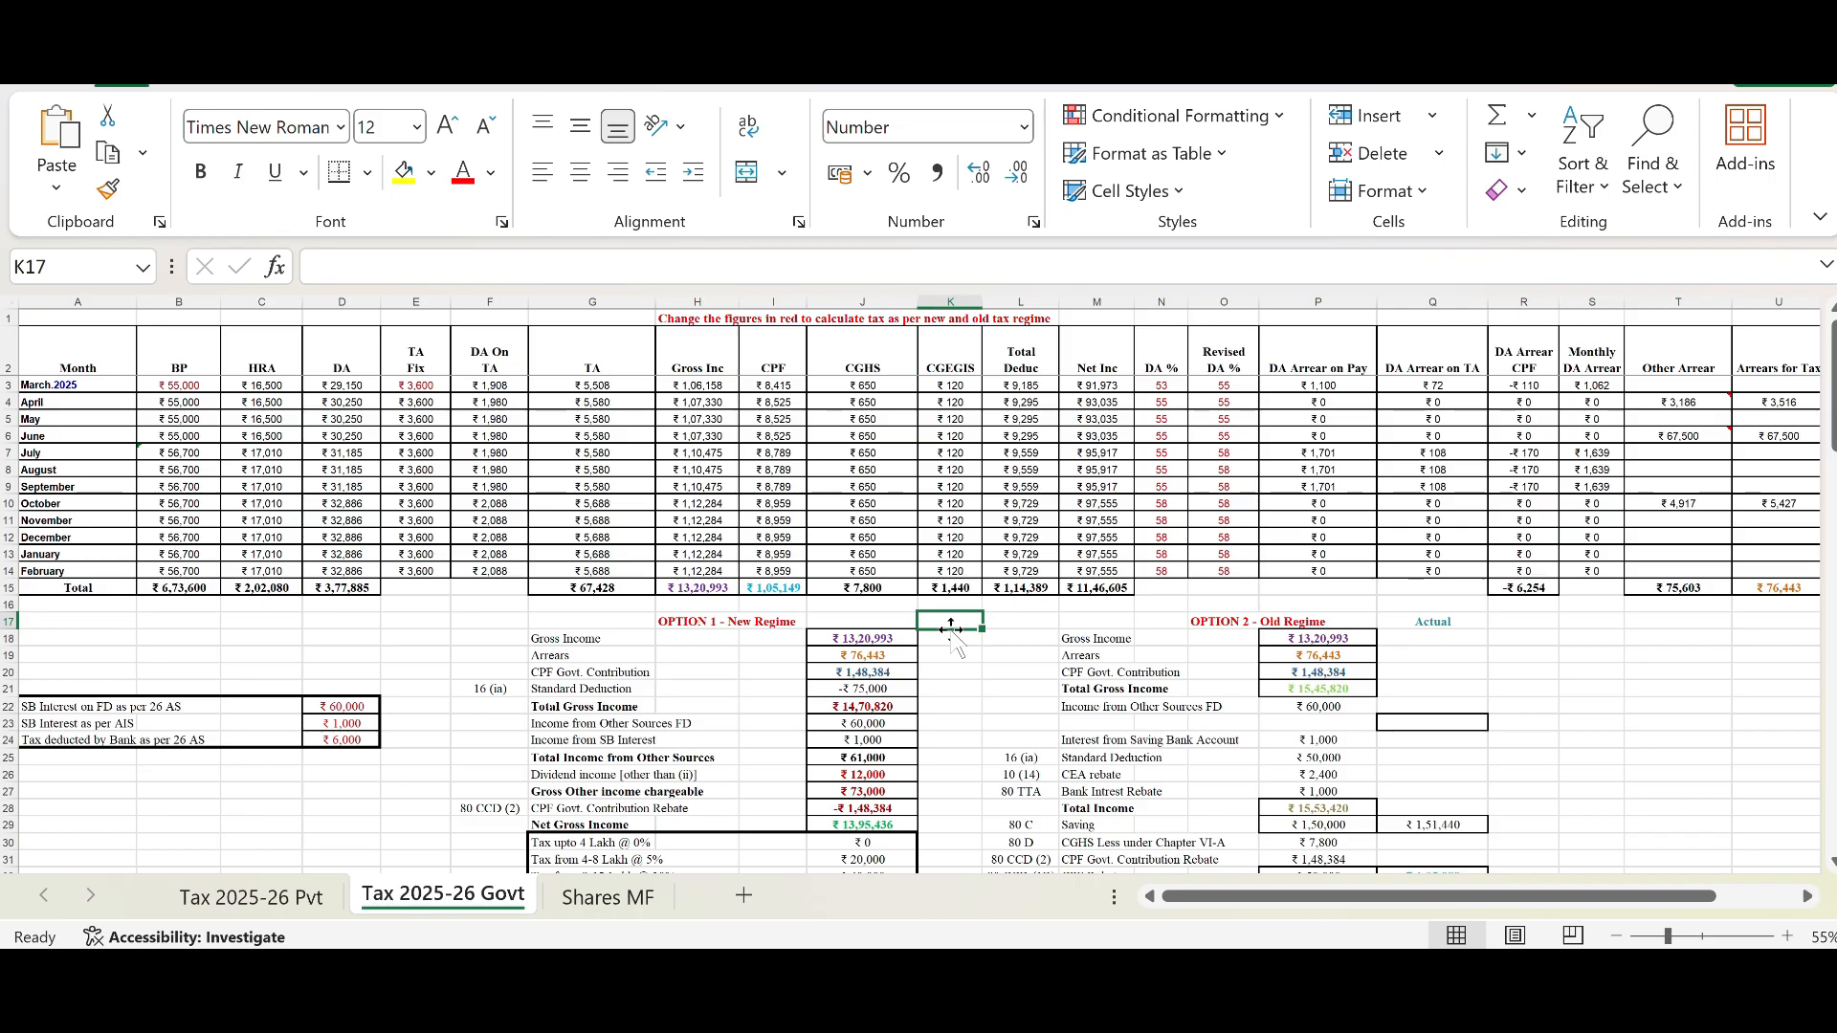
pyautogui.click(953, 654)
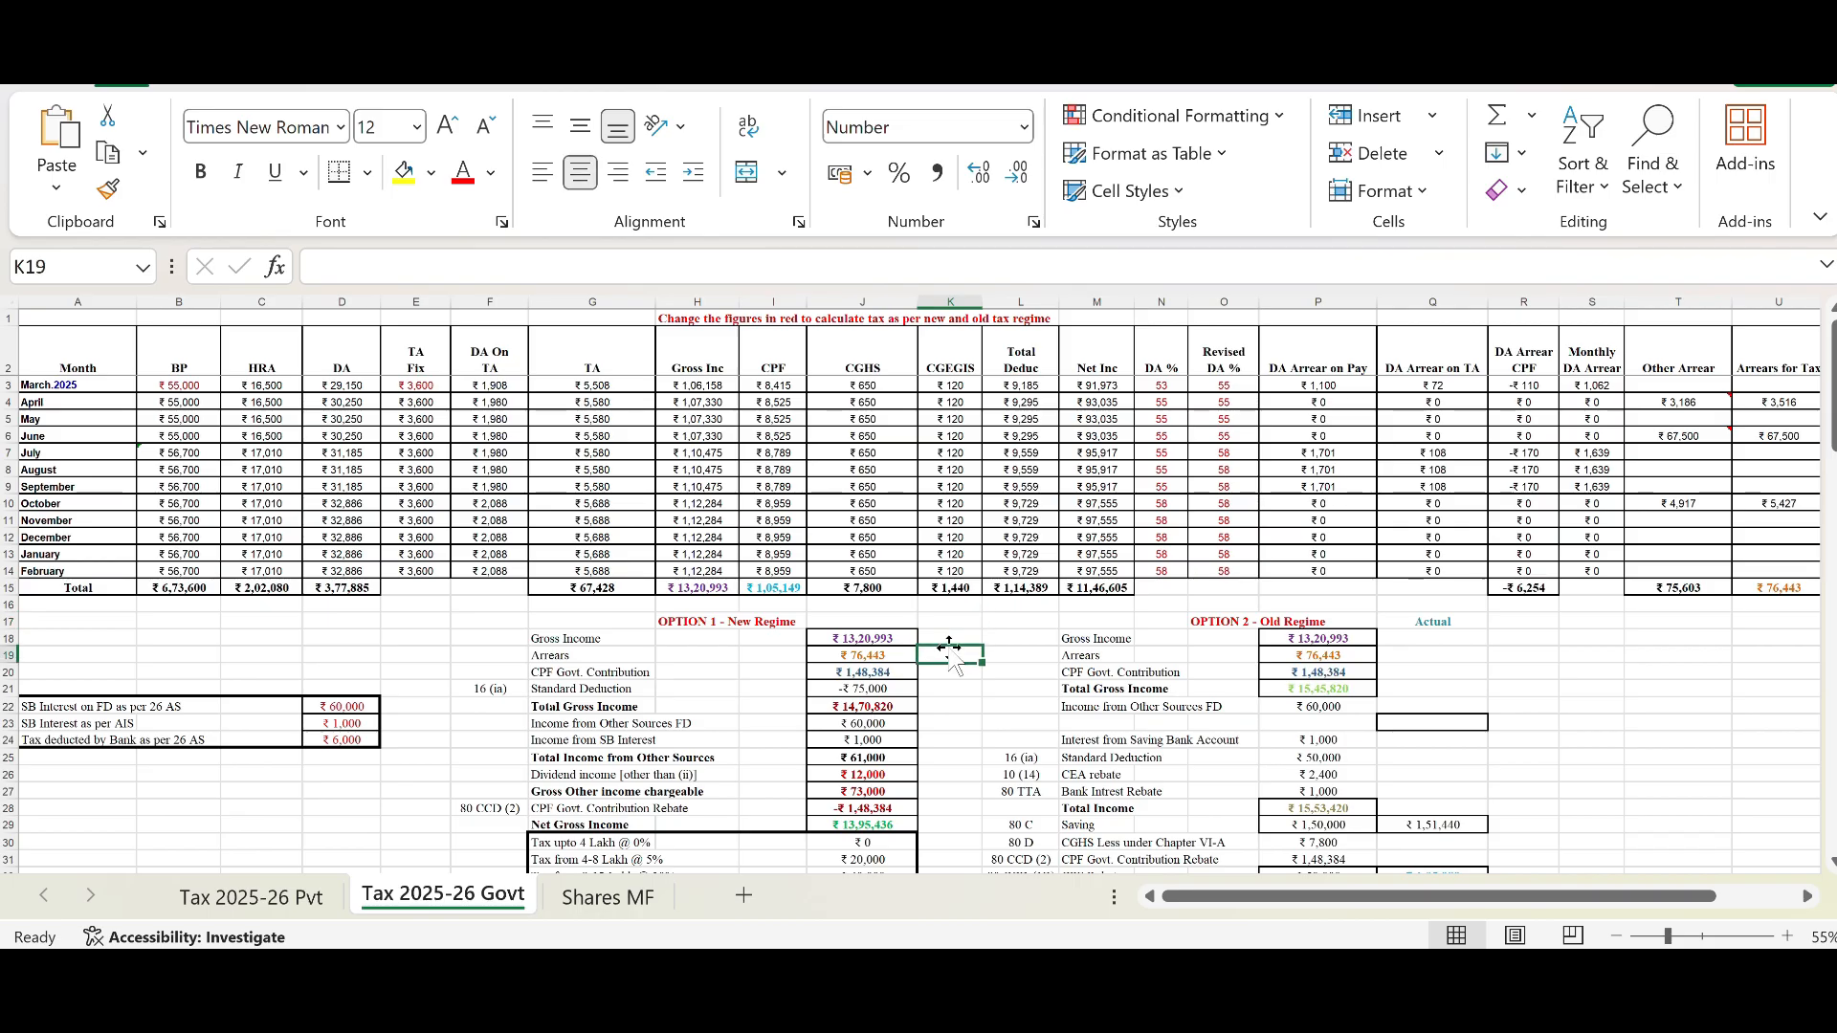
pyautogui.moveTo(67, 385); pyautogui.dragTo(1808, 571)
pyautogui.scroll(-1, 876, 704)
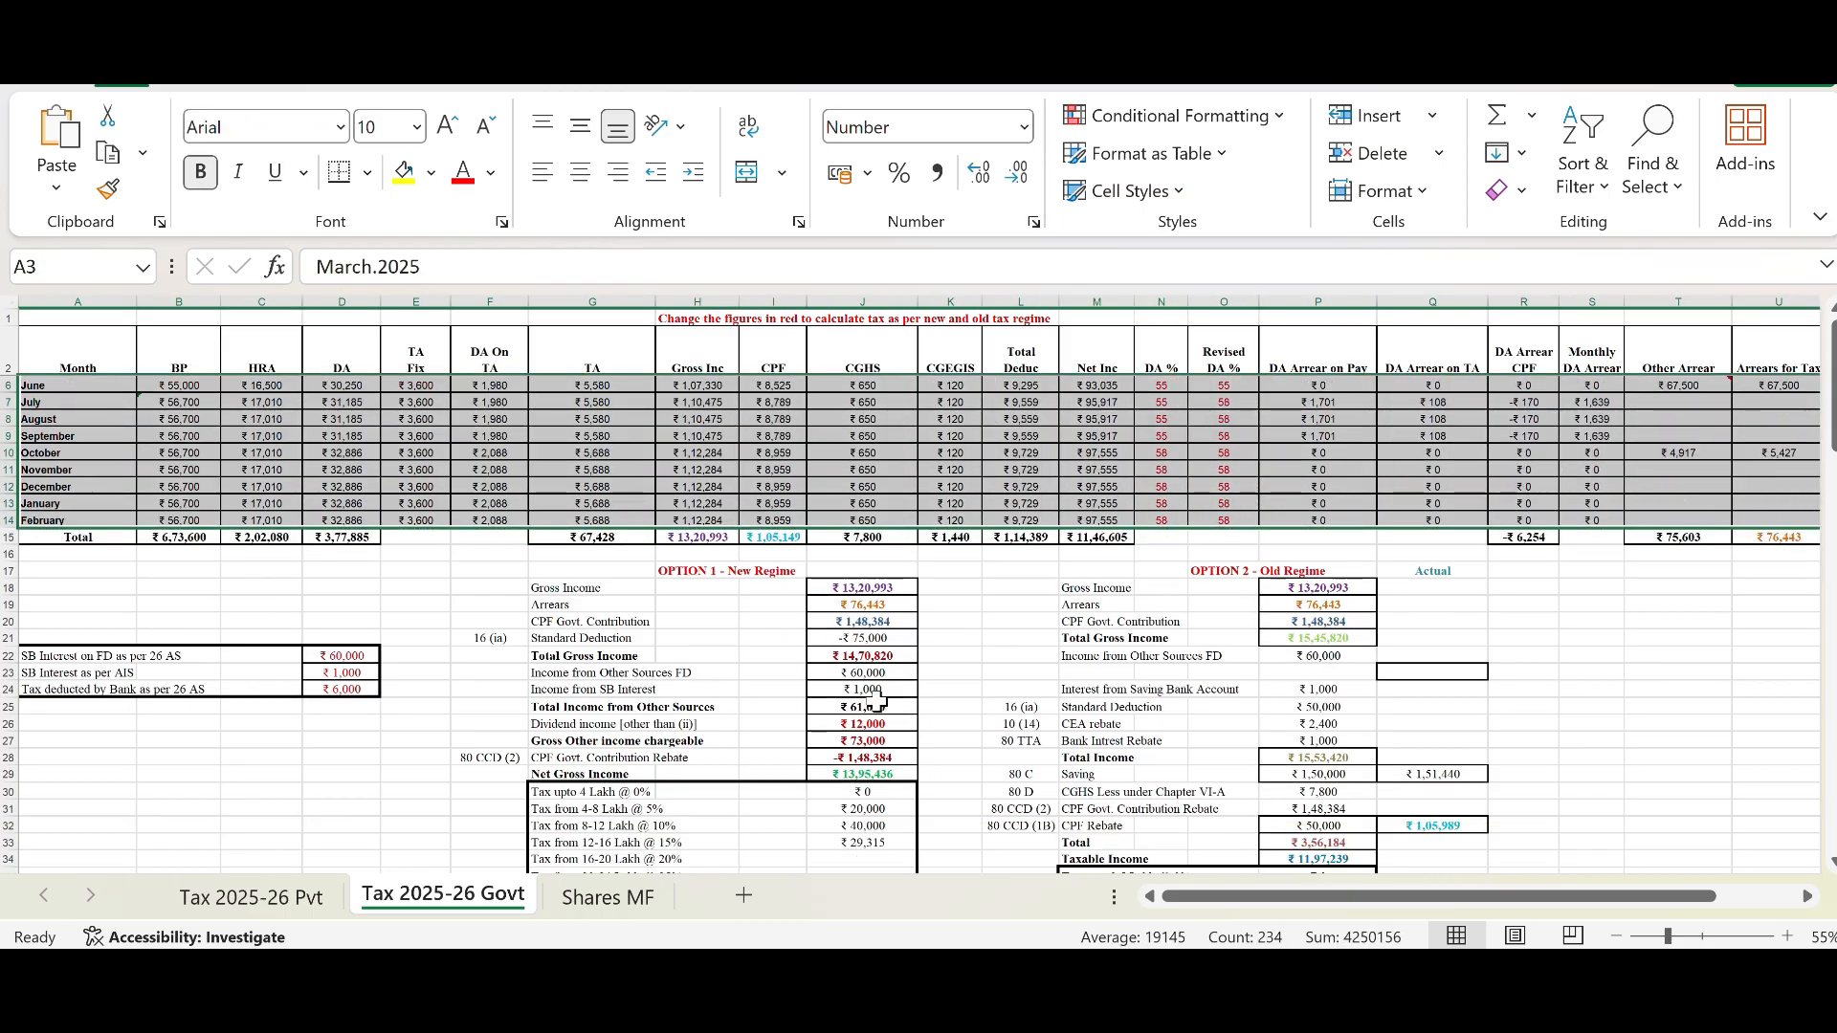
pyautogui.scroll(-2, 876, 703)
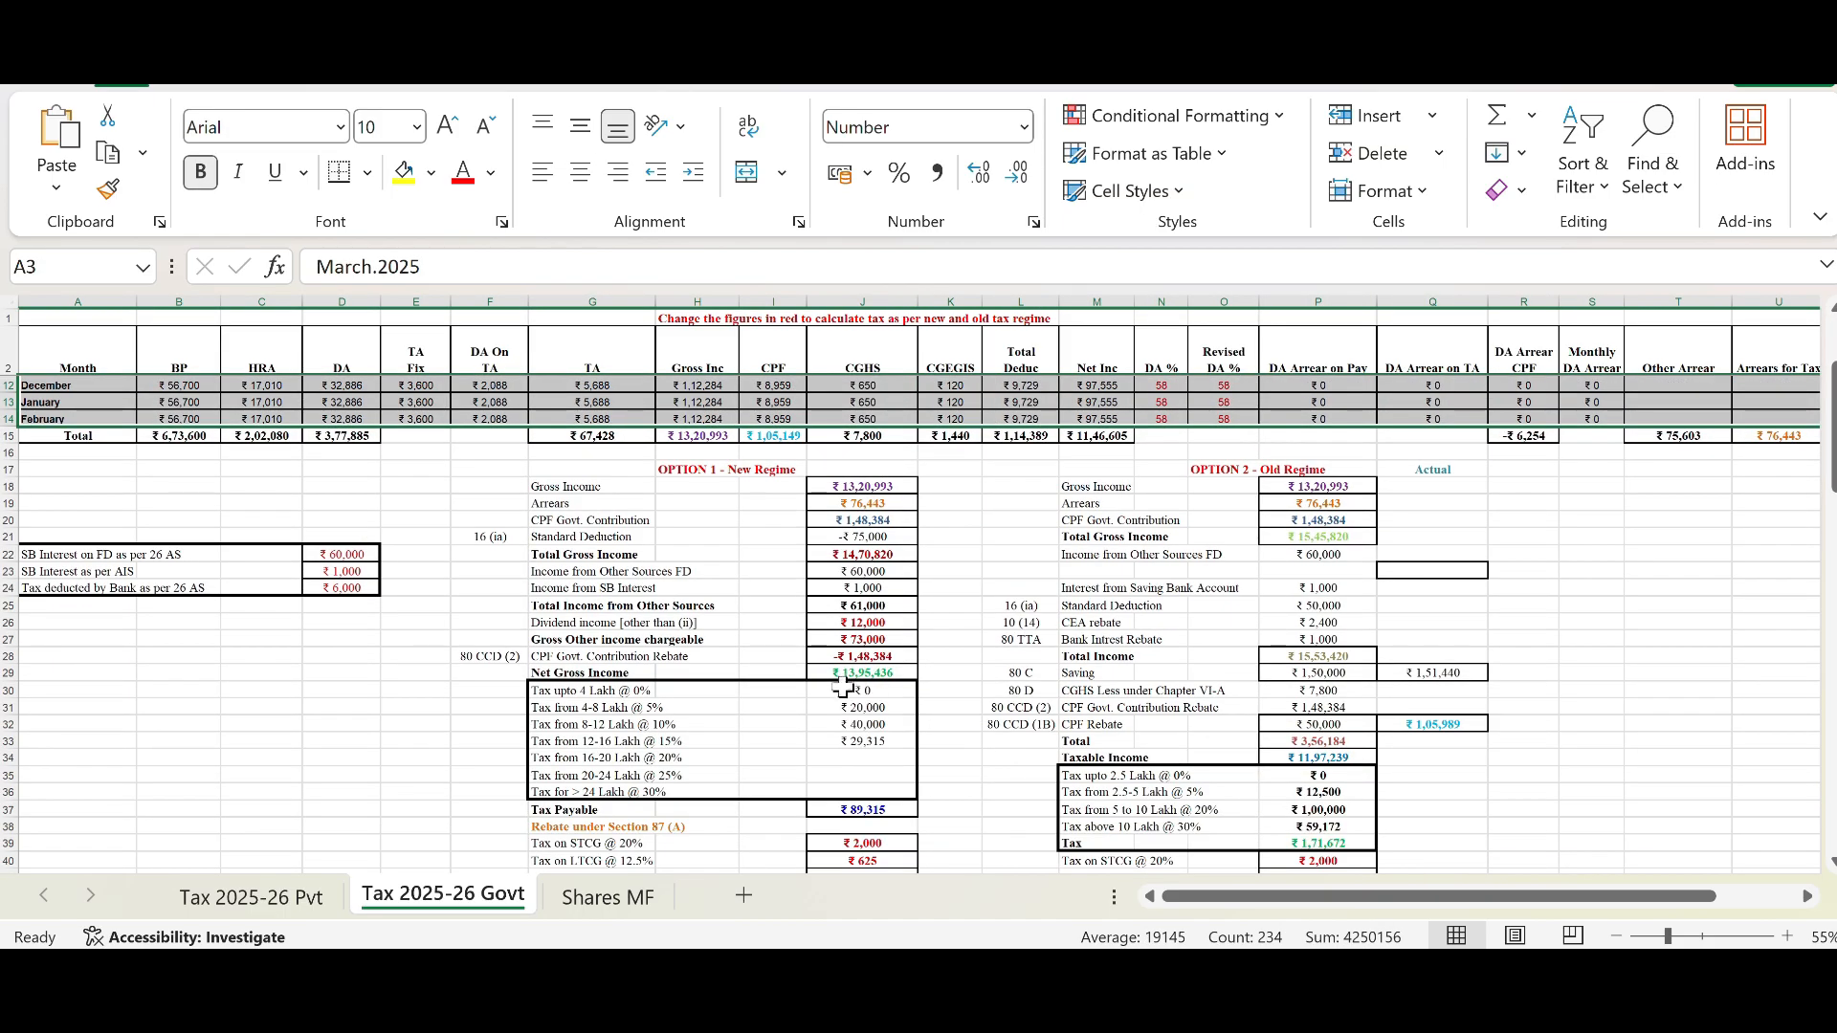
pyautogui.click(588, 692)
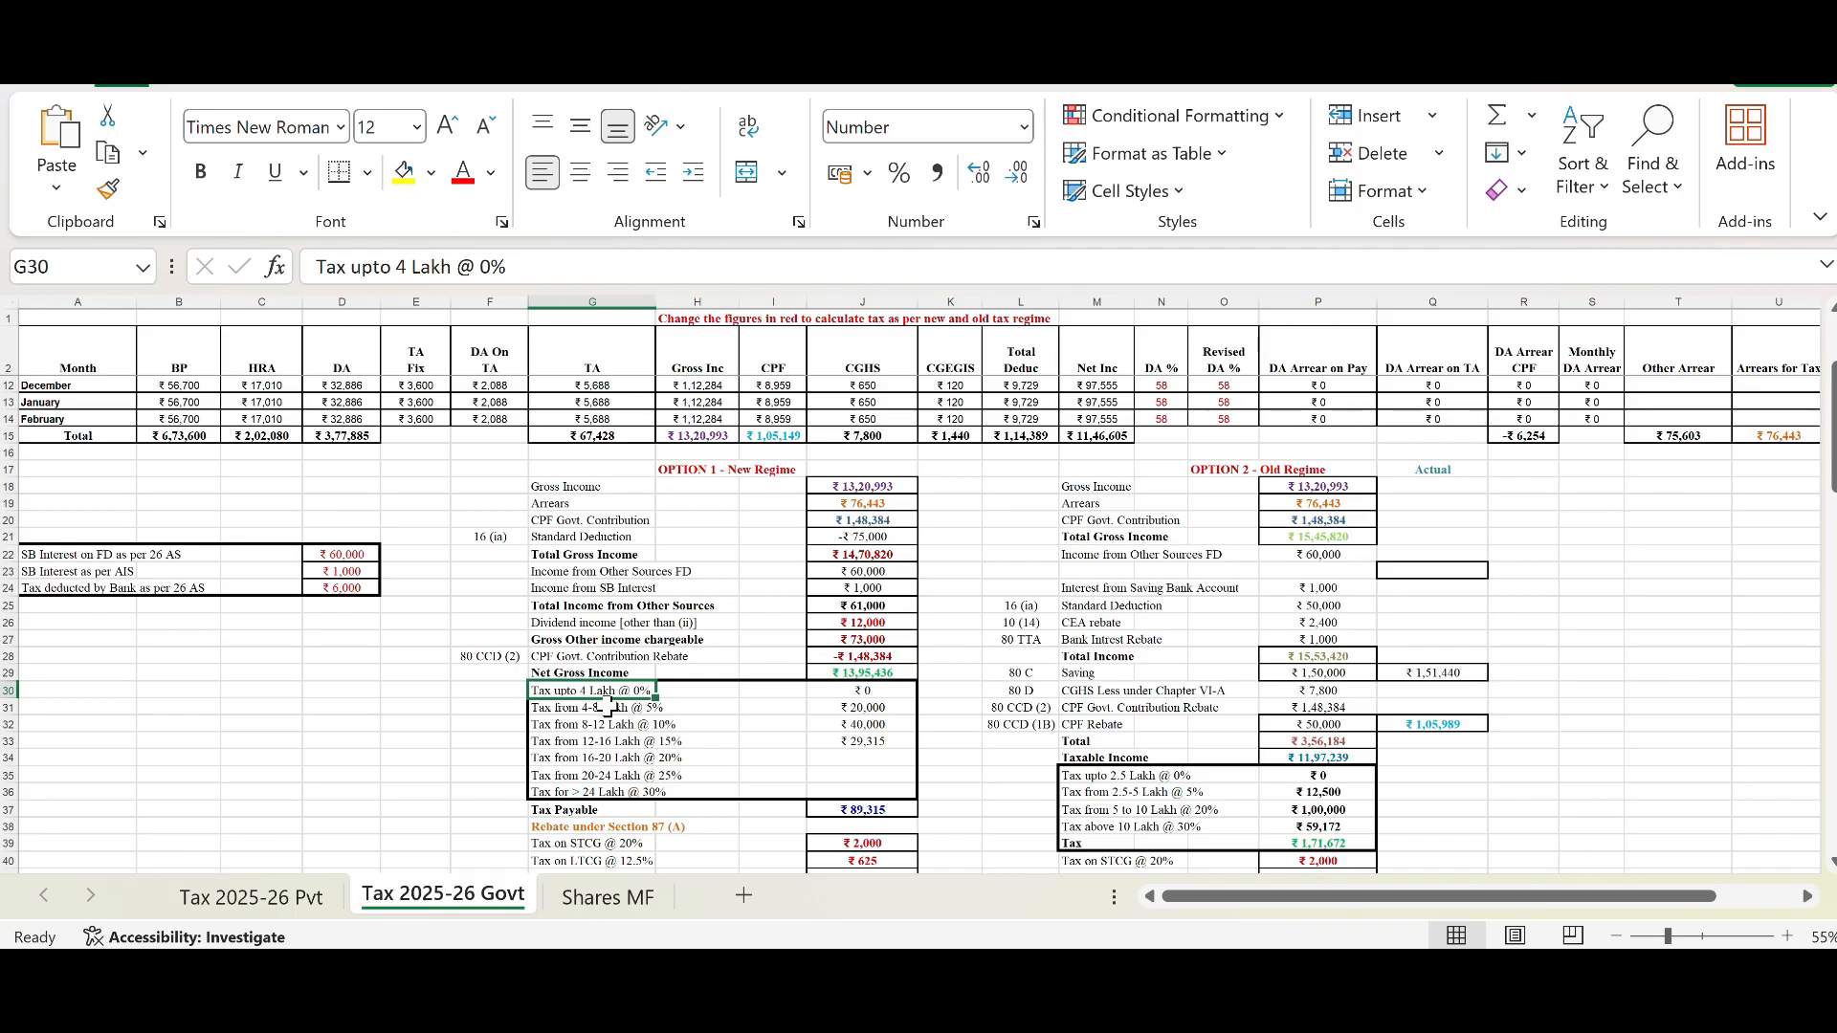
pyautogui.scroll(3, 677, 469)
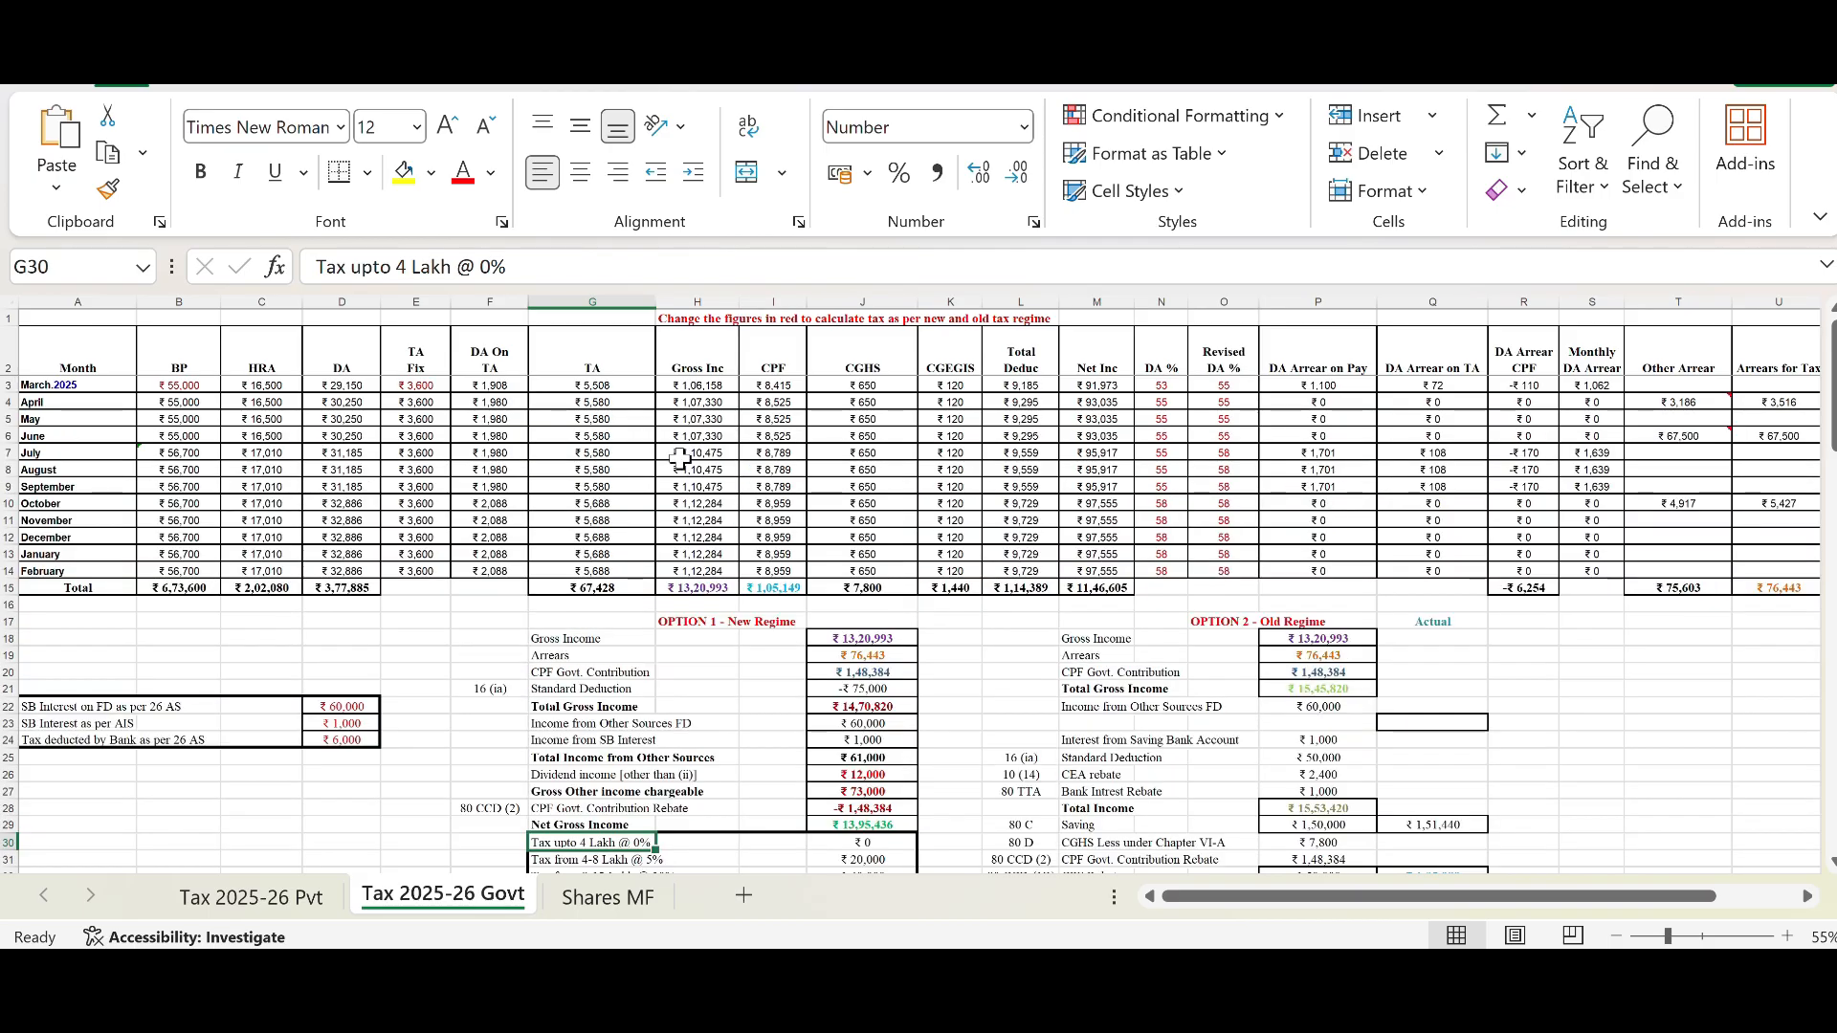